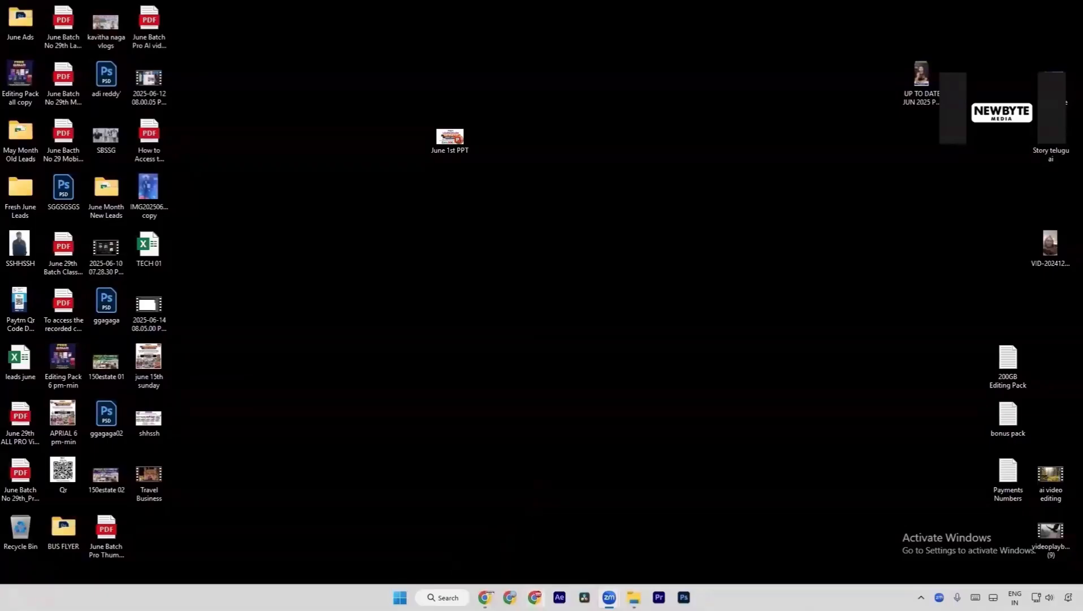
# - Open youtube.com in Chrome and maximize the browser window
pyautogui.click(536, 597)
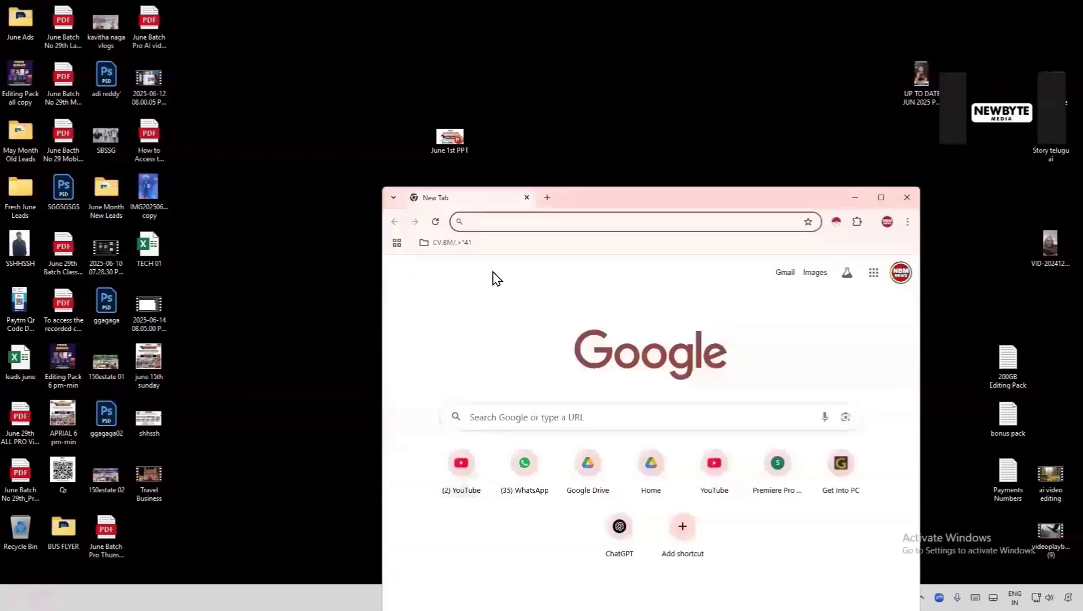
pyautogui.write('yo')
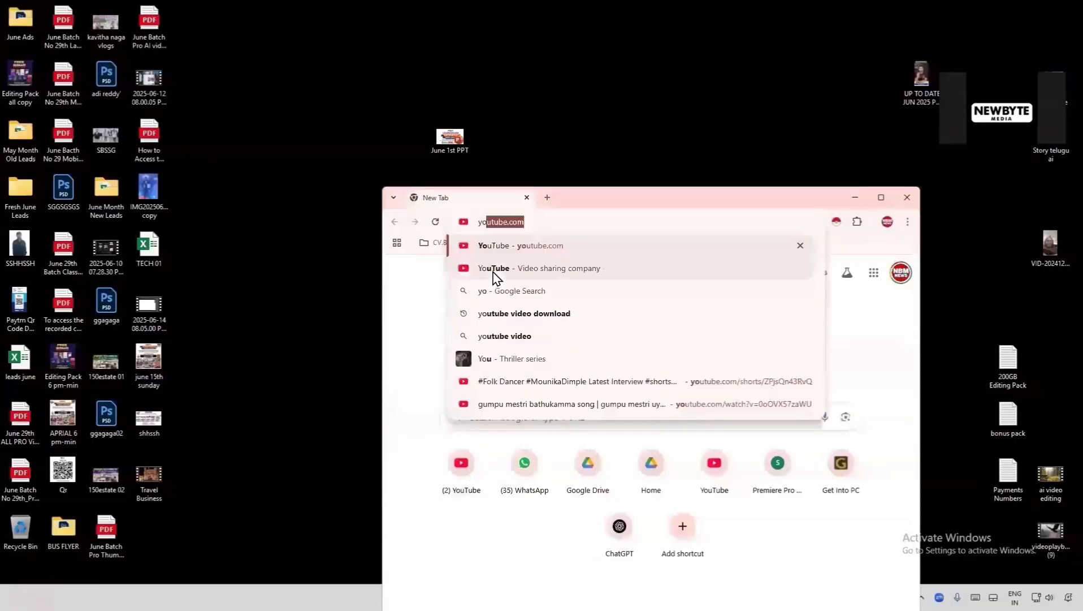
pyautogui.press('Return')
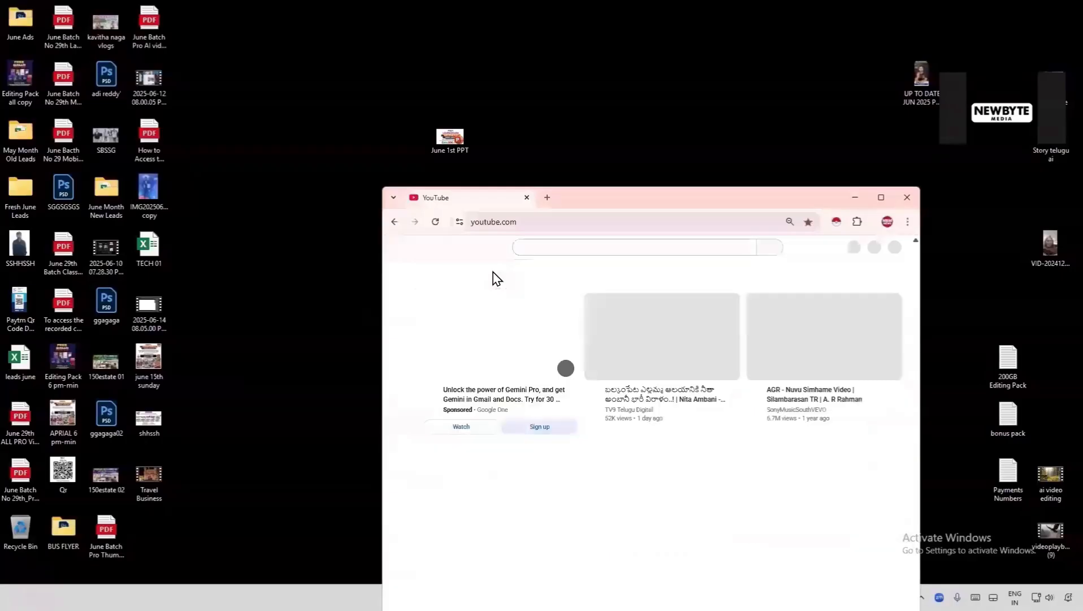
pyautogui.click(882, 197)
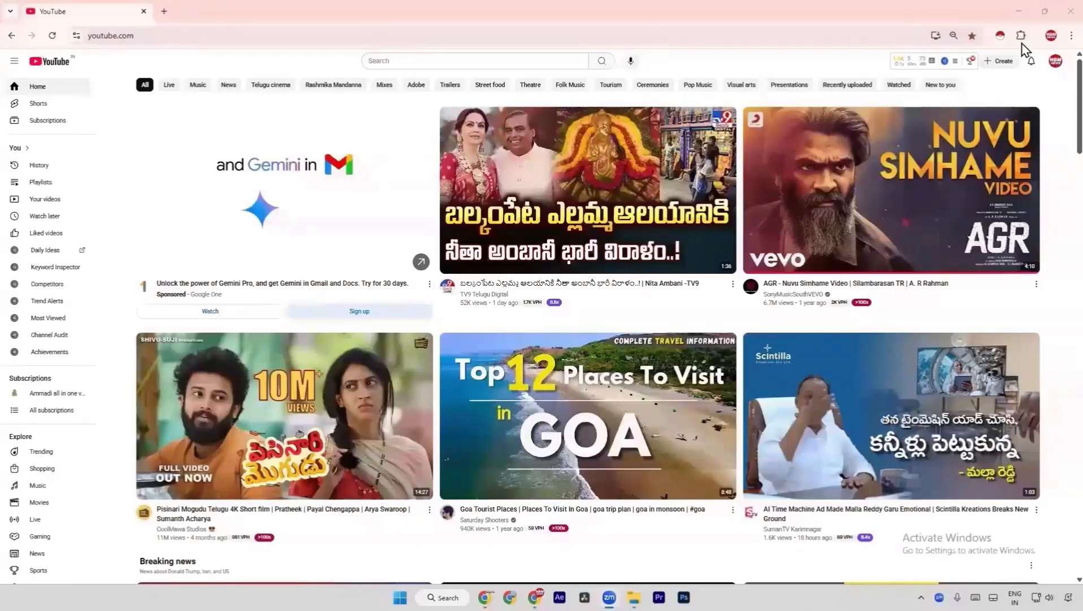
# - Remove the vidIQ Vision for YouTube extension from Chrome and close its uninstall survey page
pyautogui.click(1022, 38)
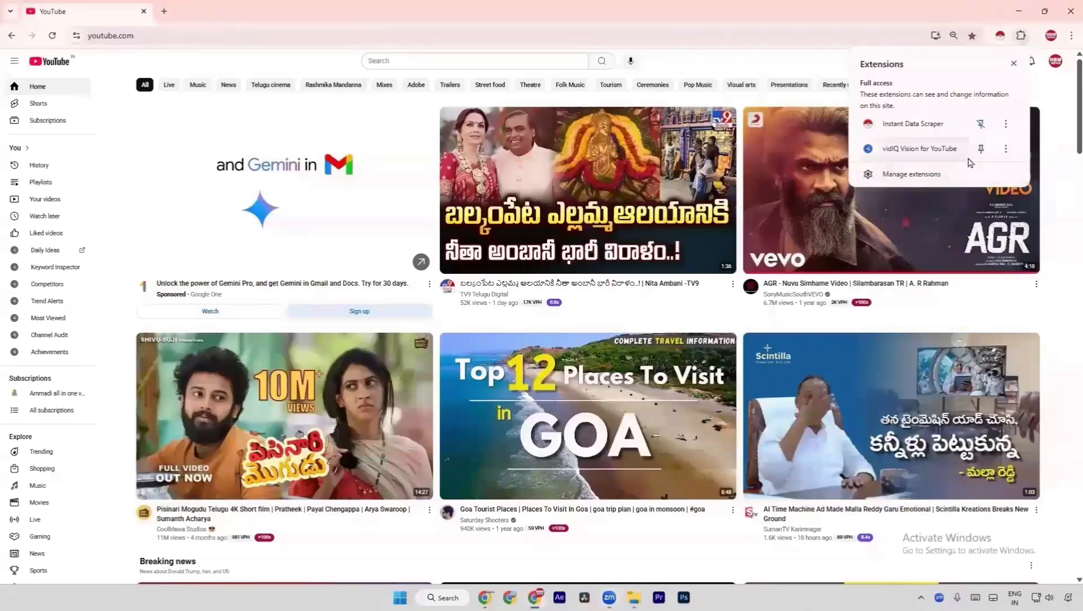
pyautogui.click(1006, 150)
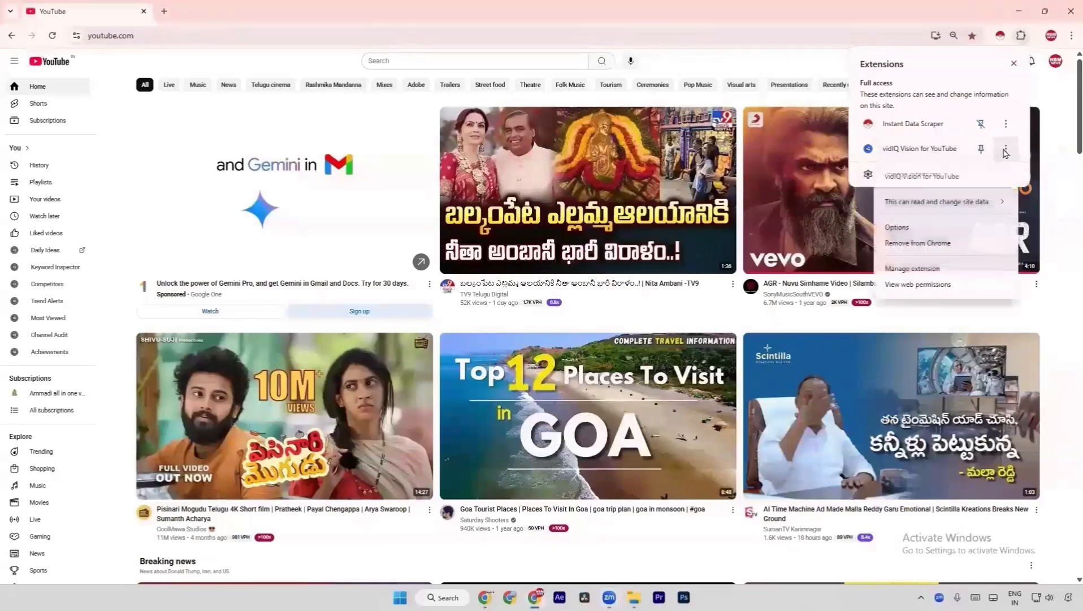
pyautogui.click(958, 243)
pyautogui.click(922, 135)
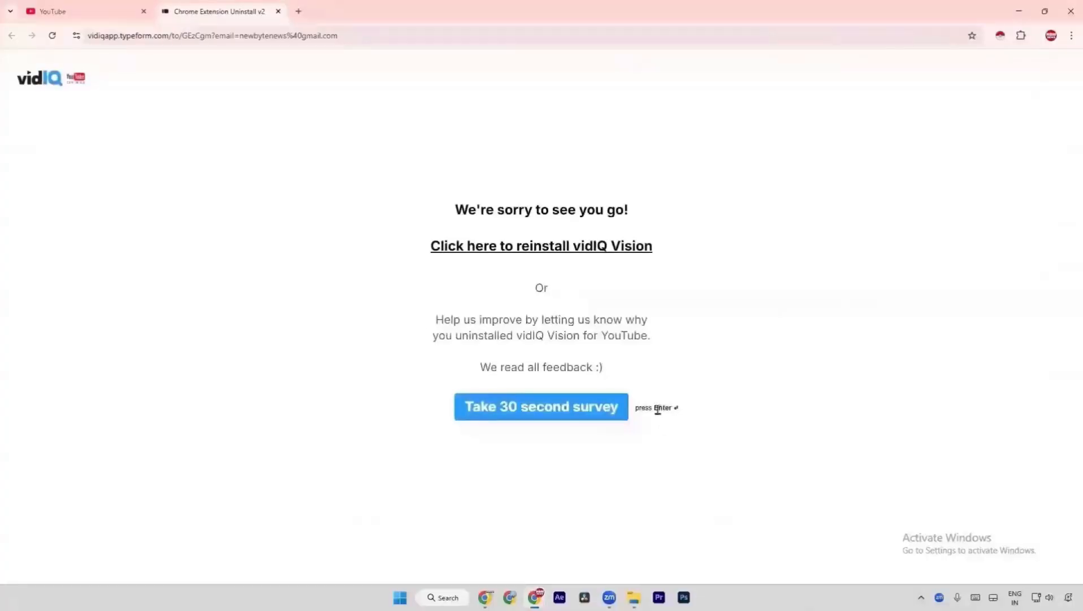
pyautogui.press('Return')
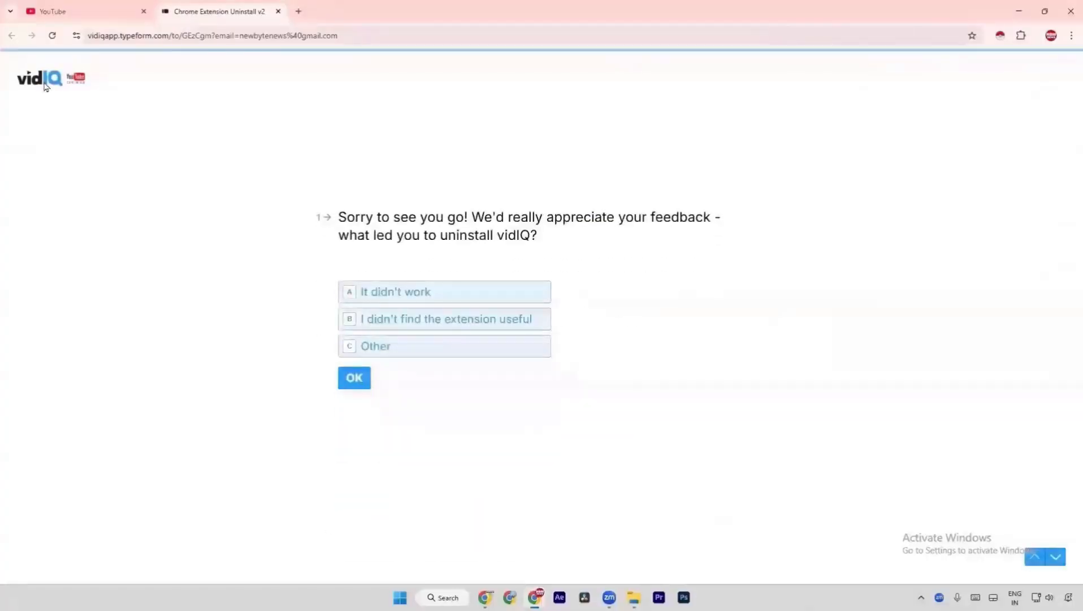
pyautogui.click(278, 11)
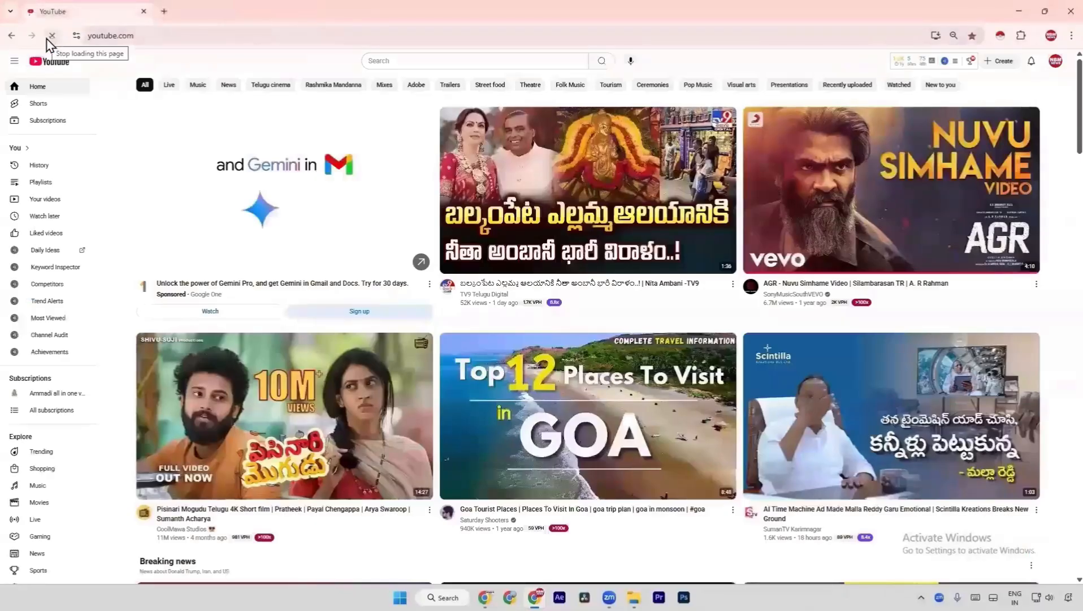
# - Reload the YouTube home page and check Chrome's list of installed extensions
pyautogui.click(52, 37)
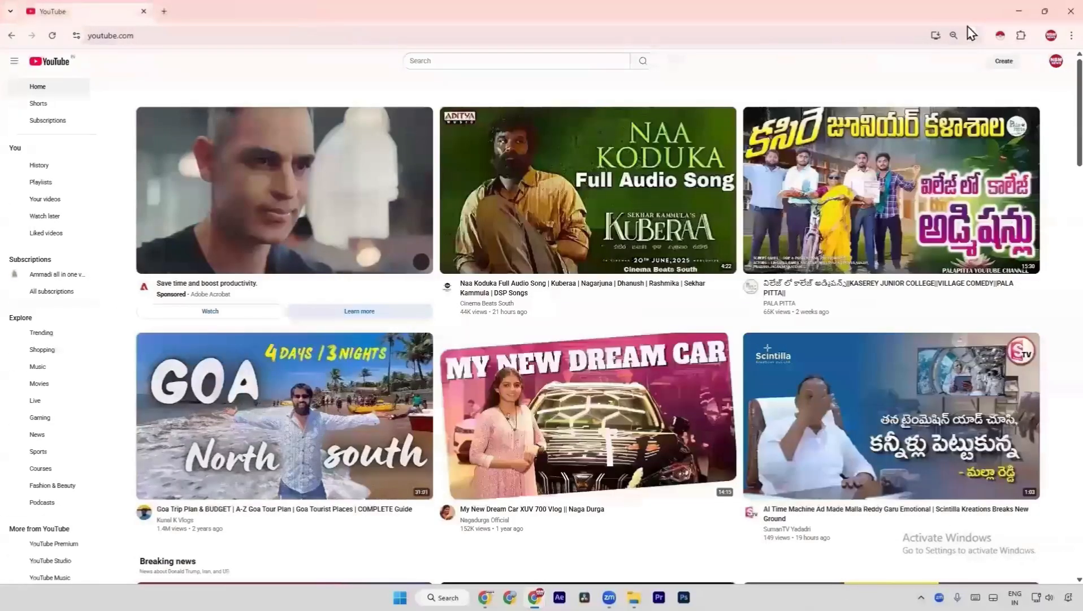
pyautogui.click(1021, 36)
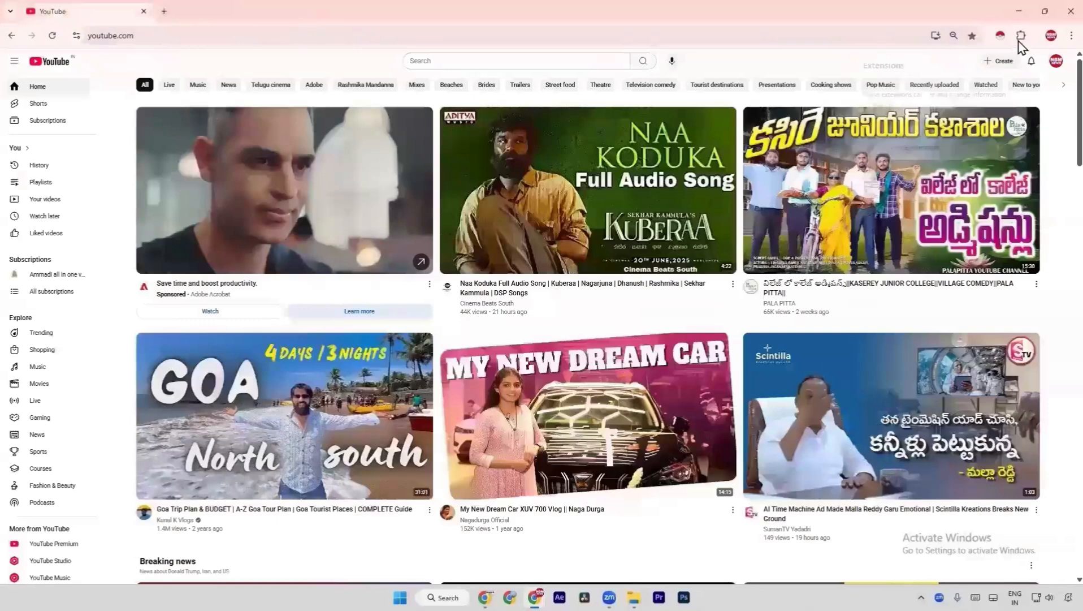
pyautogui.click(846, 61)
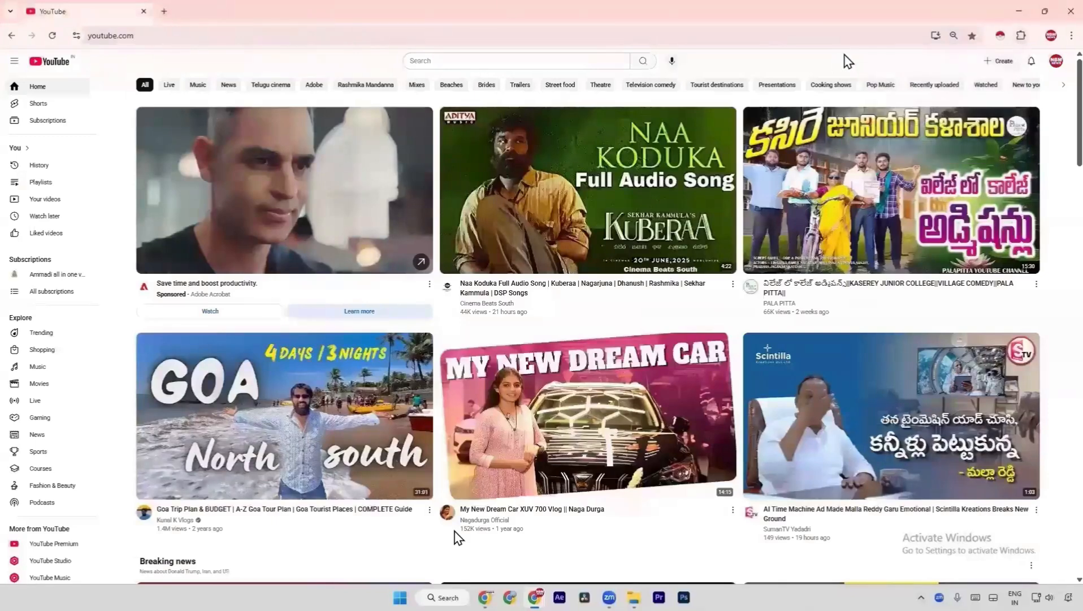
# - Set the system volume to 82
pyautogui.press('XF86AudioLowerVolume')
pyautogui.press('XF86AudioLowerVolume')
pyautogui.press('XF86AudioLowerVolume')
pyautogui.press('XF86AudioLowerVolume')
pyautogui.press('XF86AudioRaiseVolume')
pyautogui.press('XF86AudioRaiseVolume')
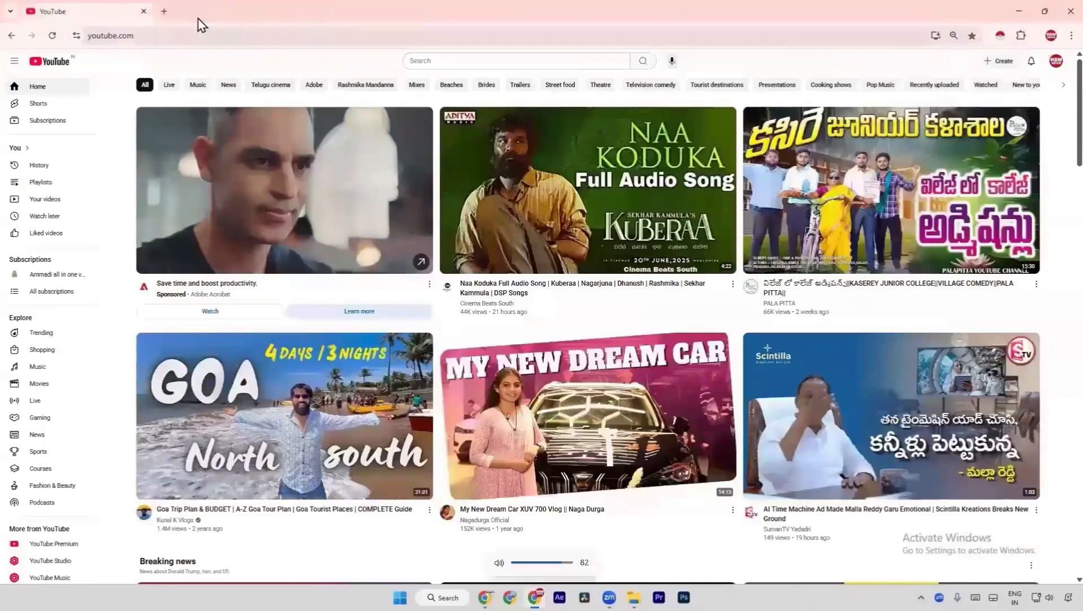
# - Search Google for "extensions" in a new tab and open the Chrome Web Store's Extensions page
pyautogui.click(164, 11)
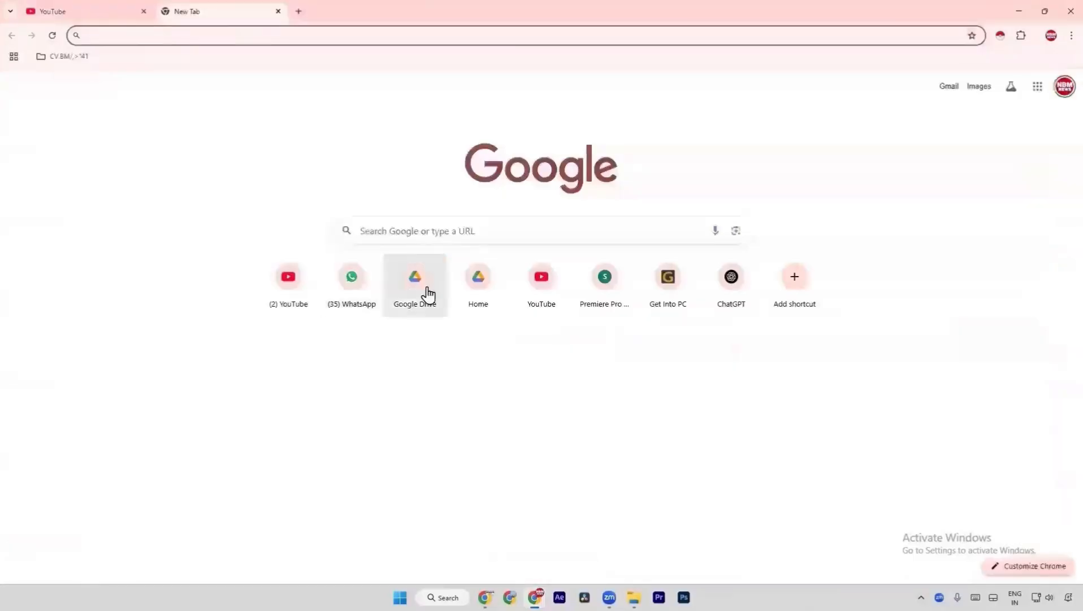
pyautogui.write('e')
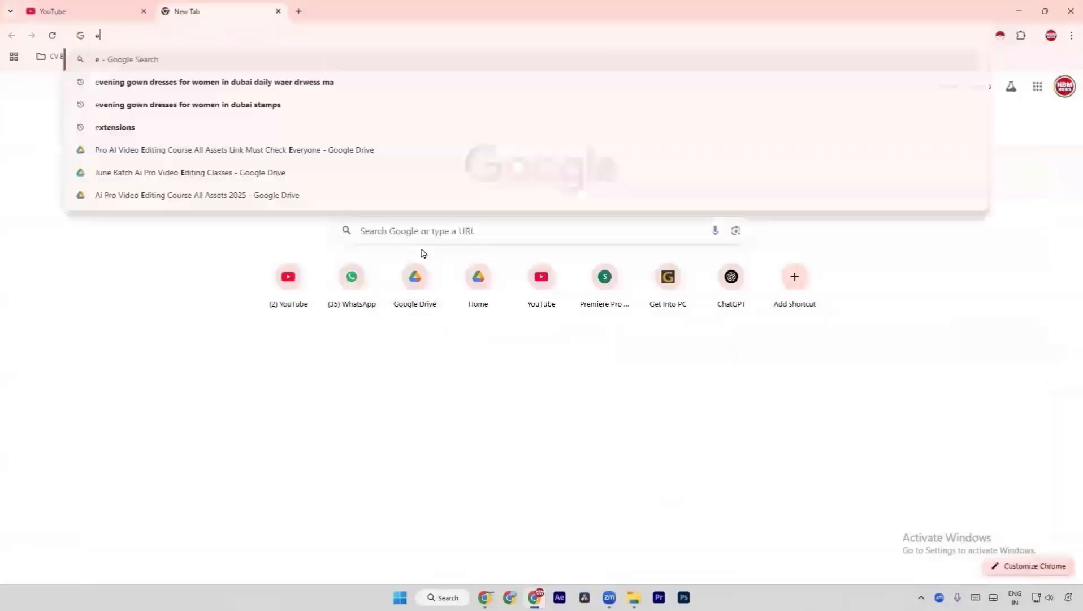
pyautogui.write('xte')
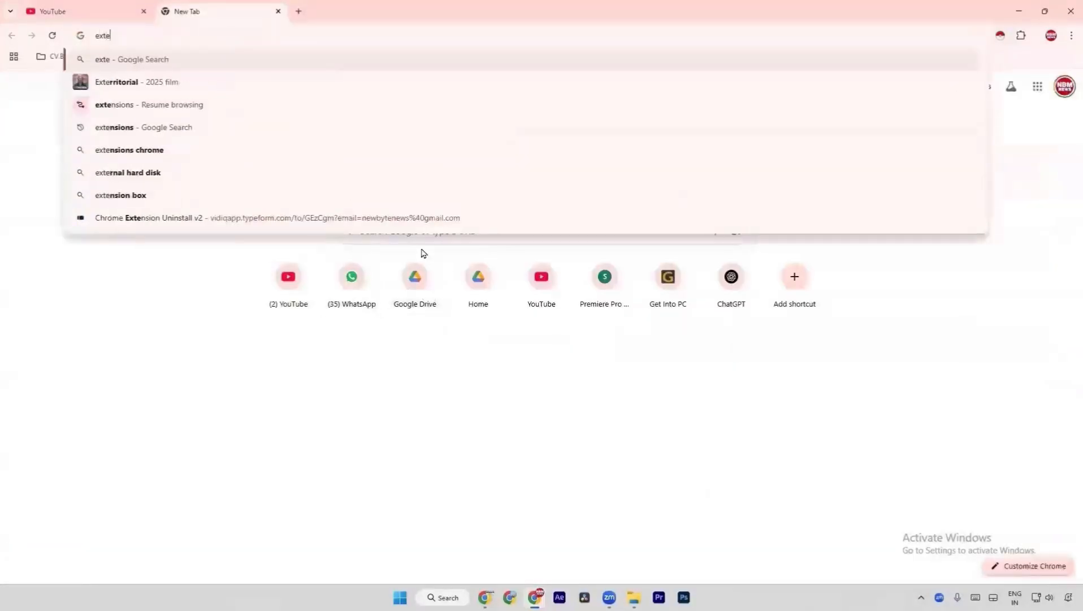
pyautogui.press('Down')
pyautogui.press('Down')
pyautogui.press('Down')
pyautogui.press('Return')
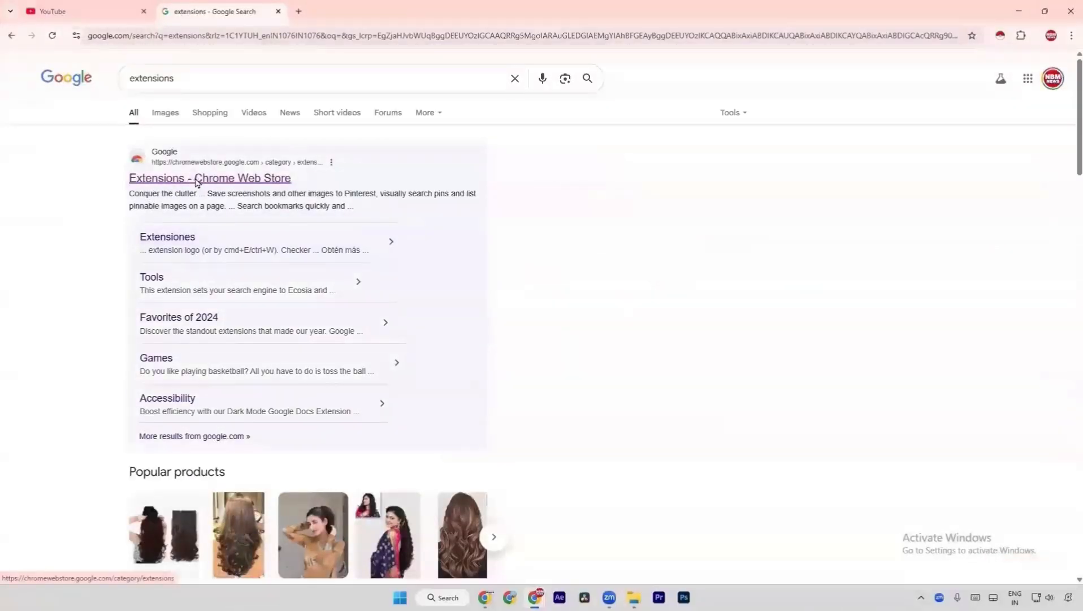
pyautogui.click(150, 179)
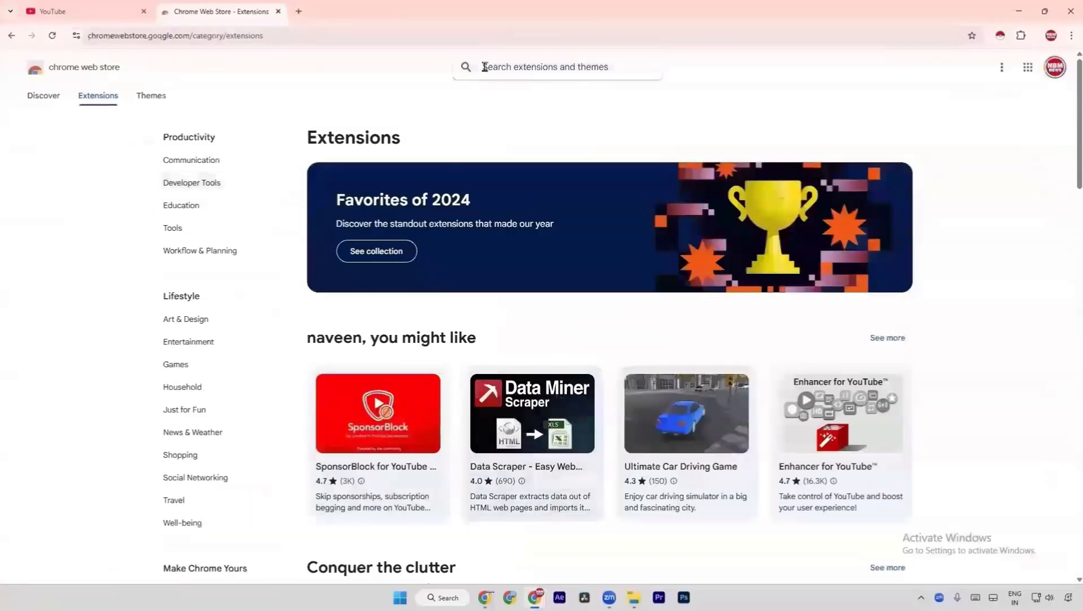
# - Search the Chrome Web Store for "vidq"
pyautogui.click(496, 69)
pyautogui.write('vid')
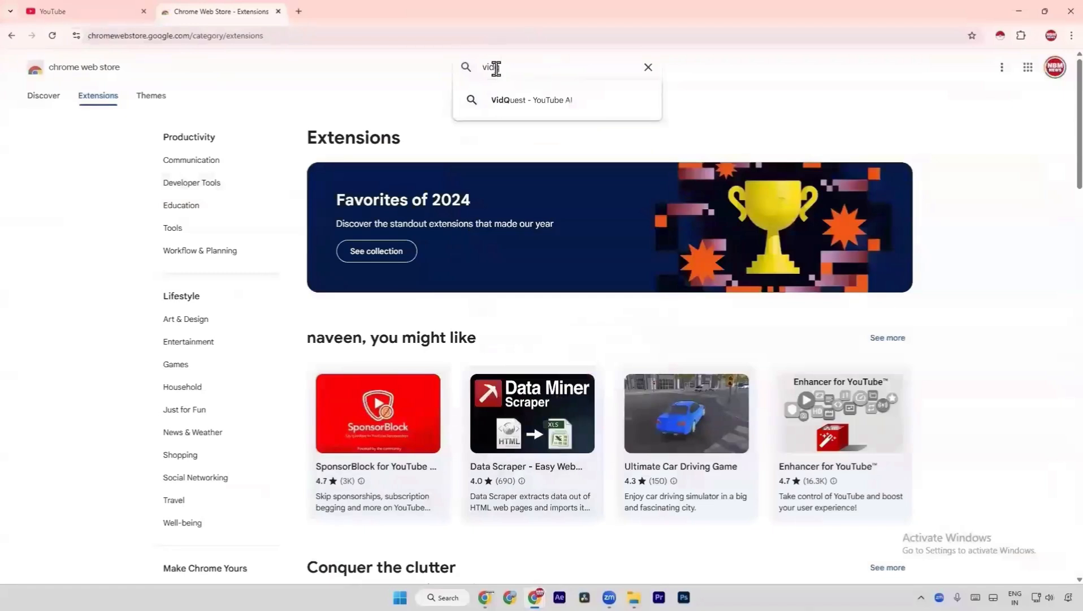
pyautogui.write('q')
pyautogui.press('Return')
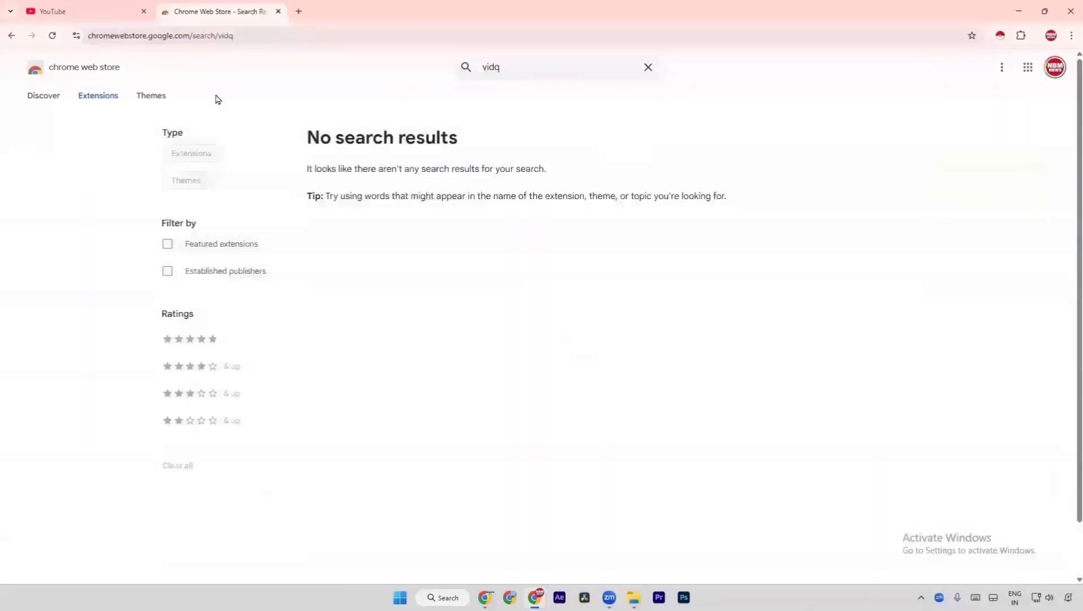
# - Cut the store's search term and use it in a new tab to run the suggested Google search "vidiq extension"
pyautogui.click(512, 68)
pyautogui.hotkey('ctrl', 'a')
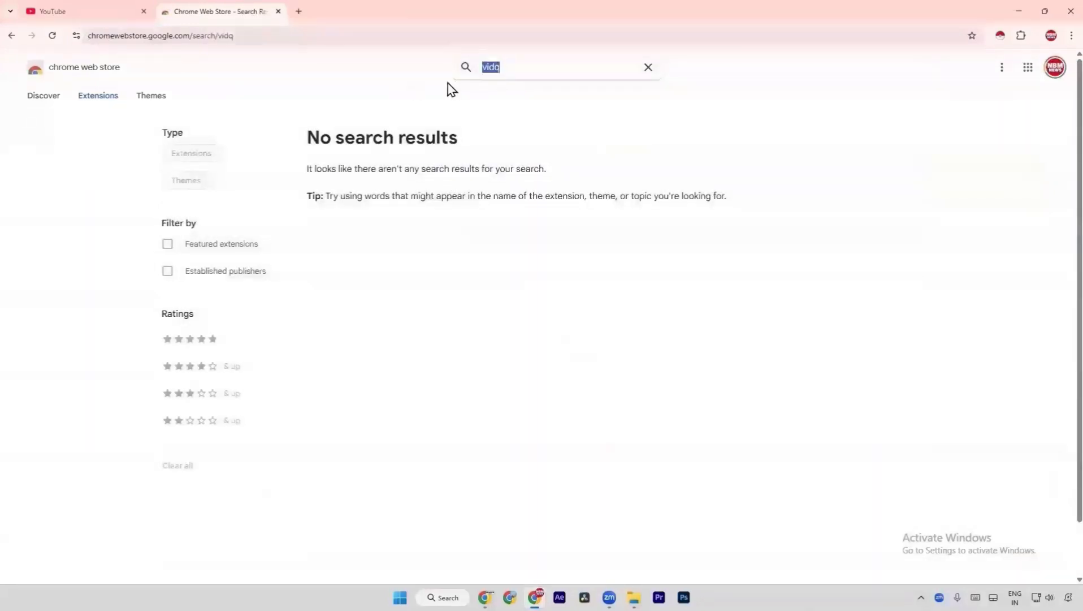
pyautogui.hotkey('ctrl', 'x')
pyautogui.click(298, 11)
pyautogui.hotkey('ctrl', 'v')
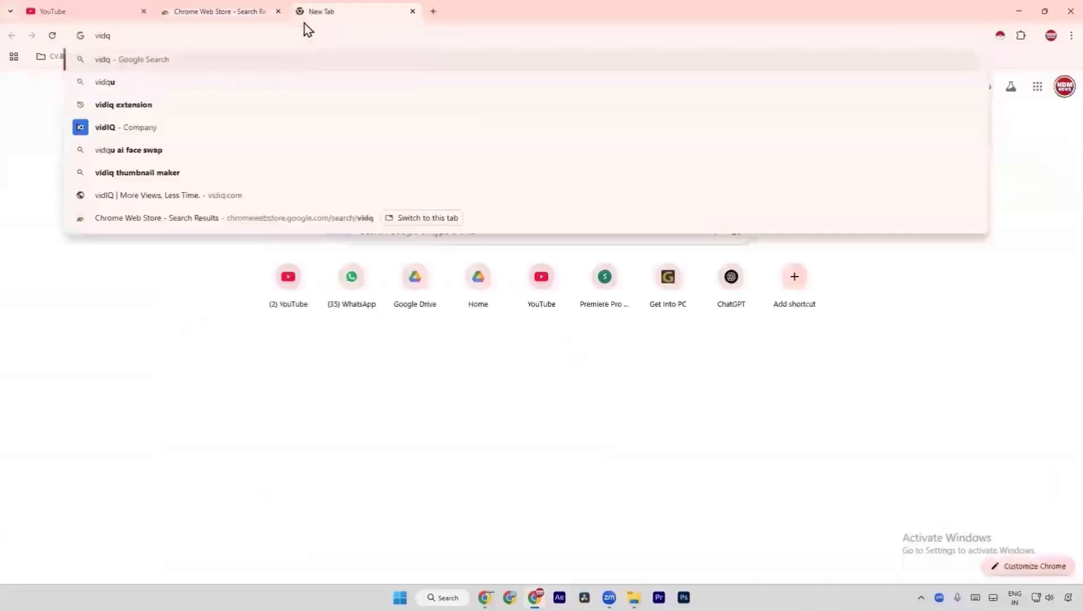
pyautogui.press('Down')
pyautogui.press('Down')
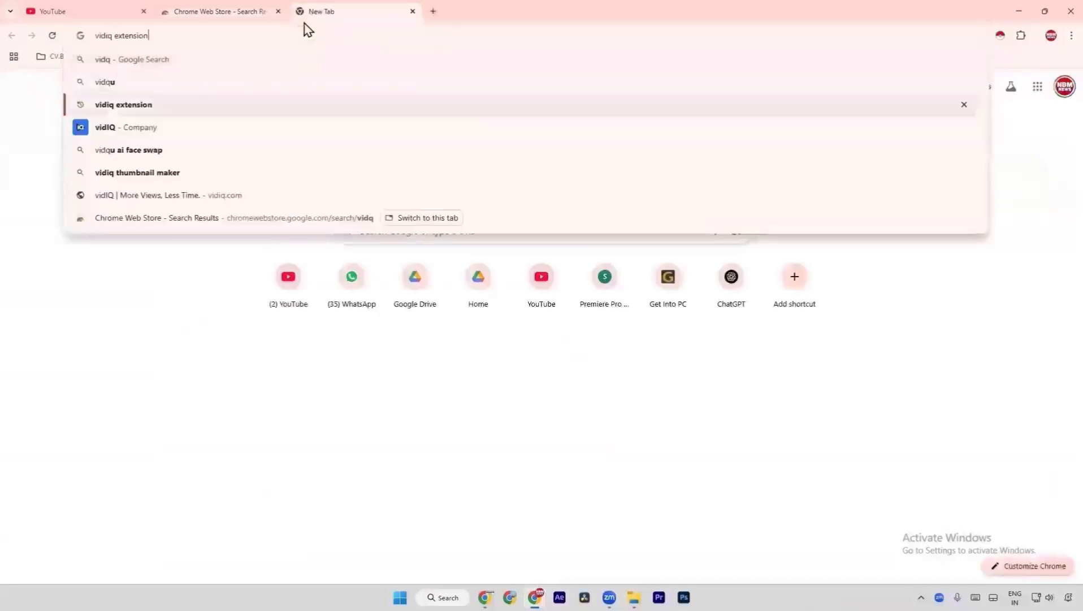
pyautogui.press('Return')
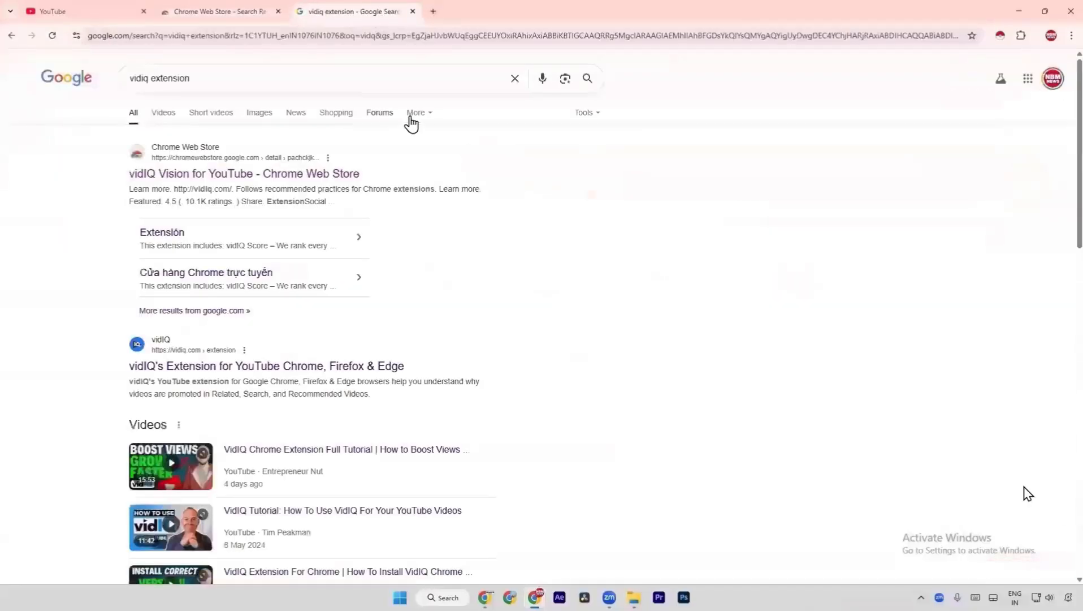
# - Find vidIQ Vision for YouTube in the Chrome Web Store by searching "vidi" and add the extension to Chrome
pyautogui.click(237, 12)
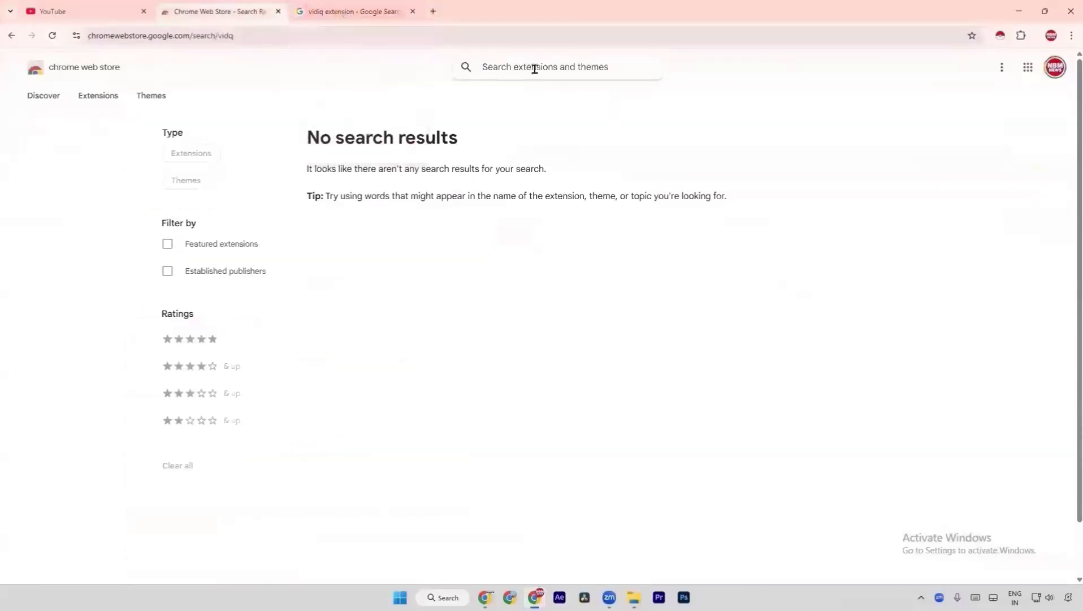
pyautogui.write('vidi')
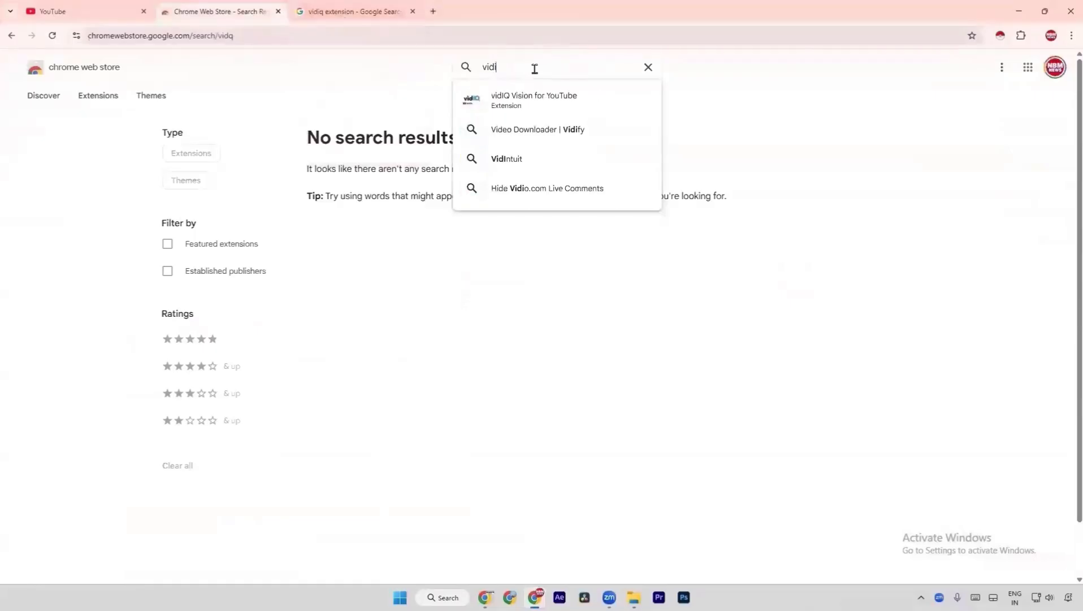
pyautogui.click(518, 102)
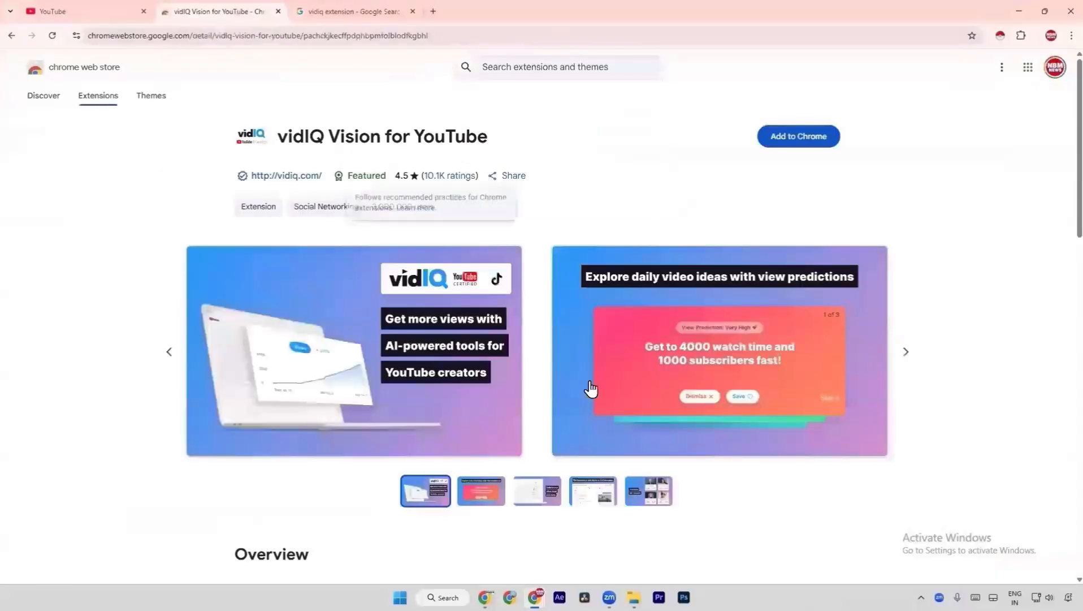
pyautogui.click(816, 145)
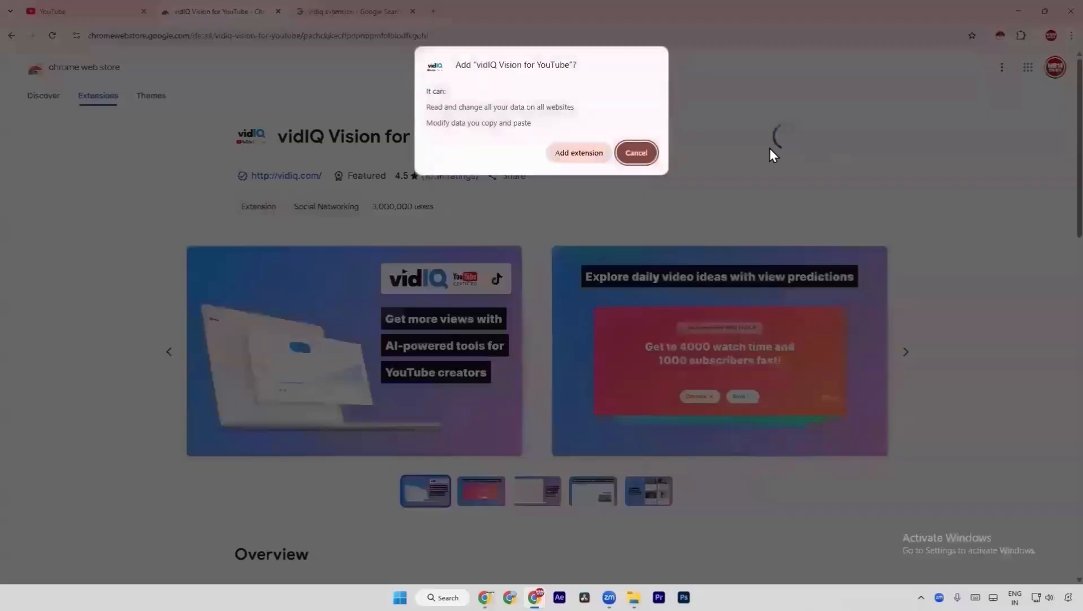
pyautogui.click(585, 156)
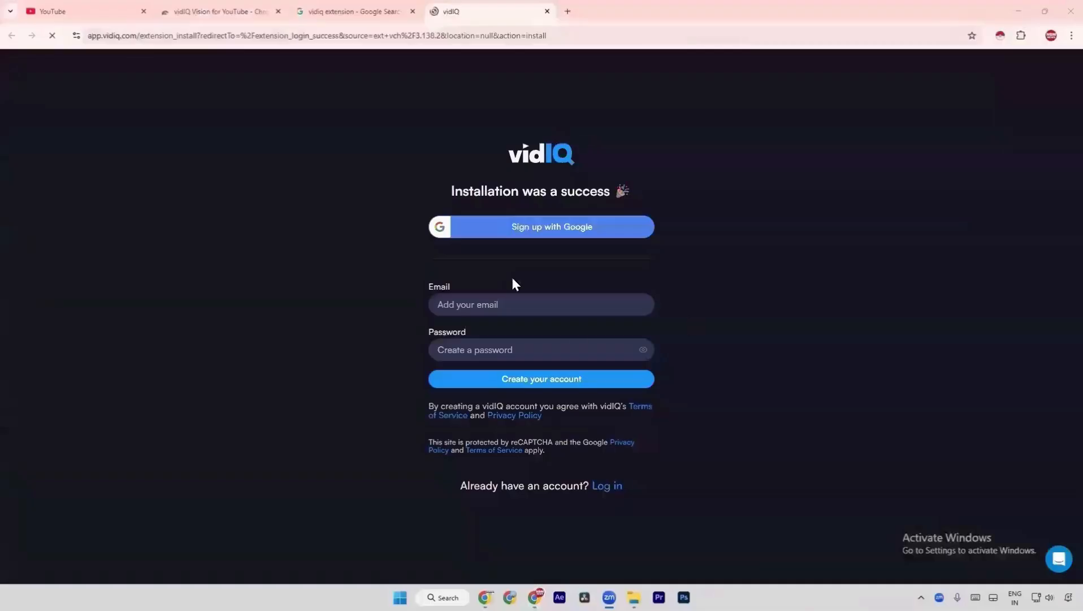
# - Sign up for vidIQ with the existing Google account
pyautogui.click(526, 238)
pyautogui.click(436, 479)
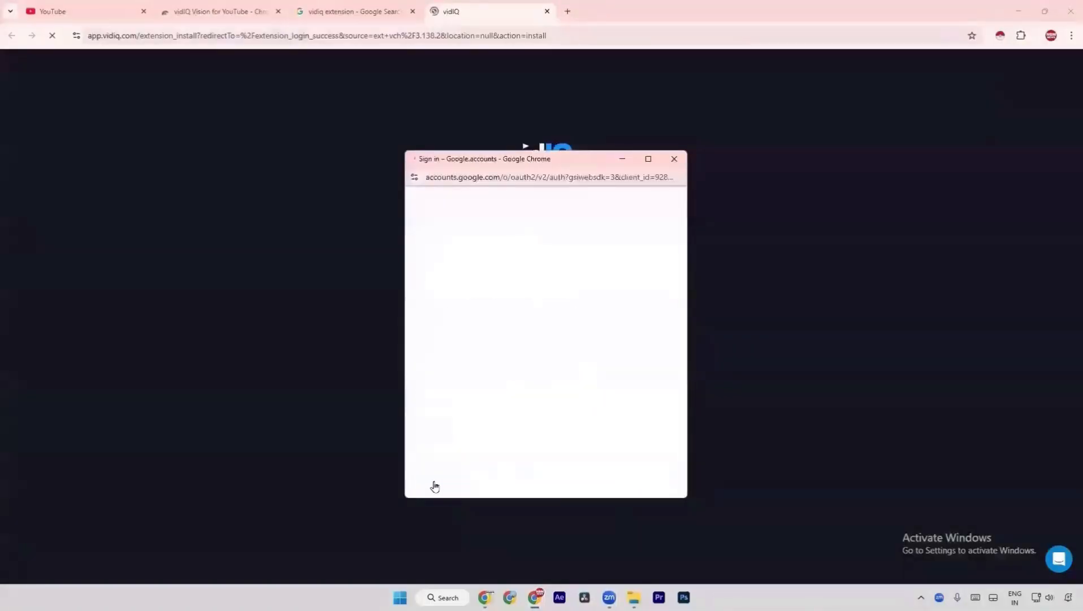
pyautogui.click(505, 356)
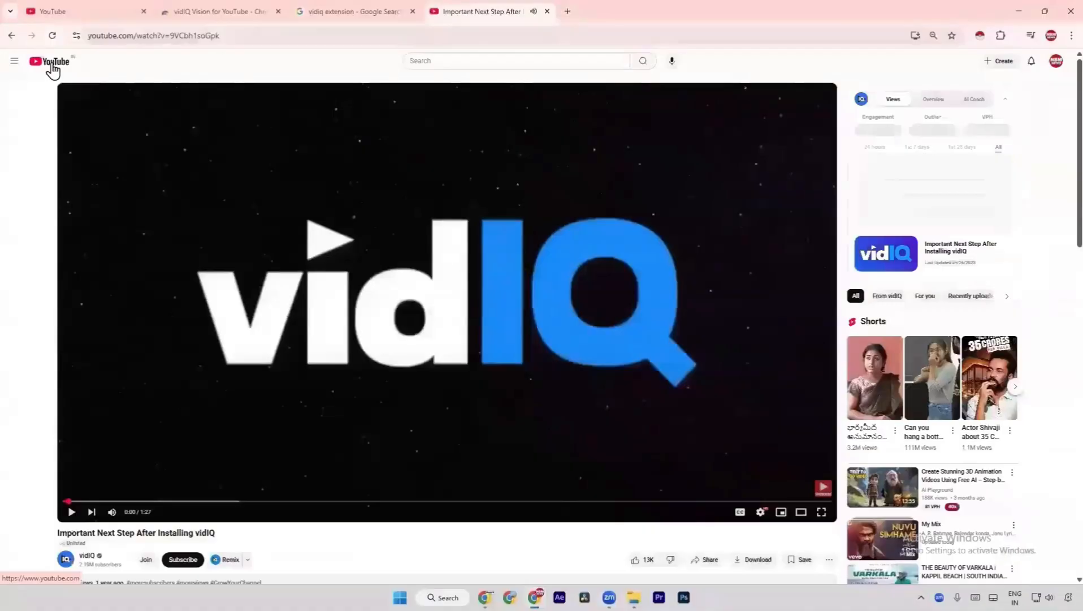
# - Search YouTube for "goa tourist places" from its home page and examine vidIQ's keyword score, top channels and related opportunities
pyautogui.click(51, 62)
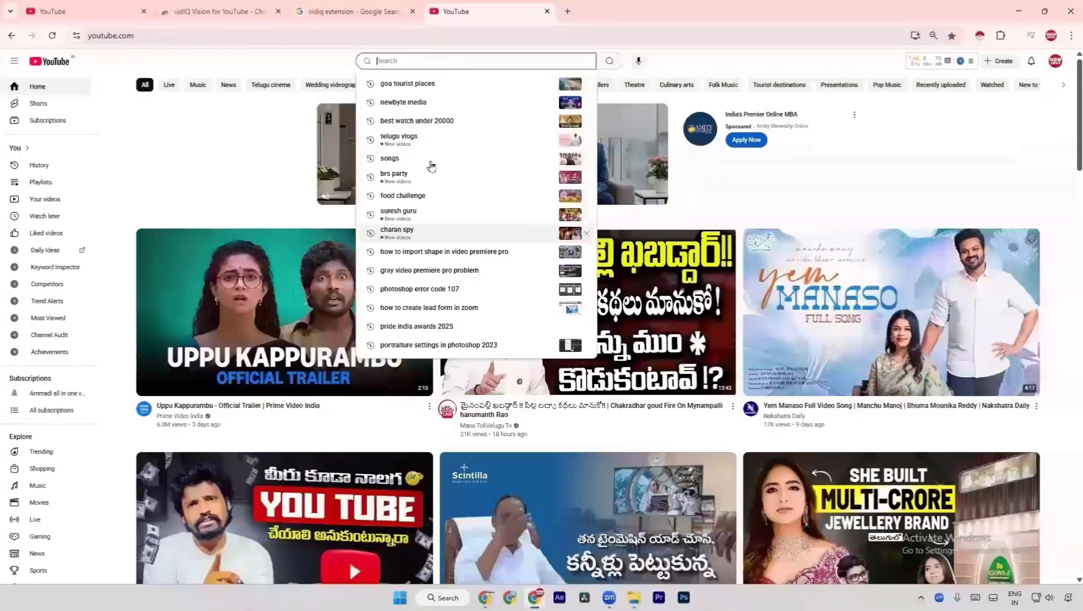
pyautogui.click(437, 88)
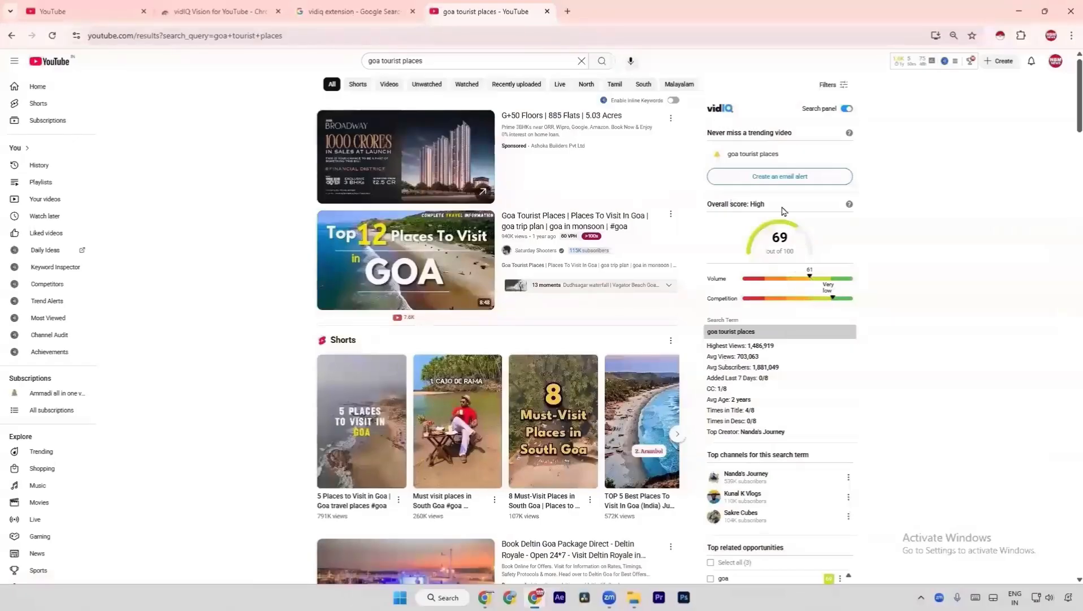
pyautogui.scroll(-3, 778, 289)
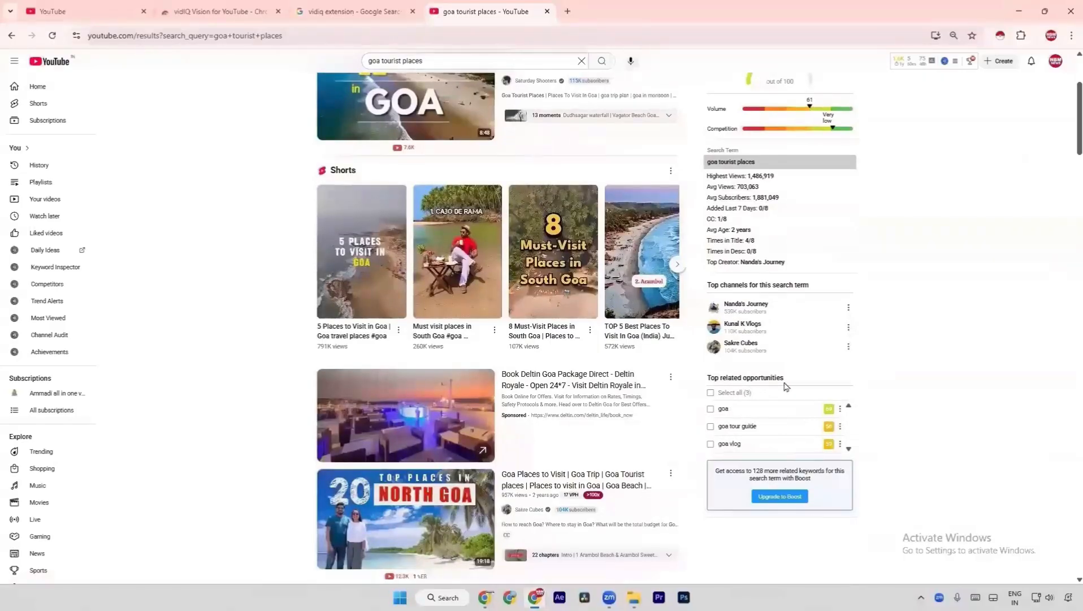
pyautogui.scroll(-3, 814, 390)
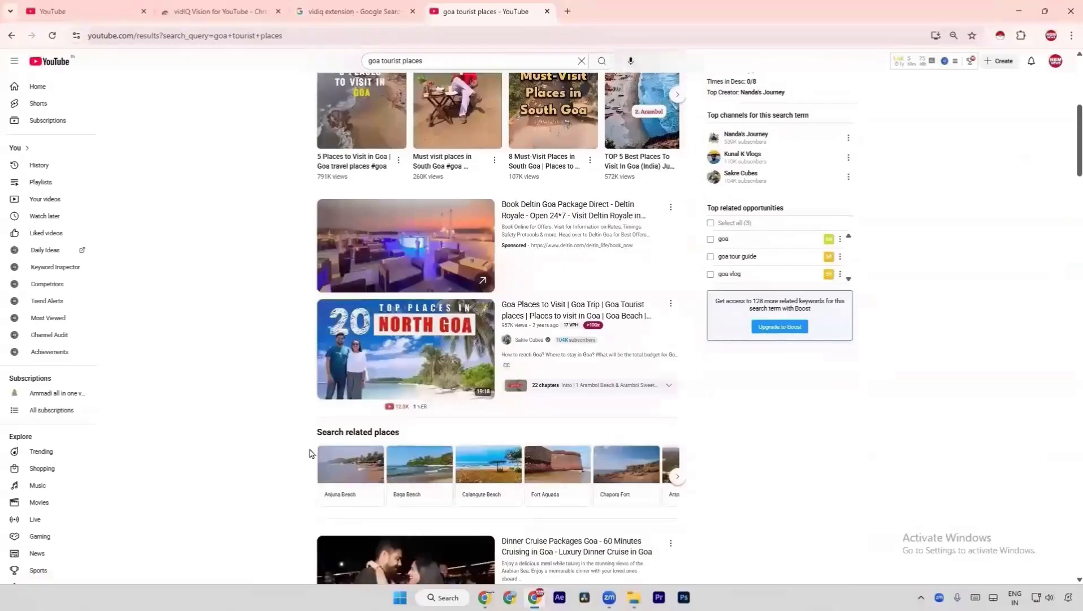
# - Examine the videos and Shorts deep into the "goa tourist places" results and return to the first results with vidIQ's search panel
pyautogui.scroll(-15, 258, 408)
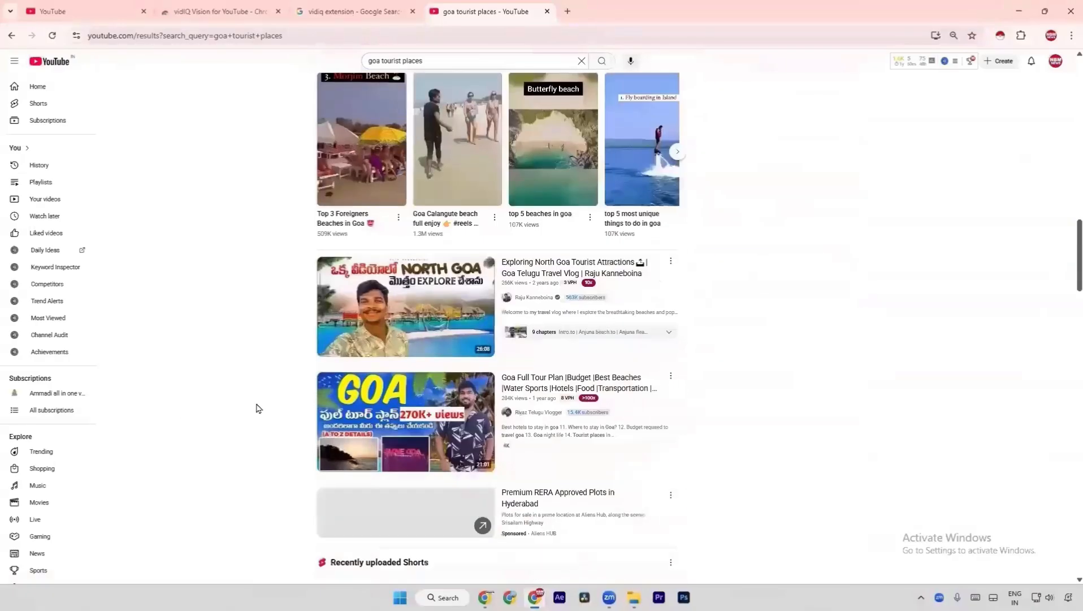
pyautogui.scroll(-1, 257, 408)
pyautogui.moveTo(570, 374)
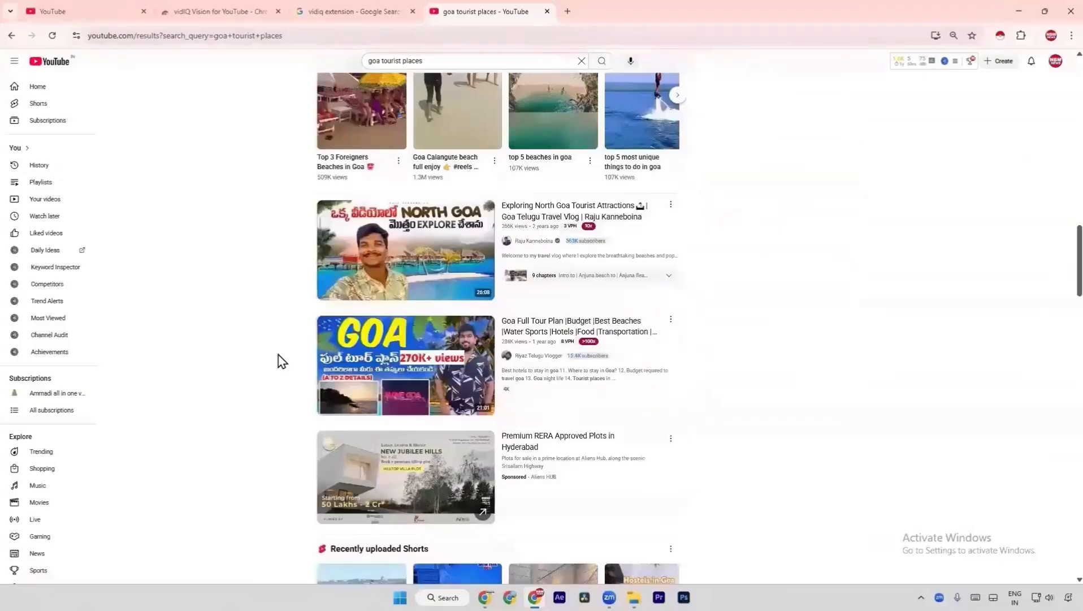
pyautogui.scroll(15, 282, 361)
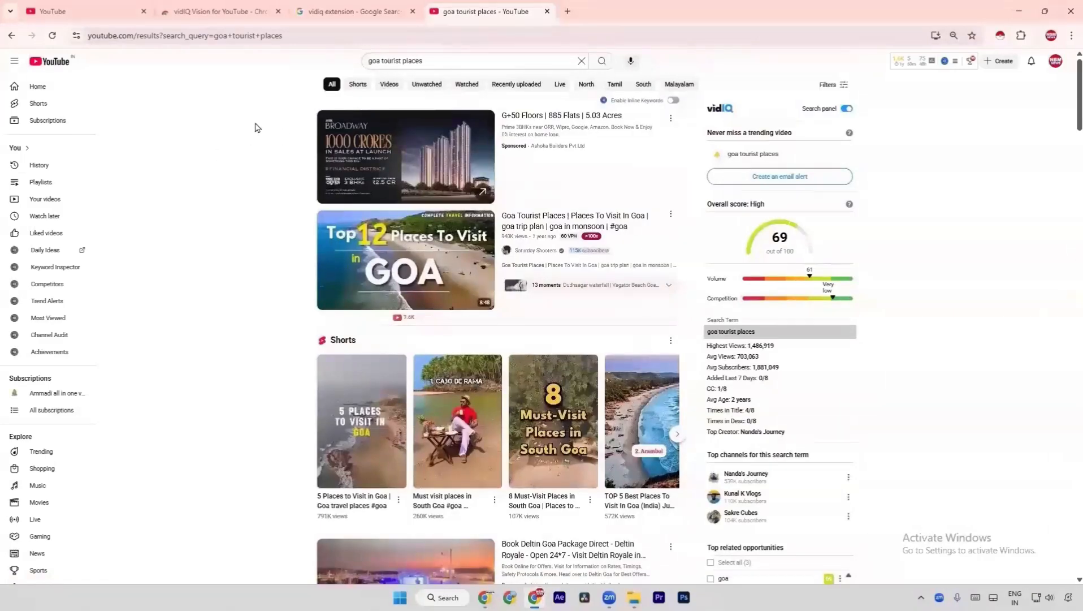
pyautogui.scroll(-15, 260, 136)
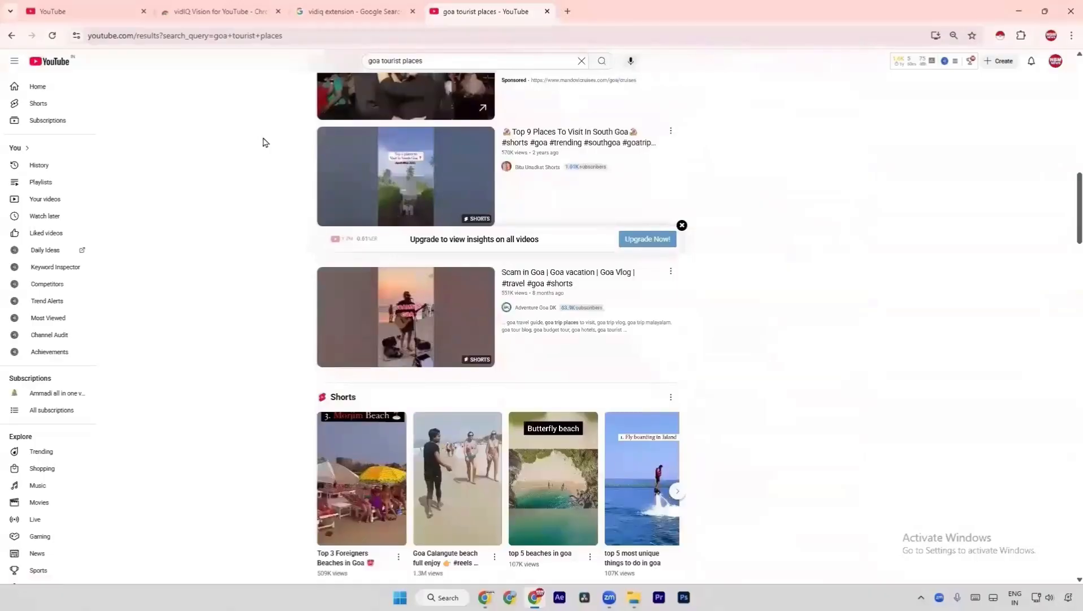
pyautogui.scroll(-15, 264, 141)
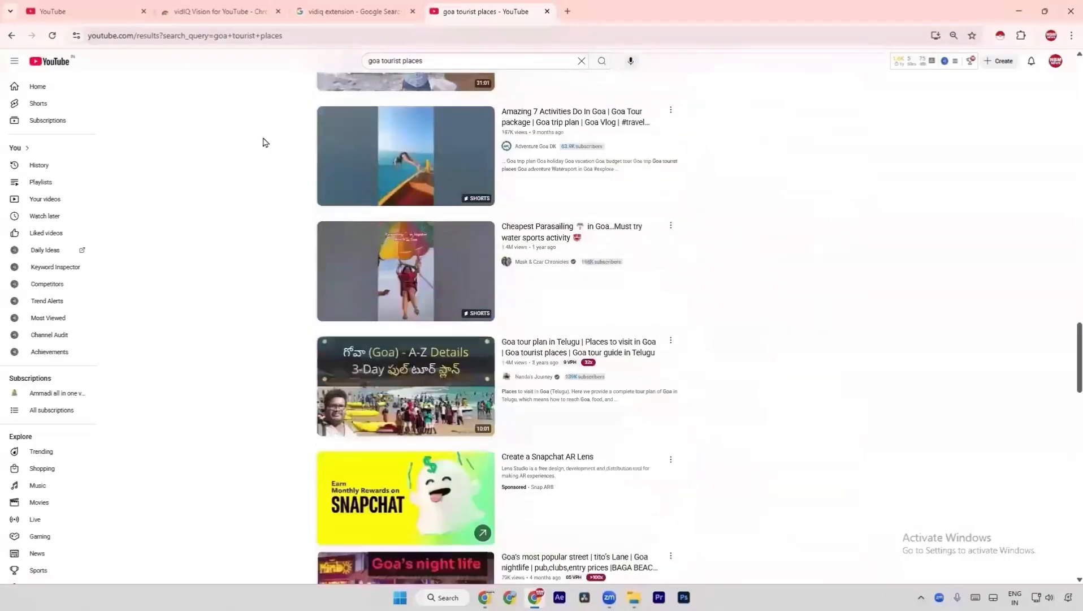
pyautogui.scroll(-15, 264, 142)
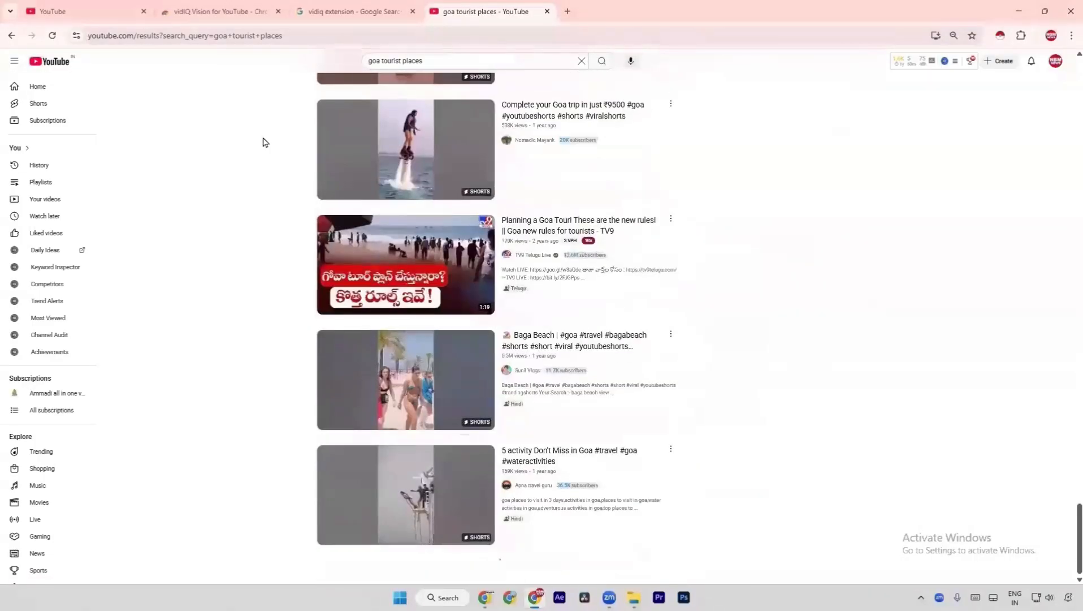
pyautogui.scroll(-15, 280, 251)
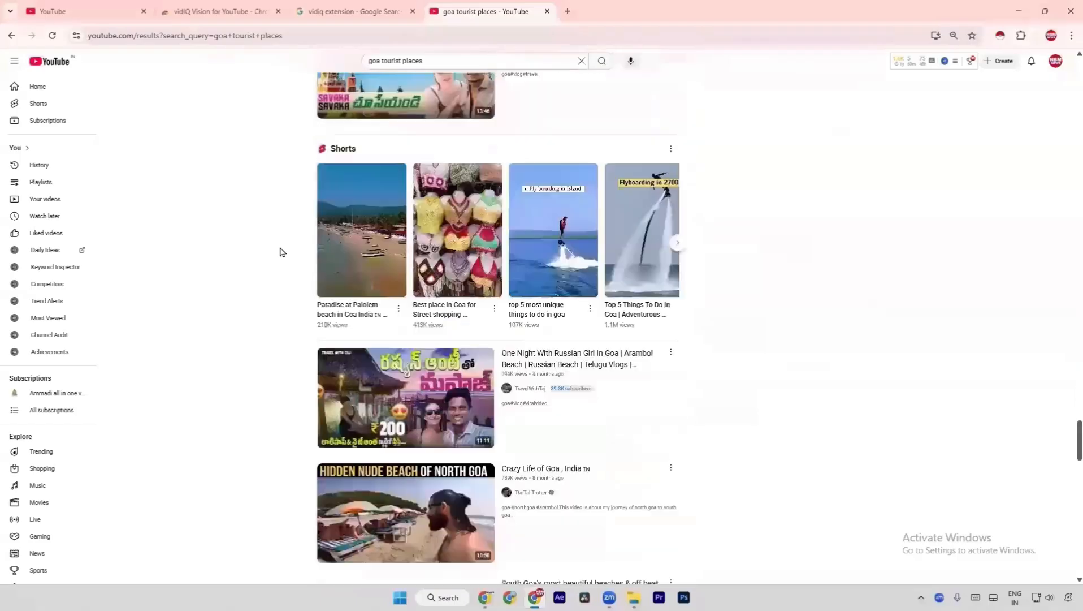
pyautogui.scroll(-15, 282, 251)
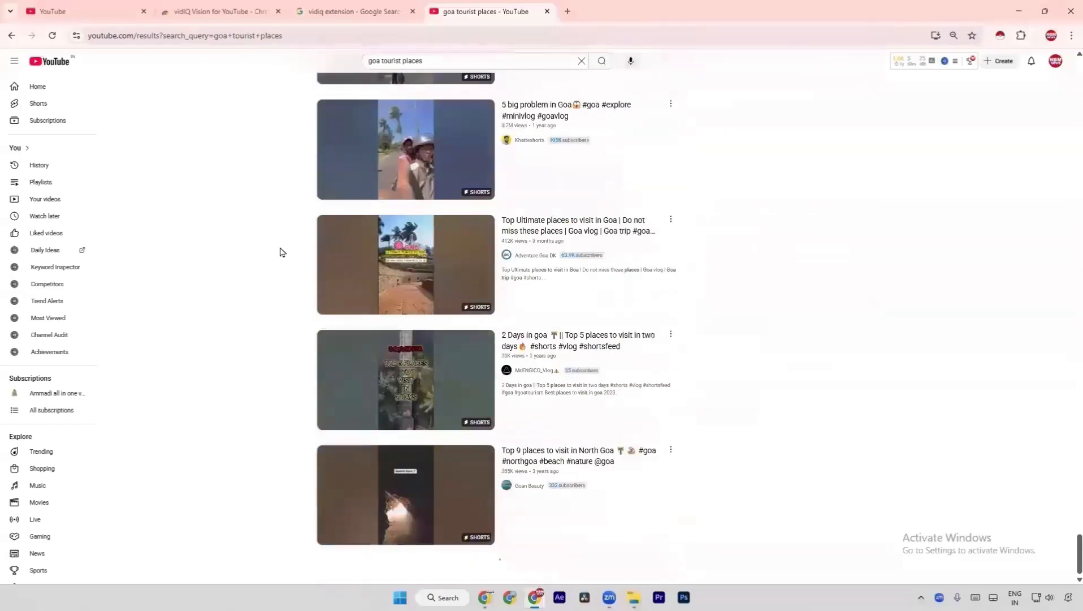
pyautogui.scroll(-15, 271, 322)
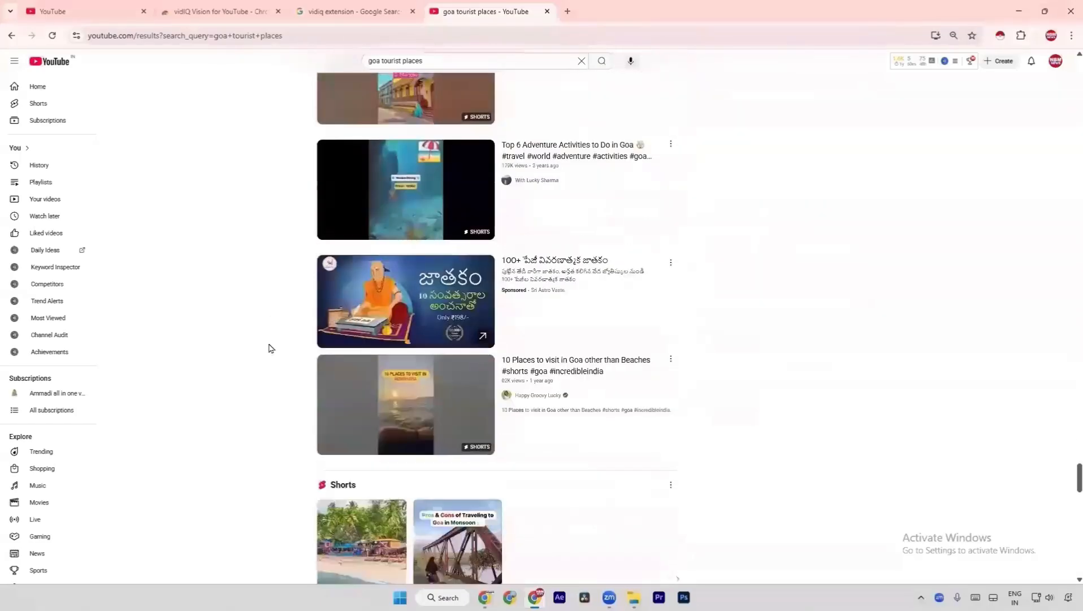
pyautogui.scroll(-15, 271, 348)
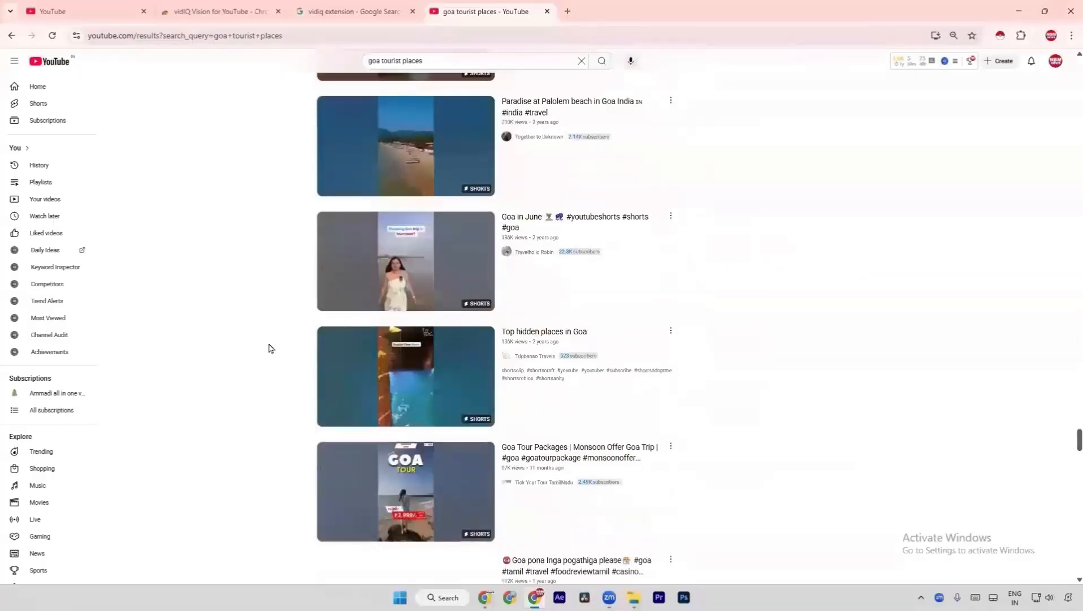
pyautogui.scroll(-10, 269, 347)
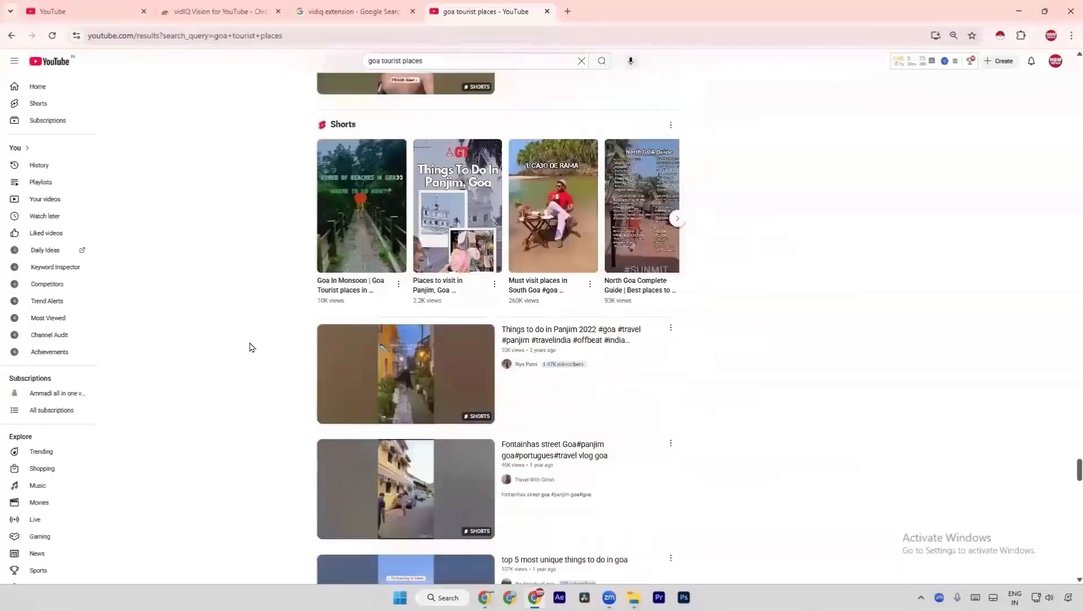
pyautogui.scroll(-10, 796, 422)
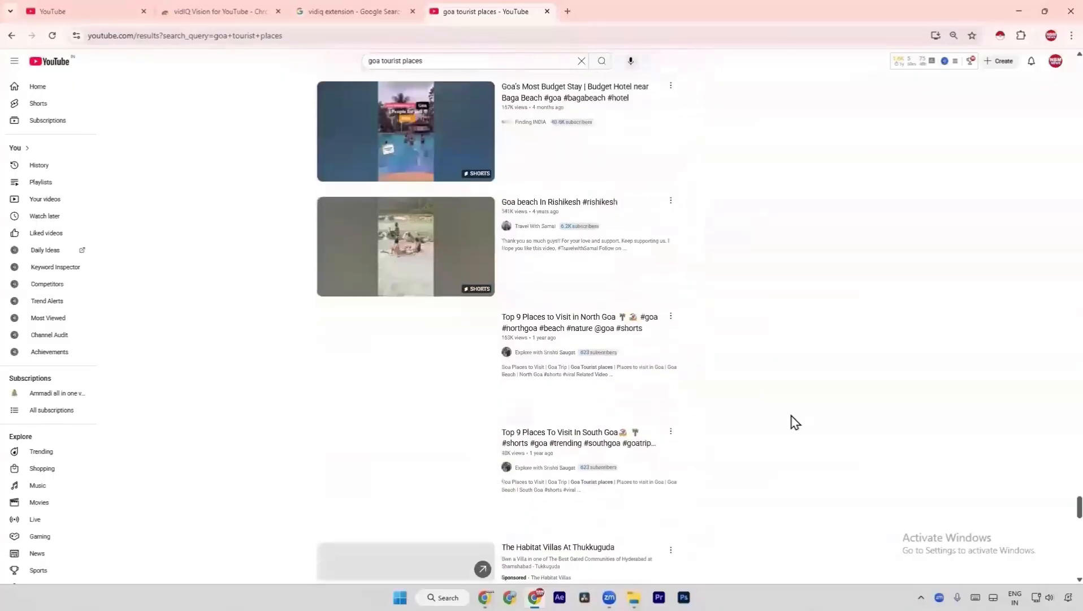
pyautogui.scroll(-14, 796, 422)
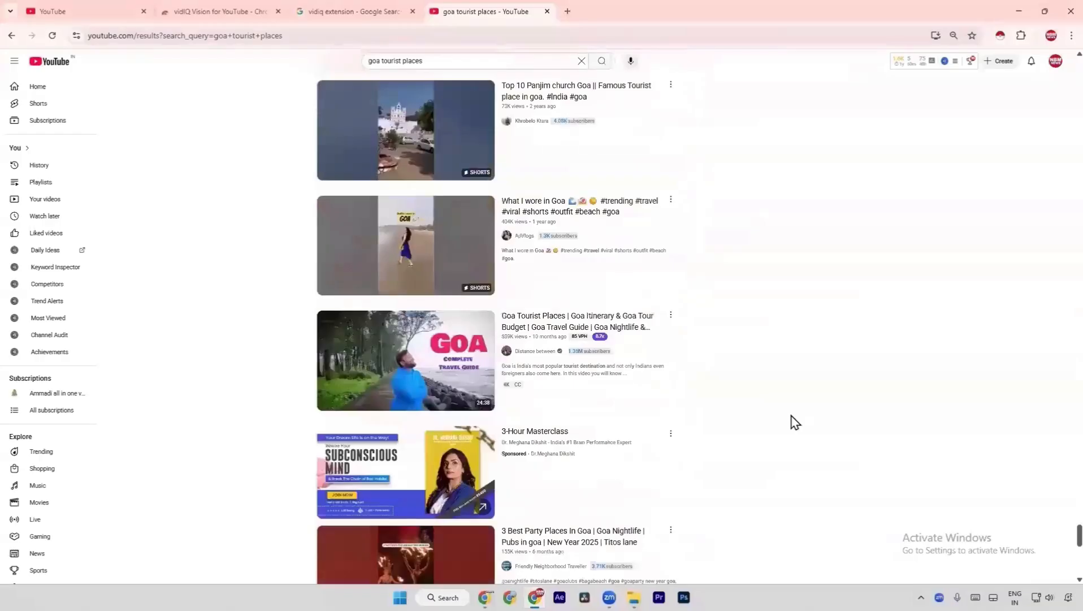
pyautogui.scroll(-3, 294, 344)
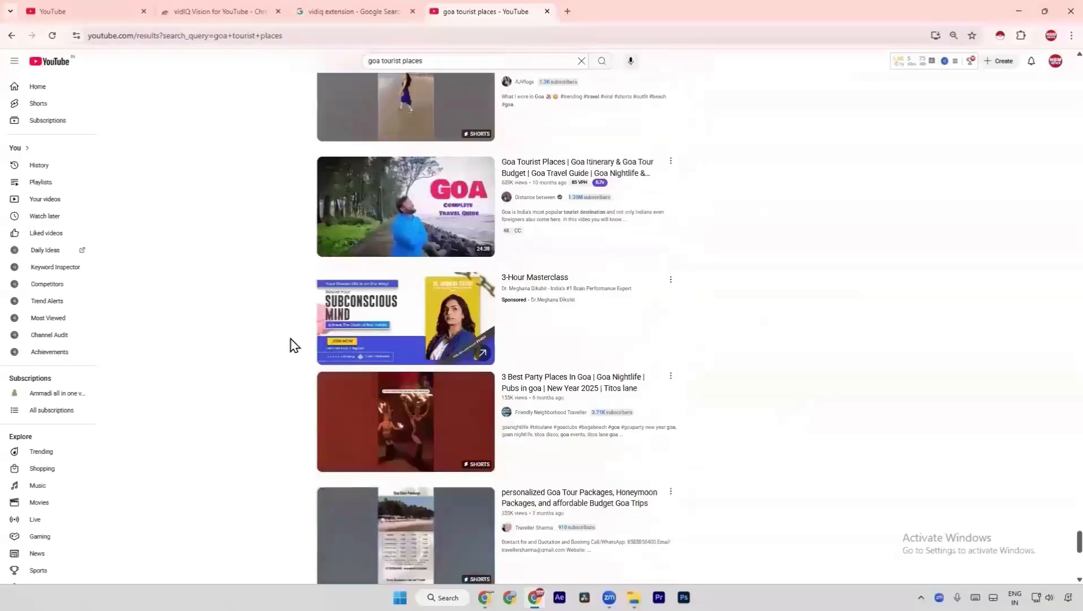
pyautogui.scroll(-9, 294, 344)
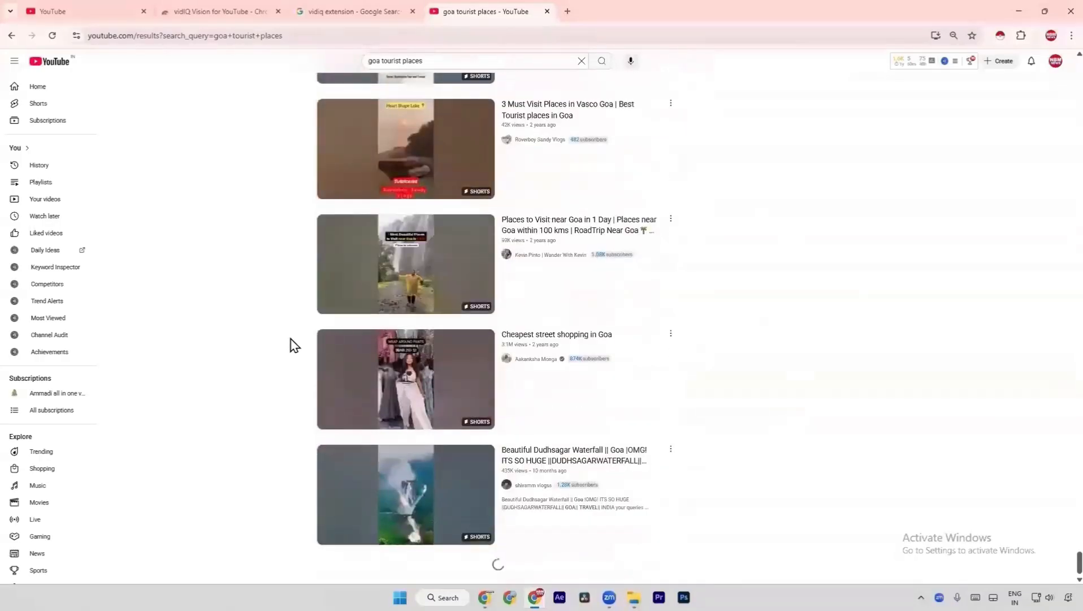
pyautogui.scroll(-4, 294, 393)
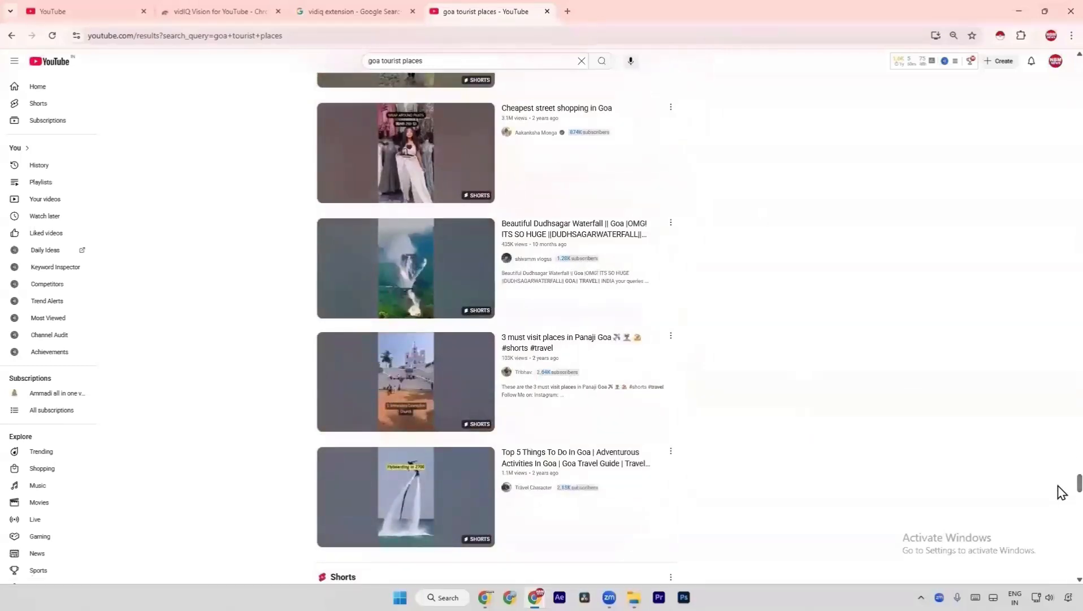
pyautogui.scroll(20, 1062, 488)
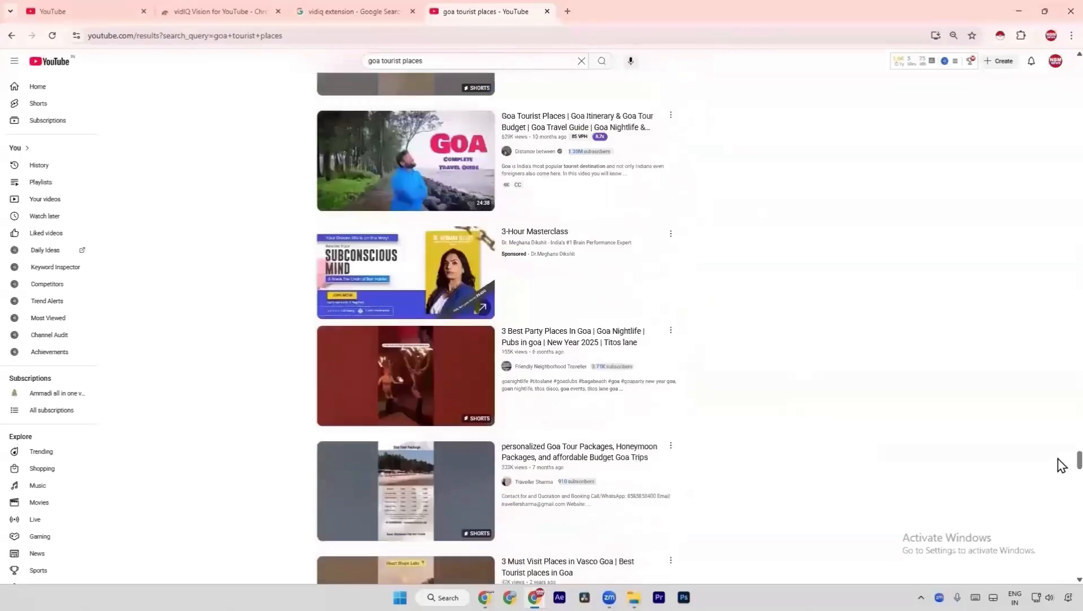
pyautogui.scroll(20, 1062, 215)
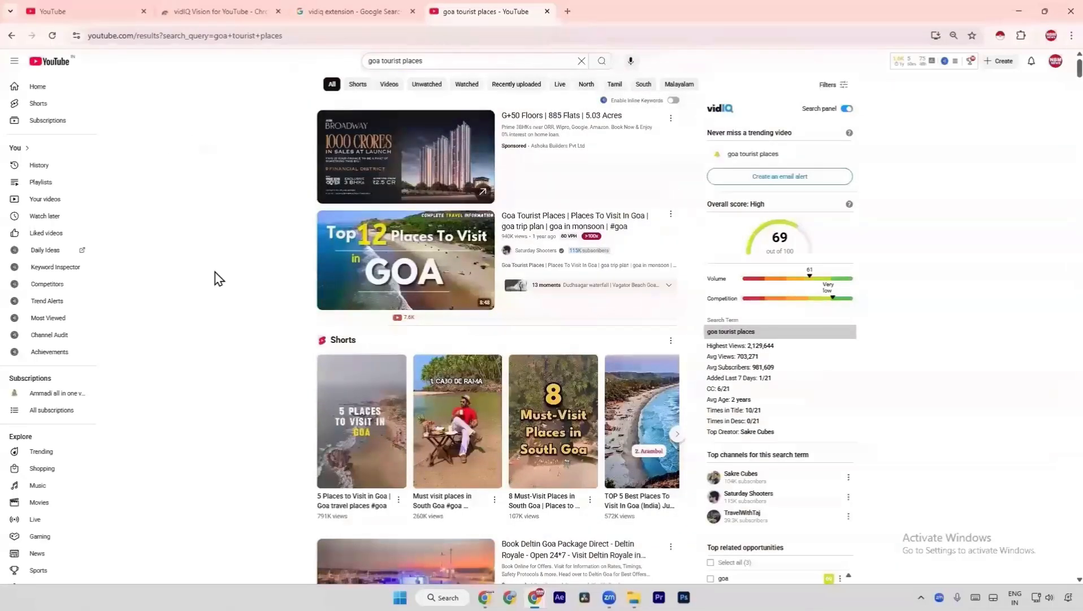
# - Compare the views, upload age, VPH and channel subscriber figures vidIQ shows on the Goa videos in the results
pyautogui.scroll(-2, 278, 282)
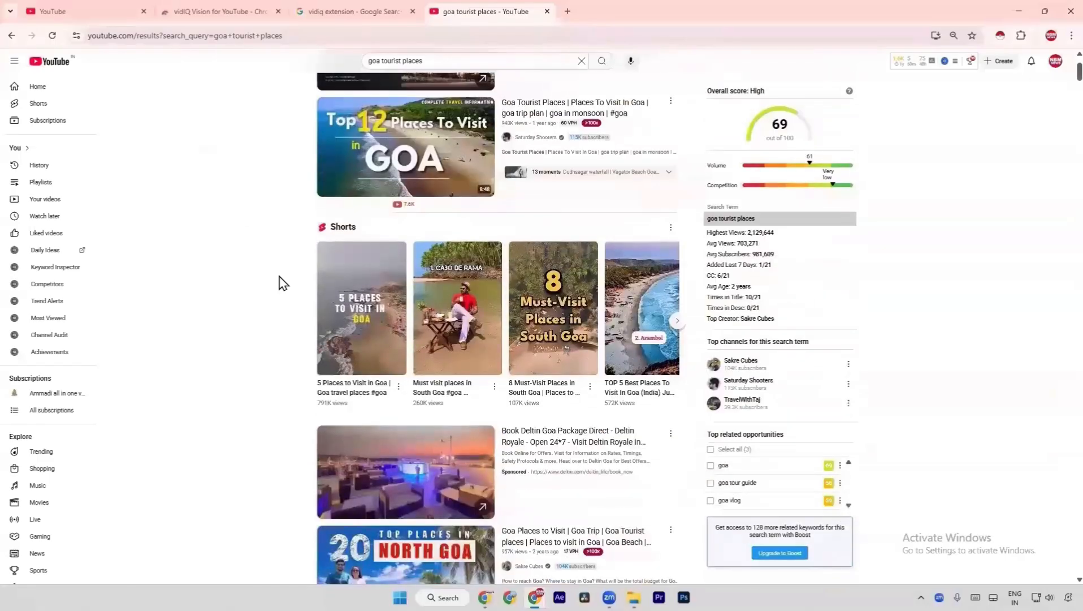
pyautogui.scroll(-5, 244, 198)
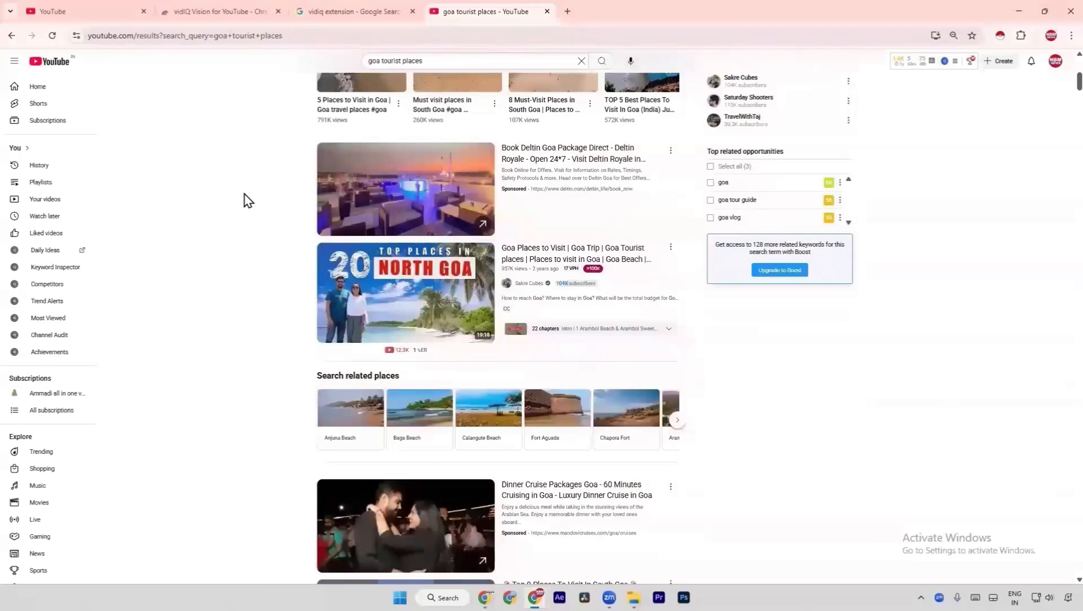
pyautogui.scroll(-15, 248, 200)
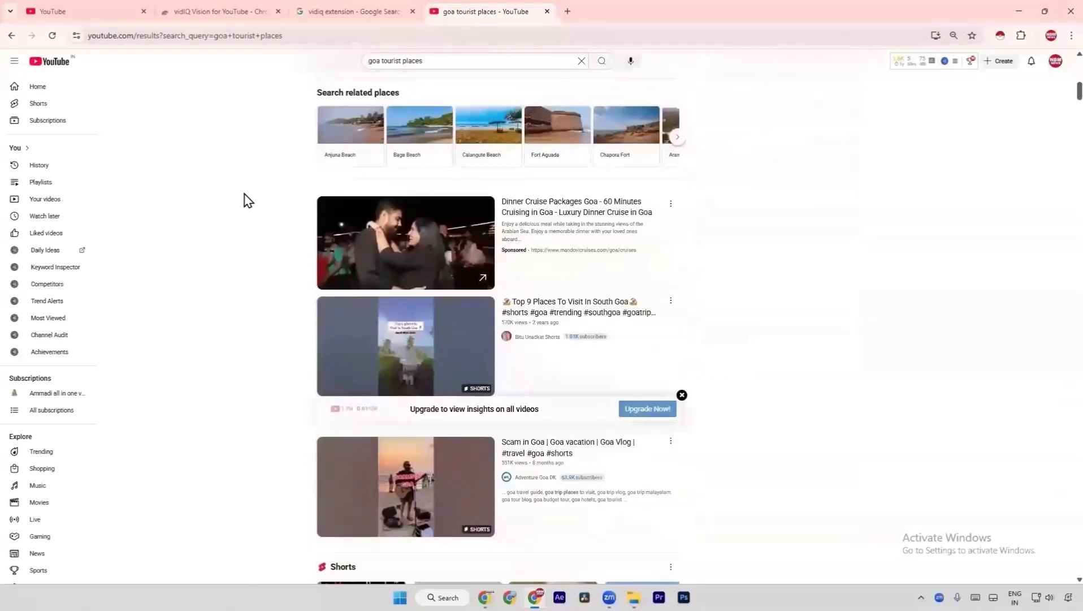
pyautogui.scroll(-2, 248, 200)
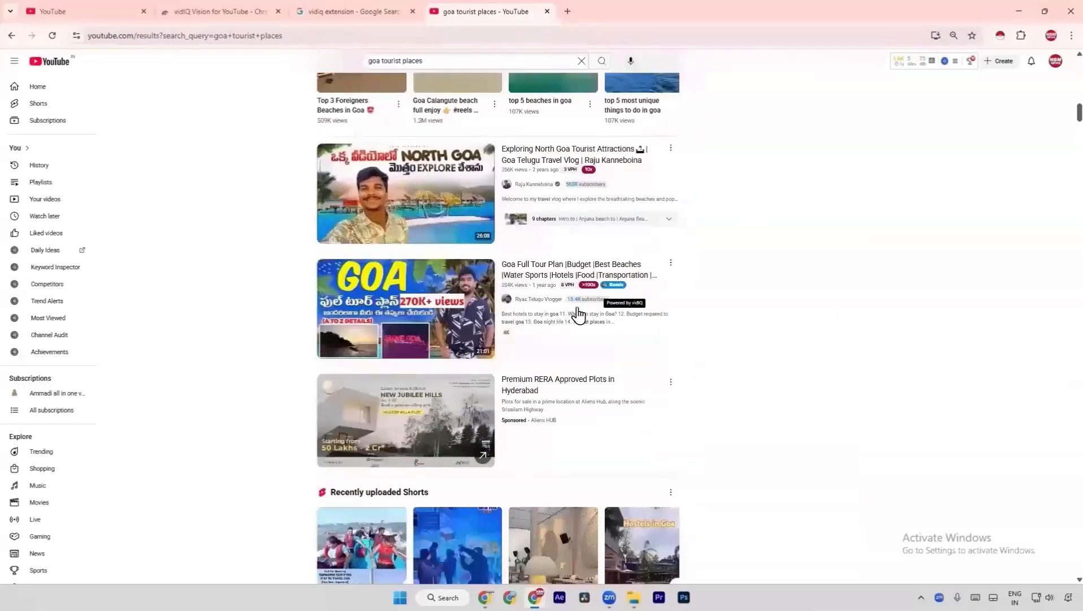
pyautogui.moveTo(600, 322)
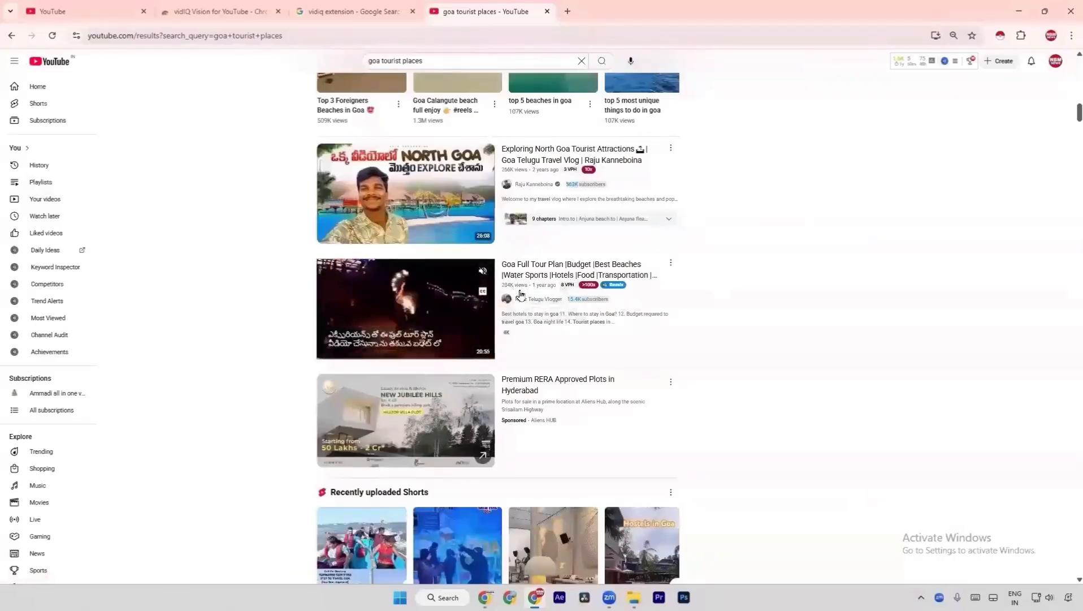
pyautogui.scroll(-2, 302, 302)
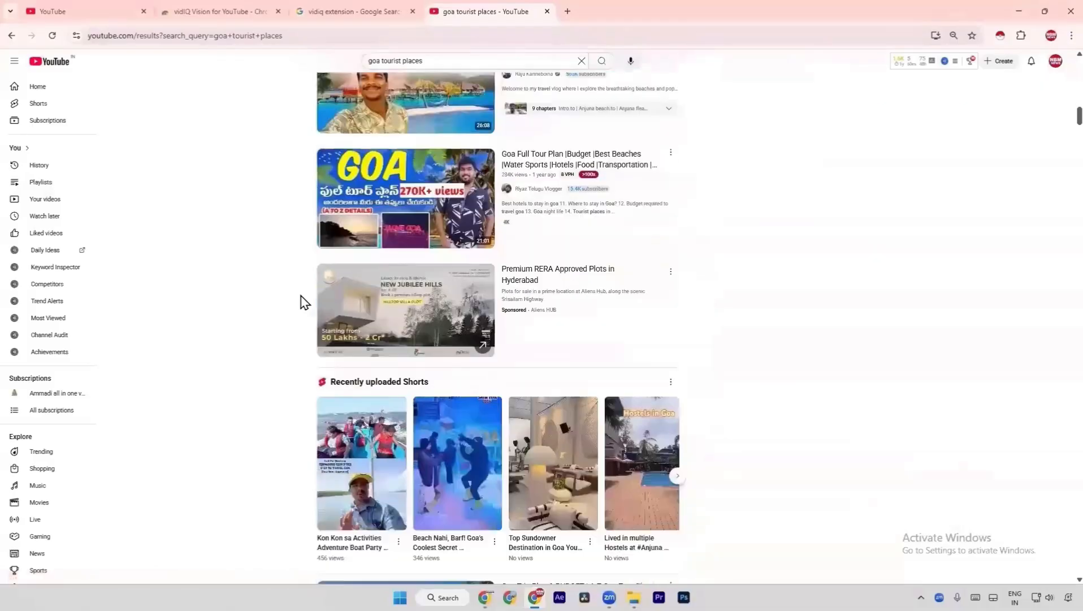
pyautogui.scroll(2, 302, 302)
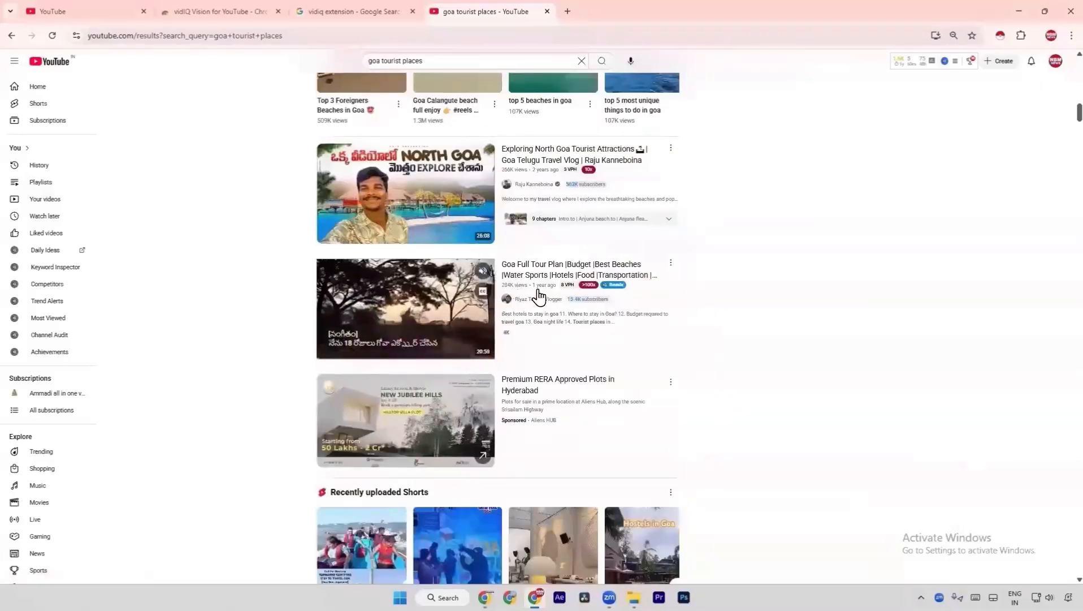
pyautogui.scroll(-4, 538, 295)
pyautogui.scroll(-2, 538, 295)
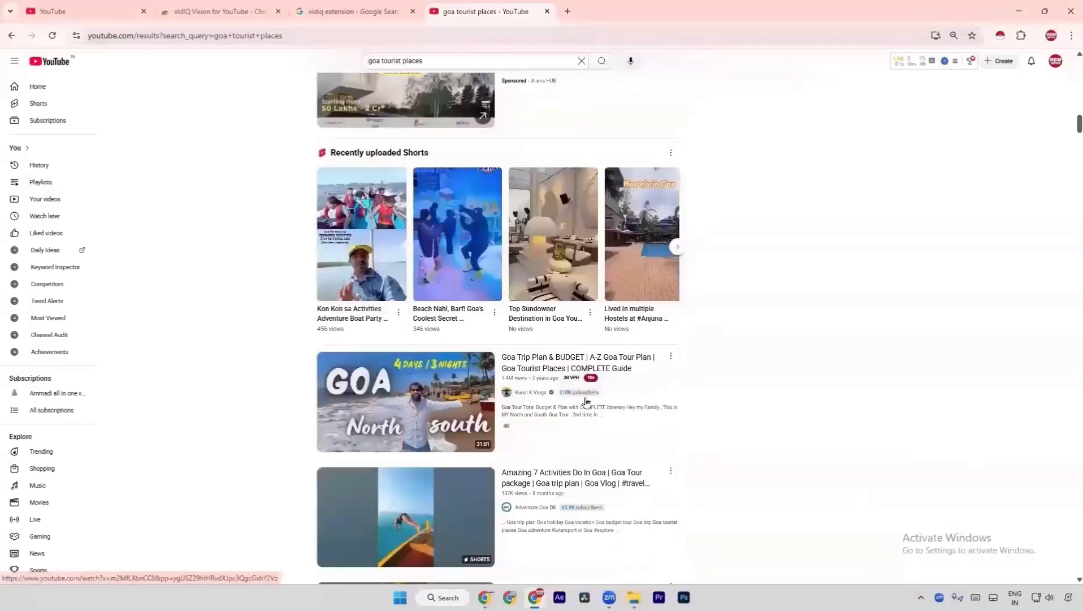
pyautogui.scroll(-3, 801, 333)
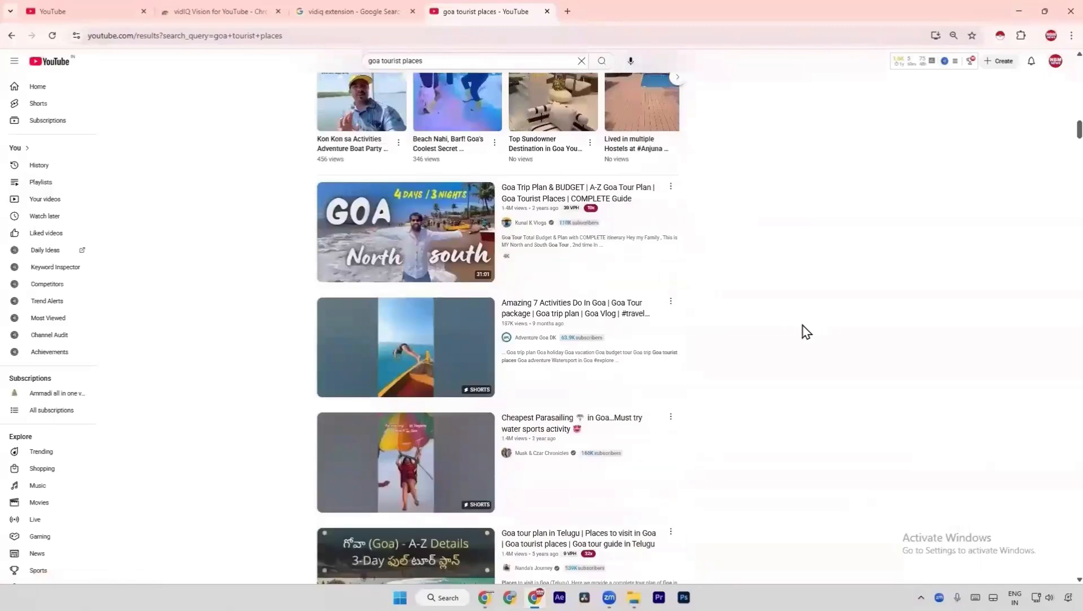
pyautogui.scroll(-6, 806, 332)
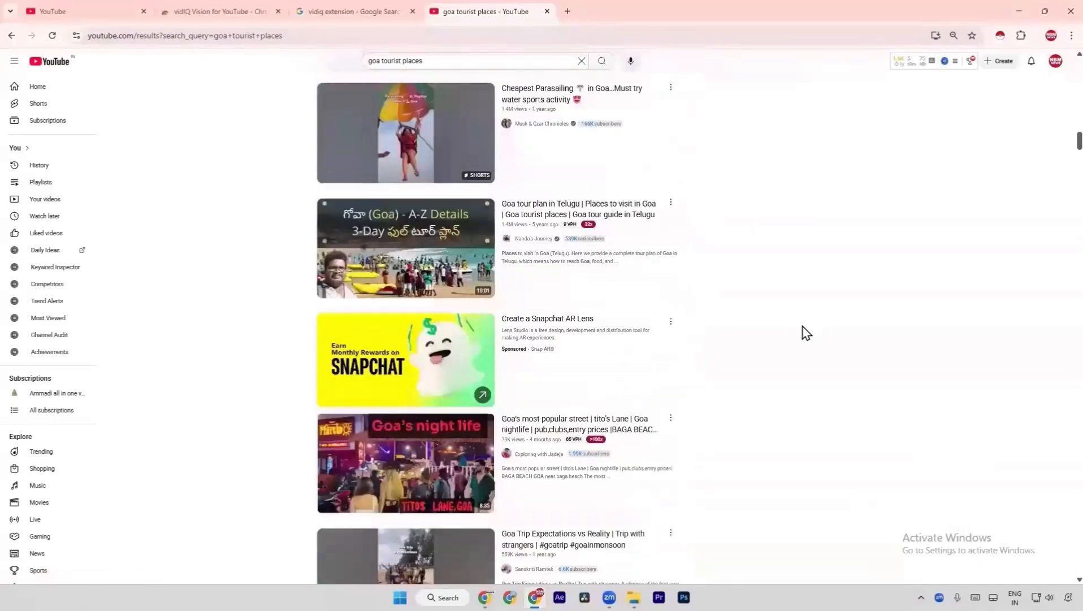
# - Open the "Goa Full Tour Plan" video from the results and examine vidIQ's engagement, VPH and total views statistics for it
pyautogui.scroll(7, 807, 333)
pyautogui.scroll(6, 807, 333)
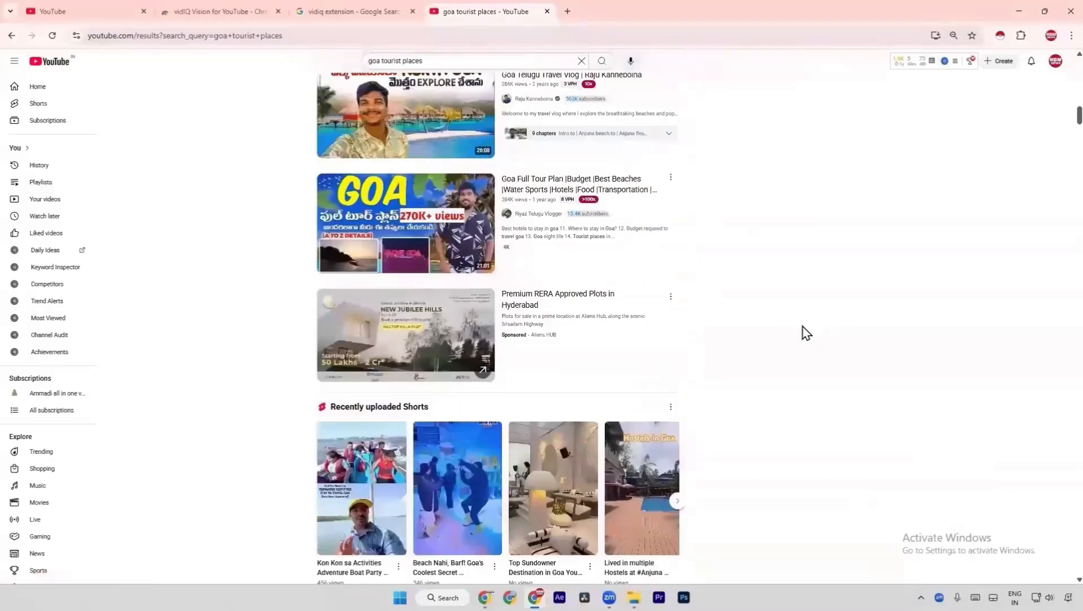
pyautogui.scroll(1, 807, 333)
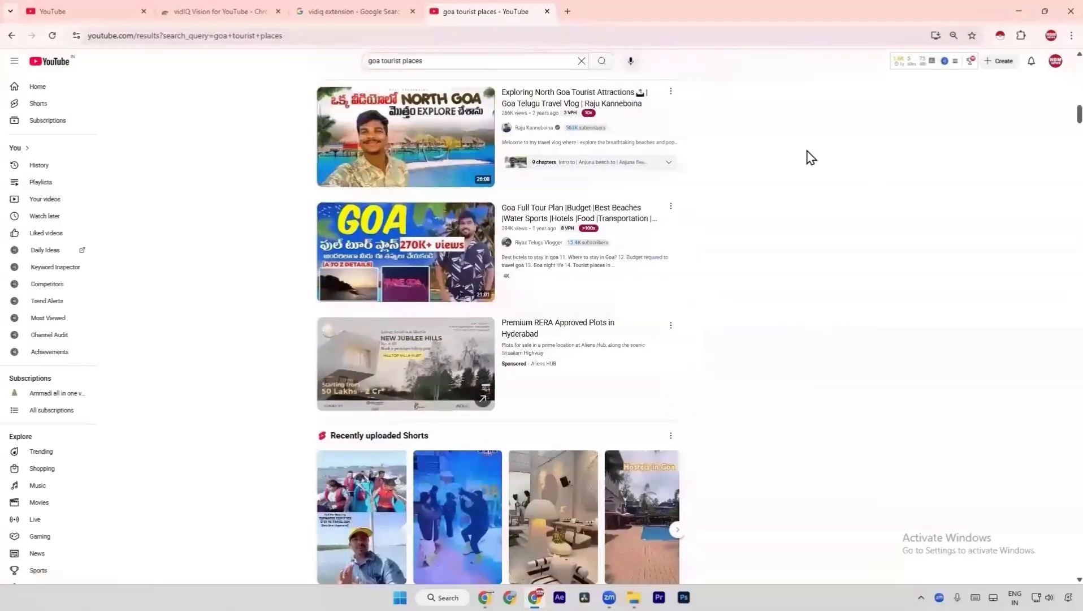
pyautogui.click(612, 275)
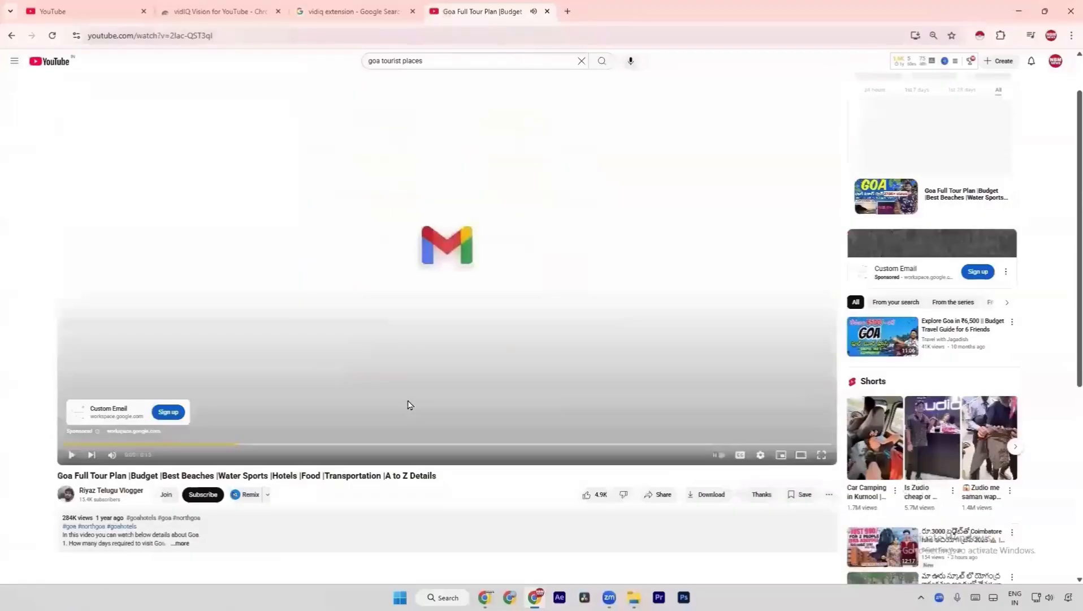
pyautogui.scroll(-5, 410, 405)
pyautogui.scroll(6, 362, 279)
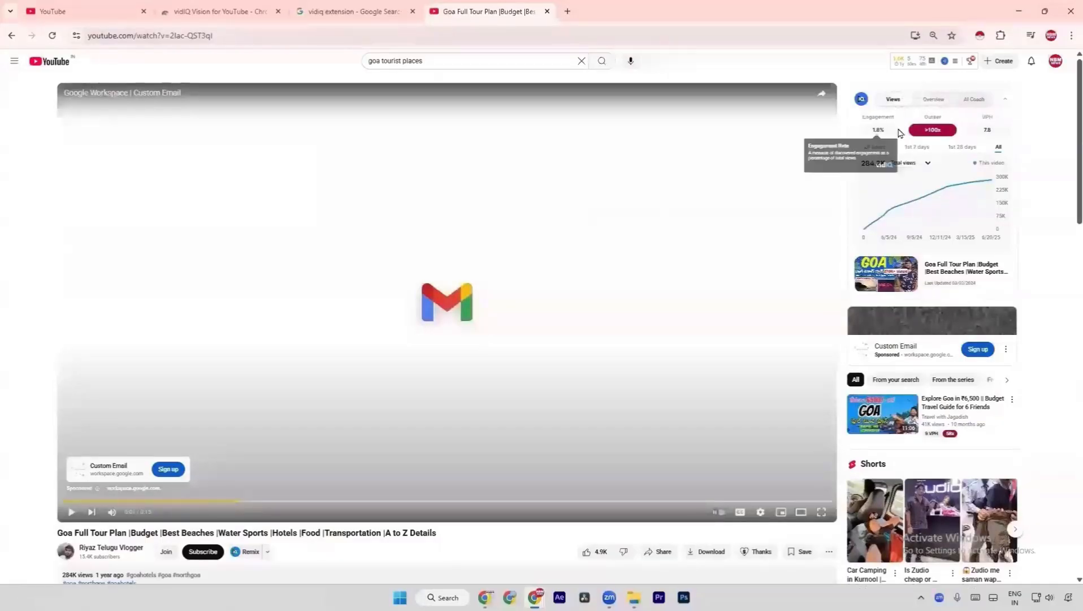
# - Open the video's thumbnail in vidIQ's Thumbnail Gallery and open the image in a new tab
pyautogui.click(900, 286)
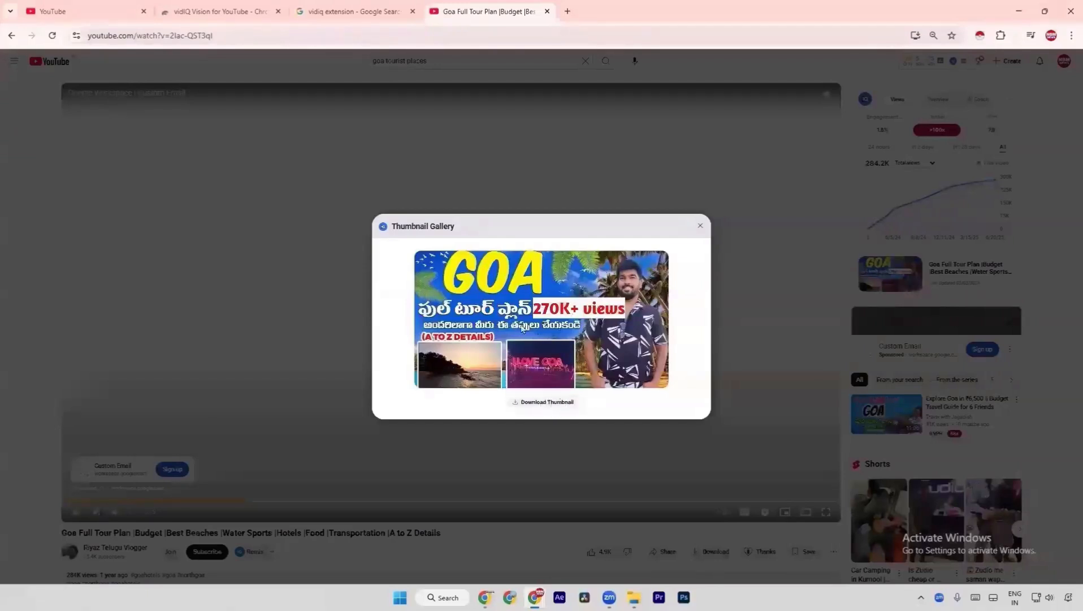
pyautogui.rightClick(521, 324)
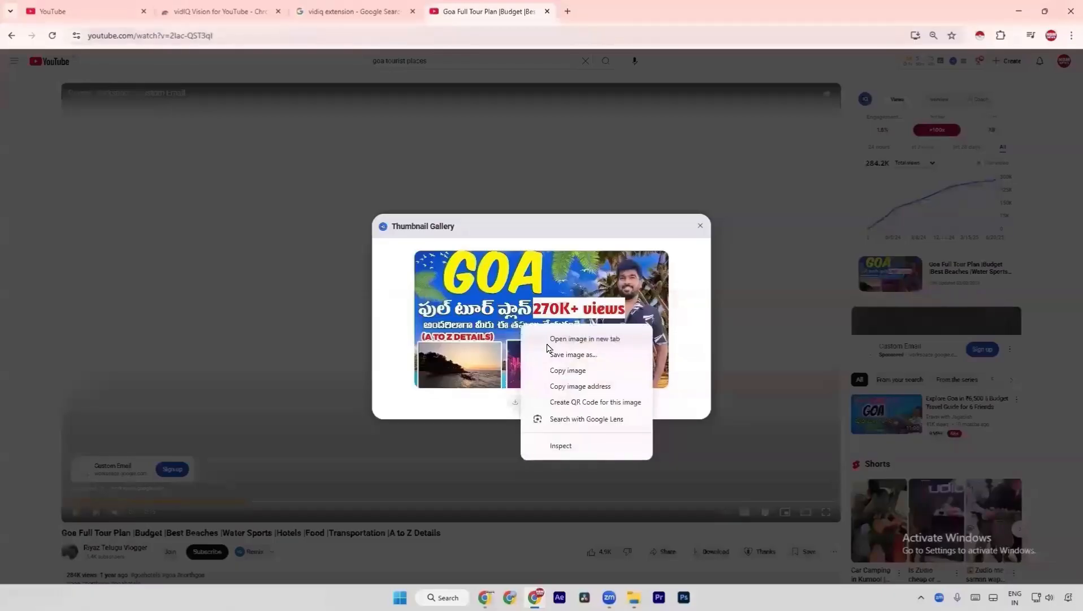
pyautogui.click(547, 340)
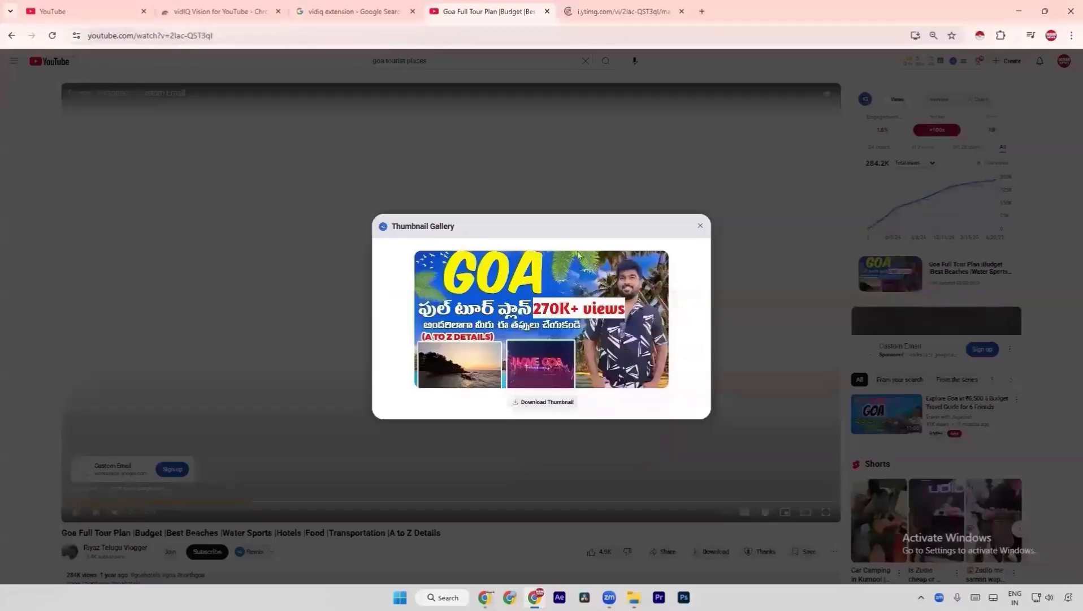
# - Save two copies of the full-size Goa thumbnail image as JPEG files in the Downloads folder, keeping the suggested file names
pyautogui.click(621, 12)
pyautogui.rightClick(482, 313)
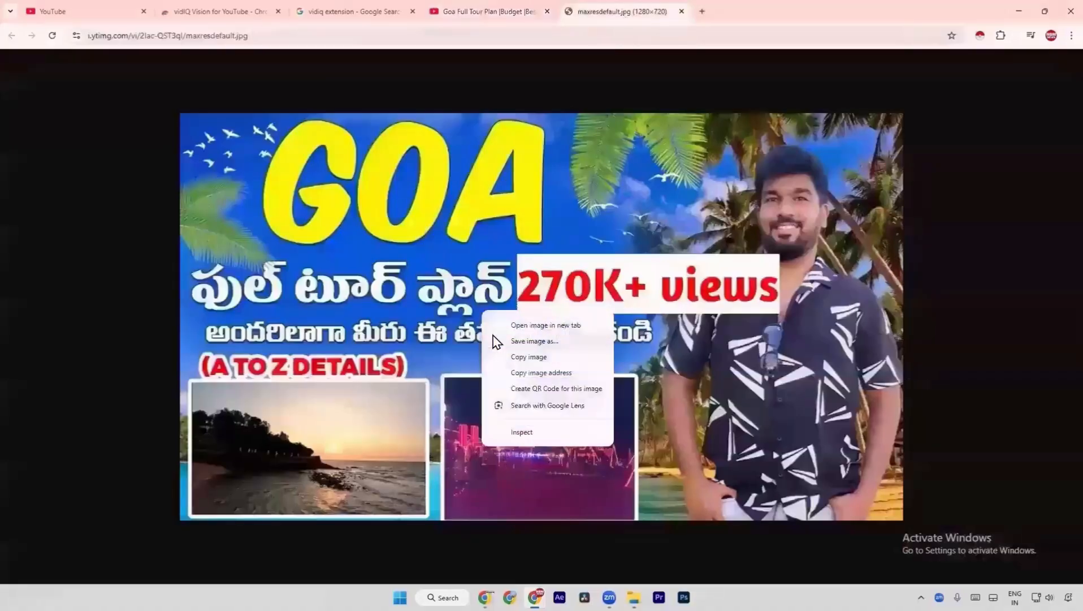
pyautogui.click(496, 339)
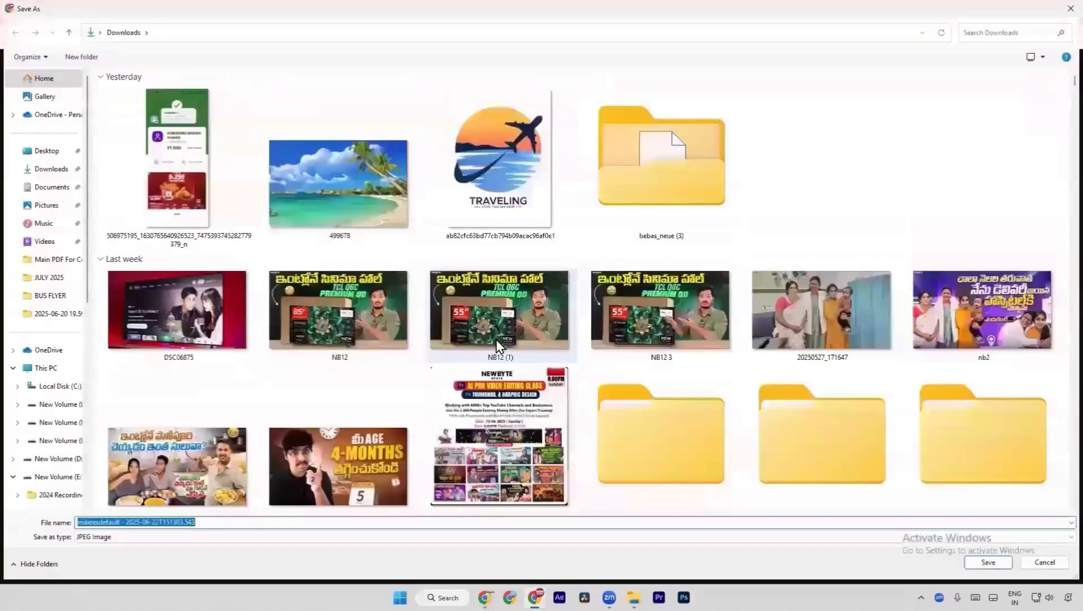
pyautogui.press('Return')
pyautogui.rightClick(495, 339)
pyautogui.click(532, 369)
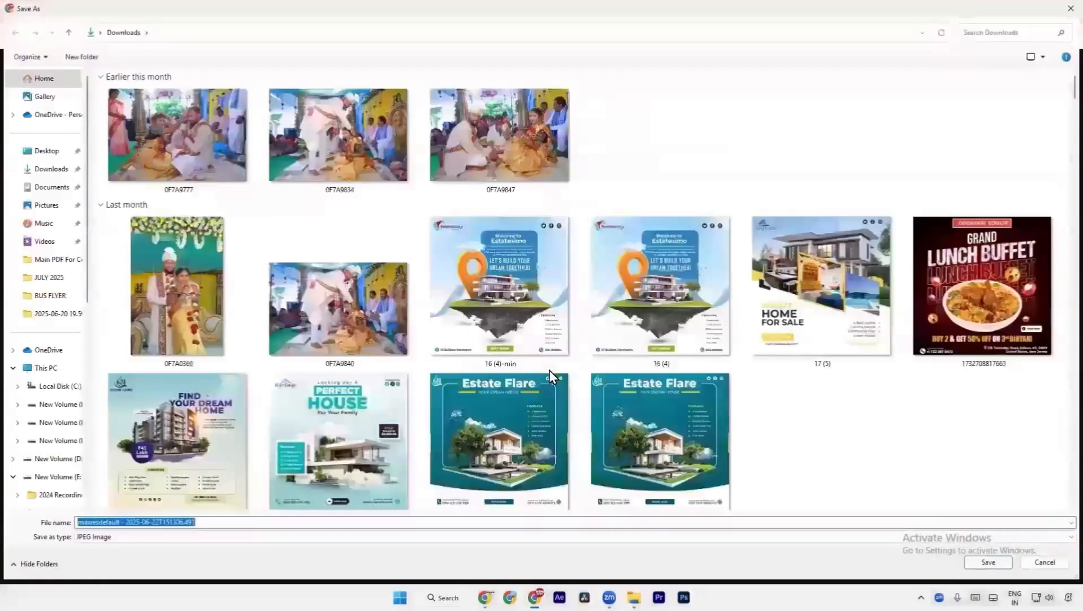
pyautogui.press('Return')
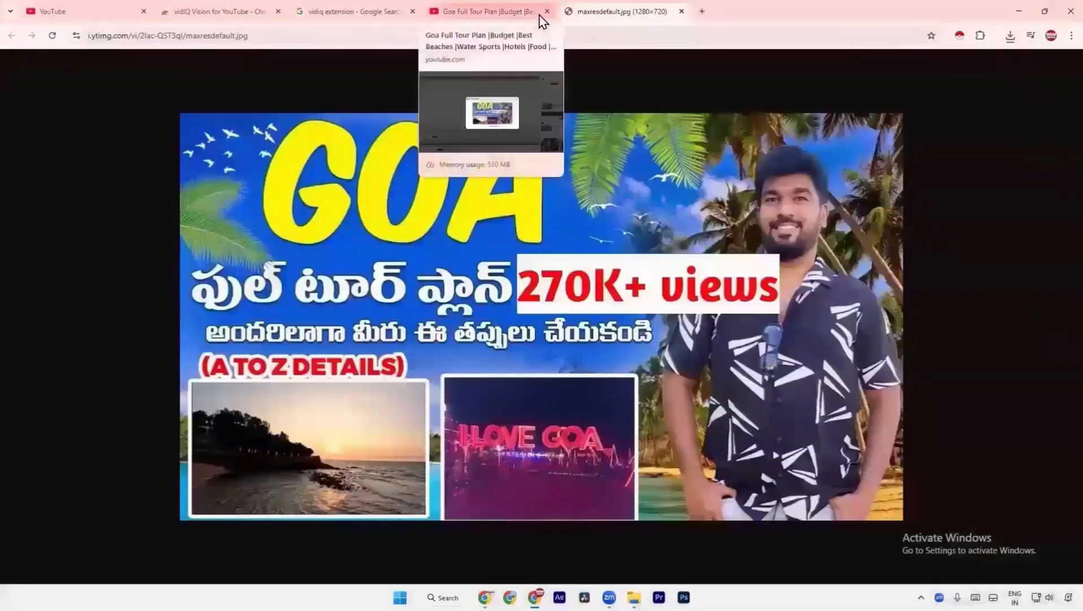
# - Return to the Goa video, close the Thumbnail Gallery and examine the channel's views graph in vidIQ's Overview
pyautogui.click(505, 12)
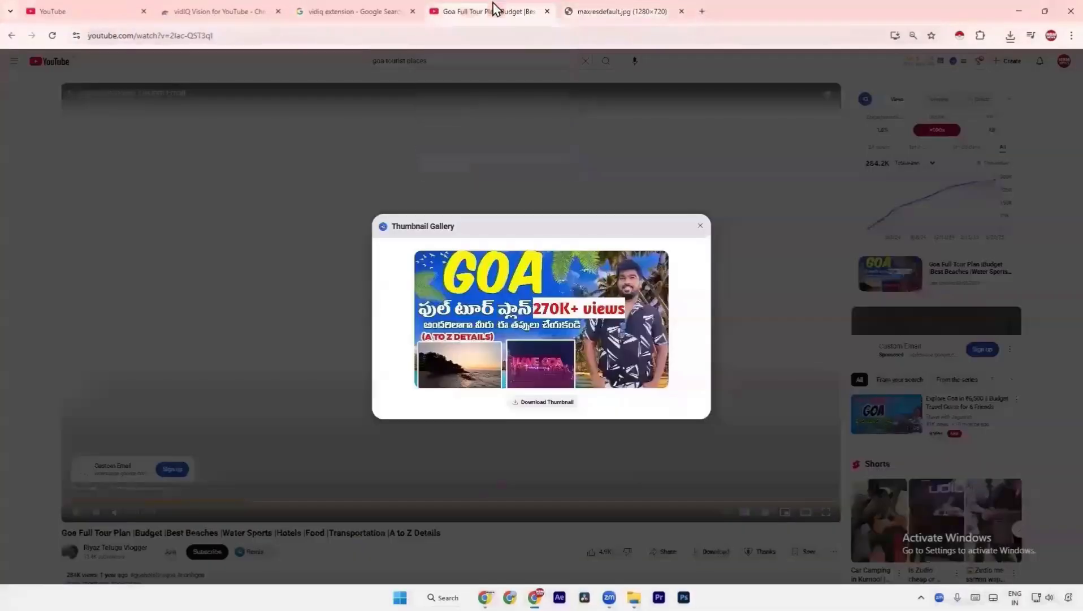
pyautogui.doubleClick(699, 231)
pyautogui.click(700, 230)
pyautogui.click(700, 227)
pyautogui.click(932, 101)
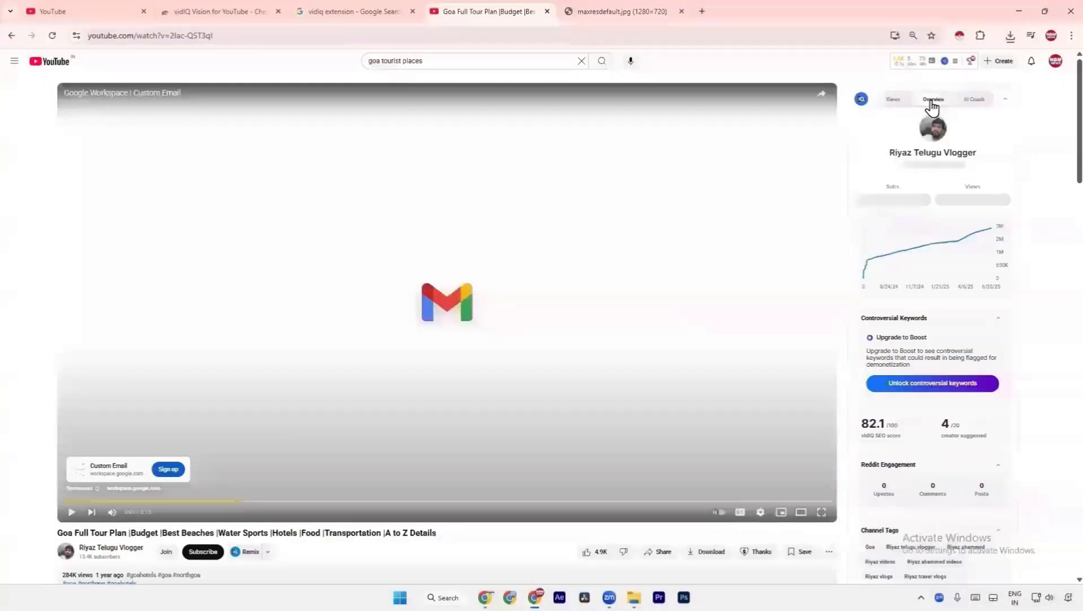
pyautogui.moveTo(871, 261)
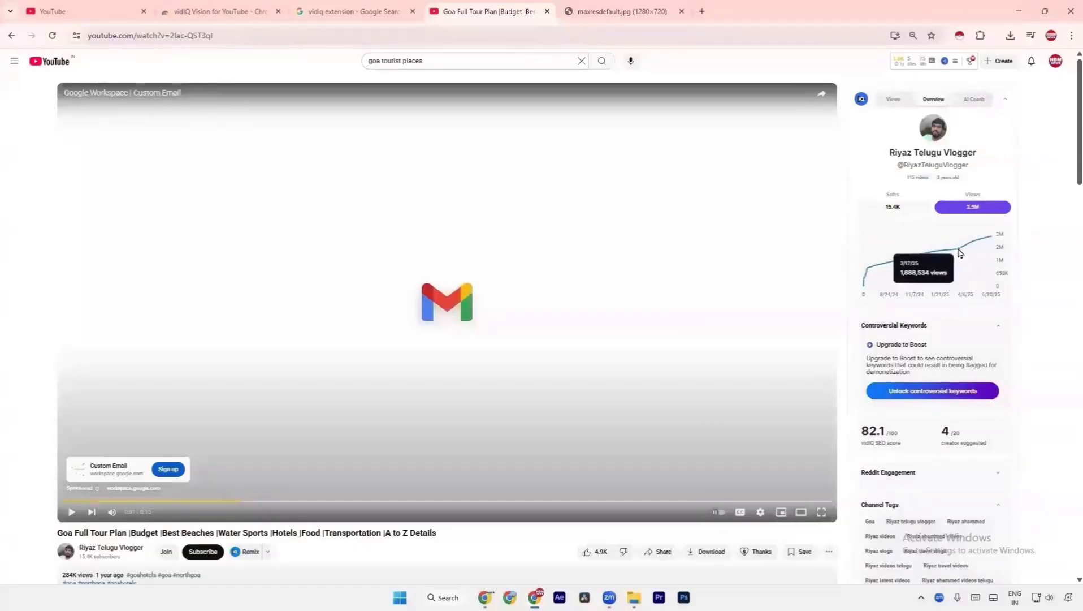
pyautogui.click(359, 377)
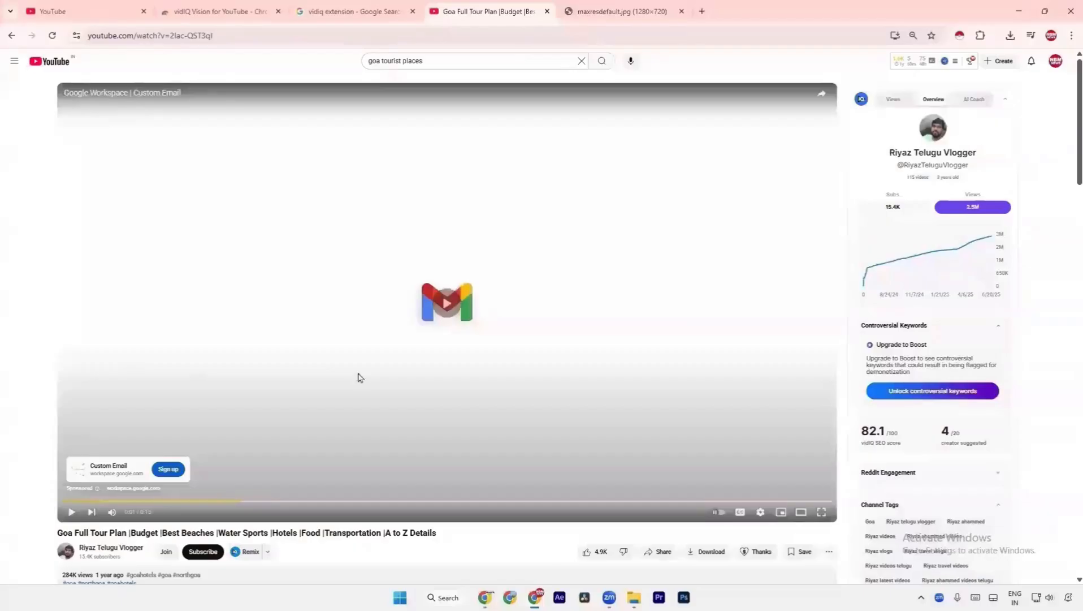
pyautogui.click(404, 382)
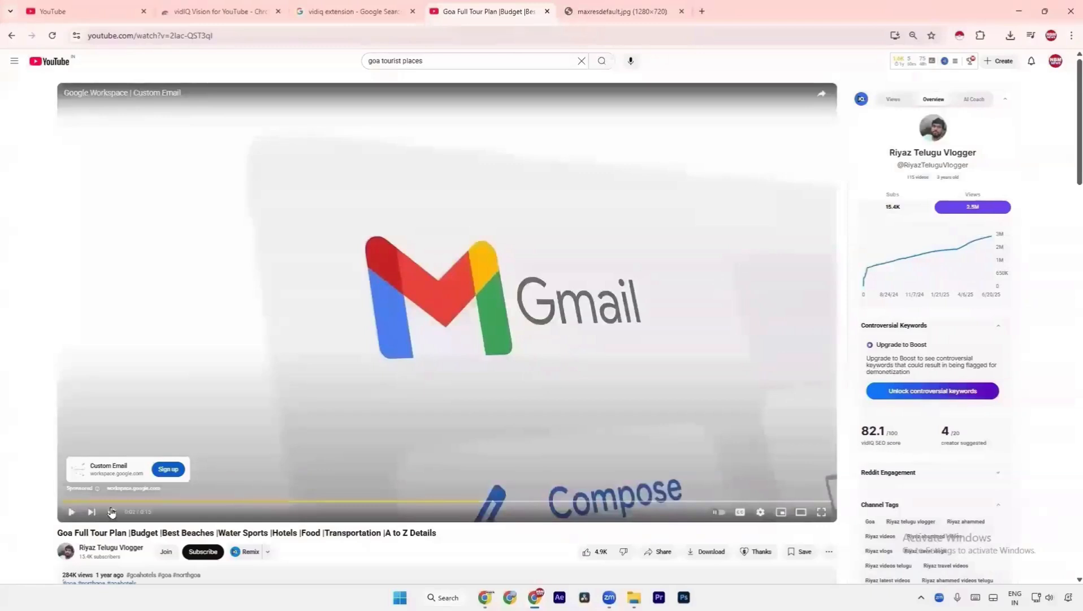
pyautogui.moveTo(934, 270)
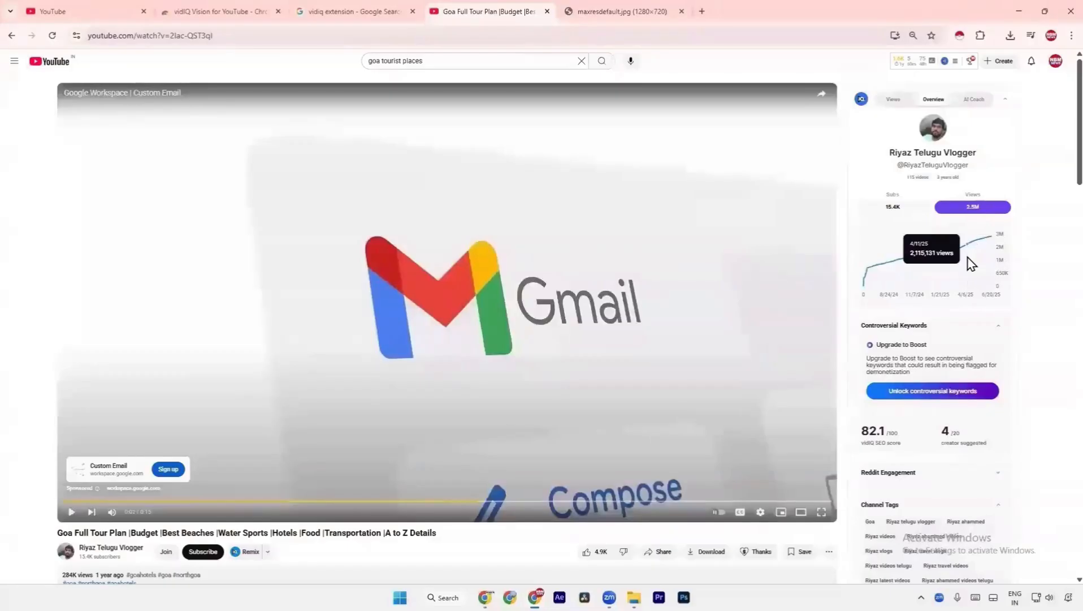
# - Expand the video's description and examine its hashtags, topic list and the keyword list under "ignore tags"
pyautogui.scroll(-3, 509, 390)
pyautogui.click(281, 436)
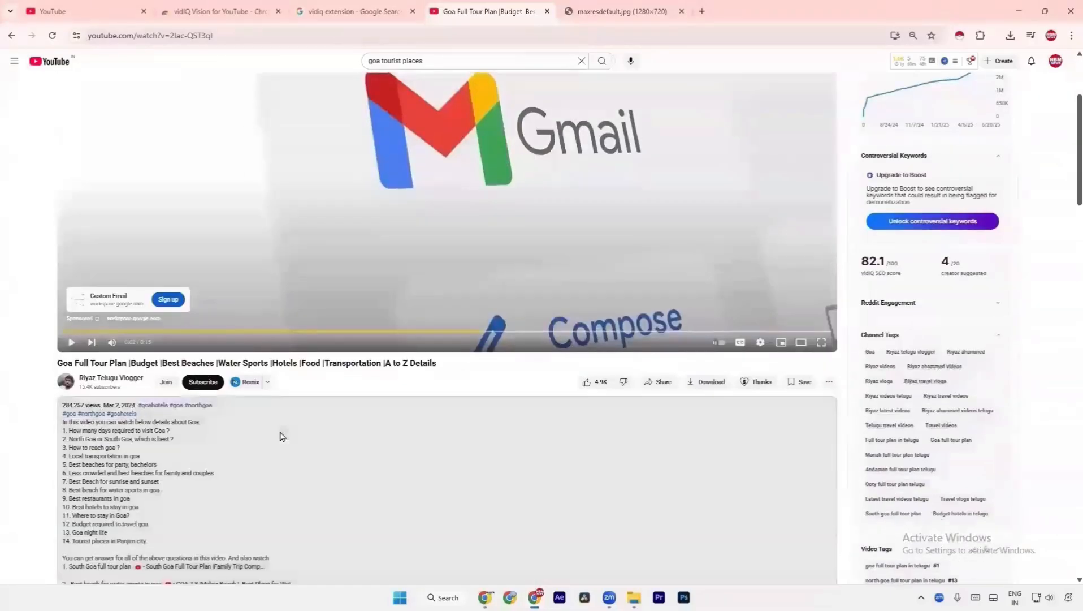
pyautogui.scroll(-7, 281, 436)
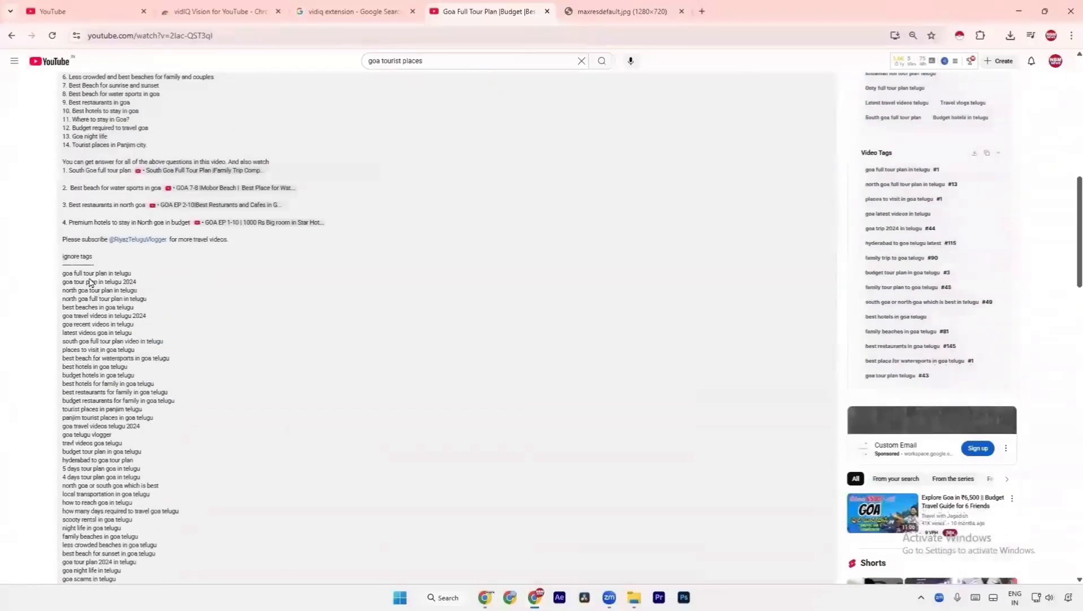
pyautogui.scroll(-3, 89, 282)
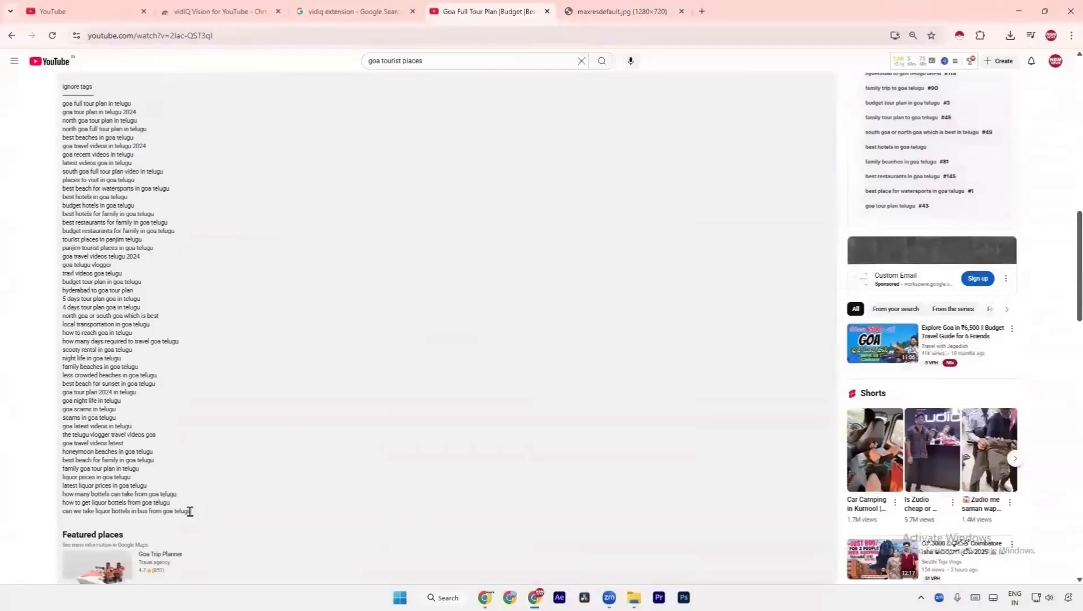
pyautogui.scroll(1, 190, 511)
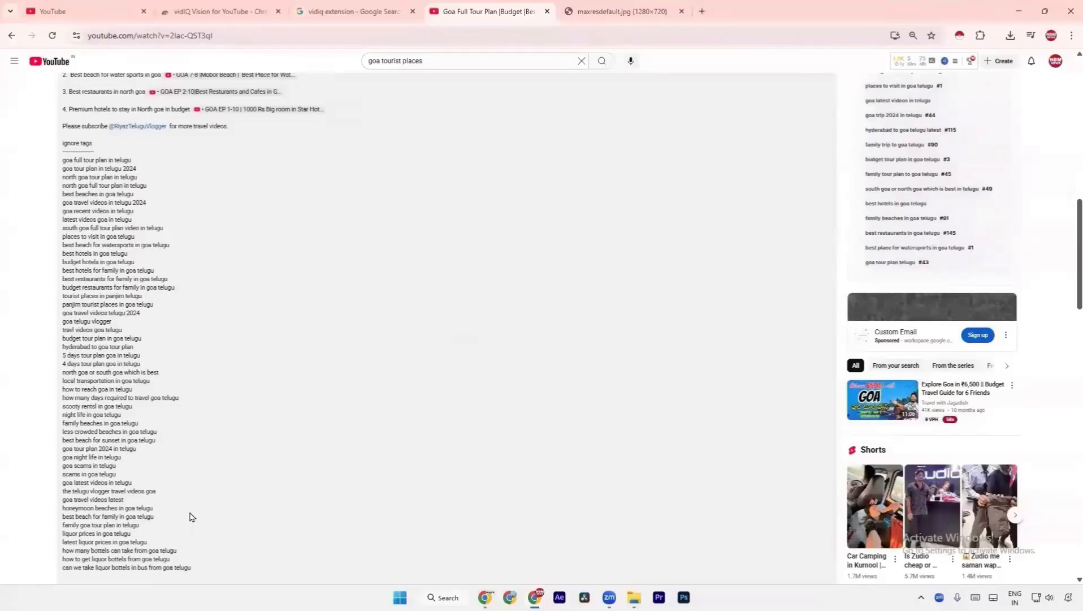
pyautogui.scroll(7, 191, 517)
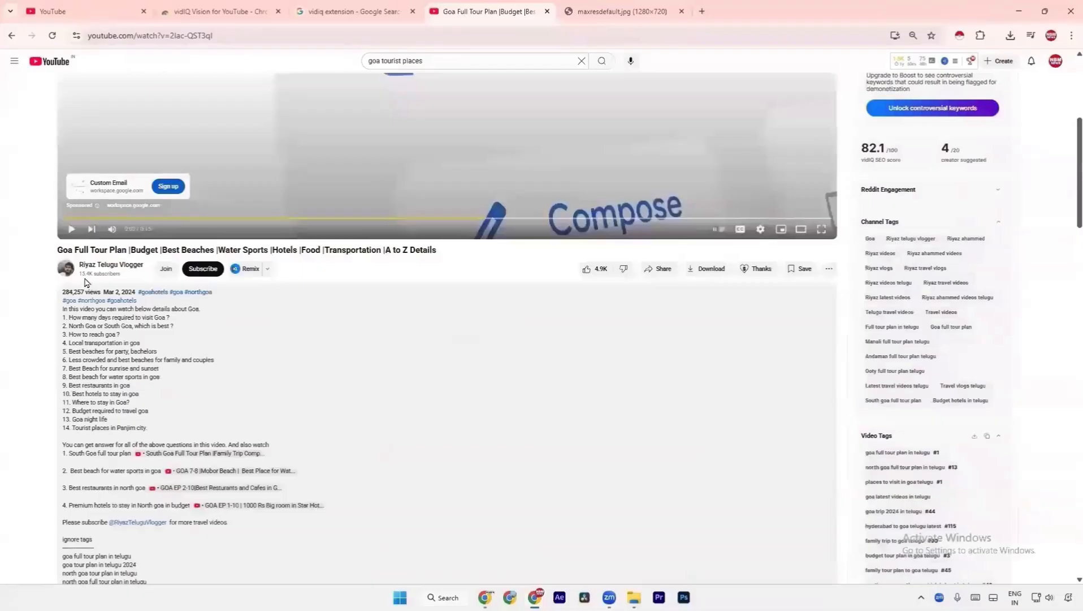
pyautogui.scroll(-6, 145, 309)
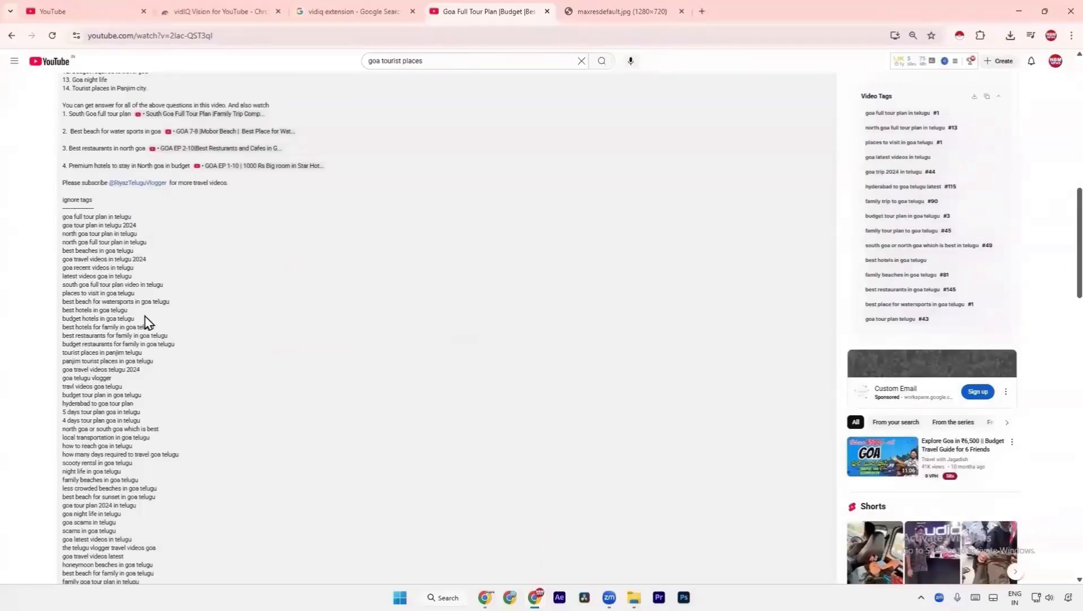
pyautogui.press('XF86AudioLowerVolume')
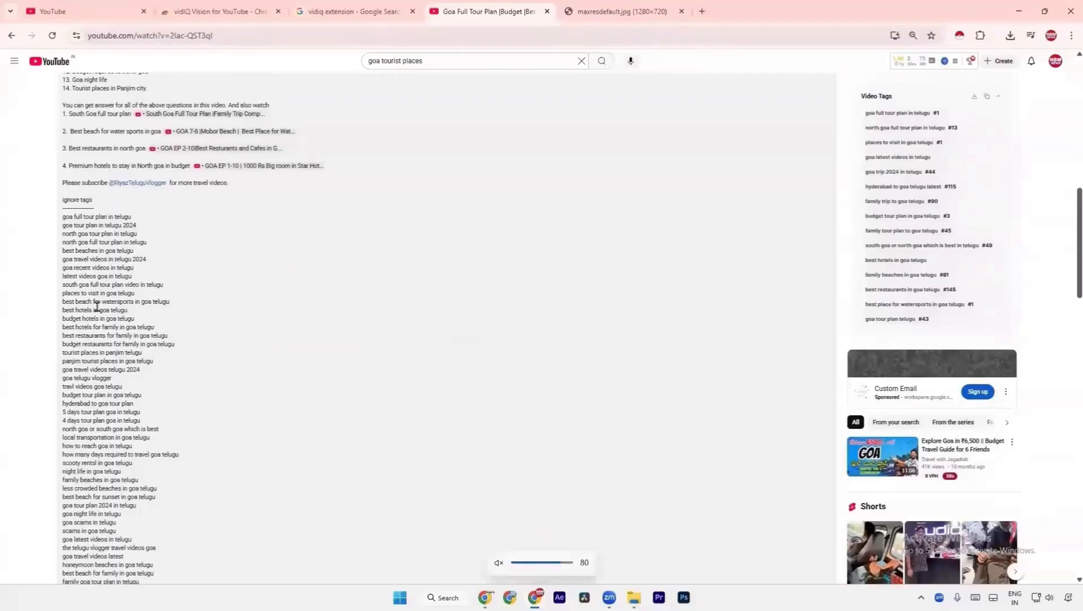
pyautogui.scroll(-4, 69, 216)
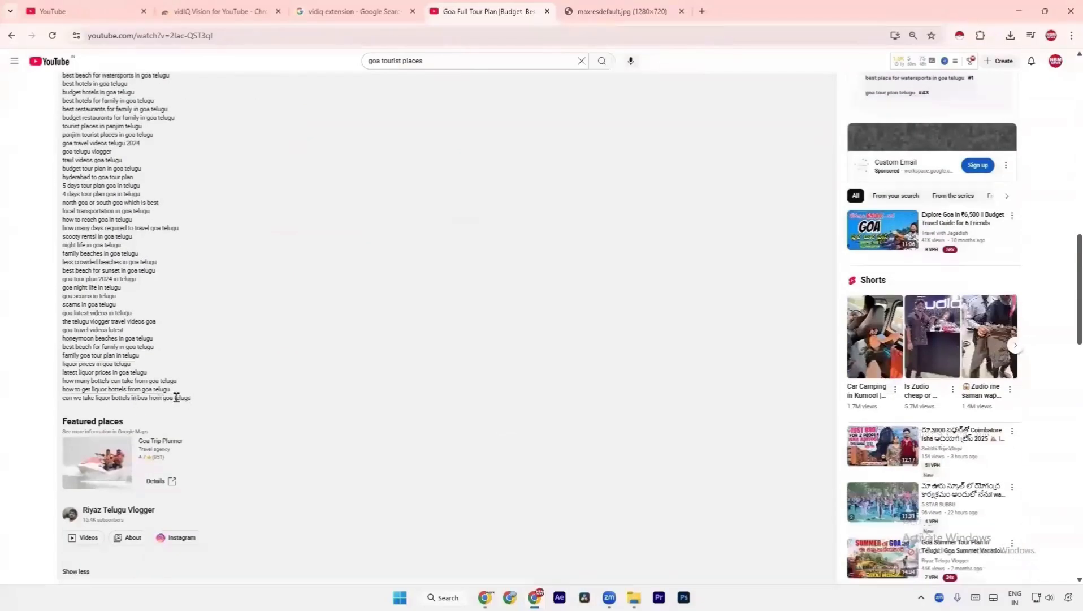
pyautogui.scroll(1, 195, 402)
pyautogui.scroll(3, 166, 420)
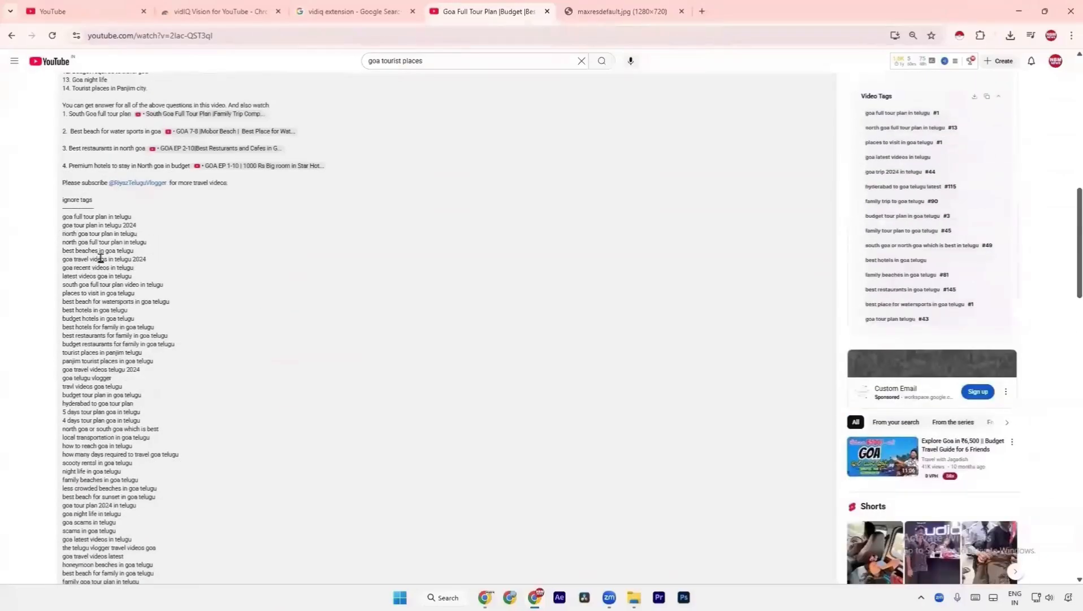
pyautogui.scroll(6, 98, 259)
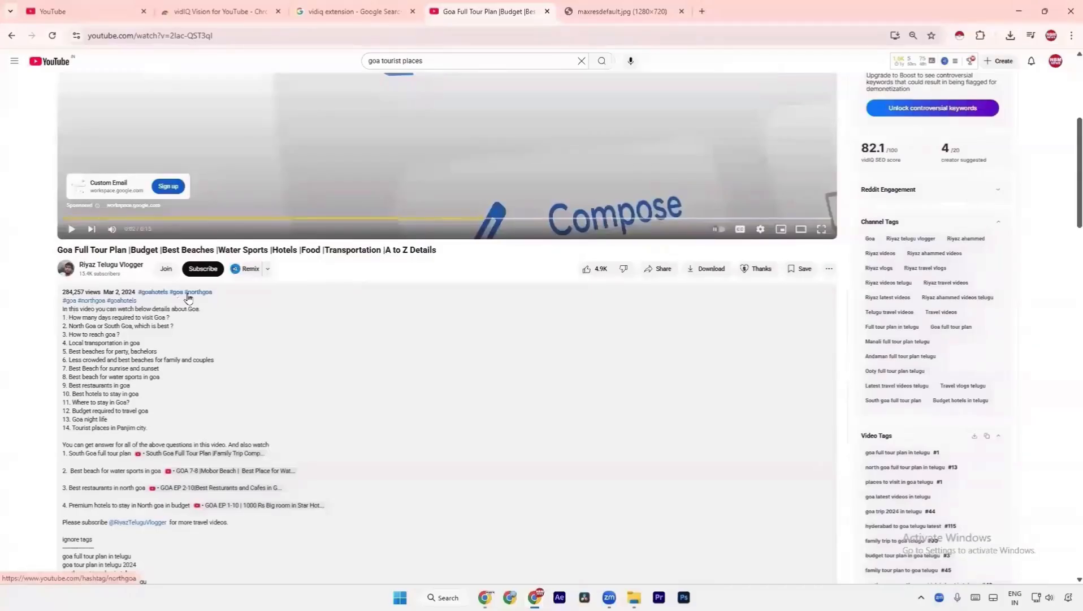
# - Switch to Notepad and enter the heading "SEO Based Title" a few lines down in an untitled note
pyautogui.press('super')
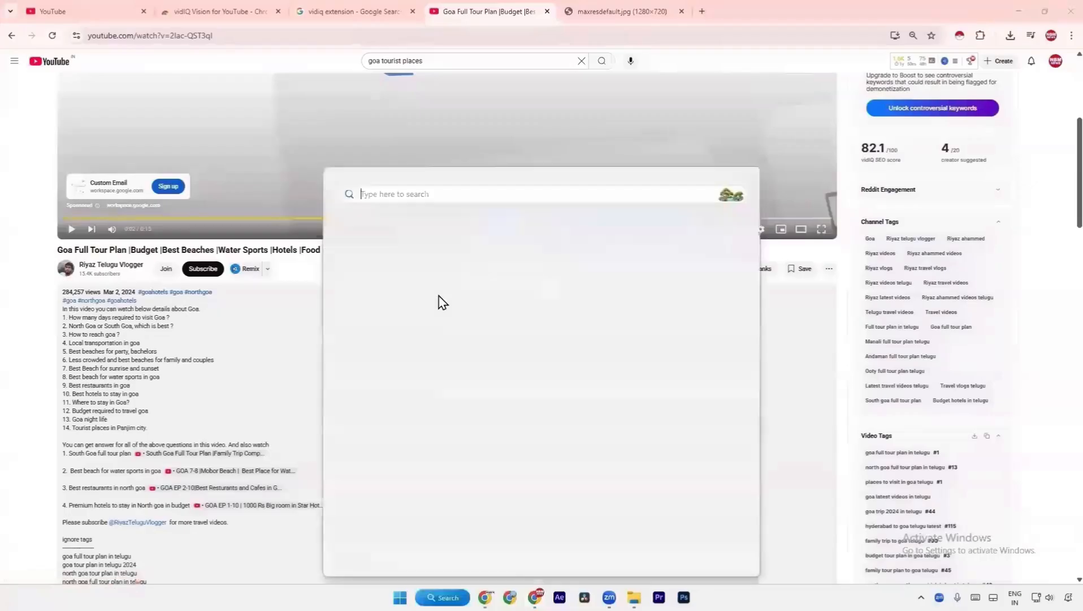
pyautogui.click(428, 322)
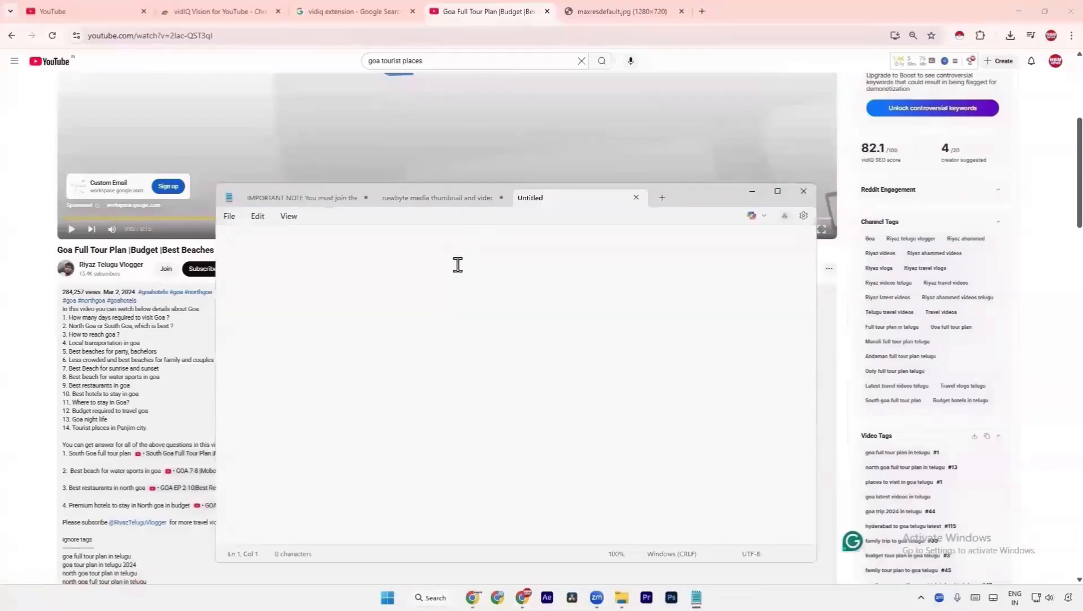
pyautogui.press('Return')
pyautogui.press('Return')
pyautogui.press('Return')
pyautogui.write('SEO ')
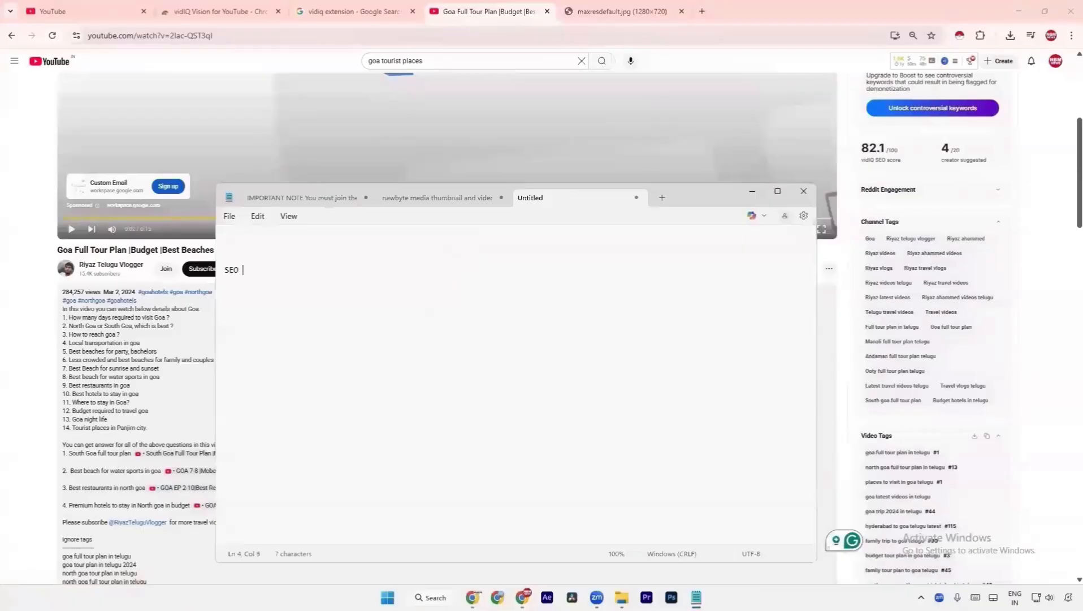
pyautogui.write('Based Title')
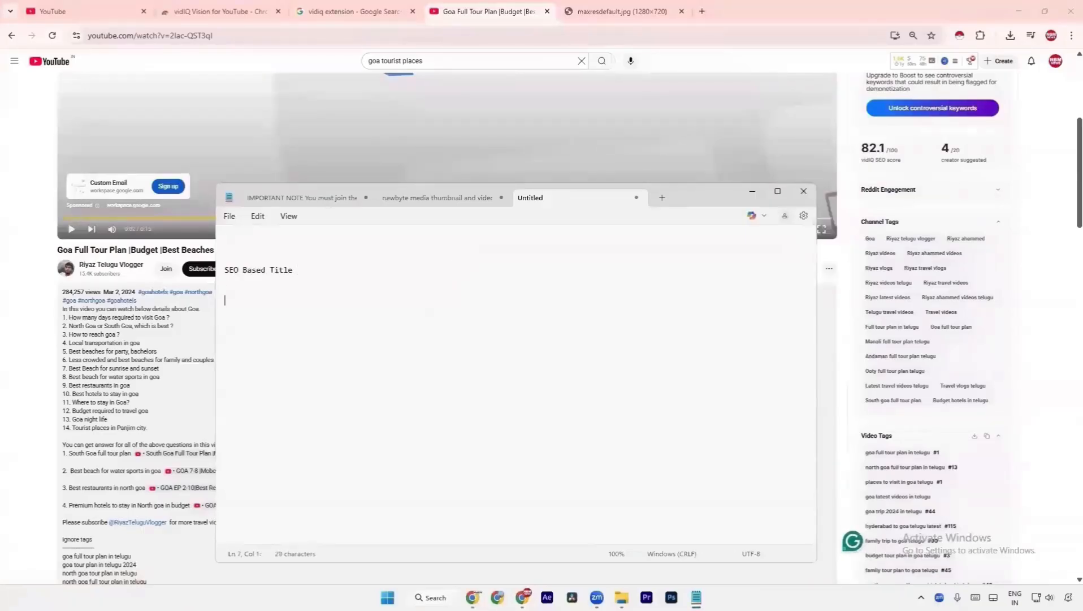
# - Add the headings "Description" and "Tags" to the note, leaving blank lines between them and below "Tags"
pyautogui.press('Return')
pyautogui.press('Return')
pyautogui.press('Return')
pyautogui.press('Return')
pyautogui.press('Return')
pyautogui.press('Return')
pyautogui.press('Return')
pyautogui.press('Return')
pyautogui.press('Return')
pyautogui.press('Return')
pyautogui.press('Return')
pyautogui.press('Return')
pyautogui.press('Return')
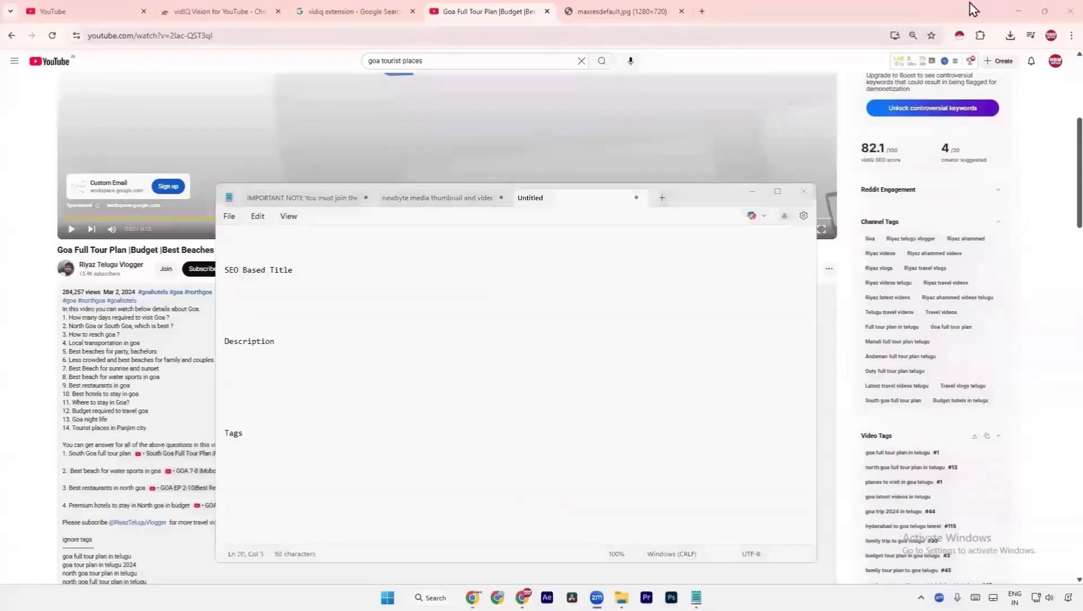
pyautogui.click(254, 436)
pyautogui.press('Return')
pyautogui.press('Return')
pyautogui.press('Return')
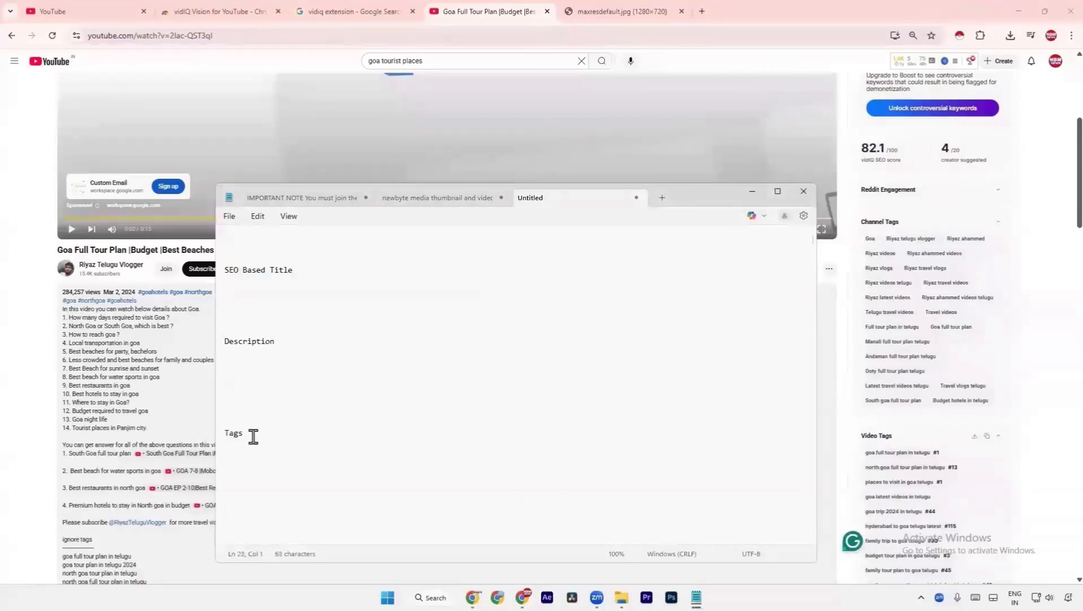
# - Switch back to the Goa video in Chrome and open its "goa full tour plan in telugu" video tag in vidIQ's Keyword Inspector
pyautogui.click(141, 249)
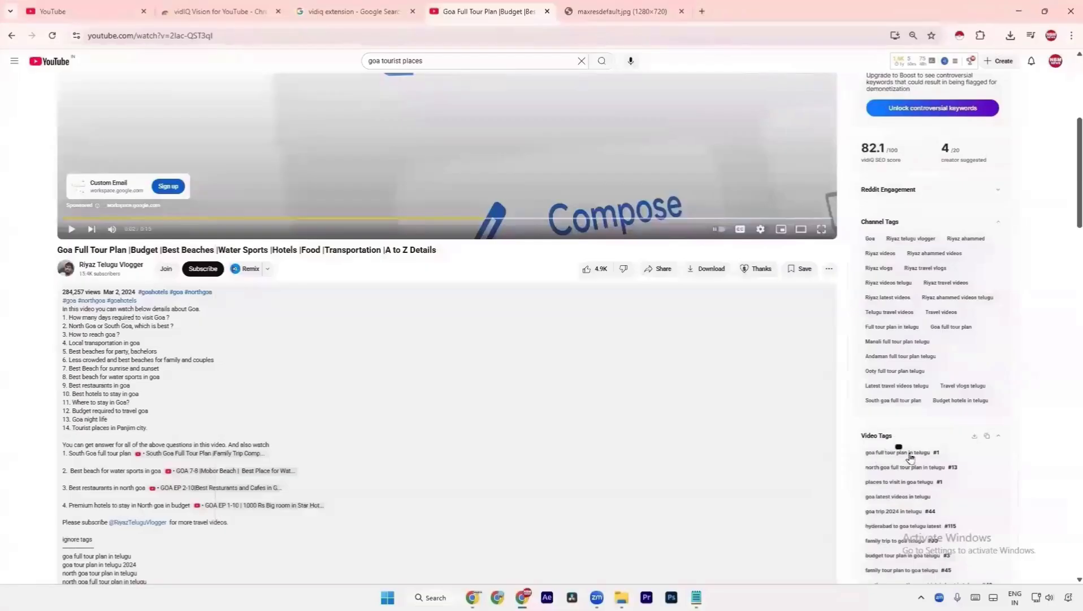
pyautogui.scroll(-2, 913, 490)
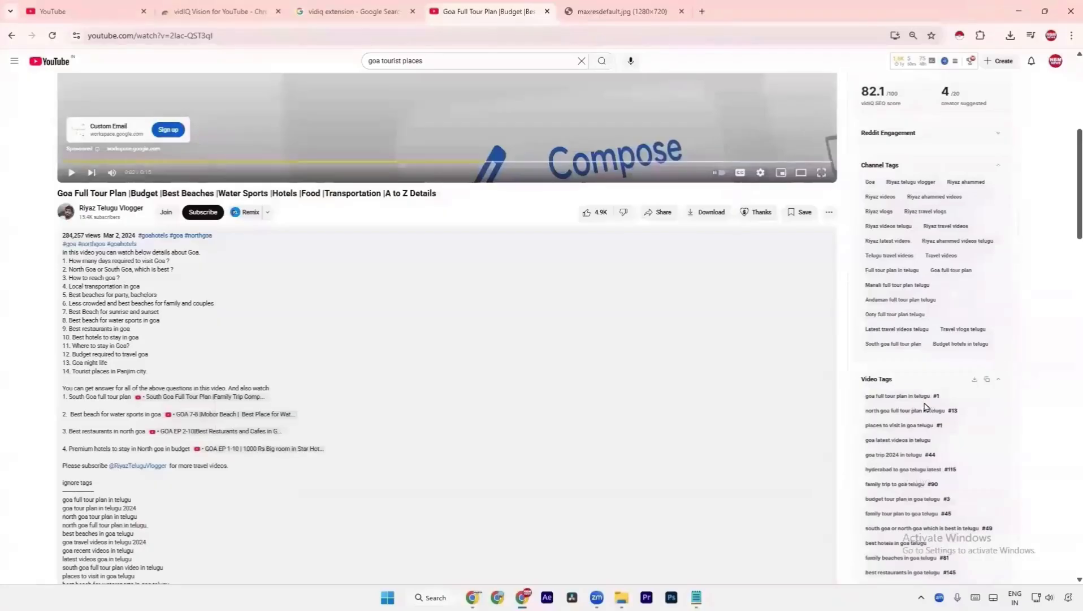
pyautogui.scroll(-1, 916, 402)
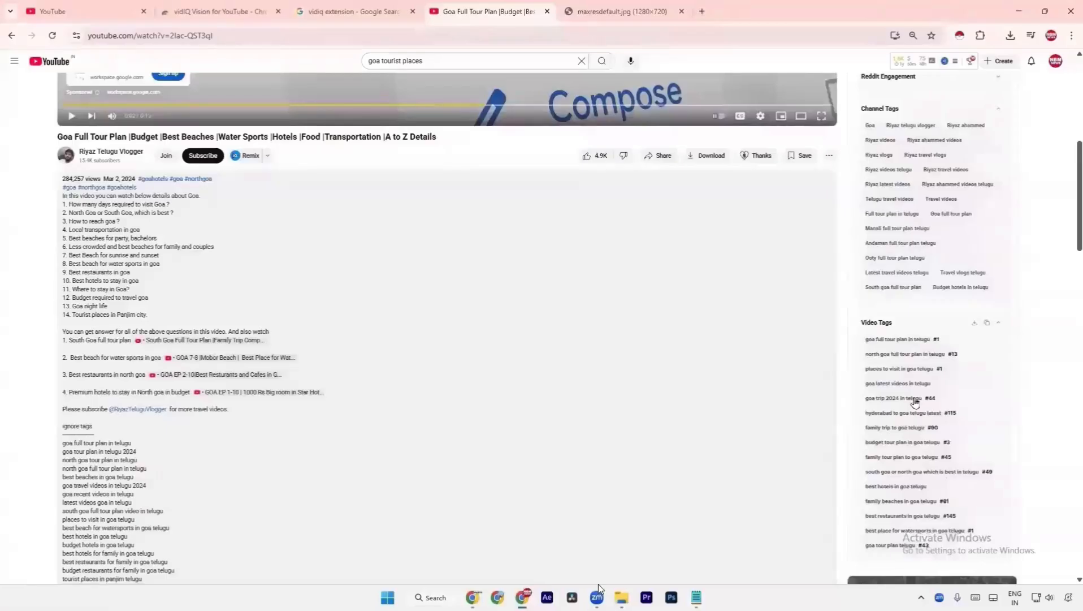
pyautogui.moveTo(865, 339); pyautogui.dragTo(930, 342)
pyautogui.click(931, 340)
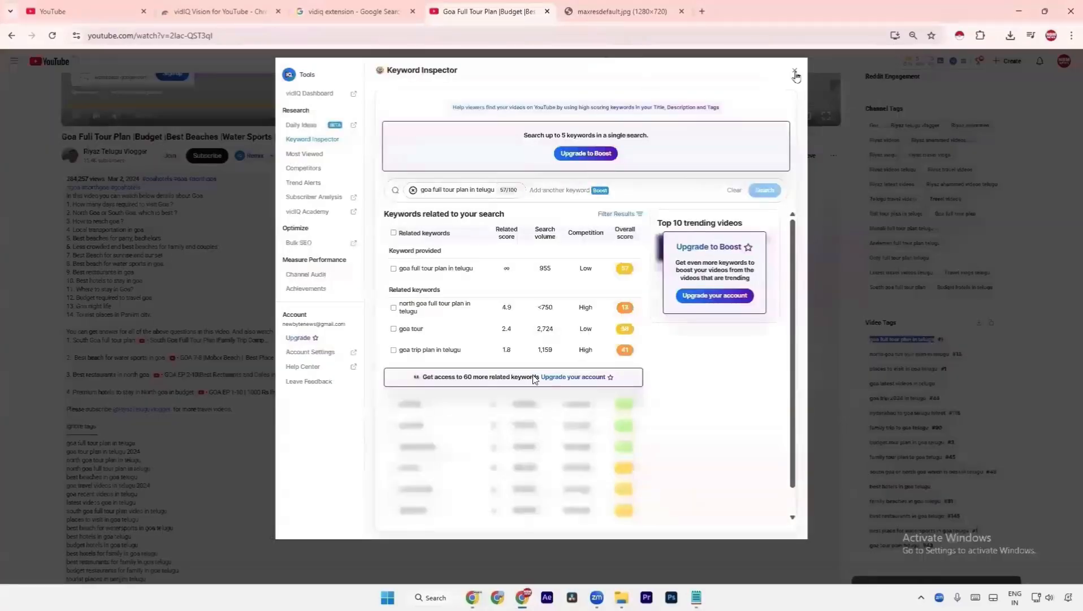
pyautogui.click(794, 70)
pyautogui.click(903, 348)
# - Copy the keyword "goa full tour plan in telugu" into the Notepad note below "Tags", then return to Chrome and close the Keyword Inspector
pyautogui.moveTo(475, 268); pyautogui.dragTo(397, 275)
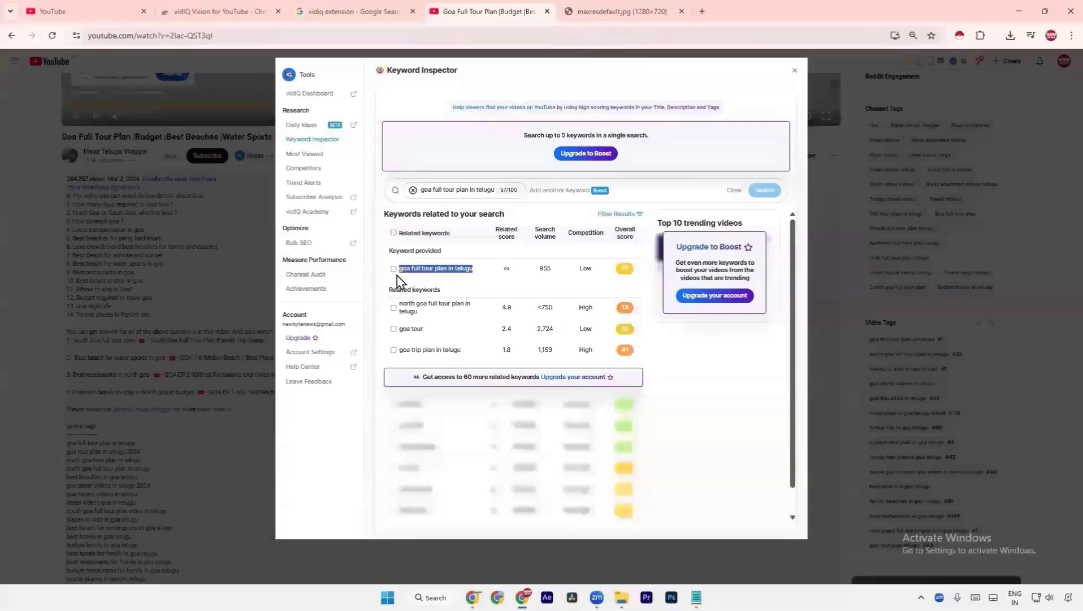
pyautogui.rightClick(411, 274)
pyautogui.click(428, 284)
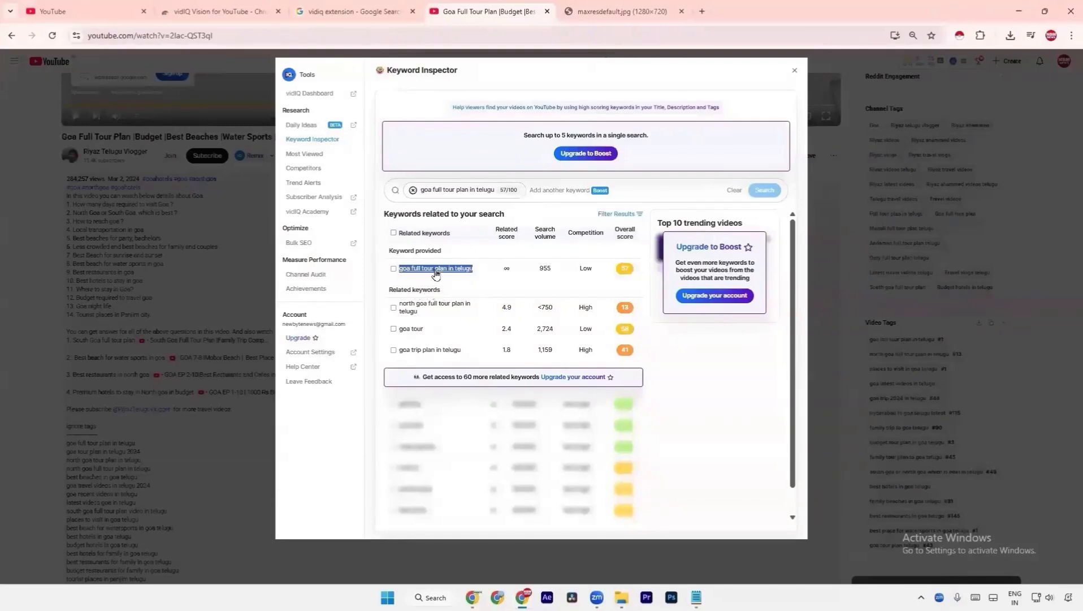
pyautogui.rightClick(437, 272)
pyautogui.click(456, 284)
pyautogui.click(696, 598)
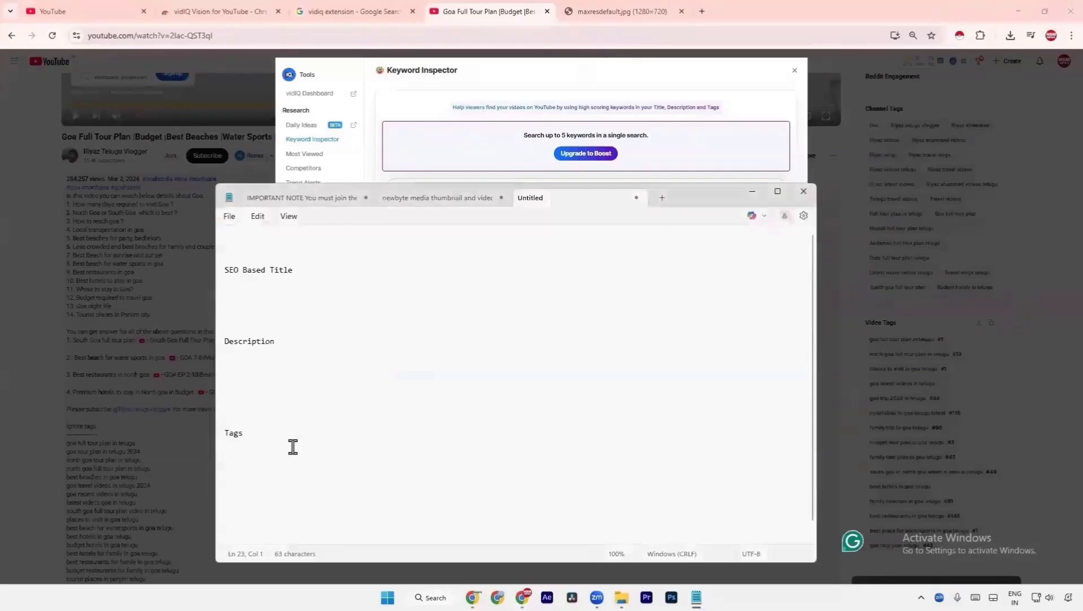
pyautogui.hotkey('ctrl', 'v')
pyautogui.press('Return')
pyautogui.hotkey('alt', 'Tab')
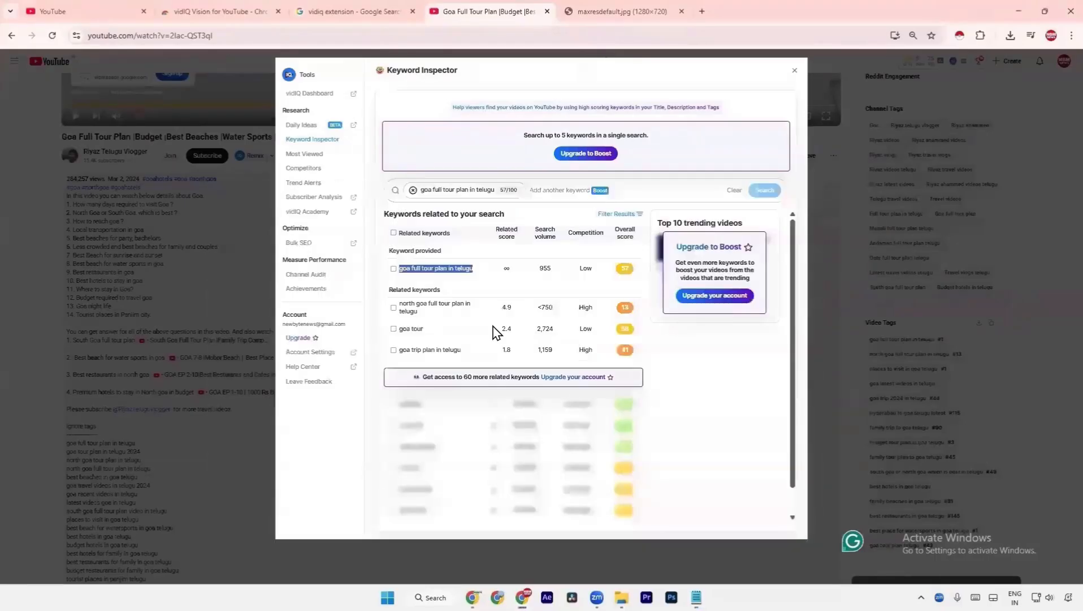
pyautogui.click(1002, 336)
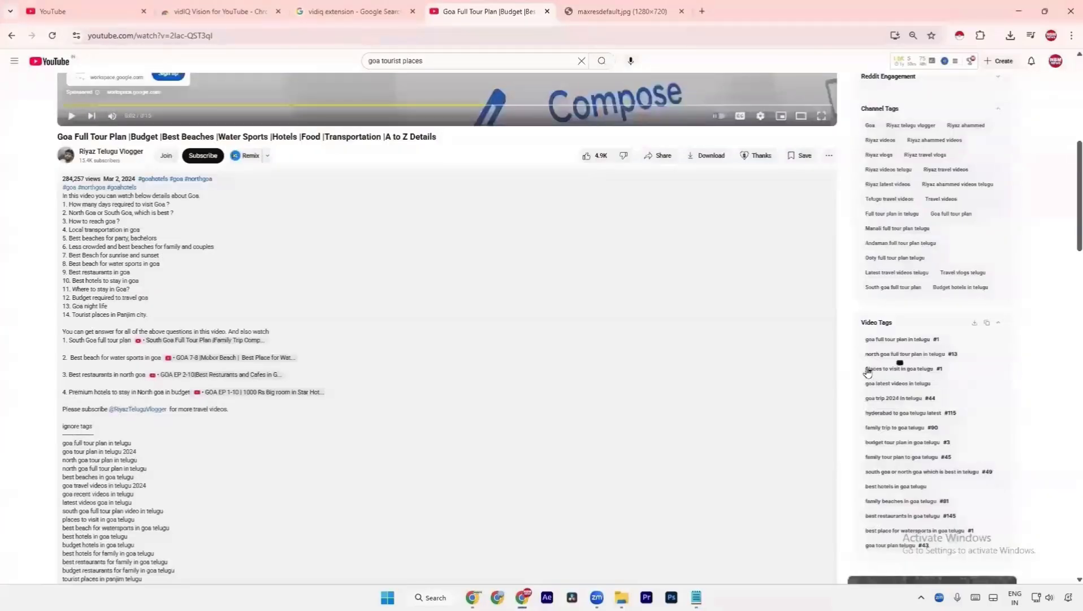
# - Inspect the video tag "places to visit in goa telugu", copy that keyword into the Notepad tag list, and close the Keyword Inspector in Chrome
pyautogui.click(921, 372)
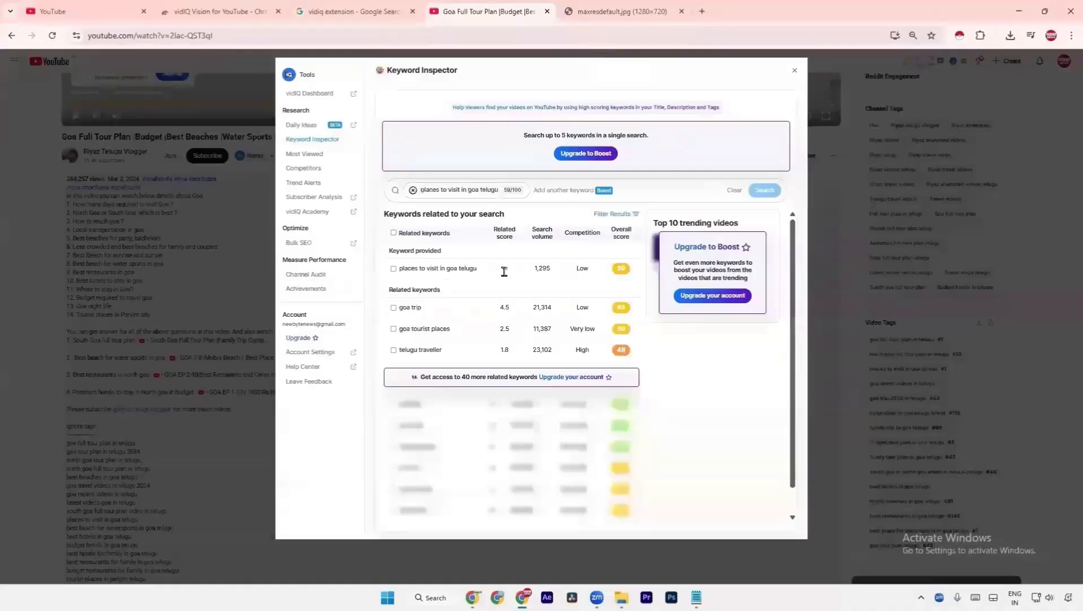
pyautogui.moveTo(450, 271); pyautogui.dragTo(399, 270)
pyautogui.hotkey('ctrl', 'c')
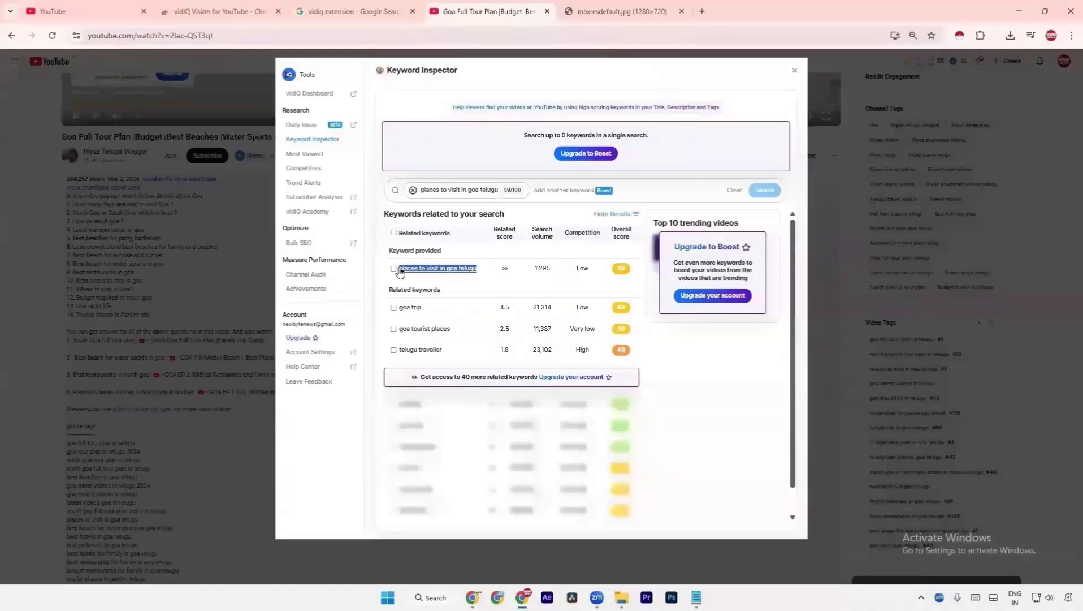
pyautogui.hotkey('alt', 'Tab')
pyautogui.hotkey('ctrl', 'v')
pyautogui.hotkey('alt', 'Tab')
pyautogui.click(1023, 449)
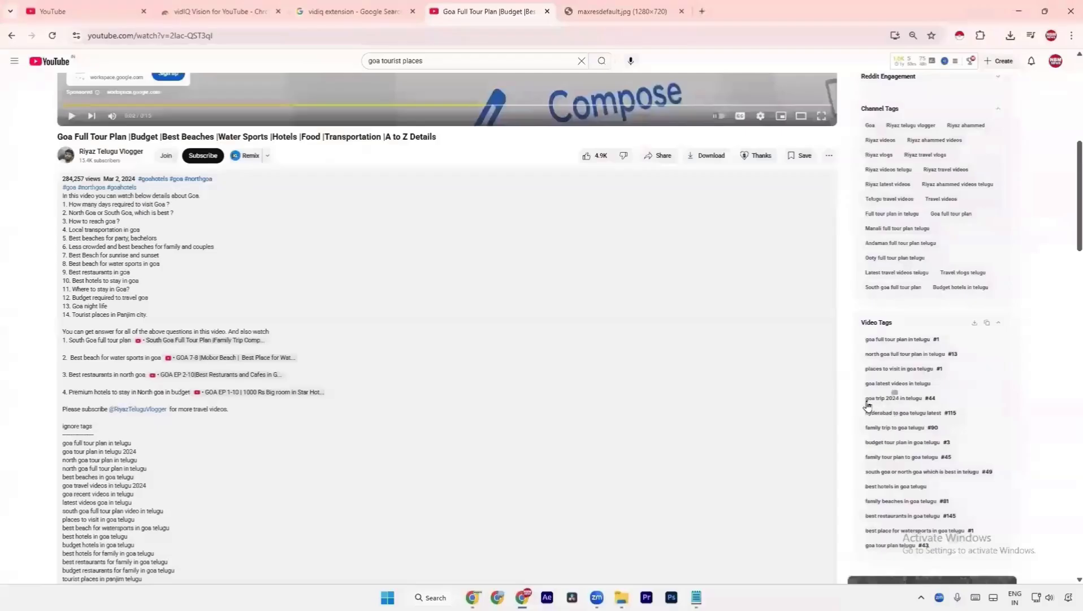
# - Open the "goa trip 2024 in telugu" video tag in the Keyword Inspector and copy the keyword into the Notepad tag list
pyautogui.click(895, 392)
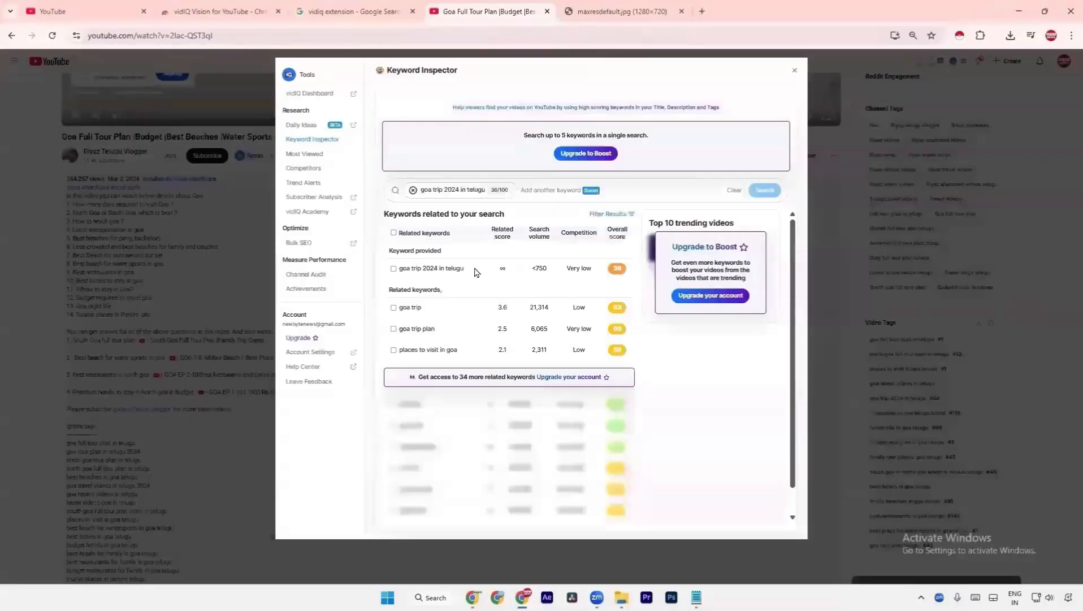
pyautogui.moveTo(473, 269); pyautogui.dragTo(395, 270)
pyautogui.hotkey('alt', 'Tab')
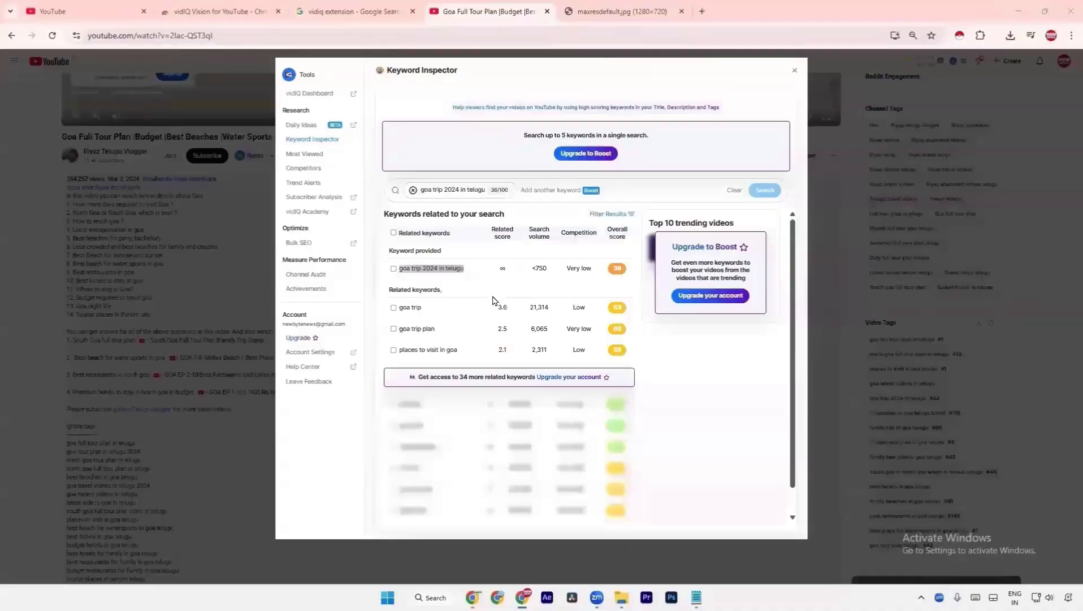
pyautogui.hotkey('ctrl', 'v')
# - Change the year in the pasted goa trip tag to 2025, then return to Chrome and close the Keyword Inspector
pyautogui.click(286, 502)
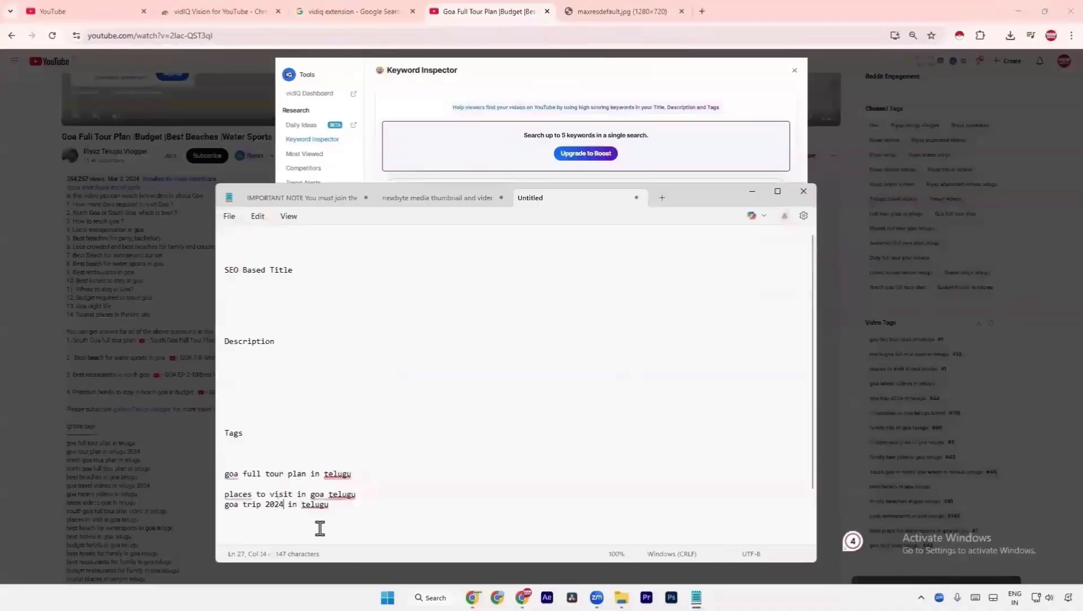
pyautogui.press('BackSpace')
pyautogui.write('5')
pyautogui.hotkey('alt', 'Tab')
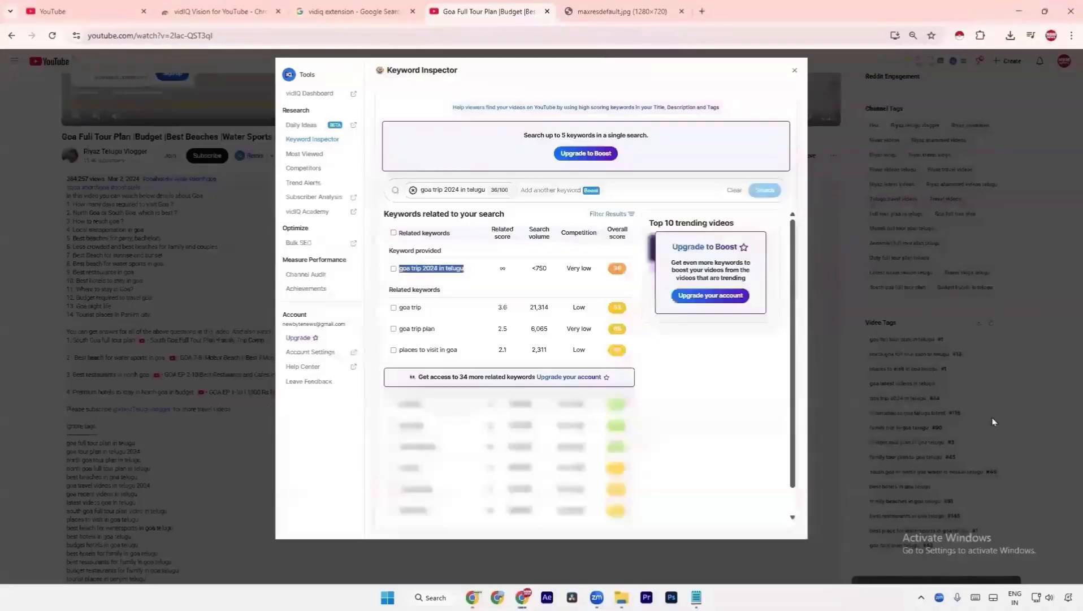
pyautogui.click(991, 416)
# - Inspect the video tag "best place for watersports in goa telugu", add that keyword to the Notepad tag list, and close the inspector in Chrome
pyautogui.scroll(-2, 927, 468)
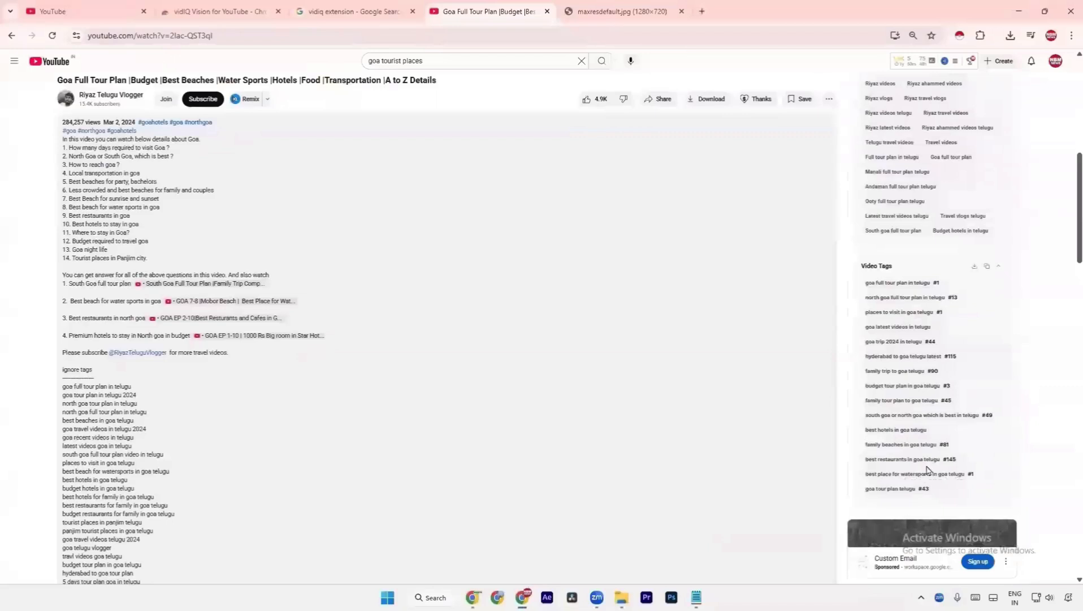
pyautogui.click(898, 475)
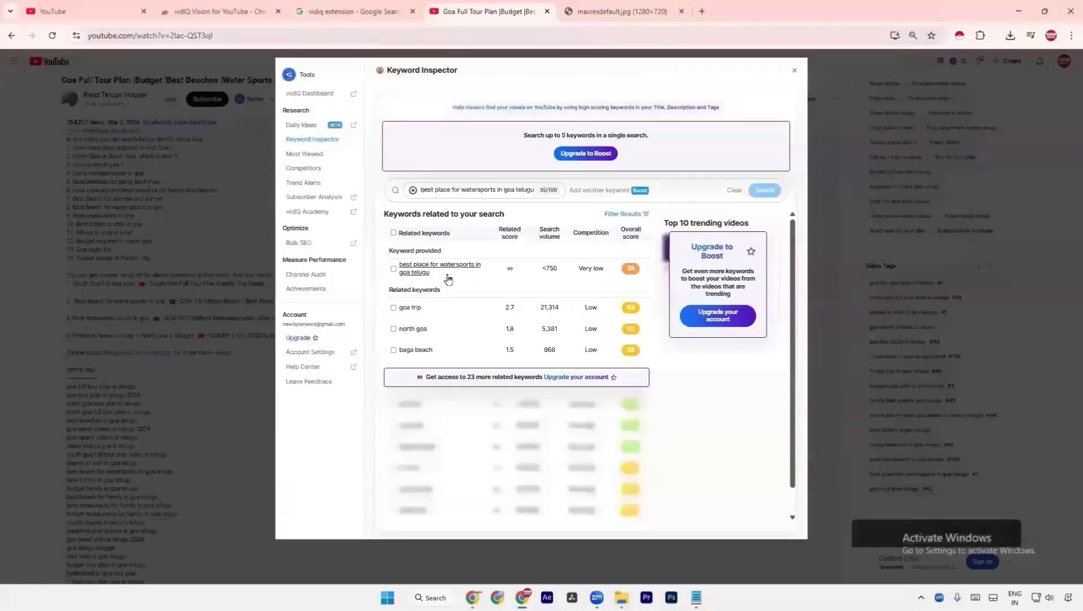
pyautogui.moveTo(447, 276); pyautogui.dragTo(396, 263)
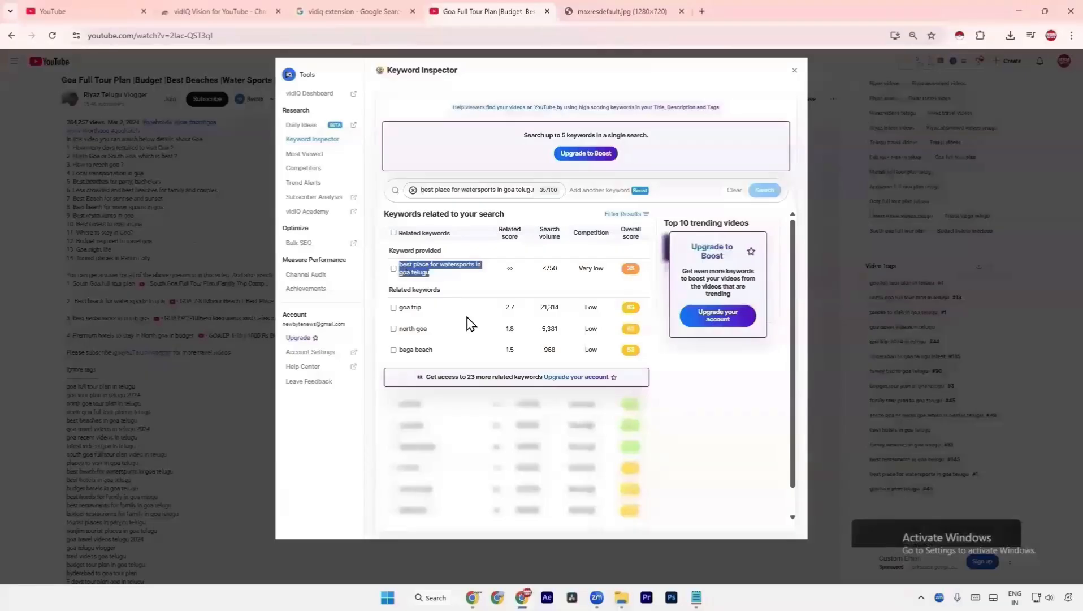
pyautogui.hotkey('alt', 'Tab')
pyautogui.press('Return')
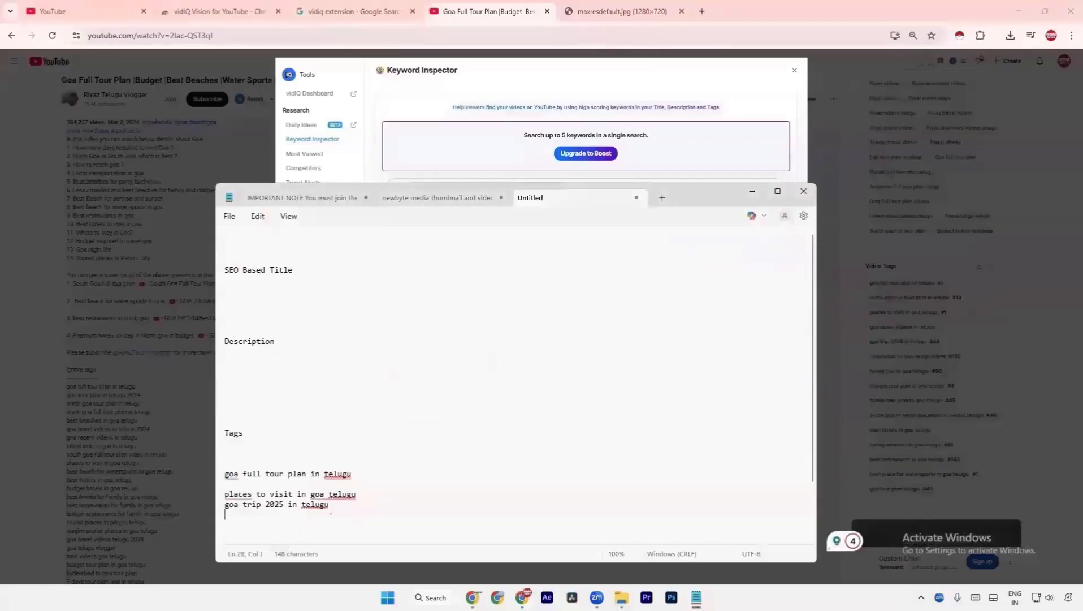
pyautogui.hotkey('ctrl', 'v')
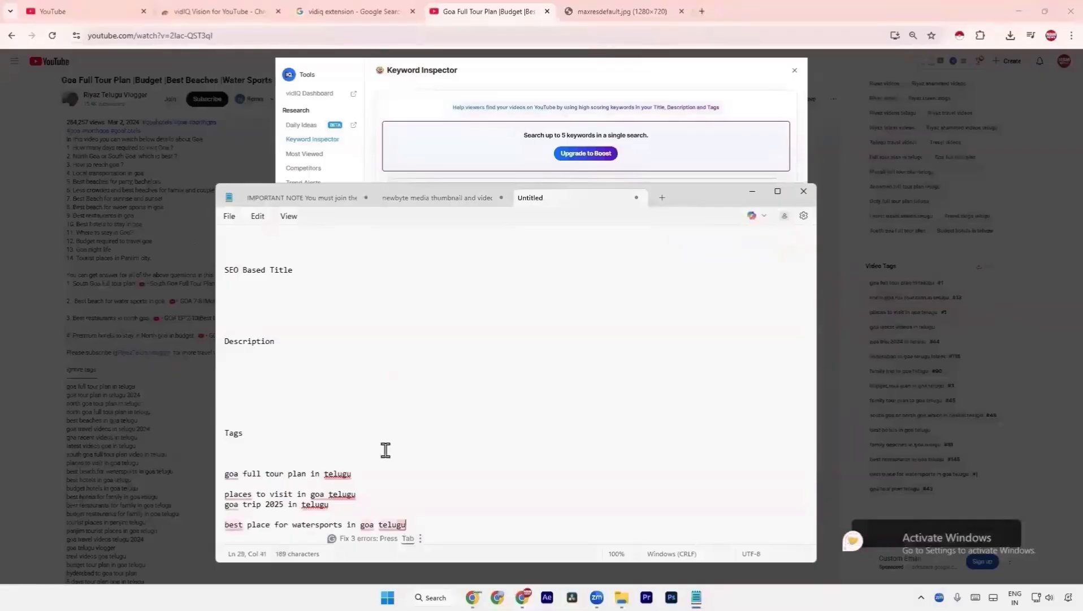
pyautogui.click(1029, 450)
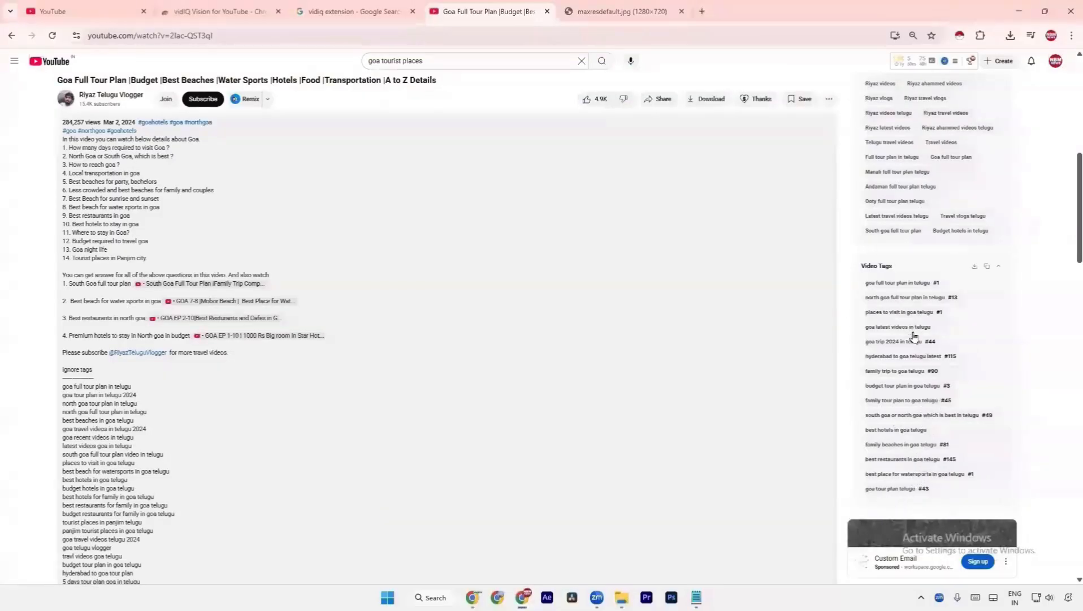
# - Inspect the video tag "north goa full tour plan in telugu", add that keyword to the Notepad tag list, and close the inspector in Chrome
pyautogui.click(904, 298)
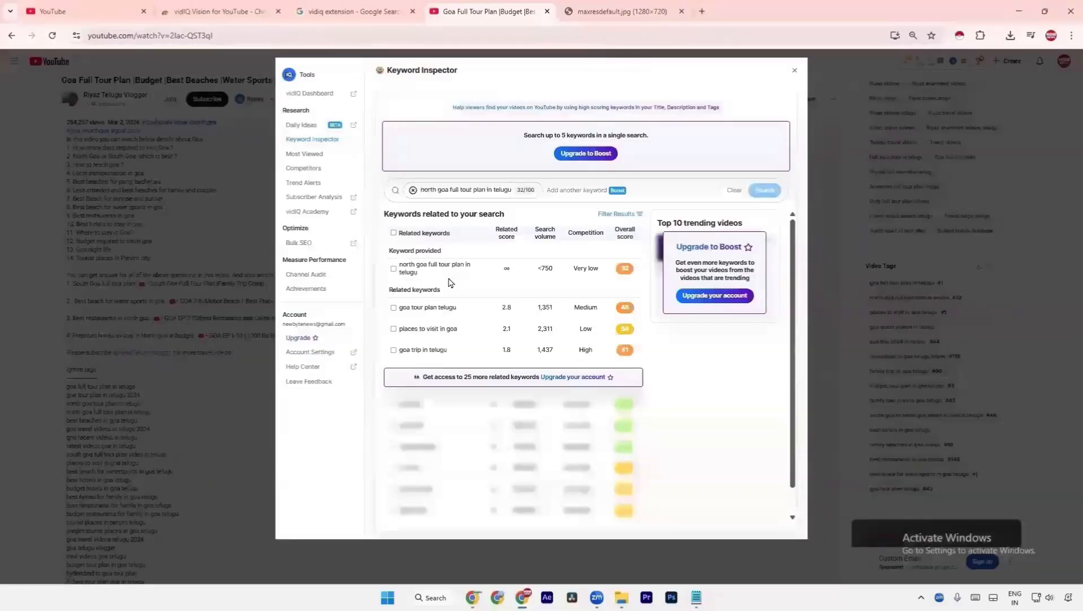
pyautogui.moveTo(425, 277); pyautogui.dragTo(399, 264)
pyautogui.rightClick(403, 271)
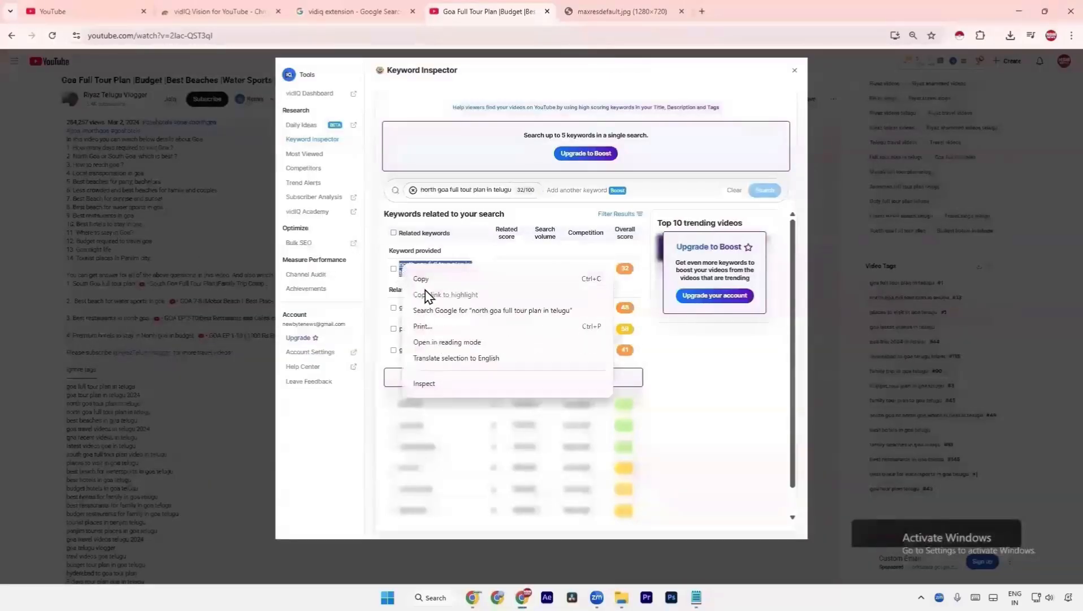
pyautogui.click(434, 285)
pyautogui.hotkey('alt', 'Tab')
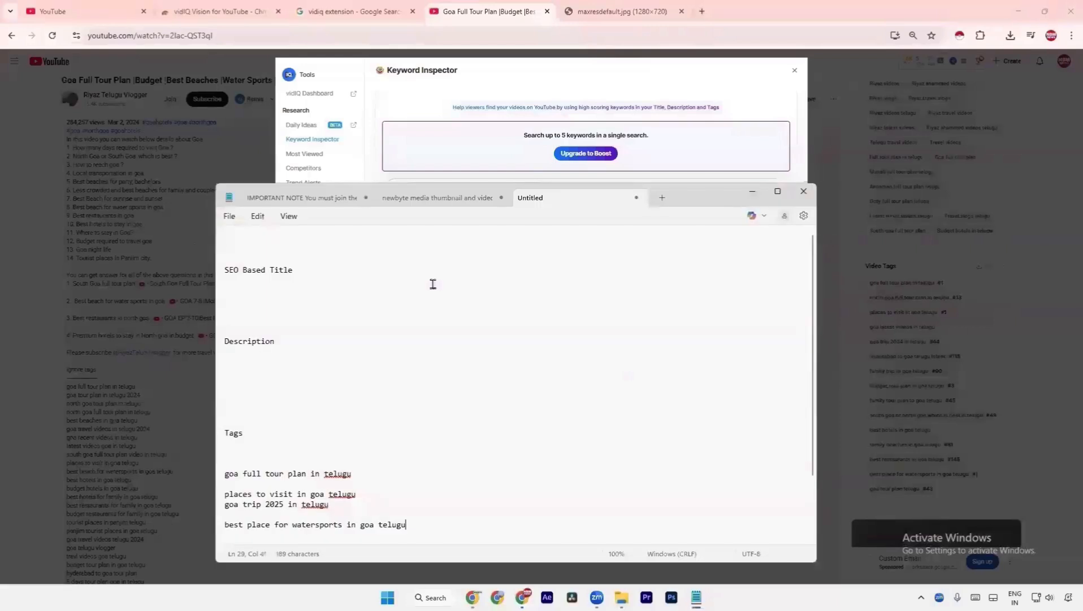
pyautogui.press('Return')
pyautogui.press('Return')
pyautogui.hotkey('ctrl', 'v')
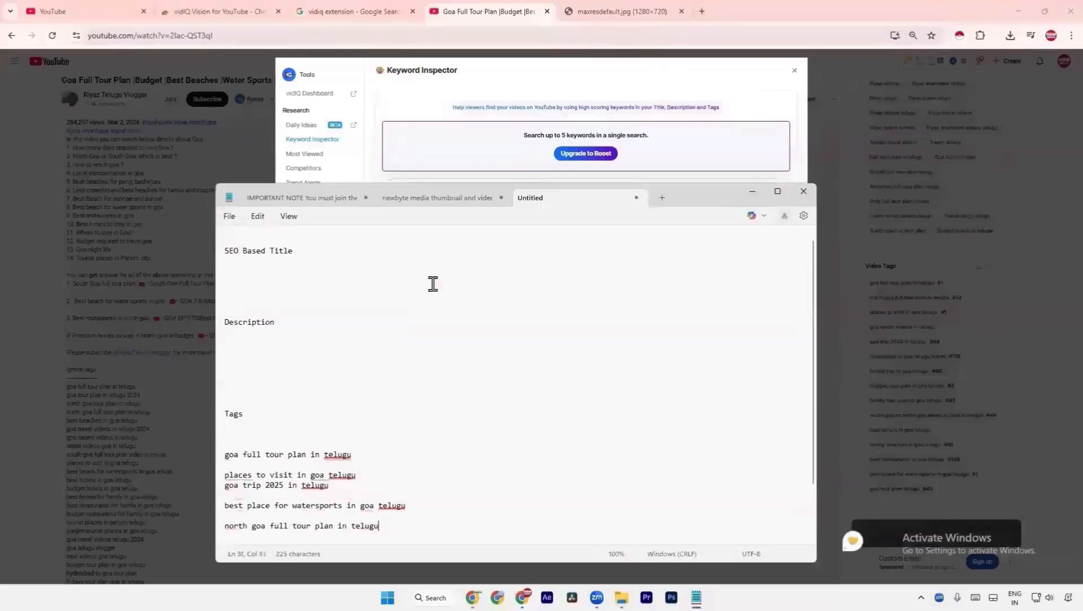
pyautogui.scroll(-3, 452, 311)
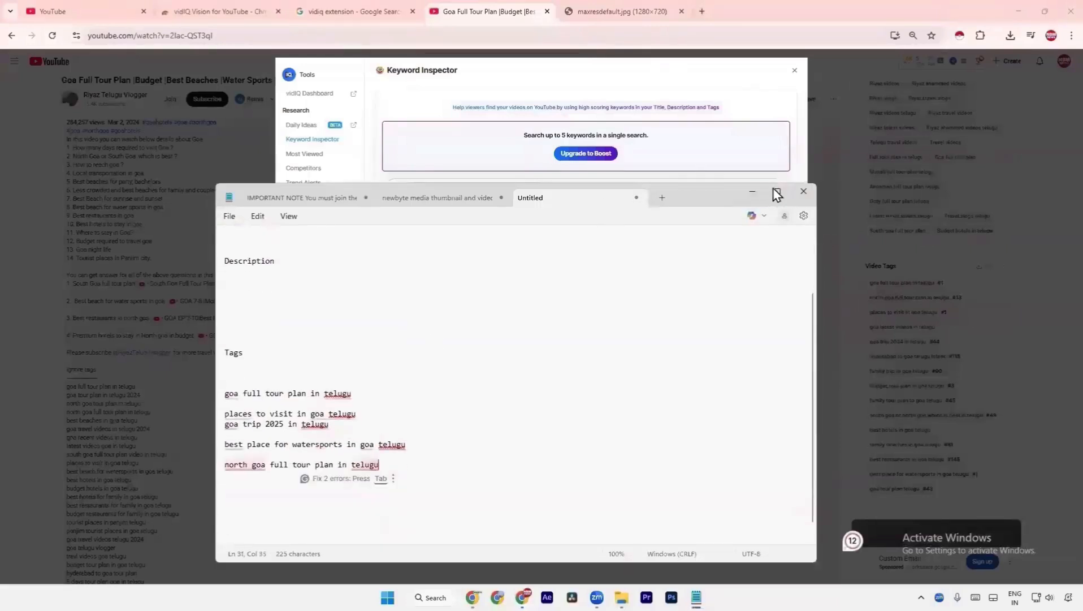
pyautogui.hotkey('alt', 'Tab')
pyautogui.click(837, 148)
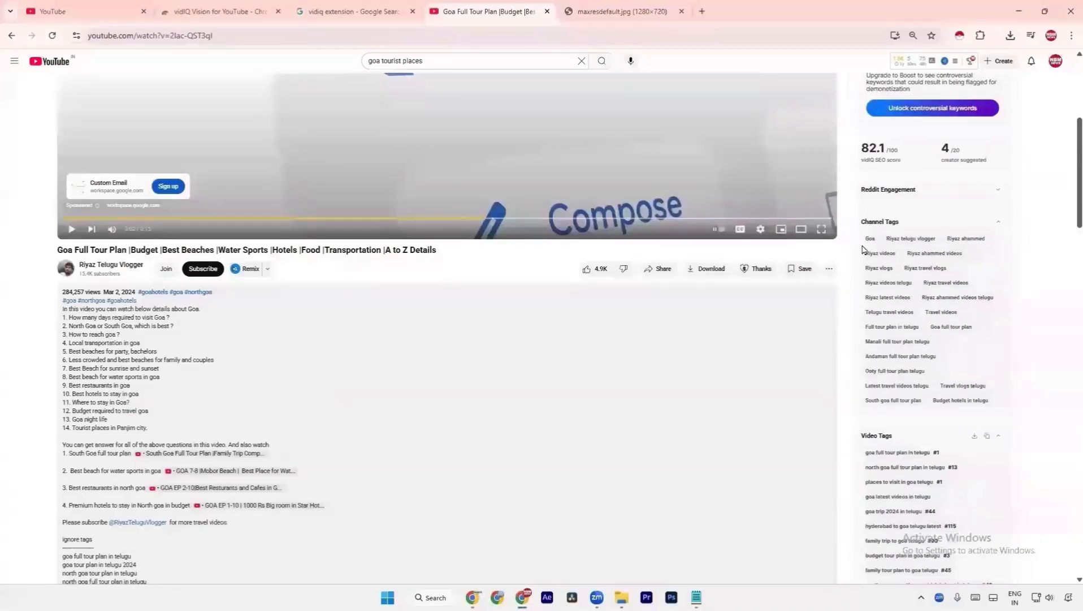
# - Inspect the video tag "budget tour plan in goa telugu", add that keyword to the Notepad tag list, and close the inspector in Chrome
pyautogui.scroll(-2, 901, 227)
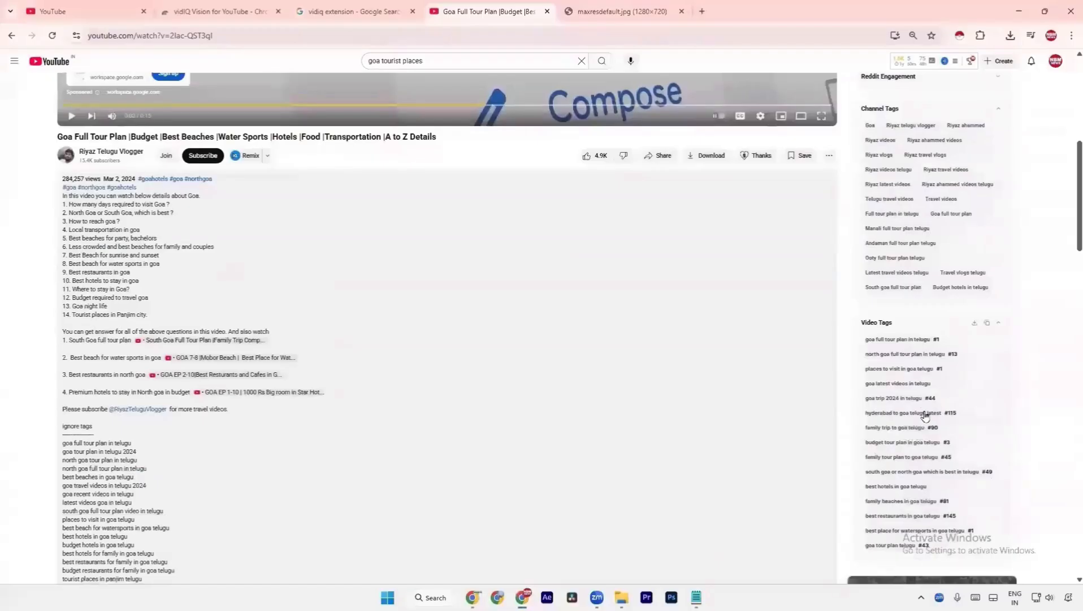
pyautogui.click(888, 443)
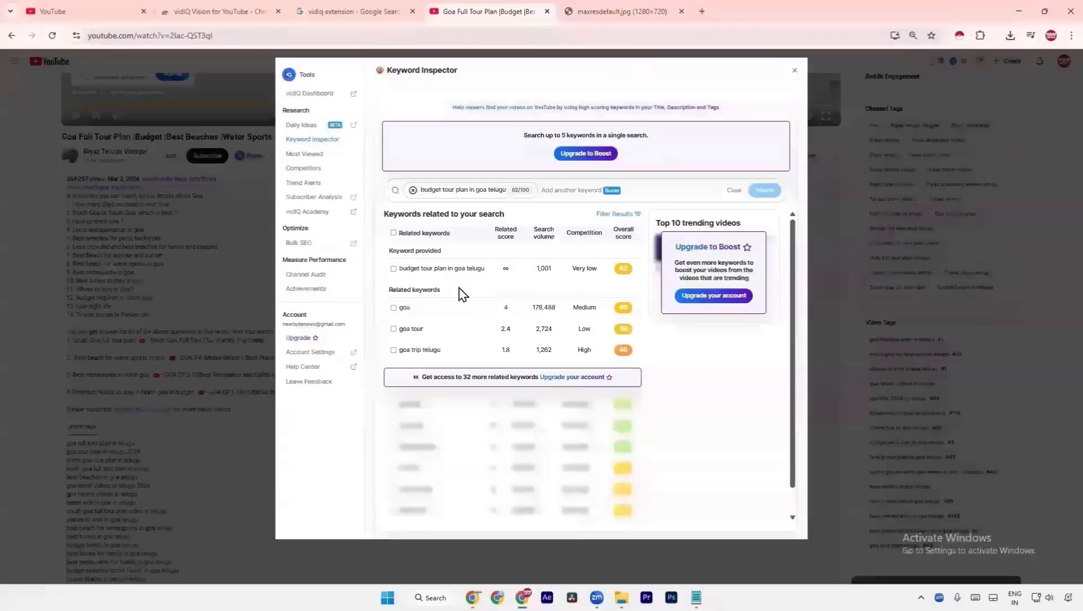
pyautogui.moveTo(486, 268); pyautogui.dragTo(396, 270)
pyautogui.hotkey('alt', 'Tab')
pyautogui.press('Return')
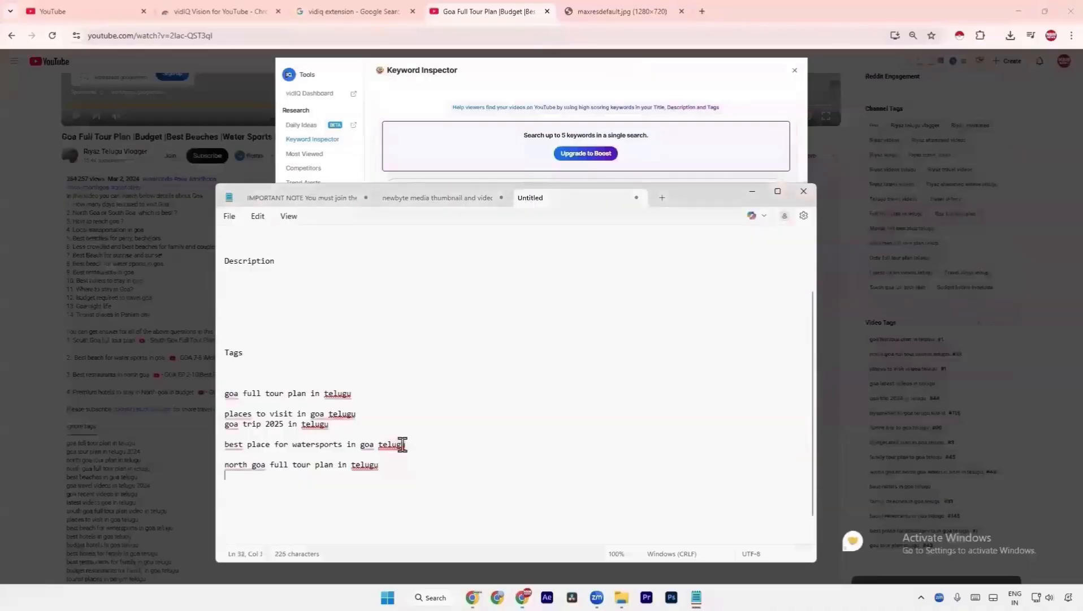
pyautogui.hotkey('ctrl', 'v')
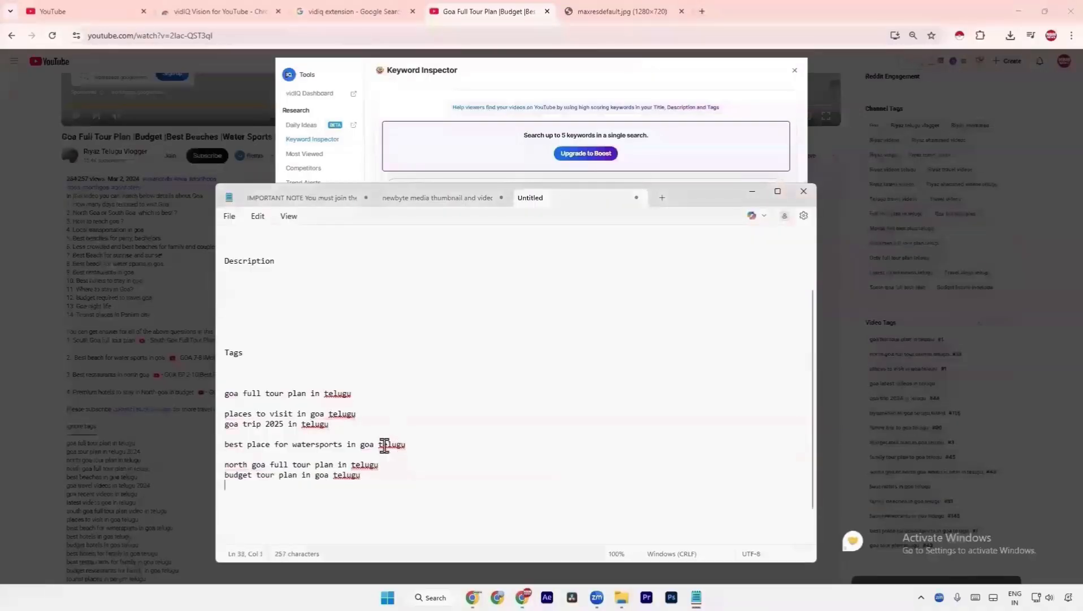
pyautogui.click(759, 197)
pyautogui.click(828, 85)
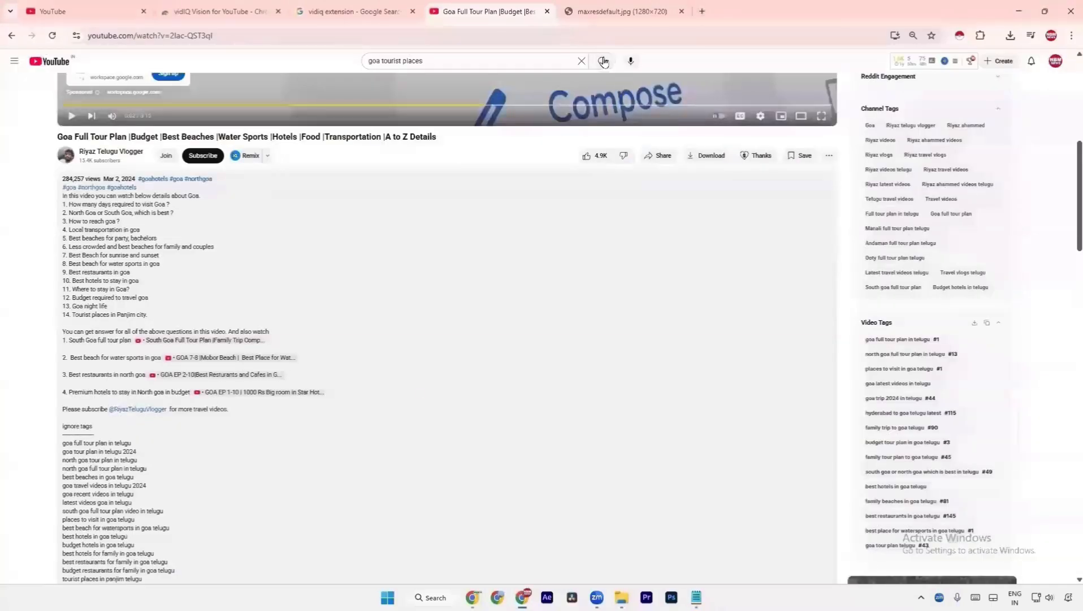
# - Replace the YouTube search text with "_ Goa tour" to bring up autocomplete suggestions without running the search
pyautogui.click(459, 61)
pyautogui.moveTo(459, 60); pyautogui.dragTo(302, 60)
pyautogui.press('BackSpace')
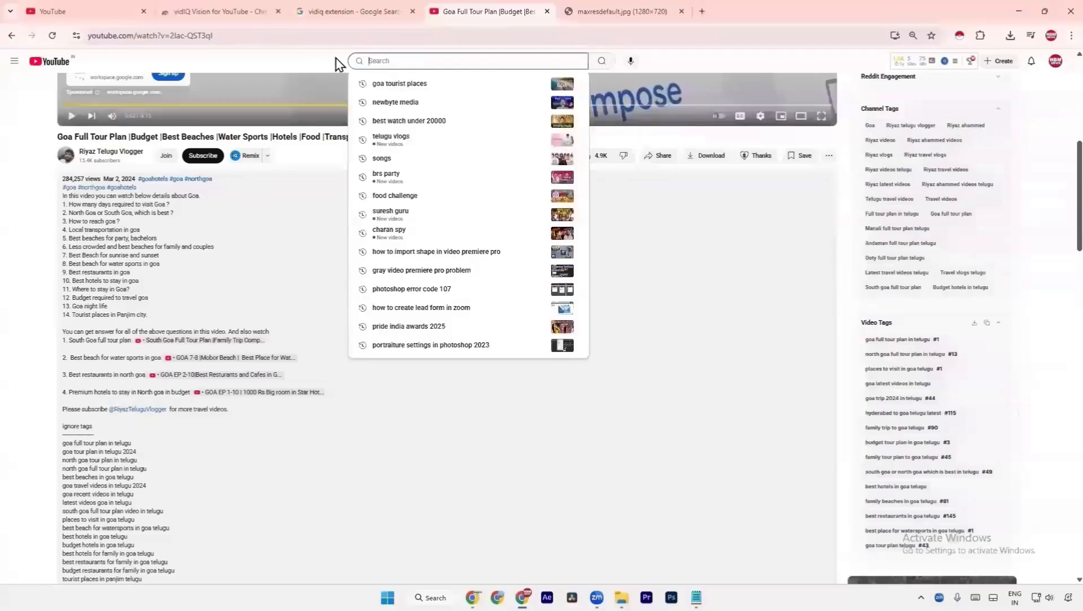
pyautogui.write('_Gp')
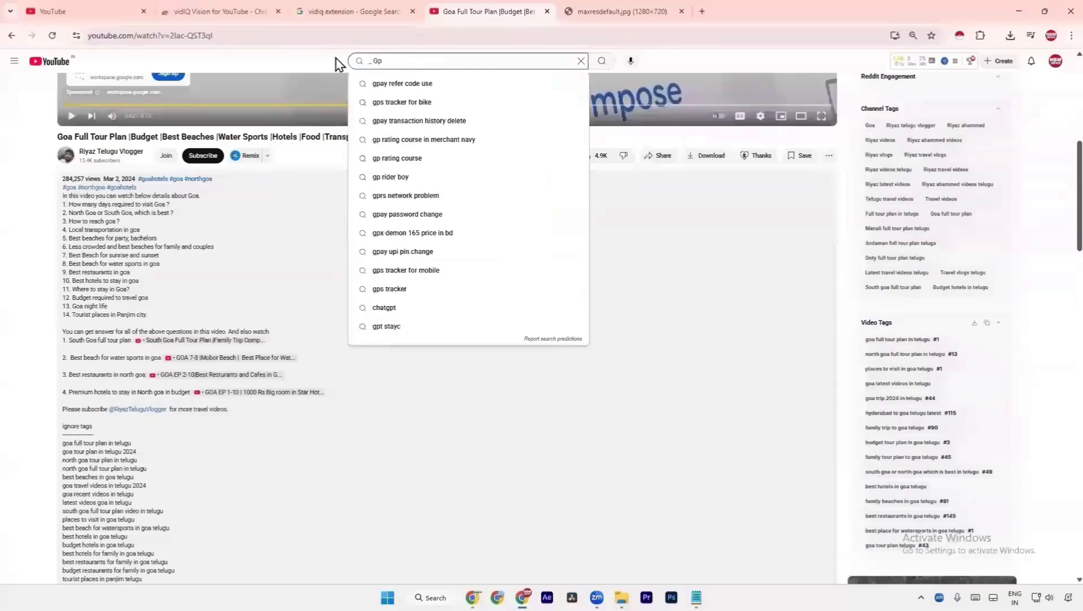
pyautogui.press('BackSpace')
pyautogui.write('oa tour')
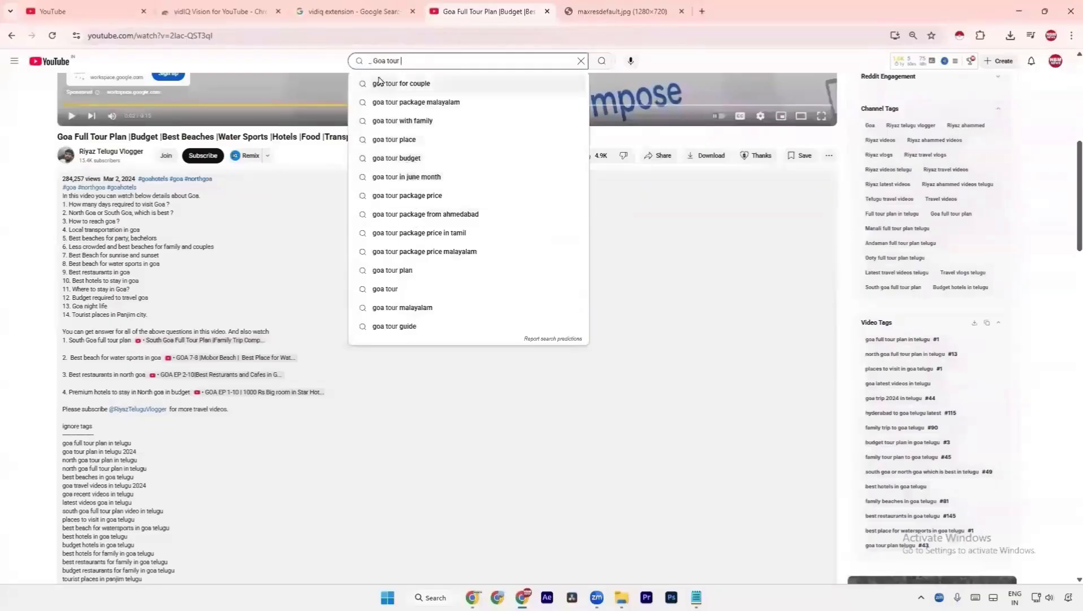
# - Compare the YouTube autocomplete suggestions for "Goa tour" with and without a leading underscore
pyautogui.click(375, 61)
pyautogui.press('BackSpace')
pyautogui.press('BackSpace')
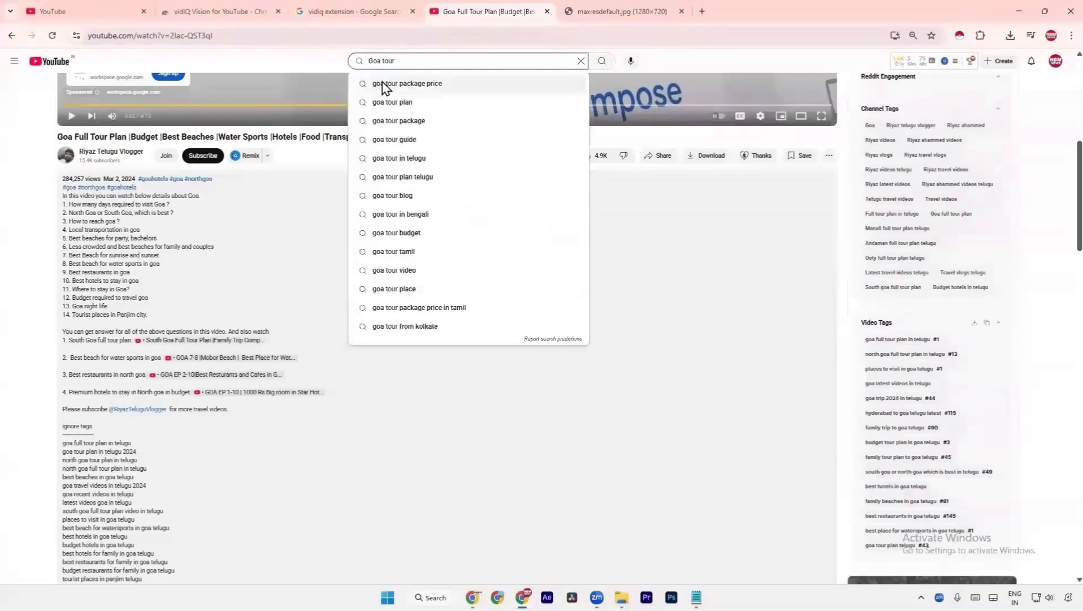
pyautogui.write('_')
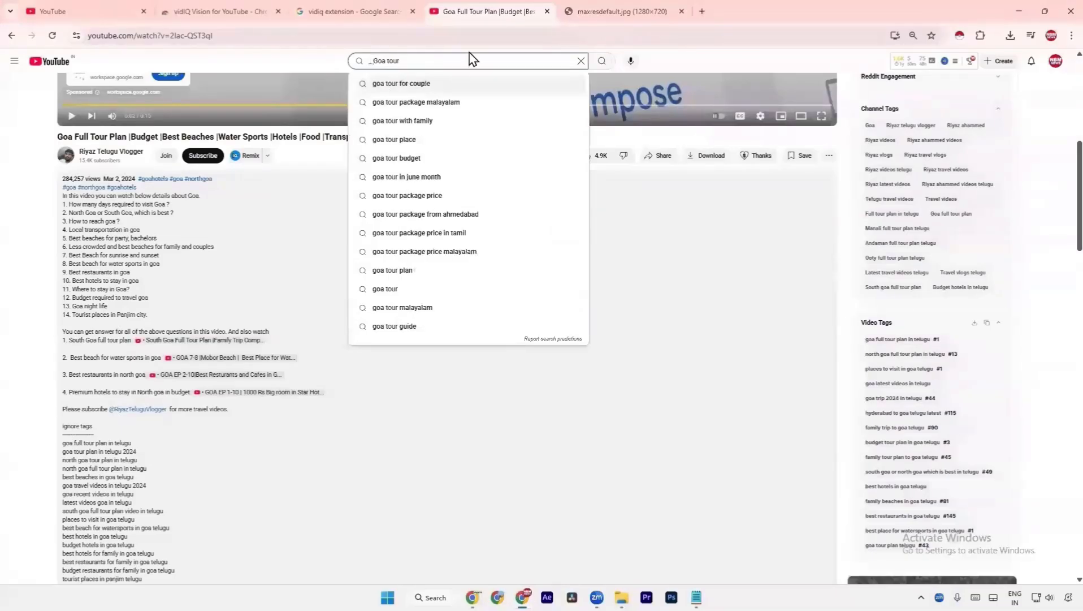
pyautogui.press('BackSpace')
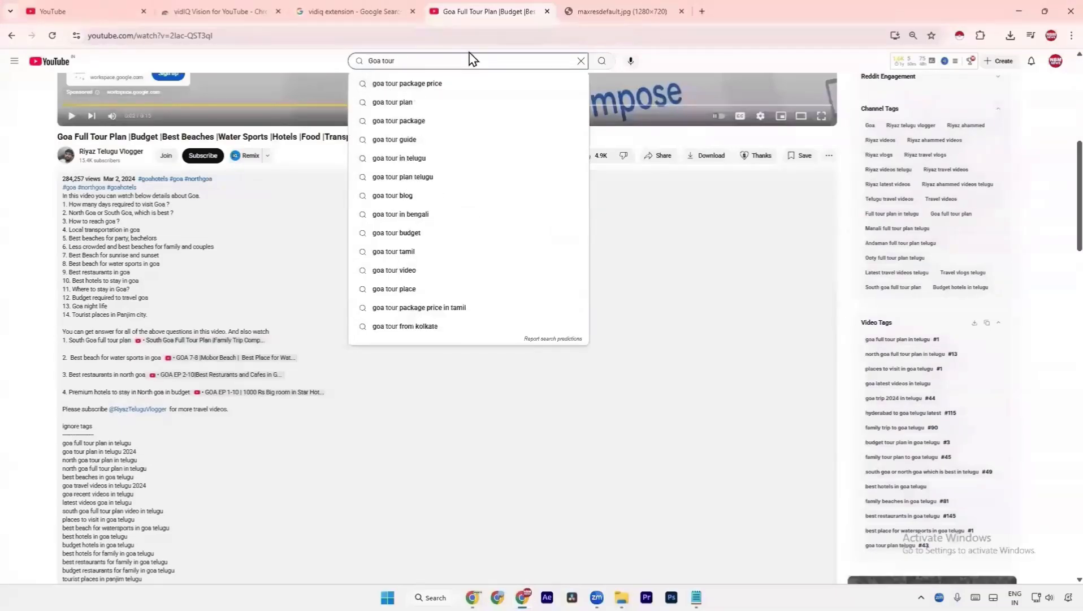
pyautogui.write('_')
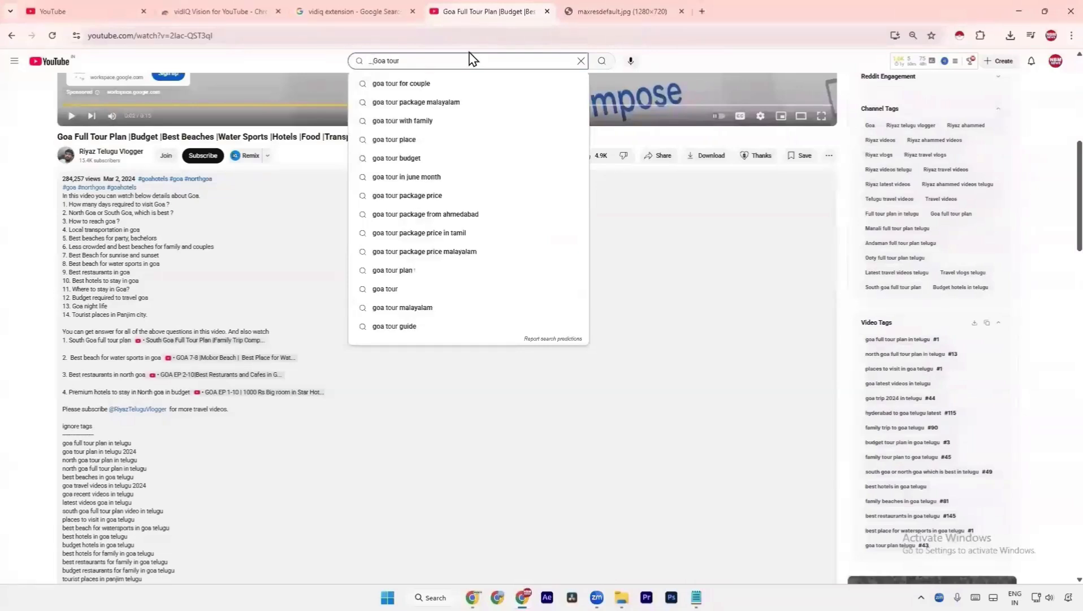
pyautogui.press('BackSpace')
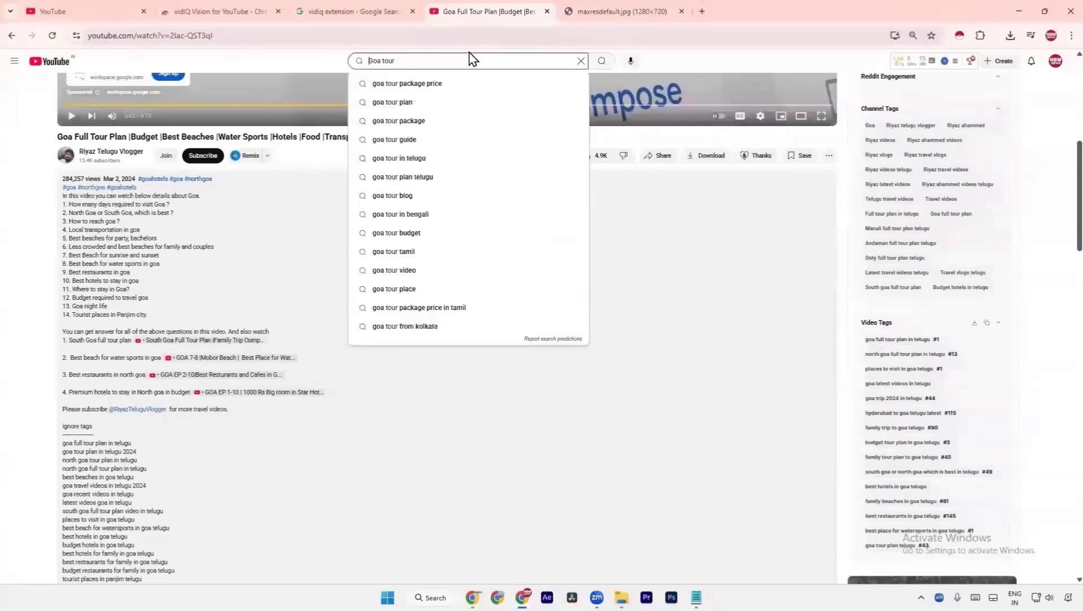
pyautogui.write('_')
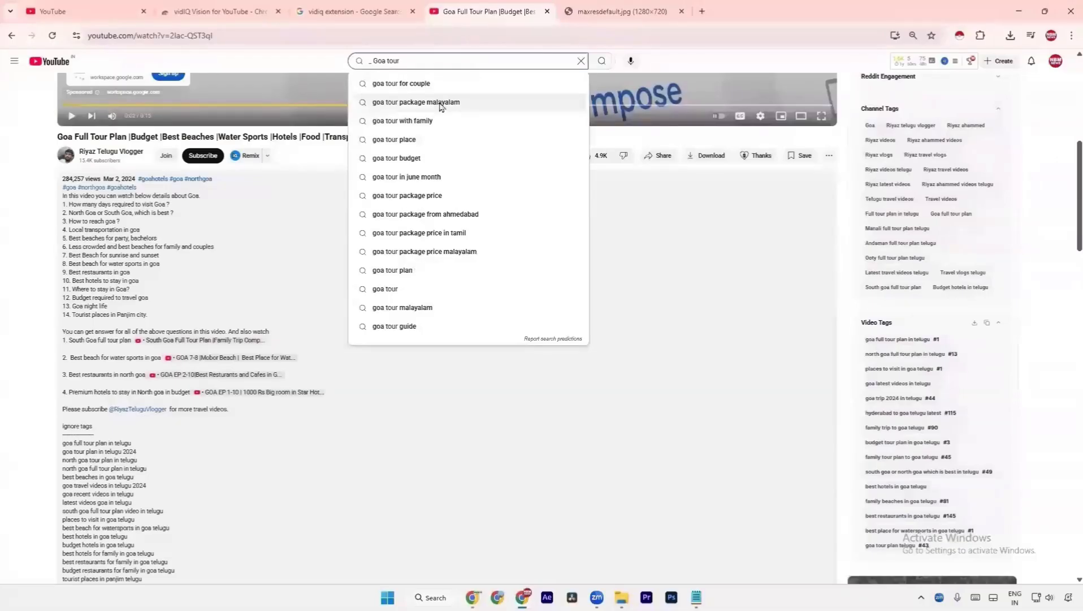
# - Copy the YouTube search suggestion "goa tour for couple" and add it to the end of the tag list in Notepad
pyautogui.press('Down')
pyautogui.press('Up')
pyautogui.hotkey('ctrl', 'a')
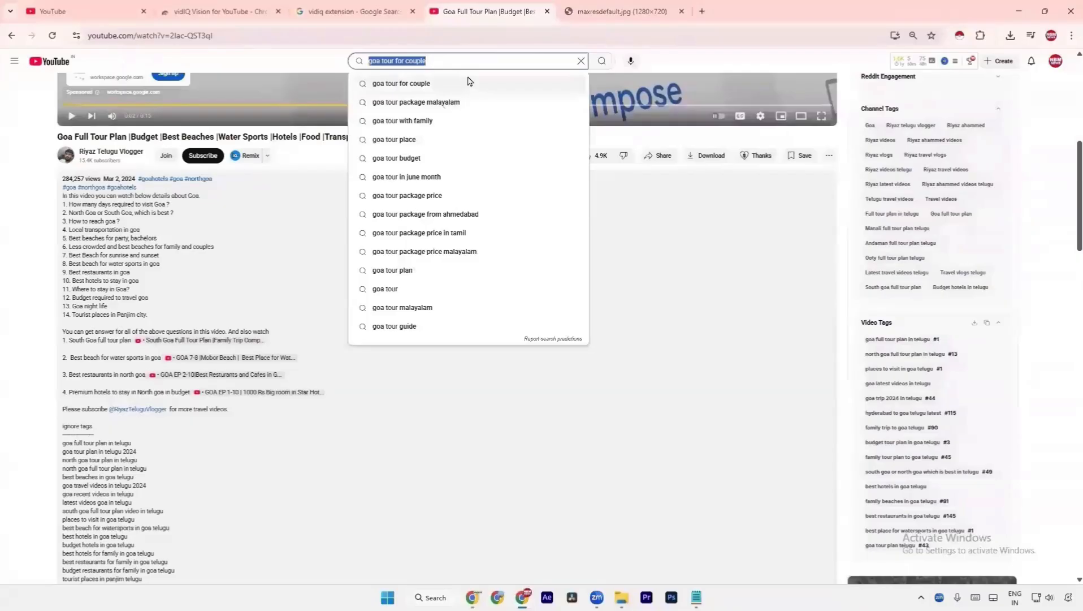
pyautogui.hotkey('ctrl', 'c')
pyautogui.hotkey('alt', 'Tab')
pyautogui.press('Return')
pyautogui.hotkey('ctrl', 'v')
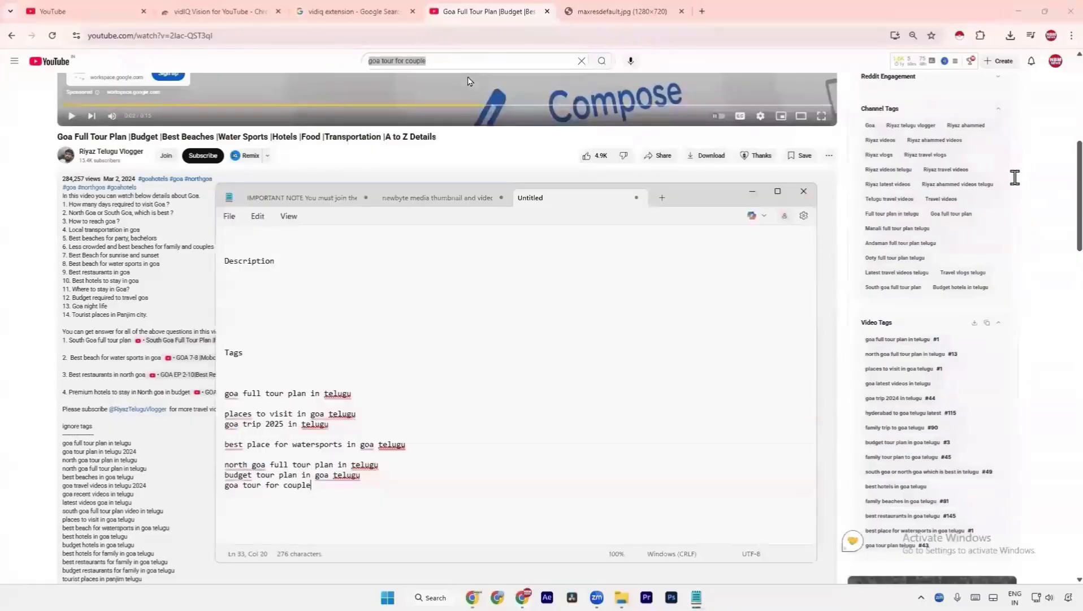
# - Switch to Chrome and change the YouTube search text to "goa tour plan" to bring up autocomplete suggestions without running the search
pyautogui.hotkey('alt', 'Tab')
pyautogui.press('Right')
pyautogui.press('BackSpace')
pyautogui.press('BackSpace')
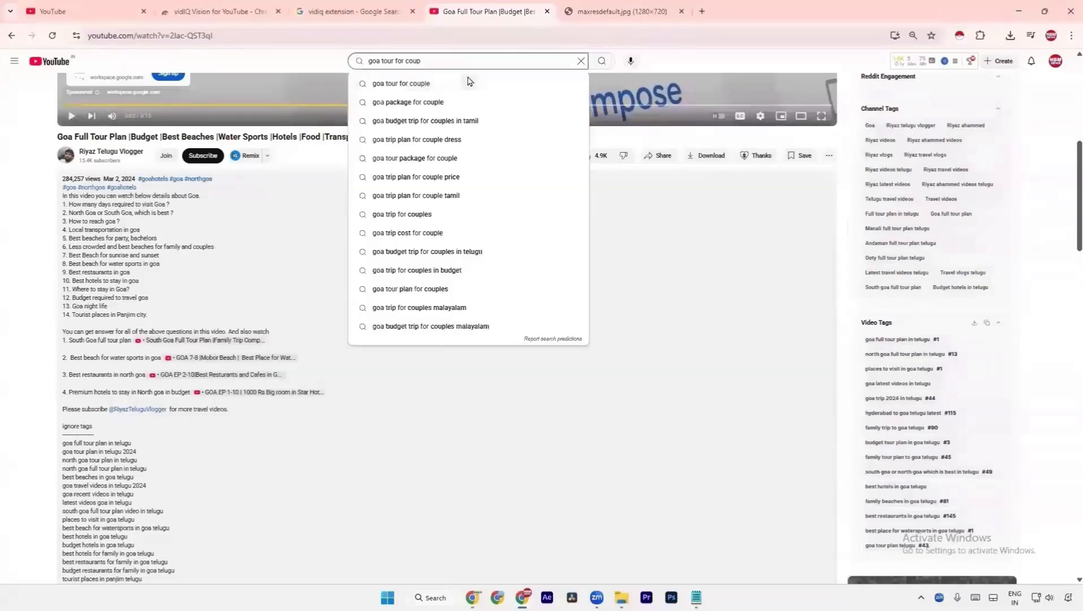
pyautogui.press('BackSpace')
pyautogui.press('BackSpace')
pyautogui.press('BackSpace')
pyautogui.press('BackSpace')
pyautogui.press('BackSpace')
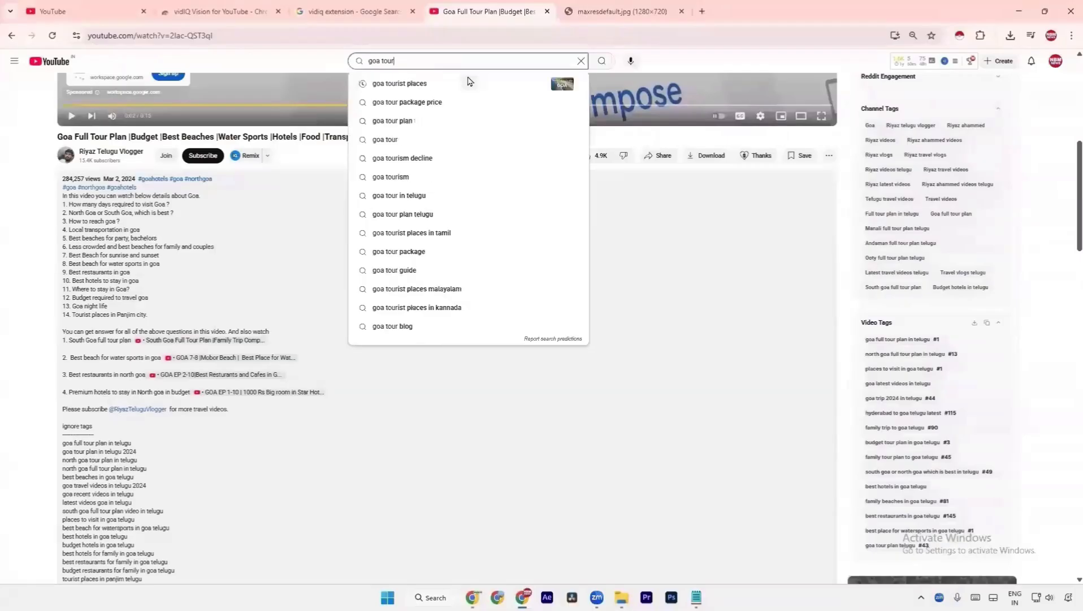
pyautogui.write('plan')
# - Shorten the YouTube search text to "goa" and browse the autocomplete suggestions, choosing "goa trip plan in telugu" without running the search
pyautogui.press('BackSpace')
pyautogui.press('BackSpace')
pyautogui.press('BackSpace')
pyautogui.press('BackSpace')
pyautogui.press('BackSpace')
pyautogui.press('BackSpace')
pyautogui.press('BackSpace')
pyautogui.press('BackSpace')
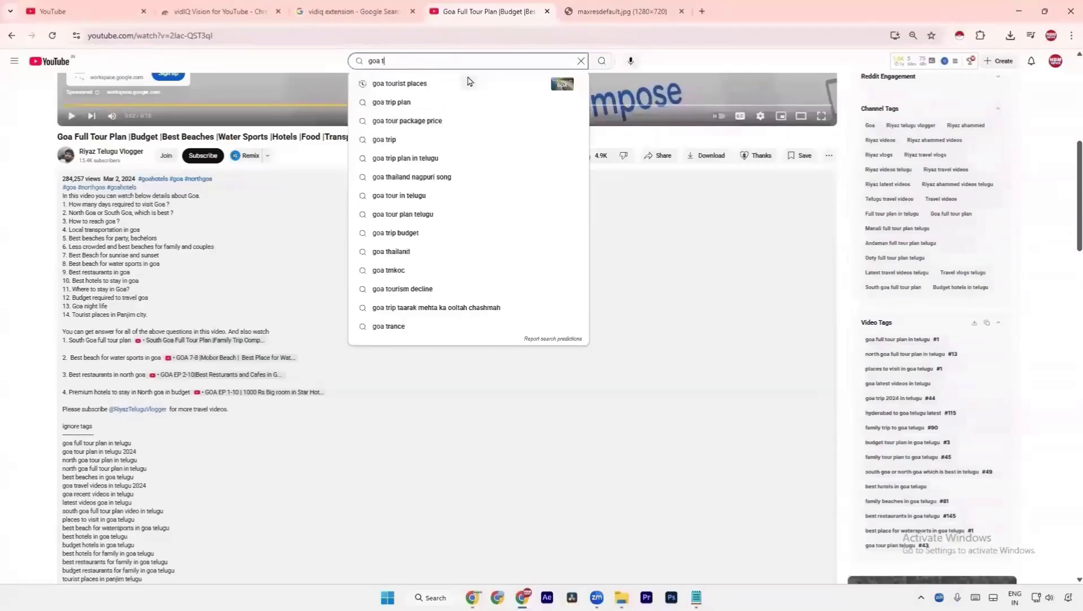
pyautogui.press('Down')
pyautogui.press('Down')
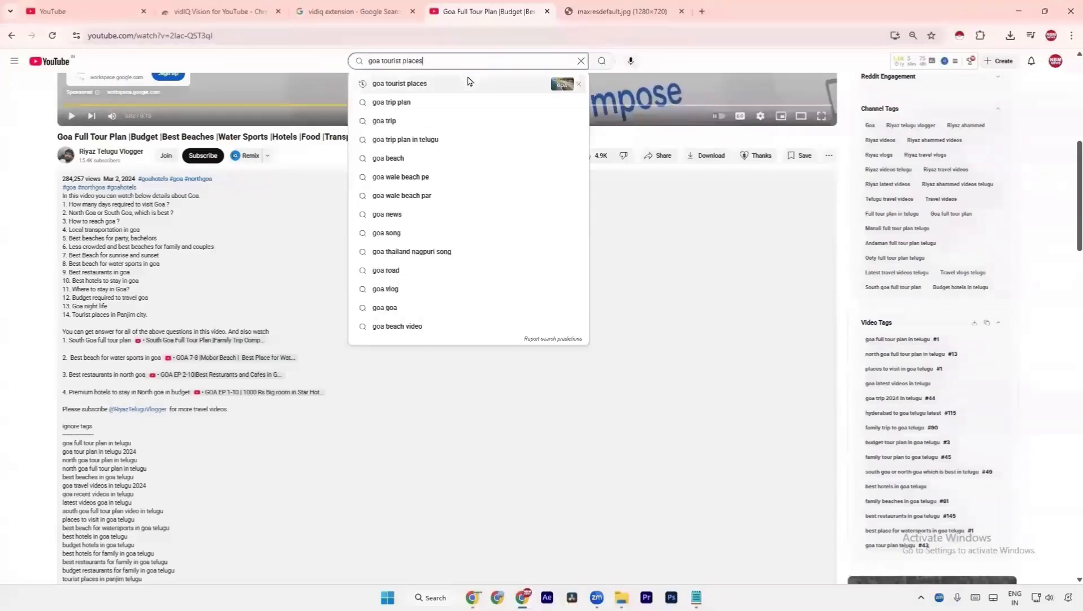
pyautogui.press('Down')
pyautogui.press('Down')
pyautogui.press('Down')
pyautogui.press('Down')
pyautogui.press('Down')
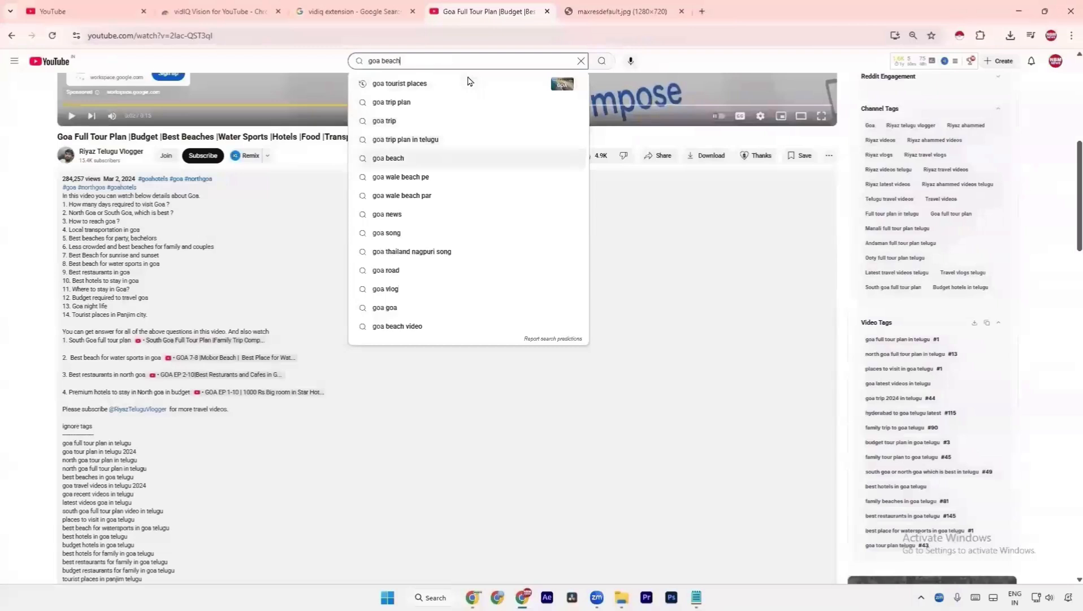
pyautogui.press('Up')
pyautogui.press('Up')
pyautogui.press('Up')
pyautogui.press('Up')
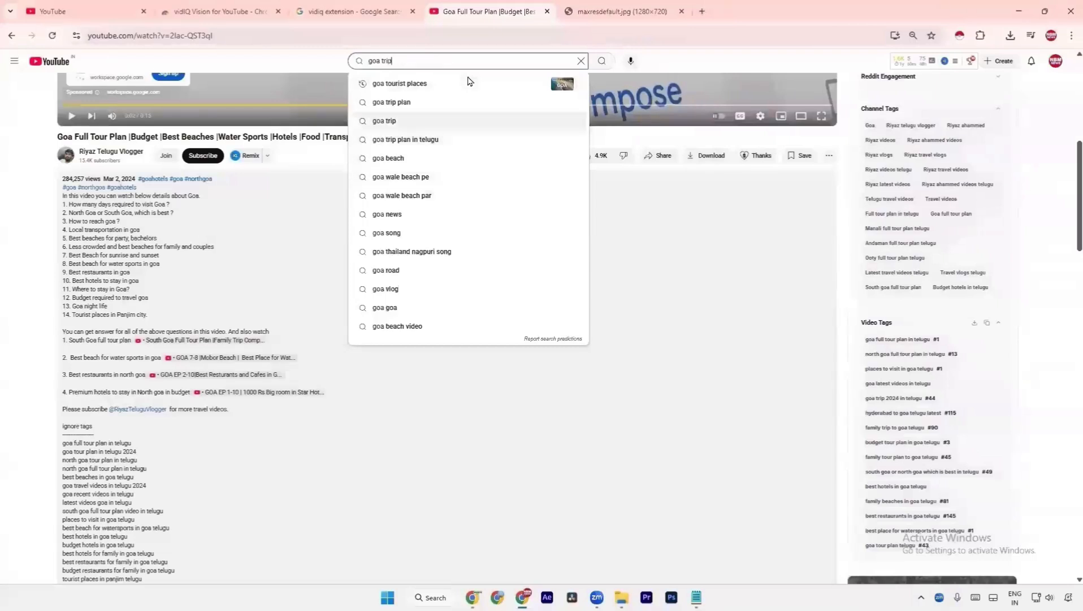
pyautogui.press('Down')
# - Copy "goa trip plan in telugu" from the YouTube search box and add it on a new line ending the Notepad tag list
pyautogui.hotkey('ctrl', 'a')
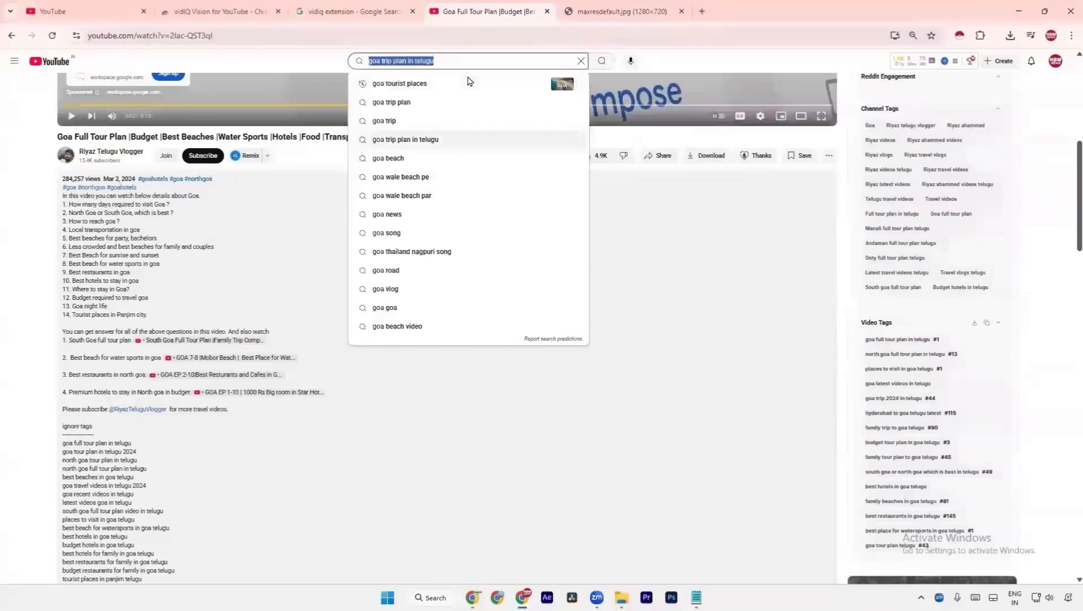
pyautogui.hotkey('ctrl', 'c')
pyautogui.hotkey('alt', 'Tab')
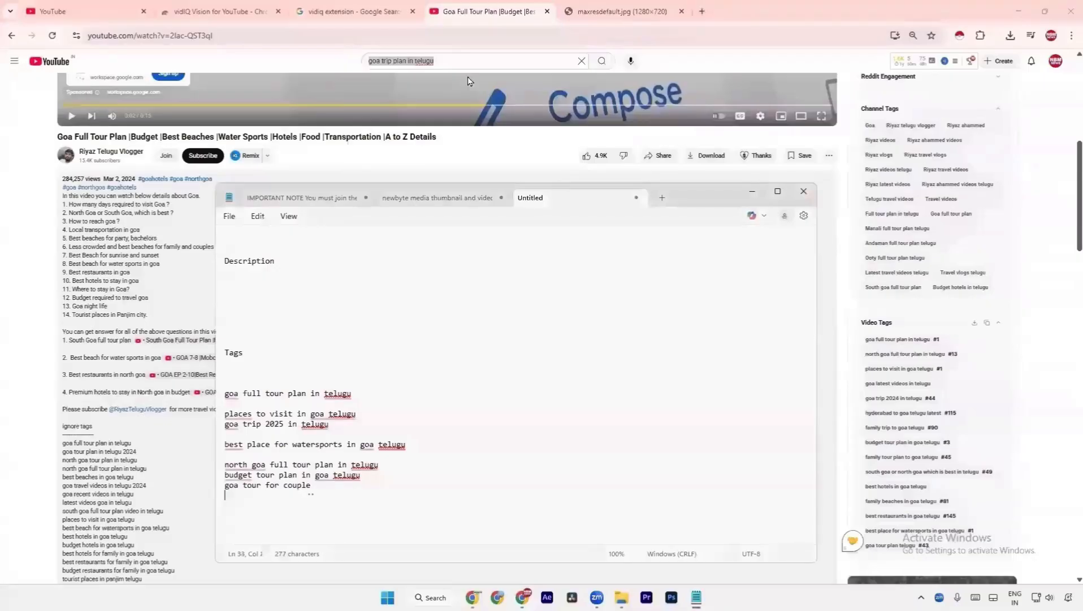
pyautogui.hotkey('ctrl', 'v')
# - In Chrome, change the YouTube search text to "goa tour fa" and choose the suggestion "goa tour family" without running the search
pyautogui.hotkey('alt', 'Tab')
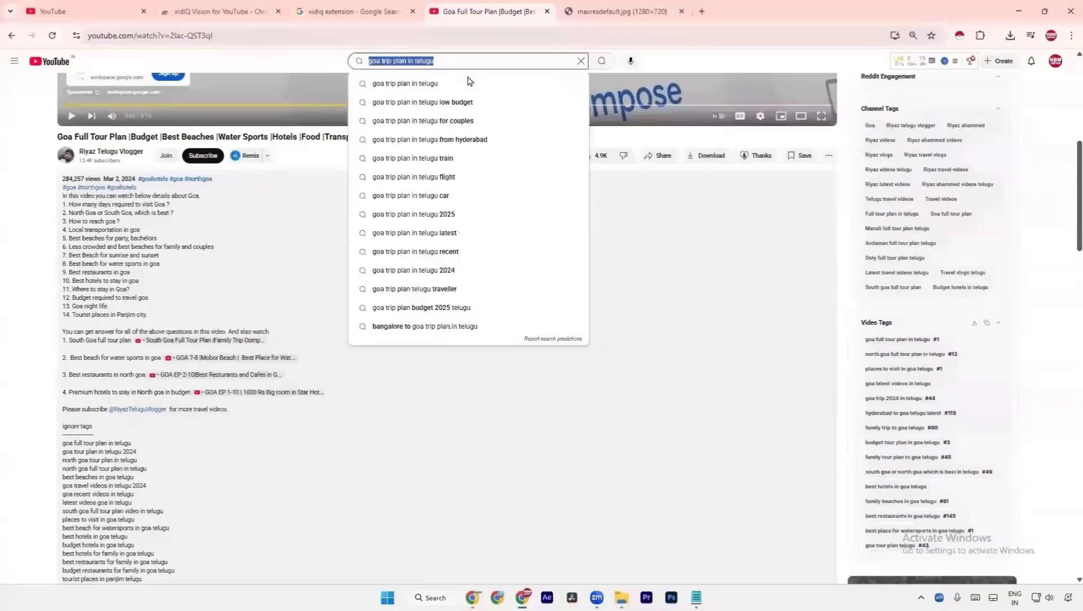
pyautogui.moveTo(464, 61); pyautogui.dragTo(383, 58)
pyautogui.write('tour ')
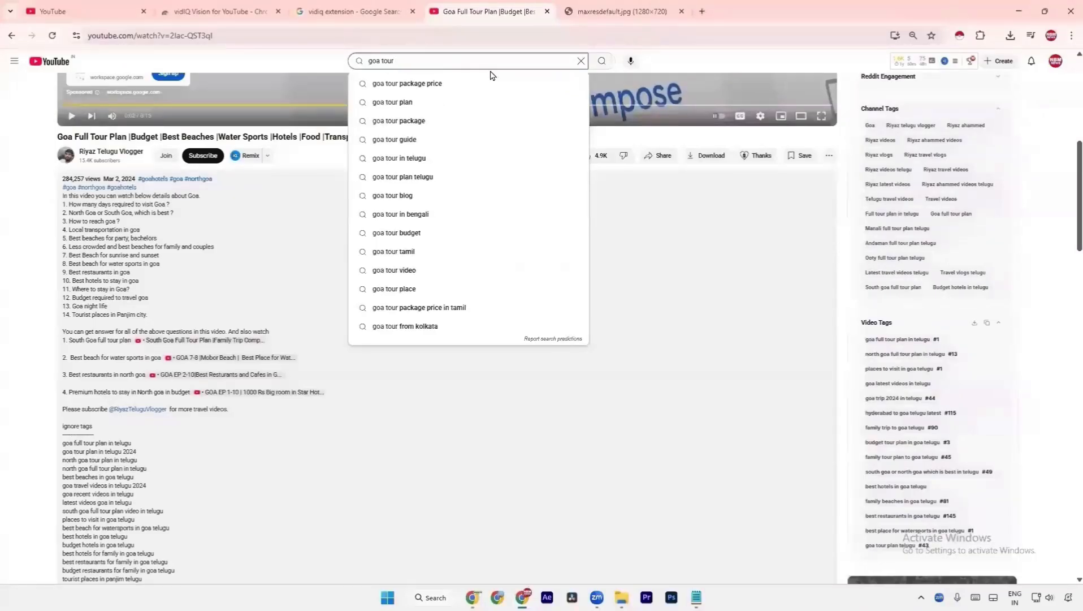
pyautogui.write('fa')
pyautogui.press('Down')
pyautogui.press('Down')
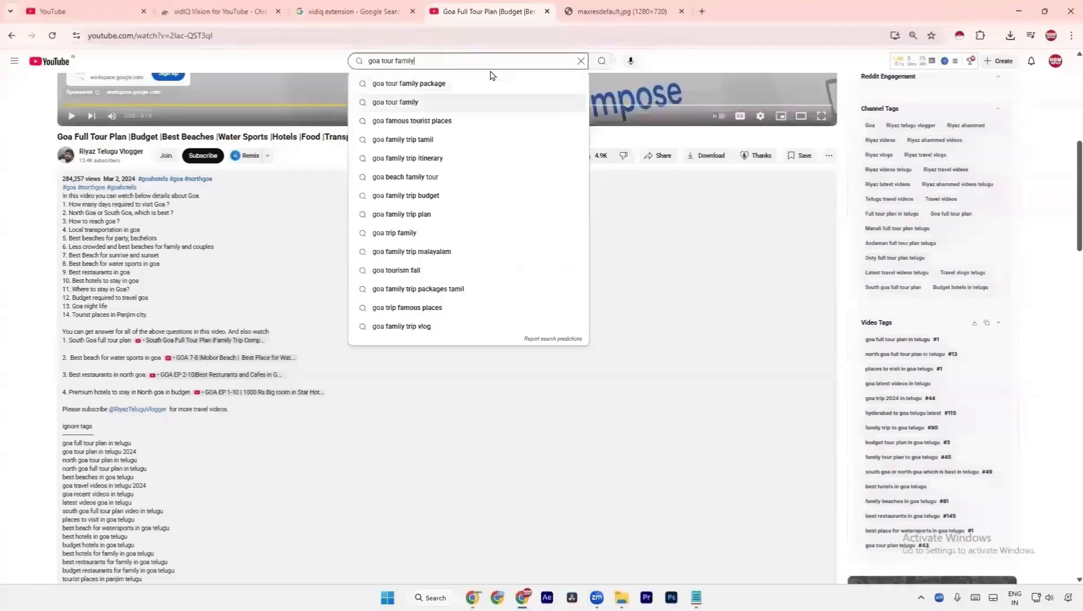
# - Copy "goa tour family" from the YouTube search box and add it on a new line ending the Notepad tag list
pyautogui.hotkey('ctrl', 'a')
pyautogui.hotkey('ctrl', 'c')
pyautogui.hotkey('alt', 'Tab')
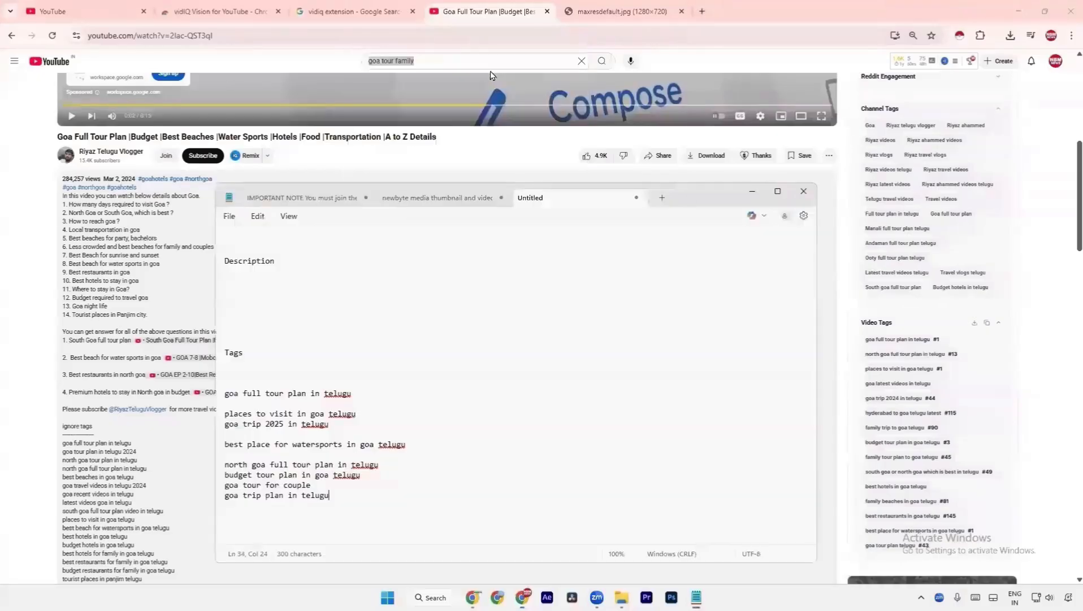
pyautogui.press('Return')
pyautogui.hotkey('ctrl', 'v')
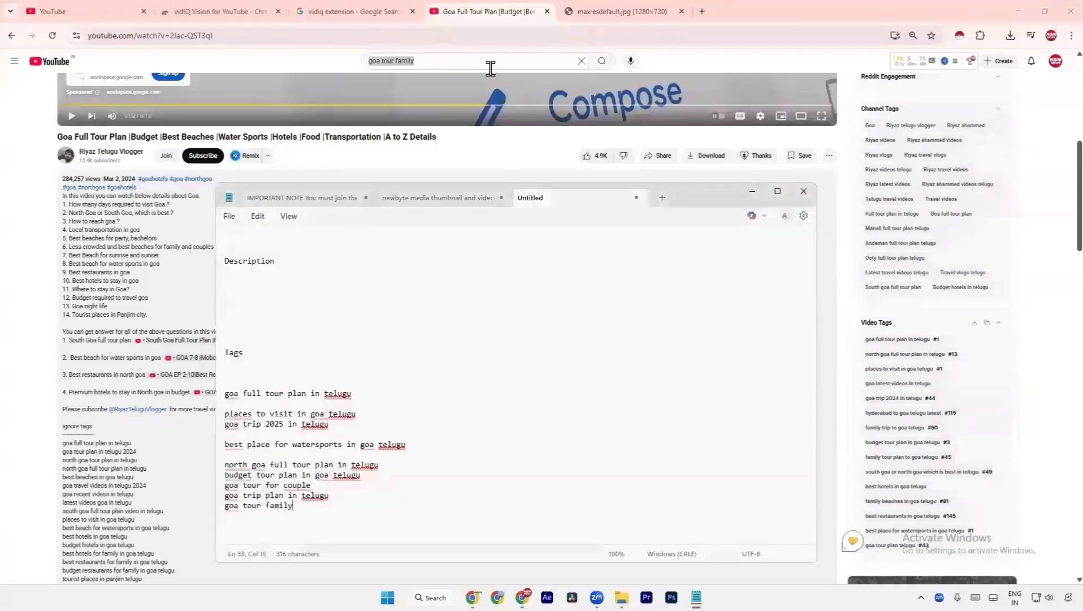
# - Copy "goa tour" from the YouTube search text in Chrome and search Google for it in a new browser tab
pyautogui.click(401, 62)
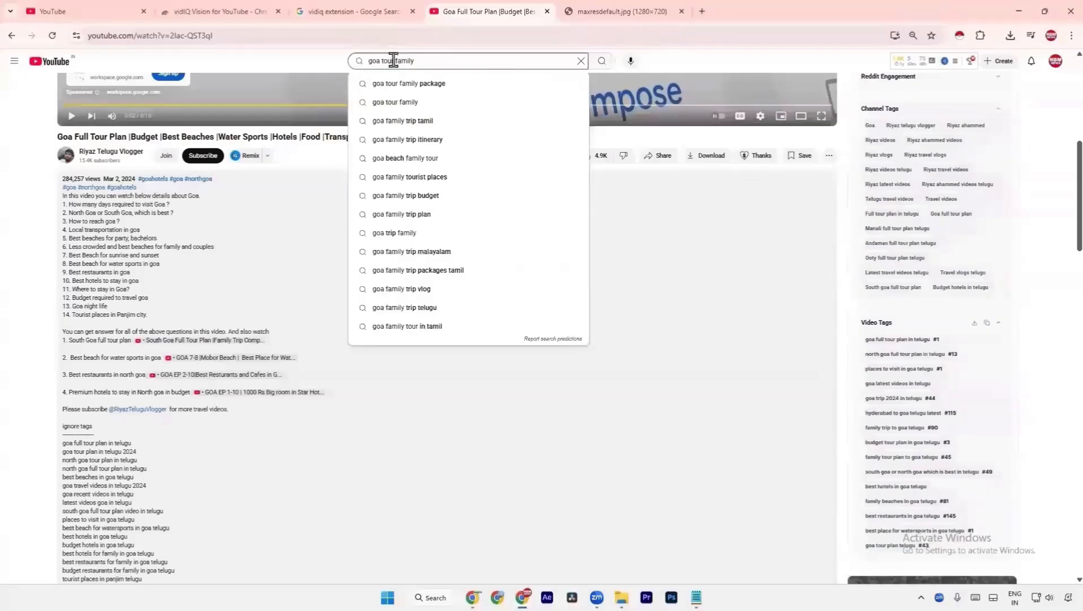
pyautogui.moveTo(395, 60); pyautogui.dragTo(368, 64)
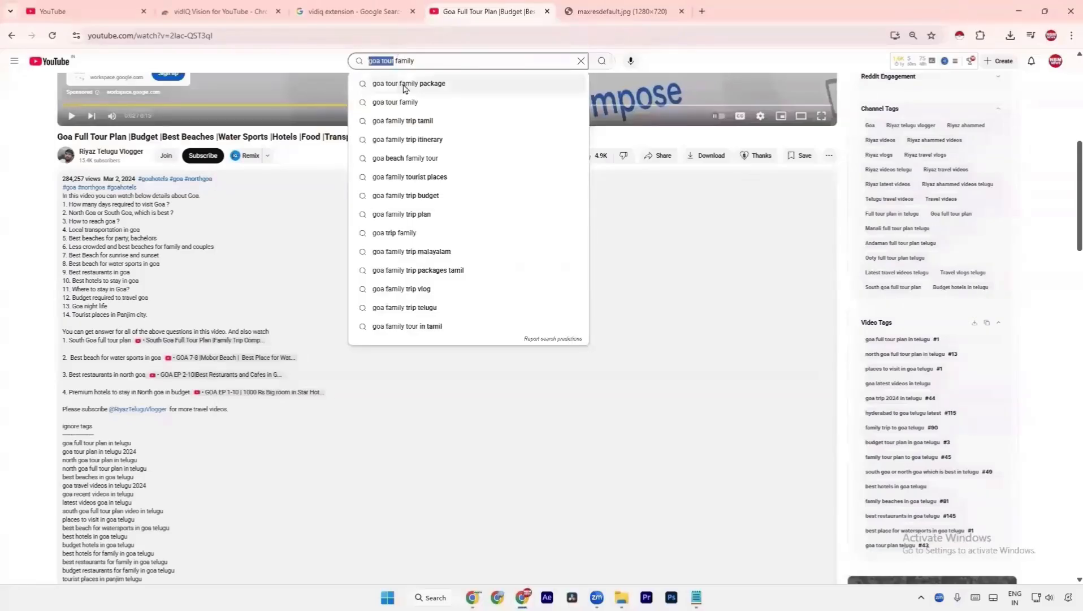
pyautogui.click(702, 11)
pyautogui.hotkey('ctrl', 'v')
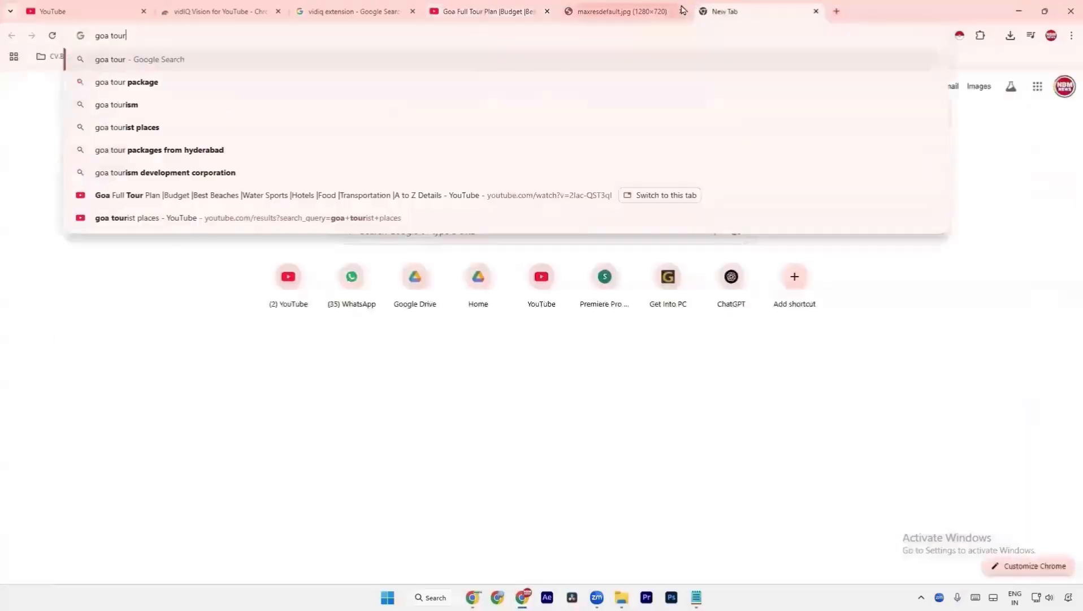
pyautogui.press('Return')
# - Examine the Google results for "goa tour", including related questions and searches, and check the tag list in Notepad for comparison
pyautogui.scroll(-10, 140, 280)
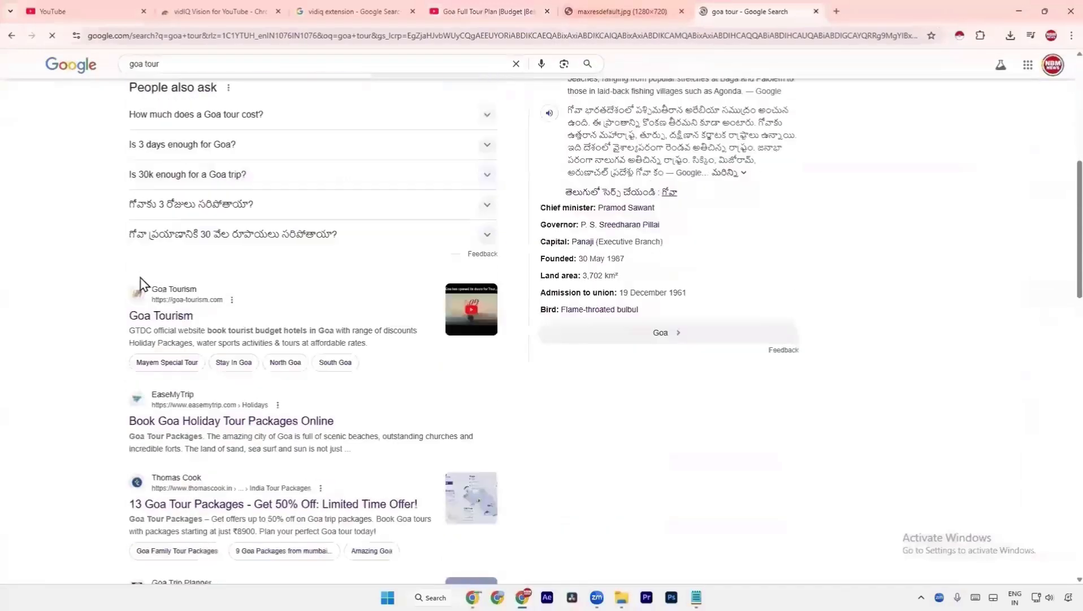
pyautogui.scroll(2, 140, 280)
pyautogui.scroll(-8, 133, 224)
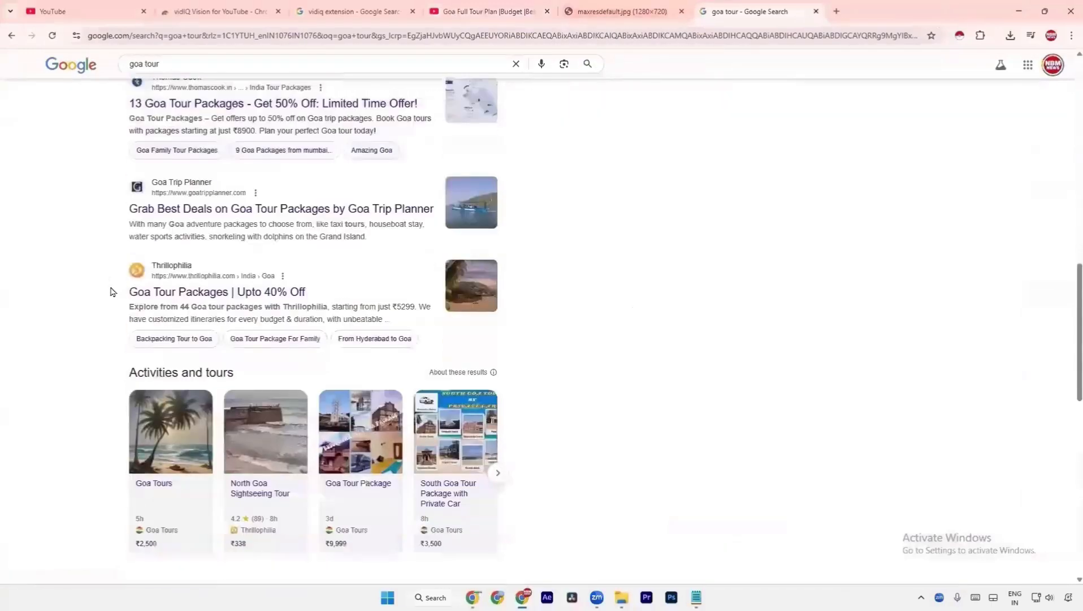
pyautogui.scroll(-9, 110, 292)
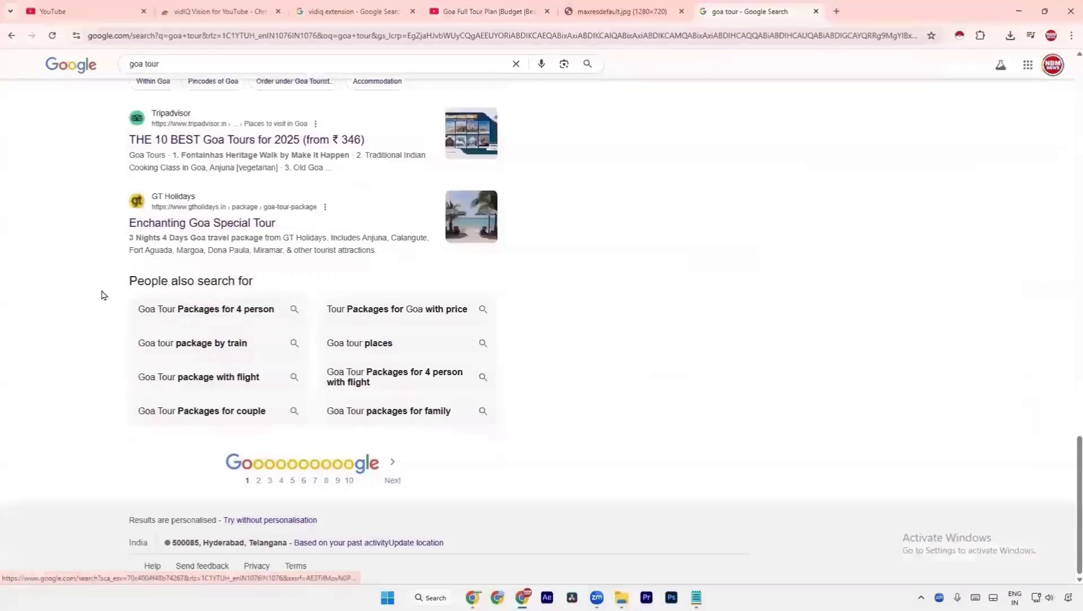
pyautogui.scroll(1, 143, 284)
pyautogui.scroll(15, 142, 284)
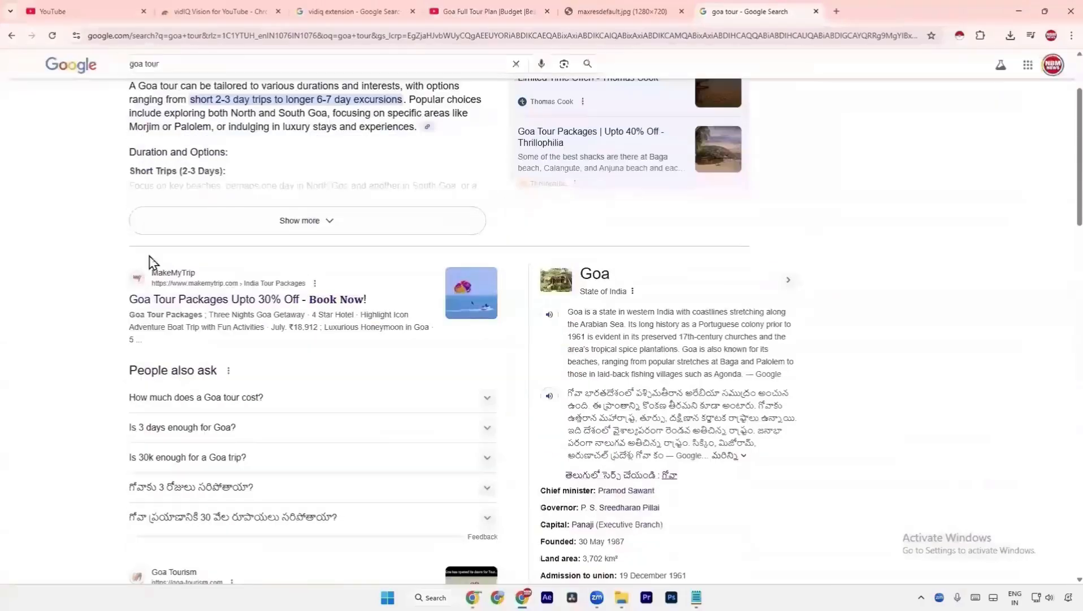
pyautogui.scroll(-2, 149, 256)
pyautogui.scroll(-20, 115, 171)
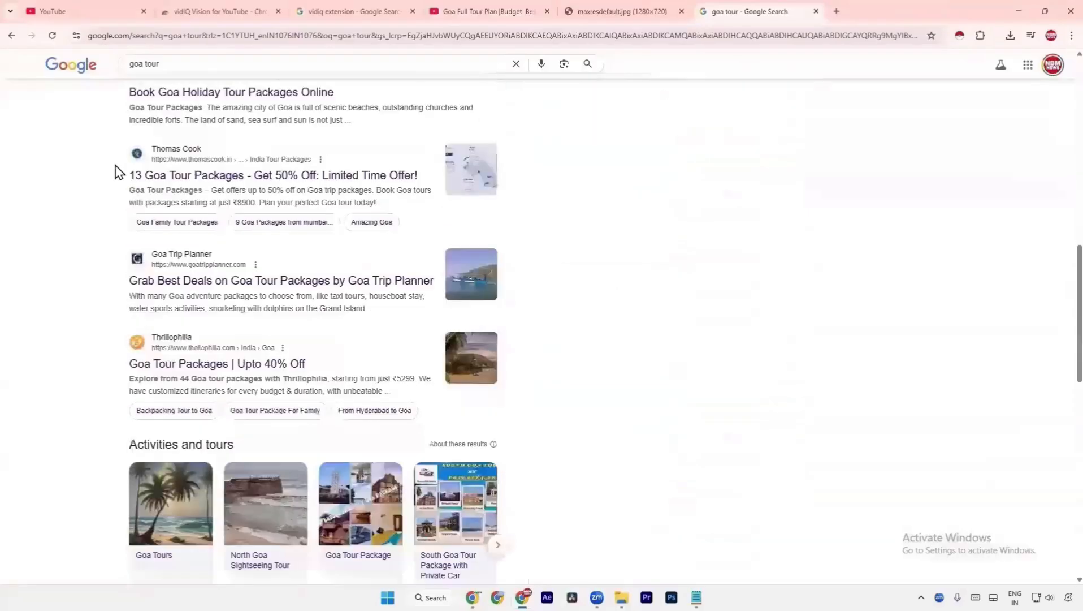
pyautogui.scroll(-5, 116, 171)
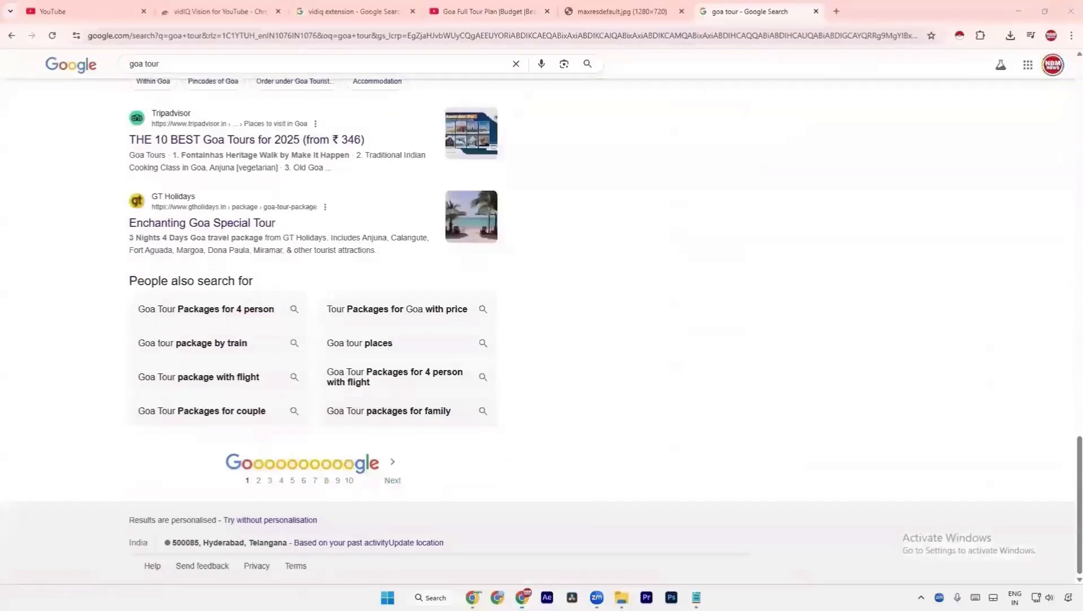
pyautogui.click(696, 597)
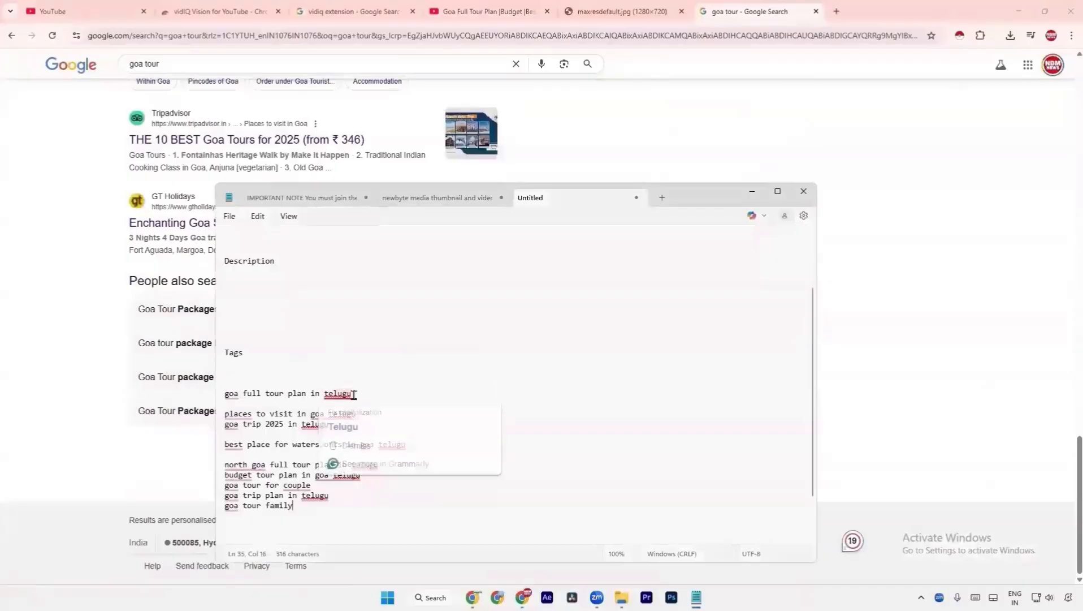
pyautogui.click(150, 444)
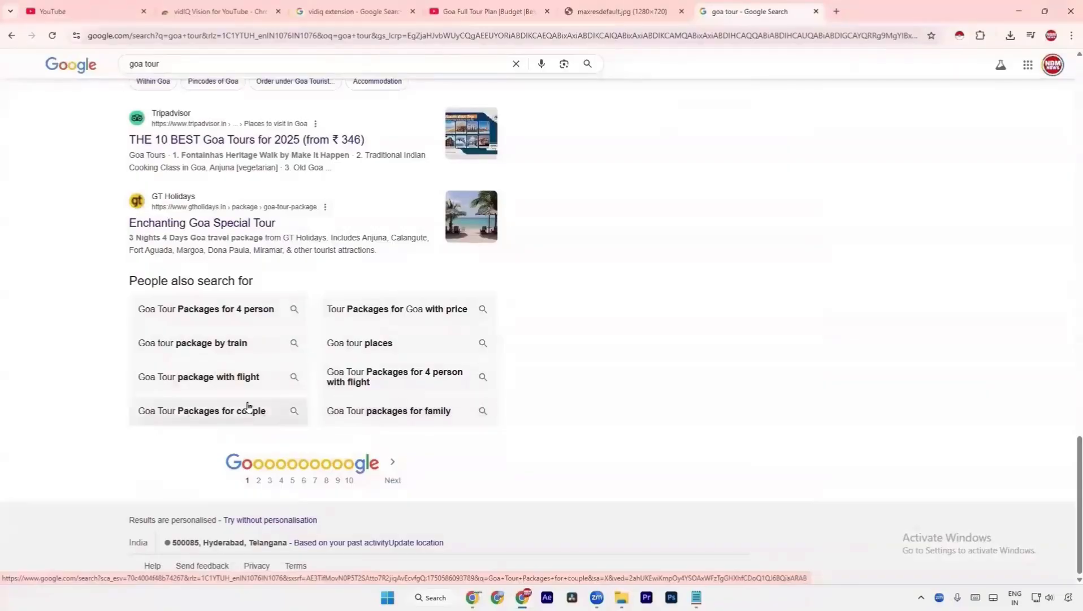
# - Return to the "Goa Full Tour Plan" YouTube video and examine its description, from the hashtags and topic list to the "ignore tags" keywords
pyautogui.click(459, 9)
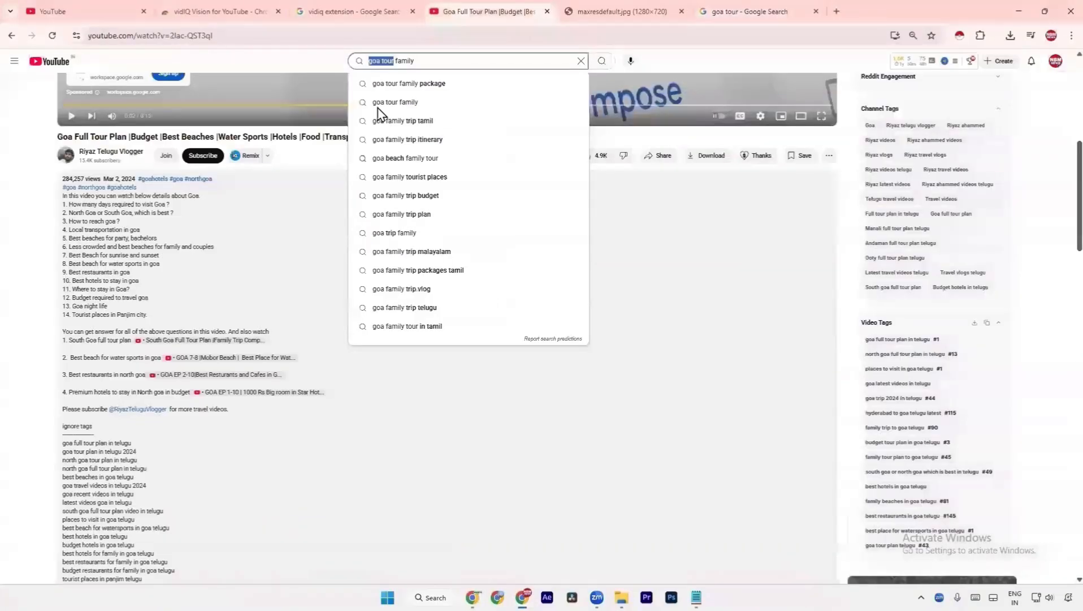
pyautogui.click(244, 276)
pyautogui.scroll(-3, 255, 317)
pyautogui.scroll(-2, 254, 340)
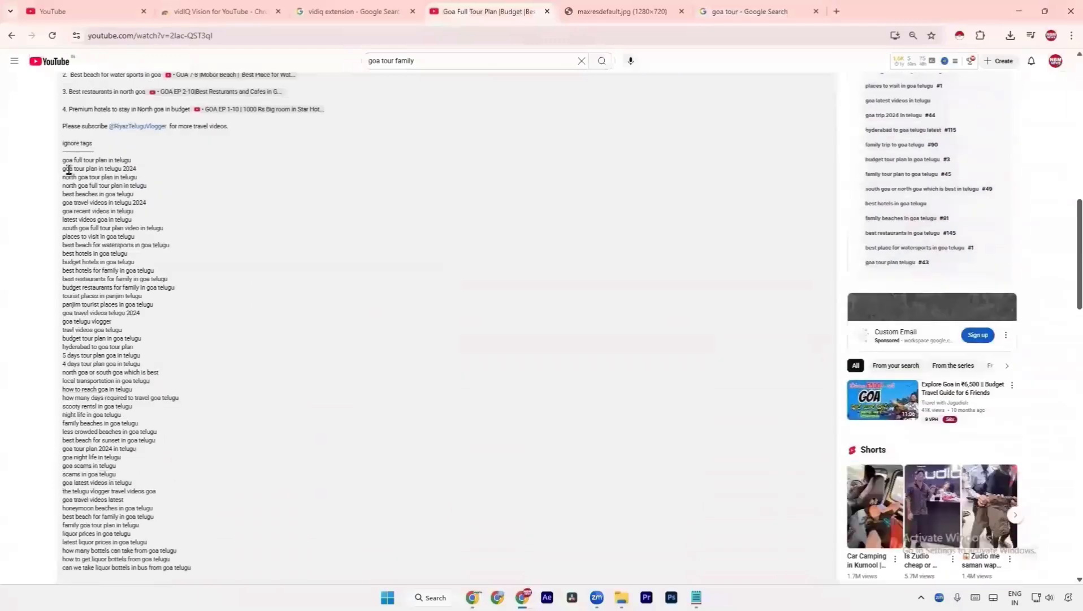
pyautogui.scroll(-2, 108, 298)
pyautogui.scroll(2, 107, 299)
pyautogui.scroll(-1, 109, 305)
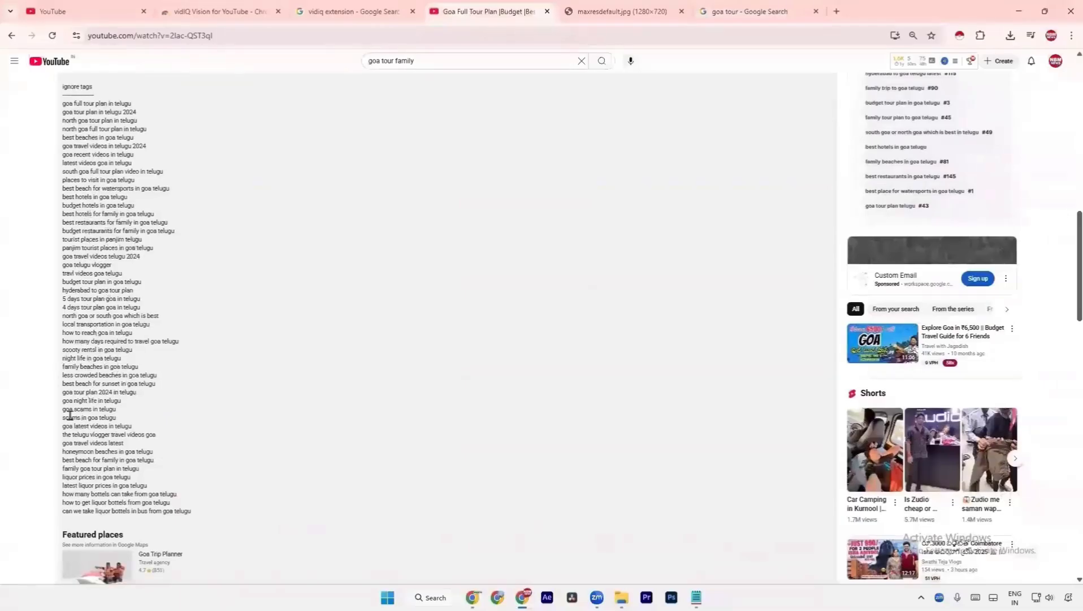
pyautogui.scroll(6, 109, 419)
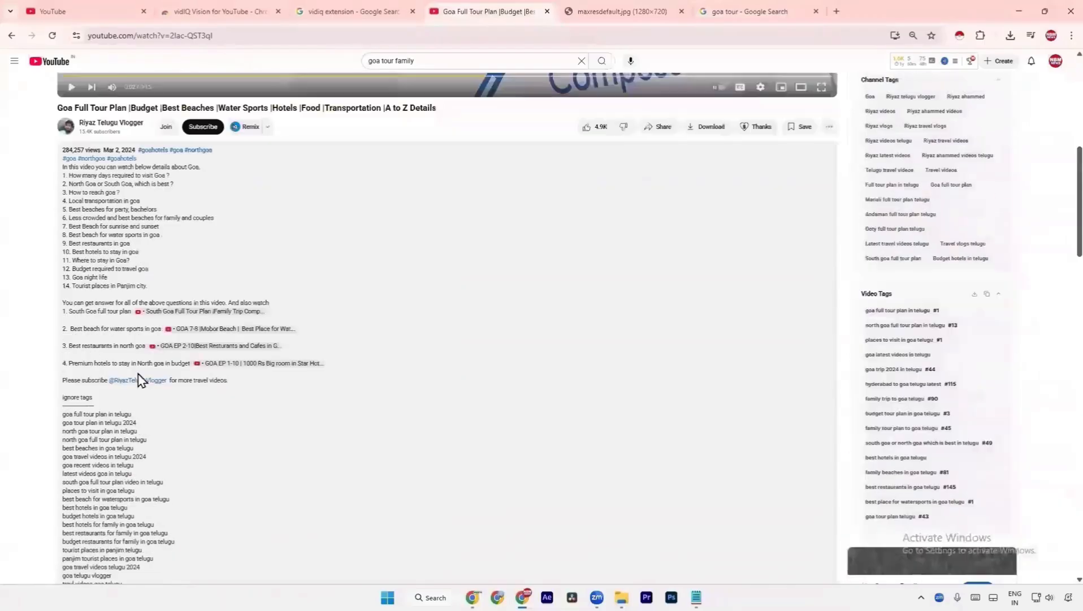
pyautogui.scroll(-3, 212, 340)
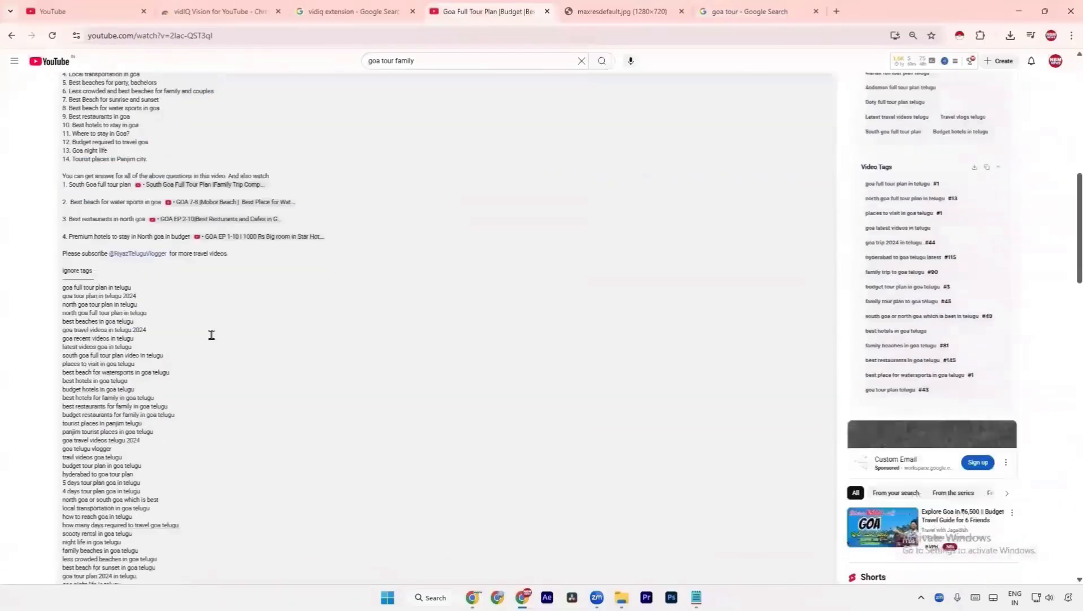
pyautogui.scroll(4, 211, 338)
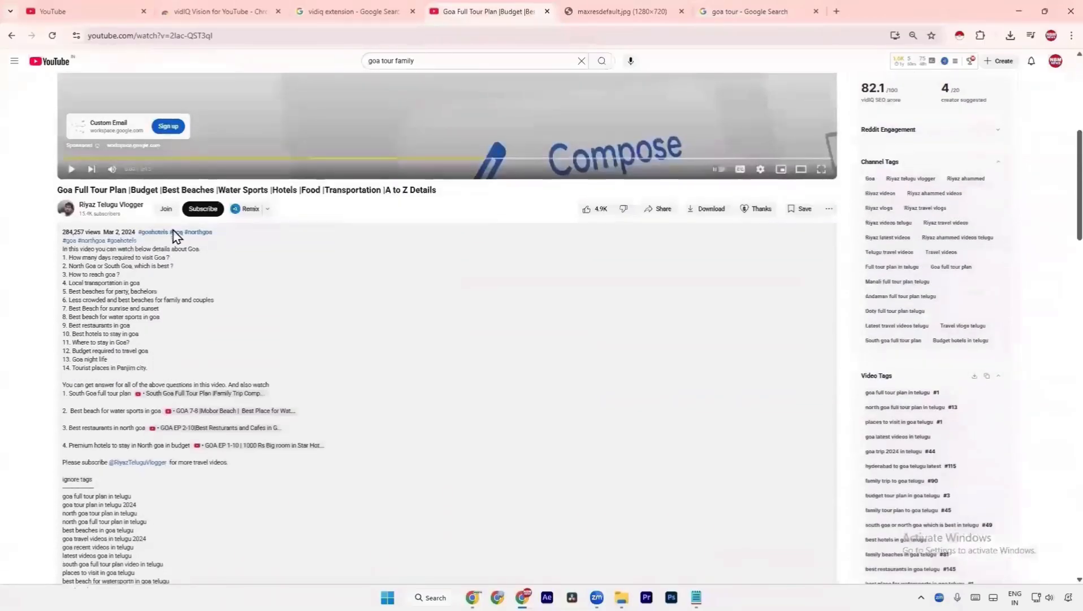
pyautogui.scroll(-3, 156, 377)
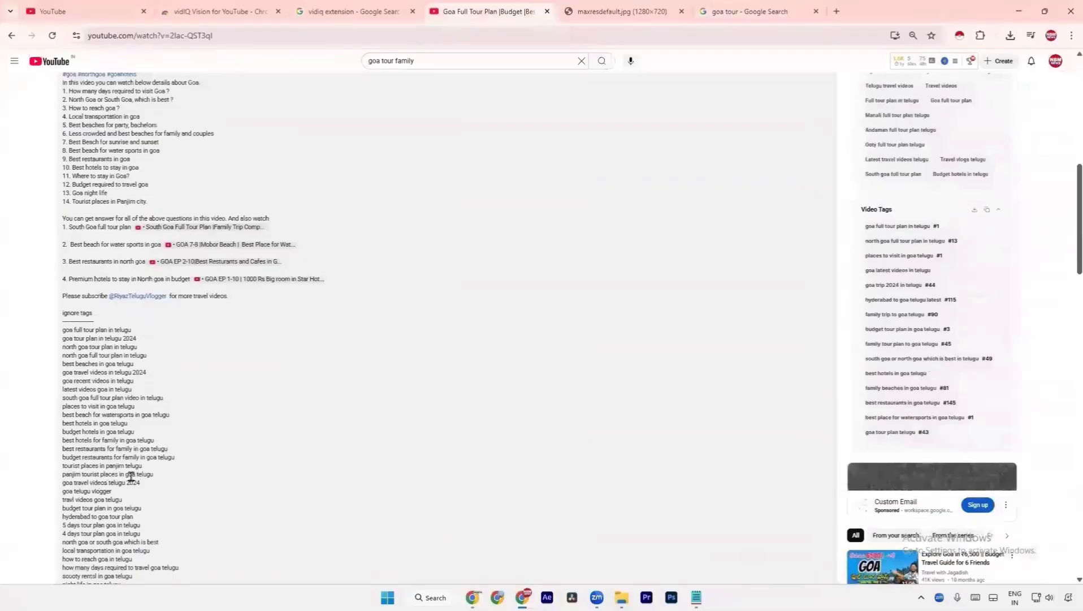
pyautogui.scroll(-1, 157, 485)
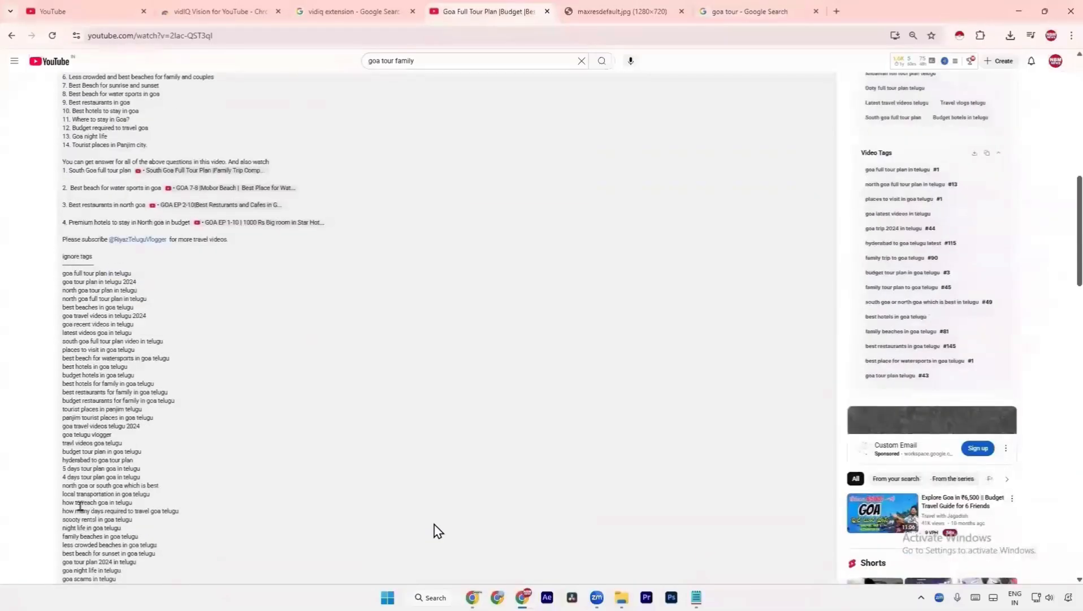
pyautogui.scroll(4, 109, 518)
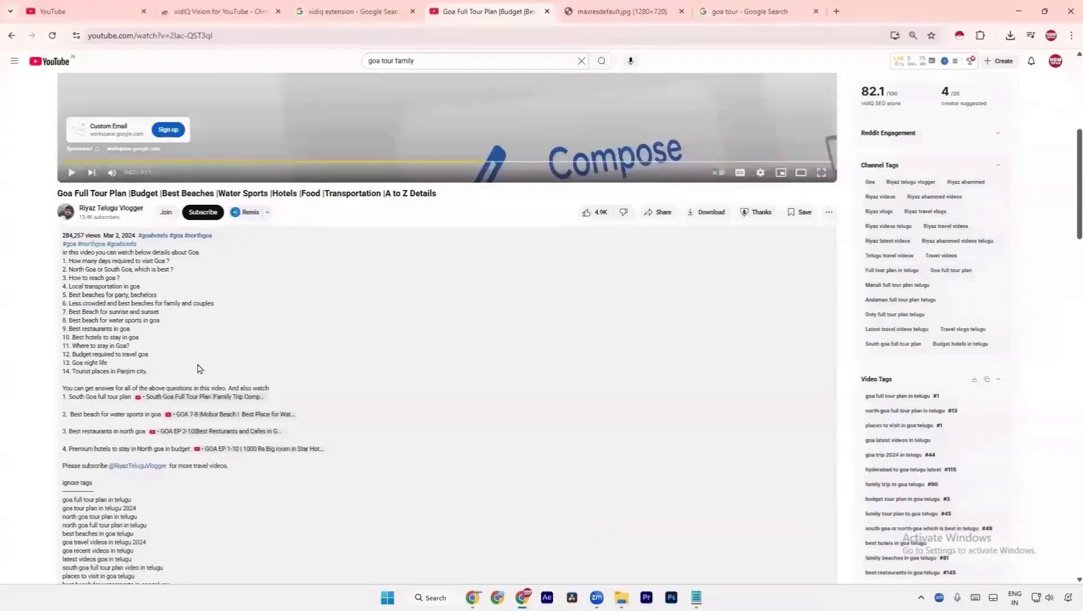
pyautogui.scroll(-2, 199, 368)
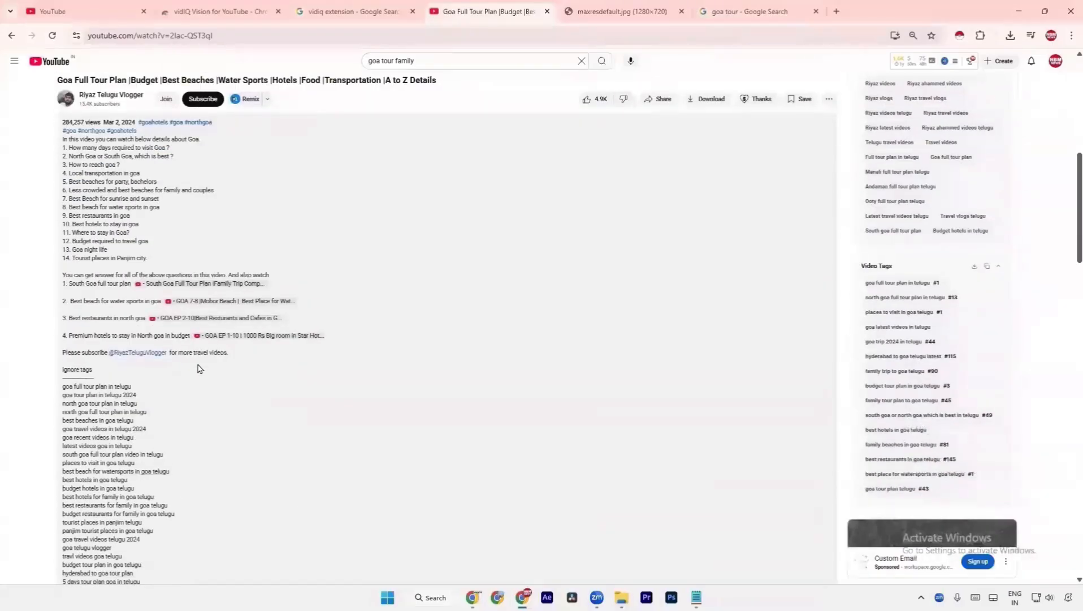
pyautogui.scroll(-1, 199, 368)
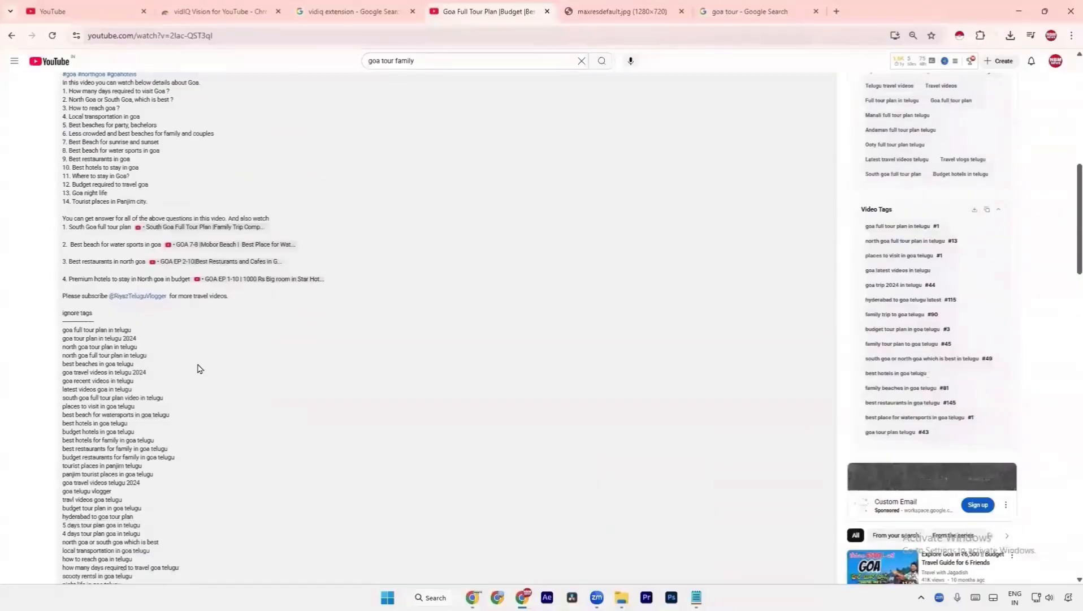
# - Search YouTube for "goa tour package price", picked from the suggestions for the "goa tour" search text
pyautogui.scroll(-1, 240, 351)
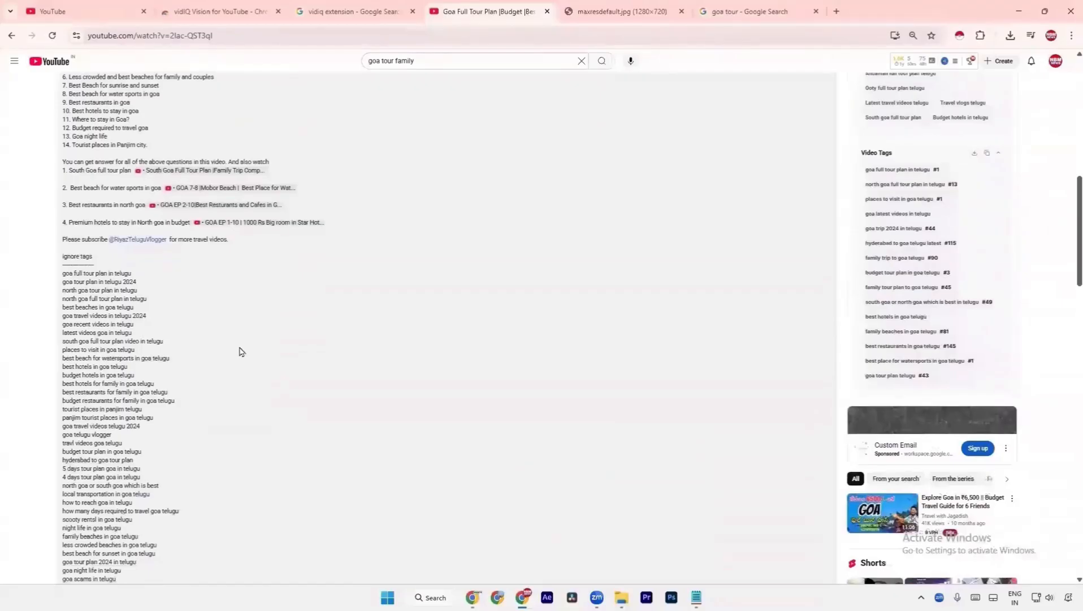
pyautogui.scroll(5, 239, 351)
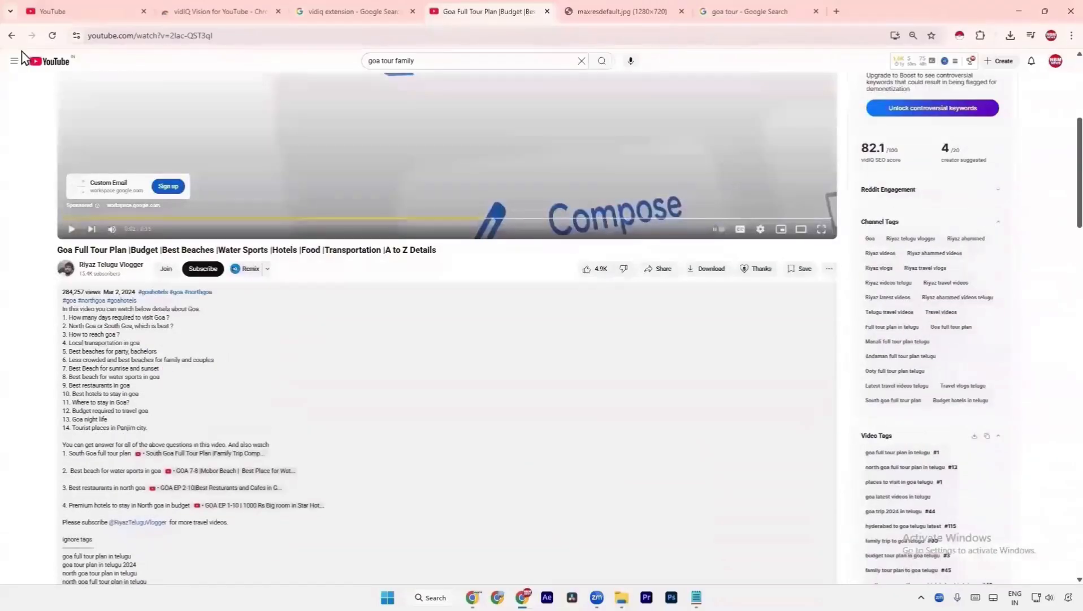
pyautogui.click(435, 62)
pyautogui.doubleClick(400, 61)
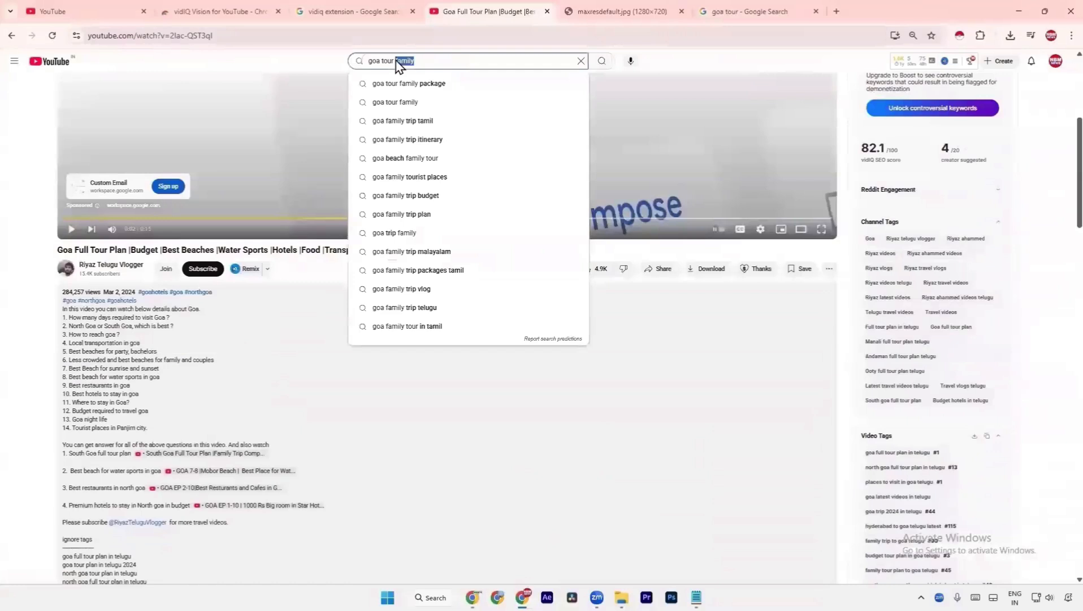
pyautogui.write('p')
pyautogui.click(459, 102)
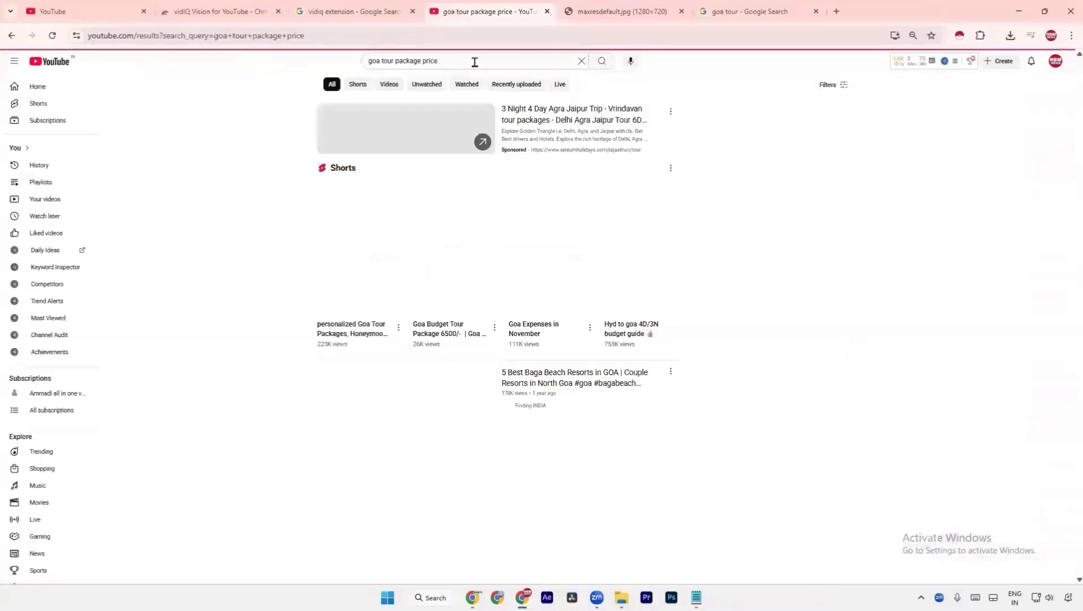
pyautogui.click(415, 61)
pyautogui.moveTo(415, 60); pyautogui.dragTo(395, 60)
pyautogui.press('BackSpace')
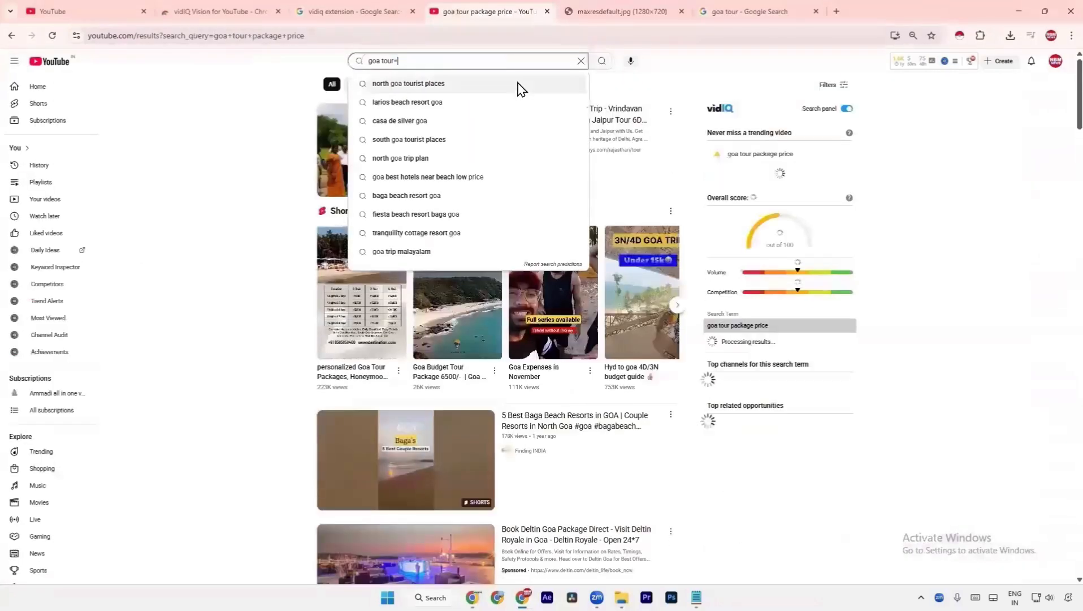
pyautogui.click(518, 84)
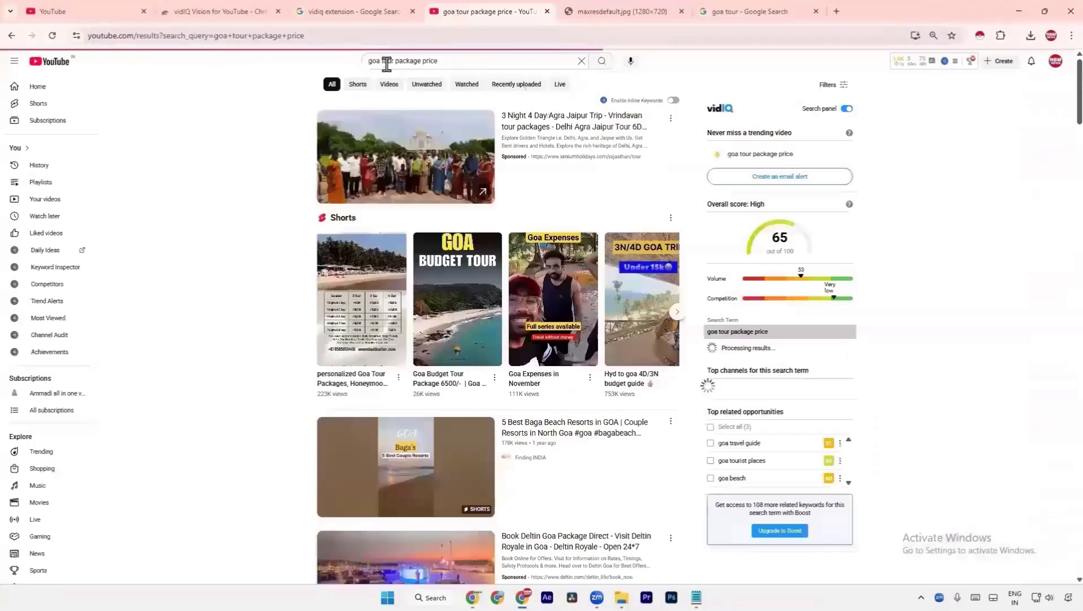
# - Replace the YouTube search text with "goa tour", run the search and look through the video results
pyautogui.click(395, 61)
pyautogui.hotkey('ctrl', 'shift', 'Left')
pyautogui.hotkey('ctrl', 'shift', 'Left')
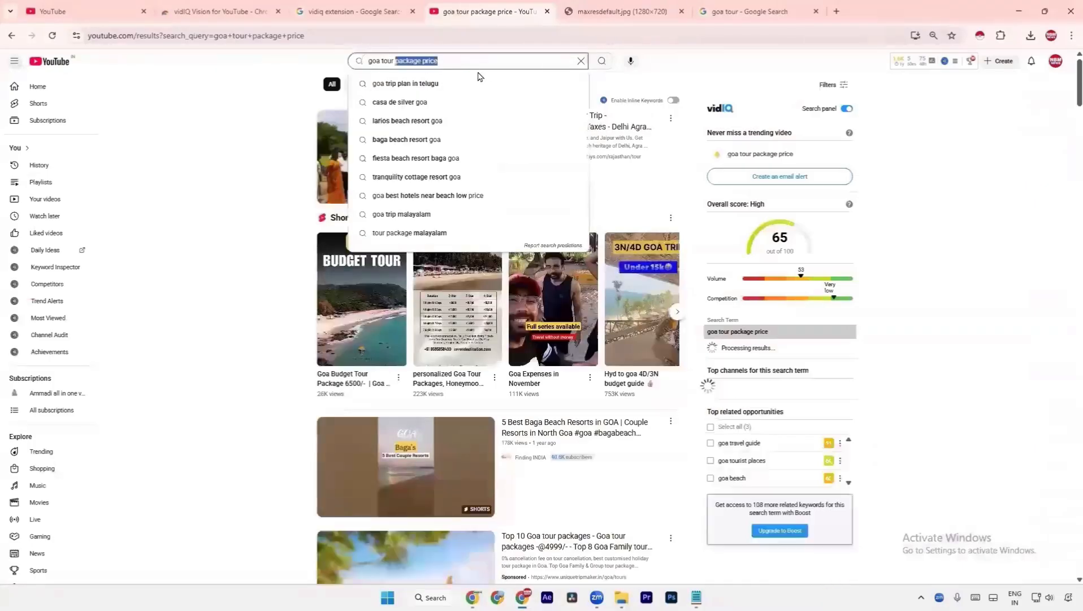
pyautogui.hotkey('ctrl', 'shift', 'Left')
pyautogui.hotkey('ctrl', 'shift', 'Left')
pyautogui.write('goa tour')
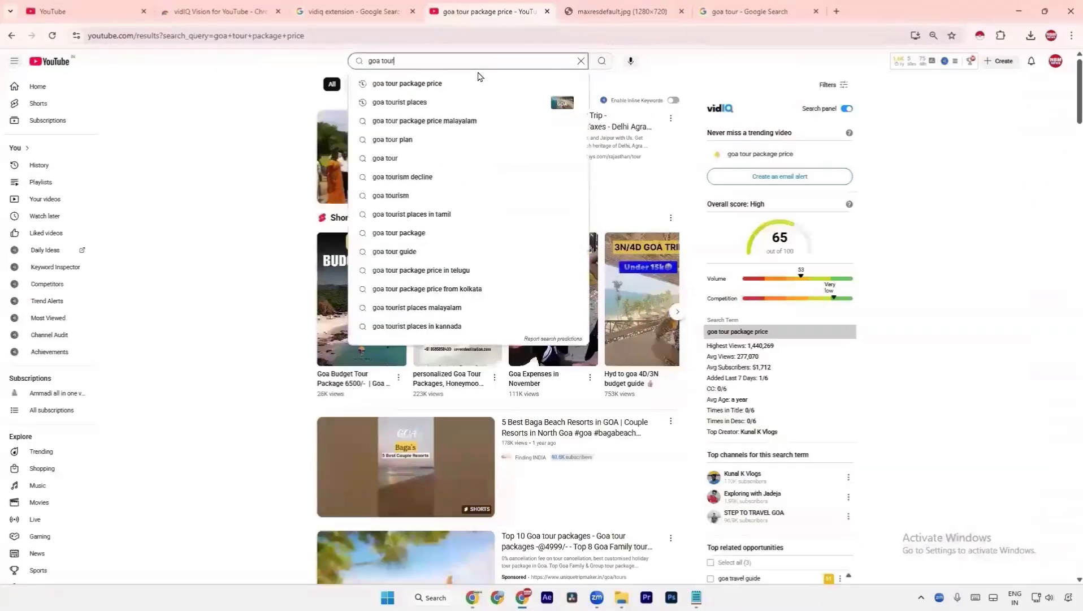
pyautogui.press('Return')
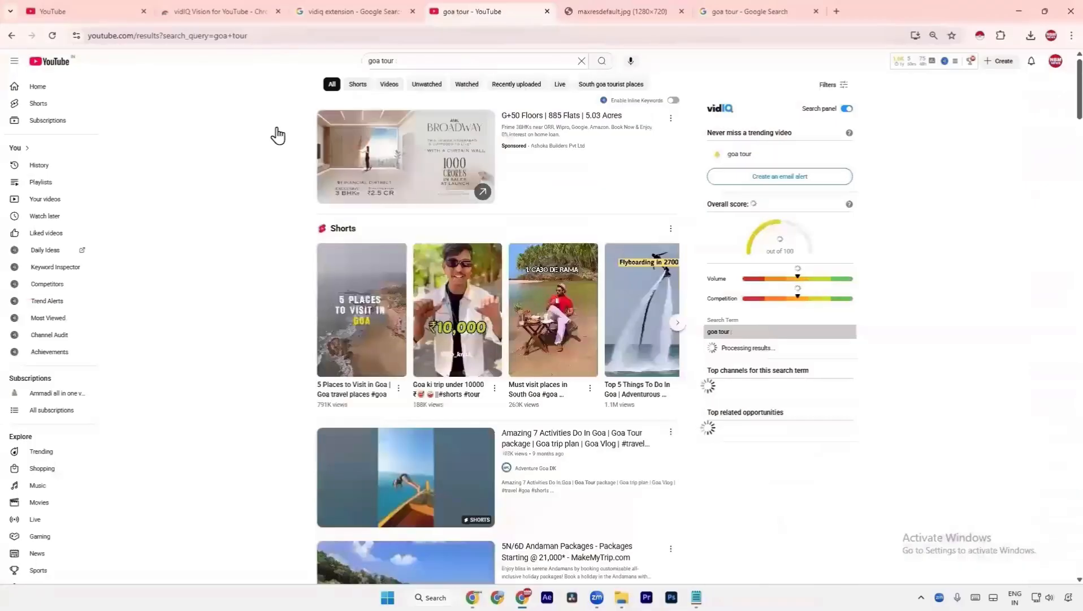
pyautogui.scroll(-4, 217, 231)
pyautogui.scroll(-15, 225, 233)
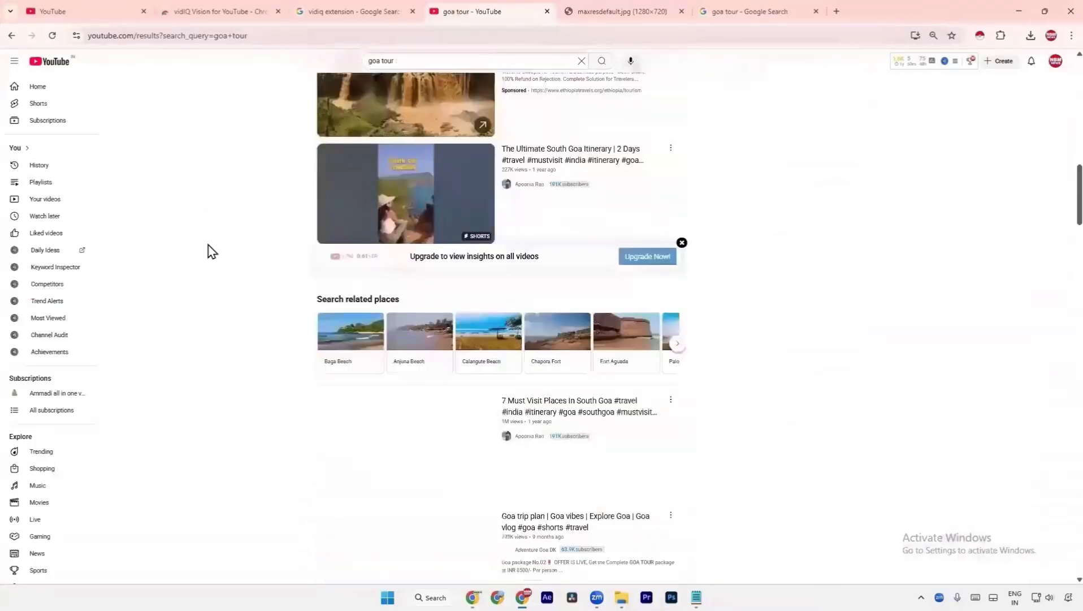
pyautogui.scroll(-13, 217, 249)
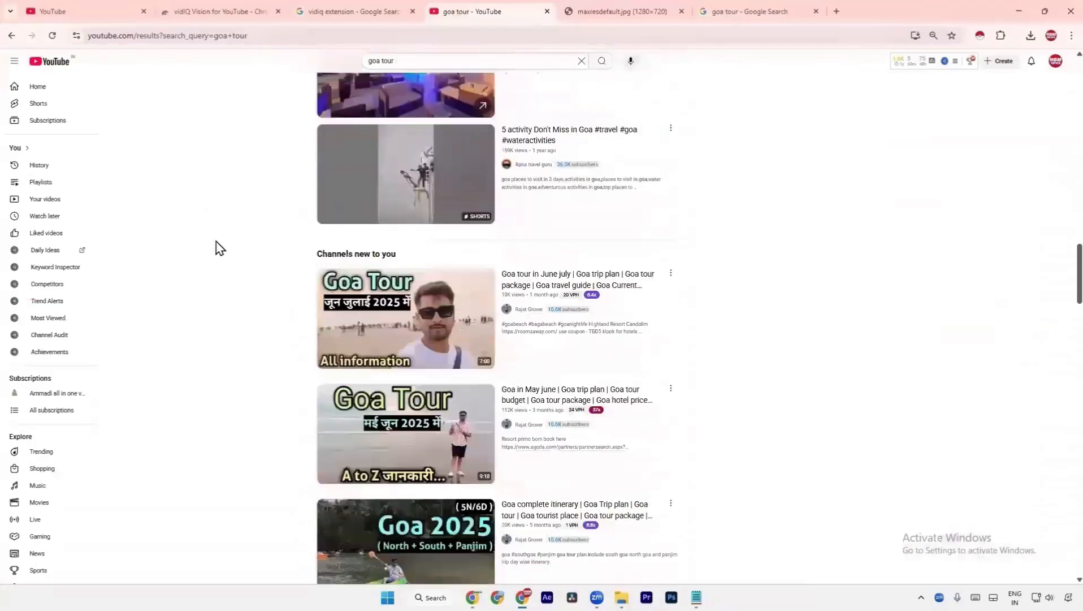
# - Extend the YouTube search to the suggested "goa tour telugu" and look through its vidIQ scores and video results
pyautogui.click(426, 62)
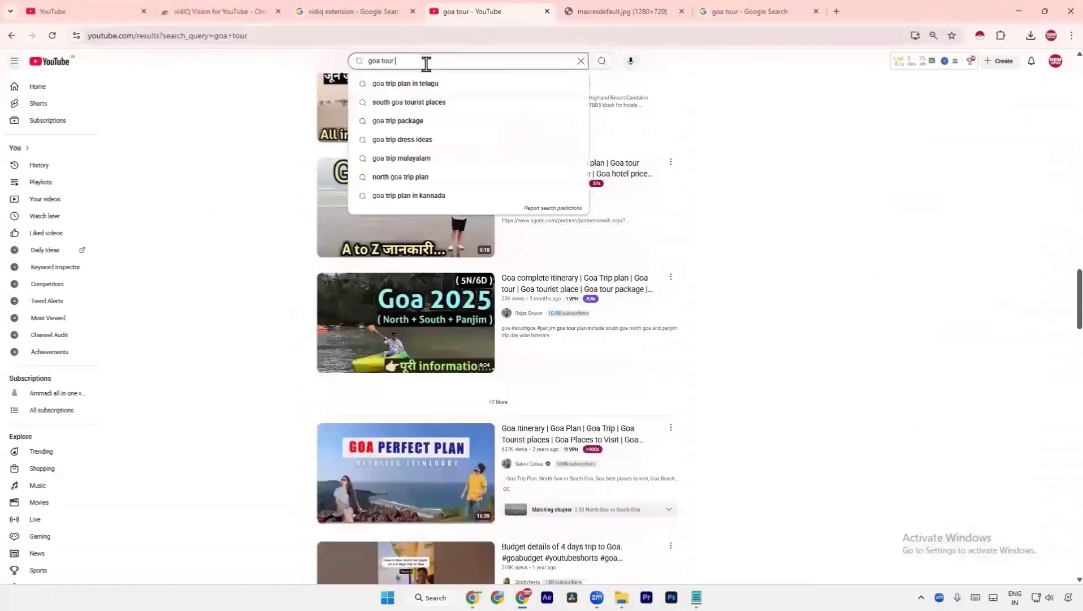
pyautogui.write('y')
pyautogui.press('BackSpace')
pyautogui.write('t')
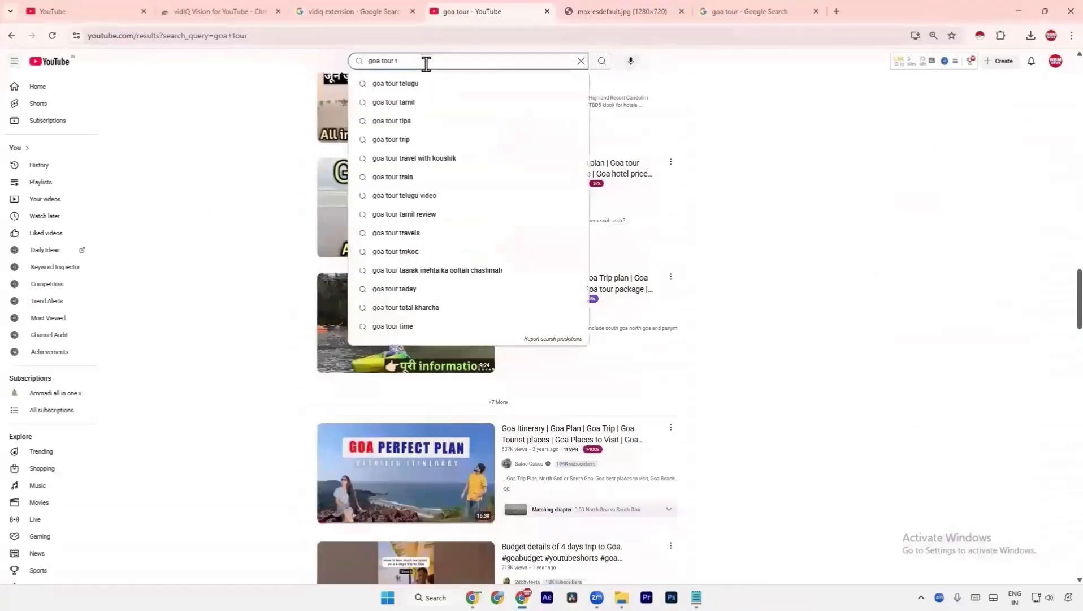
pyautogui.press('Down')
pyautogui.press('Return')
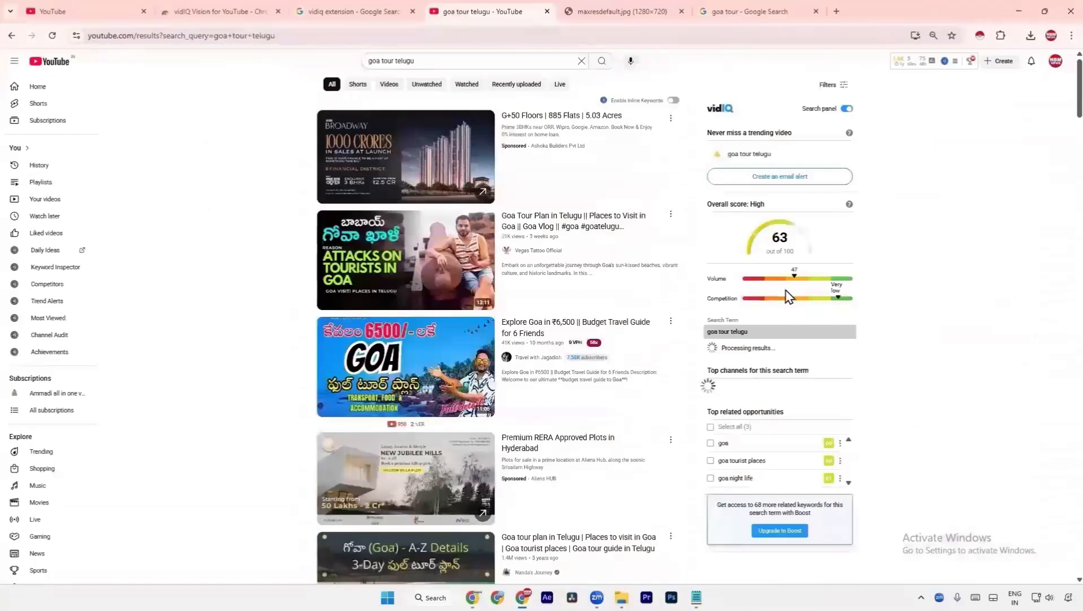
pyautogui.scroll(-1, 283, 265)
pyautogui.scroll(-4, 285, 266)
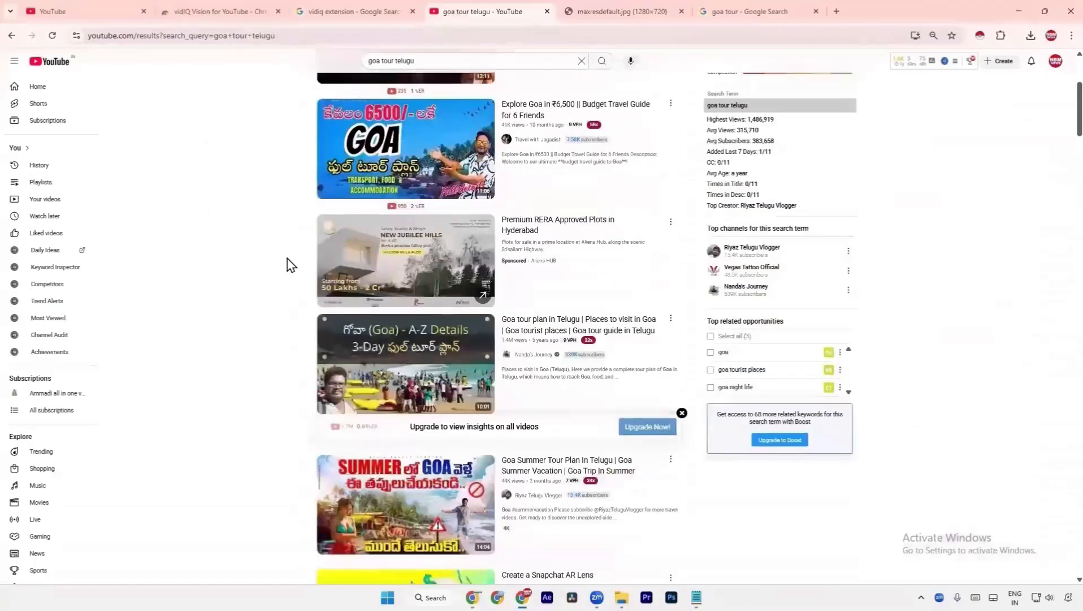
pyautogui.scroll(-2, 285, 350)
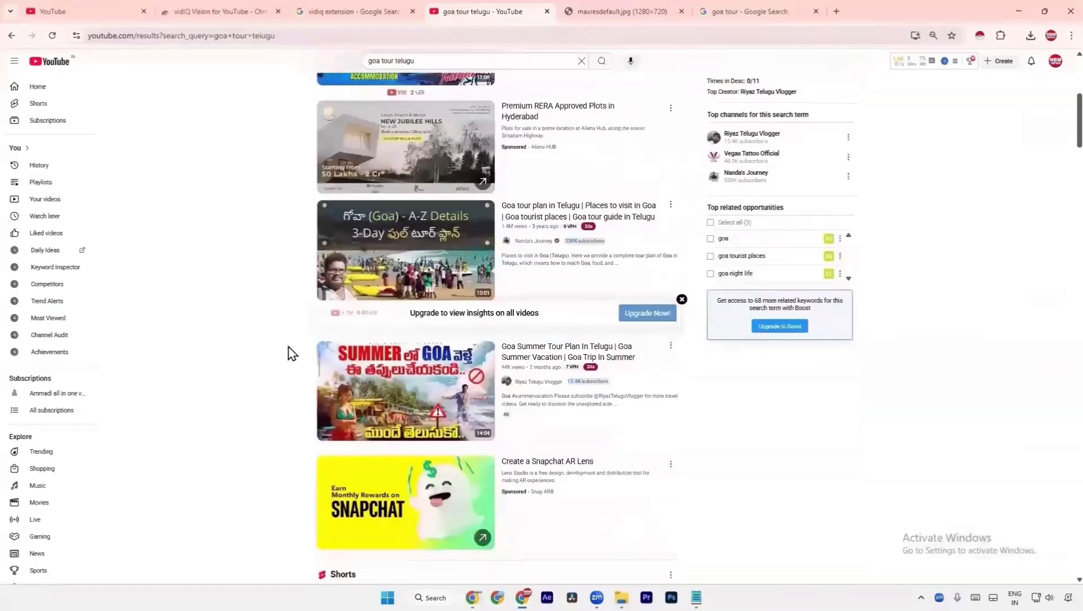
pyautogui.scroll(-9, 290, 353)
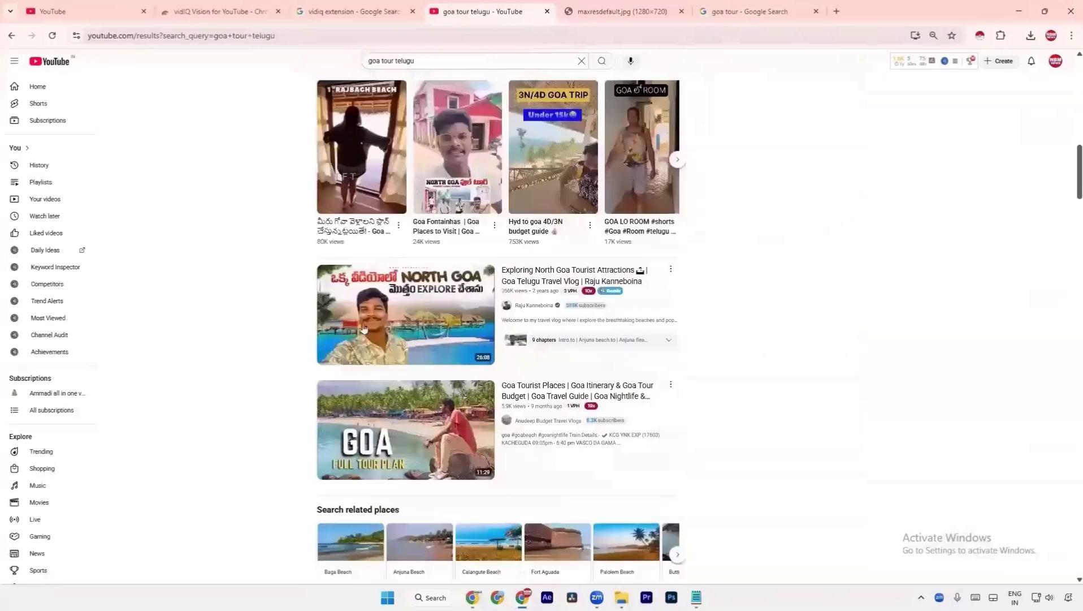
# - Open the "Exploring North Goa Tourist Attractions" video, expand its description and examine its hashtags and vidIQ video tags
pyautogui.moveTo(456, 330)
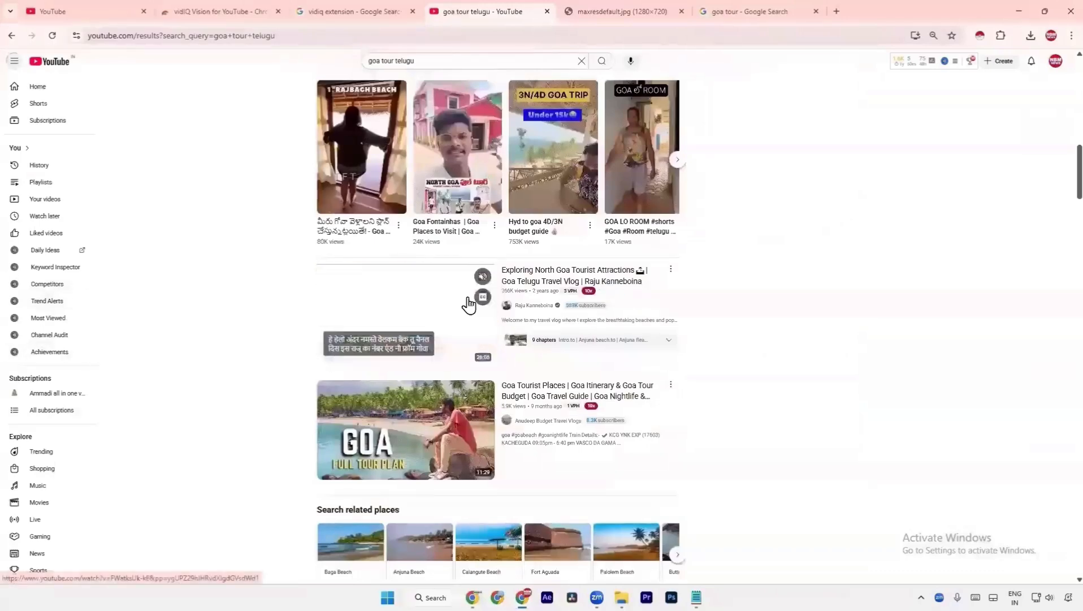
pyautogui.click(455, 311)
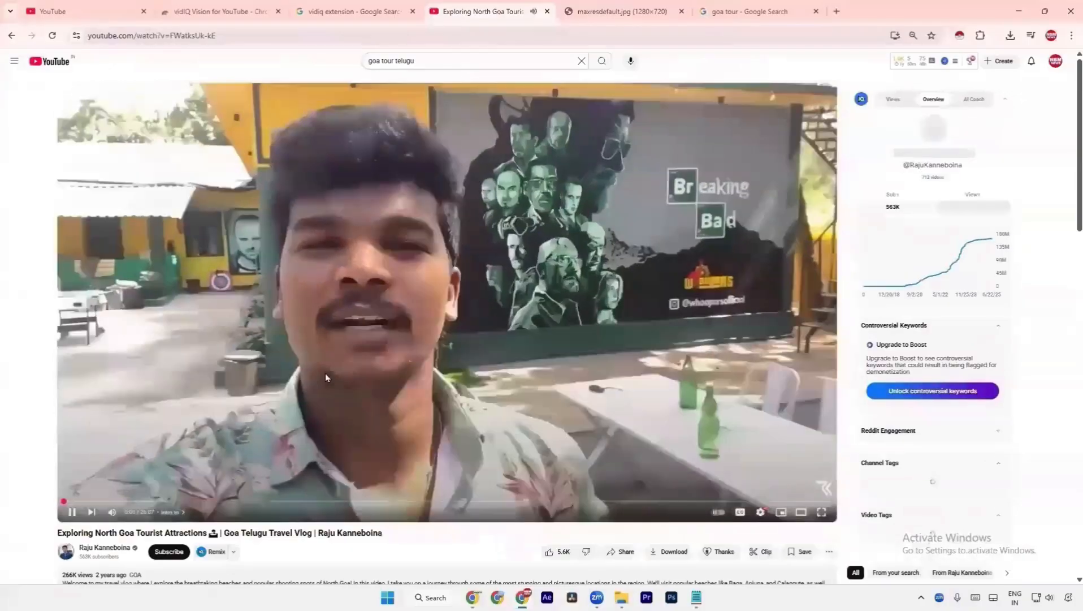
pyautogui.scroll(-4, 97, 478)
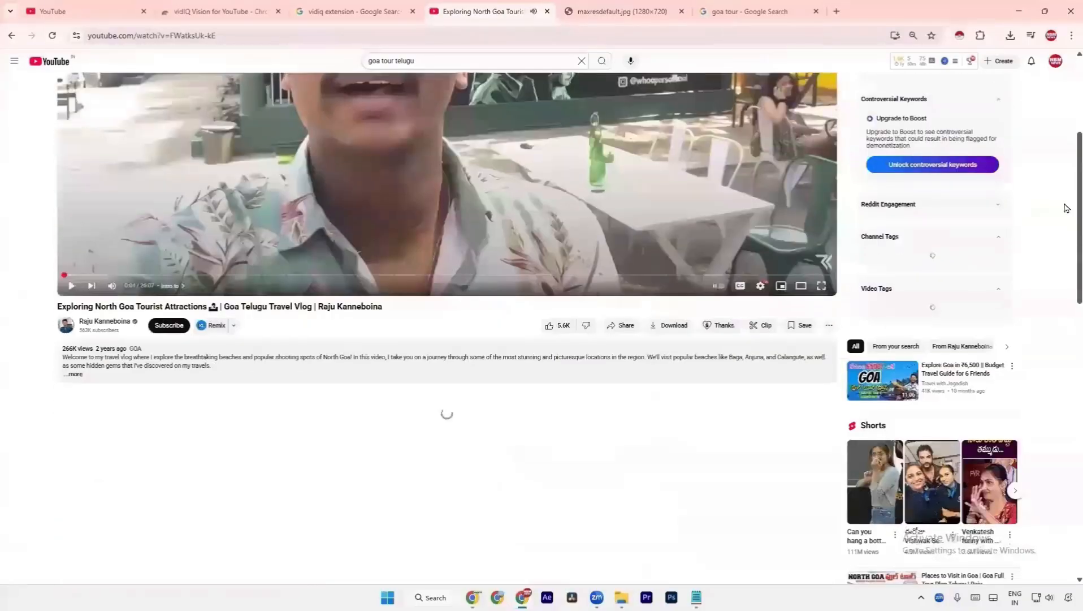
pyautogui.click(723, 377)
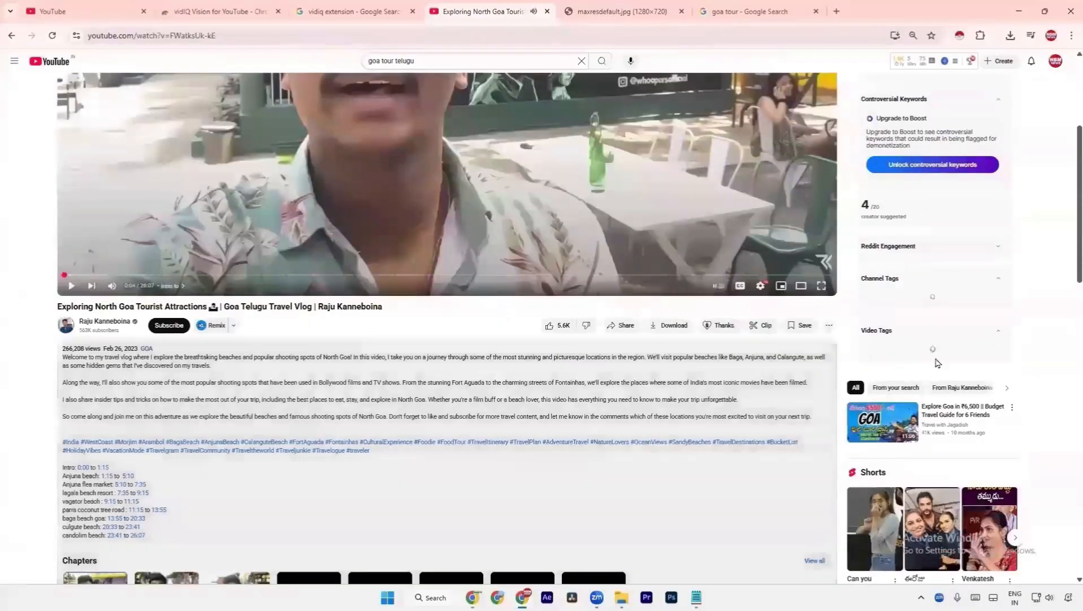
pyautogui.scroll(-2, 730, 339)
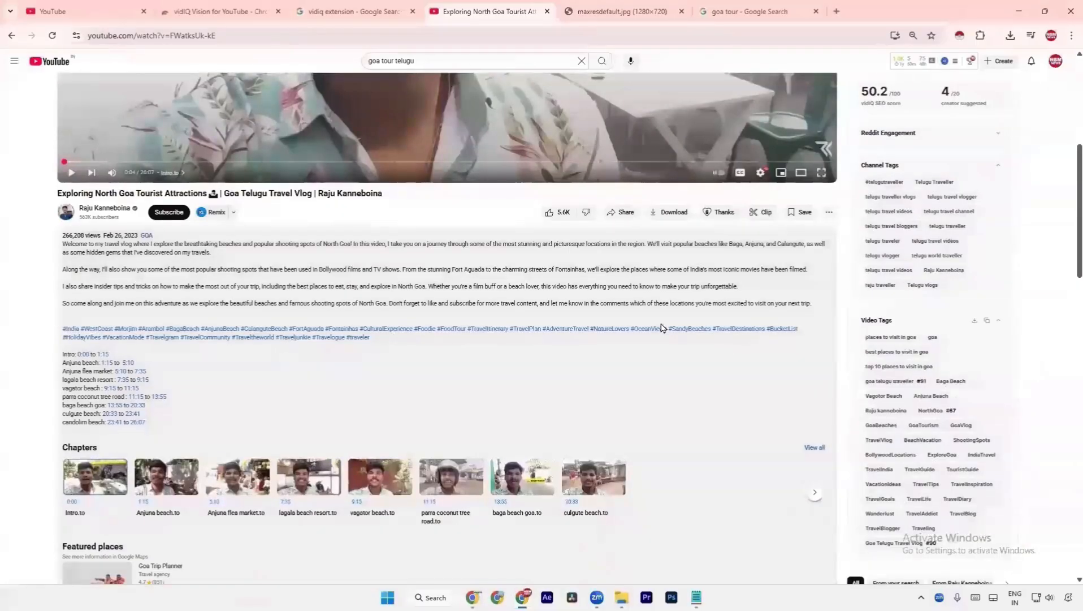
pyautogui.scroll(-2, 662, 328)
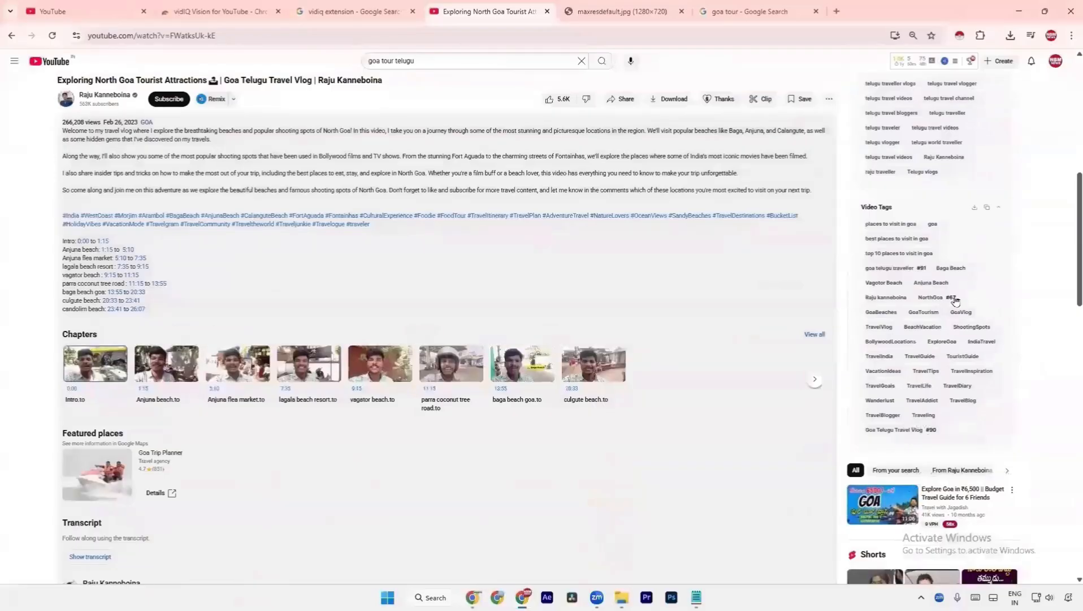
# - Inspect the video tag "top 10 places to visit in goa" in vidIQ's Keyword Inspector and add it to the end of the Notepad tag list
pyautogui.click(900, 253)
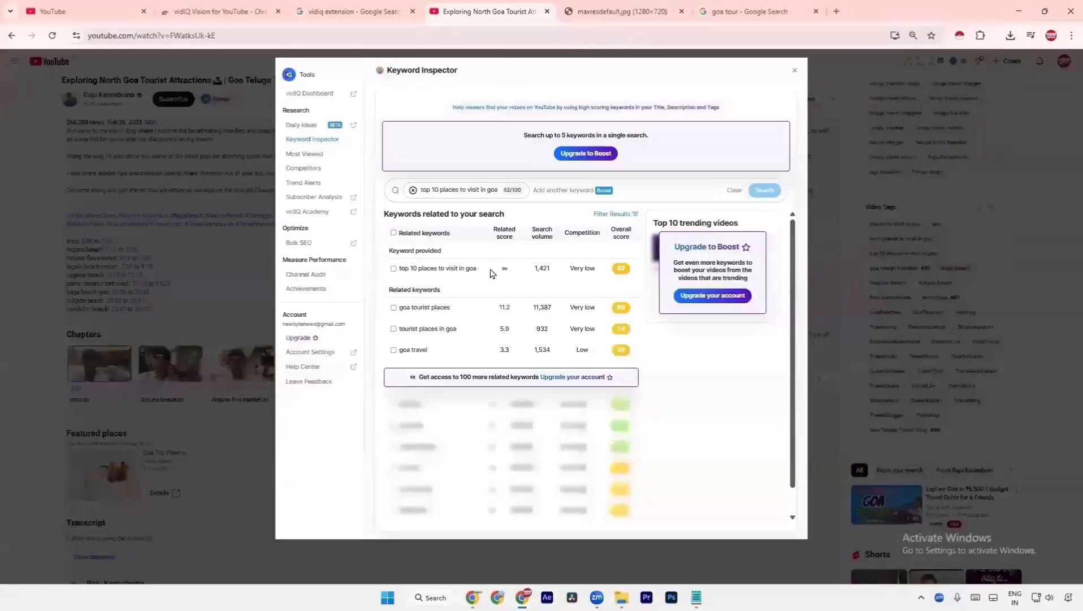
pyautogui.moveTo(479, 271); pyautogui.dragTo(397, 270)
pyautogui.hotkey('ctrl', 'c')
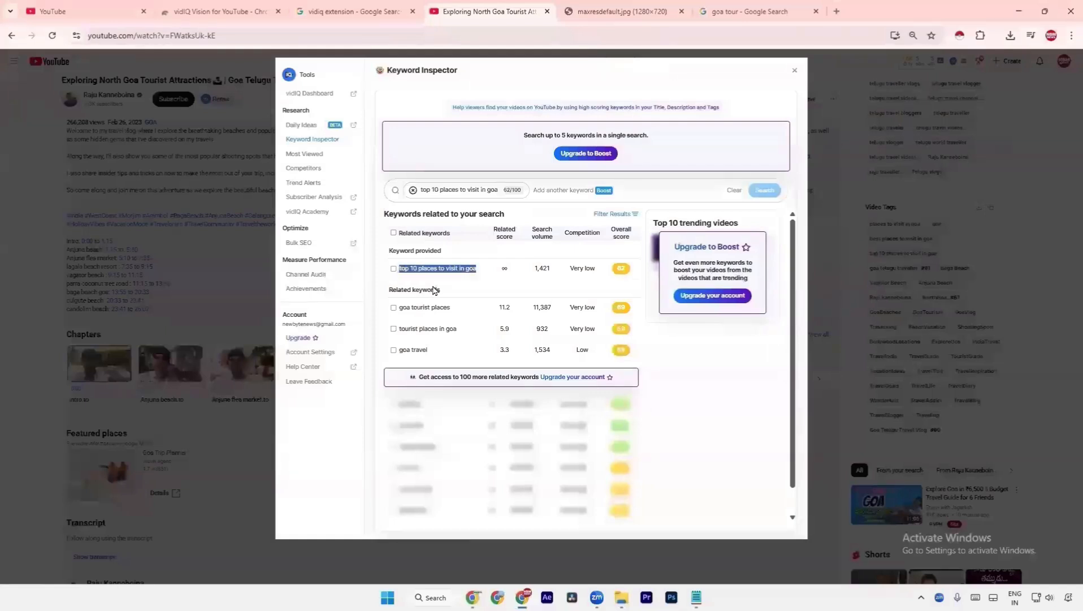
pyautogui.hotkey('alt', 'Tab')
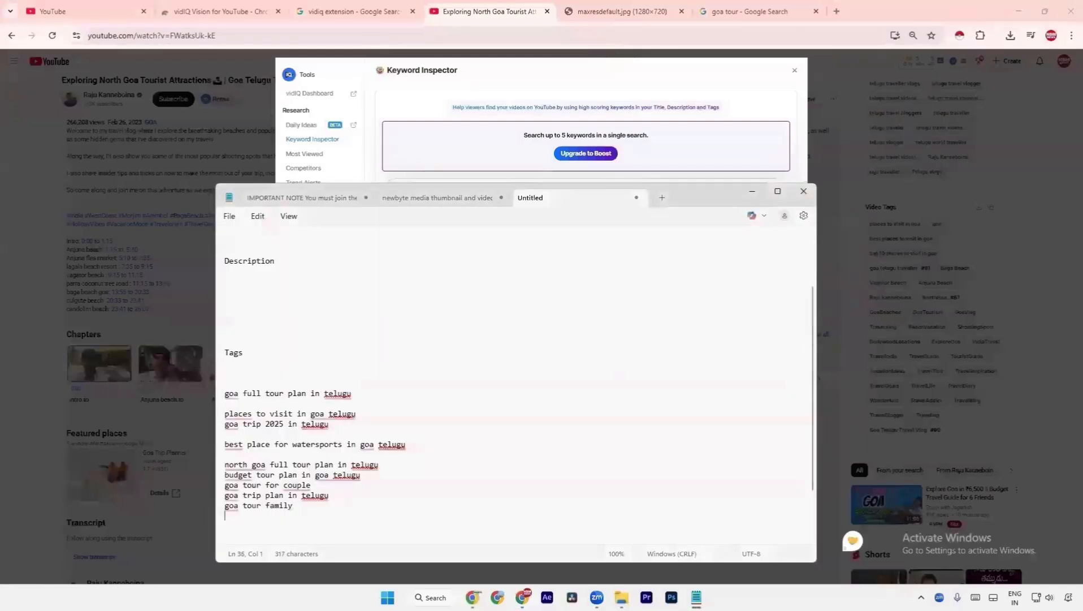
pyautogui.hotkey('ctrl', 'v')
pyautogui.hotkey('alt', 'Tab')
pyautogui.click(848, 342)
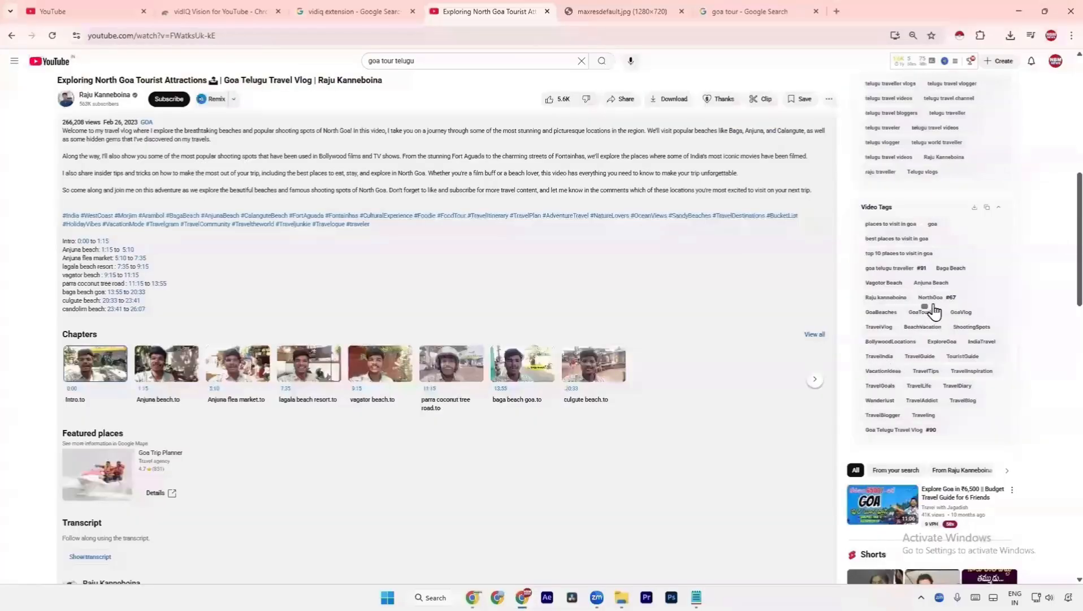
# - Inspect the video tag "NorthGoa" in Keyword Inspector and add "northgoa" to the Notepad tag list after a blank line
pyautogui.hotkey('alt', 'Tab')
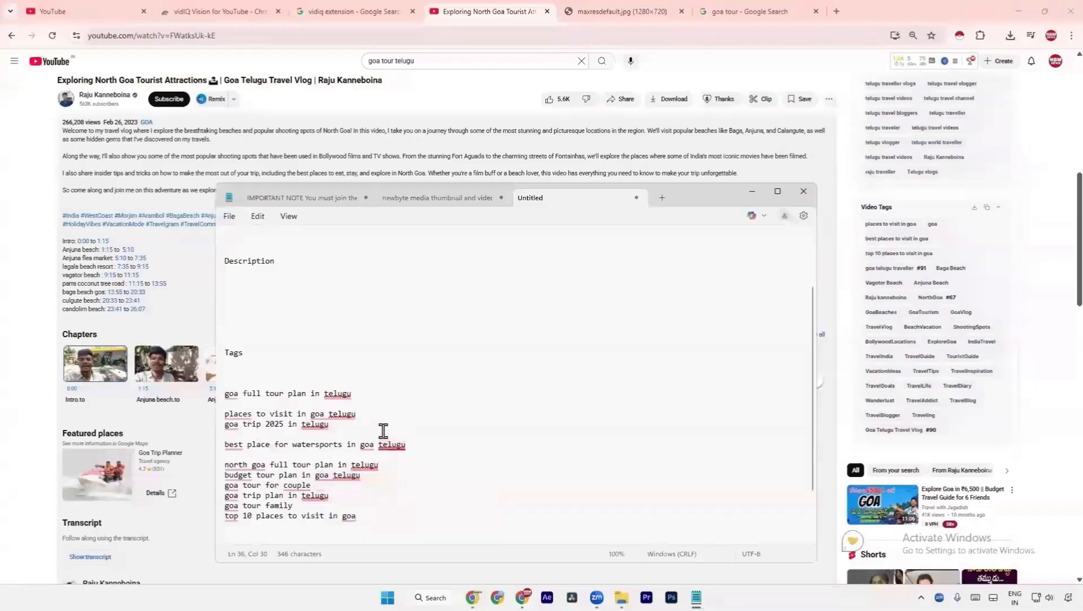
pyautogui.click(1032, 329)
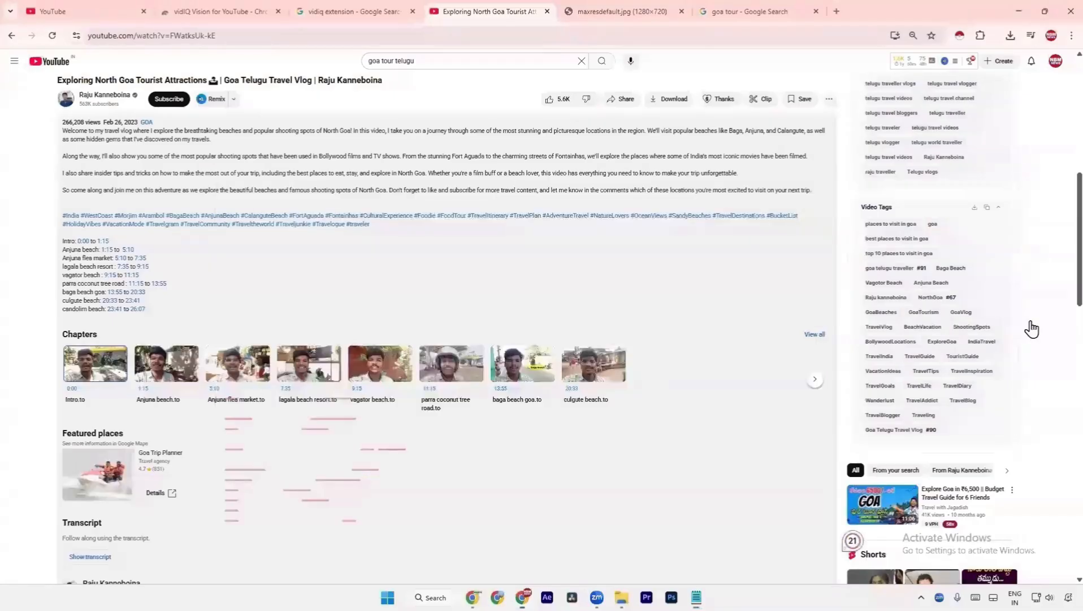
pyautogui.click(933, 297)
pyautogui.moveTo(437, 273); pyautogui.dragTo(398, 270)
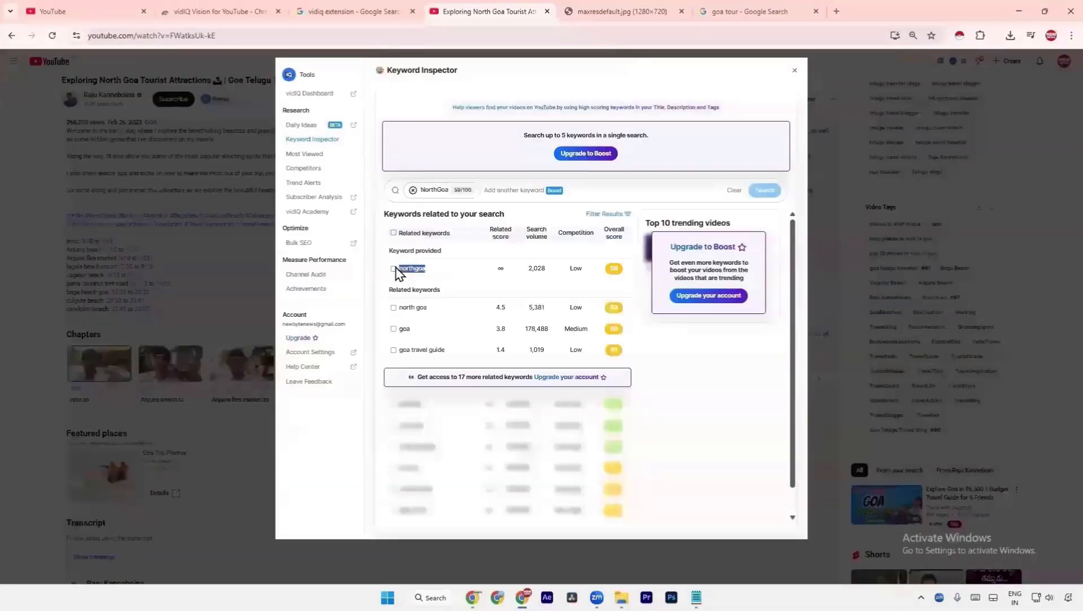
pyautogui.hotkey('ctrl', 'c')
pyautogui.hotkey('alt', 'Tab')
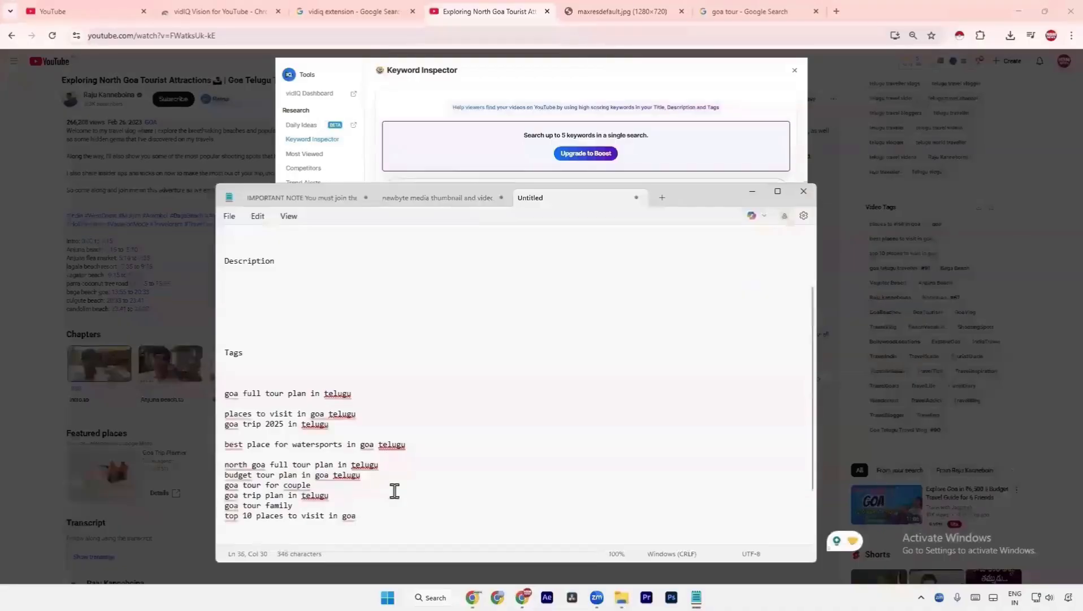
pyautogui.press('Return')
pyautogui.press('Return')
pyautogui.hotkey('ctrl', 'v')
pyautogui.hotkey('alt', 'Tab')
pyautogui.click(883, 454)
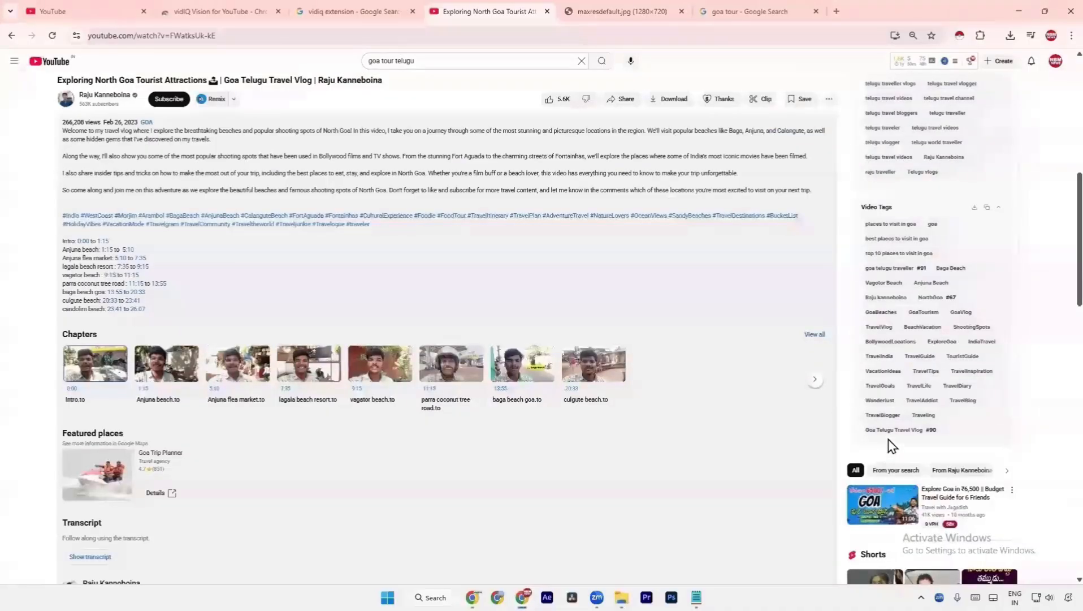
# - Inspect the video tag "Goa Telugu Travel Vlog" in Keyword Inspector and add "goa telugu travel vlog" on a new line ending the Notepad tag list
pyautogui.click(894, 428)
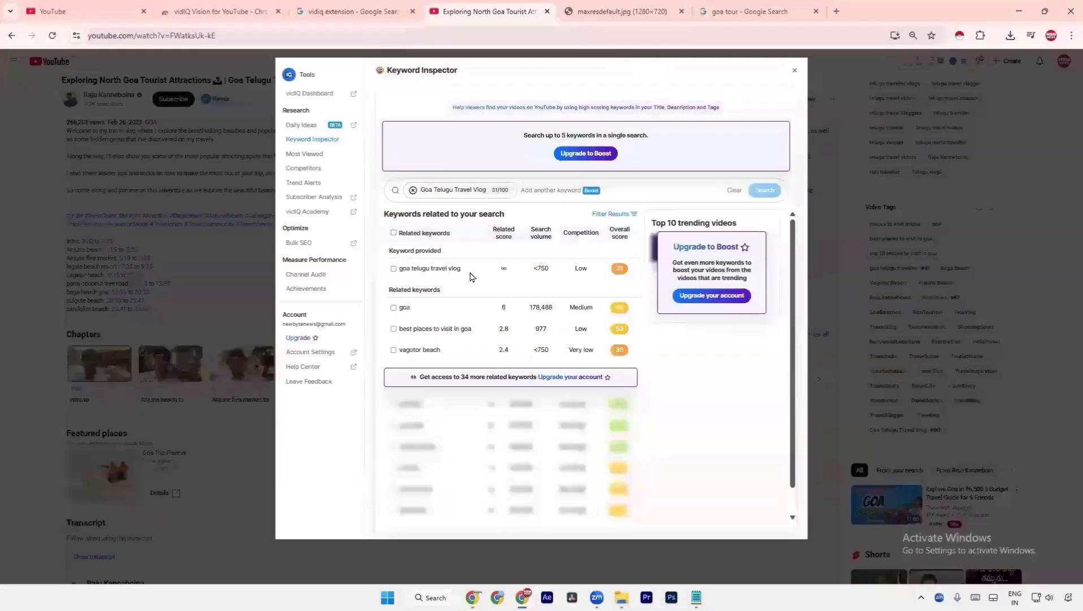
pyautogui.moveTo(479, 273); pyautogui.dragTo(401, 273)
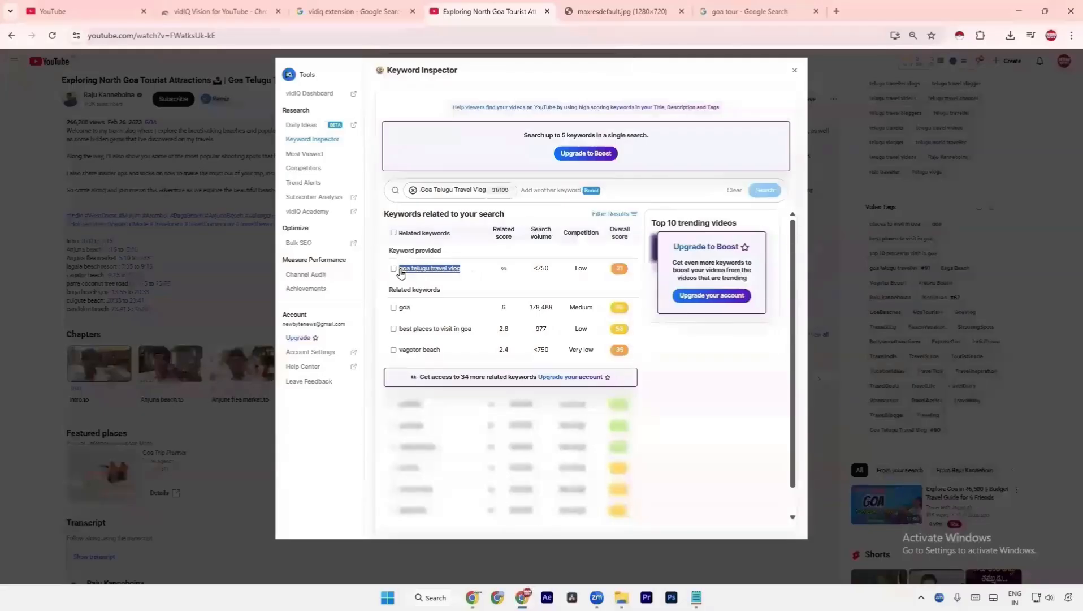
pyautogui.hotkey('ctrl', 'c')
pyautogui.hotkey('alt', 'Tab')
pyautogui.hotkey('ctrl', 'v')
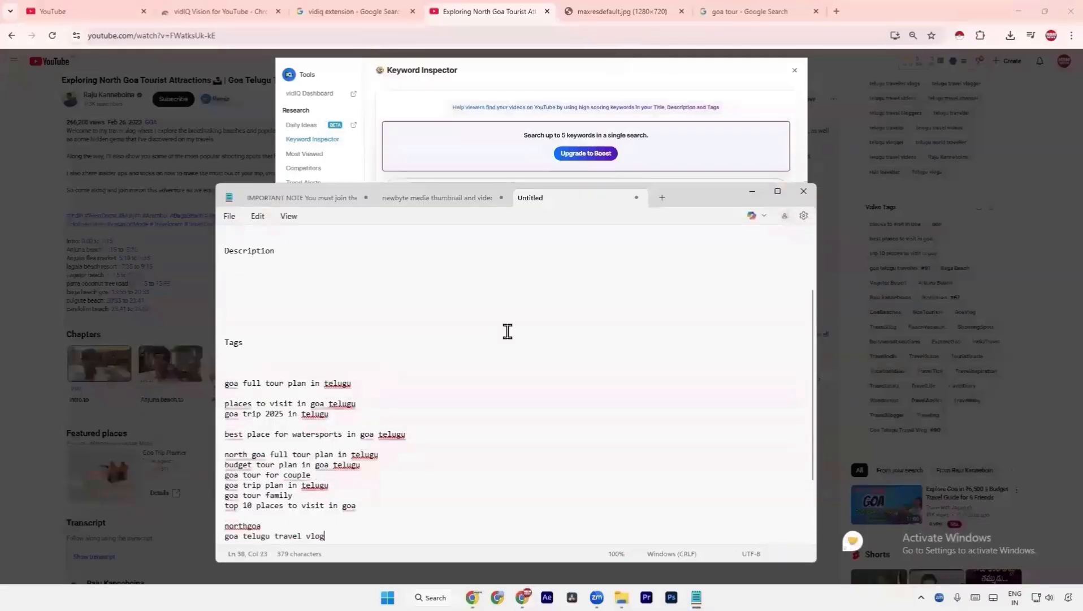
# - Return to the search results, open the "Goa Trip Plan & BUDGET | A-Z Goa Tour Plan" video, mute the sound and examine its vidIQ video tags
pyautogui.click(793, 71)
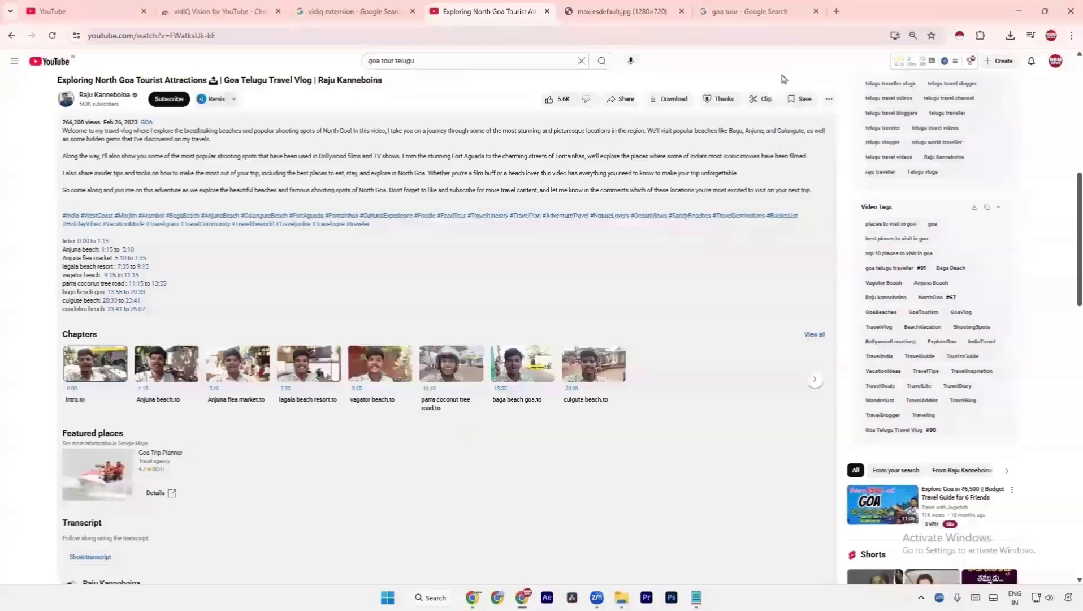
pyautogui.click(11, 39)
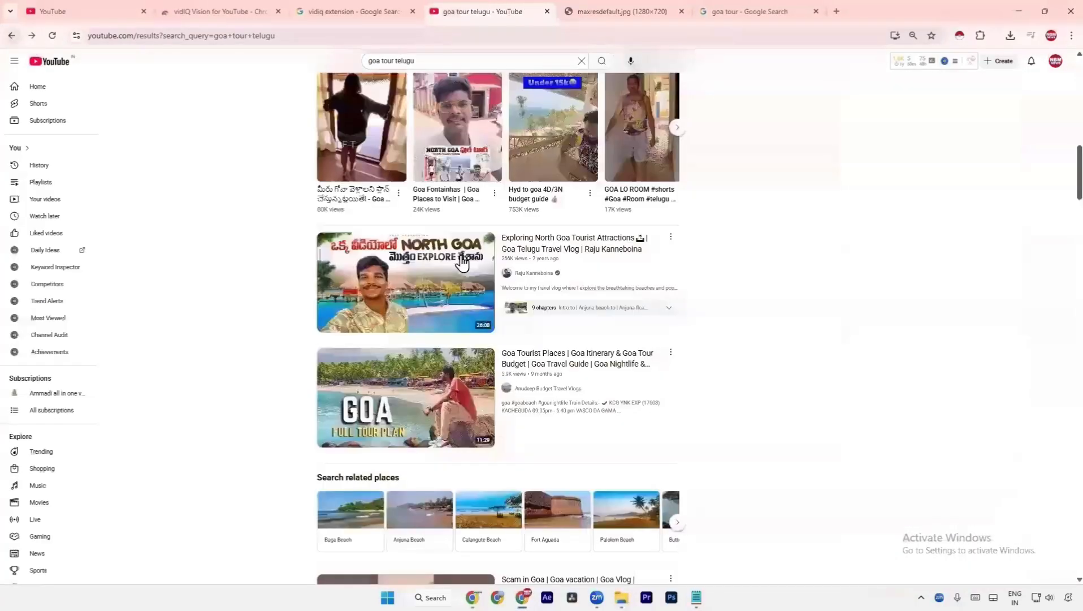
pyautogui.scroll(-3, 252, 338)
pyautogui.scroll(-12, 253, 339)
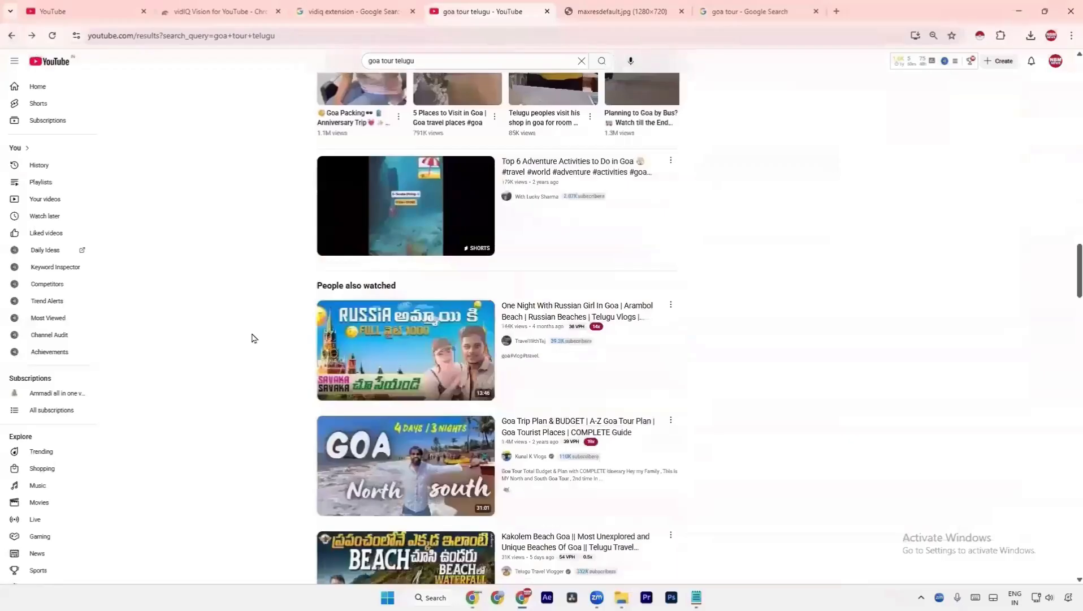
pyautogui.click(406, 480)
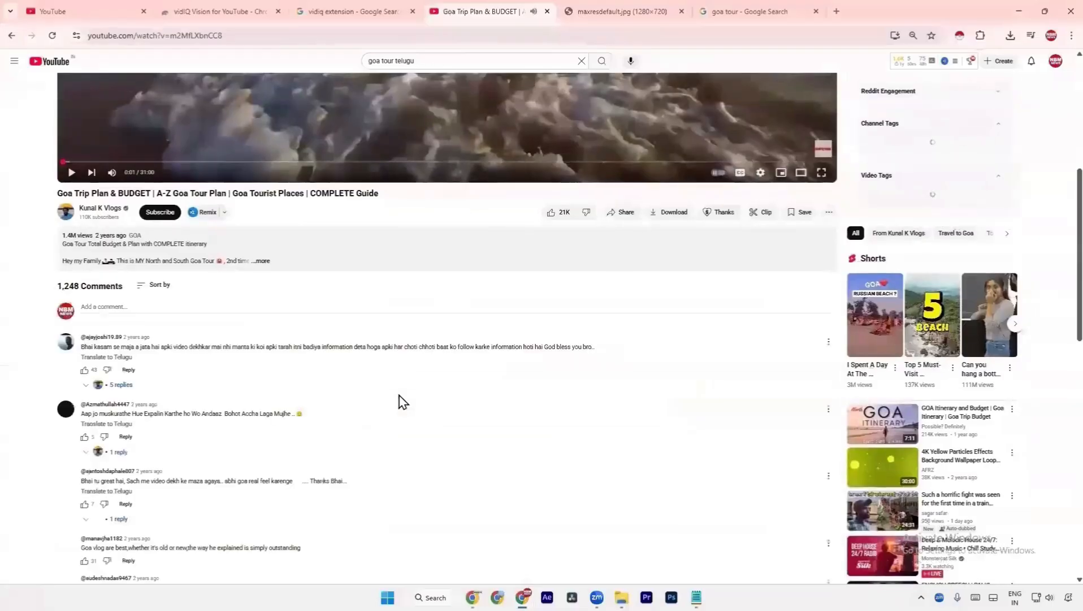
pyautogui.scroll(-3, 404, 403)
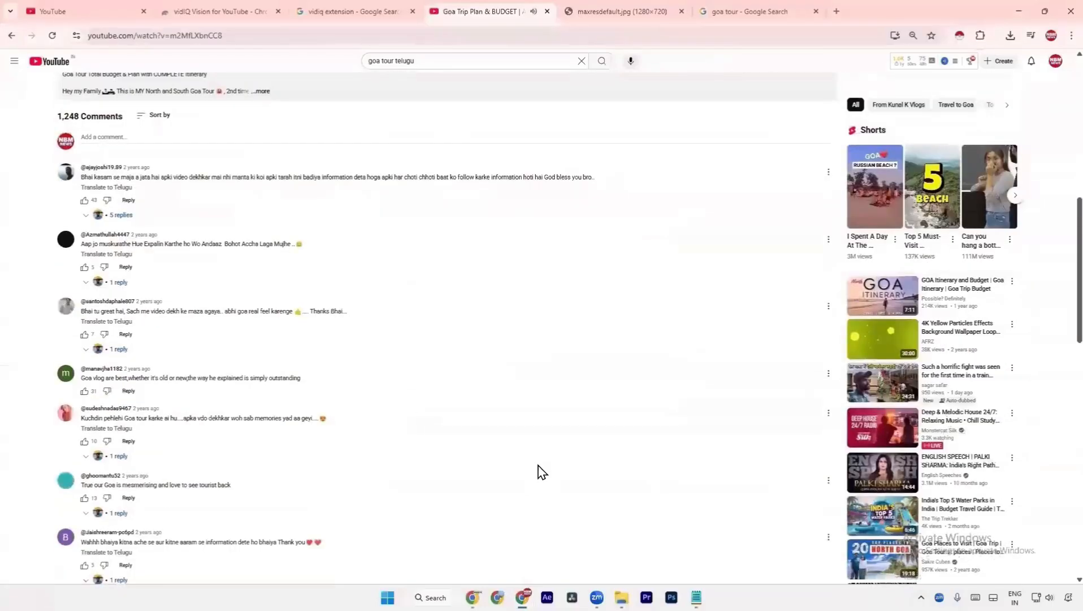
pyautogui.press('XF86AudioLowerVolume')
pyautogui.press('XF86AudioLowerVolume')
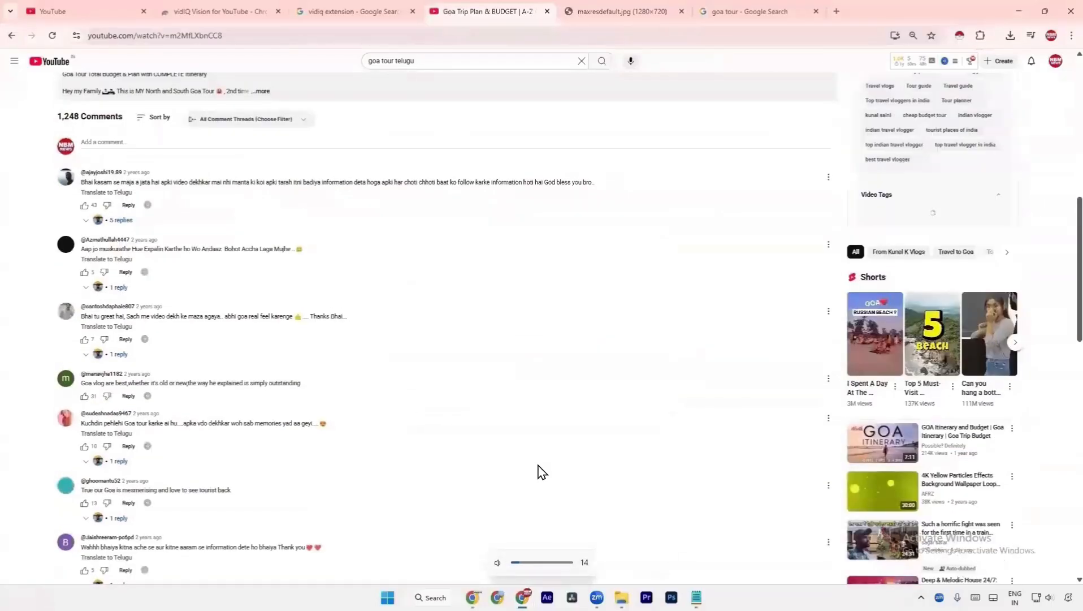
pyautogui.scroll(4, 690, 309)
pyautogui.press('XF86AudioMute')
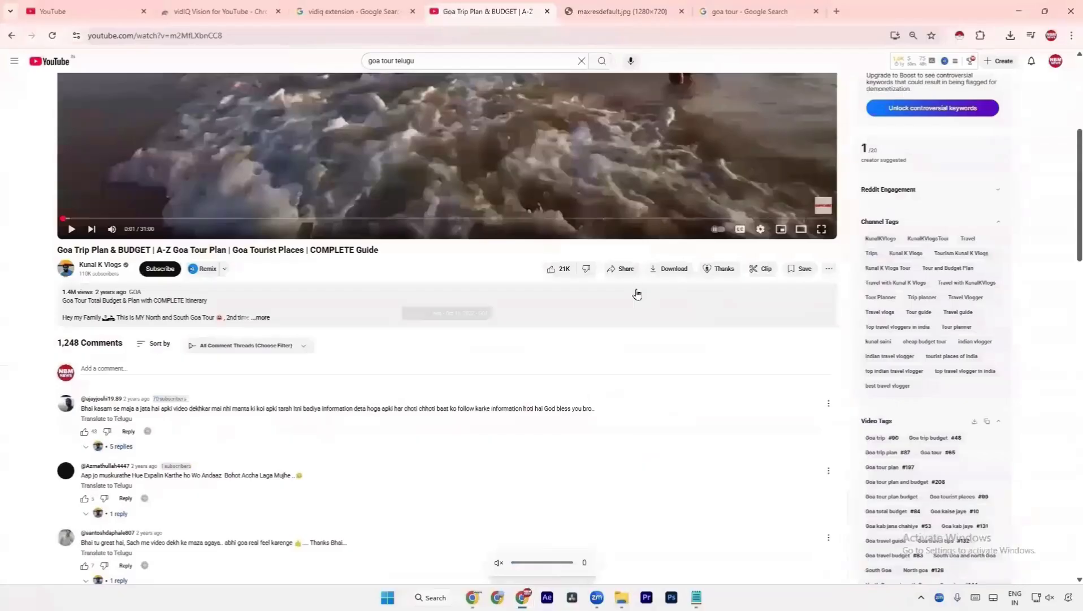
pyautogui.scroll(-2, 918, 359)
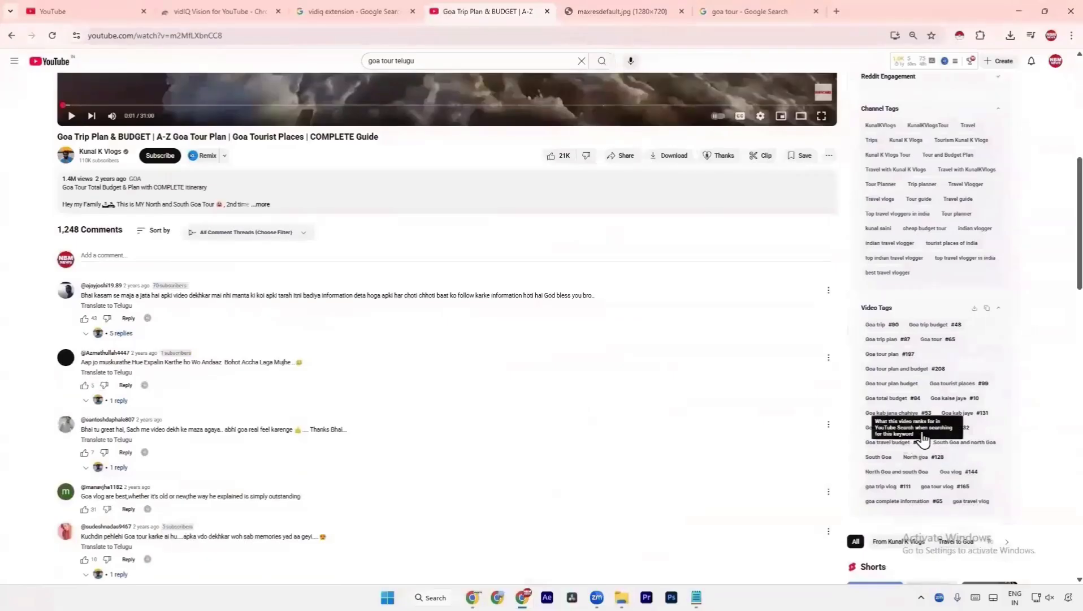
# - Inspect the video tag "Goa kaise jaye" in vidIQ's Keyword Inspector and add "goa kaise jaye" to the Notepad tag list after a blank line
pyautogui.click(952, 402)
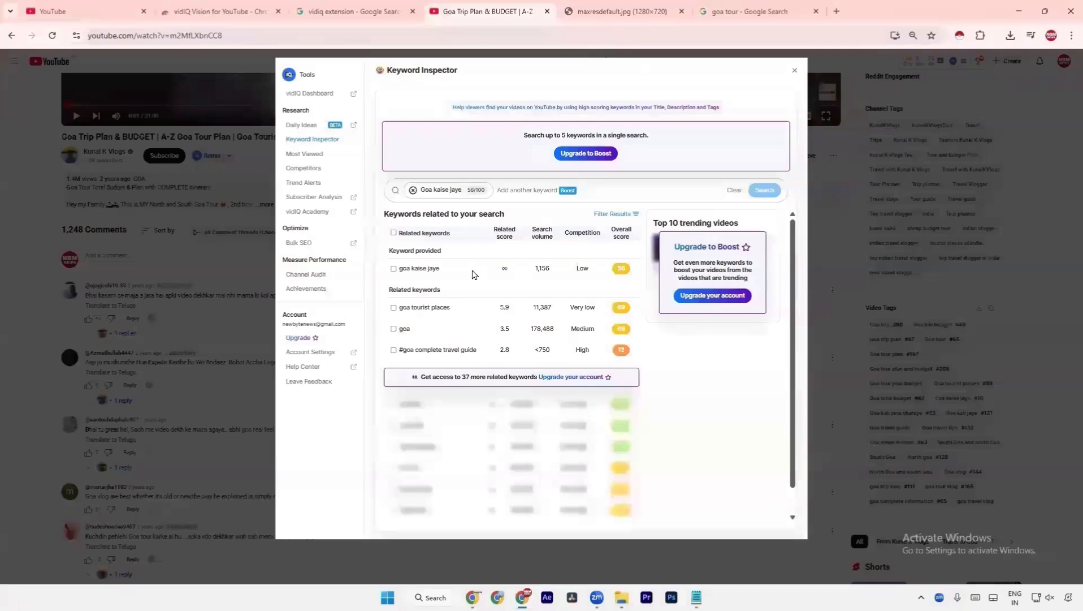
pyautogui.moveTo(474, 274); pyautogui.dragTo(399, 271)
pyautogui.hotkey('alt', 'Tab')
pyautogui.press('Return')
pyautogui.press('Return')
pyautogui.hotkey('ctrl', 'v')
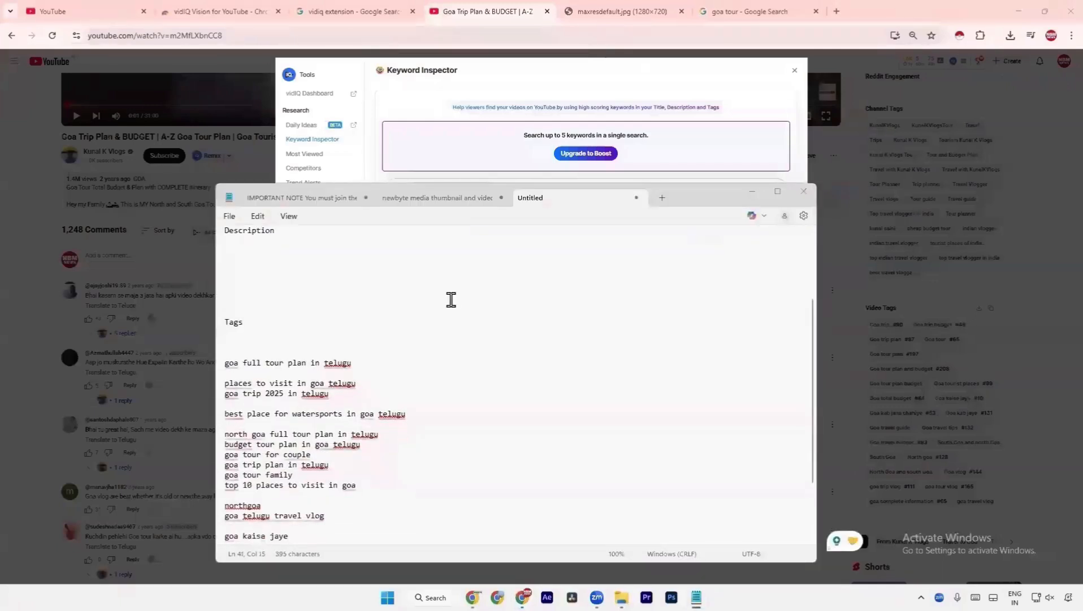
pyautogui.hotkey('alt', 'Tab')
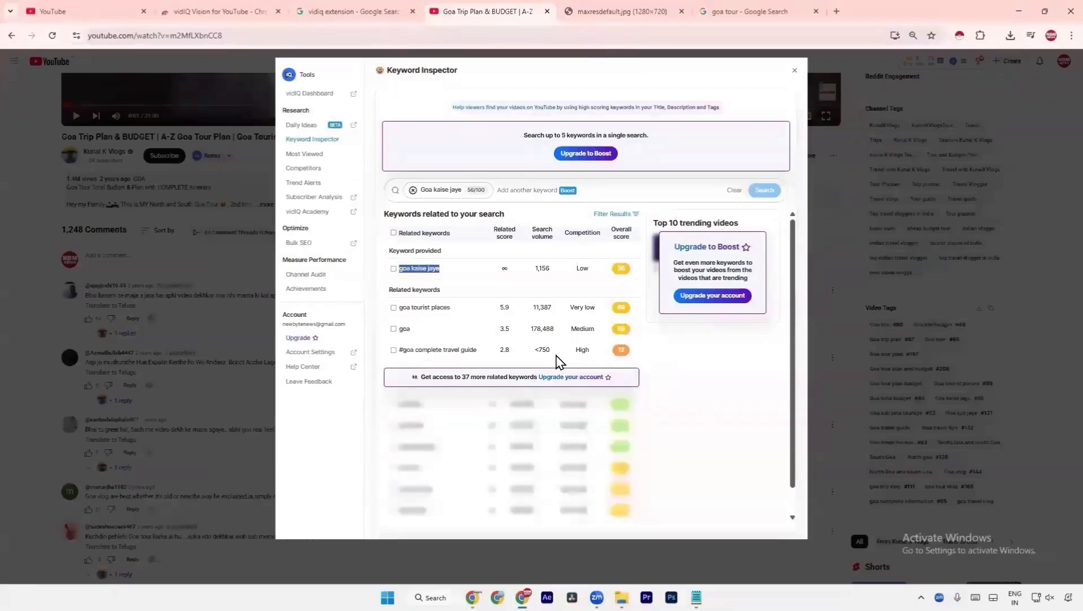
pyautogui.click(974, 294)
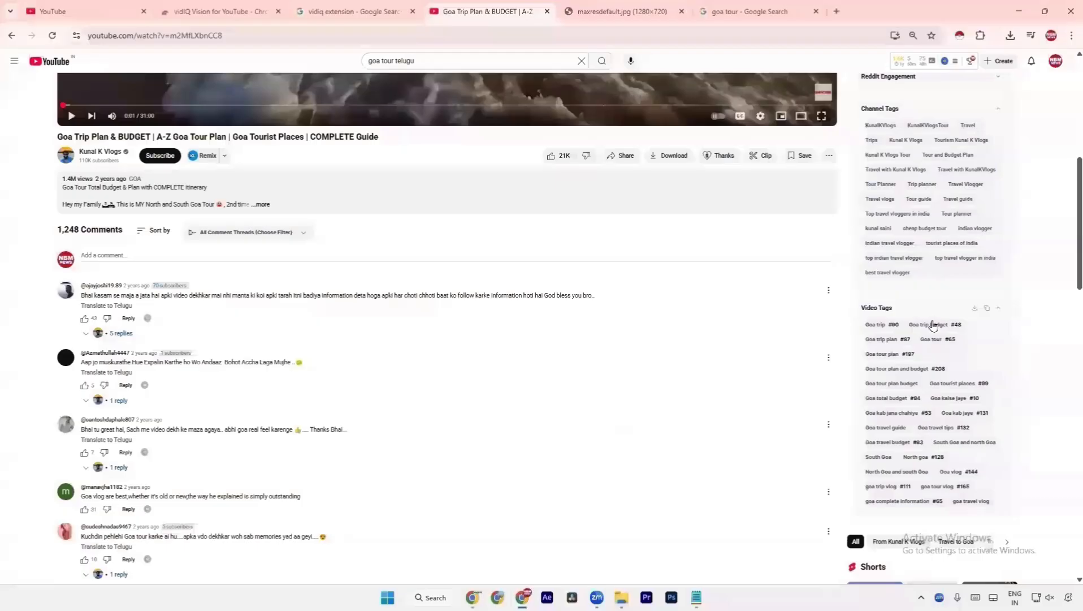
# - Inspect the video tag "Goa trip budget" in Keyword Inspector and add "goa trip budget" on a new line ending the Notepad tag list
pyautogui.click(933, 325)
pyautogui.moveTo(474, 269); pyautogui.dragTo(397, 271)
pyautogui.hotkey('ctrl', 'c')
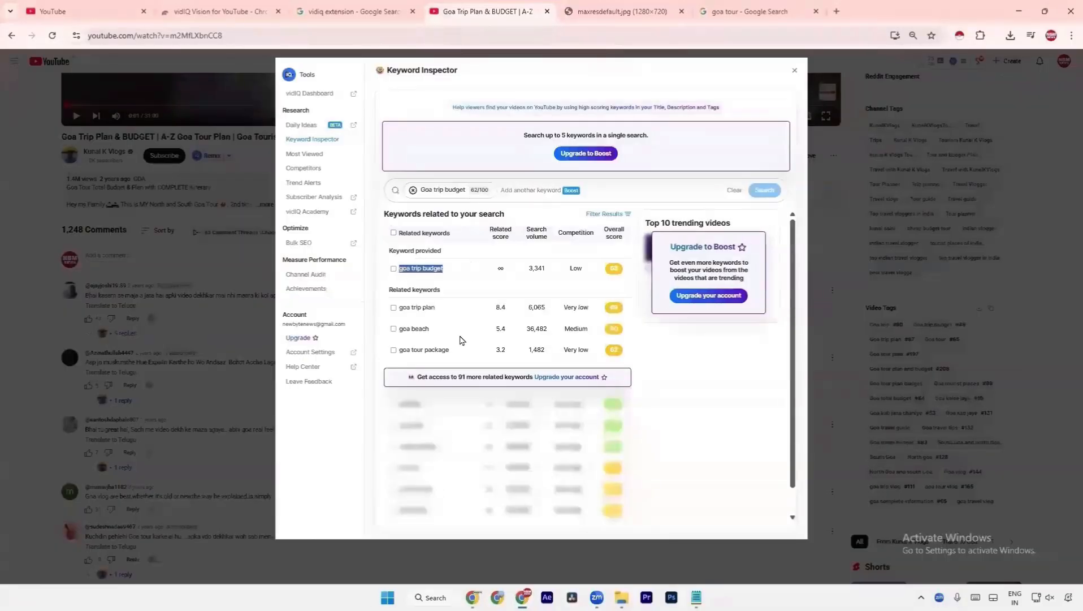
pyautogui.hotkey('alt', 'Tab')
pyautogui.press('Return')
pyautogui.hotkey('ctrl', 'v')
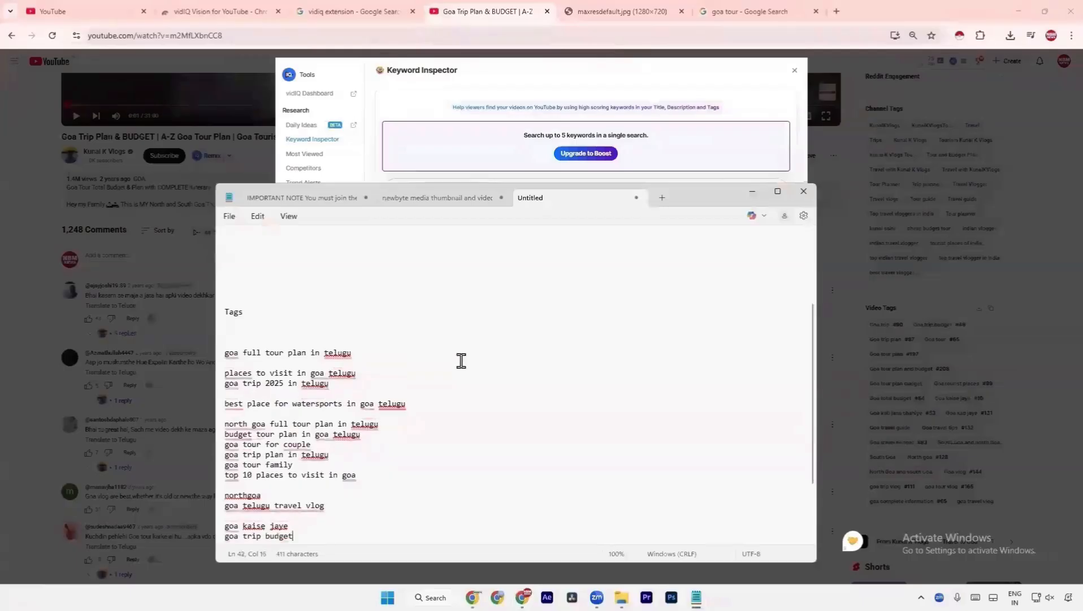
pyautogui.hotkey('alt', 'Tab')
pyautogui.click(462, 293)
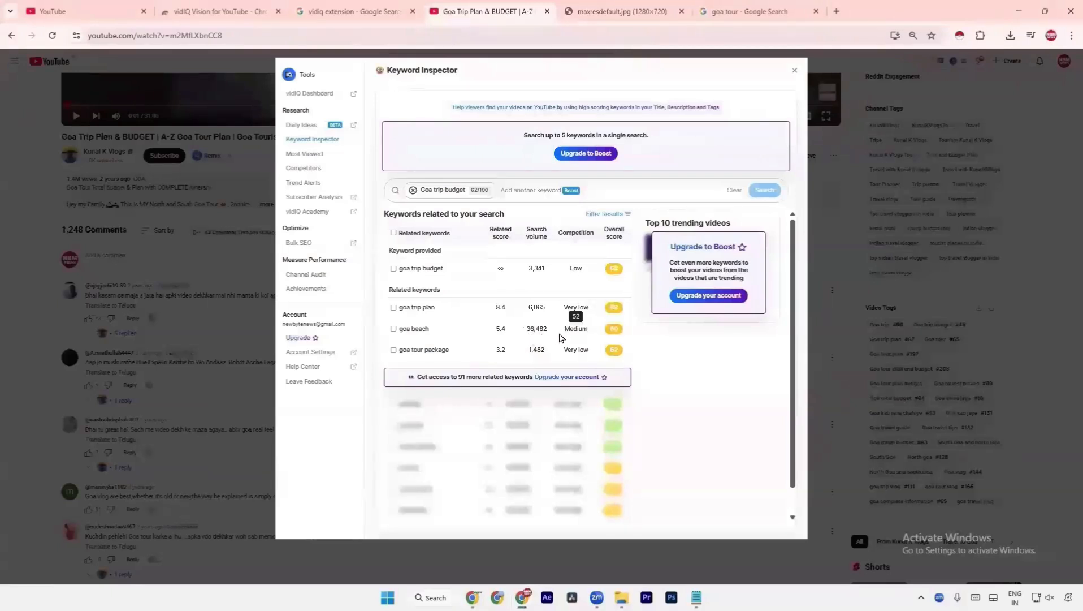
# - Copy the related keyword "goa beach" from Keyword Inspector onto a new line at the end of the Notepad tag list
pyautogui.moveTo(428, 333); pyautogui.dragTo(403, 340)
pyautogui.hotkey('ctrl', 'c')
pyautogui.hotkey('alt', 'Tab')
pyautogui.press('Return')
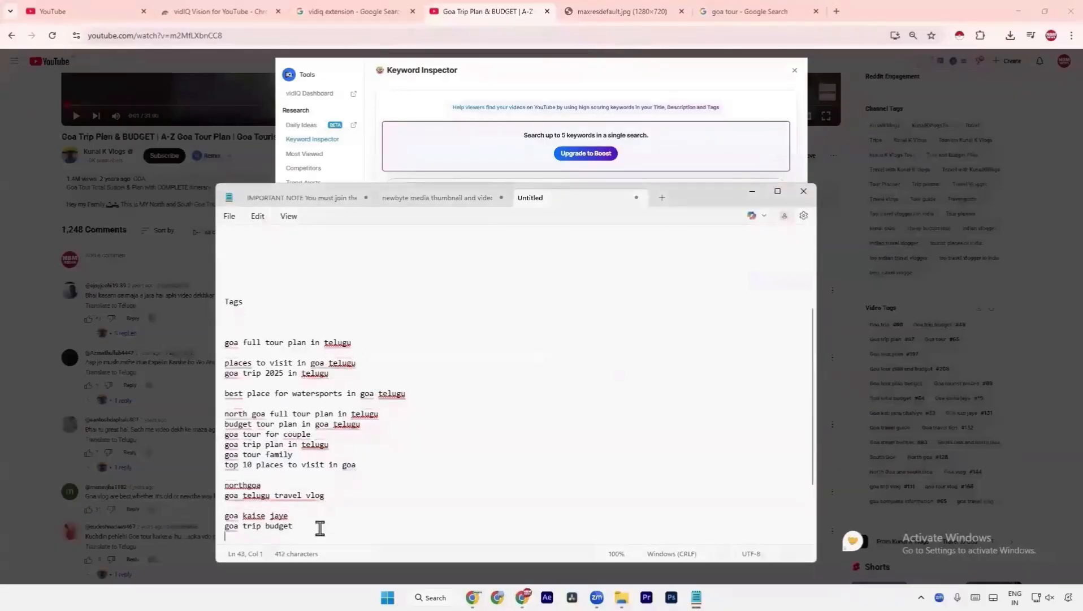
pyautogui.hotkey('ctrl', 'v')
pyautogui.hotkey('alt', 'Tab')
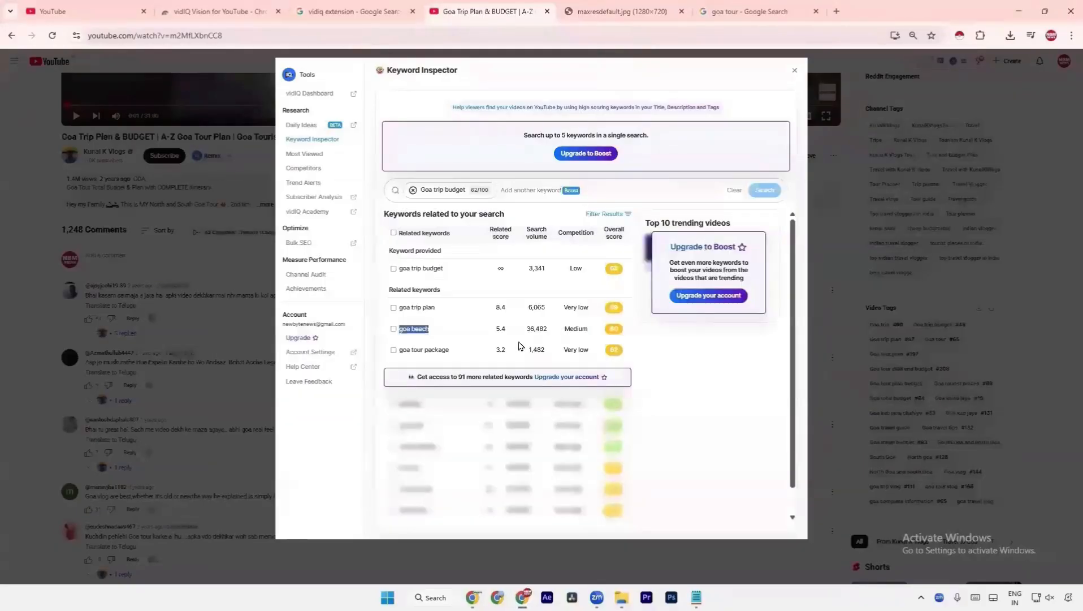
pyautogui.click(461, 345)
pyautogui.moveTo(461, 356); pyautogui.dragTo(399, 358)
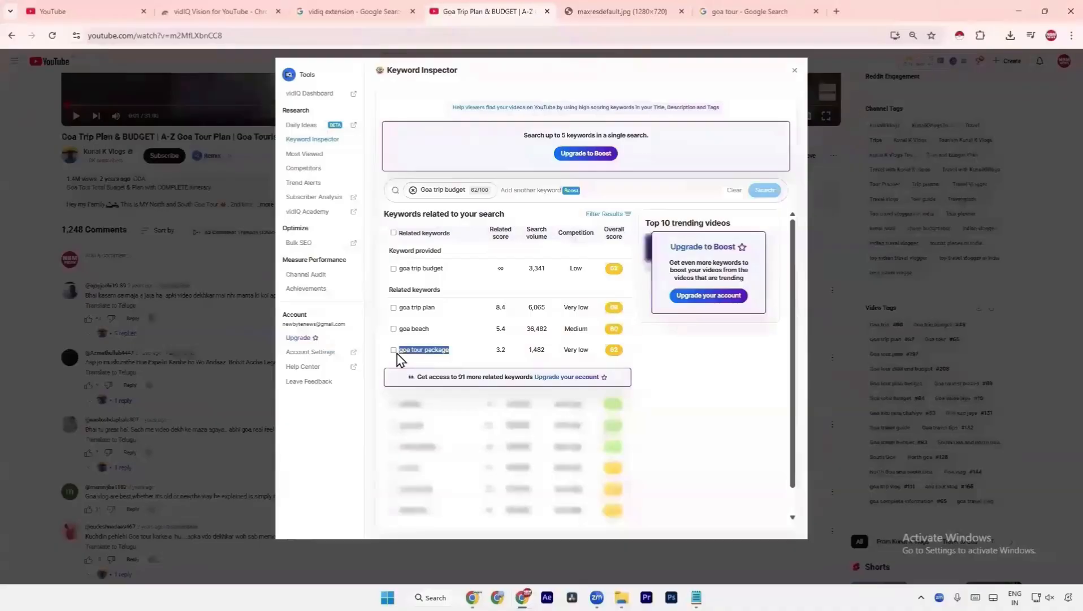
pyautogui.click(838, 276)
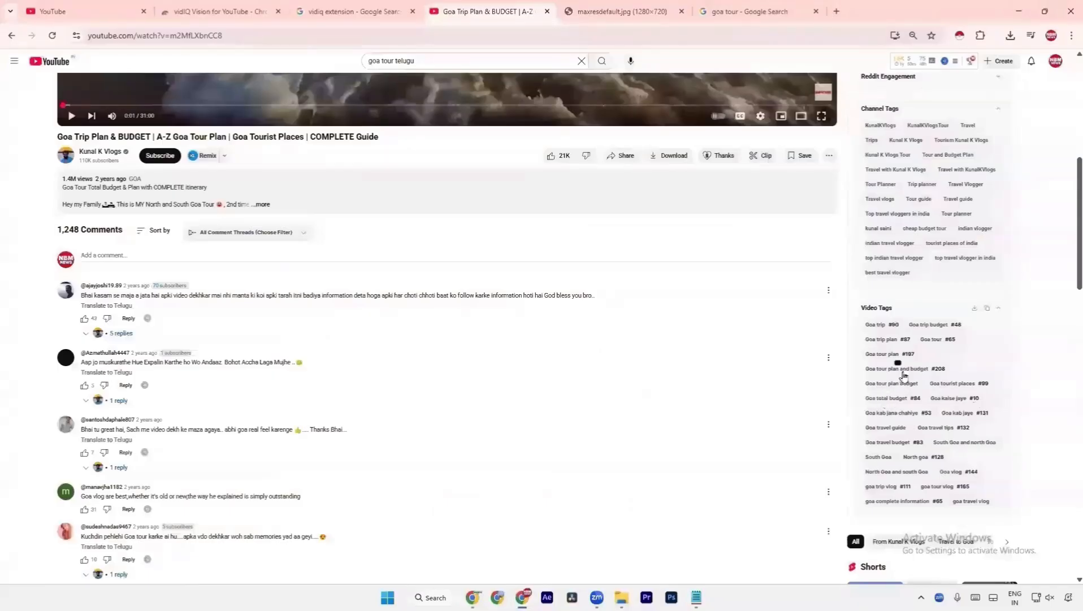
# - Return to the search results, open the "Goa Vlog || Family tho 1st Vacation" video, pause it and examine its vidIQ video tags
pyautogui.click(9, 38)
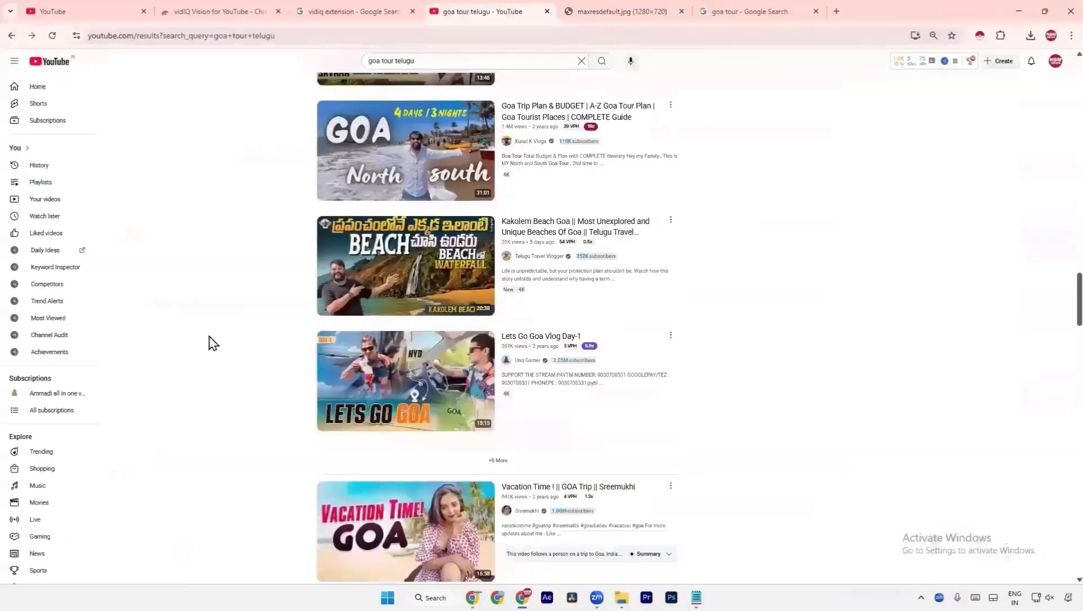
pyautogui.scroll(-4, 163, 353)
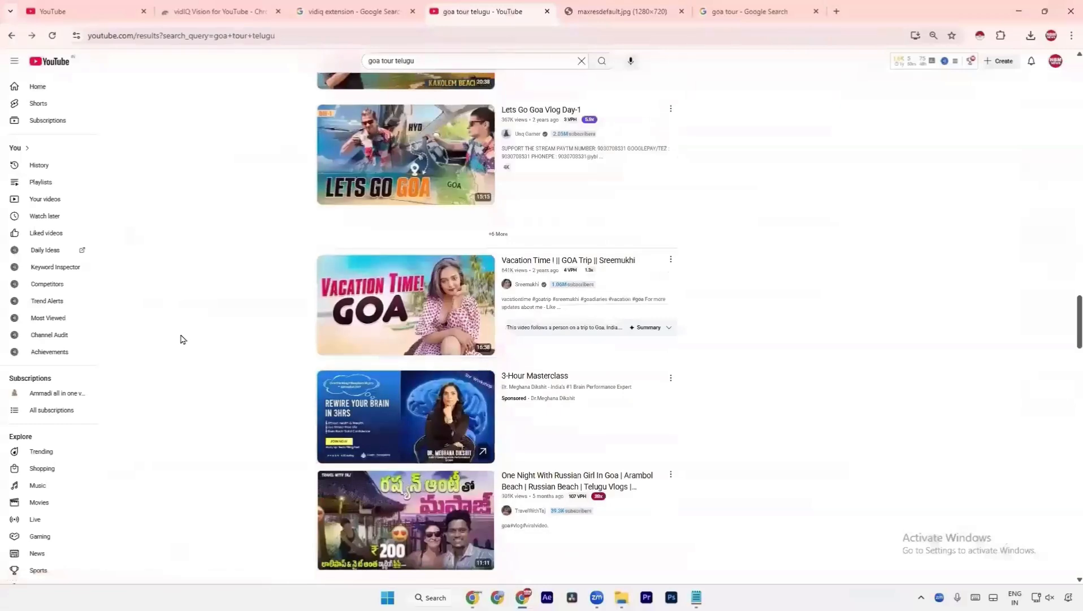
pyautogui.scroll(-3, 181, 339)
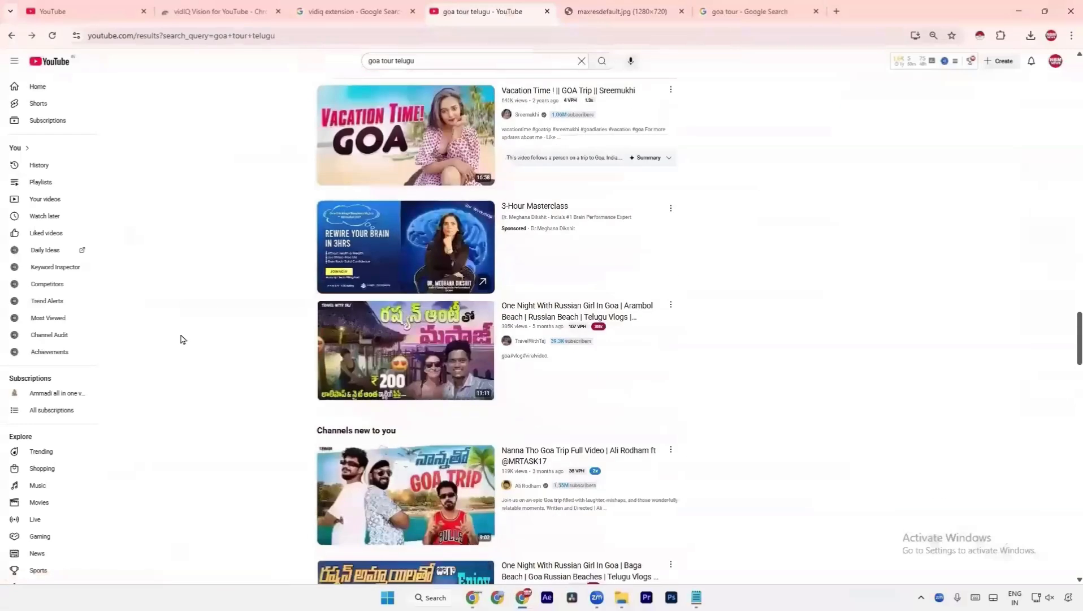
pyautogui.scroll(-1, 181, 339)
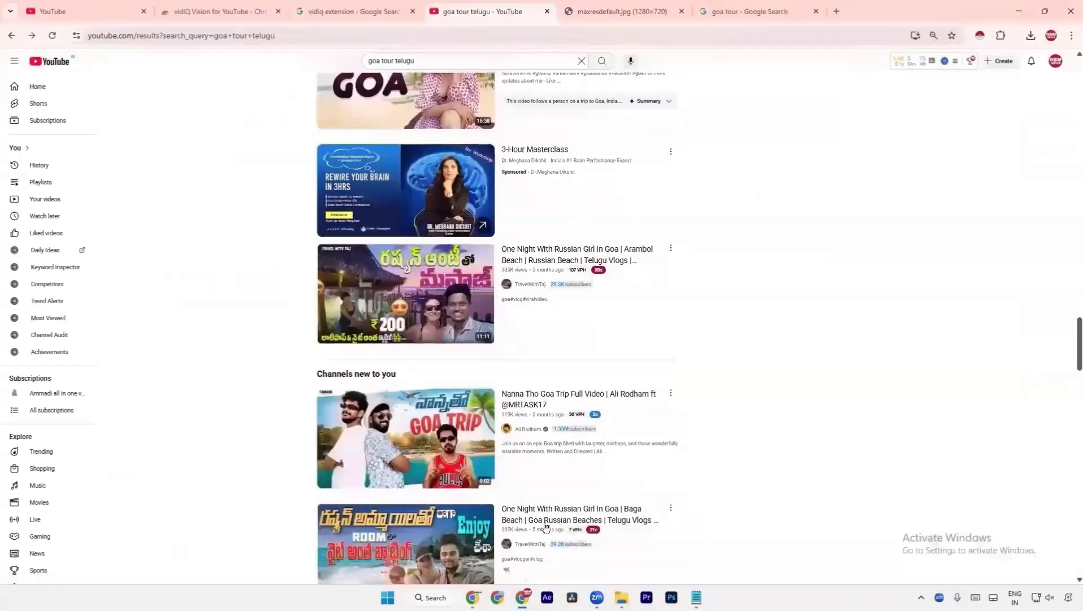
pyautogui.scroll(-5, 498, 435)
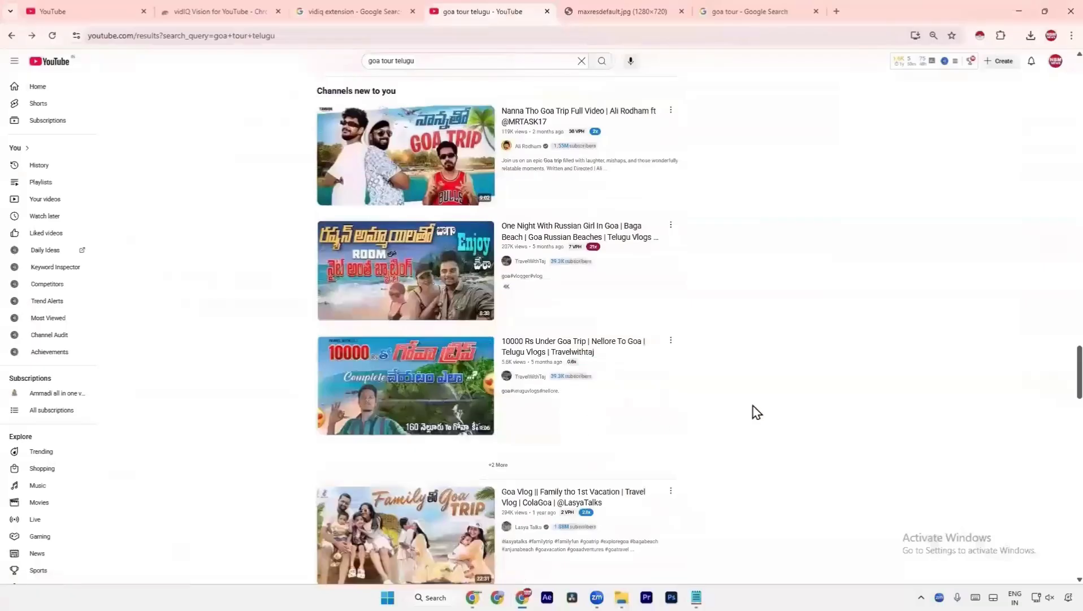
pyautogui.scroll(-2, 755, 411)
pyautogui.scroll(-2, 757, 411)
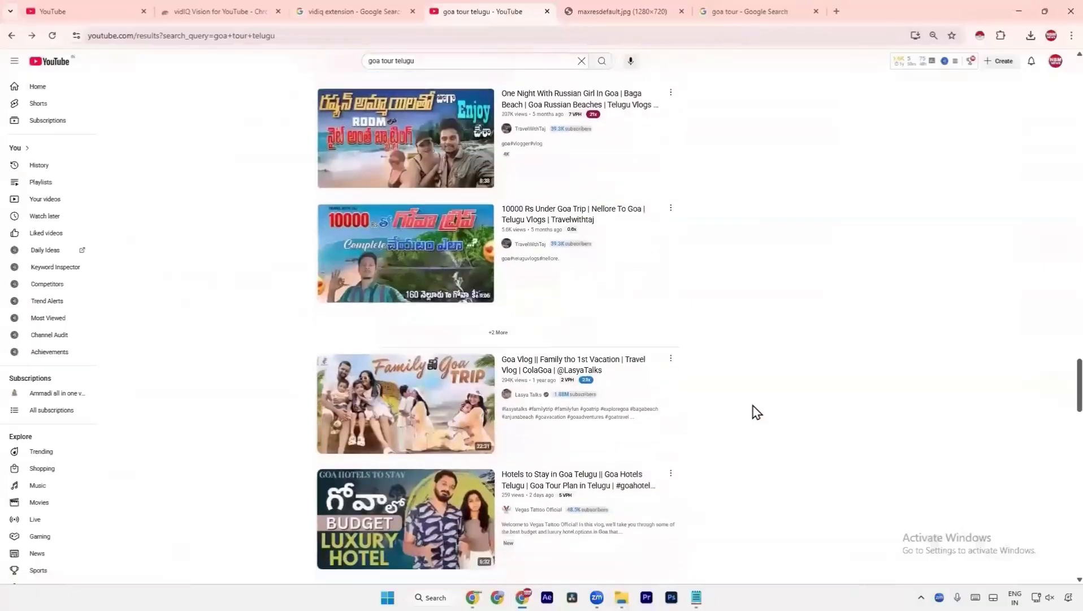
pyautogui.click(456, 333)
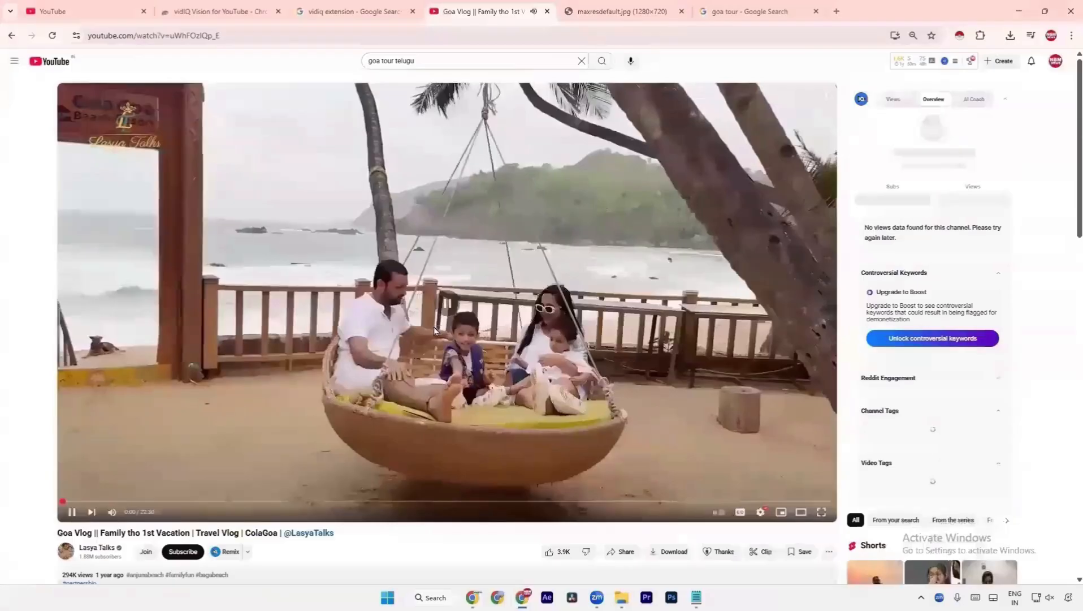
pyautogui.click(433, 327)
pyautogui.scroll(-5, 810, 302)
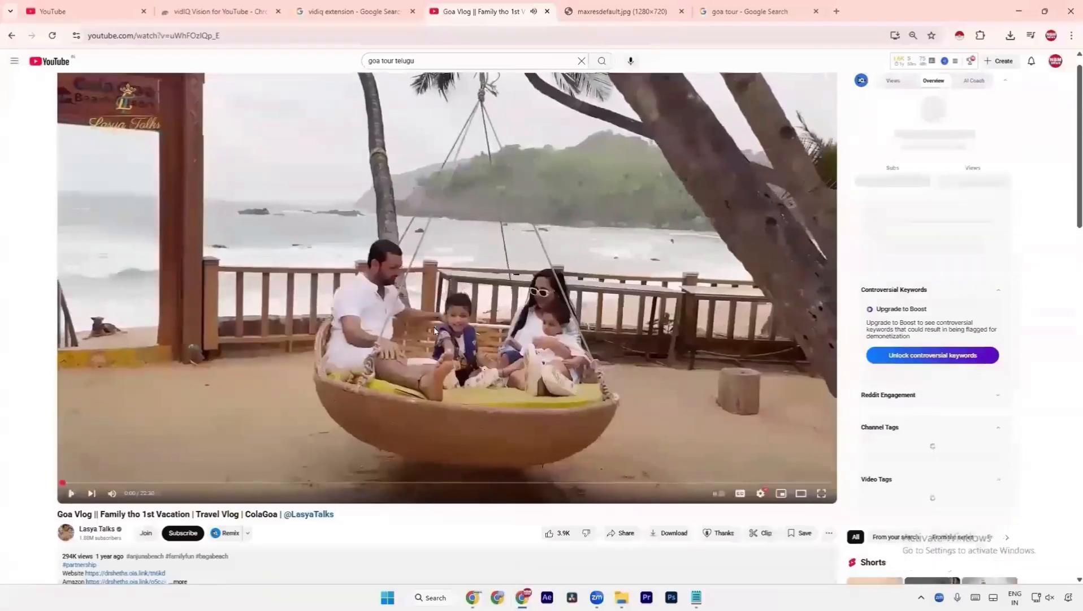
pyautogui.scroll(-1, 762, 318)
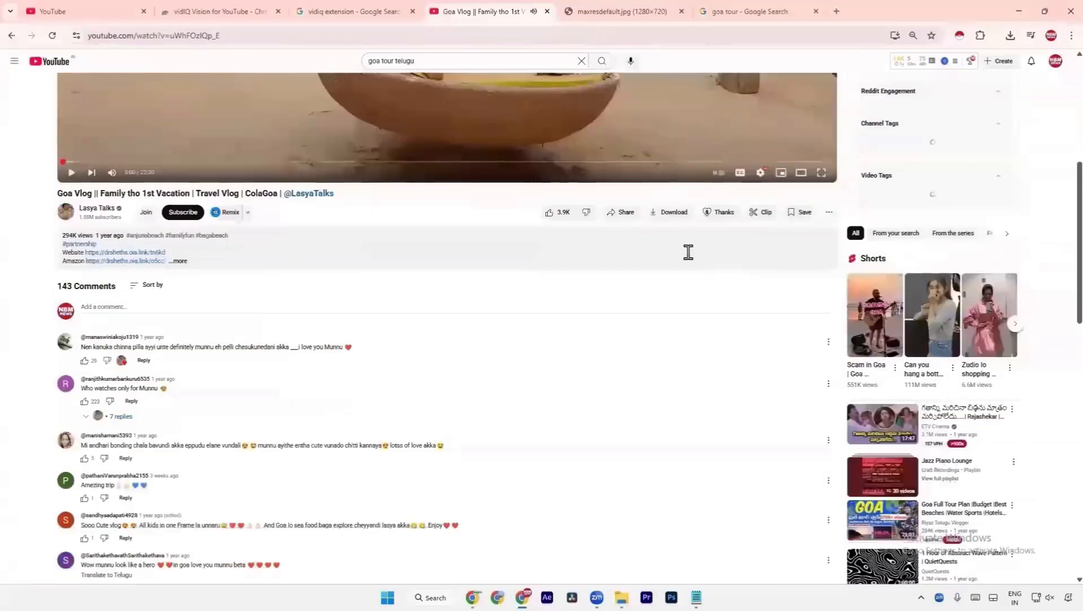
pyautogui.scroll(-3, 811, 245)
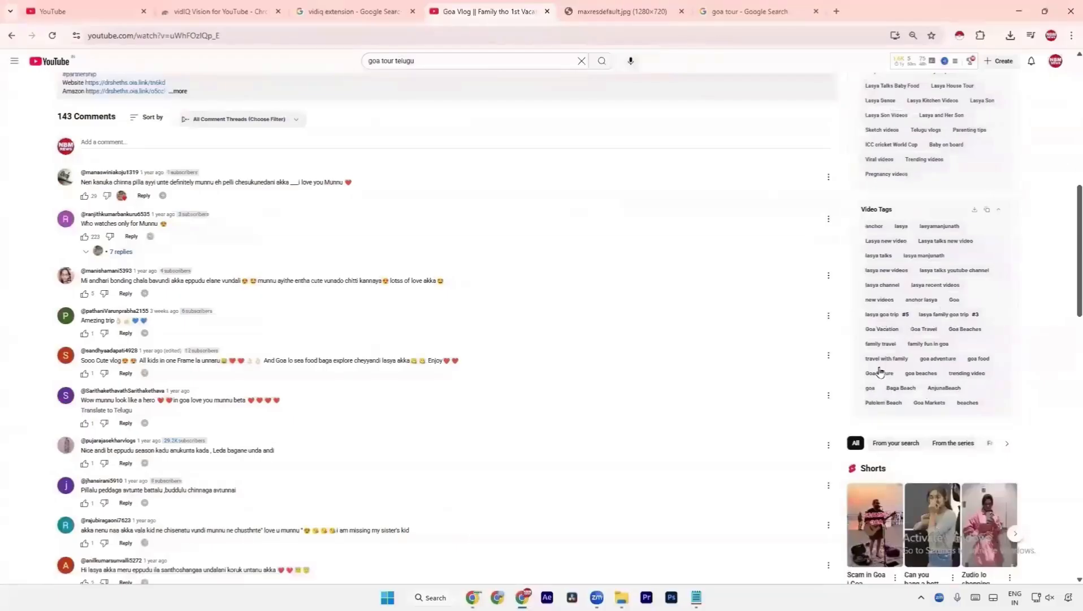
# - Go back to the "goa tour telugu" search results and look through the remaining videos
pyautogui.click(11, 36)
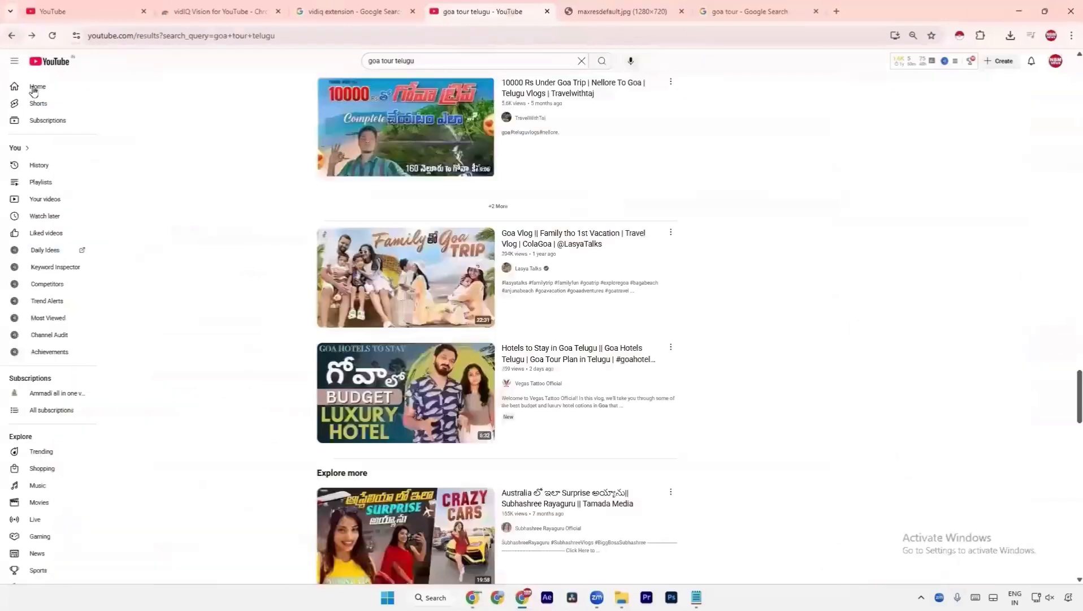
pyautogui.scroll(-10, 178, 344)
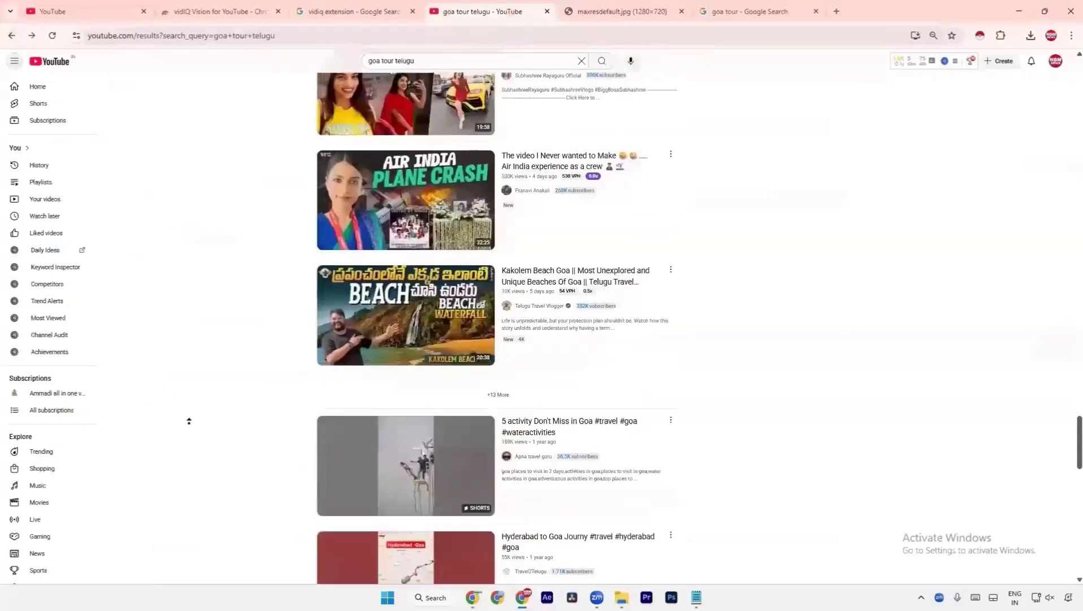
pyautogui.scroll(10, 212, 251)
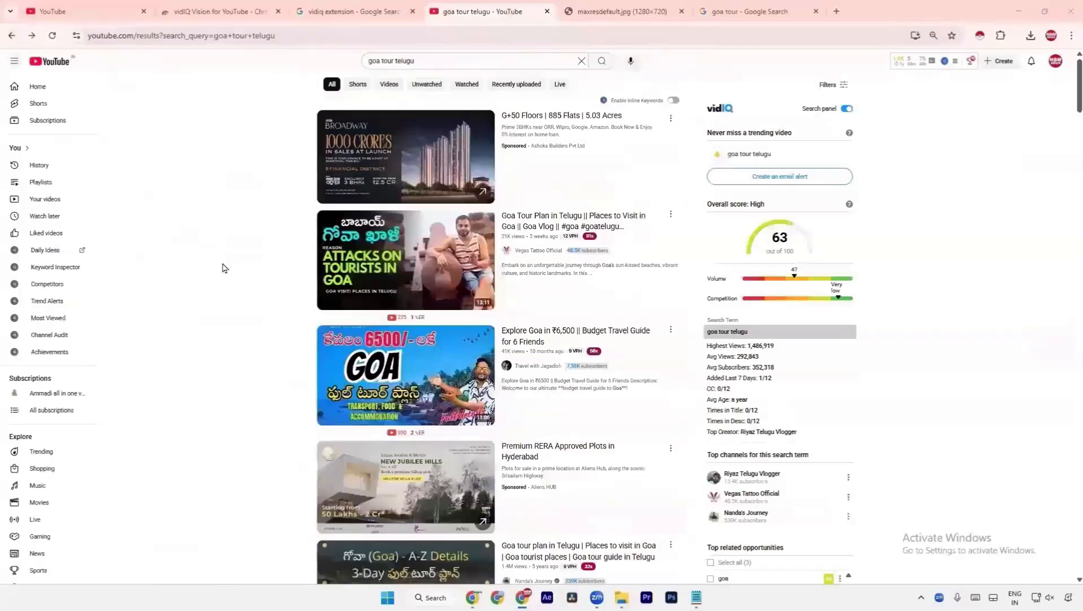
# - Remove the blank line above "northgoa" in the Notepad tag list and accept the suggested capitalization "Goa Telugu Travel Vlog"
pyautogui.hotkey('alt', 'Tab')
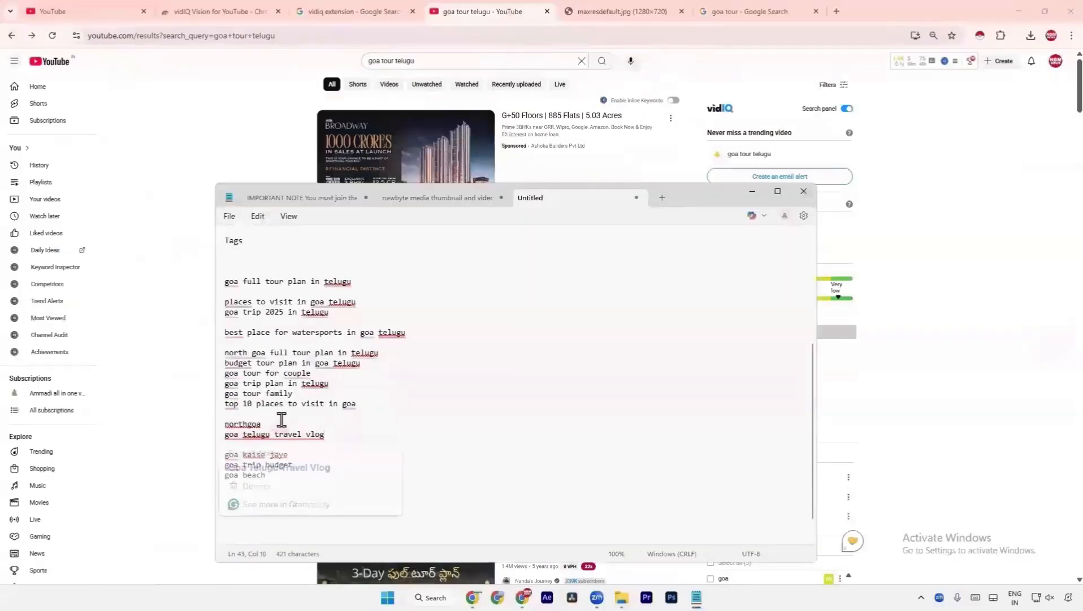
pyautogui.click(281, 416)
pyautogui.press('BackSpace')
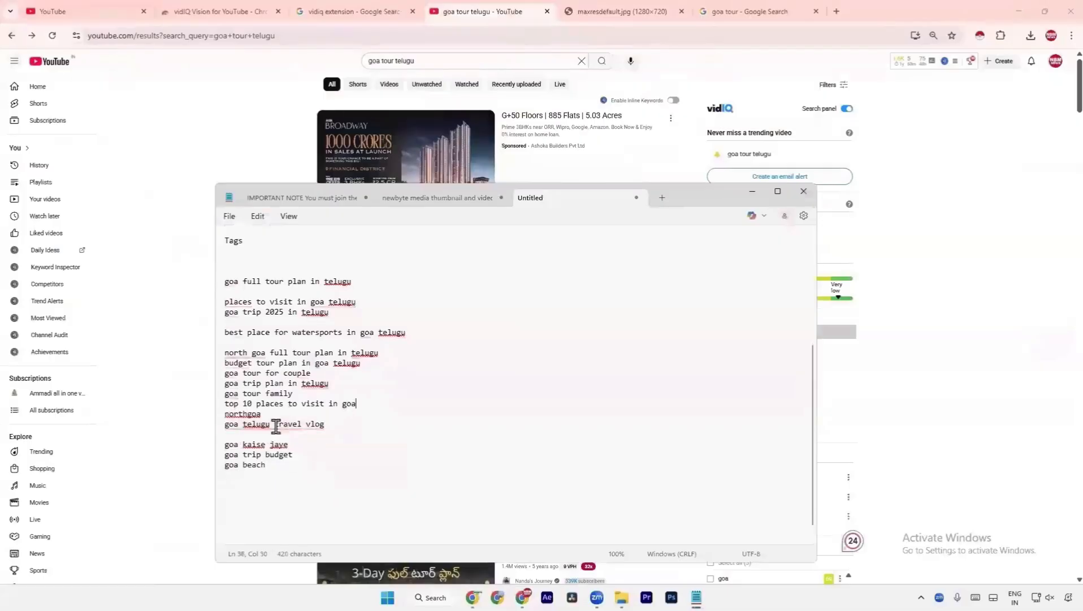
pyautogui.moveTo(276, 426)
pyautogui.click(273, 455)
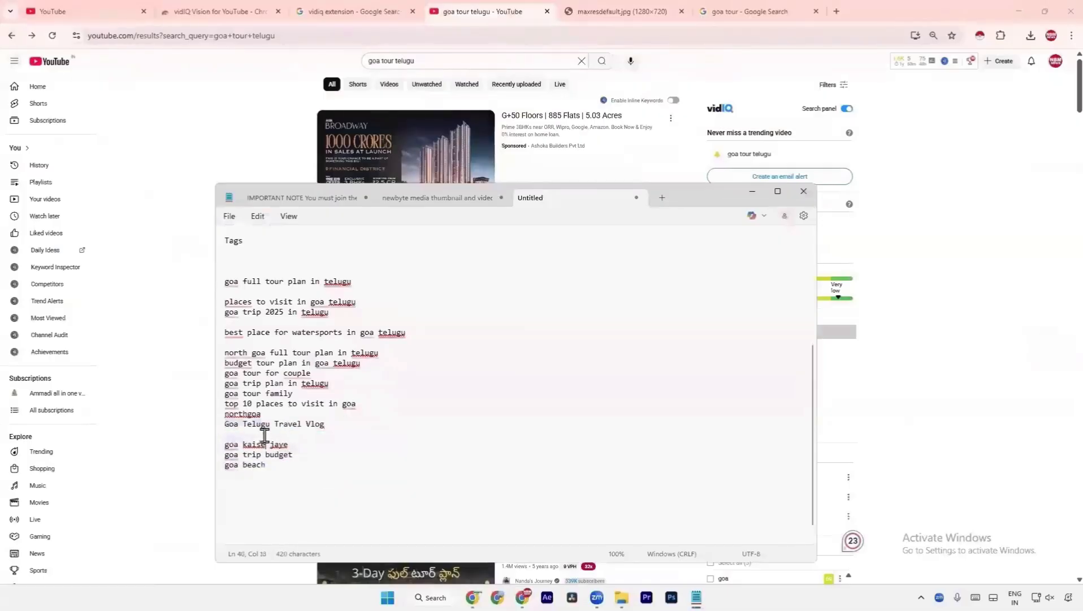
# - Remove the blank line above "goa kaise jaye" in the Notepad tag list
pyautogui.click(264, 436)
pyautogui.press('BackSpace')
pyautogui.click(324, 447)
# - Set the insertion point under Description in Notepad and copy all eight "People also search for" phrases from the "goa tour" Google results
pyautogui.scroll(3, 304, 403)
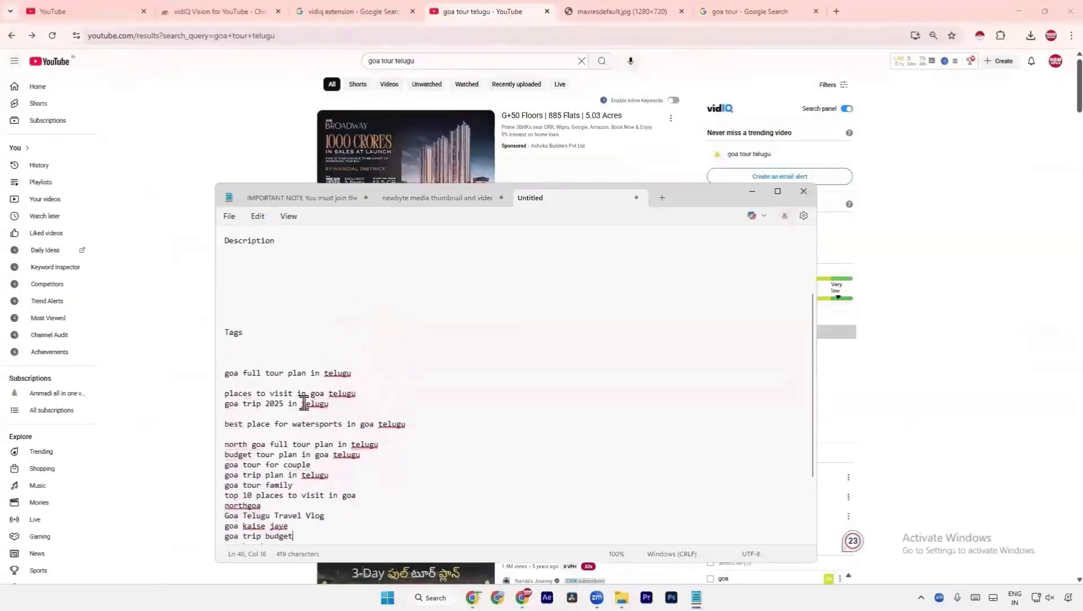
pyautogui.scroll(3, 300, 385)
pyautogui.click(295, 369)
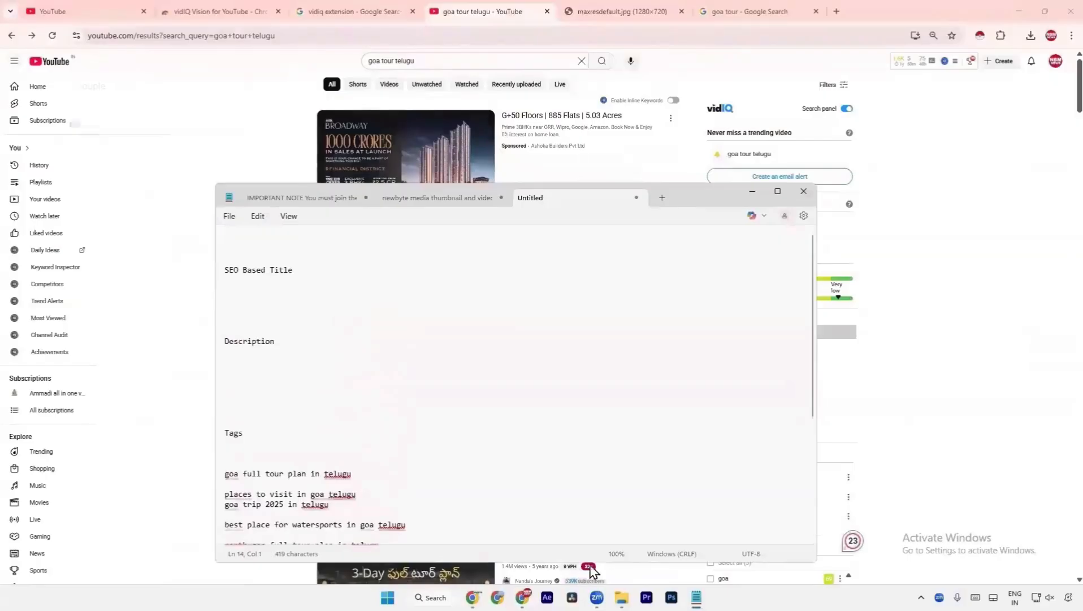
pyautogui.click(752, 11)
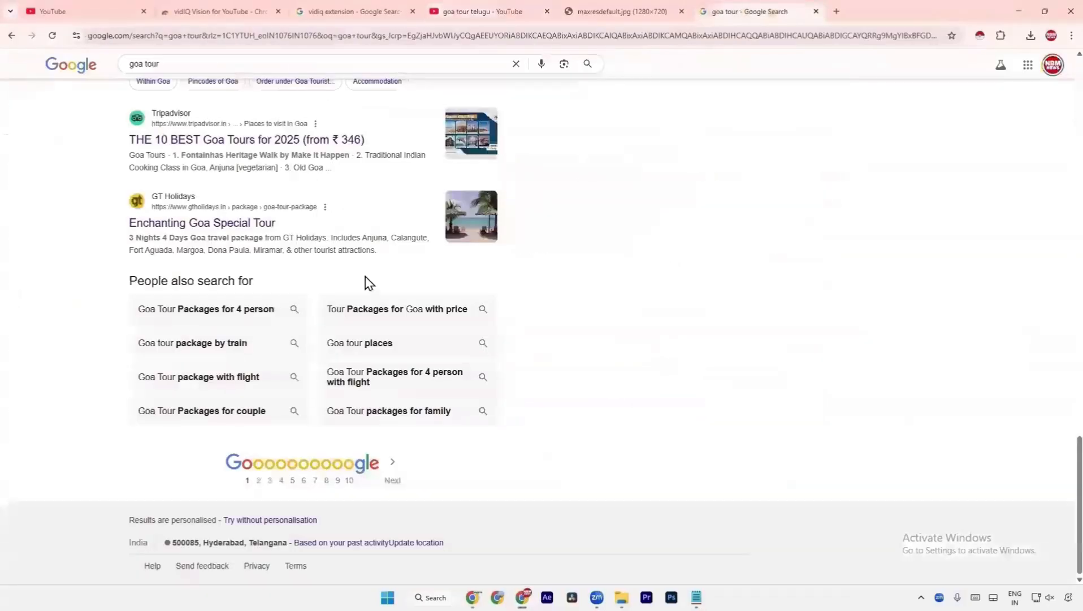
pyautogui.moveTo(134, 309); pyautogui.dragTo(454, 416)
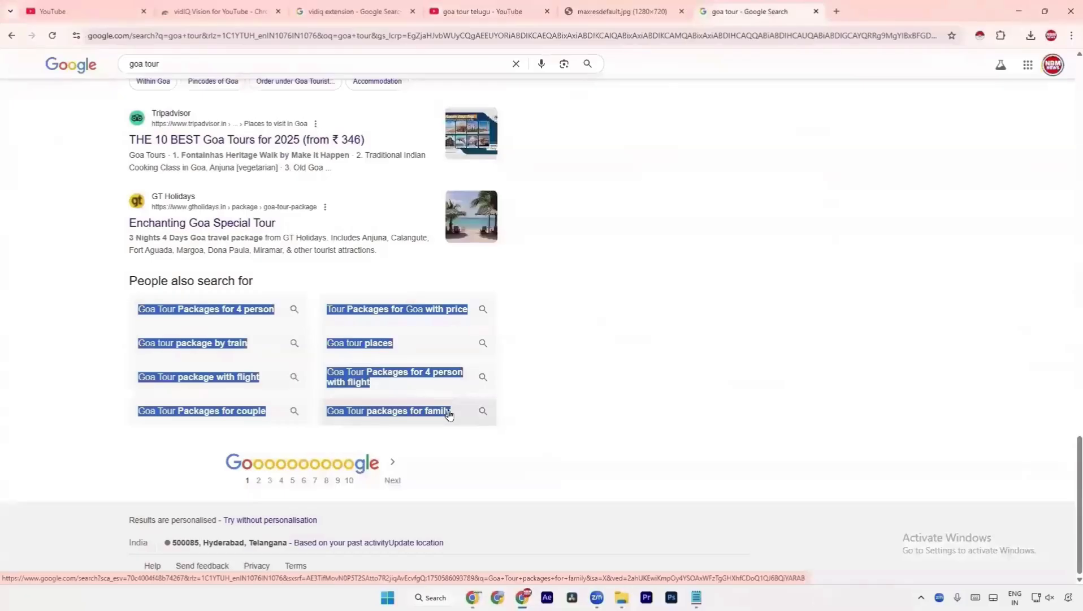
pyautogui.click(91, 334)
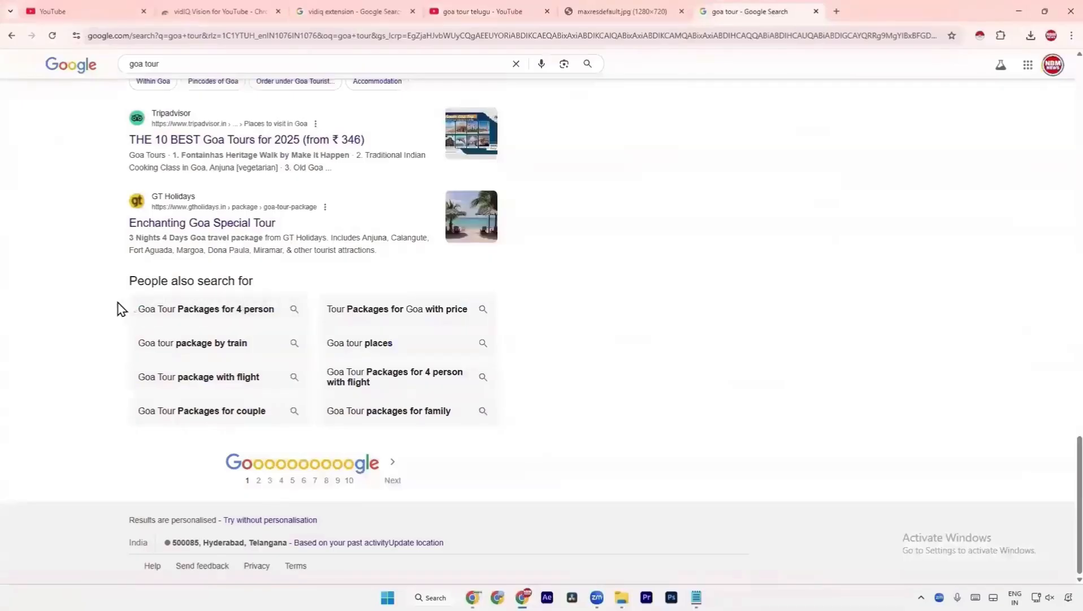
pyautogui.moveTo(115, 307); pyautogui.dragTo(441, 420)
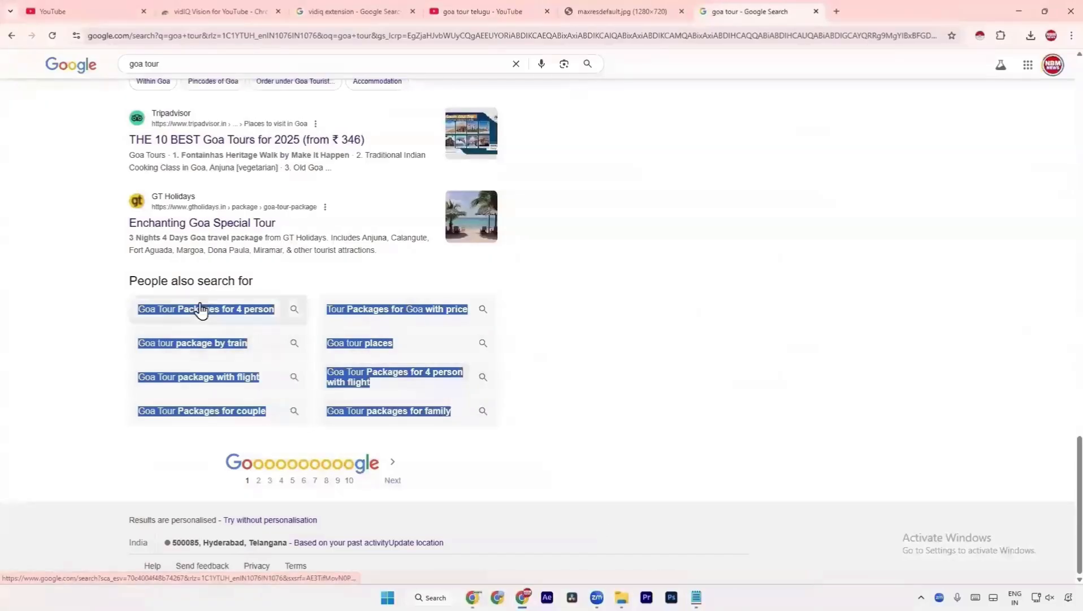
pyautogui.moveTo(102, 307); pyautogui.dragTo(457, 411)
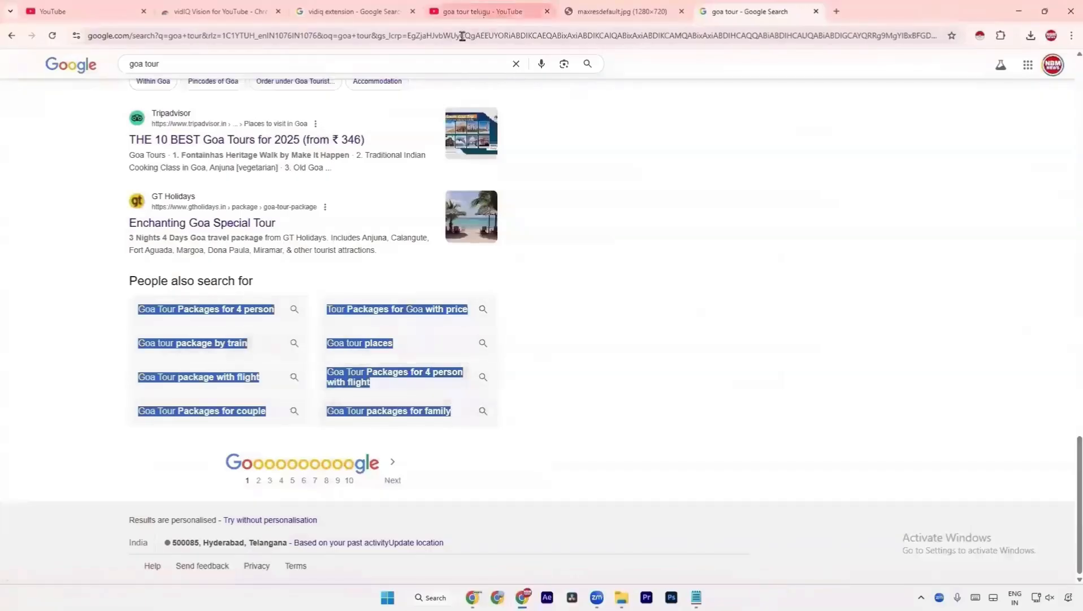
pyautogui.rightClick(390, 315)
pyautogui.click(433, 438)
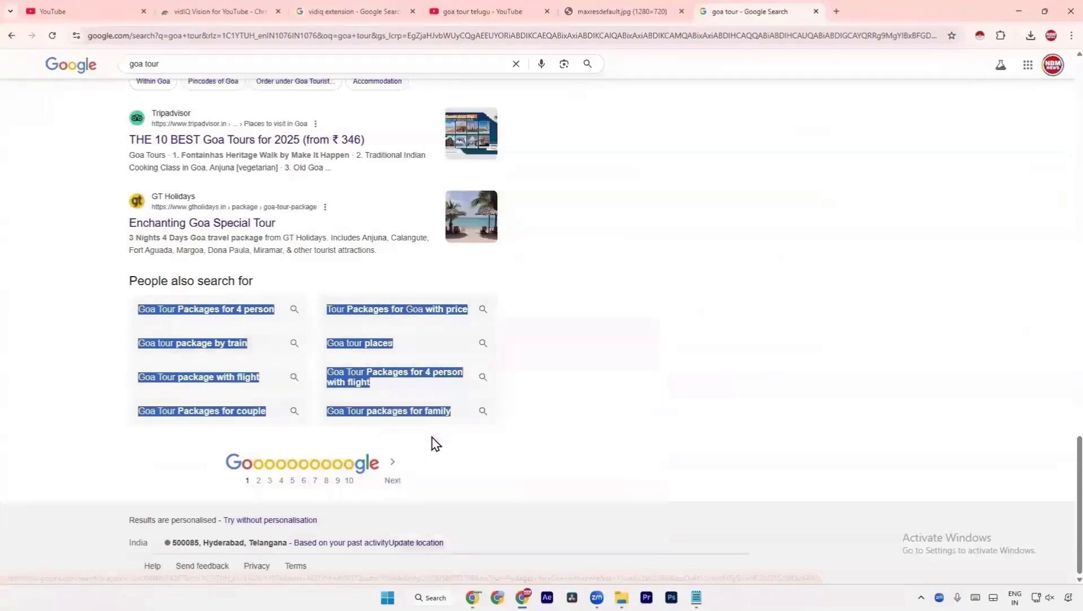
# - Paste the copied Goa tour package phrases under the Description heading in Notepad
pyautogui.hotkey('alt', 'Tab')
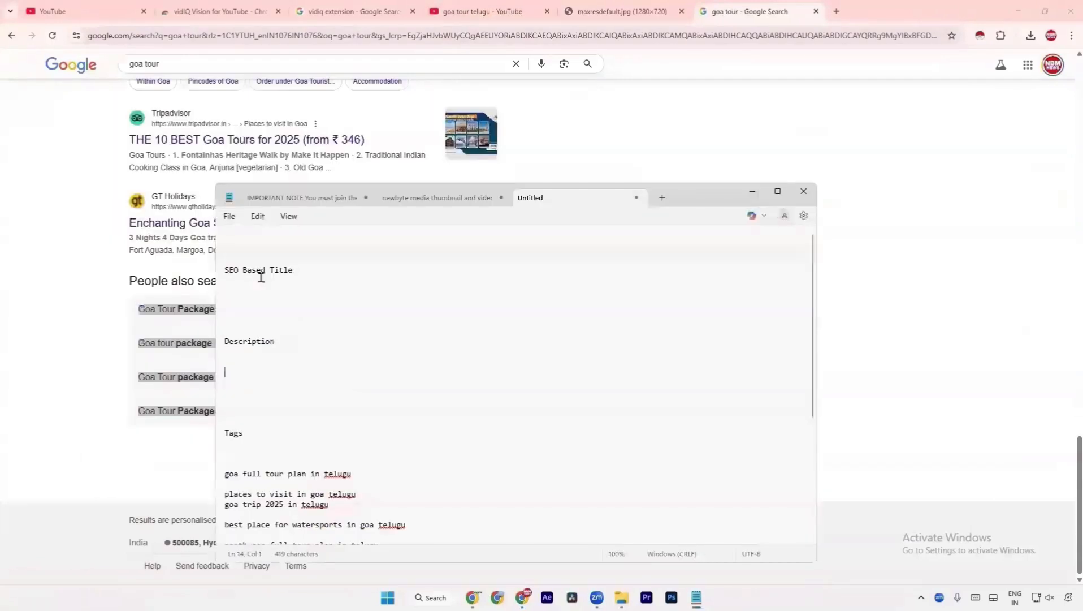
pyautogui.press('Return')
pyautogui.press('Return')
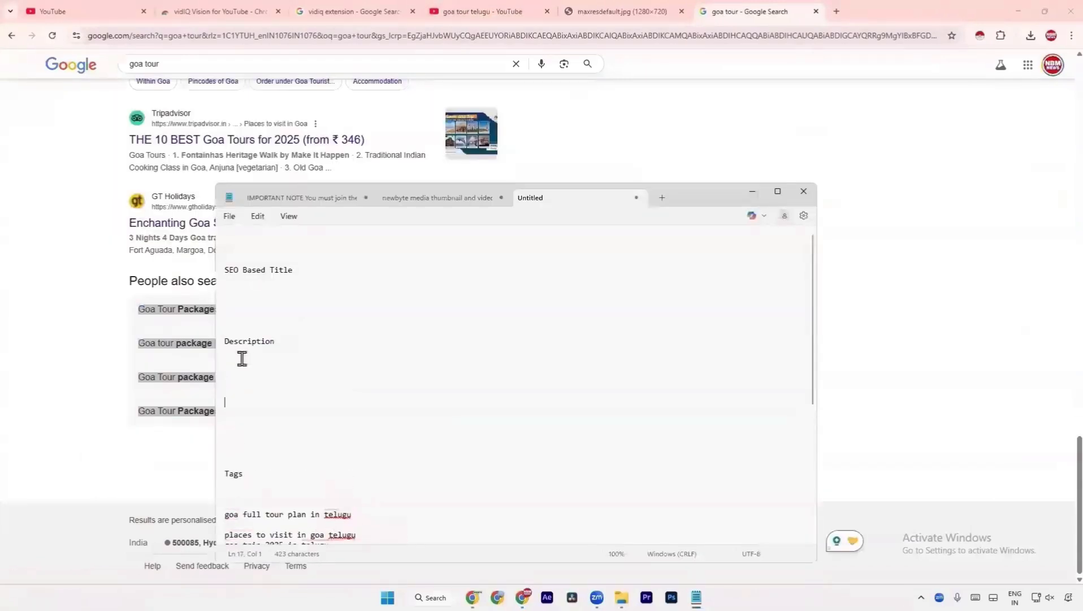
pyautogui.hotkey('ctrl', 'v')
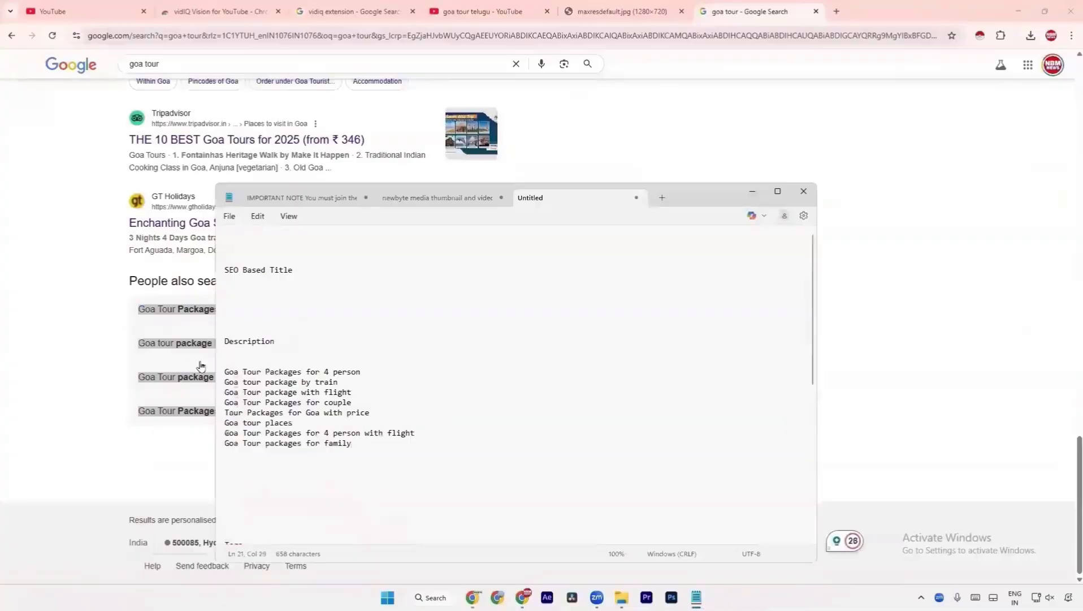
# - Return to the YouTube search results in Chrome and shorten the query to "goa tour" to view its search suggestions
pyautogui.click(500, 8)
pyautogui.click(423, 61)
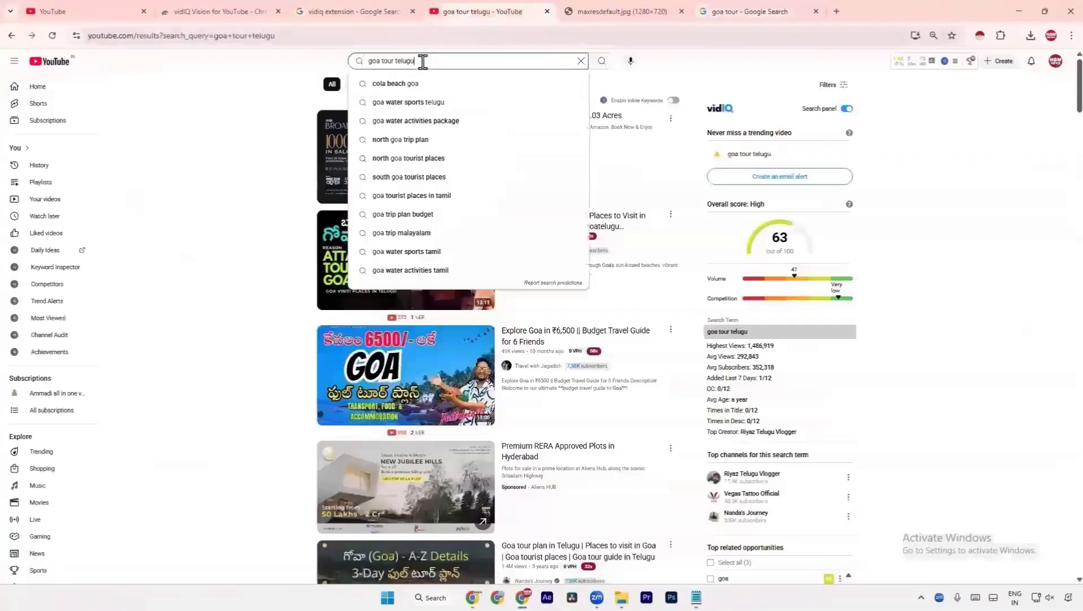
pyautogui.press('BackSpace')
pyautogui.press('BackSpace')
pyautogui.press('BackSpace')
pyautogui.press('BackSpace')
pyautogui.press('BackSpace')
pyautogui.press('BackSpace')
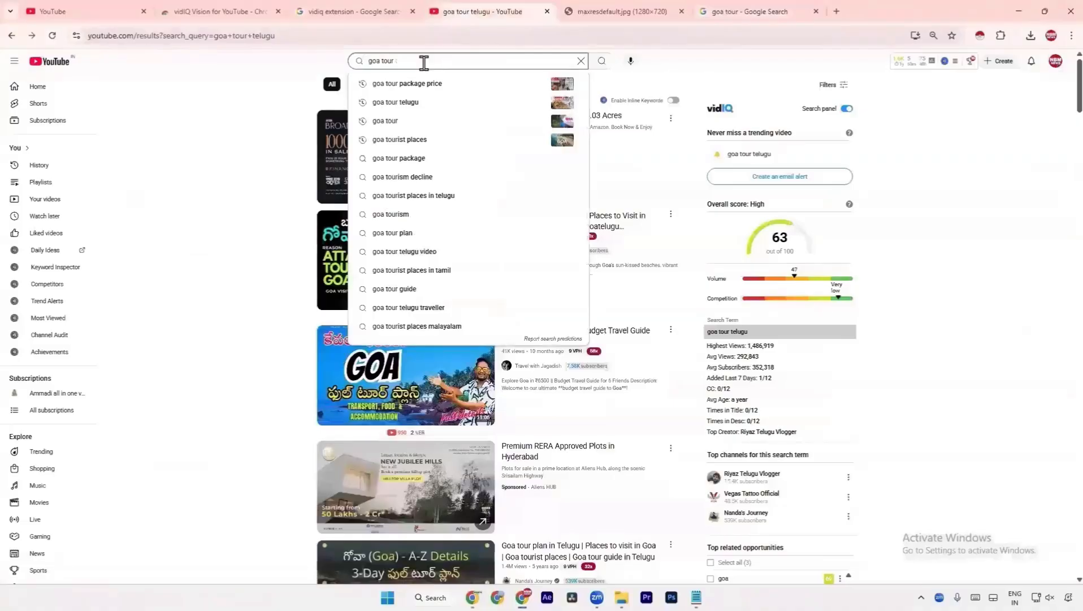
# - Open YouTube in an incognito window and enter "goa tour telugu" in its search to list the suggestions
pyautogui.hotkey('ctrl', 'shift', 'n')
pyautogui.write('y')
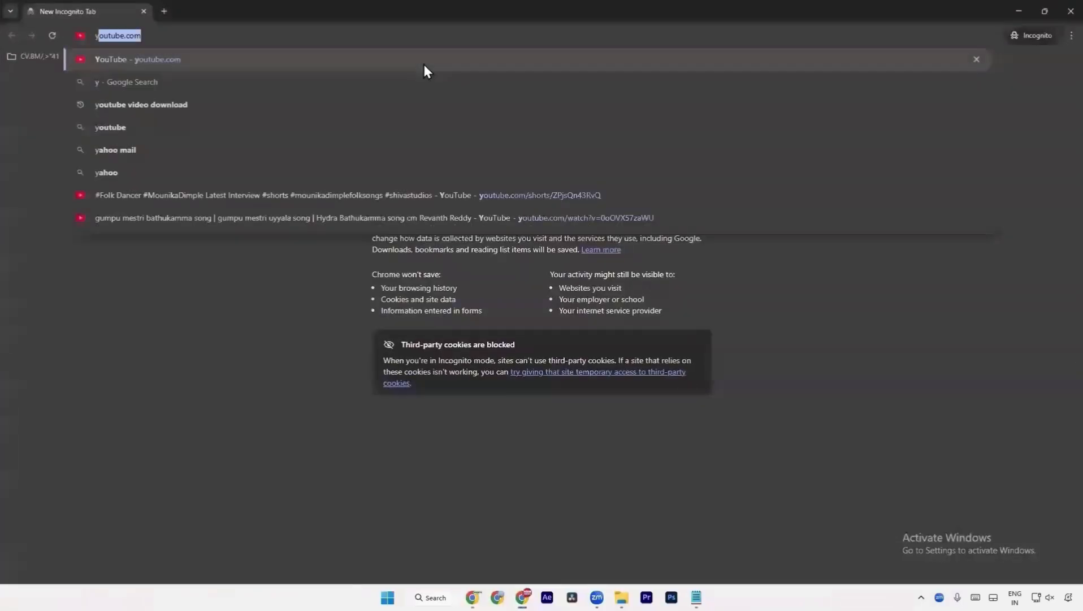
pyautogui.press('Return')
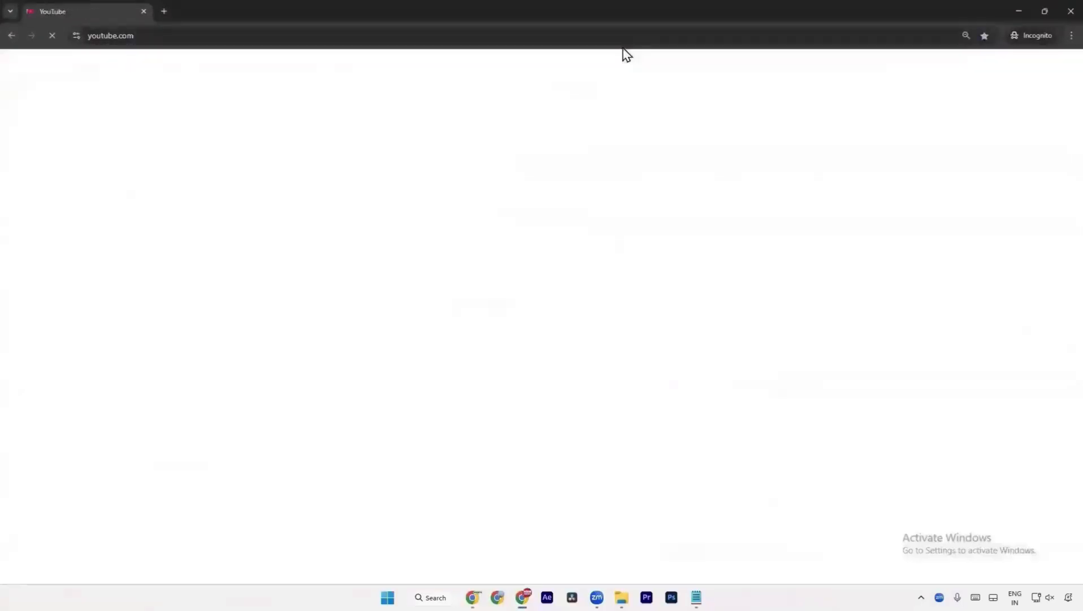
pyautogui.click(492, 64)
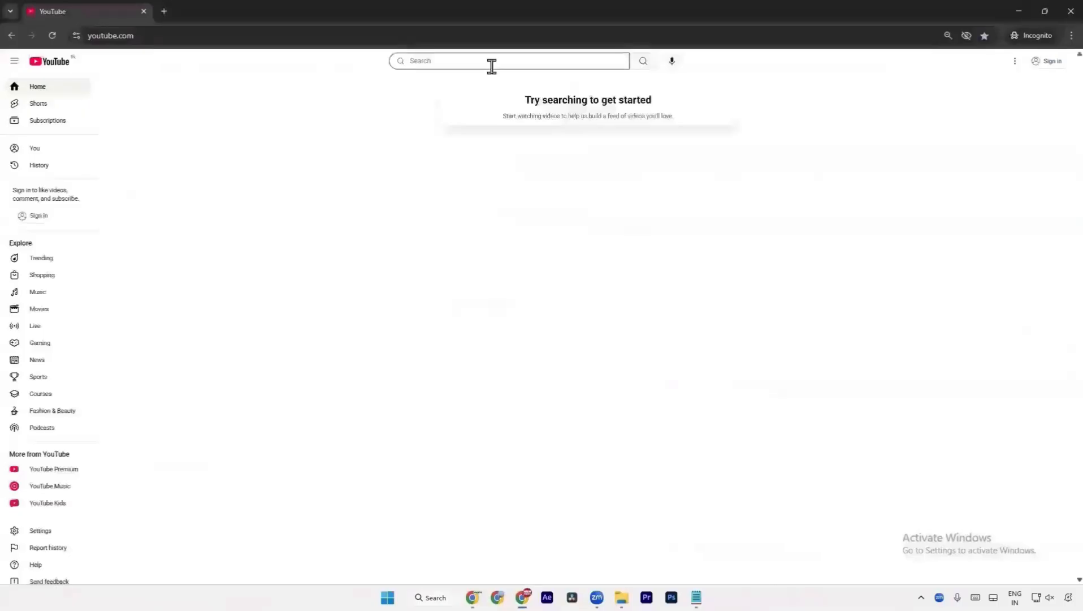
pyautogui.write('goa tour')
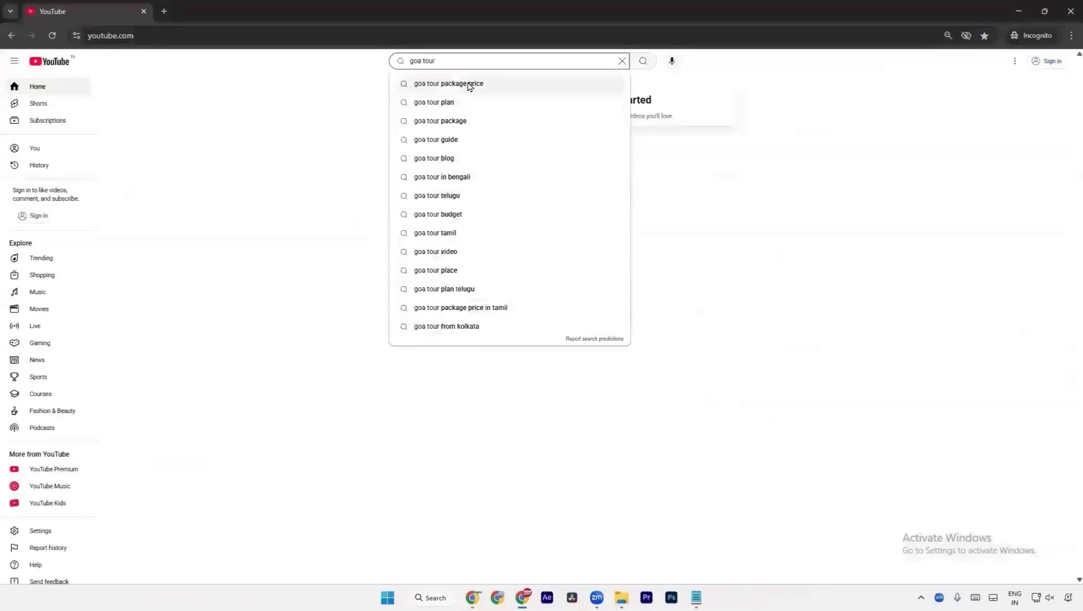
pyautogui.write('telug')
pyautogui.write('ugu')
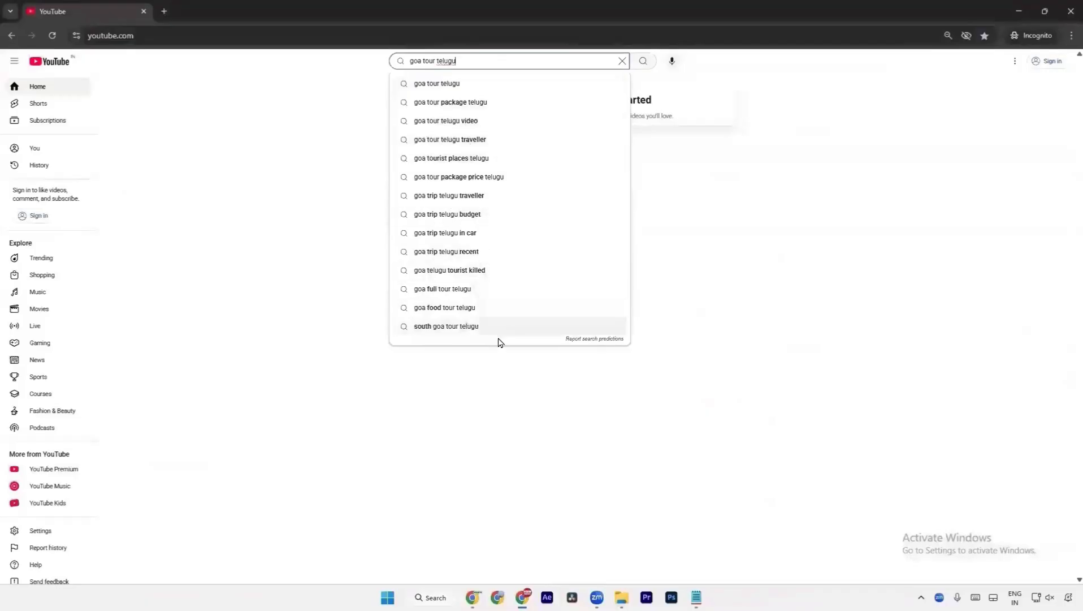
# - Try an underscore in front of "goa tour telugu" to check for other suggestions and remove it again
pyautogui.click(412, 63)
pyautogui.write('_')
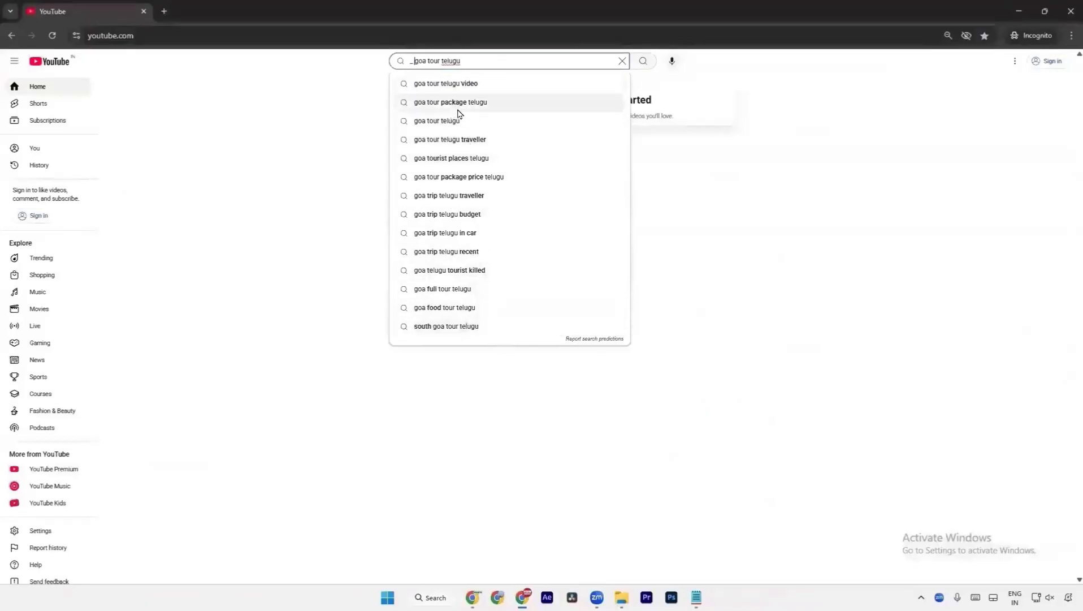
pyautogui.press('BackSpace')
pyautogui.write('_')
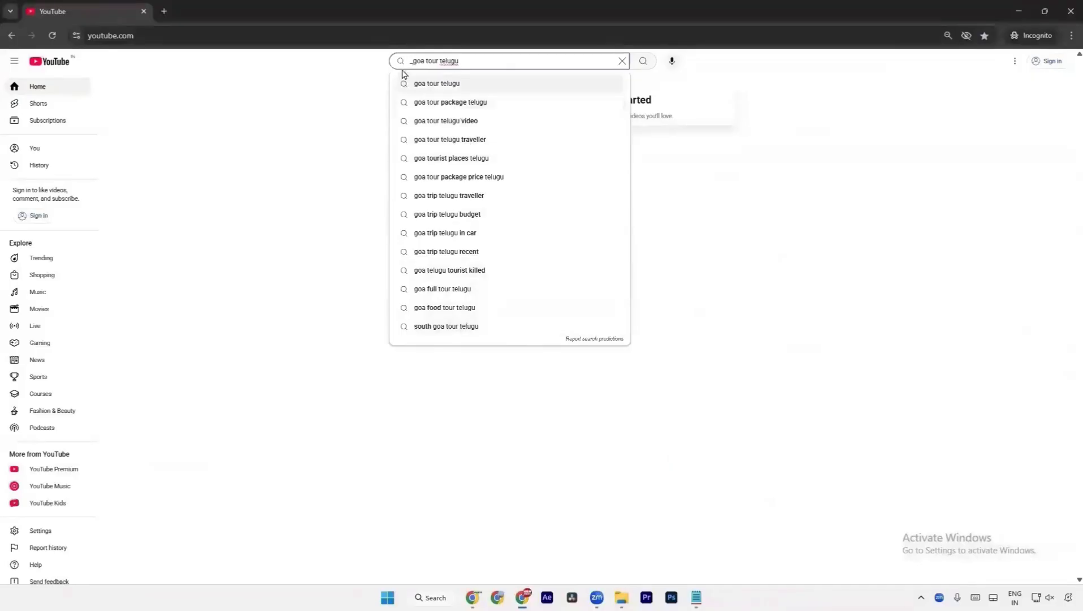
pyautogui.click(411, 62)
pyautogui.write('_')
pyautogui.press('BackSpace')
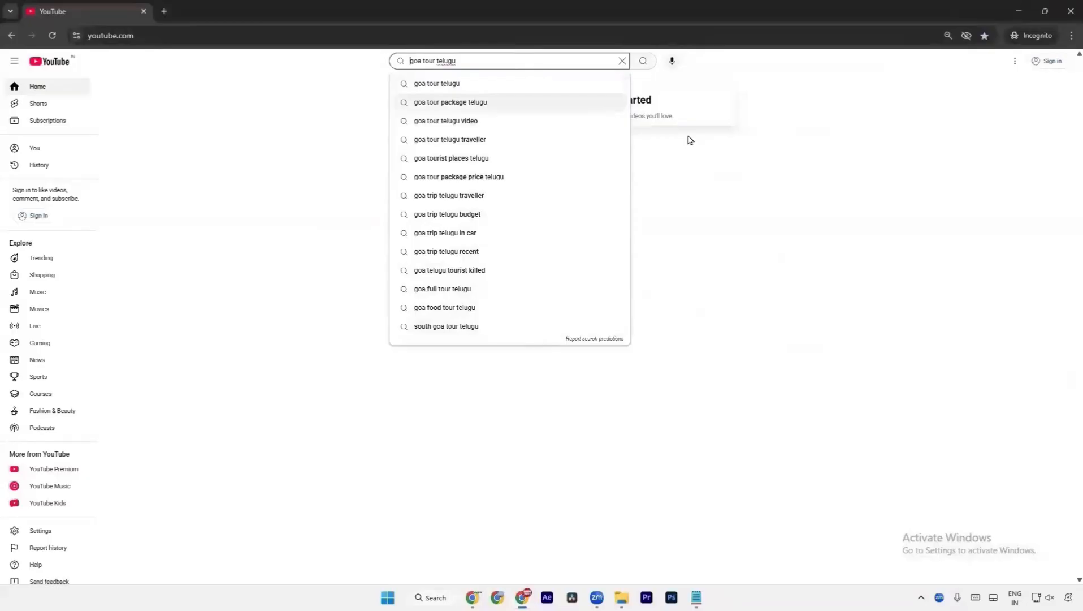
# - Capture a screenshot of the full "goa tour telugu" suggestion list using the On-Screen Keyboard's print-screen function, and close the keyboard
pyautogui.press('ctrl+super+o')
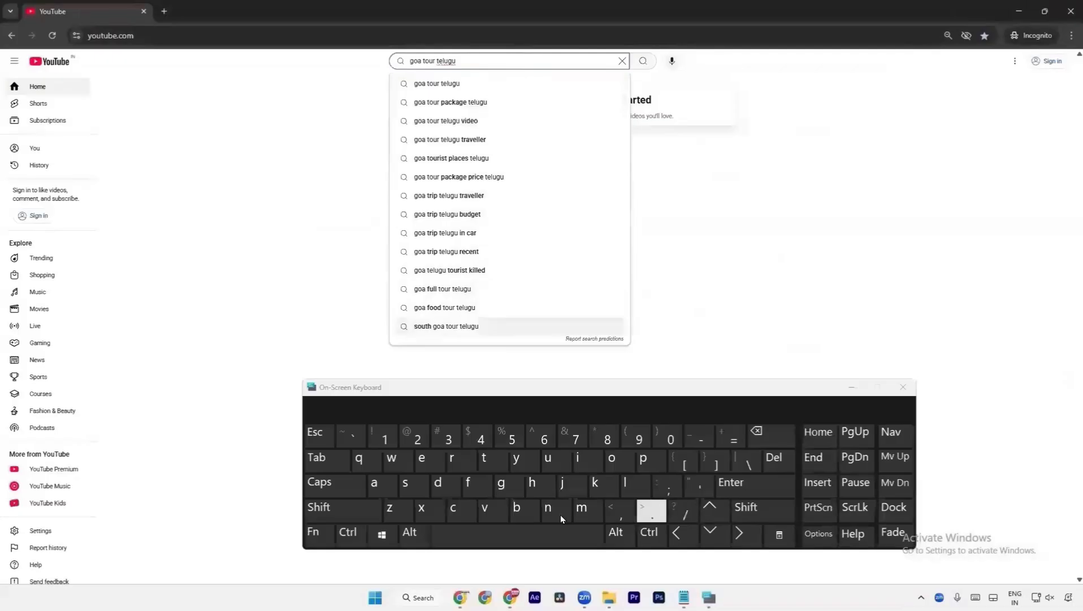
pyautogui.click(315, 533)
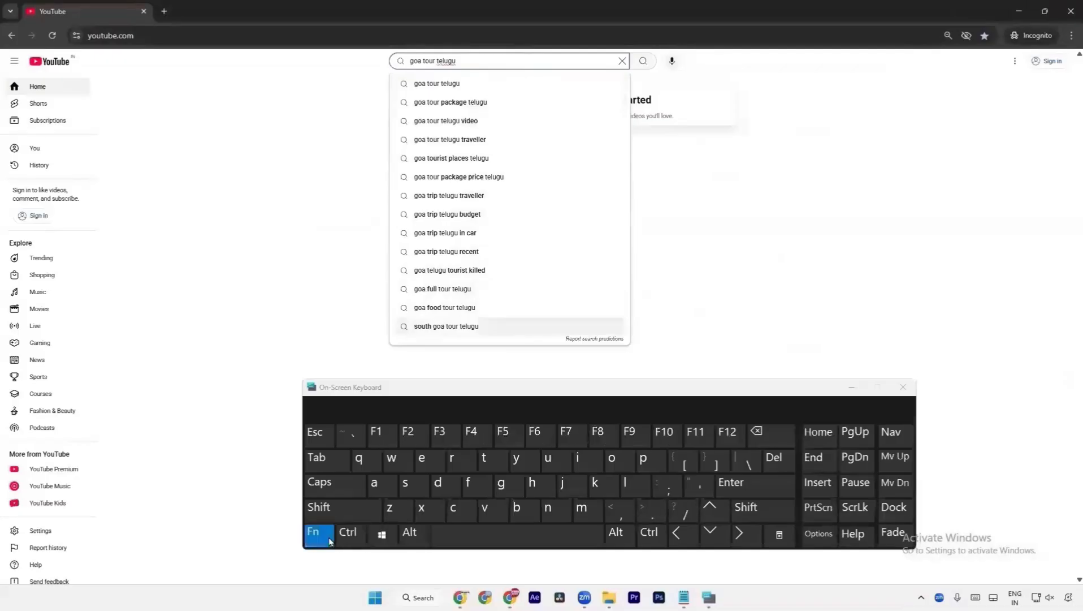
pyautogui.click(818, 507)
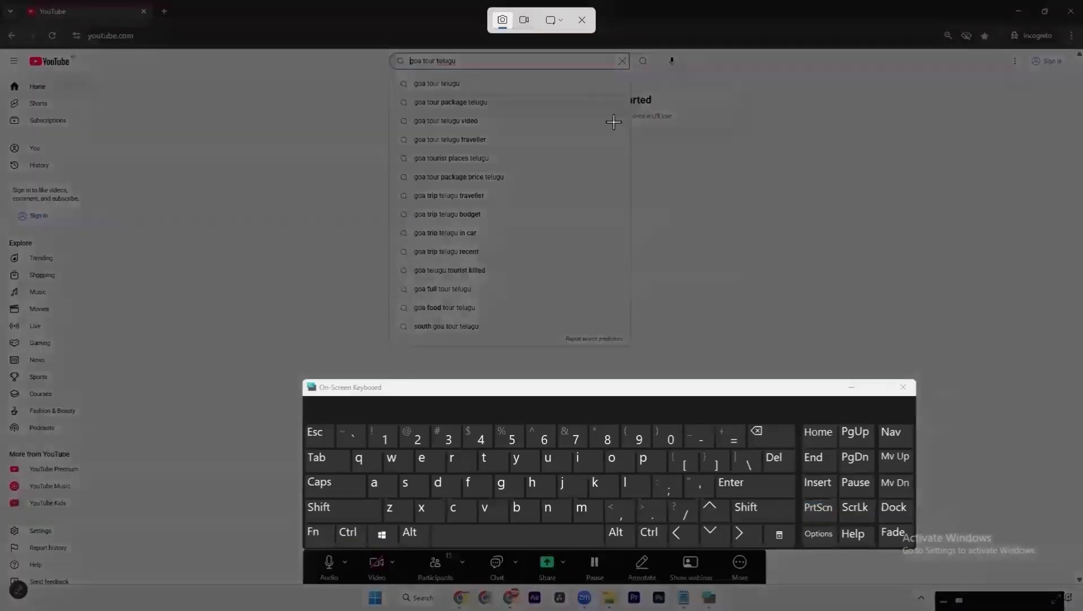
pyautogui.moveTo(407, 81); pyautogui.dragTo(519, 334)
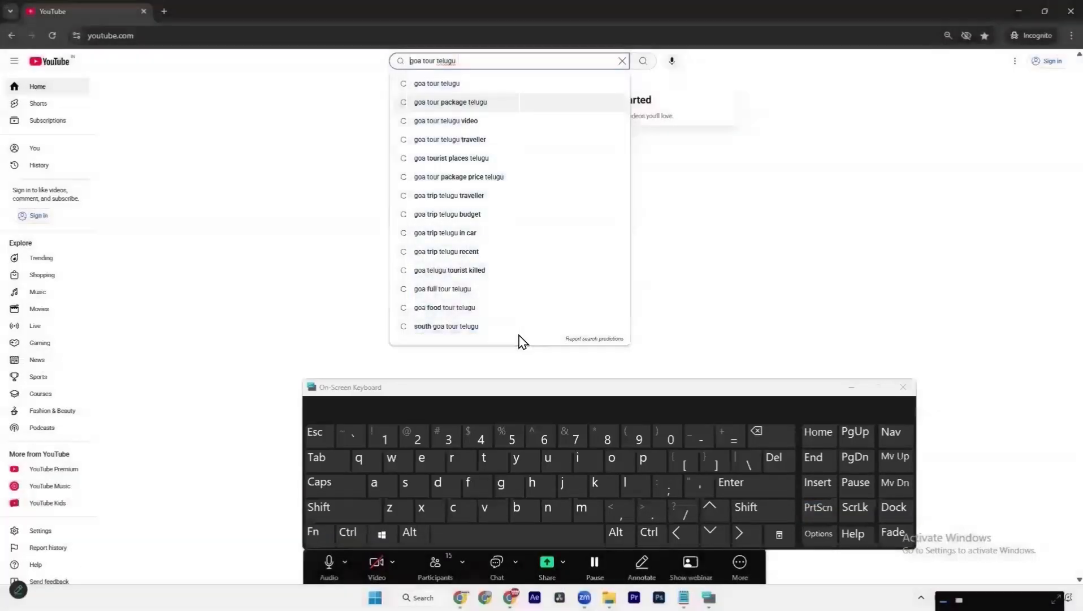
pyautogui.click(902, 390)
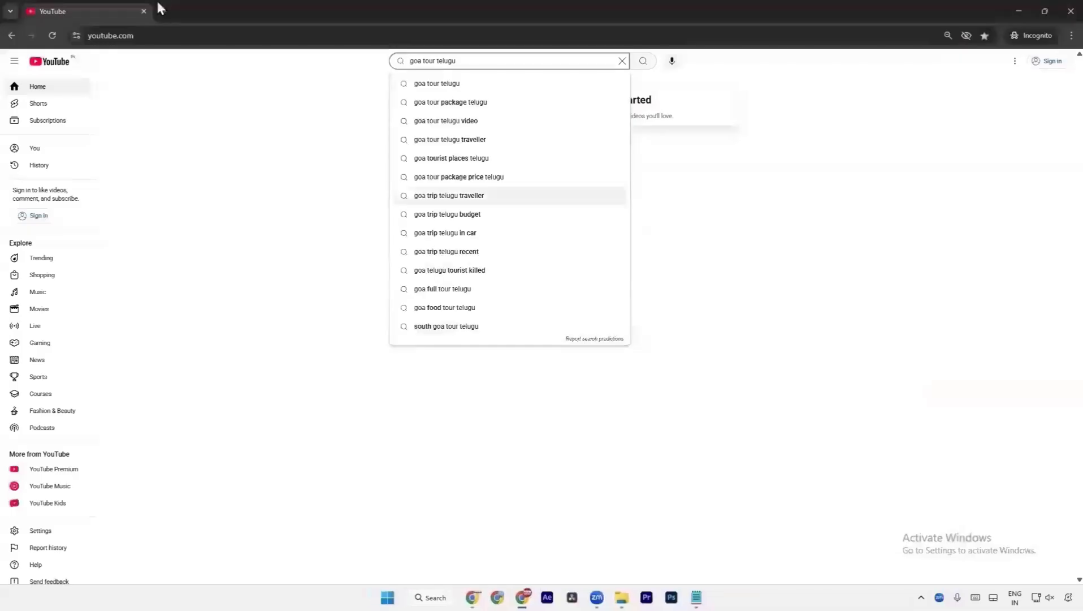
# - Discard the extra incognito tab and close the incognito window to return to the regular browser window
pyautogui.click(162, 10)
pyautogui.write('c')
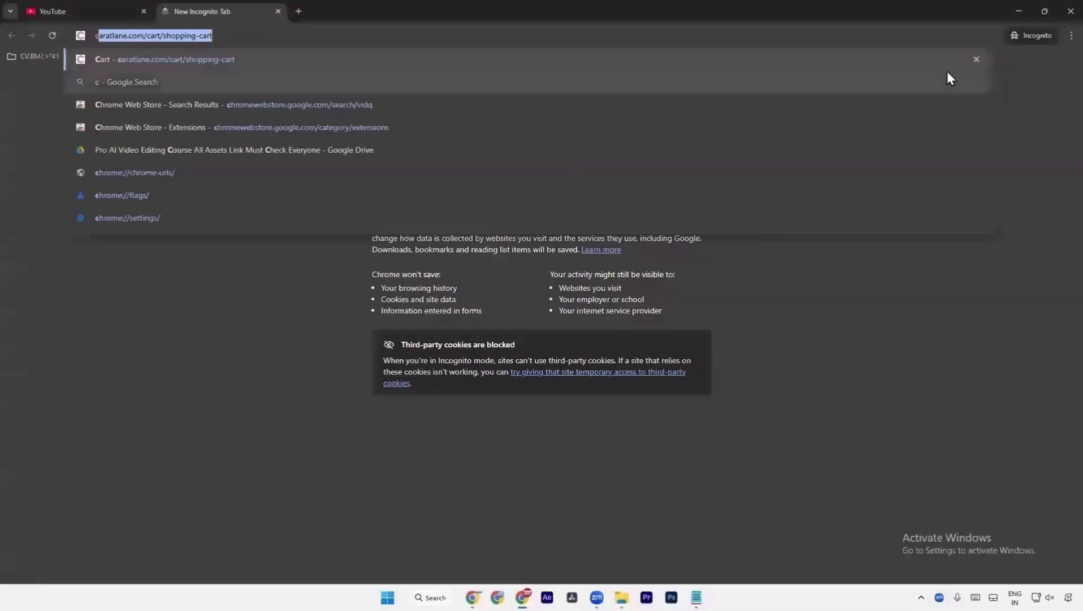
pyautogui.click(275, 12)
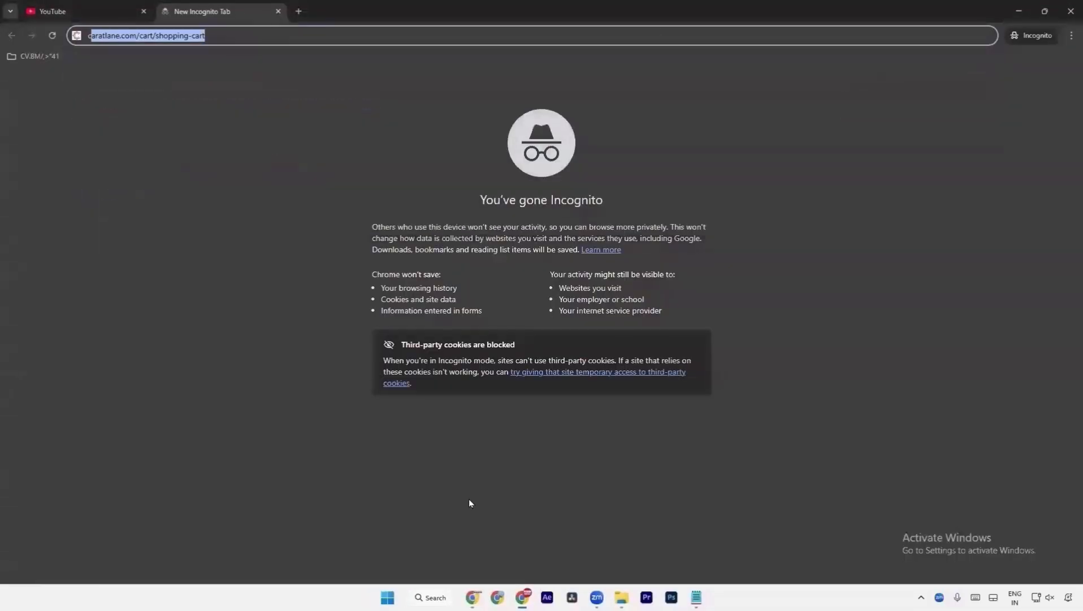
pyautogui.click(1062, 13)
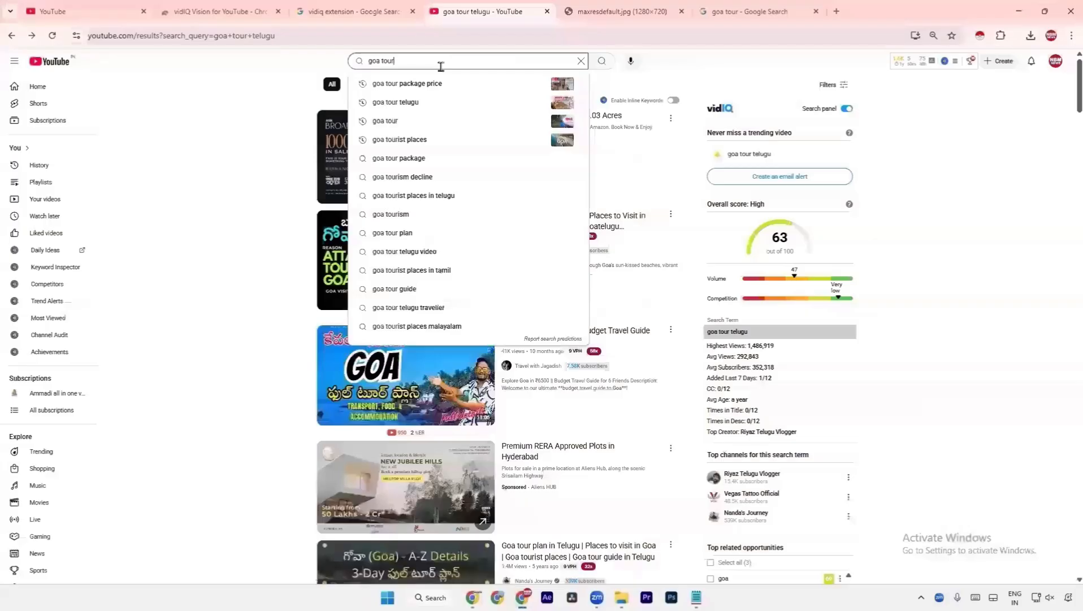
pyautogui.click(834, 11)
pyautogui.write('c')
pyautogui.press('Return')
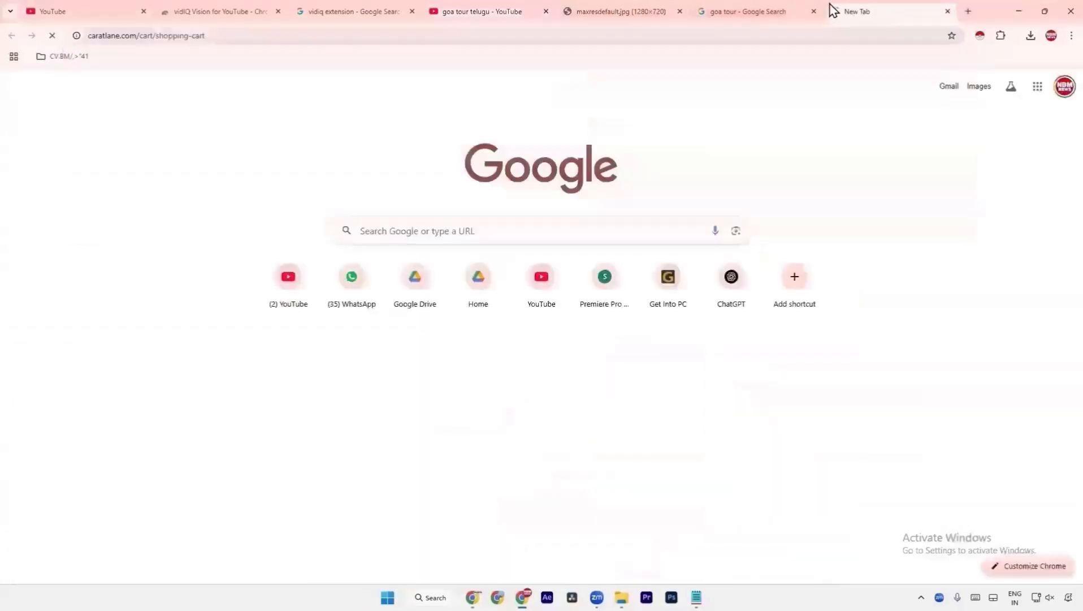
pyautogui.click(947, 12)
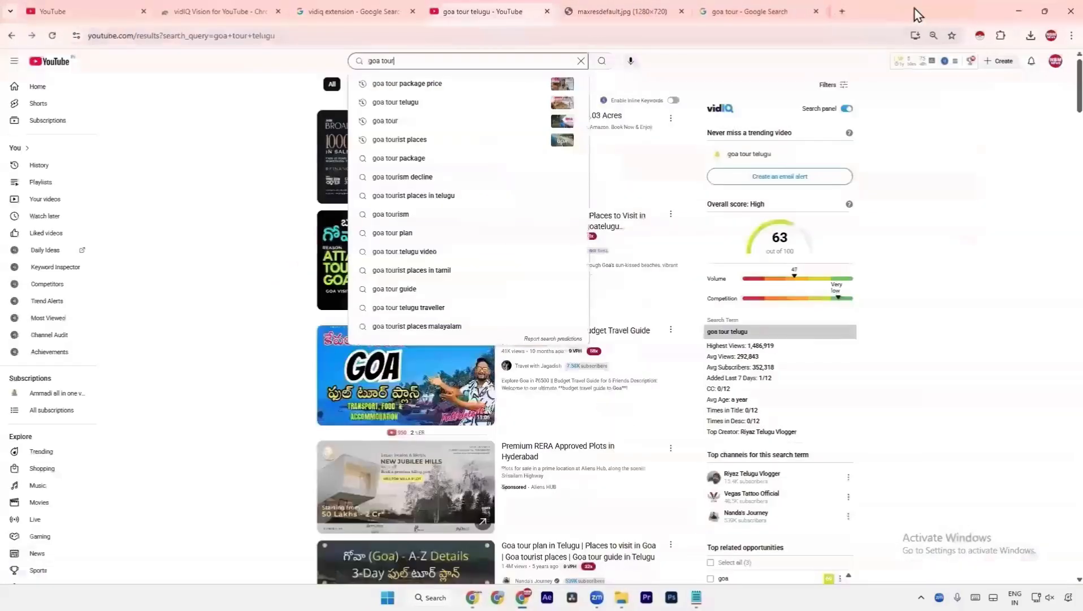
# - Open ChatGPT in a new browser tab and log in using the Google account option
pyautogui.click(843, 11)
pyautogui.write('chat')
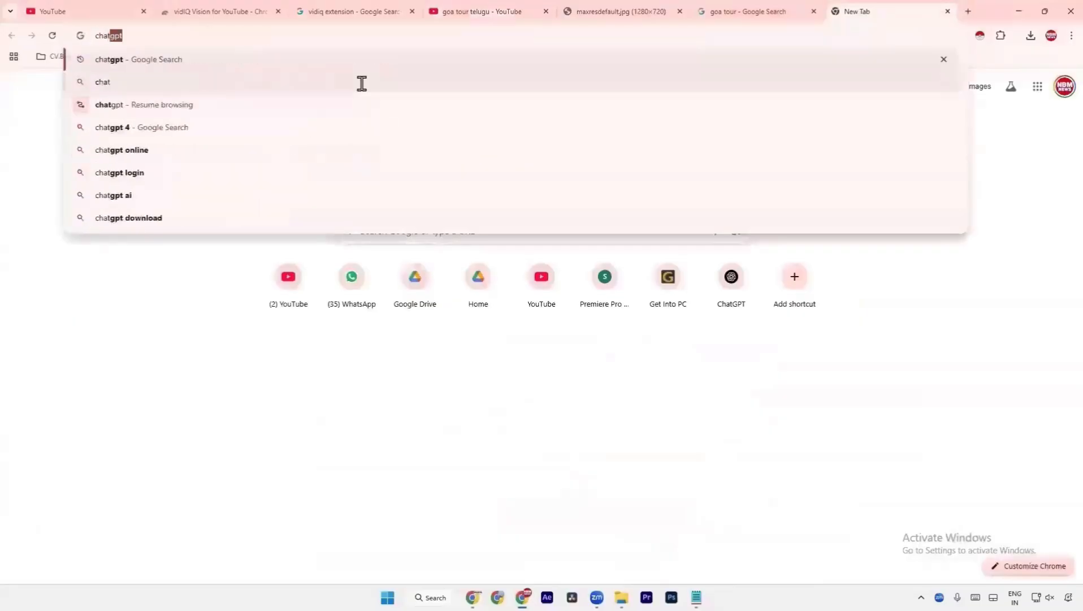
pyautogui.press('Return')
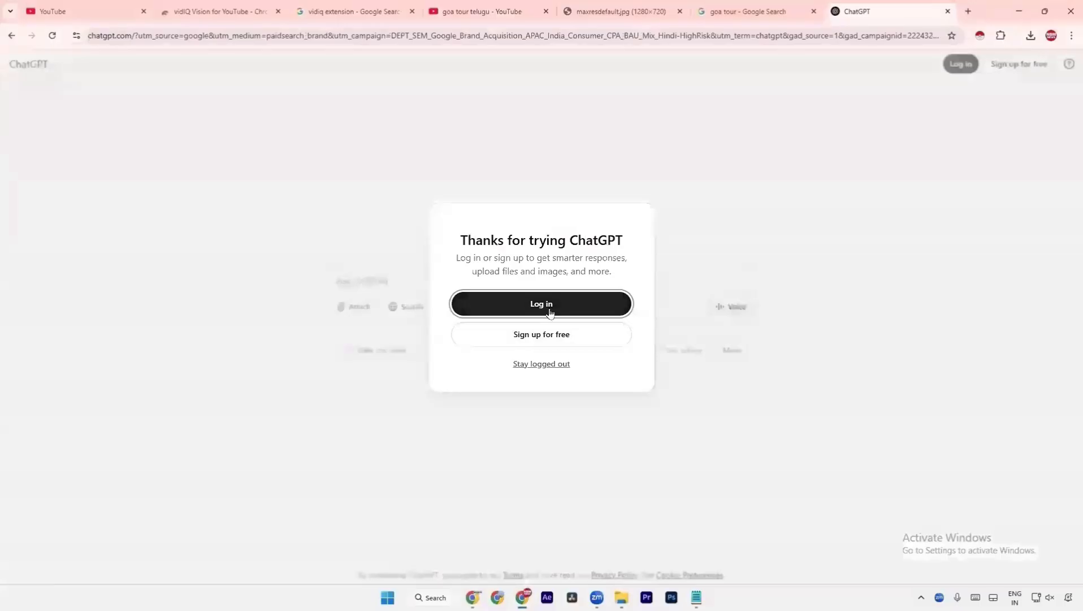
pyautogui.click(549, 311)
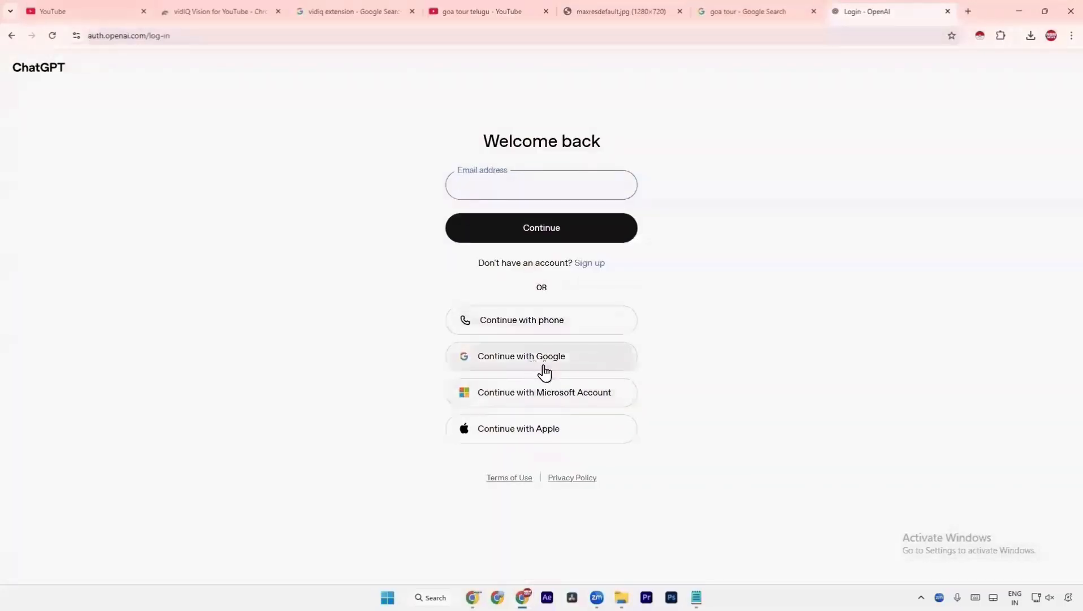
pyautogui.click(560, 362)
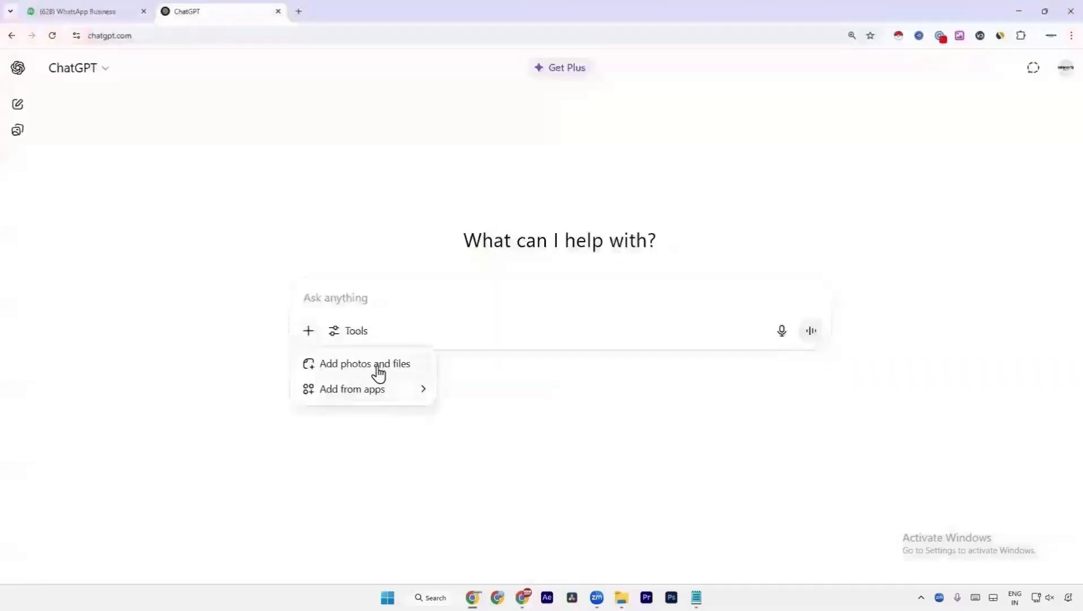
# - Attach the captured suggestion-list screenshot to the chat and send the prompt "above image convert text"
pyautogui.click(378, 365)
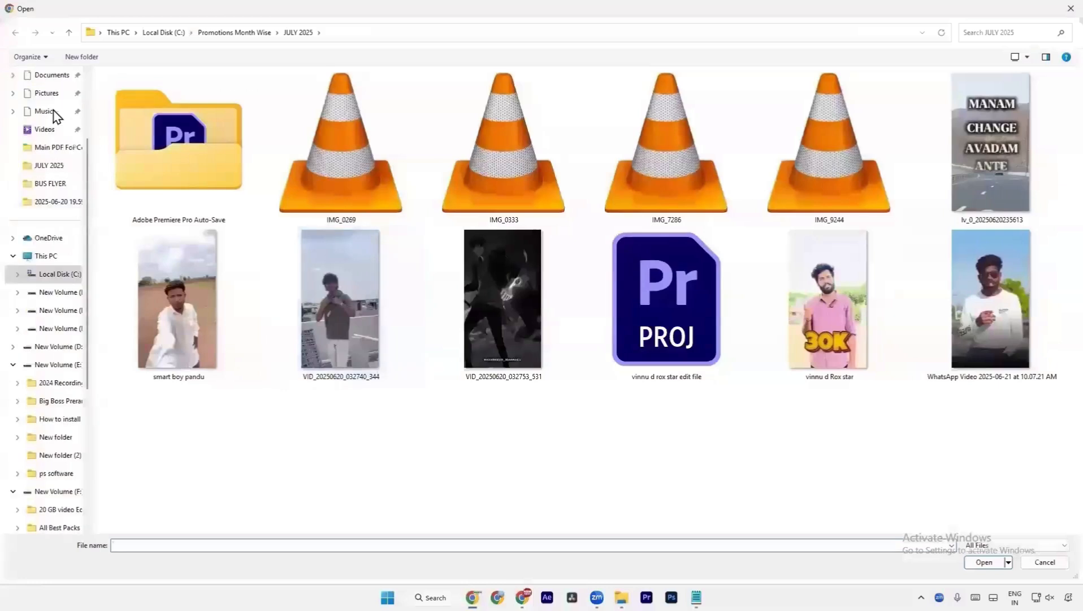
pyautogui.scroll(2, 55, 116)
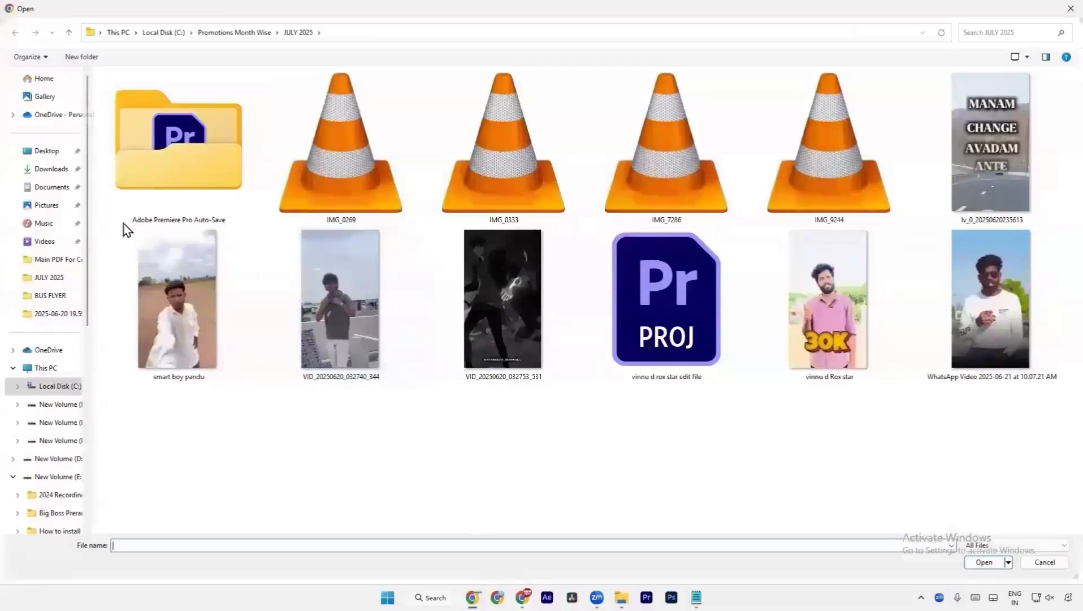
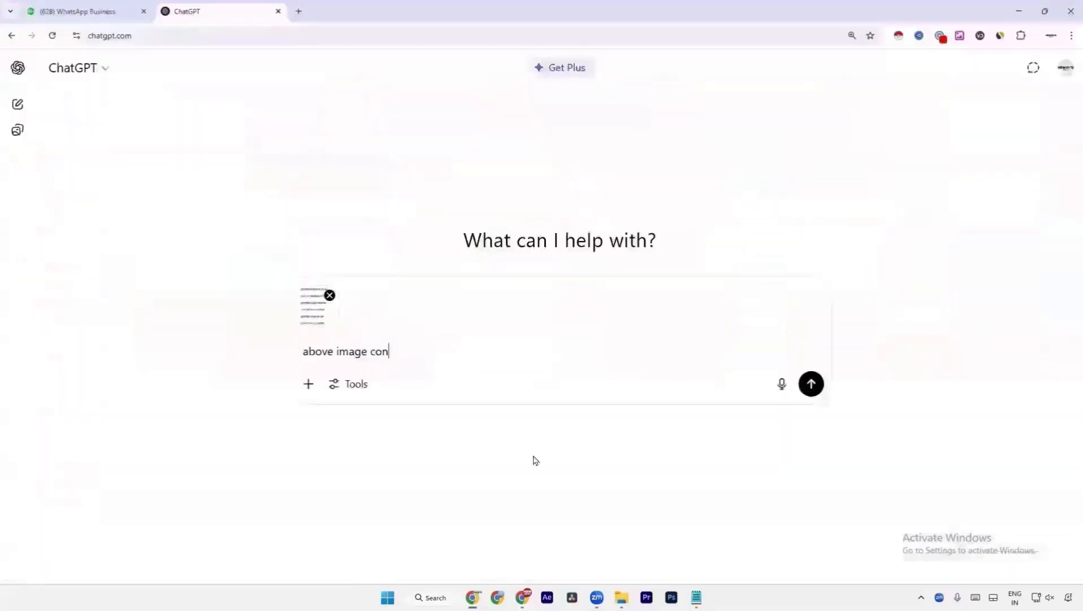
pyautogui.write('vert y')
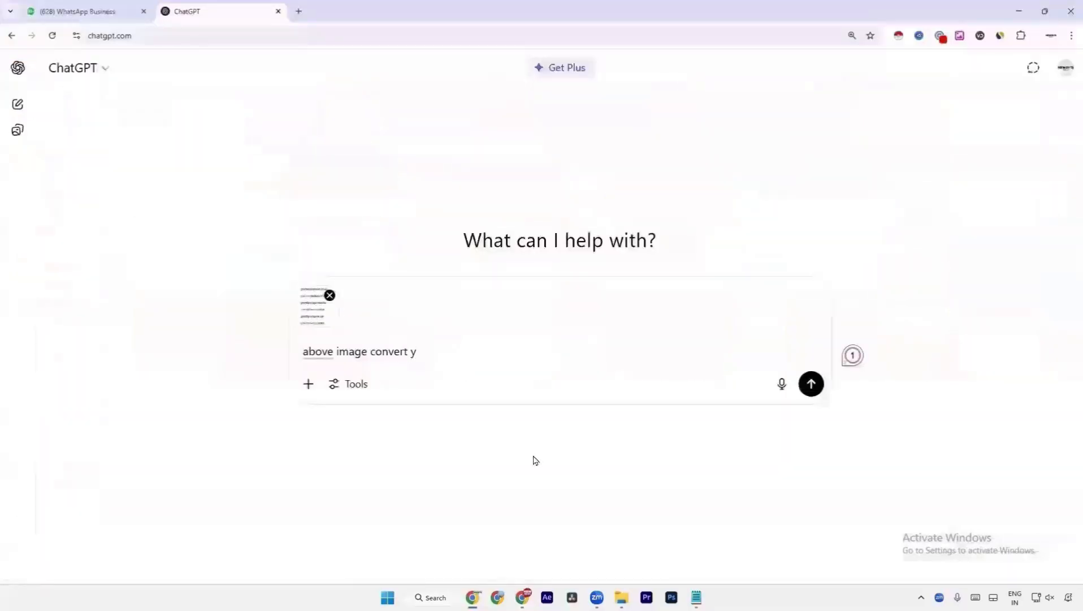
pyautogui.press('BackSpace')
pyautogui.write('text')
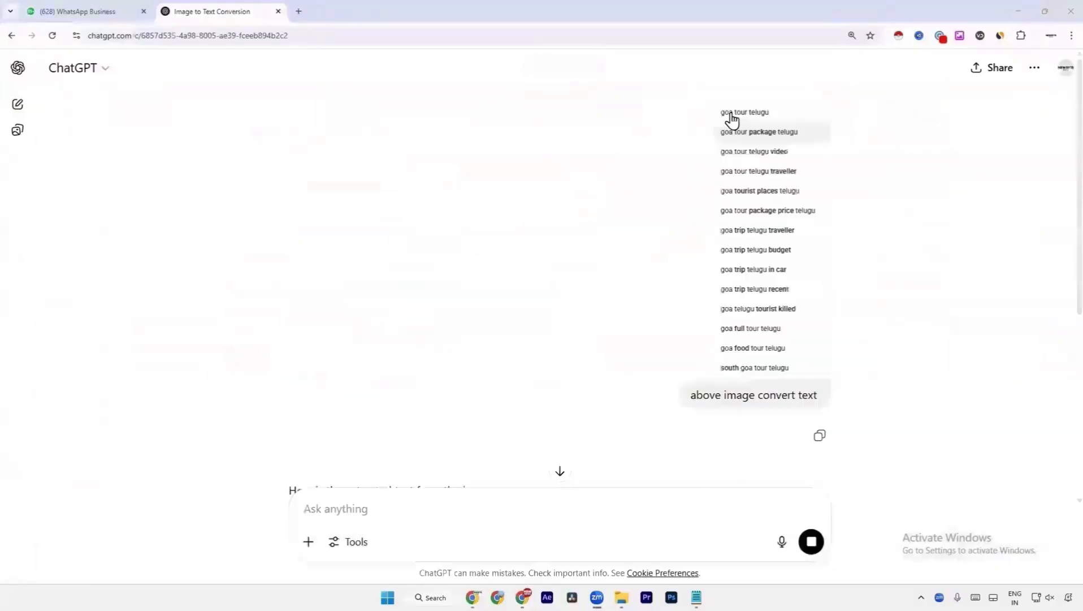
# - Compare ChatGPT's extracted keyword list with the suggestions in the uploaded image
pyautogui.scroll(-1, 732, 120)
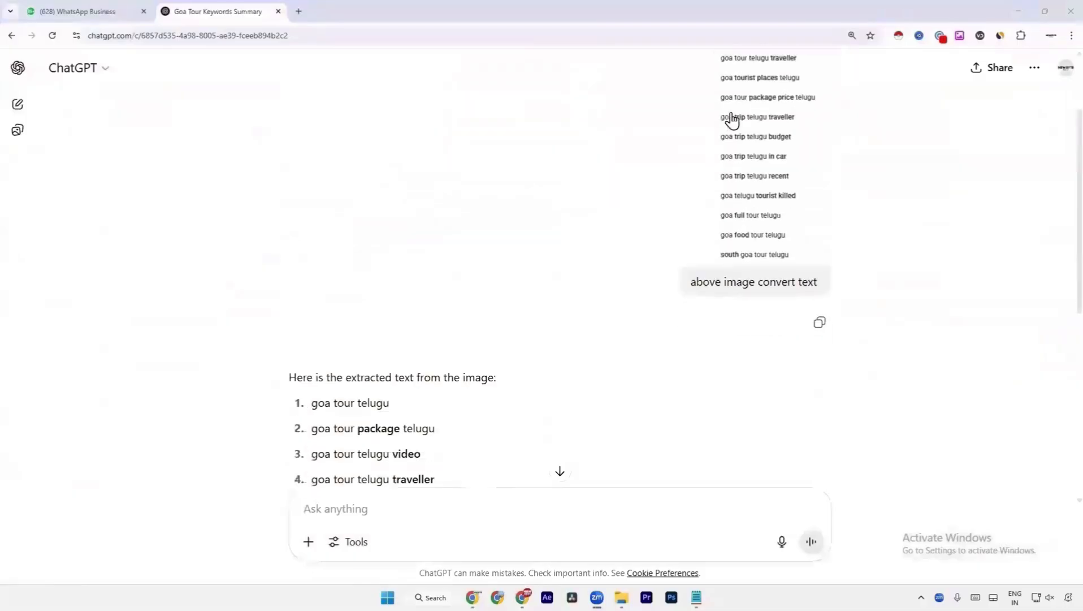
pyautogui.scroll(2, 733, 120)
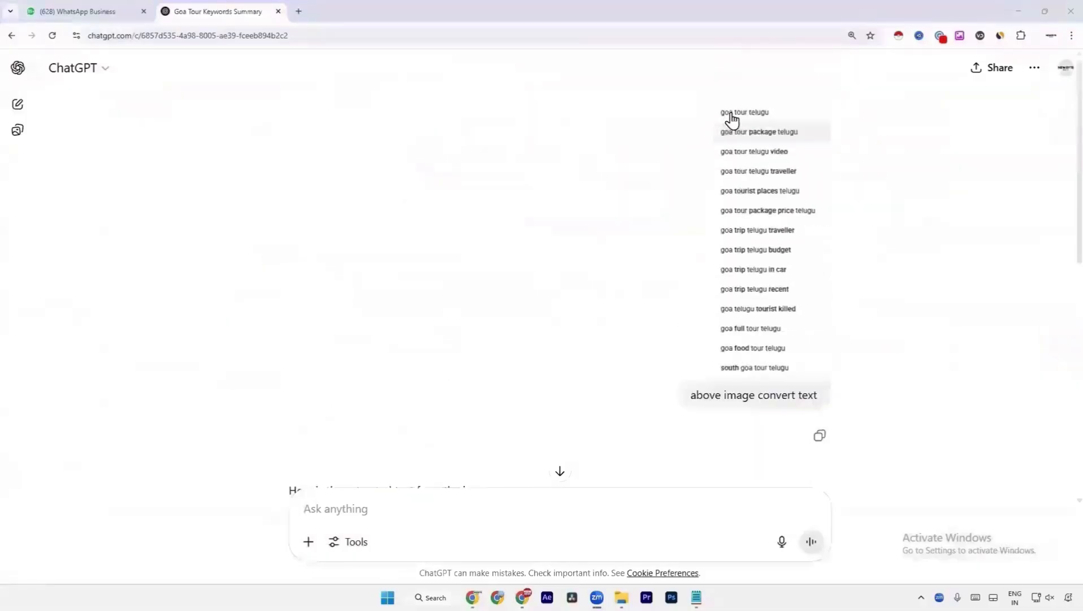
pyautogui.scroll(-6, 731, 120)
pyautogui.scroll(4, 648, 148)
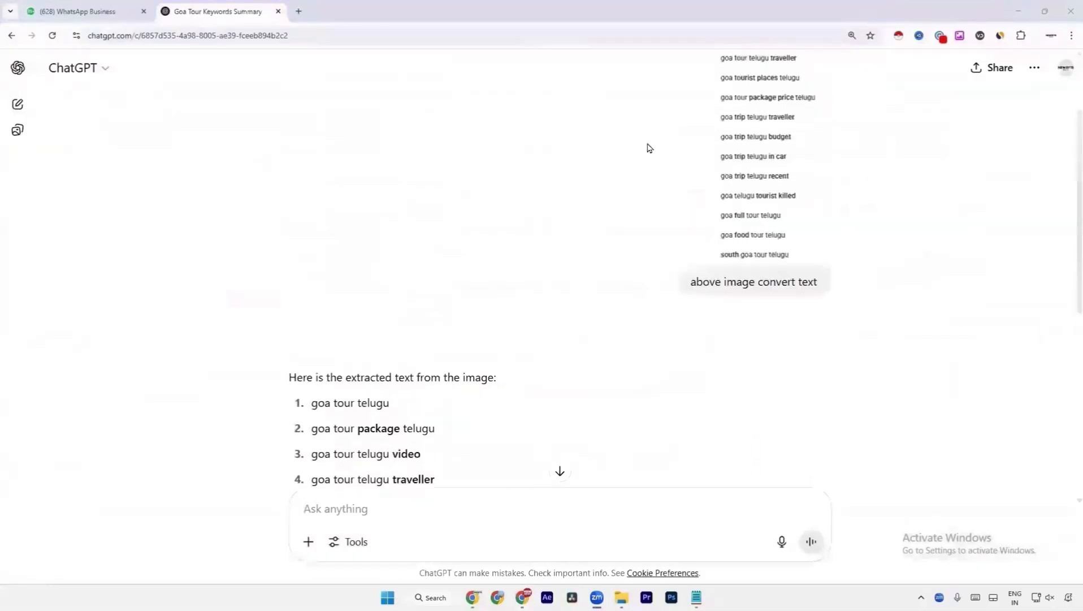
pyautogui.scroll(2, 731, 120)
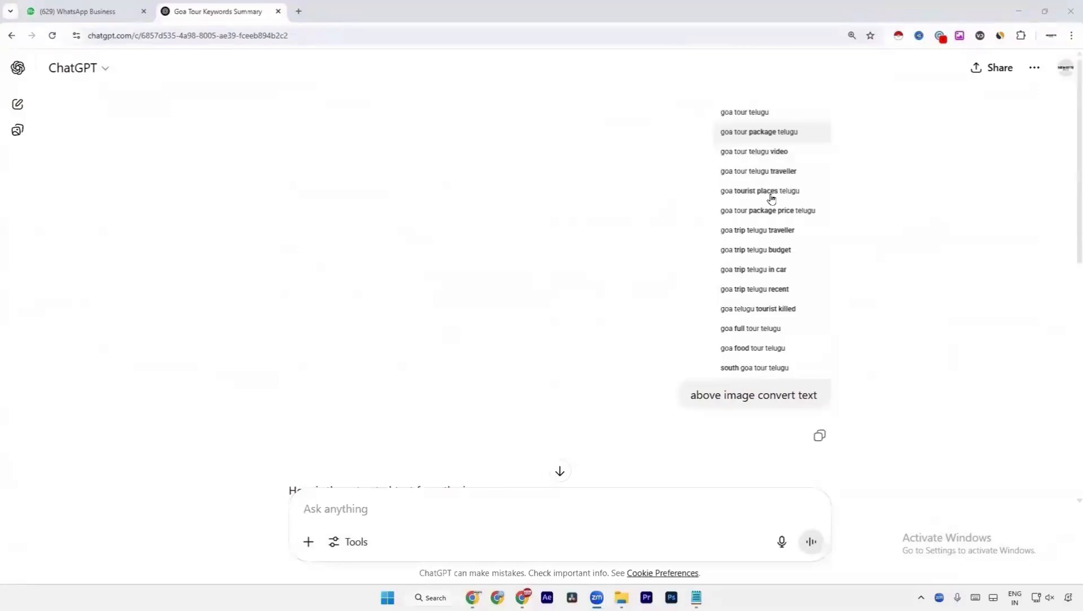
pyautogui.scroll(-8, 542, 299)
pyautogui.scroll(1, 426, 310)
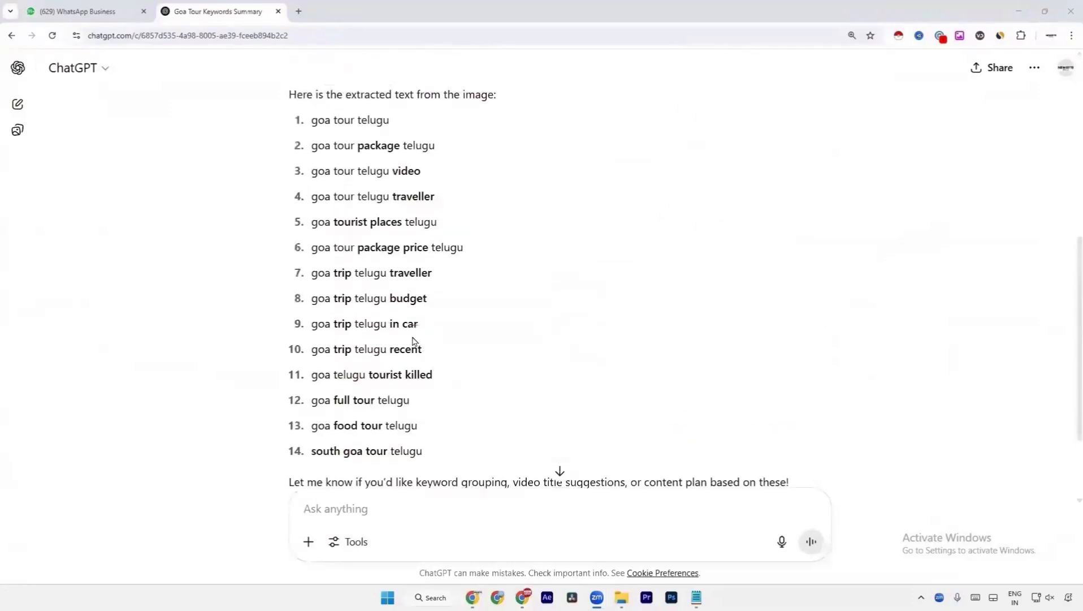
# - Copy the extracted keywords from "goa tour telugu" to "south goa tour telugu" and paste them at the end of the Description section in Notepad
pyautogui.moveTo(435, 459); pyautogui.dragTo(303, 137)
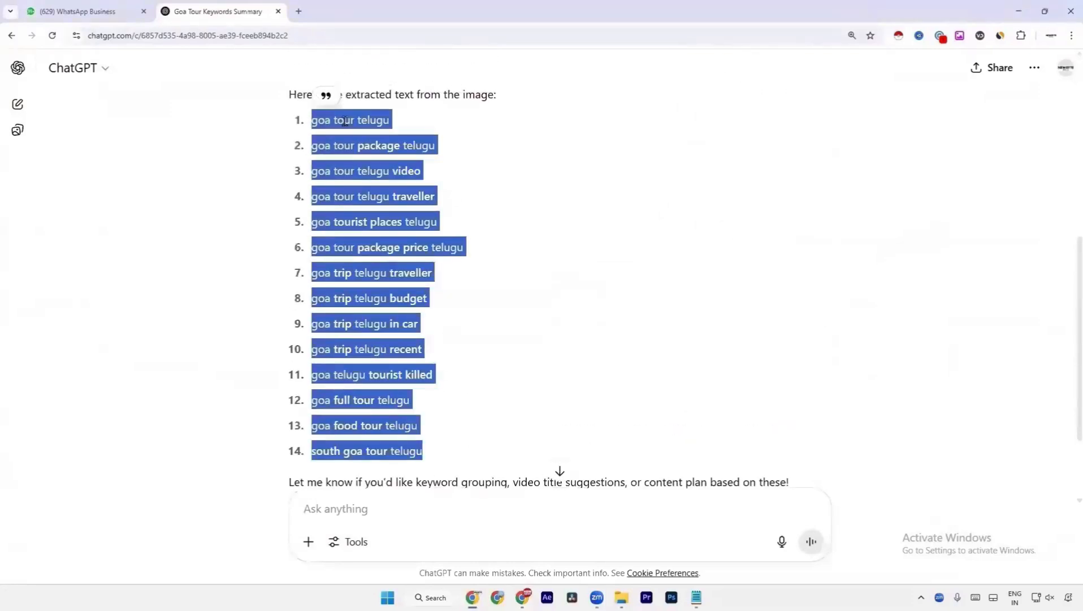
pyautogui.rightClick(346, 129)
pyautogui.click(365, 136)
pyautogui.hotkey('alt', 'Tab')
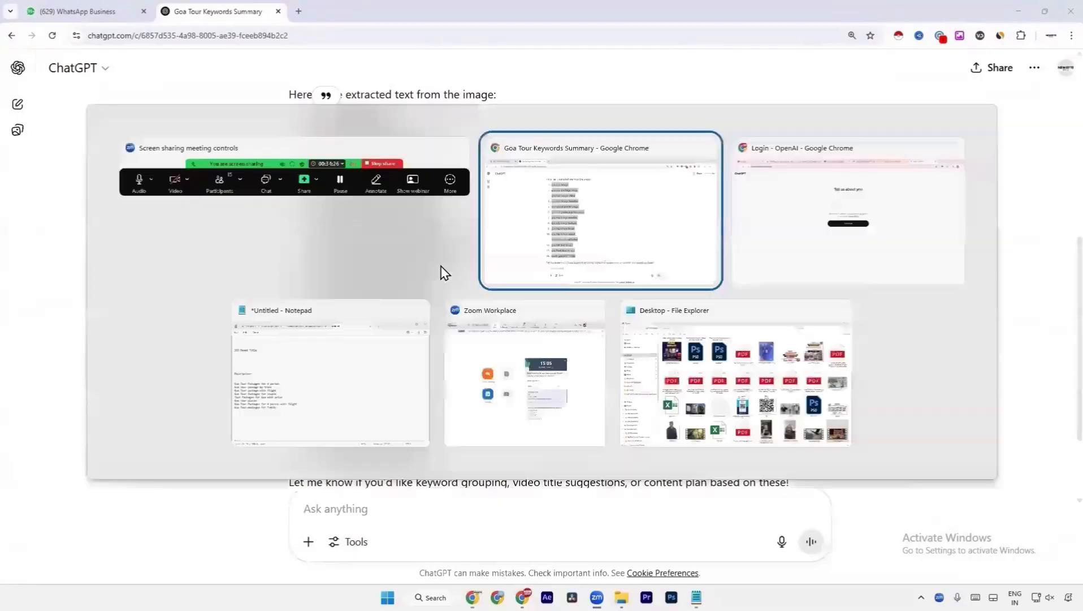
pyautogui.hotkey('alt', 'Tab')
pyautogui.hotkey('alt', 'Tab')
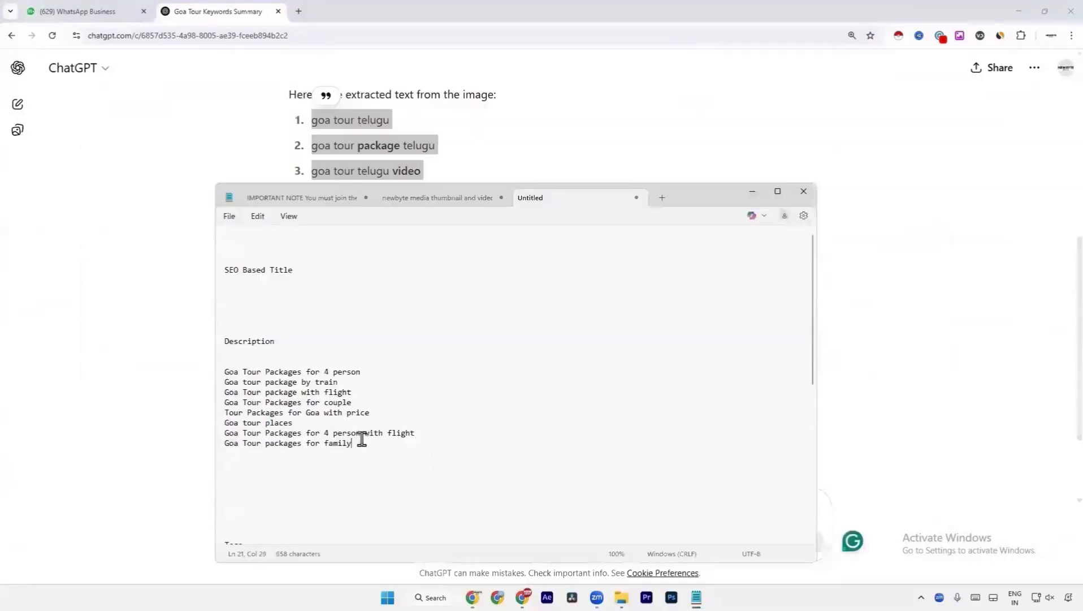
pyautogui.press('Return')
pyautogui.press('Return')
pyautogui.hotkey('ctrl', 'v')
# - Review the pasted description keywords and remove one empty line directly below the Tags heading
pyautogui.scroll(3, 348, 413)
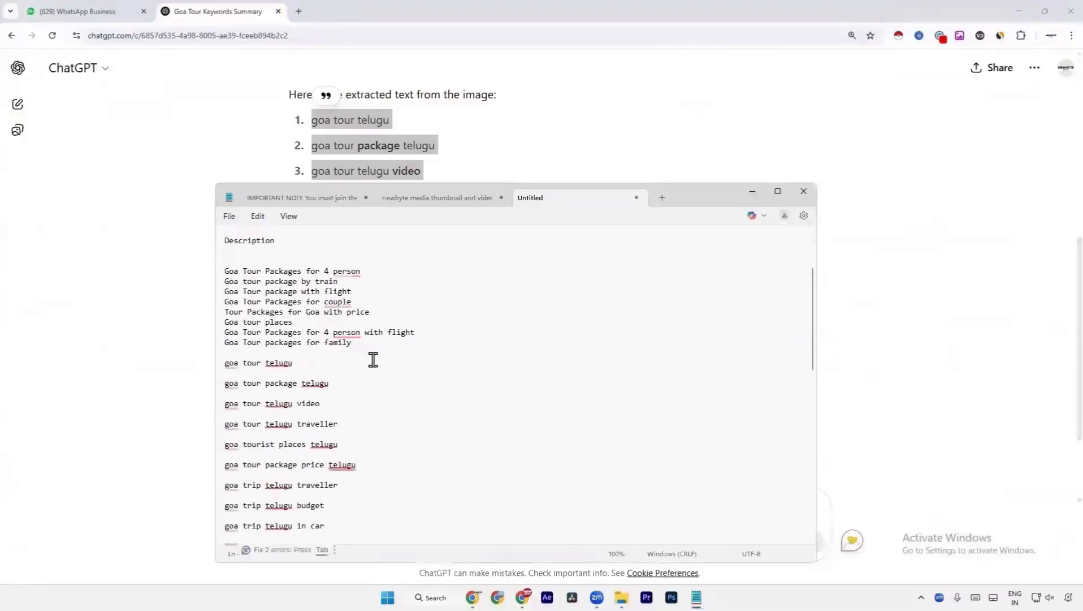
pyautogui.scroll(-1, 373, 360)
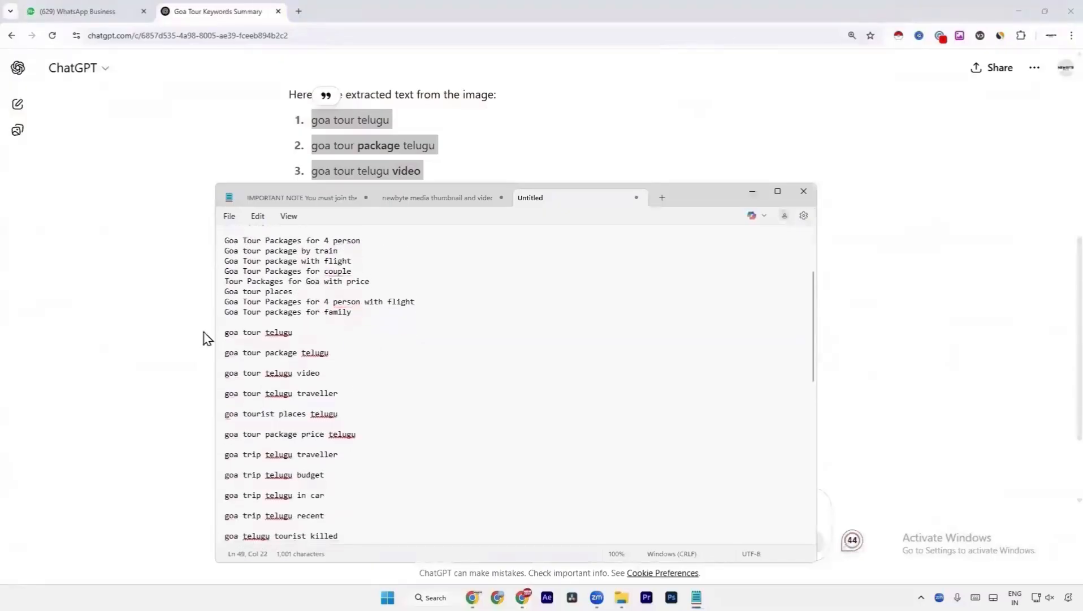
pyautogui.click(423, 432)
pyautogui.scroll(-2, 339, 376)
pyautogui.scroll(-2, 339, 376)
pyautogui.click(339, 376)
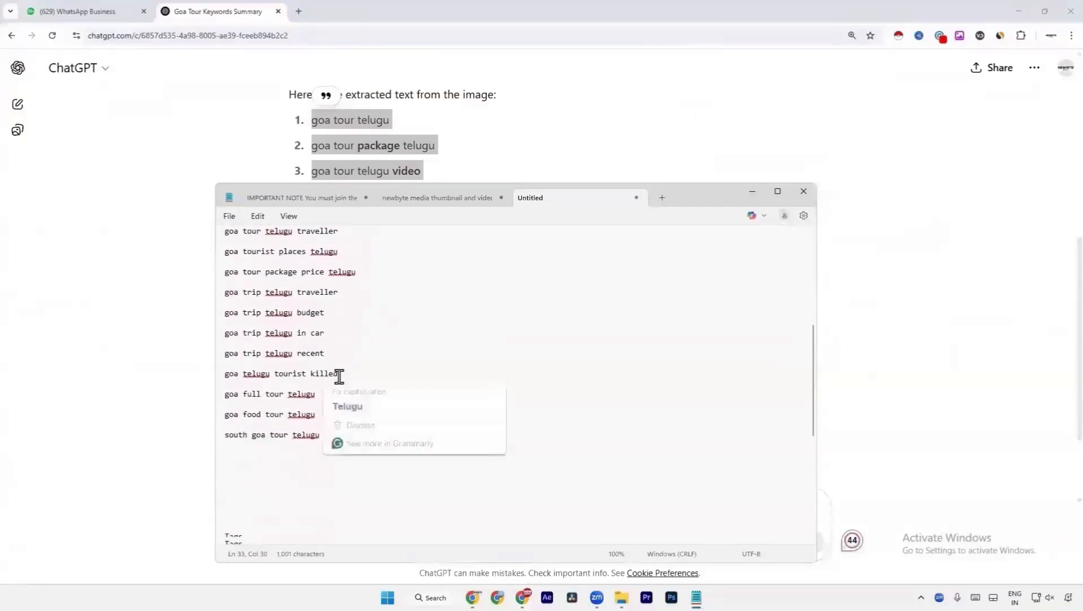
pyautogui.scroll(-1, 358, 350)
pyautogui.click(258, 497)
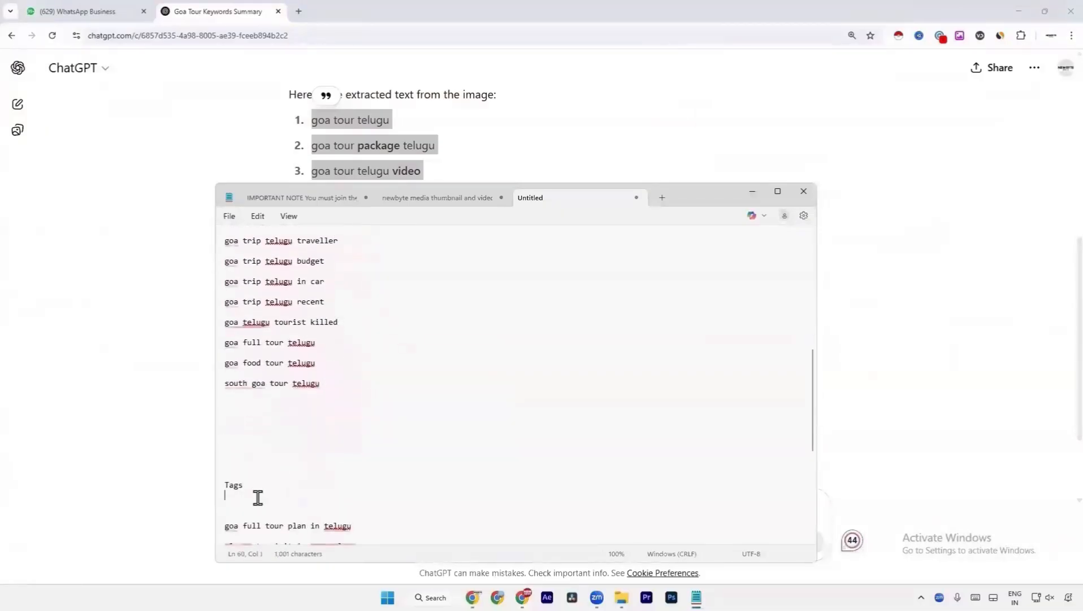
pyautogui.press('Delete')
# - Check the description and tag lists, and delete five blank lines between "south goa tour telugu" and the Tags heading
pyautogui.scroll(-1, 266, 482)
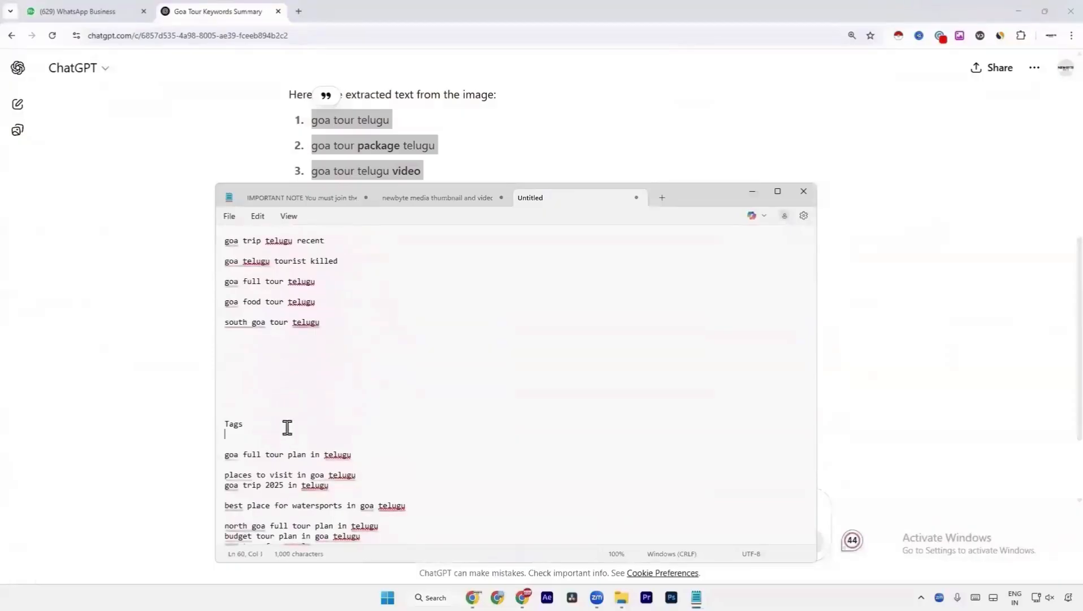
pyautogui.scroll(-2, 287, 428)
pyautogui.scroll(-2, 295, 367)
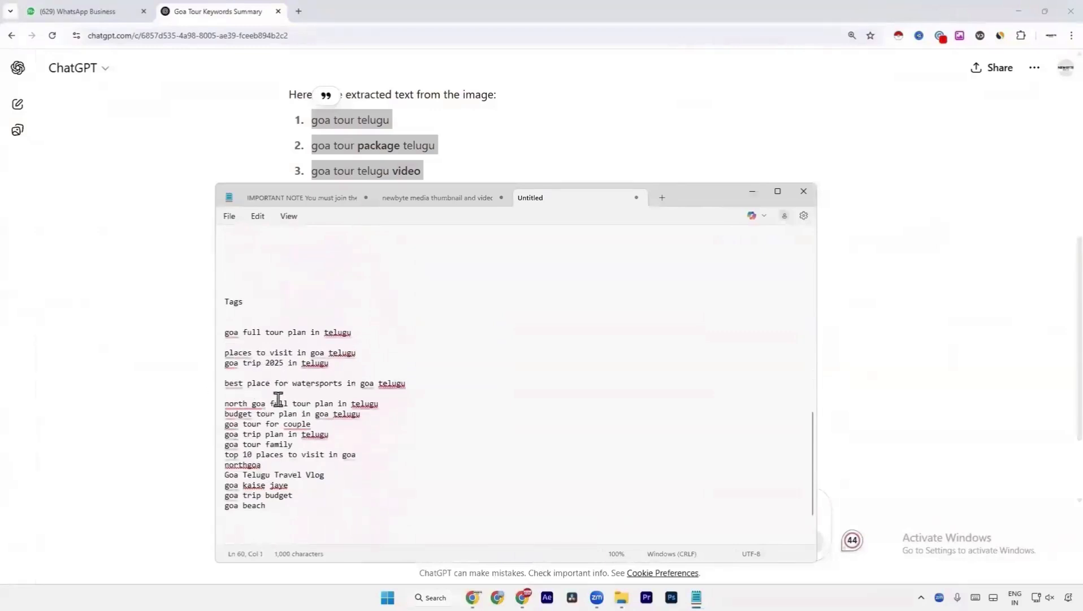
pyautogui.scroll(15, 278, 399)
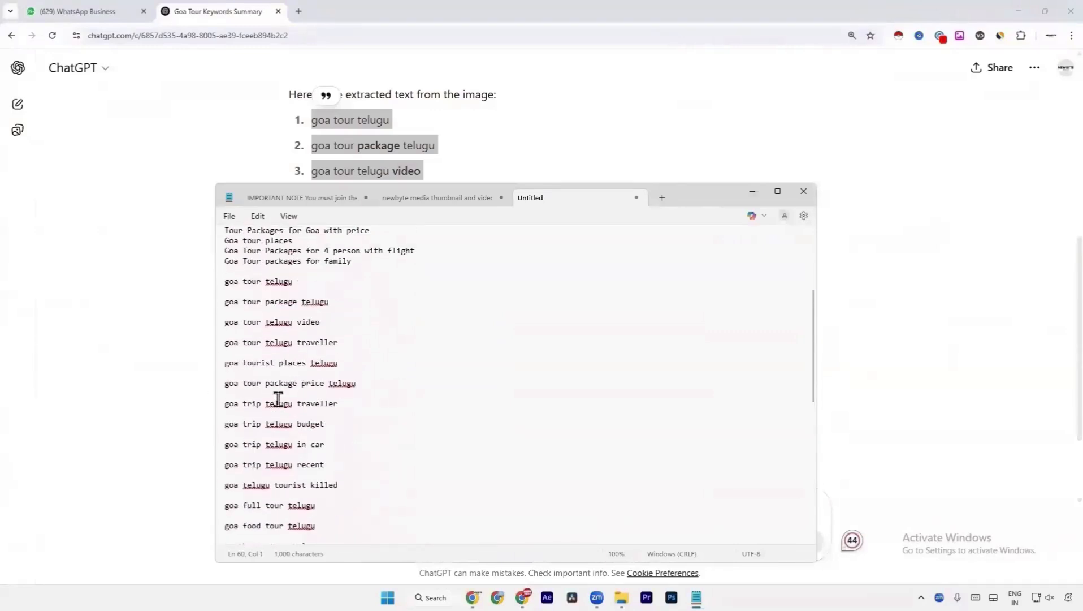
pyautogui.scroll(-10, 279, 399)
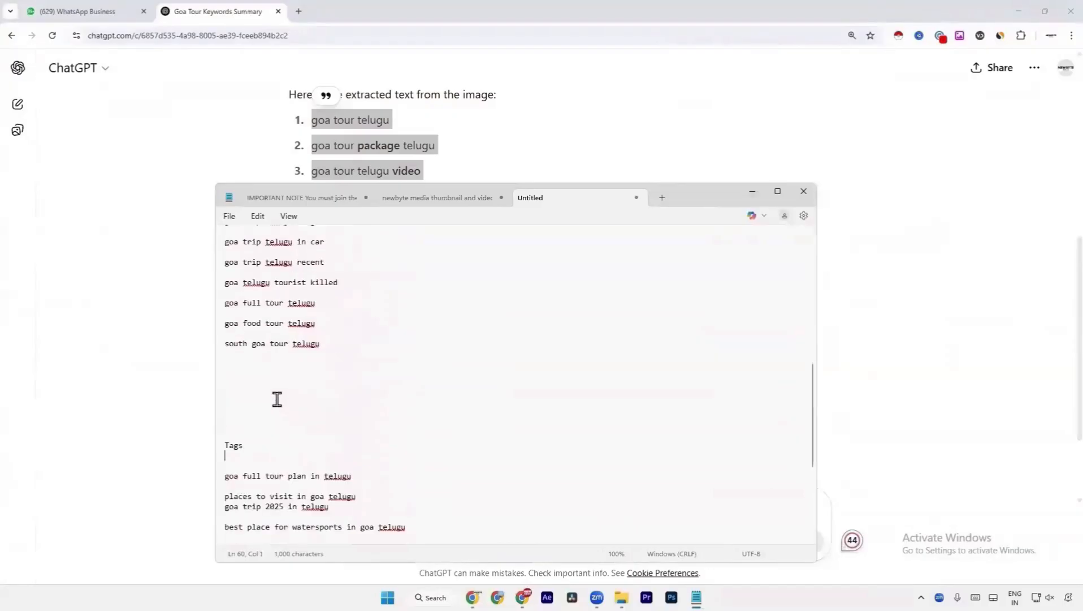
pyautogui.click(233, 415)
pyautogui.press('BackSpace')
pyautogui.press('BackSpace')
pyautogui.press('BackSpace')
pyautogui.press('BackSpace')
pyautogui.press('BackSpace')
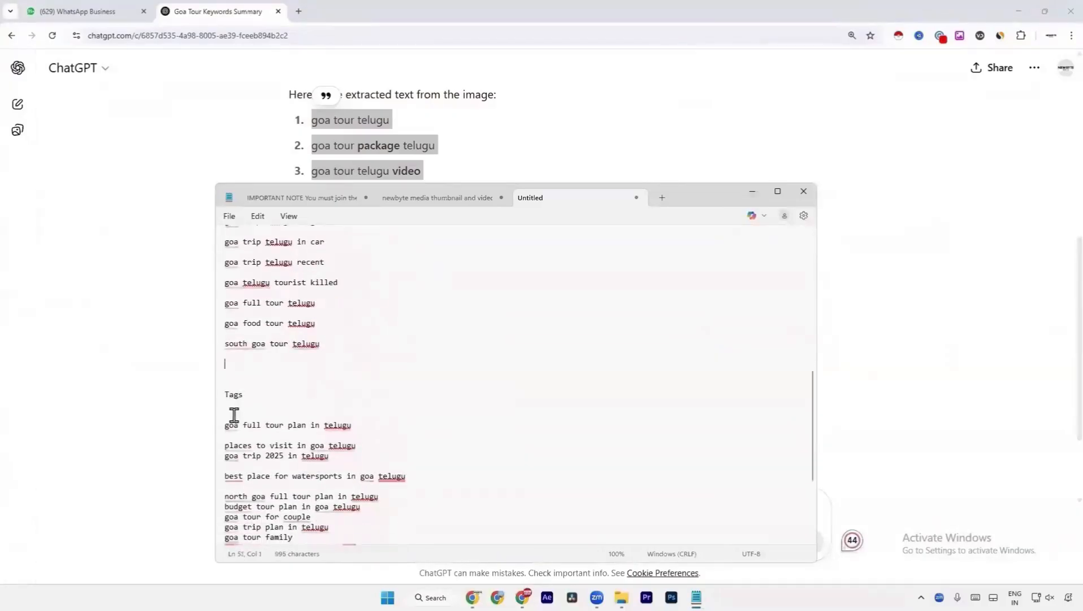
# - Remove the extra blank lines above Tags, then copy everything below the Description heading into the ChatGPT message box
pyautogui.press('Delete')
pyautogui.scroll(-3, 232, 416)
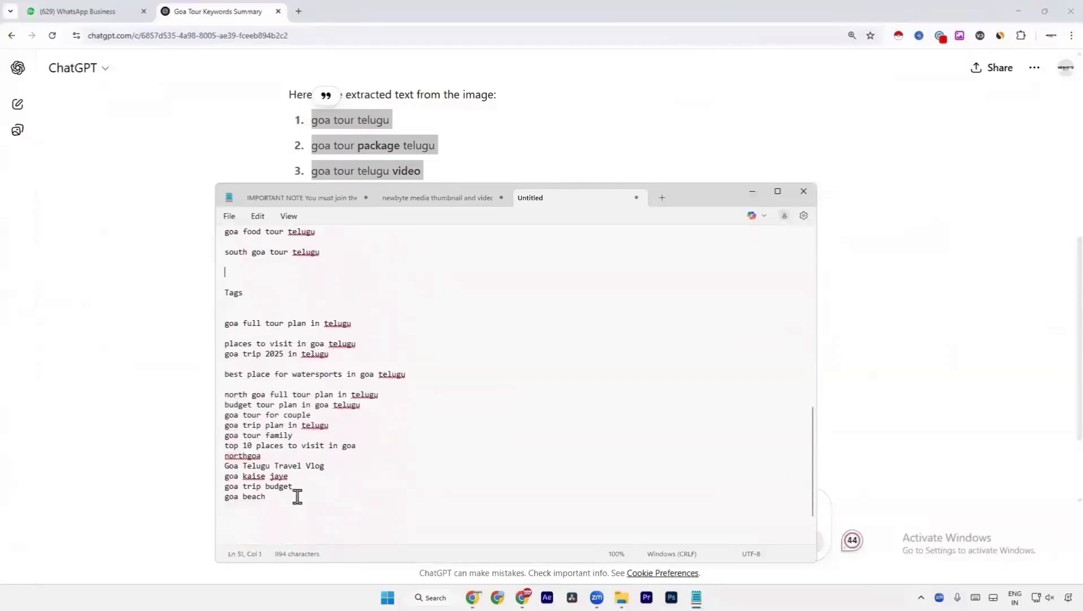
pyautogui.moveTo(300, 496); pyautogui.dragTo(226, 368)
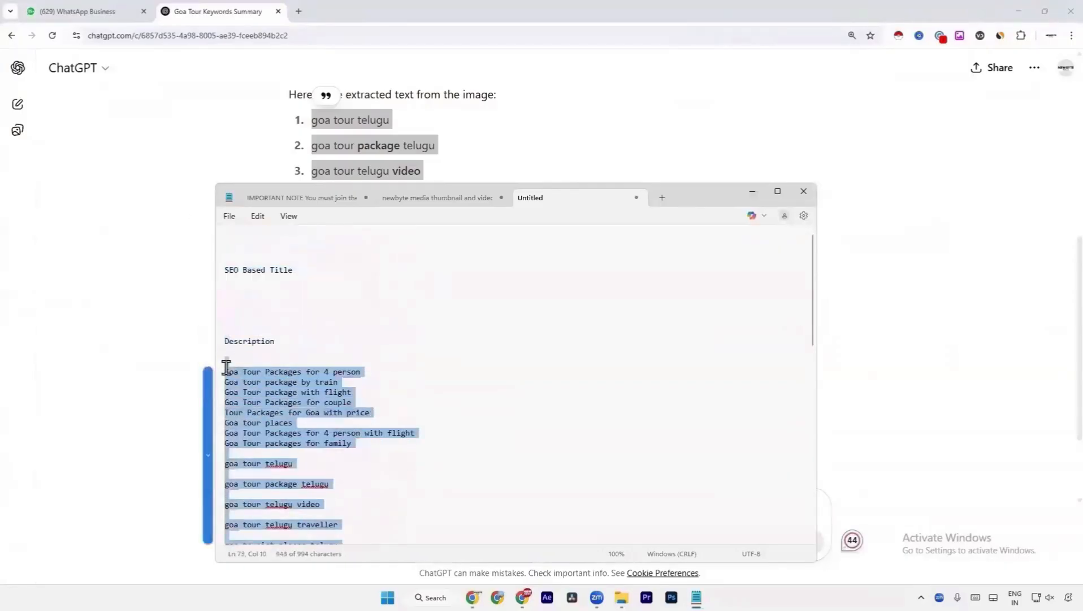
pyautogui.rightClick(290, 414)
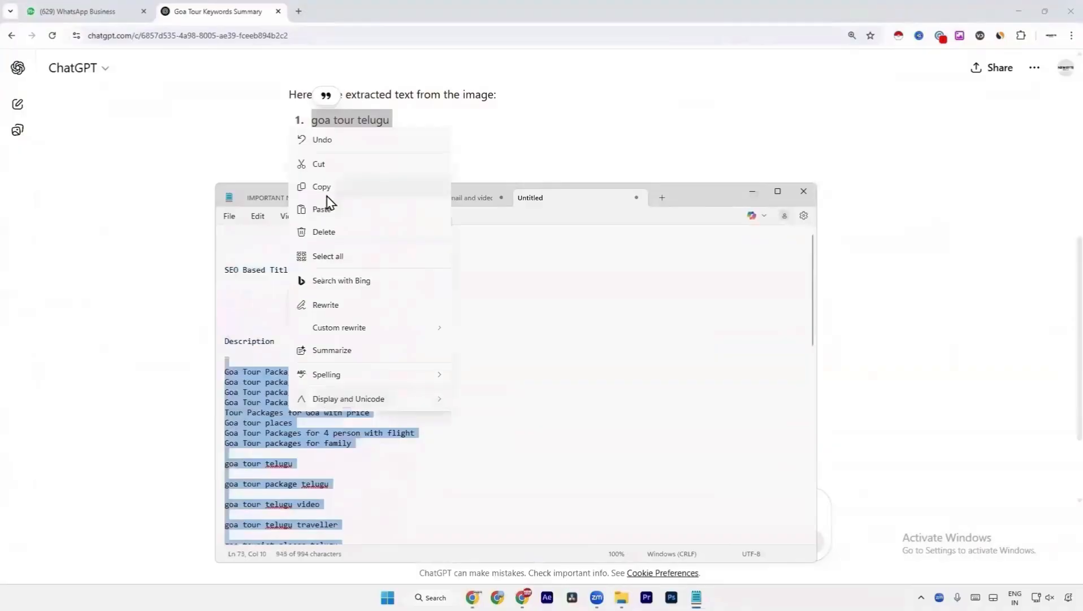
pyautogui.click(325, 188)
pyautogui.click(144, 250)
pyautogui.scroll(-3, 537, 423)
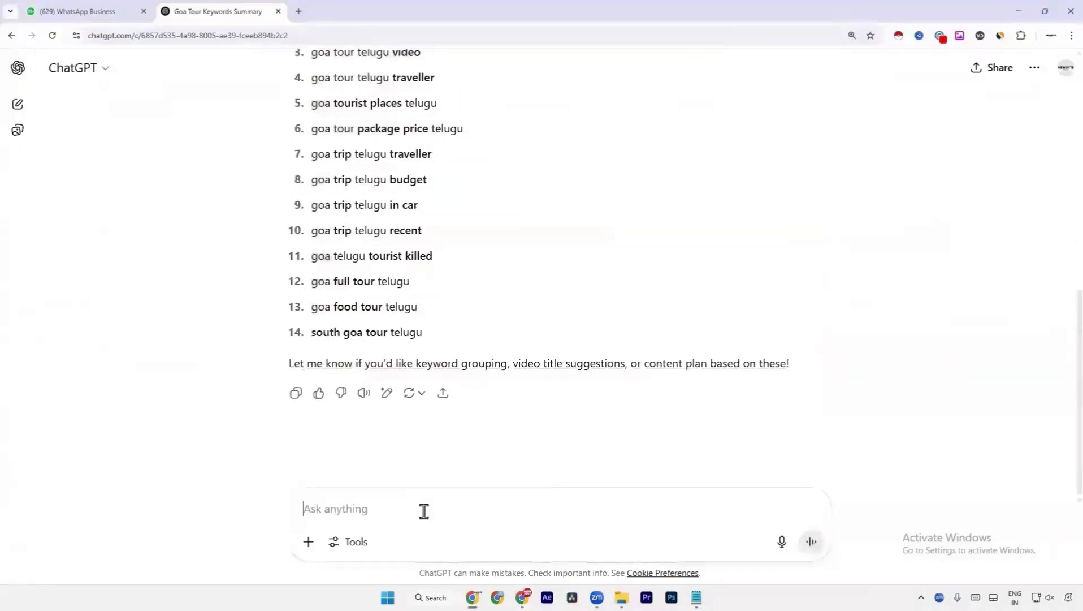
pyautogui.hotkey('ctrl', 'v')
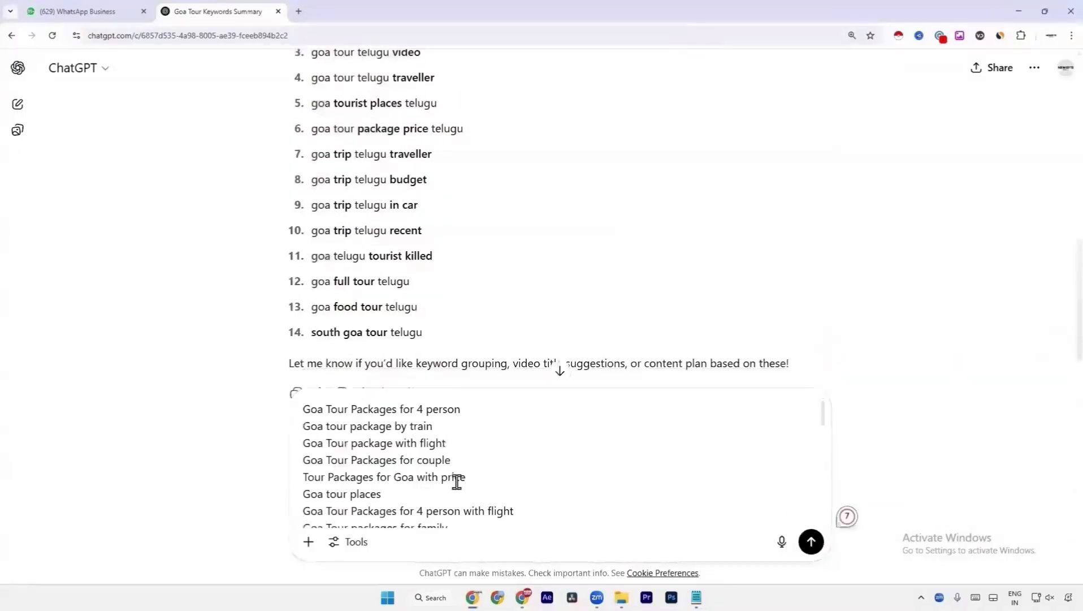
# - Below the pasted keywords, add the request "create a seo based 5 title for youtube video using above keywords" and send it
pyautogui.hotkey('shift', 'Return')
pyautogui.hotkey('shift', 'Return')
pyautogui.hotkey('shift', 'Return')
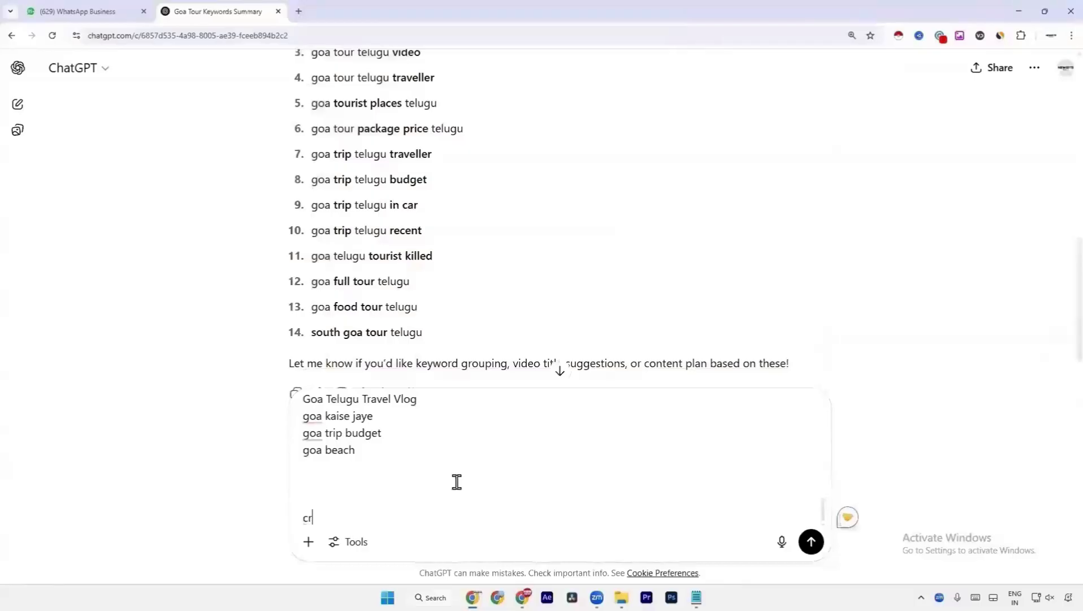
pyautogui.write('crr')
pyautogui.press('BackSpace')
pyautogui.write('eate a seo basde')
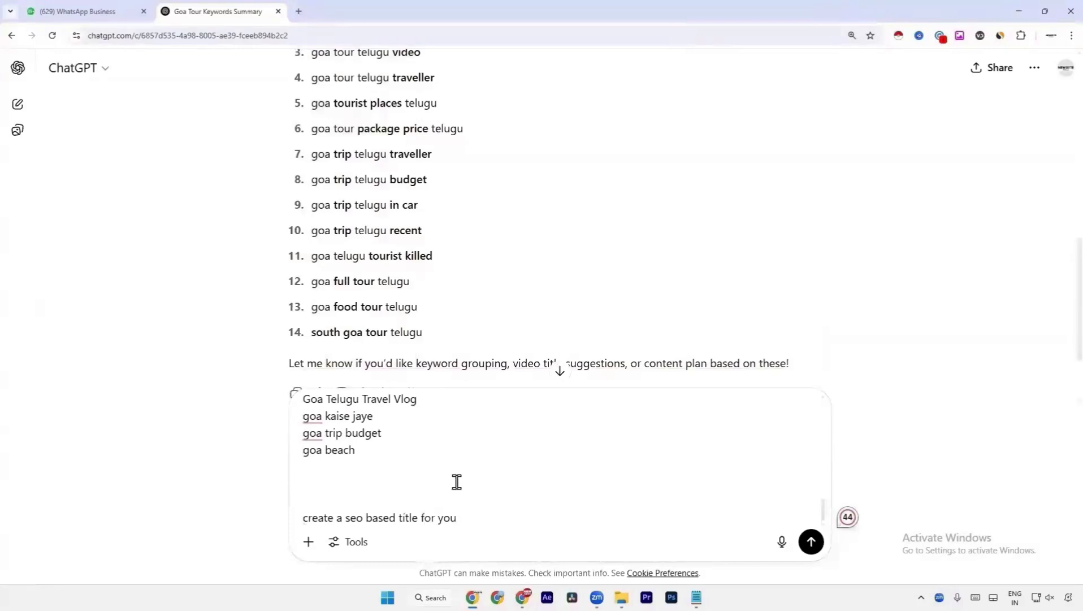
pyautogui.write('be video')
pyautogui.click(399, 518)
pyautogui.write('5')
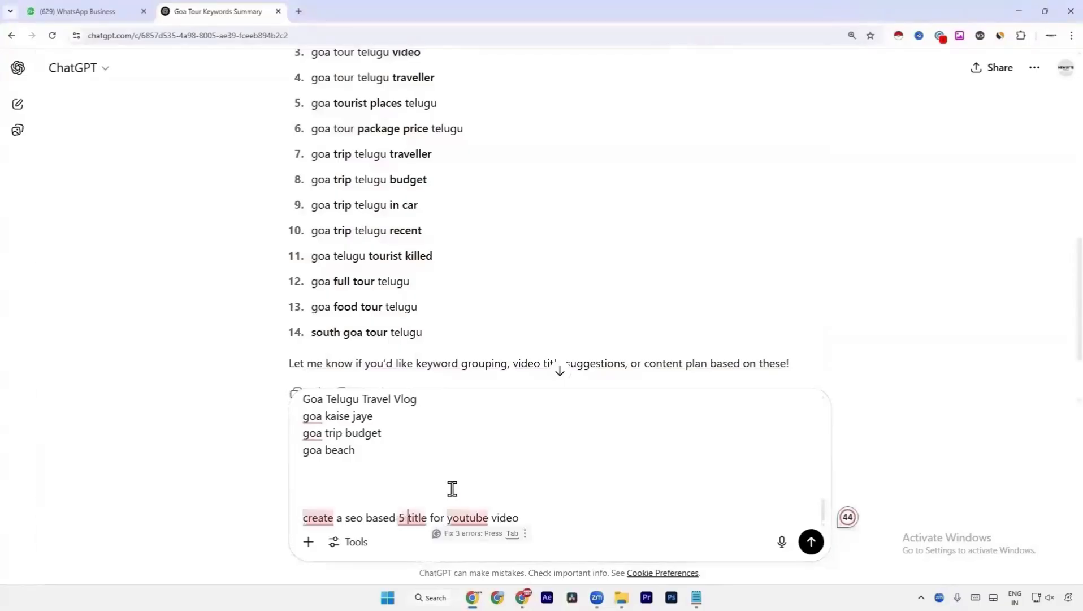
pyautogui.click(563, 525)
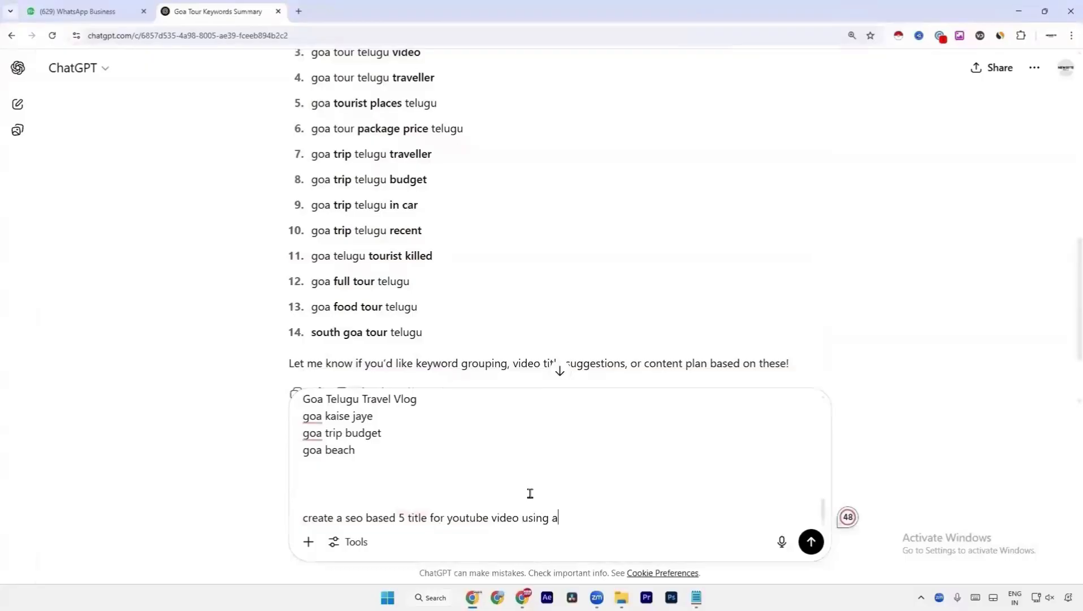
pyautogui.write('ove keywords')
pyautogui.press('Return')
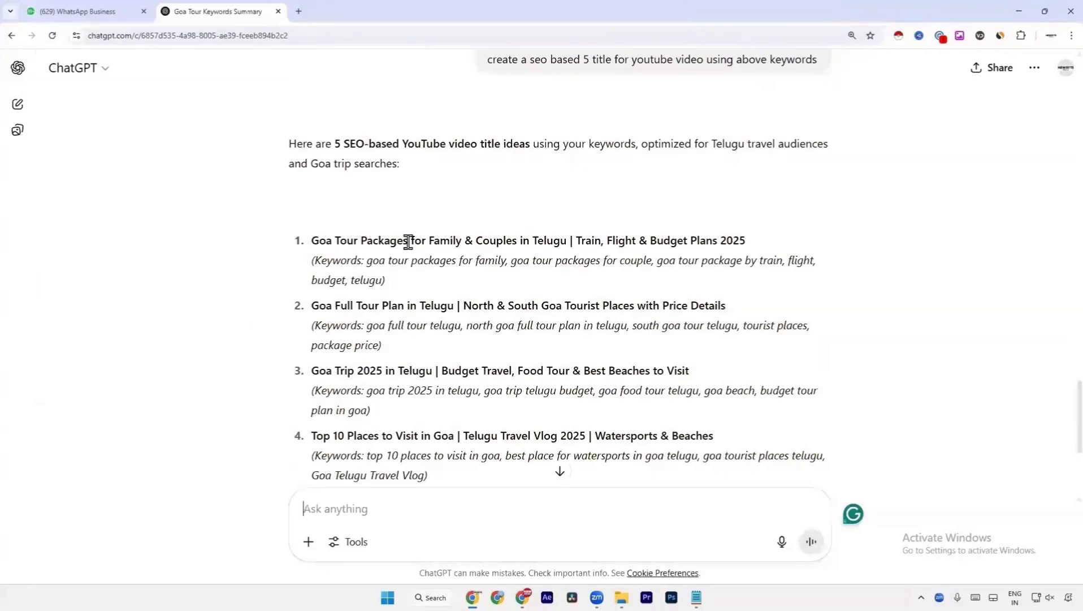
# - Copy the suggested title "Goa Full Tour Plan in Telugu | North & South Goa Tourist Places with Price Details" under SEO Based Title in Notepad
pyautogui.moveTo(408, 240); pyautogui.dragTo(321, 242)
pyautogui.click(394, 255)
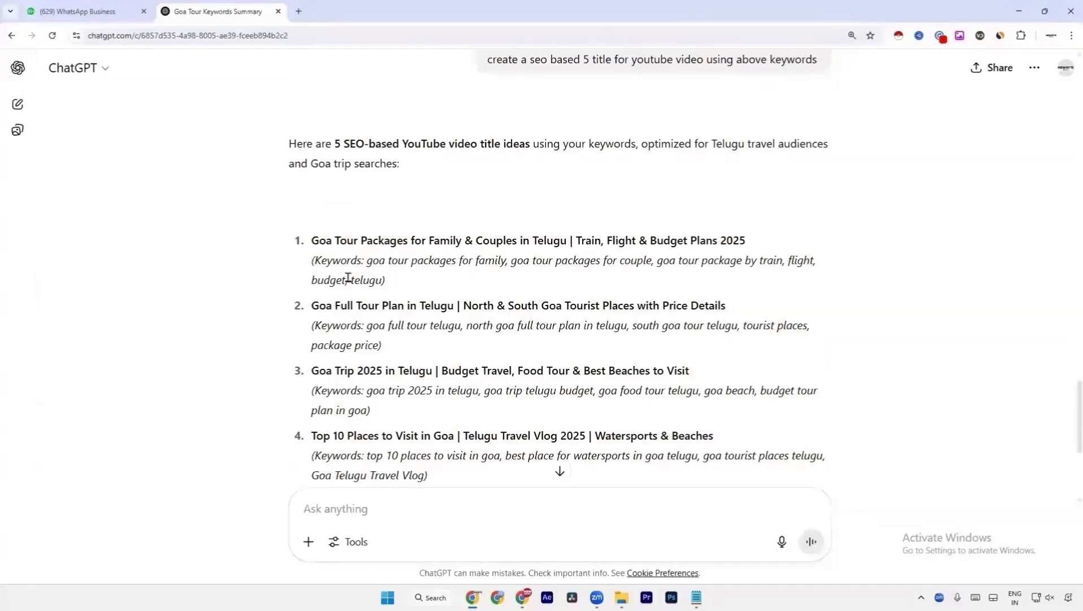
pyautogui.moveTo(312, 307); pyautogui.dragTo(728, 307)
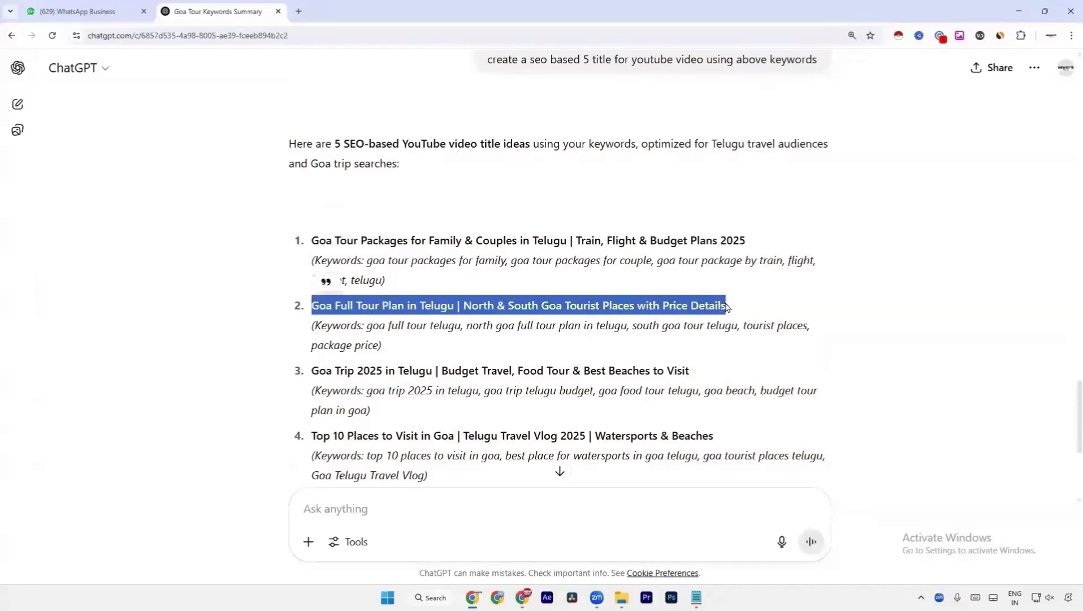
pyautogui.rightClick(625, 312)
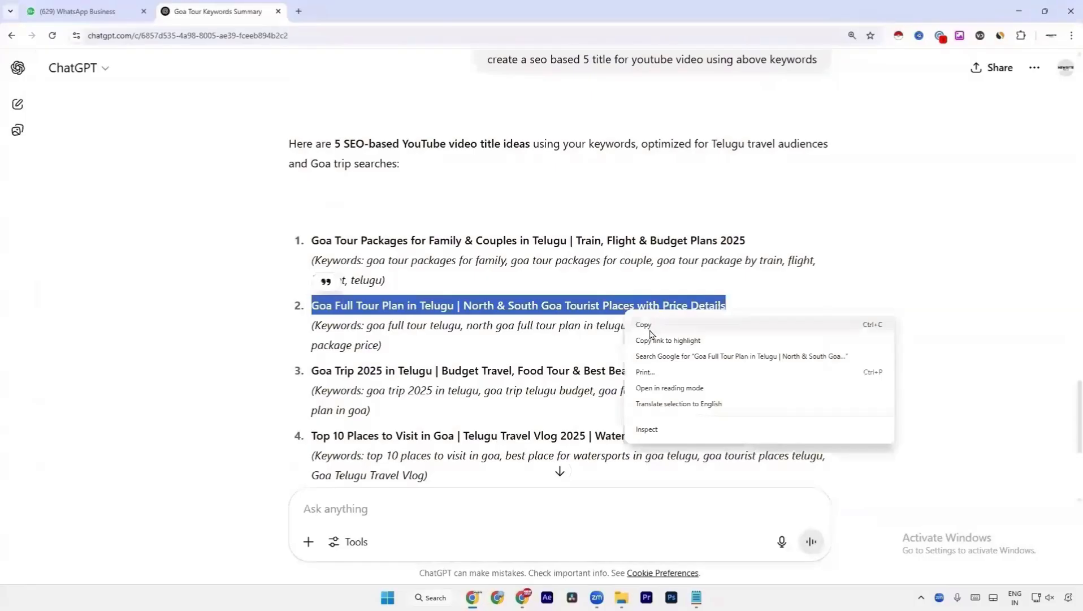
pyautogui.click(650, 328)
pyautogui.hotkey('alt', 'Tab')
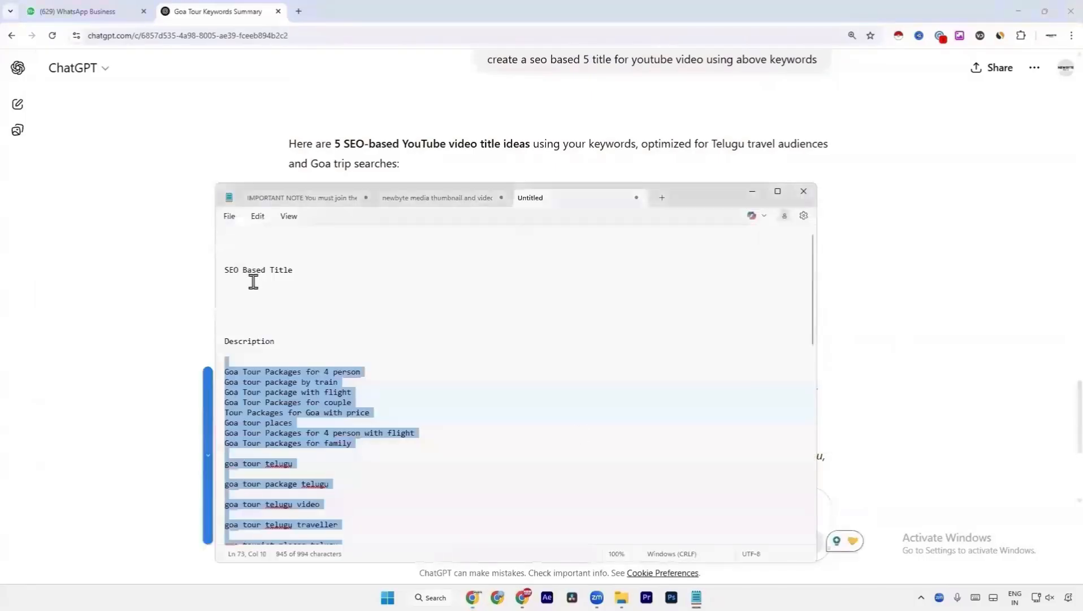
pyautogui.click(292, 290)
pyautogui.hotkey('ctrl', 'v')
# - Insert blank lines above and below the pasted title to set it apart from the SEO Based Title and Description headings
pyautogui.click(380, 269)
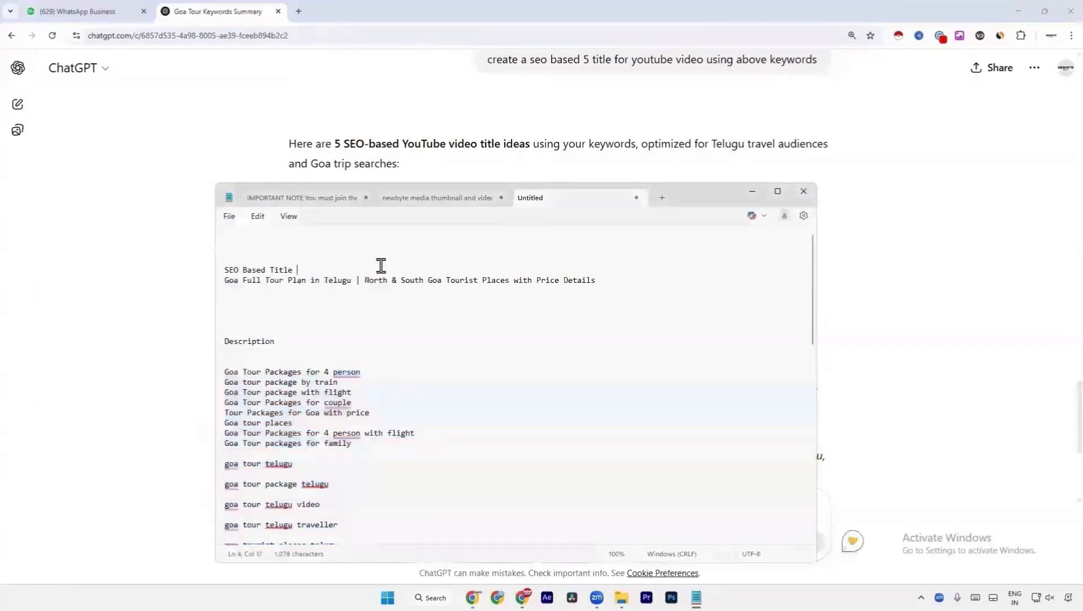
pyautogui.press('Return')
pyautogui.press('Return')
pyautogui.click(605, 298)
pyautogui.press('Return')
pyautogui.press('Return')
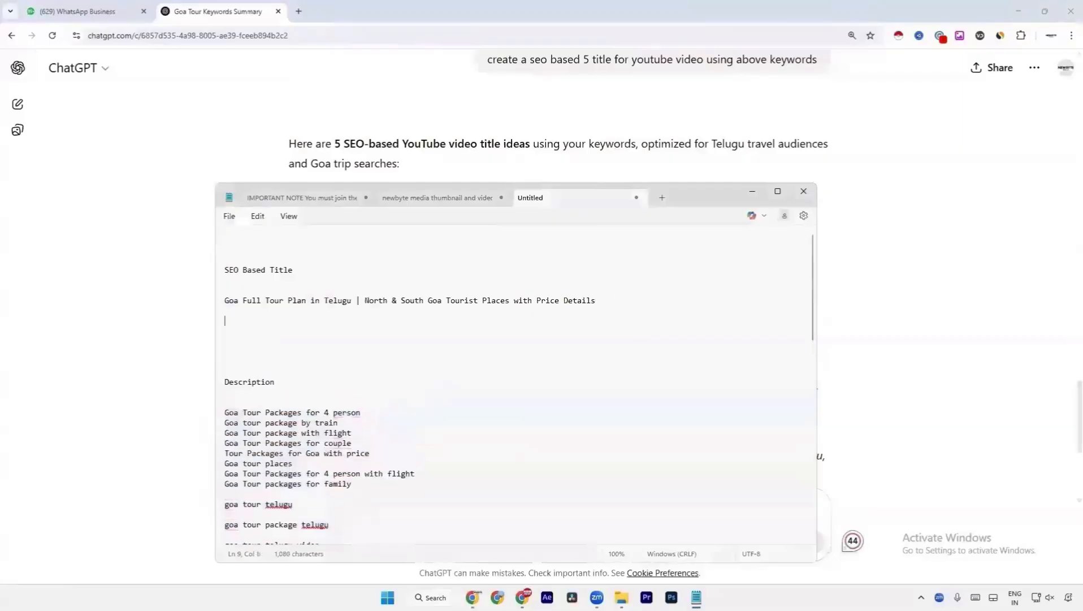
pyautogui.press('Return')
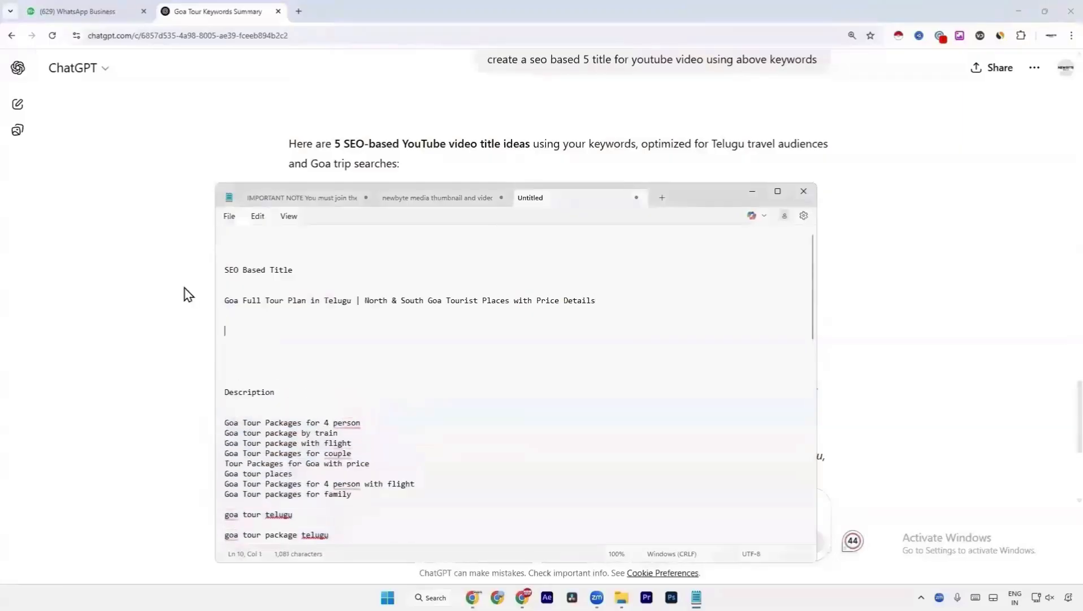
# - Start a numbered keyword list below the title with the entry "1 Goa Full Tour"
pyautogui.moveTo(307, 304); pyautogui.dragTo(226, 303)
pyautogui.click(279, 328)
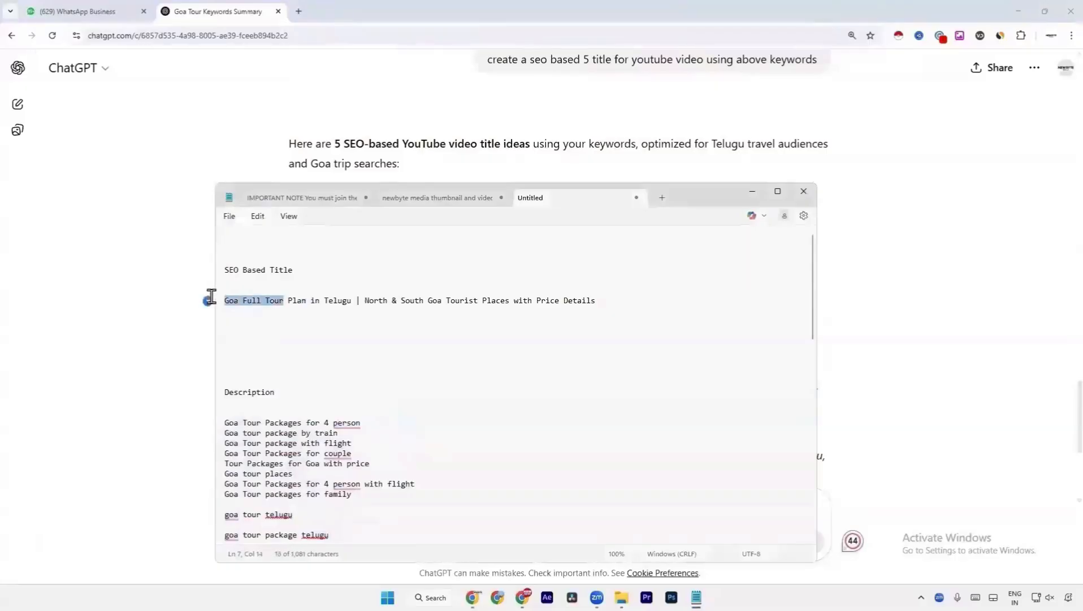
pyautogui.click(617, 304)
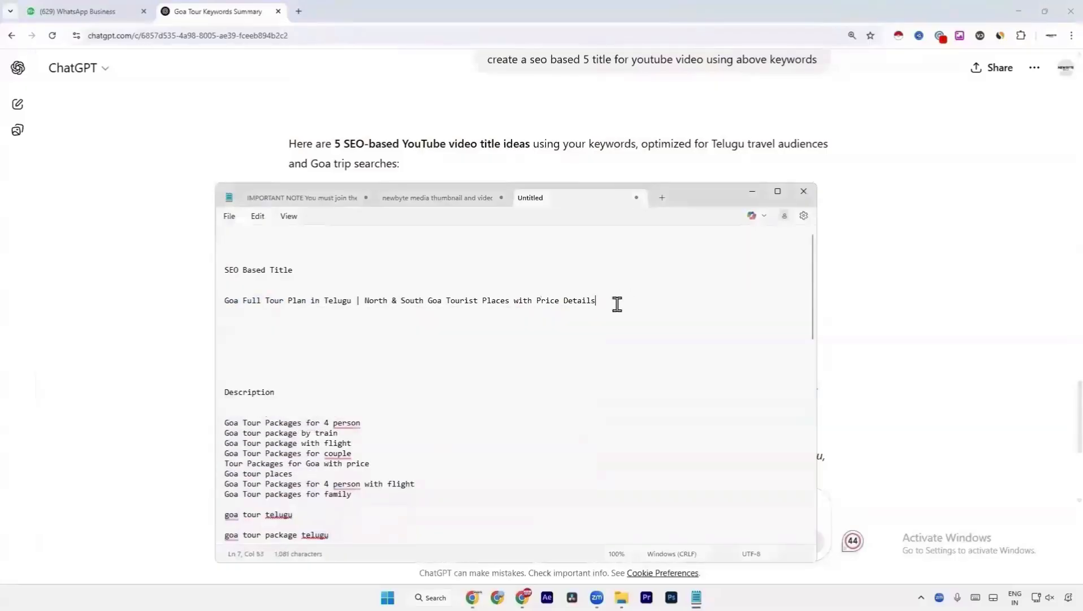
pyautogui.press('Return')
pyautogui.press('Return')
pyautogui.press('Return')
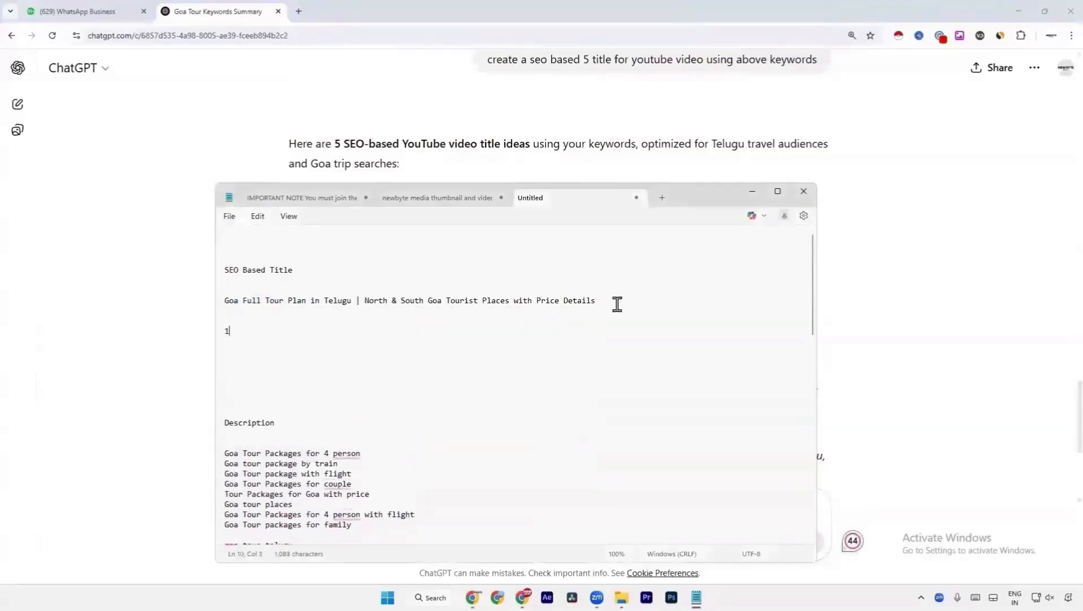
pyautogui.write('1 Goa Full Tour')
pyautogui.press('Return')
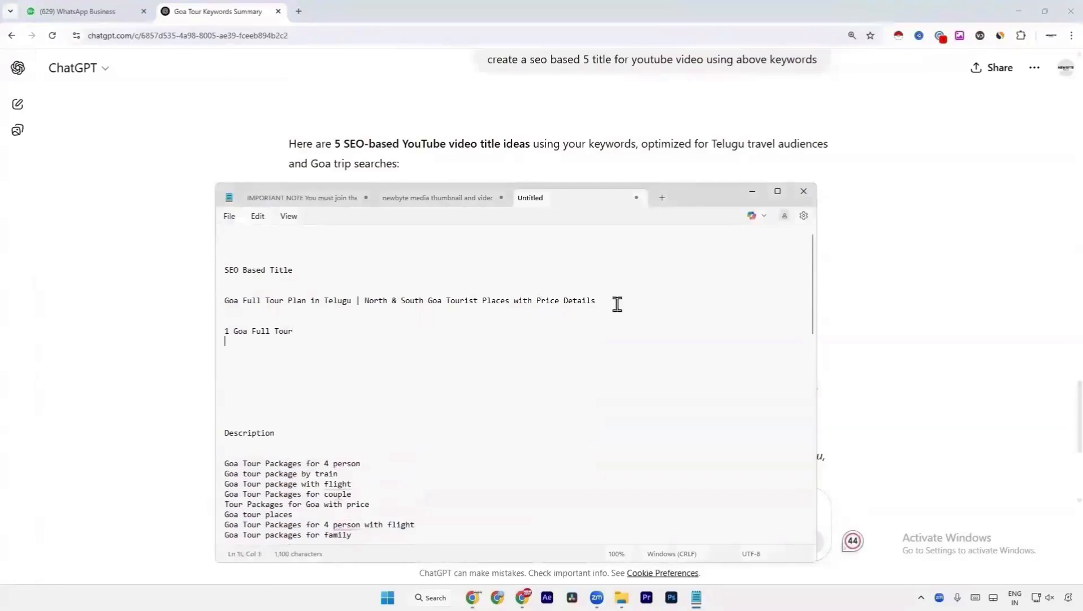
# - Add entry 2 to the list by copying "Goa Full Tour Plan in Telugu" from the title
pyautogui.write('2')
pyautogui.moveTo(354, 301); pyautogui.dragTo(224, 300)
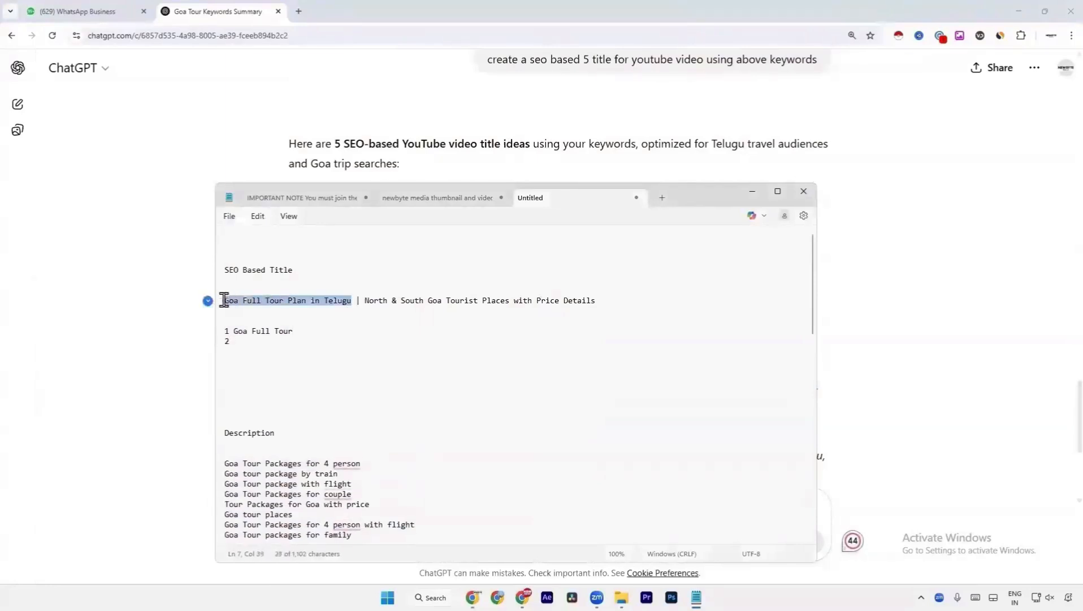
pyautogui.hotkey('ctrl', 'c')
pyautogui.click(259, 341)
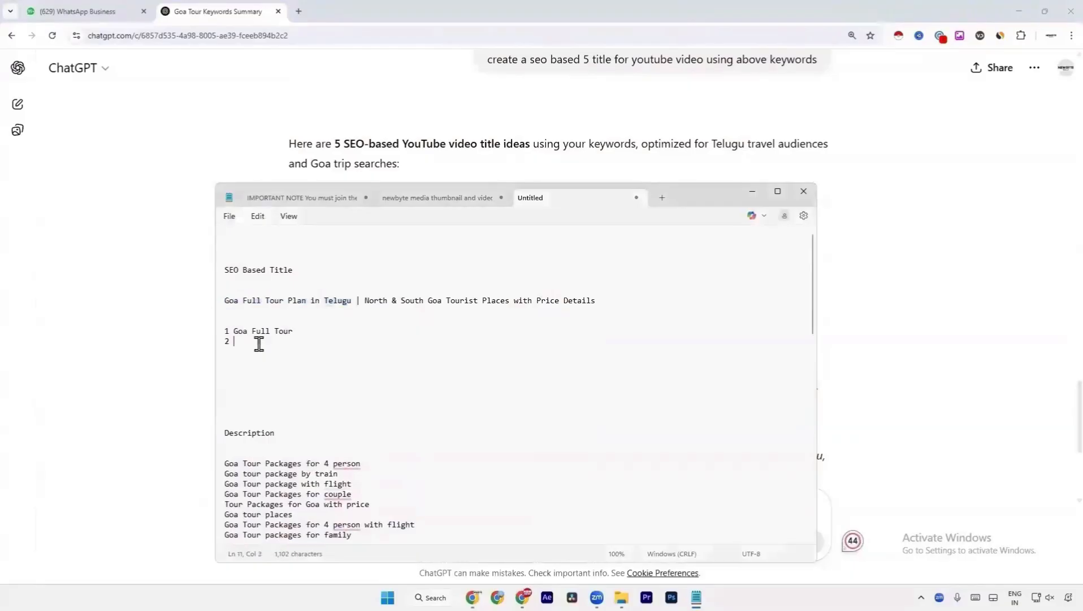
pyautogui.hotkey('ctrl', 'v')
pyautogui.press('Return')
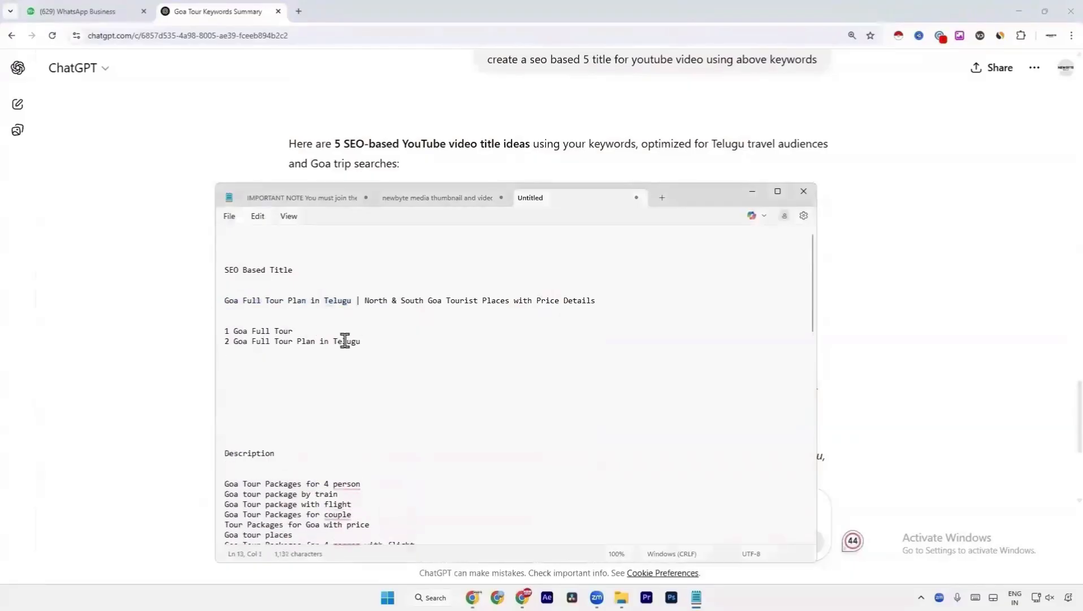
# - Add entry 3 from the title's opening phrase and shorten it to "Goa Tour Plan"
pyautogui.write('3')
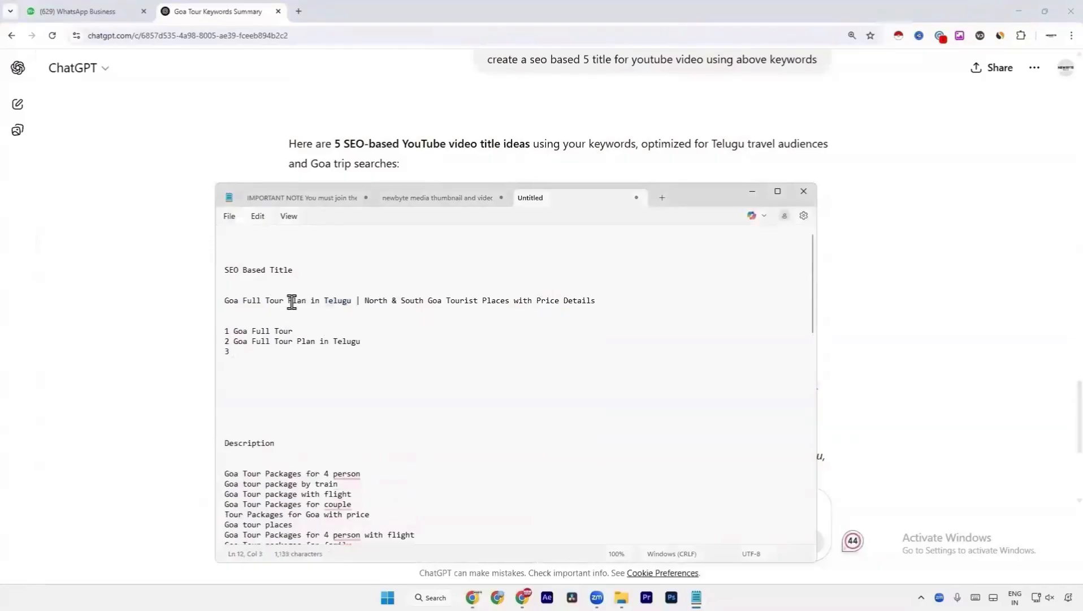
pyautogui.moveTo(307, 301); pyautogui.dragTo(228, 303)
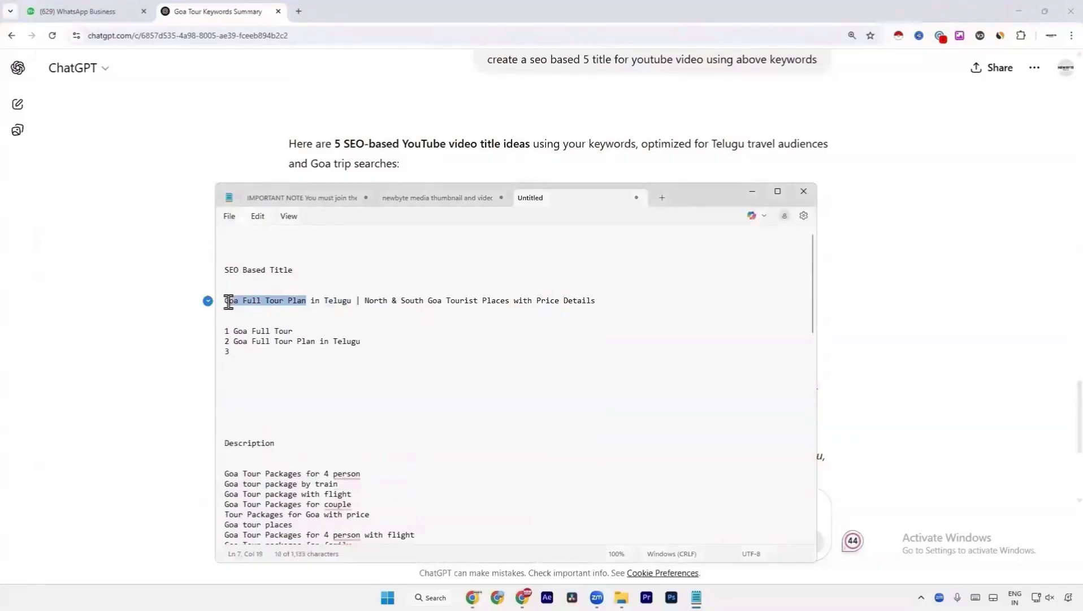
pyautogui.click(258, 357)
pyautogui.hotkey('ctrl', 'v')
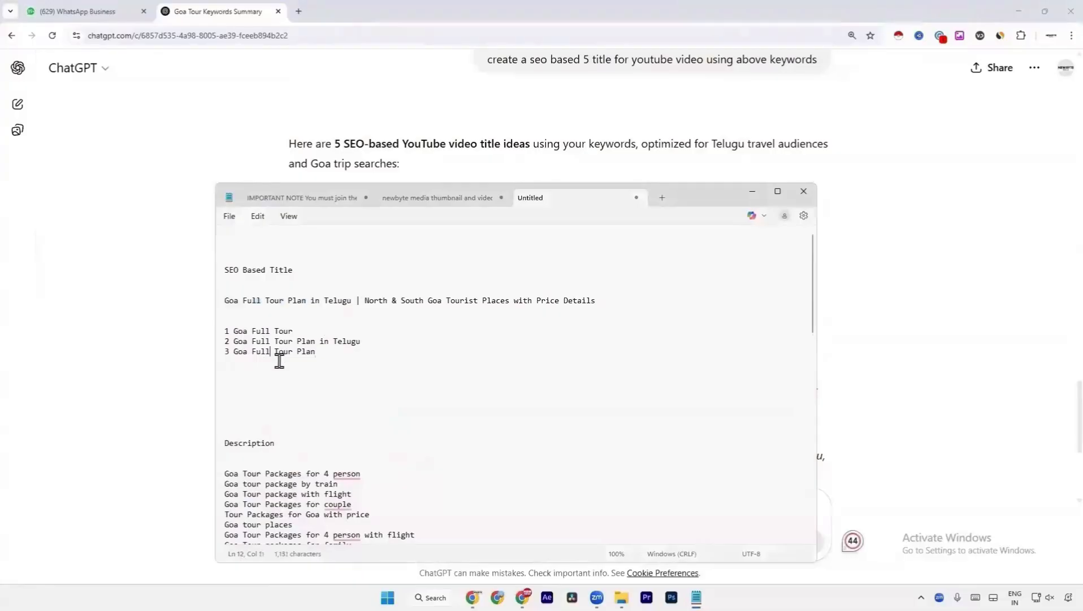
pyautogui.press('BackSpace')
pyautogui.press('BackSpace')
pyautogui.press('BackSpace')
pyautogui.press('BackSpace')
pyautogui.press('BackSpace')
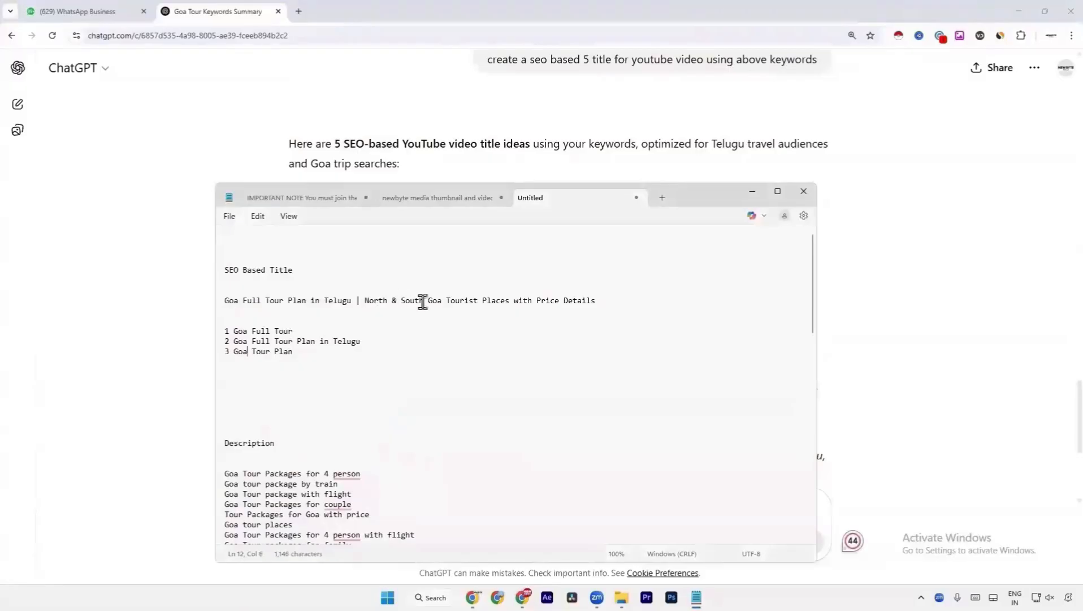
# - Start a new list line numbered 4 directly below the "Goa Tour Plan" entry
pyautogui.press('Return')
pyautogui.press('Return')
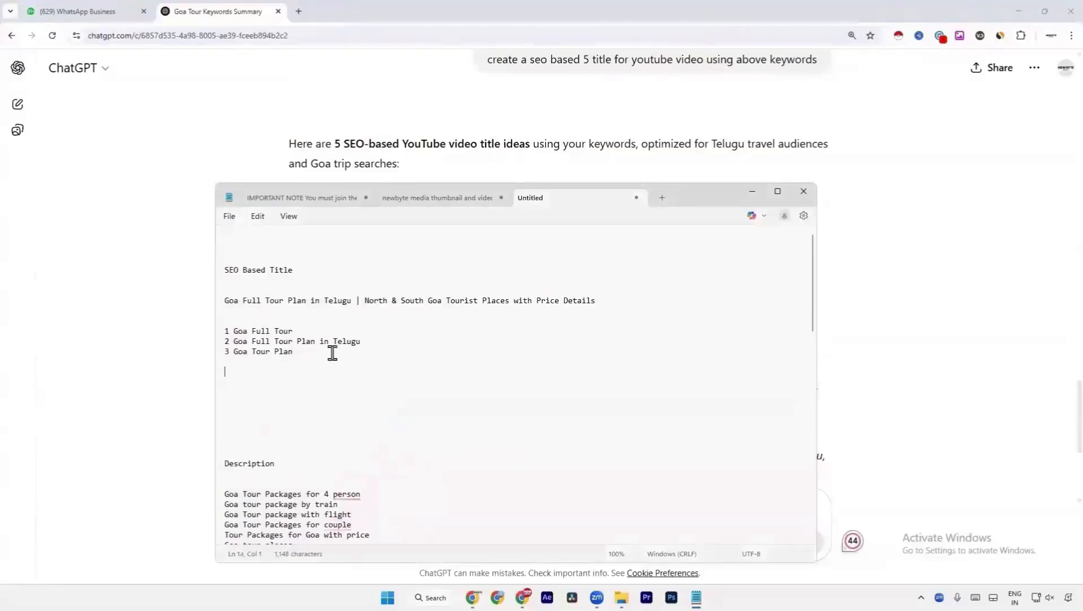
pyautogui.press('BackSpace')
pyautogui.write('4')
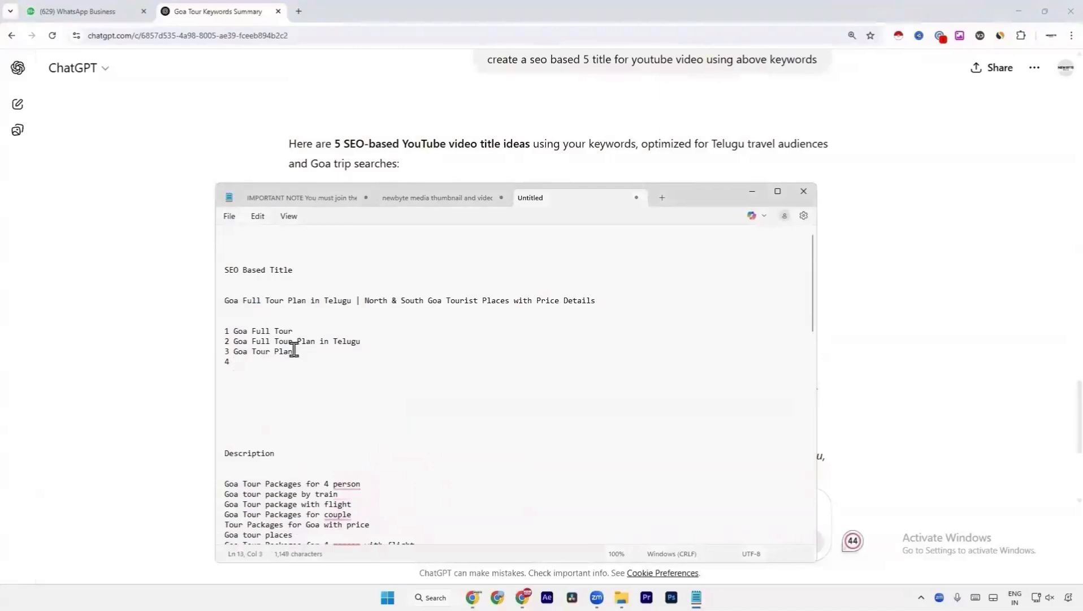
pyautogui.moveTo(271, 352); pyautogui.dragTo(236, 352)
pyautogui.hotkey('ctrl', 'c')
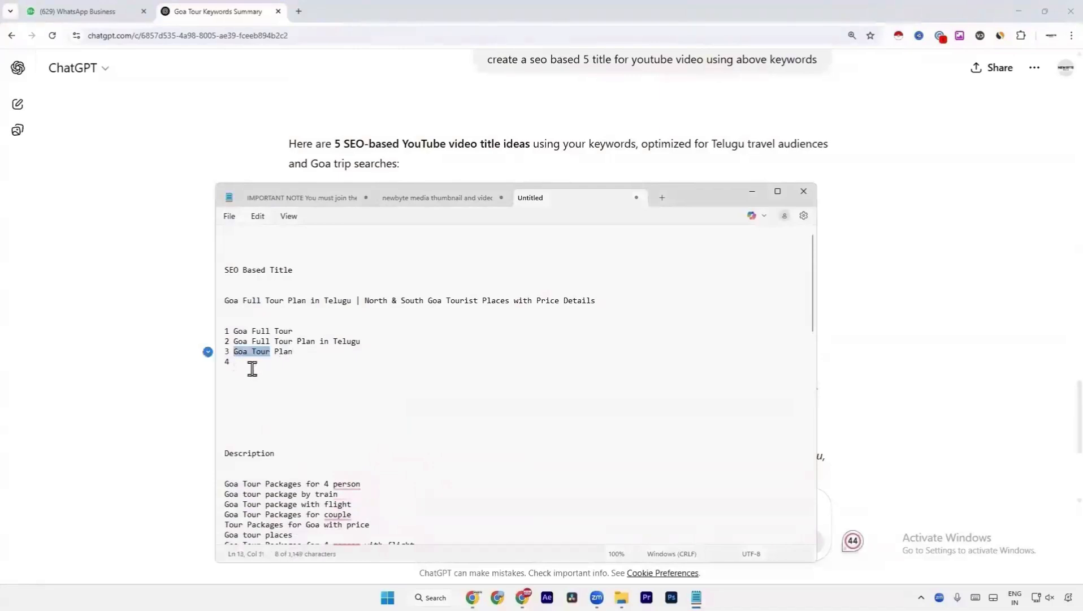
pyautogui.click(250, 362)
pyautogui.hotkey('ctrl', 'v')
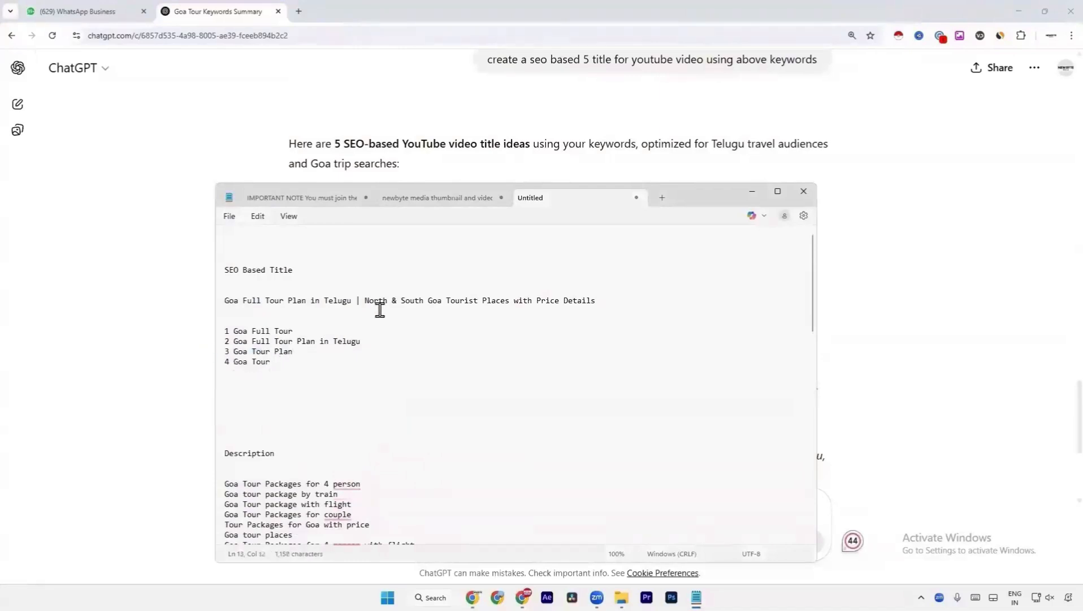
pyautogui.moveTo(276, 368); pyautogui.dragTo(233, 362)
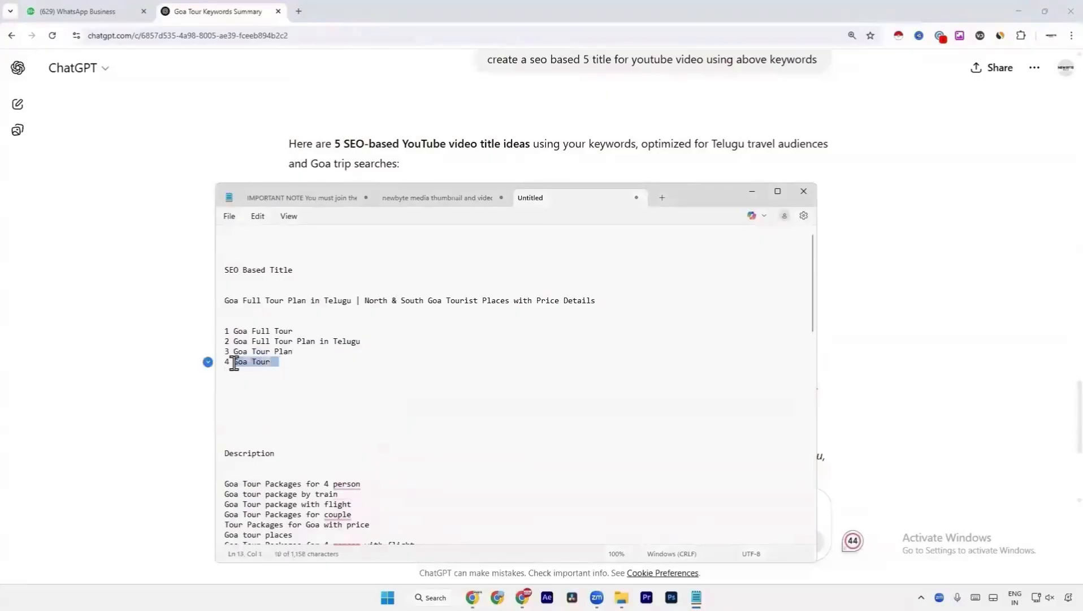
pyautogui.press('BackSpace')
# - Fill entry 4 by copying "North & South Goa Tourist Places" from the title and shortening it to "North Goa Tourist Places"
pyautogui.click(367, 301)
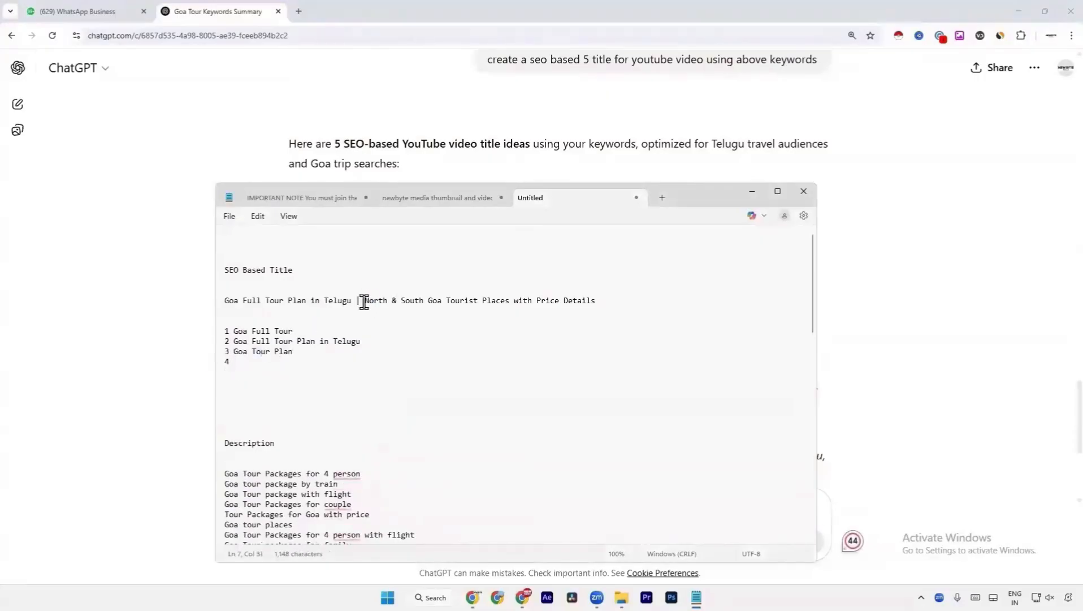
pyautogui.moveTo(364, 301); pyautogui.dragTo(511, 302)
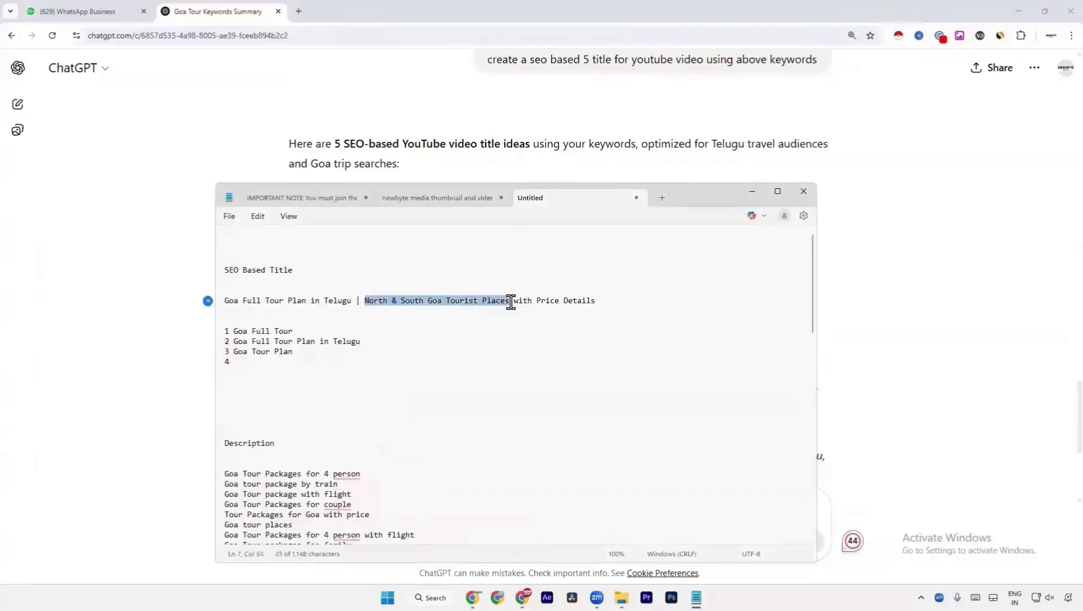
pyautogui.hotkey('ctrl', 'c')
pyautogui.click(269, 363)
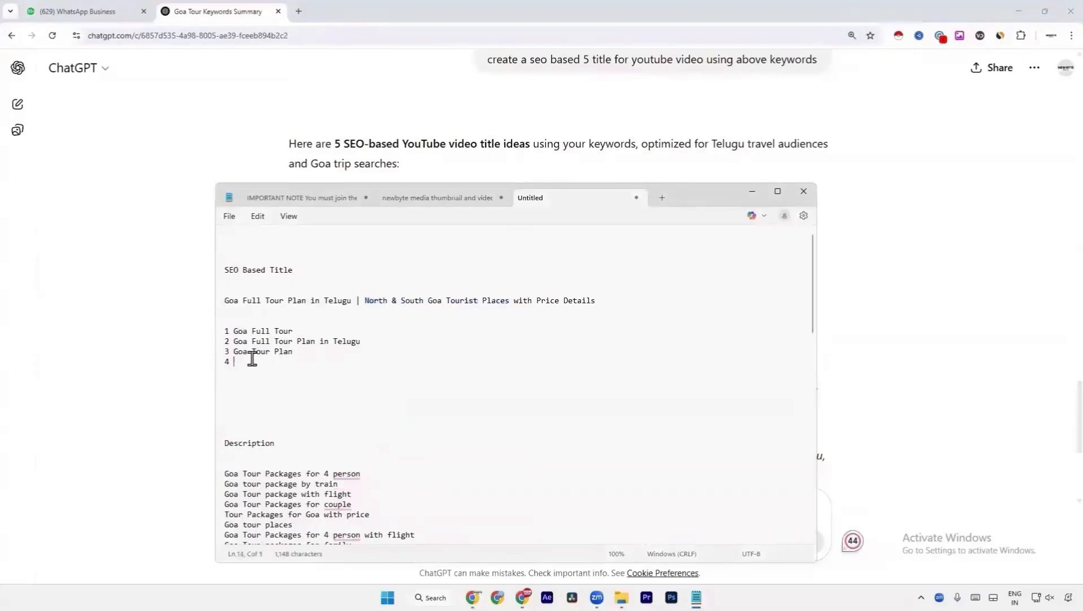
pyautogui.hotkey('ctrl', 'v')
pyautogui.moveTo(293, 365); pyautogui.dragTo(261, 365)
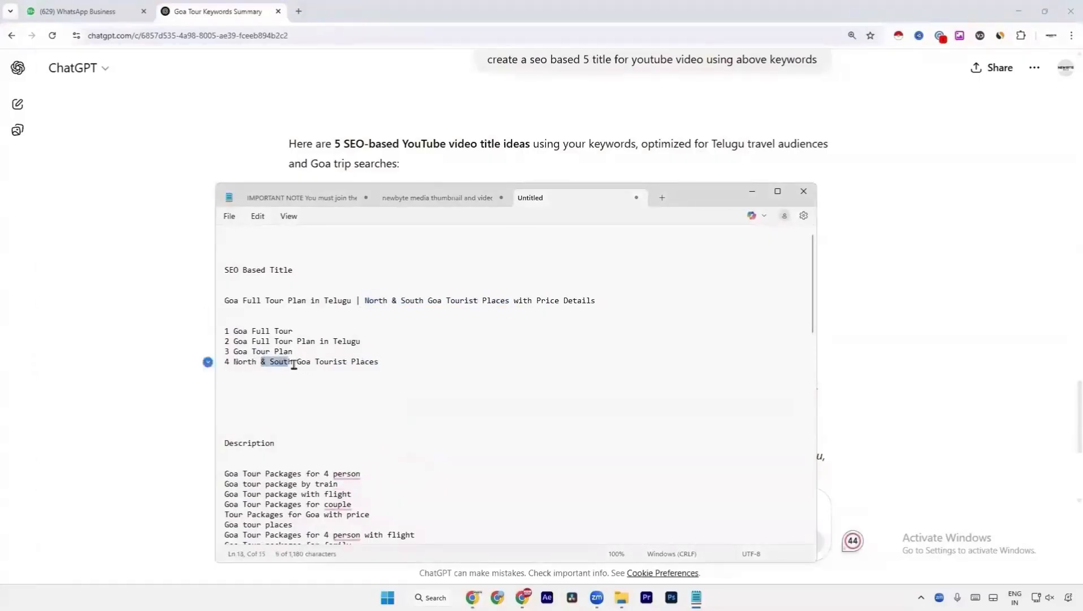
pyautogui.press('BackSpace')
pyautogui.press('BackSpace')
pyautogui.click(368, 362)
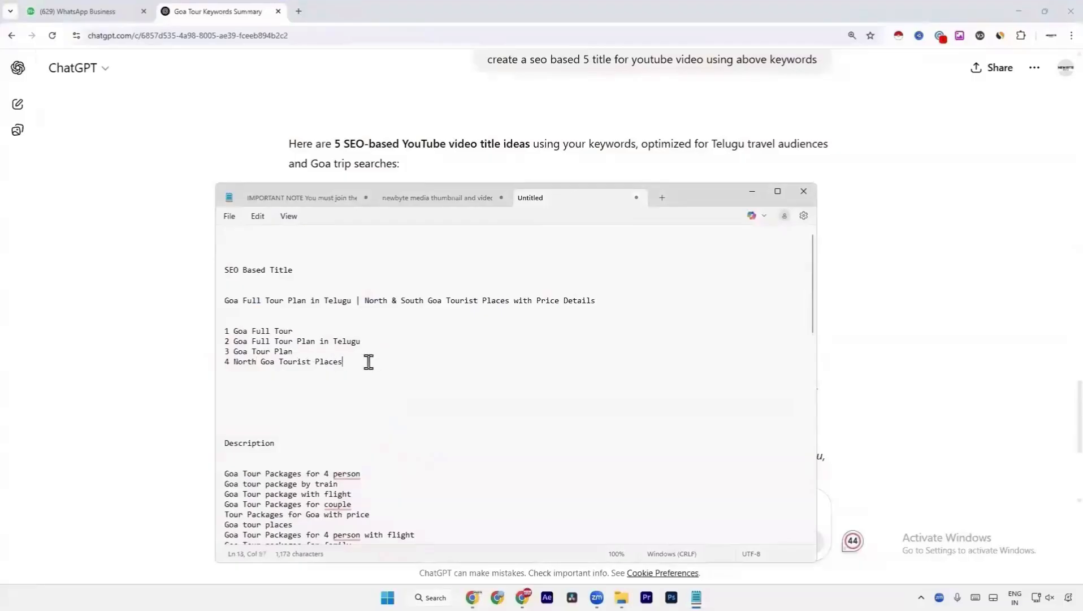
# - Add entry 5 to the list by copying "South Goa Tourist Places" from the title
pyautogui.press('Return')
pyautogui.write('5')
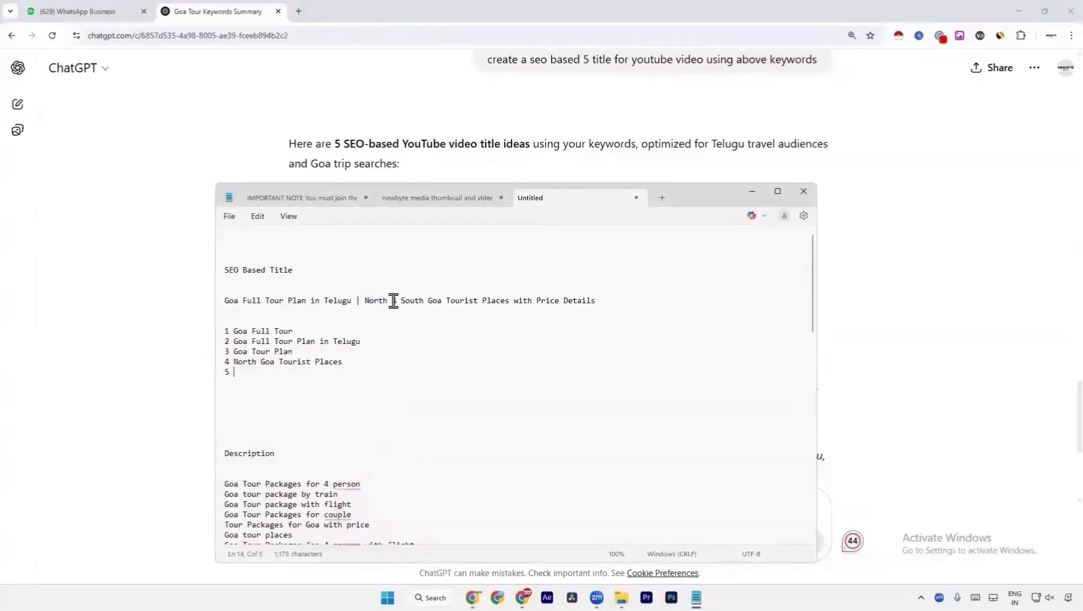
pyautogui.press('BackSpace')
pyautogui.press('BackSpace')
pyautogui.press('BackSpace')
pyautogui.moveTo(399, 301); pyautogui.dragTo(511, 303)
pyautogui.click(252, 372)
pyautogui.hotkey('ctrl', 'v')
pyautogui.press('Return')
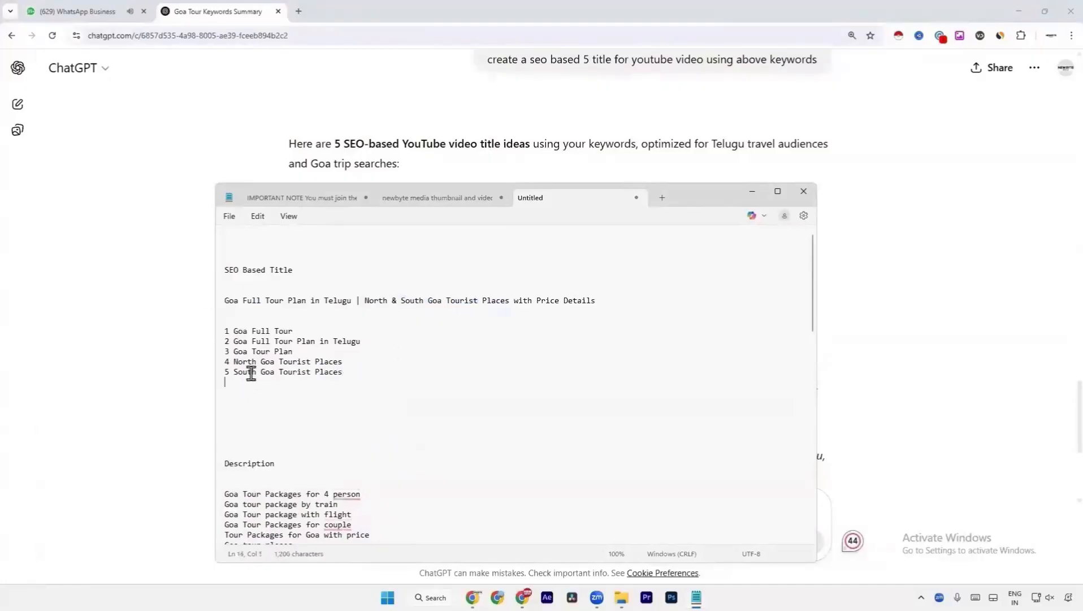
# - Add entry 6 reading "goa full tour price details" and start a line numbered 7 below it
pyautogui.write('6 goa full tour ')
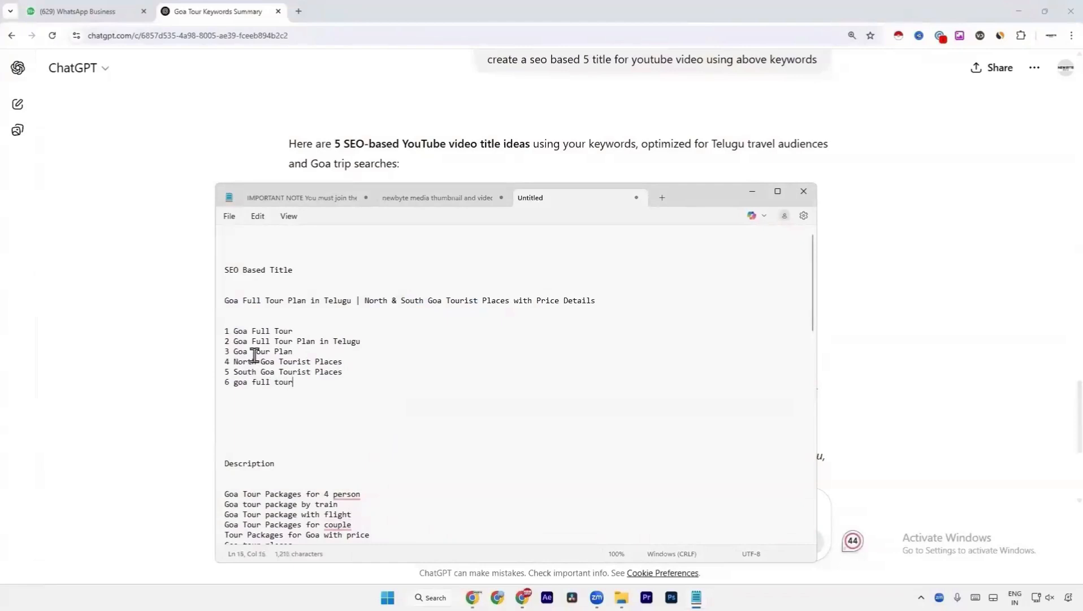
pyautogui.write('price details')
pyautogui.press('Return')
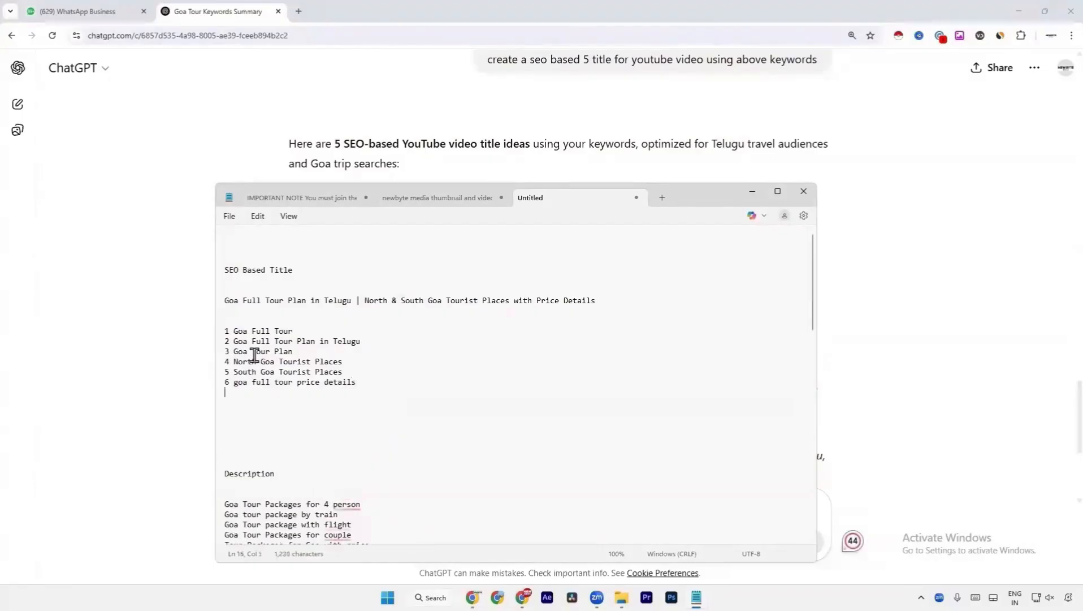
pyautogui.write('7')
# - Delete the entire numbered keyword list below the SEO title
pyautogui.moveTo(241, 385)
pyautogui.moveTo(274, 396); pyautogui.dragTo(225, 331)
pyautogui.press('BackSpace')
# - Review the description keywords and the tags collected below the SEO title in the document
pyautogui.scroll(-8, 336, 353)
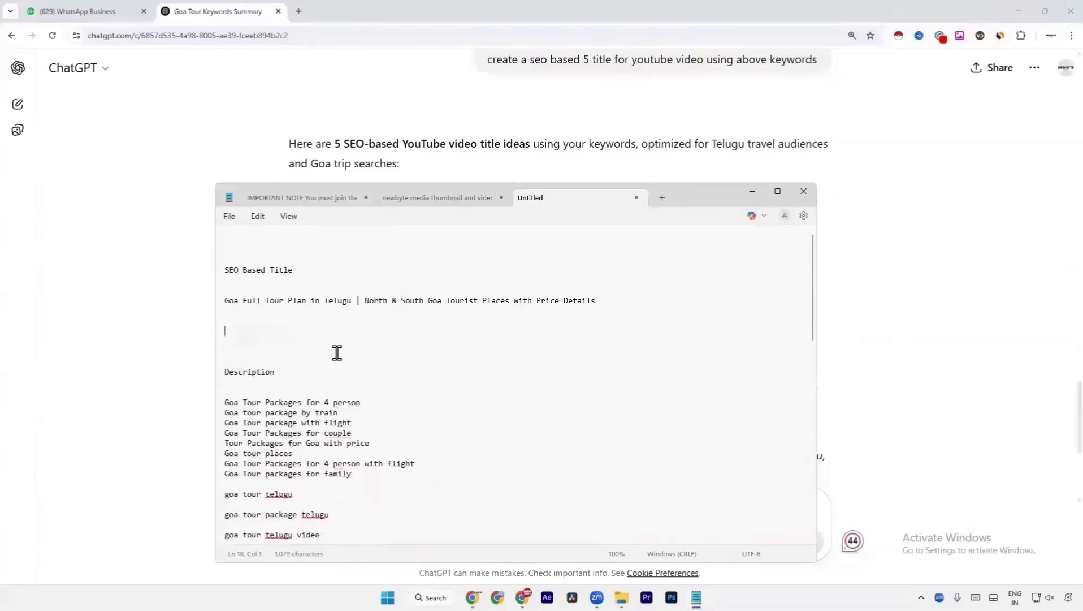
pyautogui.scroll(-2, 309, 472)
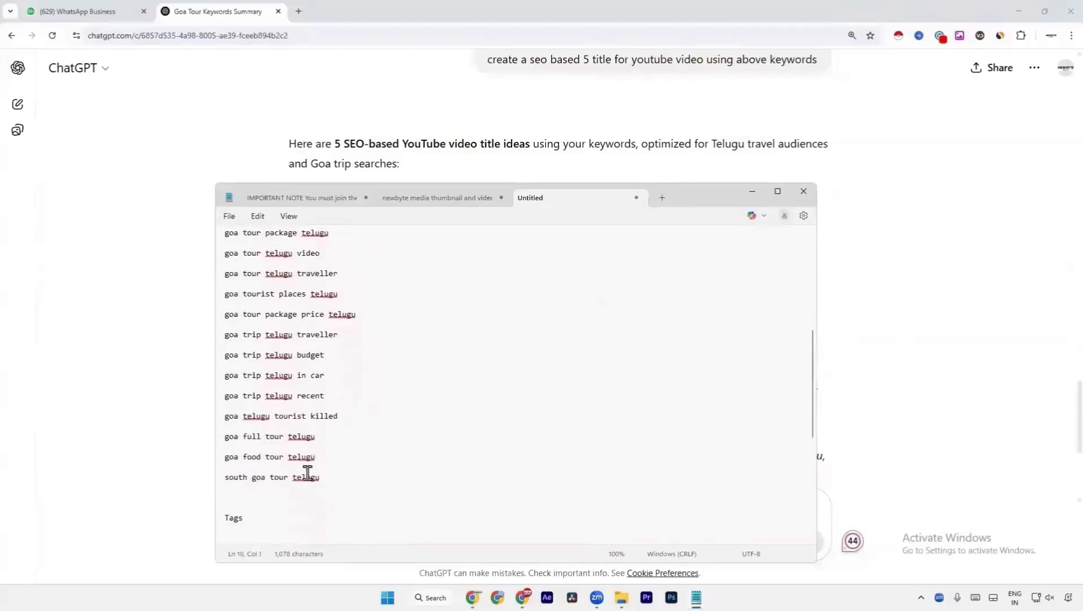
pyautogui.scroll(-4, 346, 455)
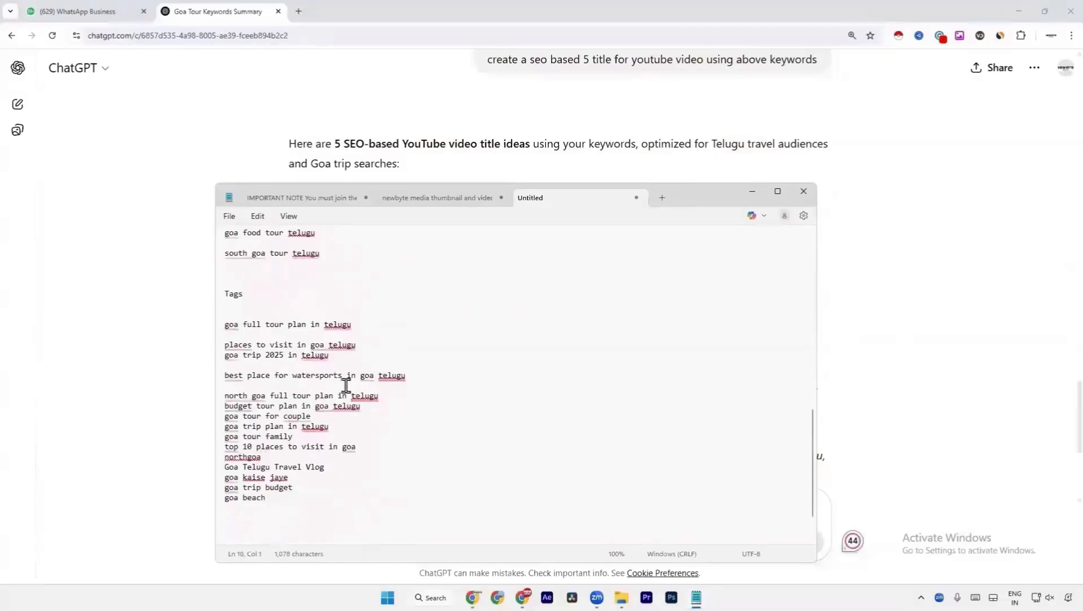
pyautogui.scroll(2, 346, 384)
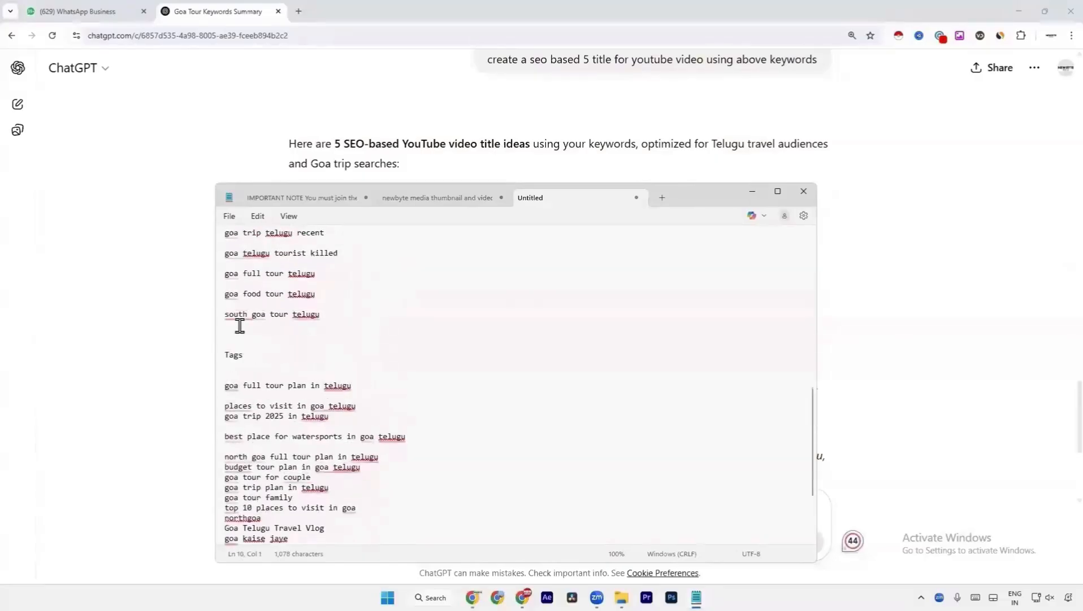
pyautogui.scroll(2, 265, 321)
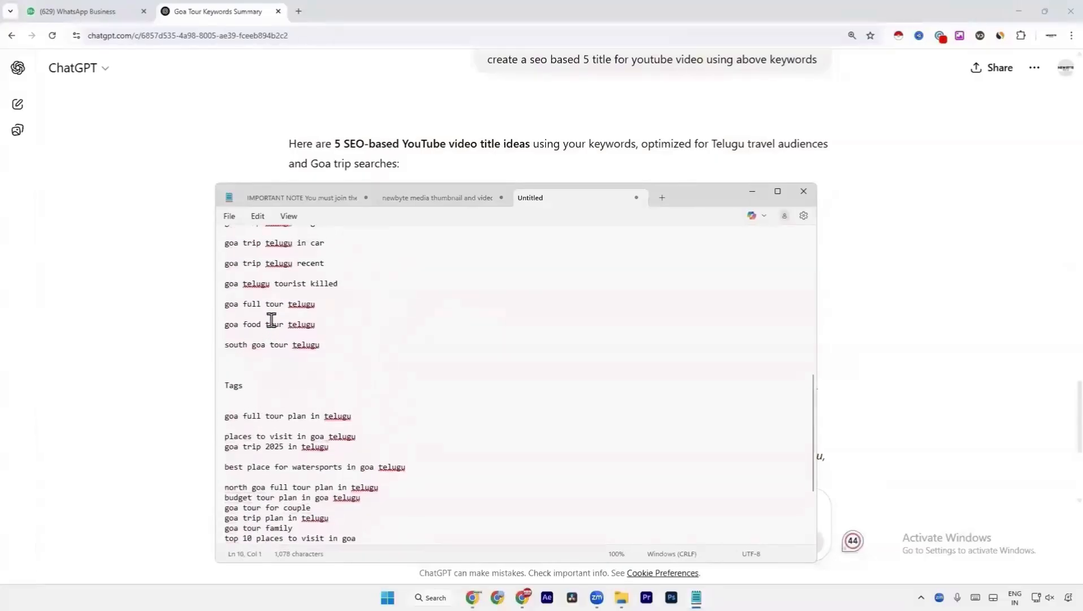
pyautogui.scroll(1, 266, 326)
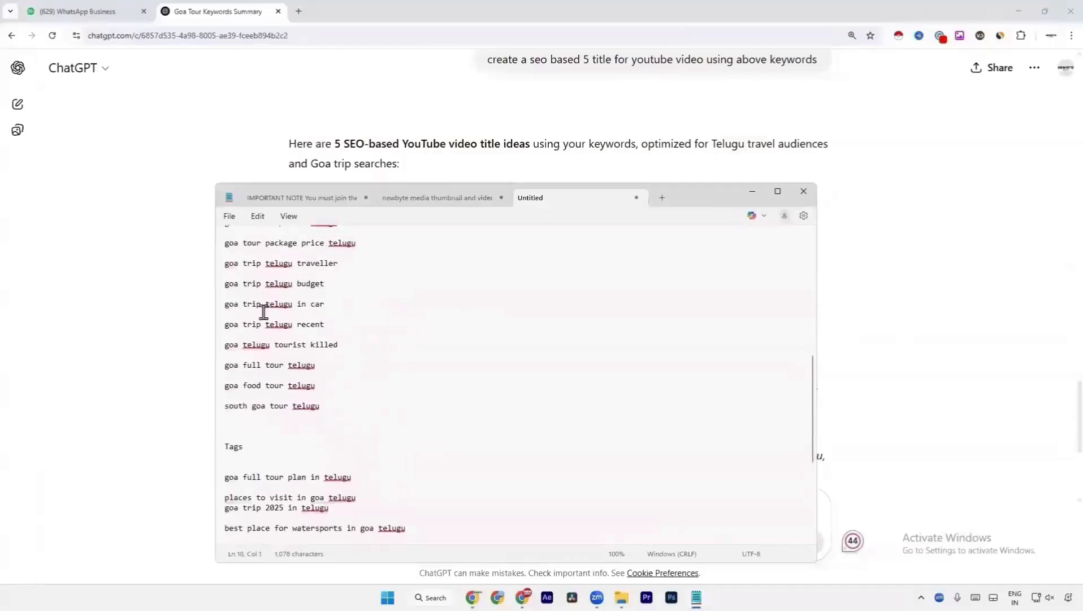
pyautogui.scroll(3, 331, 288)
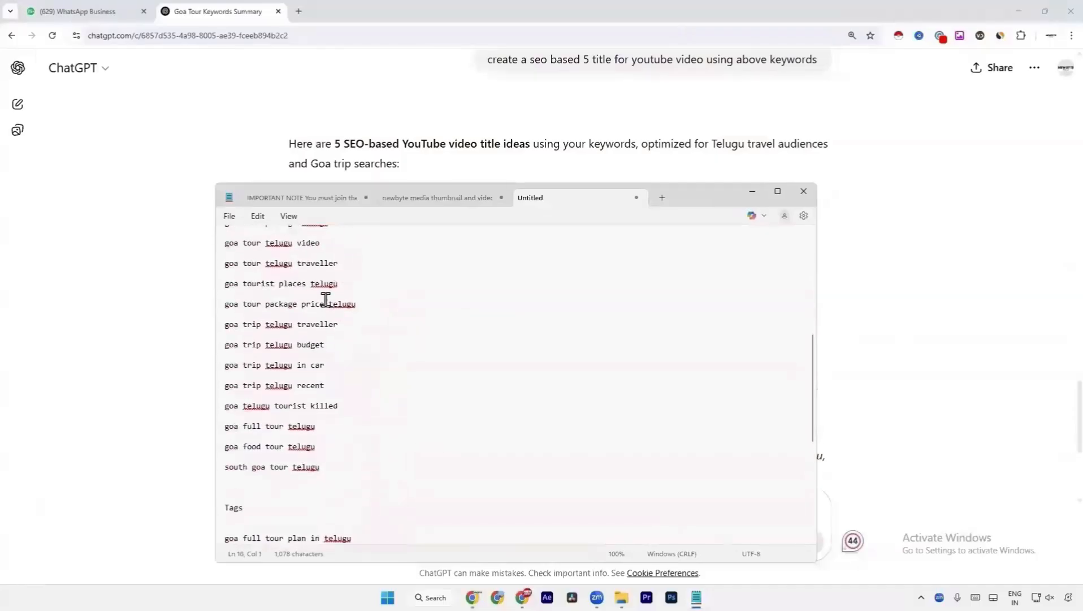
pyautogui.scroll(2, 308, 300)
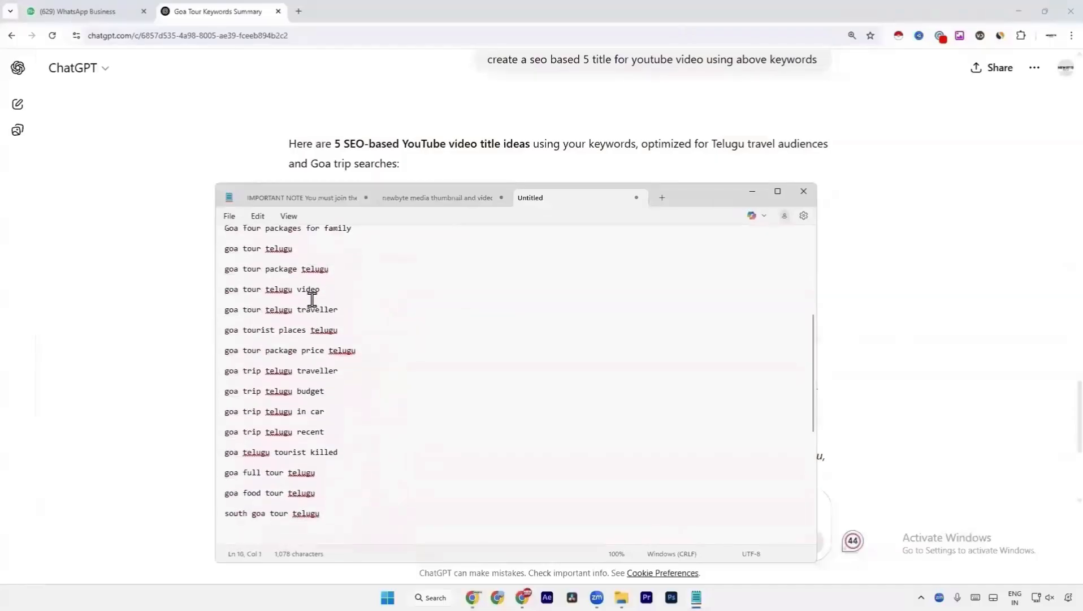
pyautogui.scroll(3, 315, 312)
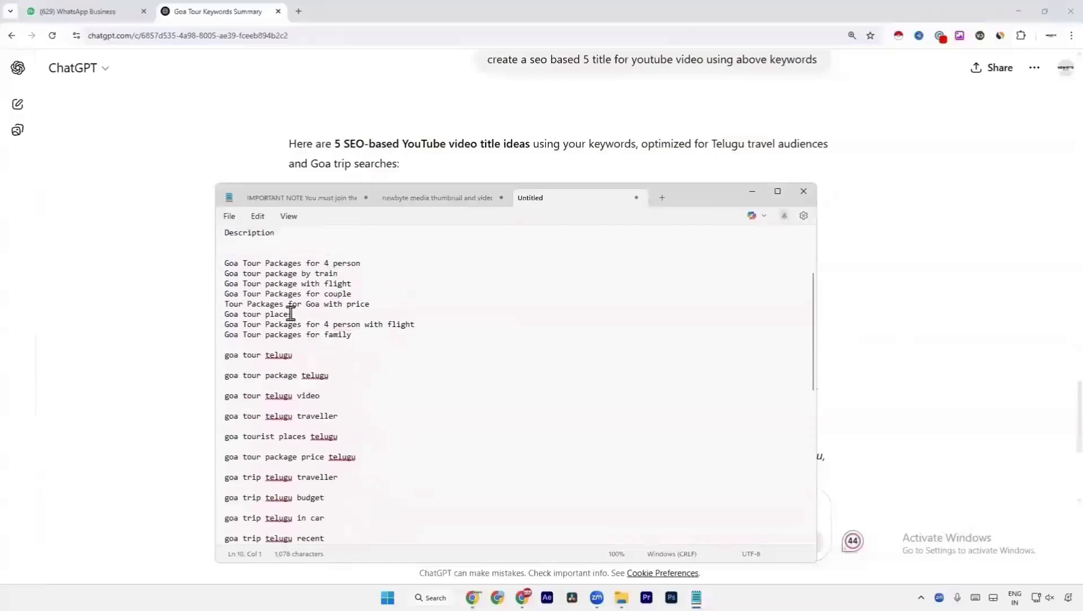
pyautogui.scroll(2, 310, 313)
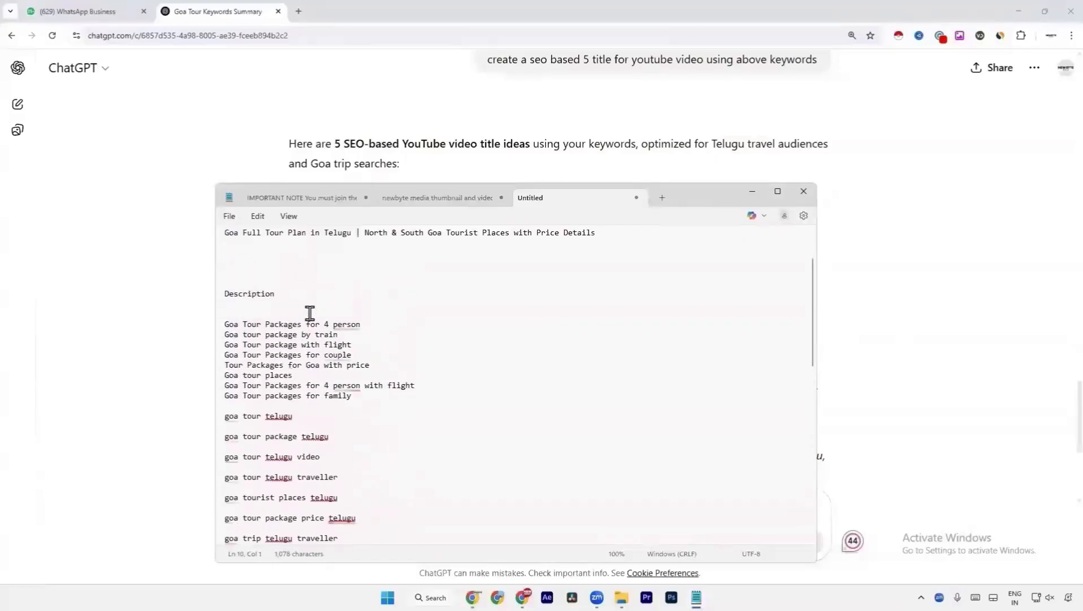
pyautogui.scroll(2, 309, 312)
pyautogui.scroll(1, 310, 312)
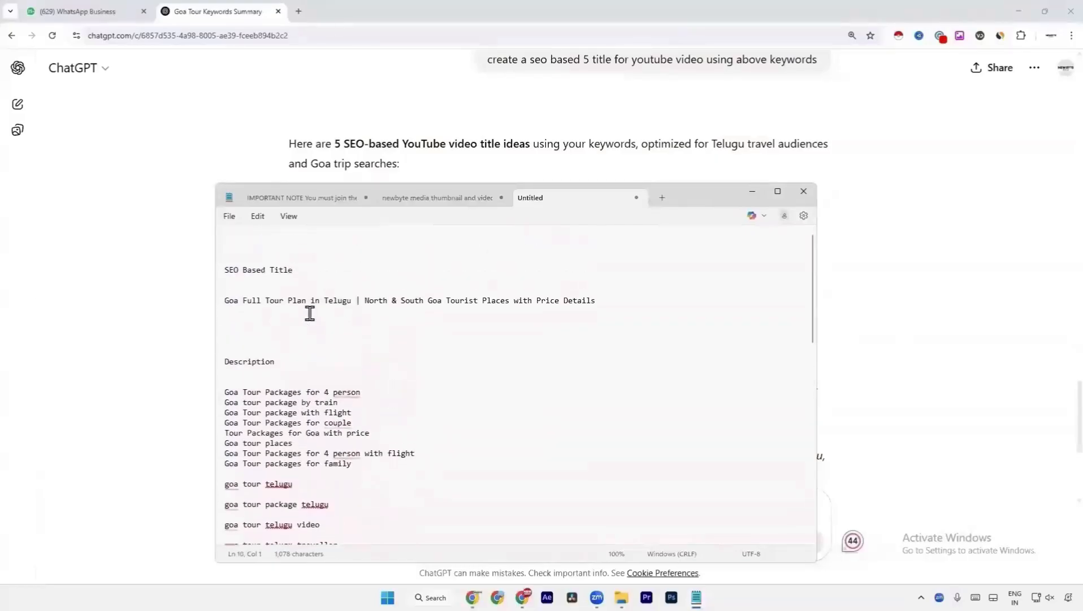
# - Remove surplus blank lines between the SEO title and the Description heading
pyautogui.press('Delete')
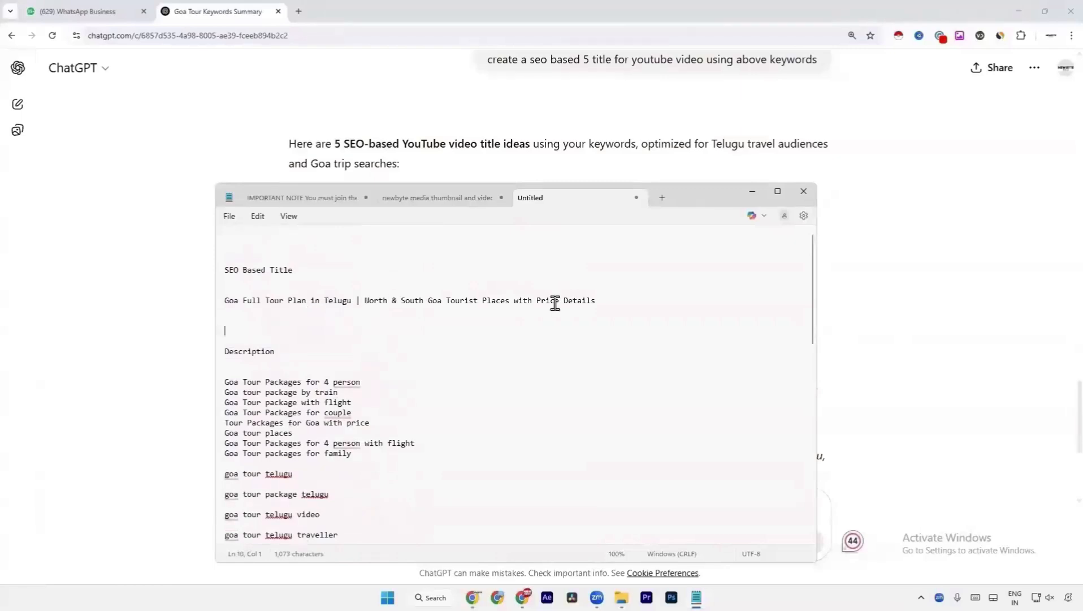
pyautogui.click(601, 303)
pyautogui.press('BackSpace')
pyautogui.press('BackSpace')
pyautogui.click(281, 333)
pyautogui.press('BackSpace')
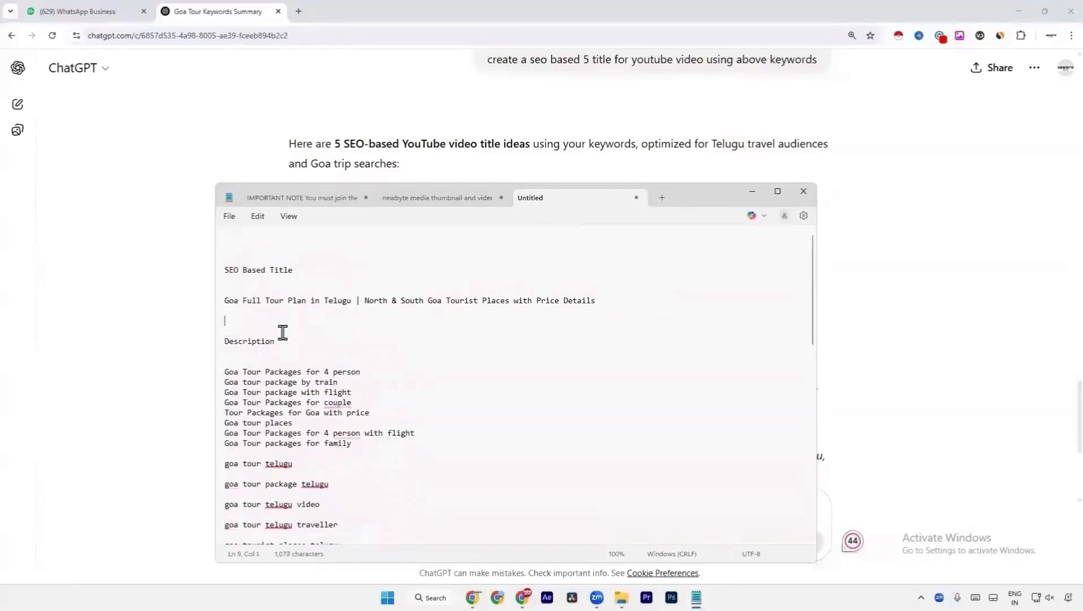
pyautogui.scroll(-3, 283, 332)
pyautogui.scroll(-12, 282, 332)
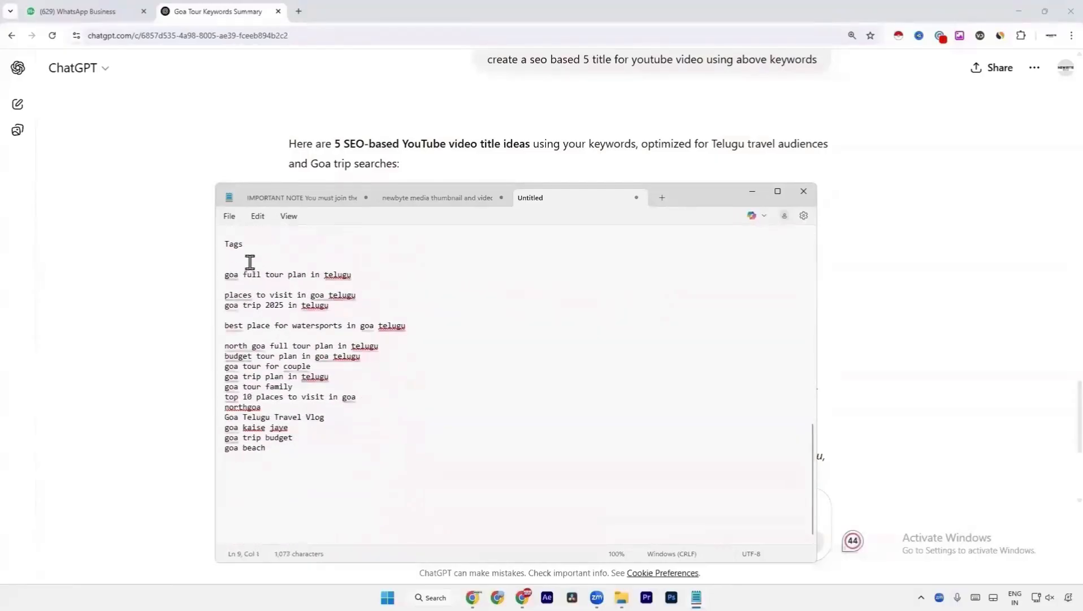
pyautogui.click(298, 456)
pyautogui.scroll(8, 286, 447)
pyautogui.scroll(9, 287, 445)
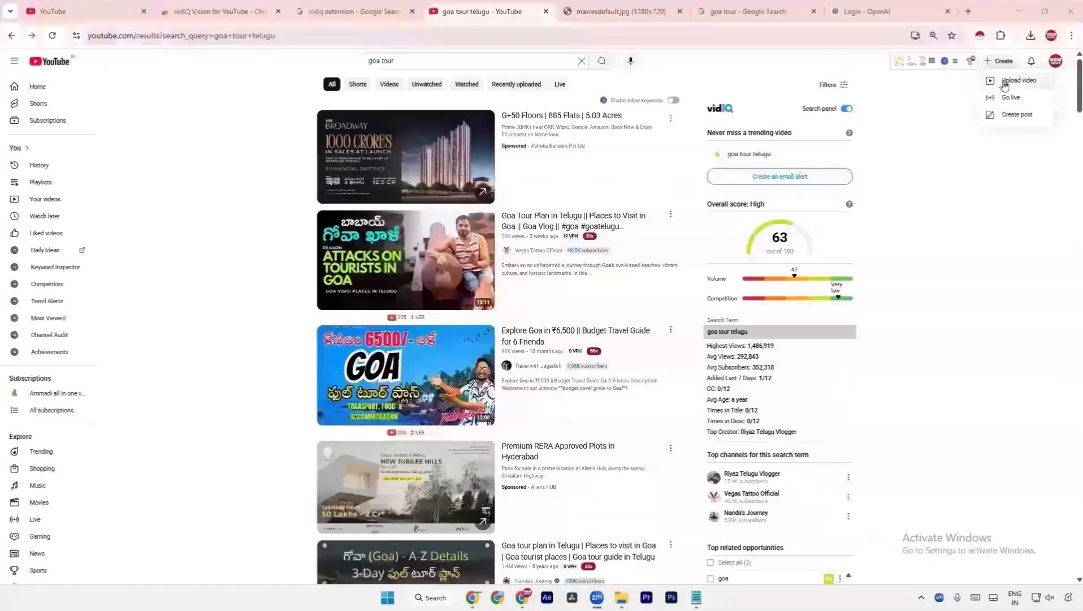
# - Switch to YouTube and start a video upload with the "Travel Business" file from the Desktop
pyautogui.click(997, 67)
pyautogui.click(998, 63)
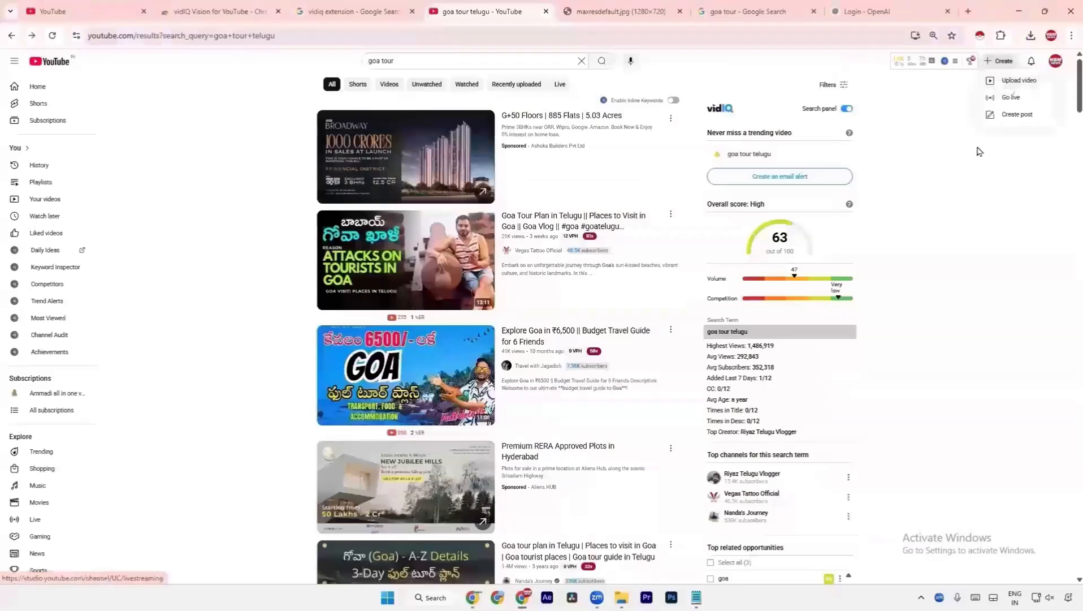
pyautogui.click(1004, 83)
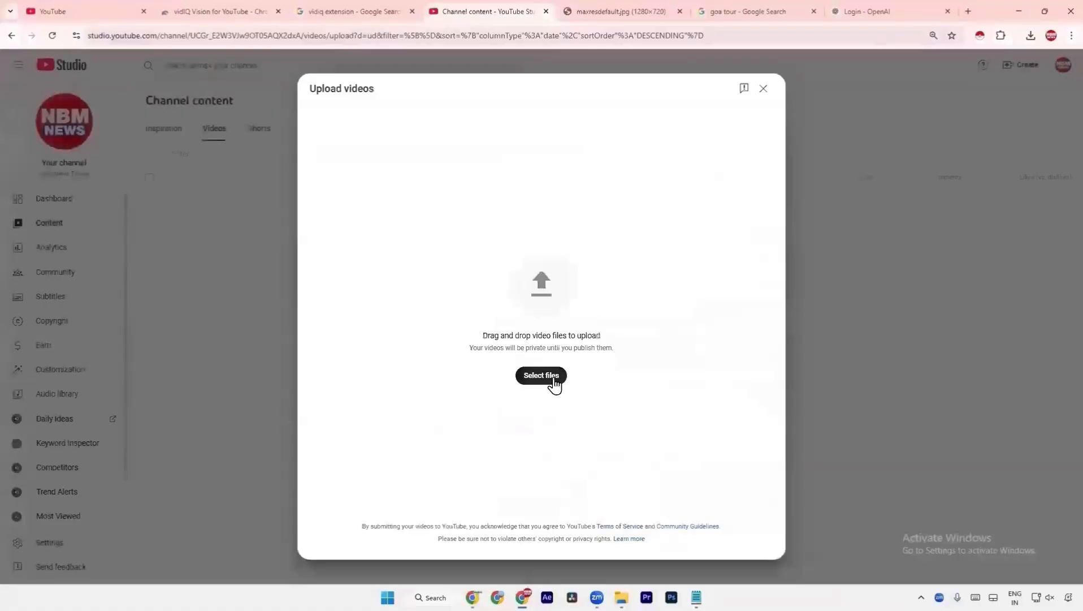
pyautogui.click(554, 382)
pyautogui.scroll(3, 51, 209)
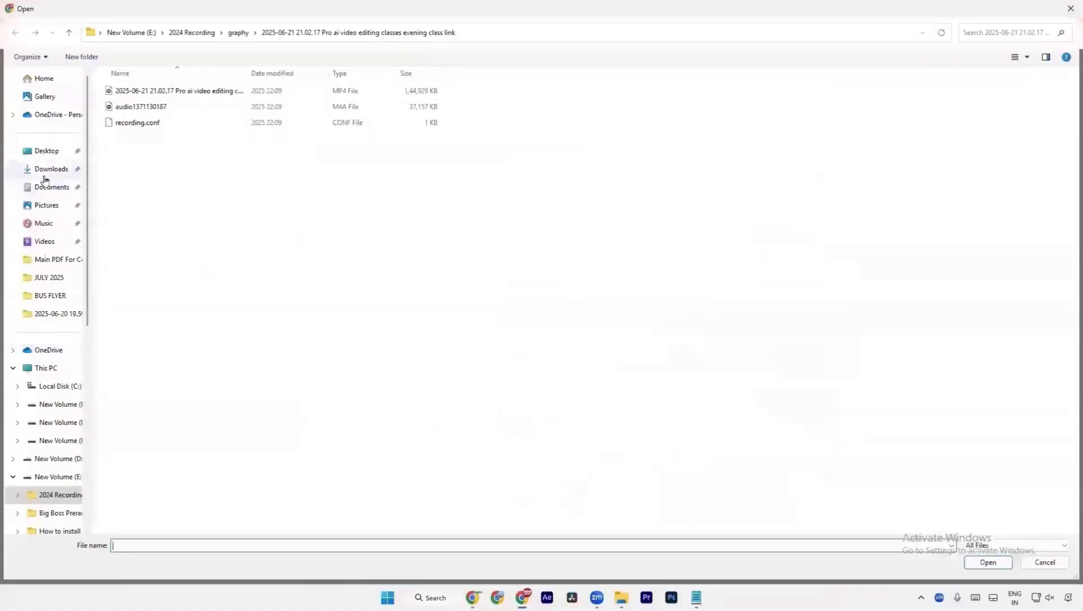
pyautogui.click(45, 154)
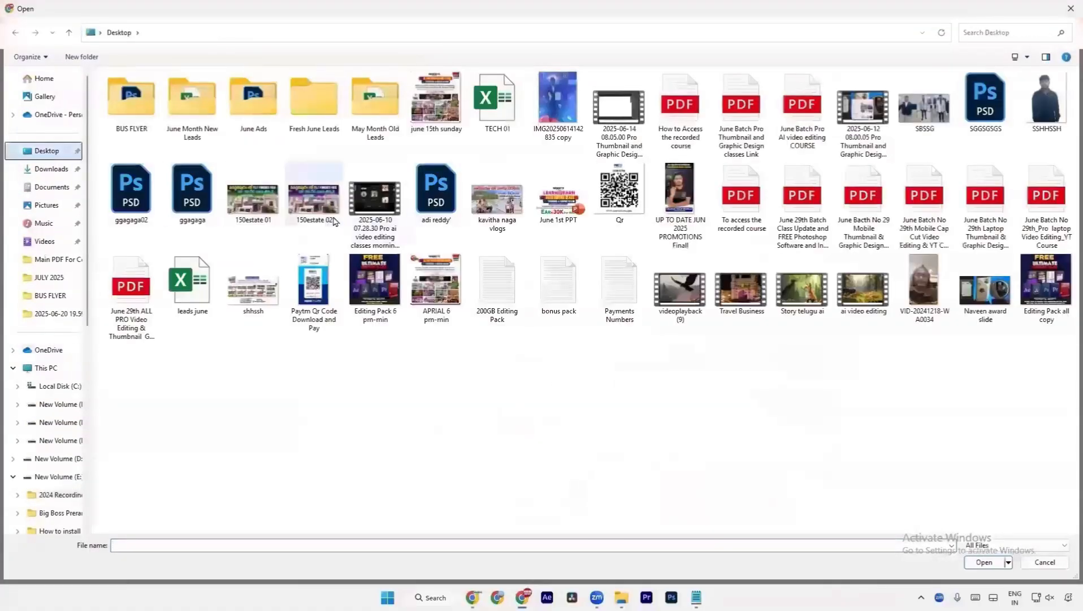
pyautogui.doubleClick(738, 313)
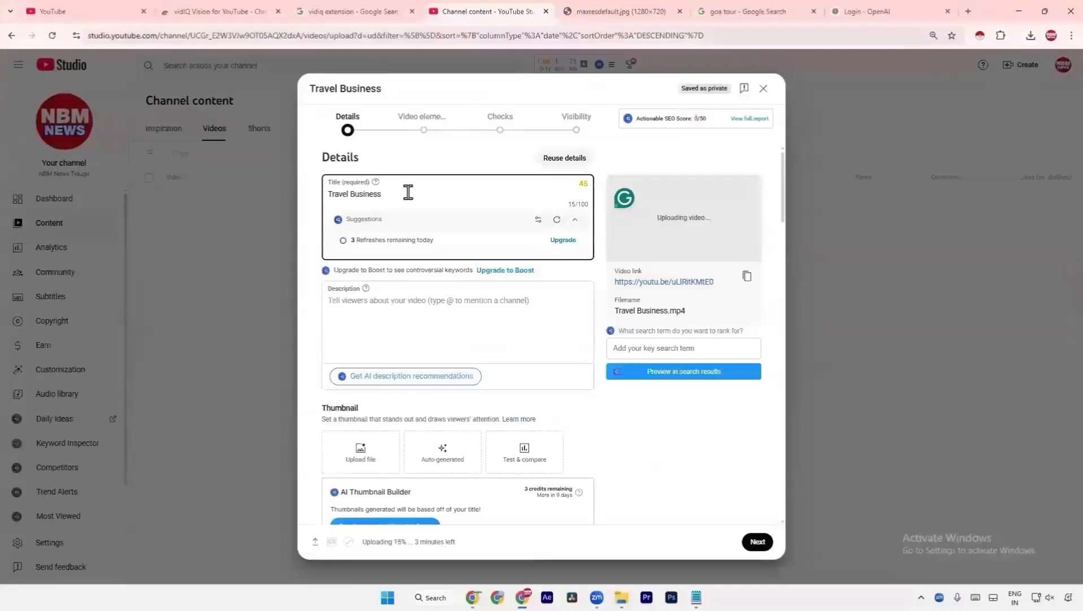
# - Replace the upload's title with "Goa Full Tour Plan in Telugu | North & South Goa Tourist Places with Price Details" copied from the Notepad document
pyautogui.moveTo(406, 193); pyautogui.dragTo(281, 191)
pyautogui.press('BackSpace')
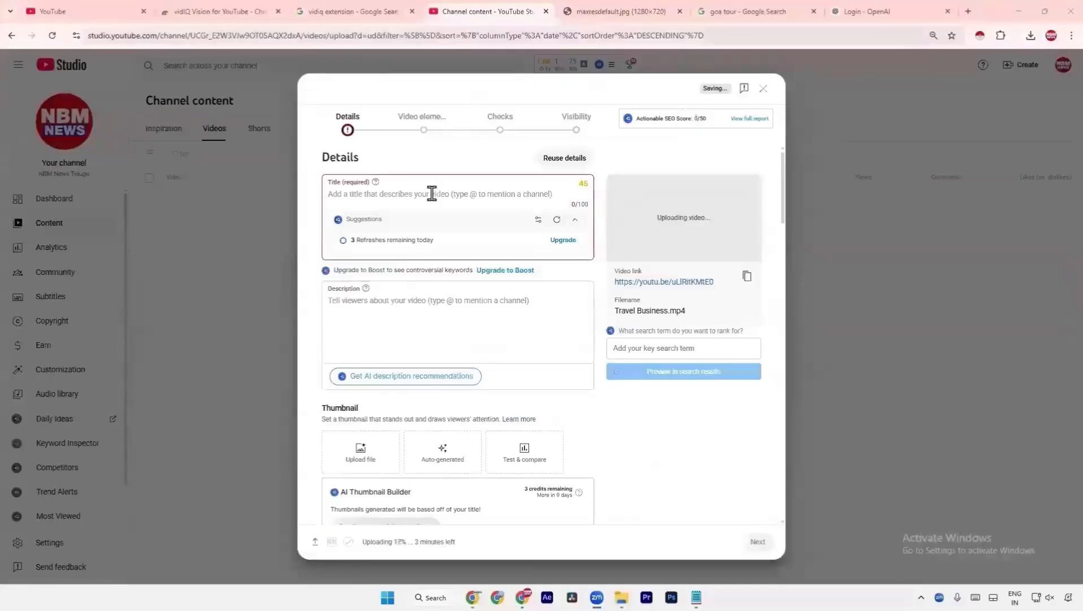
pyautogui.hotkey('alt', 'Tab')
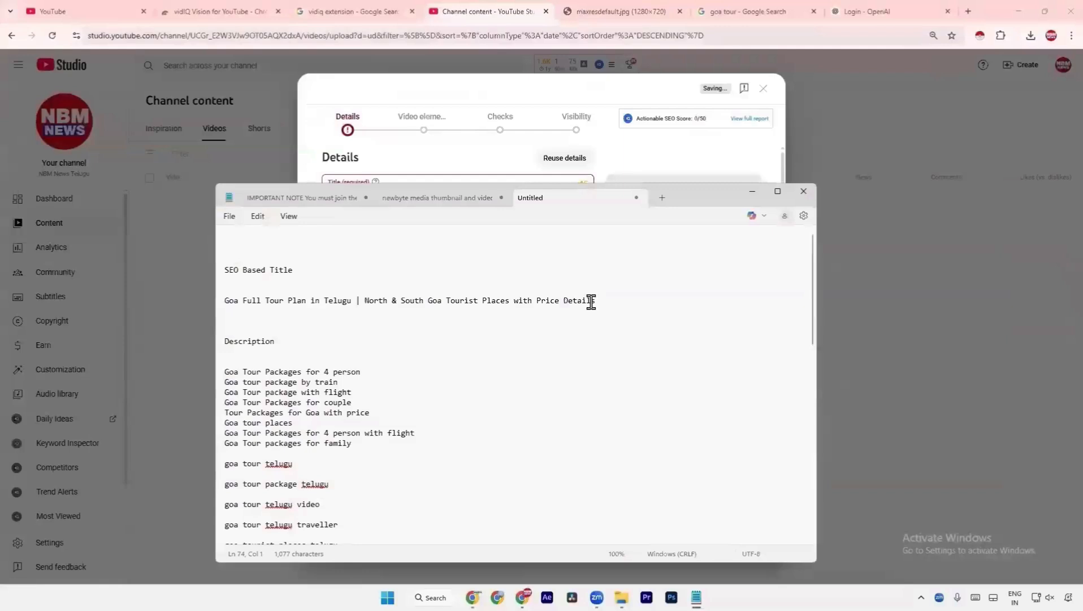
pyautogui.moveTo(603, 300); pyautogui.dragTo(213, 301)
pyautogui.hotkey('ctrl', 'c')
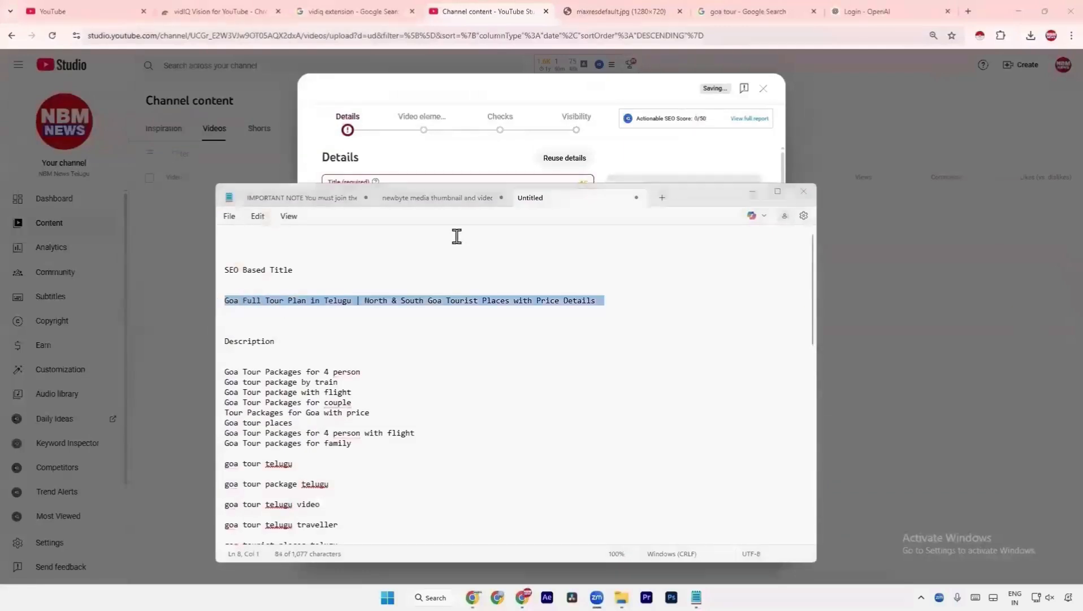
pyautogui.click(467, 148)
pyautogui.click(443, 194)
pyautogui.hotkey('ctrl', 'v')
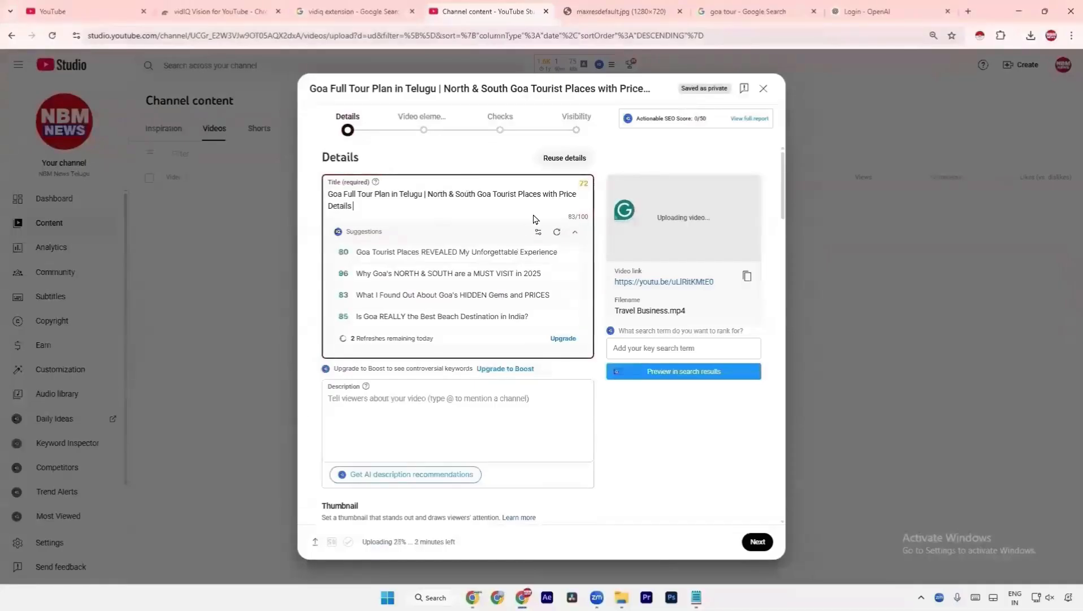
# - Upload the "maxresdefault - 2025-06-22T151306.491" image from Downloads as the video's custom thumbnail
pyautogui.scroll(-2, 595, 208)
pyautogui.scroll(-2, 596, 209)
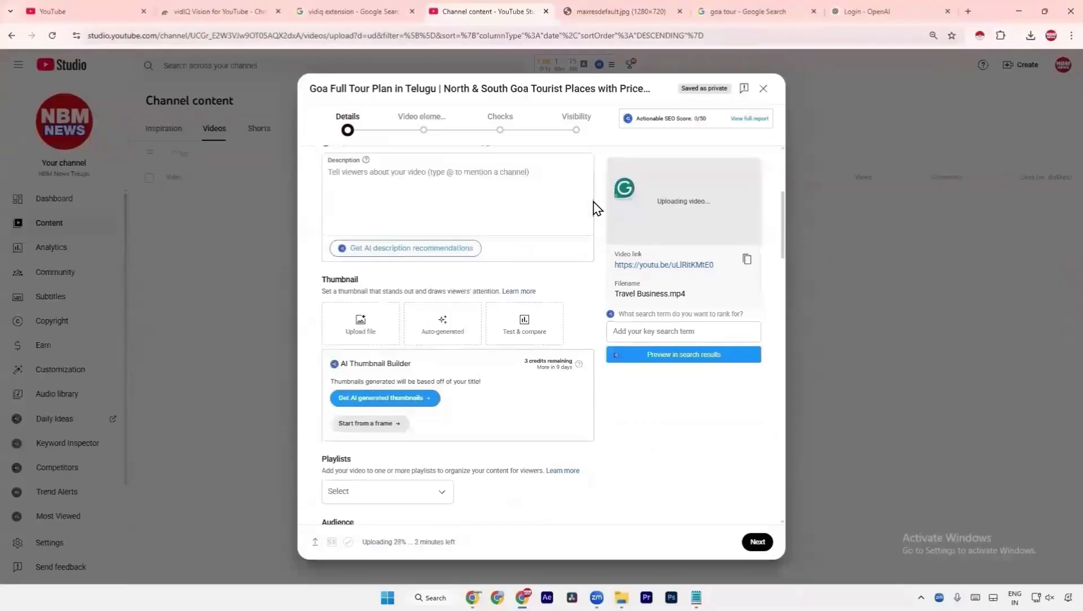
pyautogui.click(351, 346)
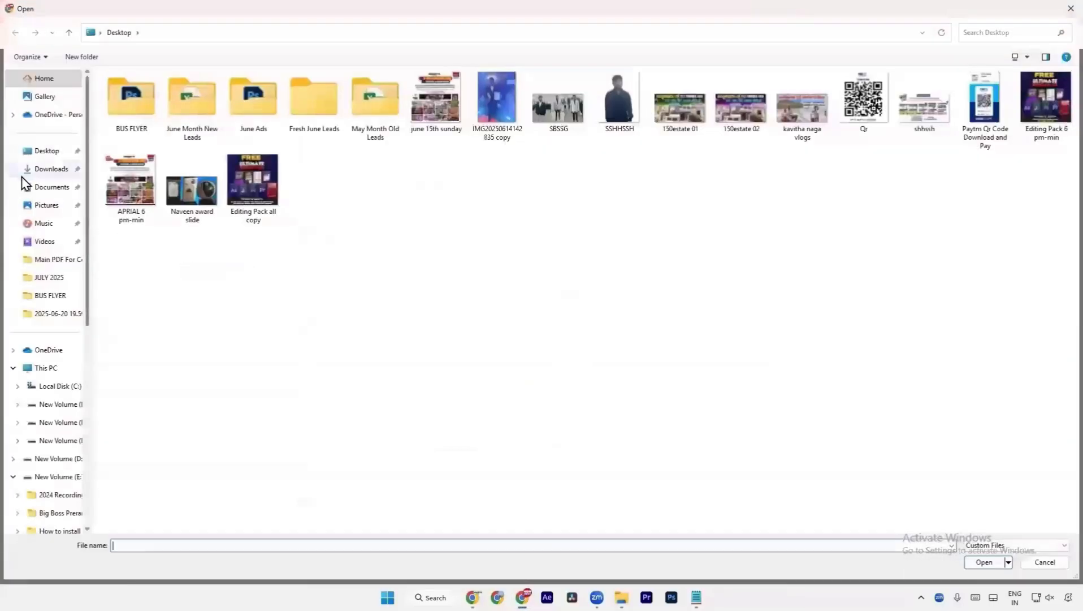
pyautogui.click(34, 169)
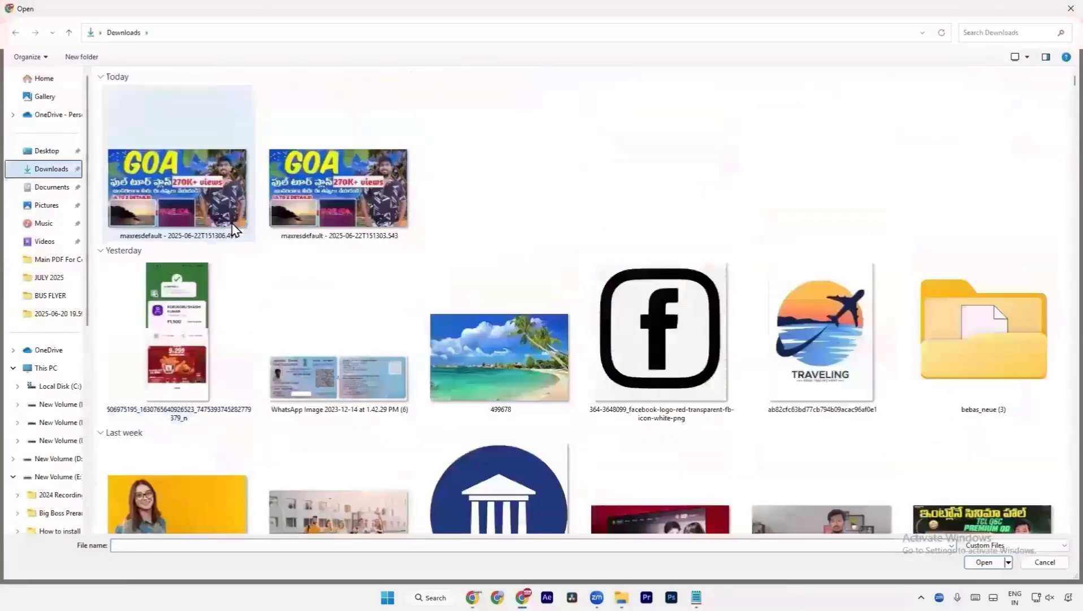
pyautogui.doubleClick(241, 199)
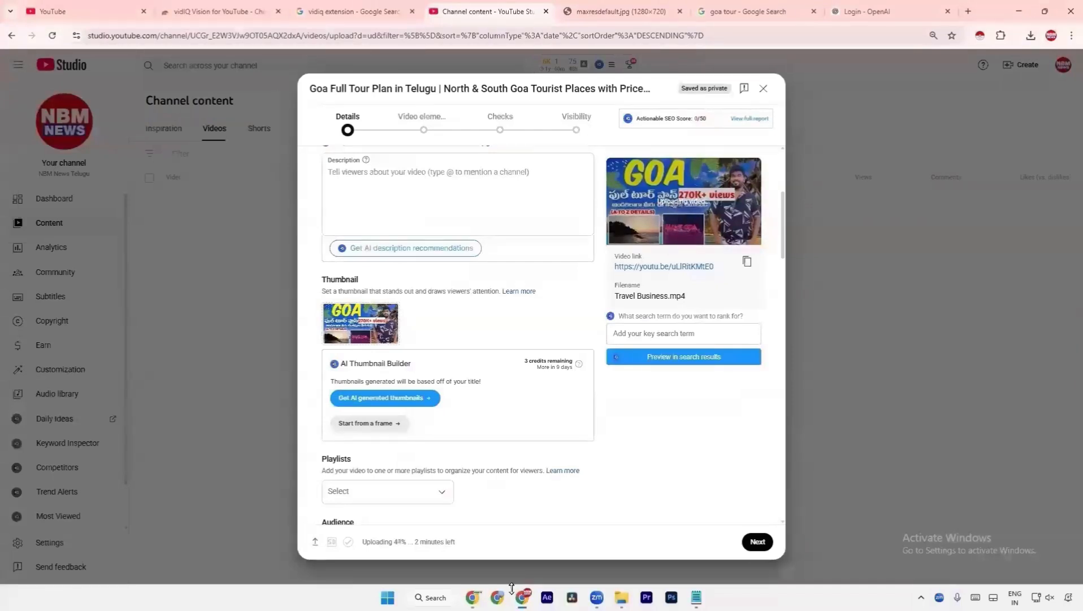
# - Switch to ChatGPT and send the prompt "above script using give me a 5 telugu thumbnail titles"
pyautogui.click(473, 597)
pyautogui.click(507, 413)
pyautogui.scroll(-1, 473, 479)
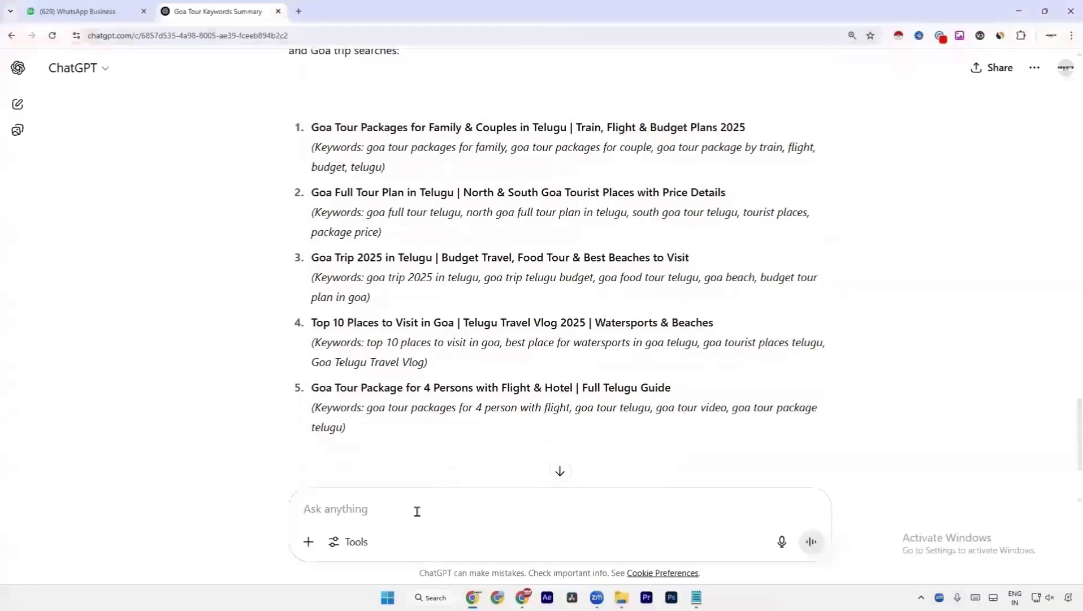
pyautogui.click(416, 512)
pyautogui.scroll(-3, 496, 343)
pyautogui.write('a')
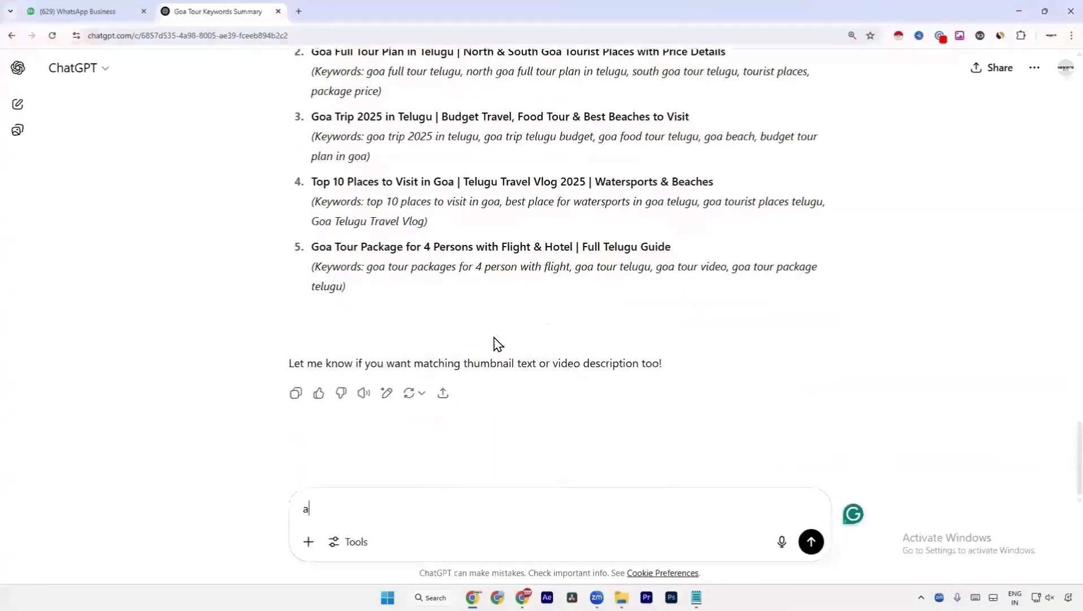
pyautogui.write('bove script using crea')
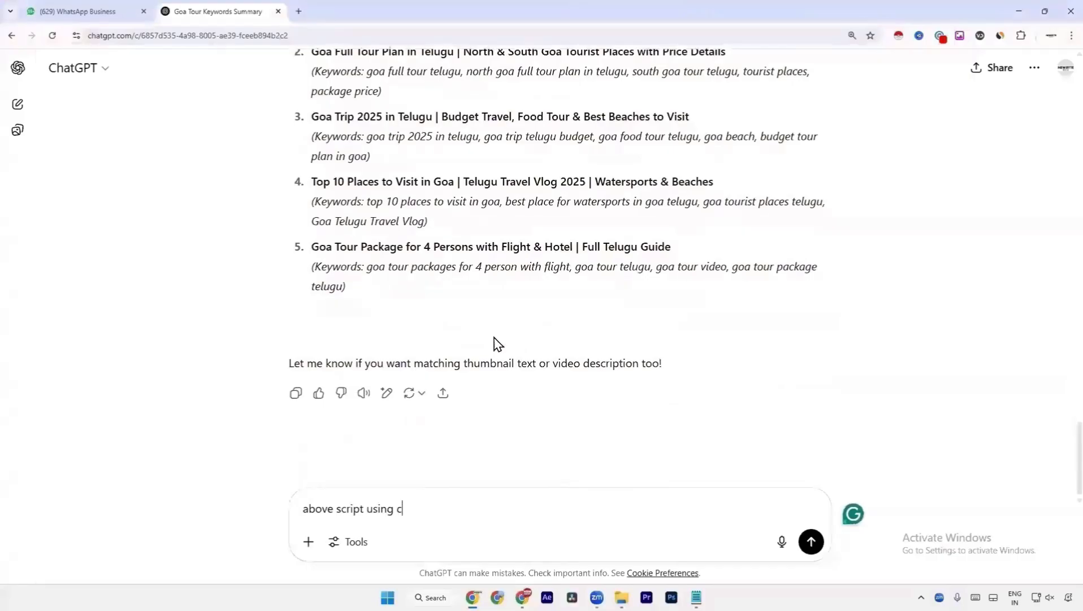
pyautogui.press('BackSpace')
pyautogui.press('BackSpace')
pyautogui.press('BackSpace')
pyautogui.press('BackSpace')
pyautogui.write('give me a 5 telugu thumbn')
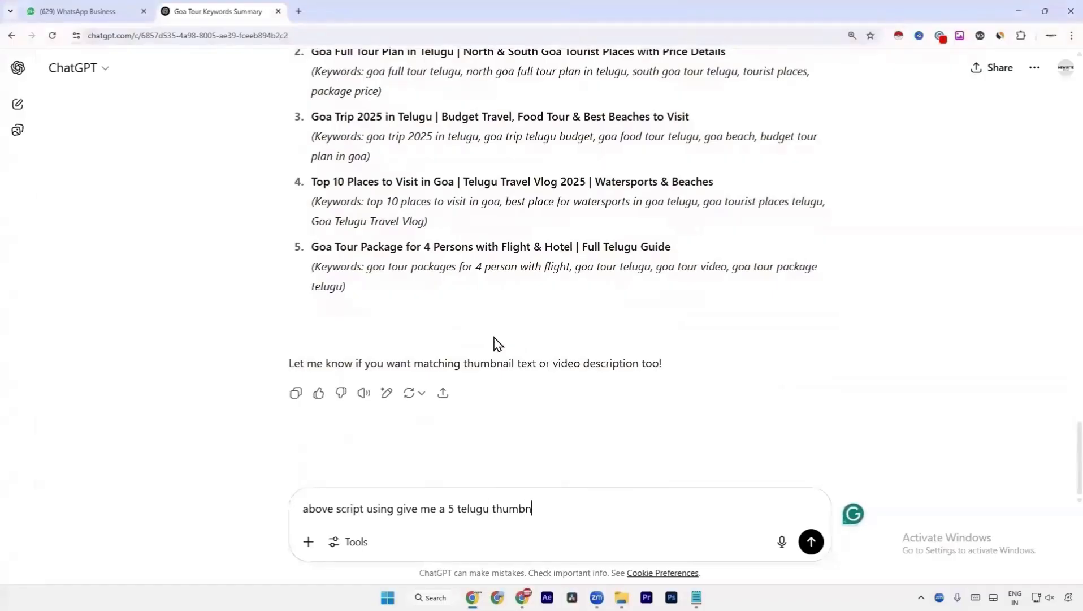
pyautogui.write('ail titles')
pyautogui.press('Return')
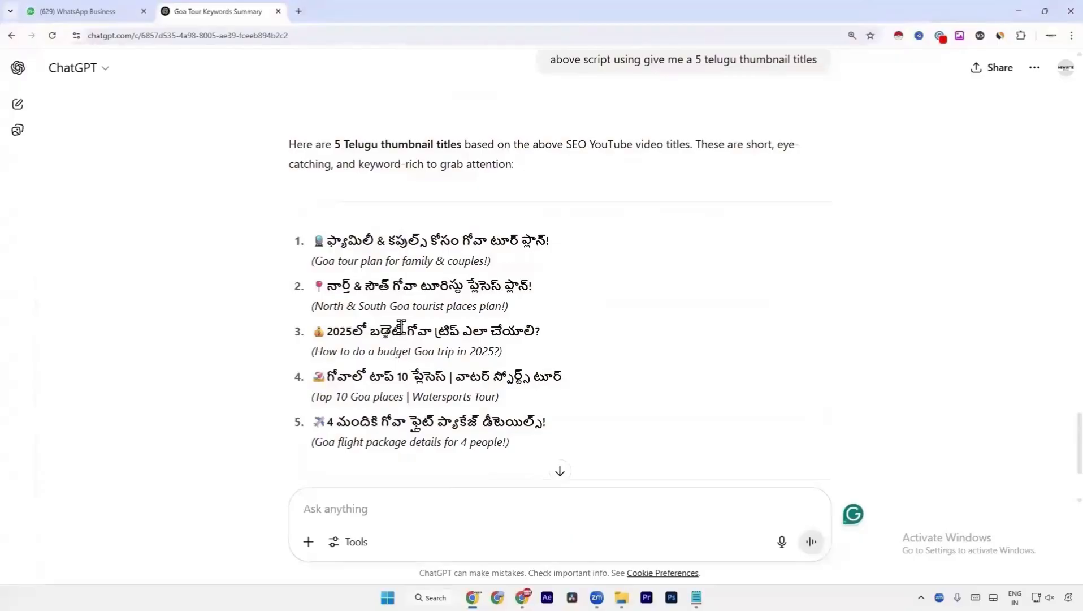
pyautogui.scroll(-2, 396, 289)
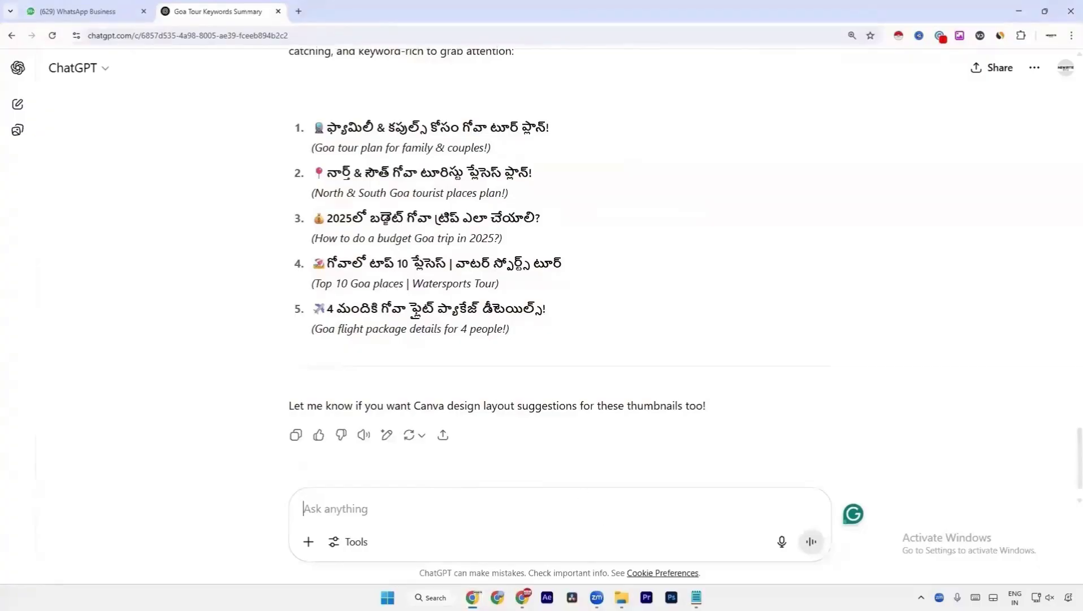
# - Switch back to YouTube Studio and try to open Test & compare for the uploaded Goa thumbnail
pyautogui.click(522, 597)
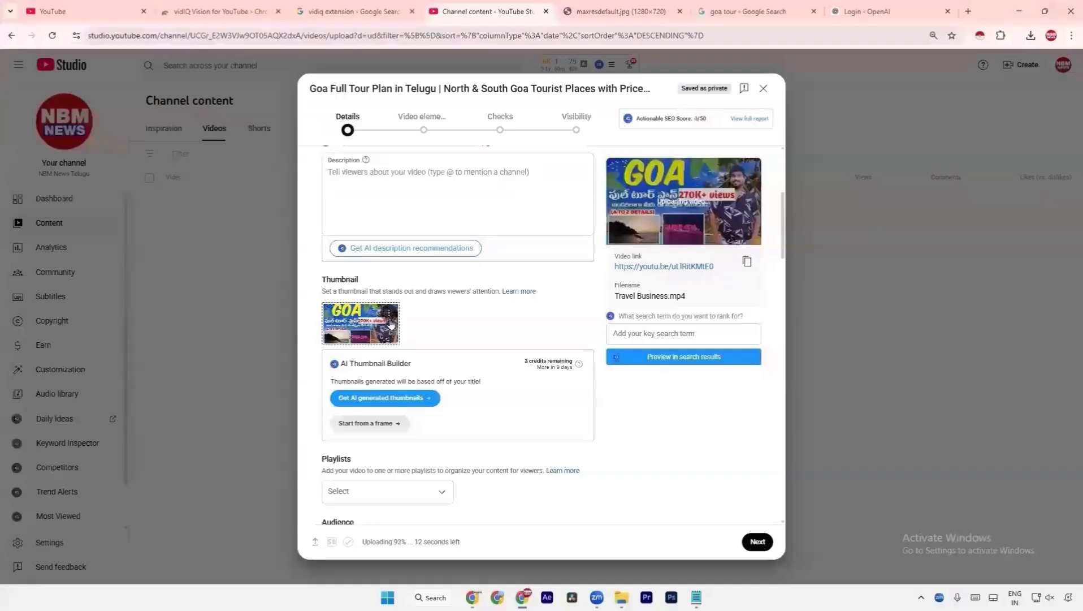
pyautogui.click(389, 315)
pyautogui.click(383, 317)
pyautogui.click(391, 316)
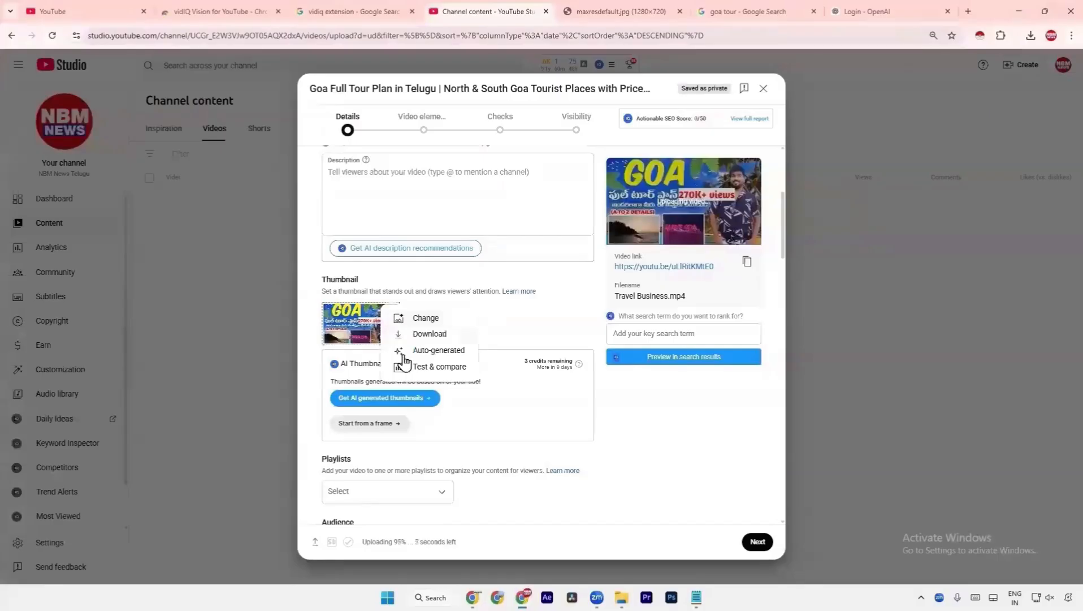
pyautogui.click(440, 368)
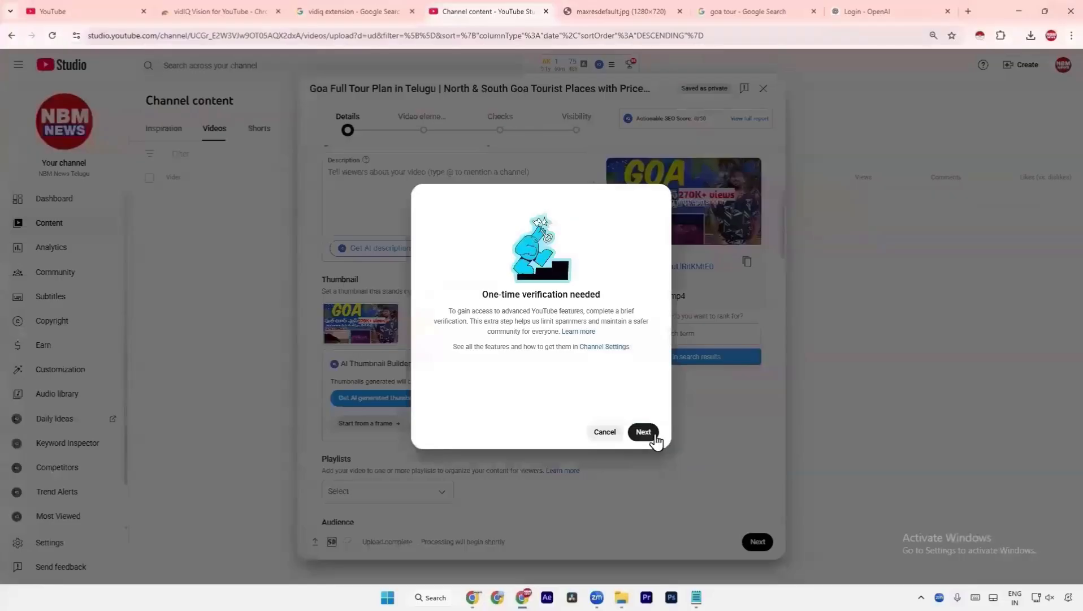
pyautogui.click(603, 432)
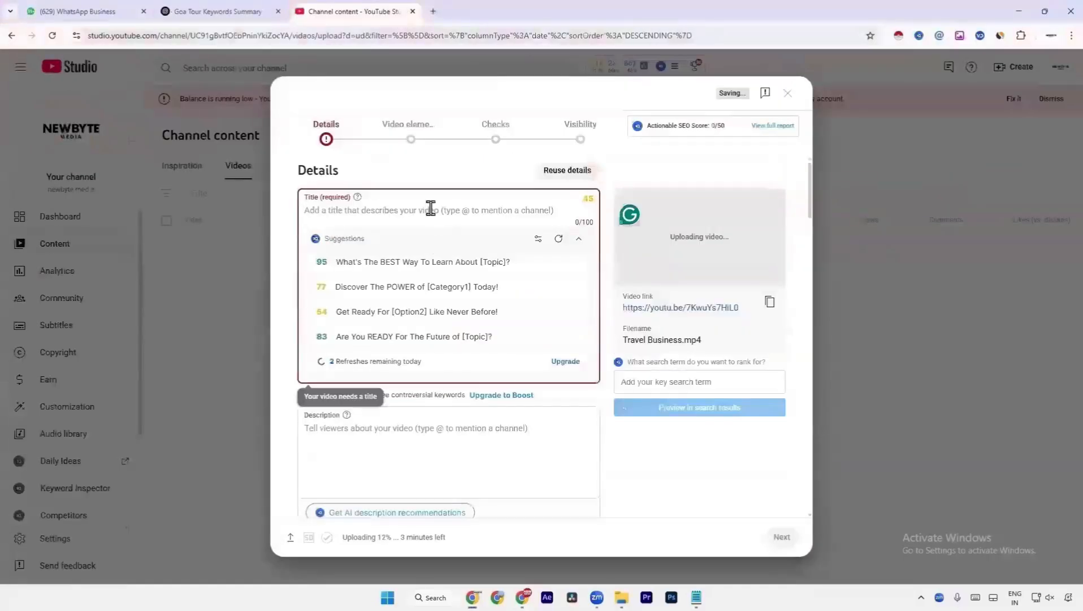
# - Title the second channel's upload "Goa Full Tour Plan in Telugu | North & South Goa Tourist Places with Price Details", copied from the Notepad document
pyautogui.click(696, 597)
pyautogui.click(681, 290)
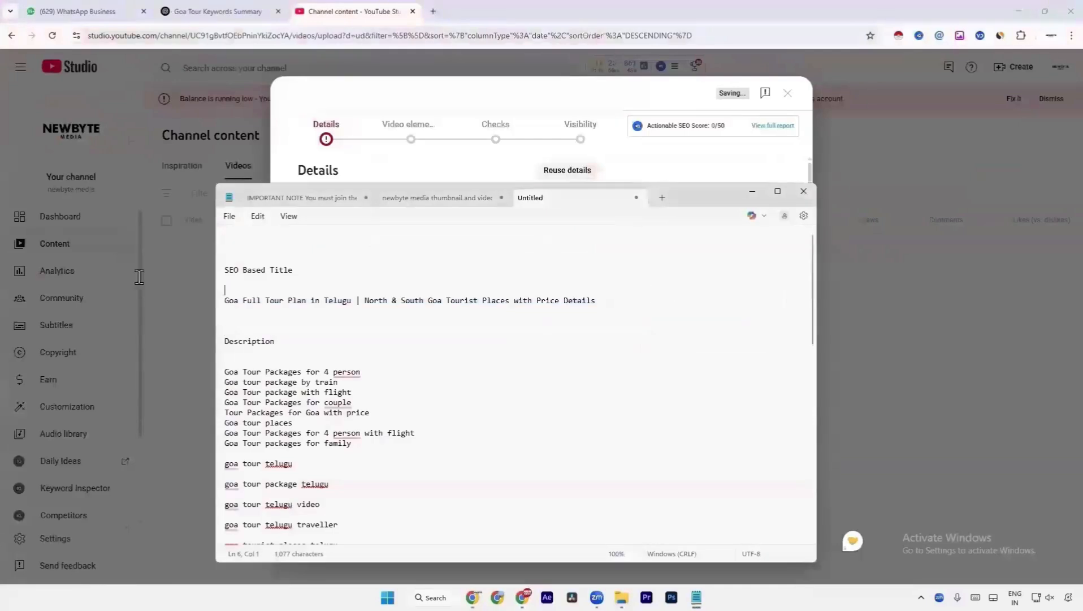
pyautogui.moveTo(139, 277); pyautogui.dragTo(187, 315)
pyautogui.hotkey('ctrl', 'c')
pyautogui.hotkey('alt', 'Tab')
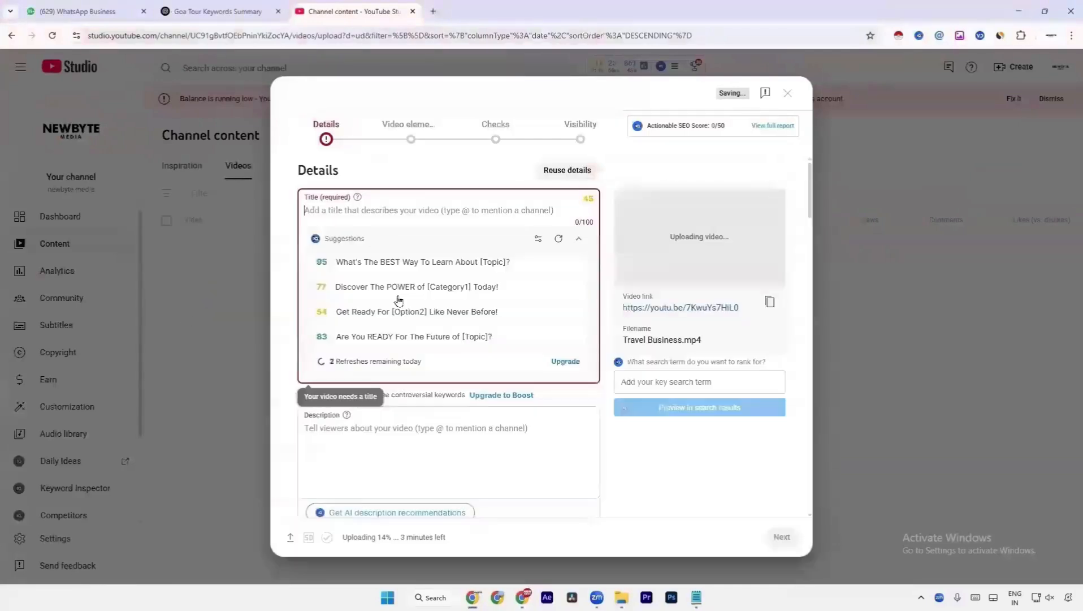
pyautogui.hotkey('ctrl', 'v')
pyautogui.click(396, 440)
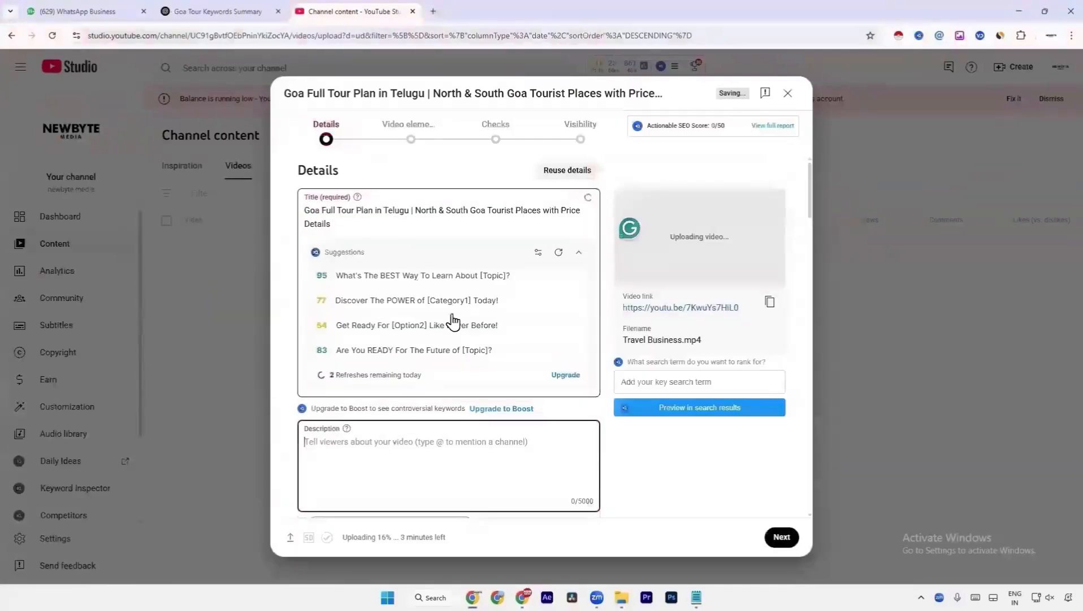
# - Start a thumbnail Test & compare and add the Goa image from Downloads as the first thumbnail
pyautogui.scroll(-4, 452, 321)
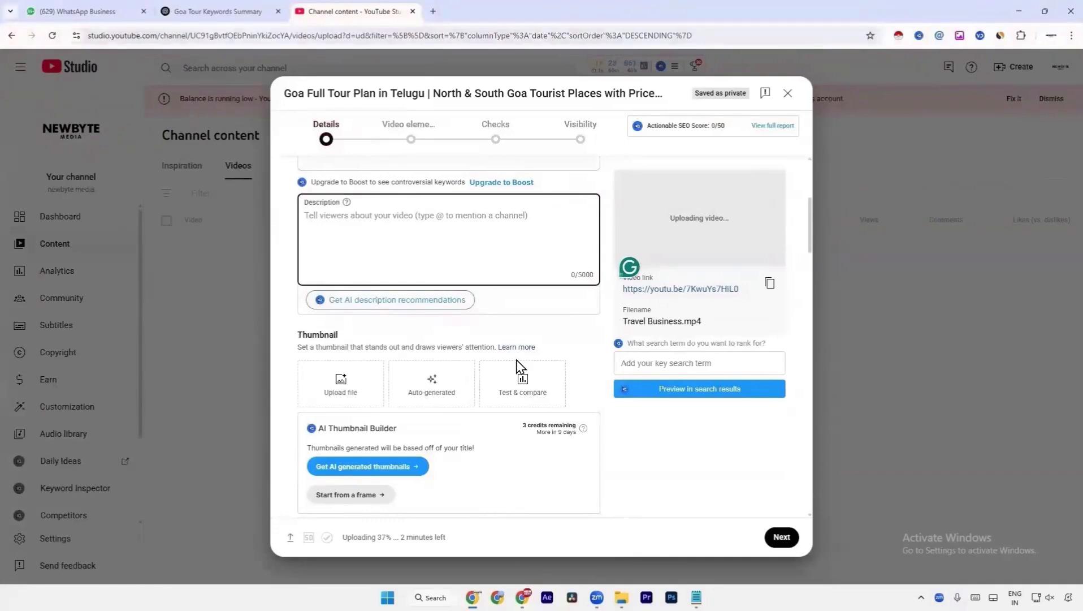
pyautogui.click(515, 403)
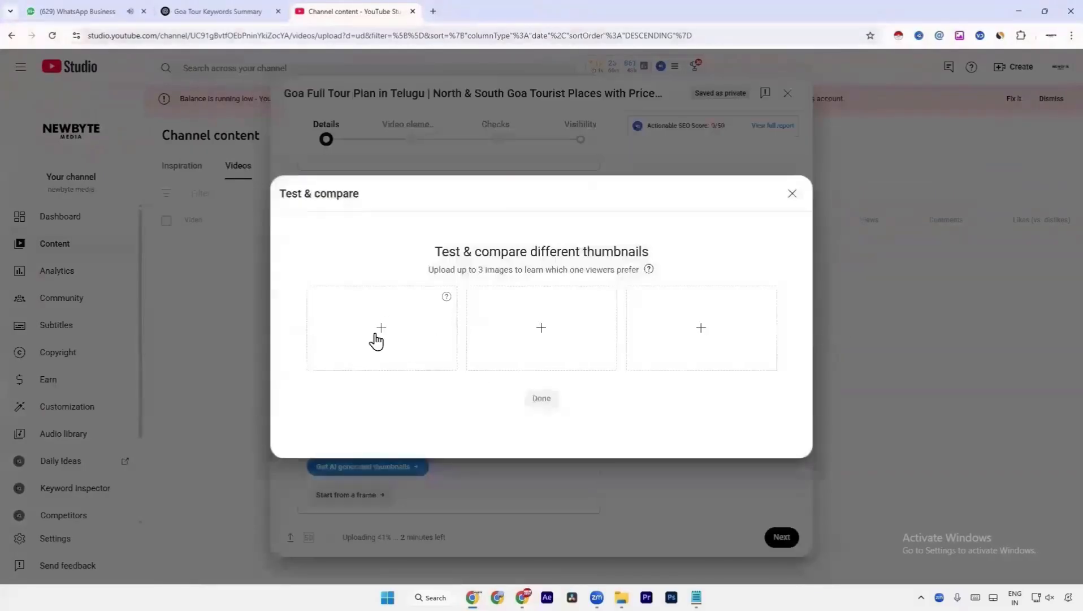
pyautogui.click(394, 349)
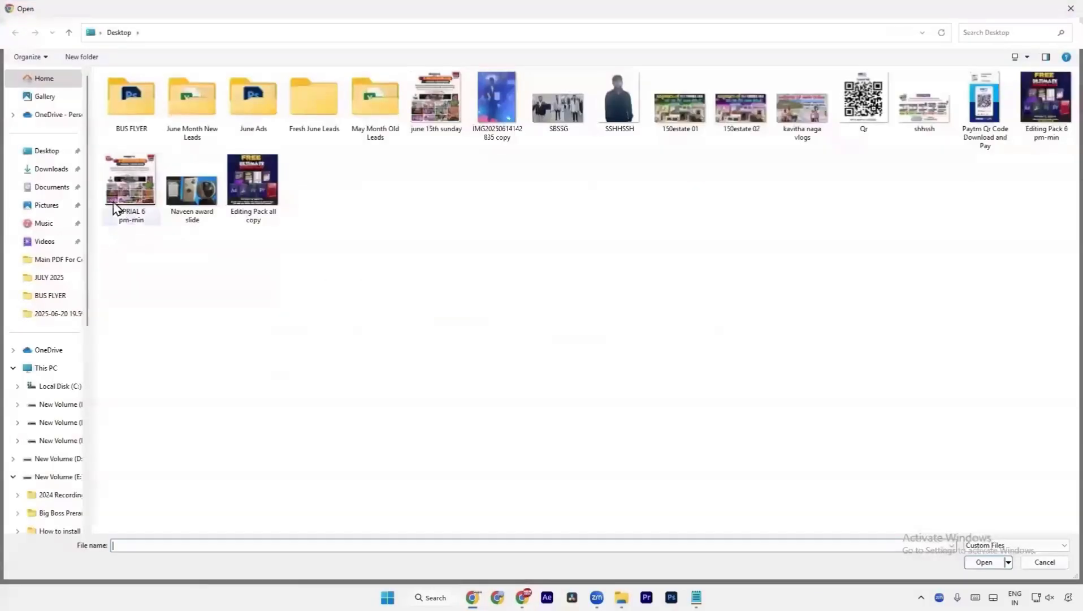
pyautogui.click(52, 168)
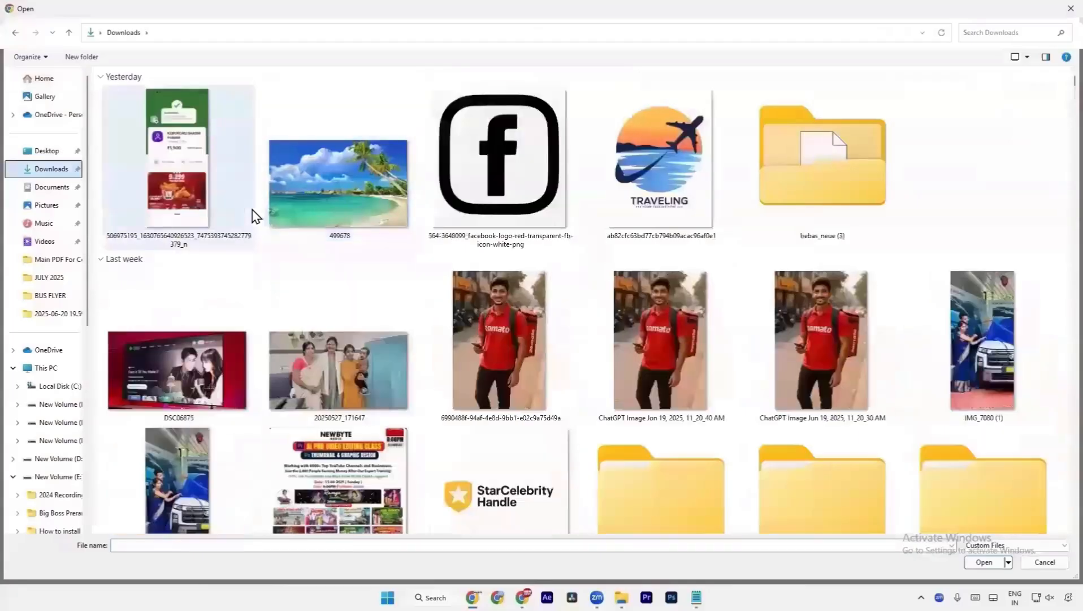
pyautogui.doubleClick(229, 209)
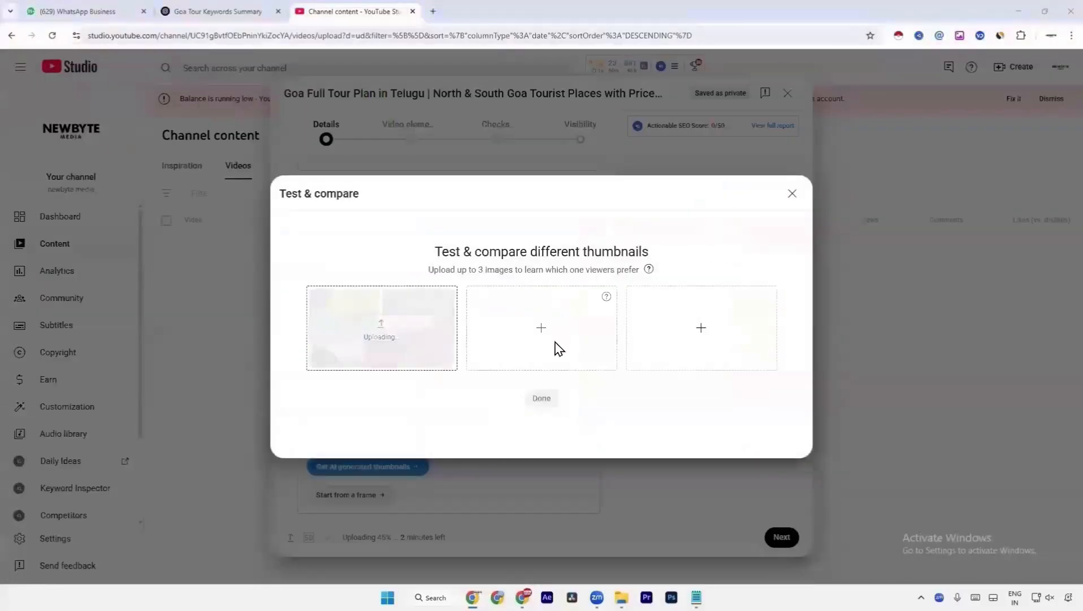
# - Add the 55-inch TV image and "nme (1)" from Downloads as the second and third comparison thumbnails
pyautogui.click(554, 336)
pyautogui.scroll(-5, 265, 292)
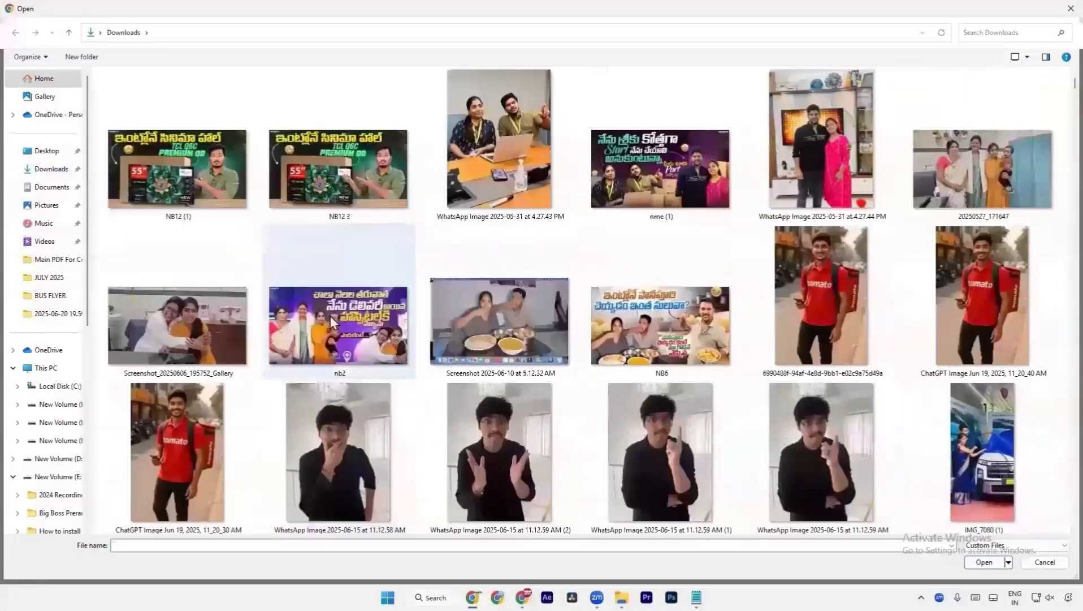
pyautogui.doubleClick(330, 316)
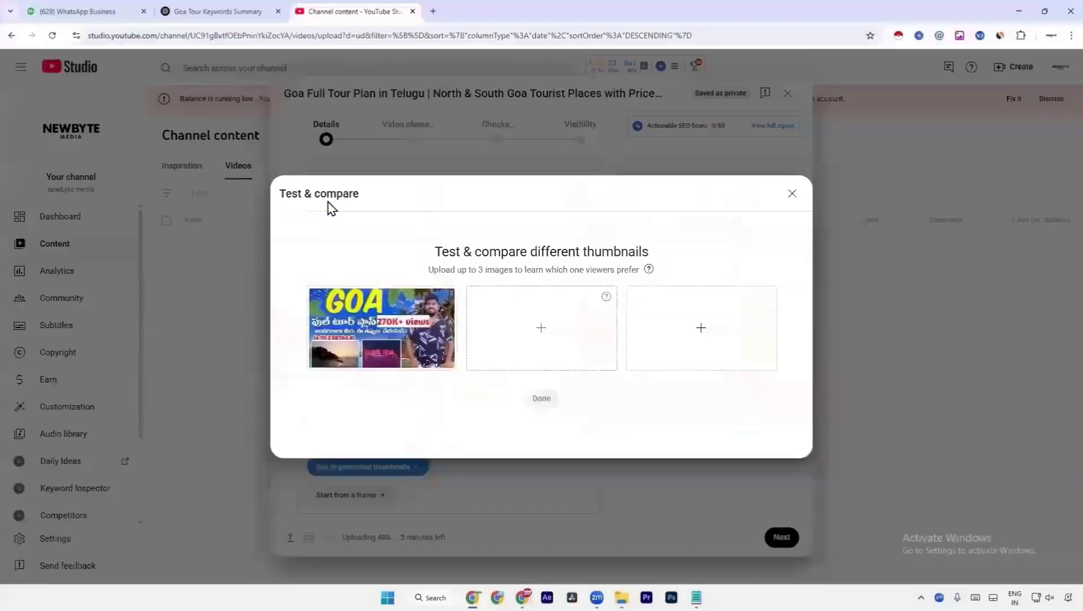
pyautogui.click(708, 343)
pyautogui.scroll(-10, 708, 342)
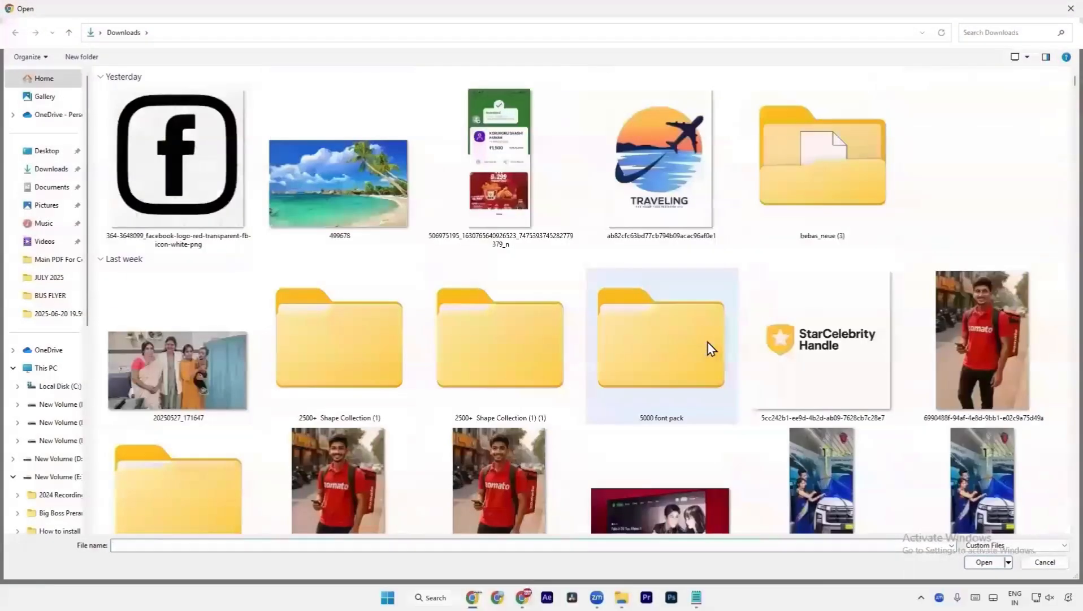
pyautogui.scroll(5, 708, 342)
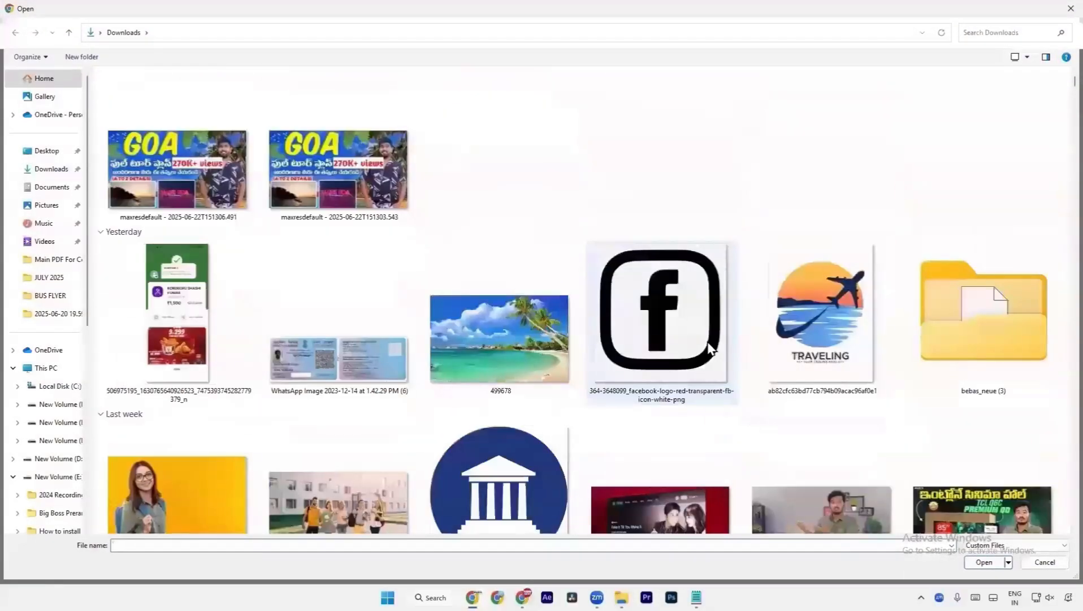
pyautogui.scroll(-3, 711, 348)
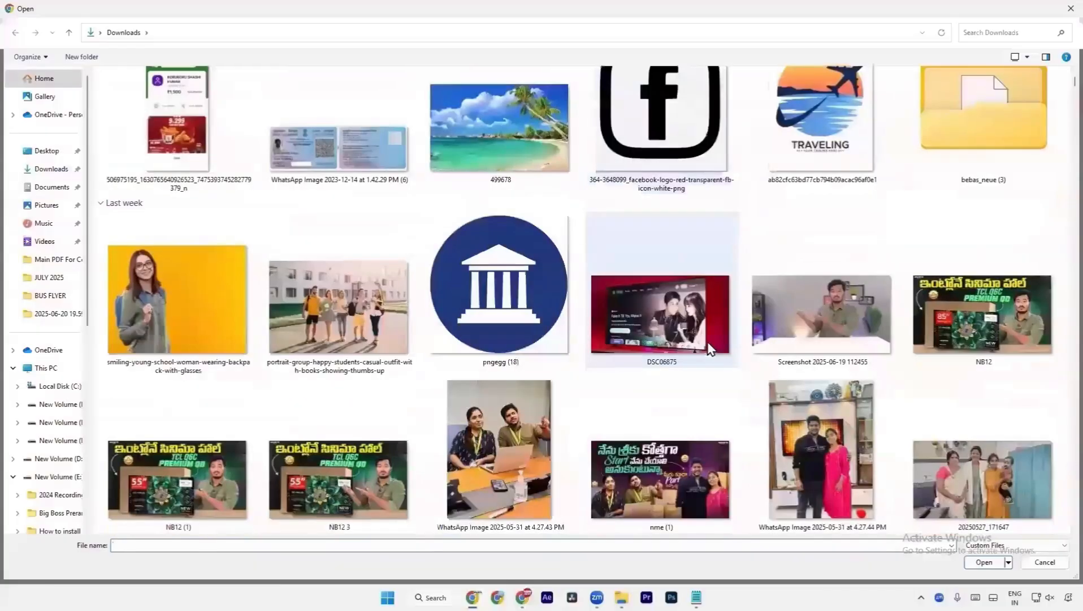
pyautogui.doubleClick(630, 480)
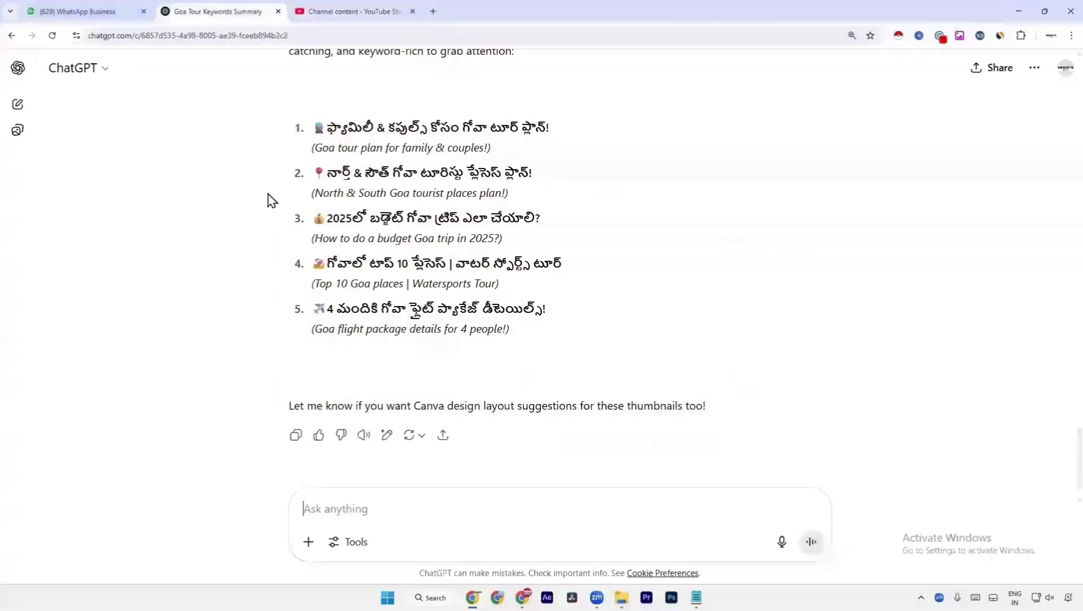
# - Check the Telugu thumbnail titles in ChatGPT, and finish the three-thumbnail Test & compare setup in YouTube Studio
pyautogui.click(198, 11)
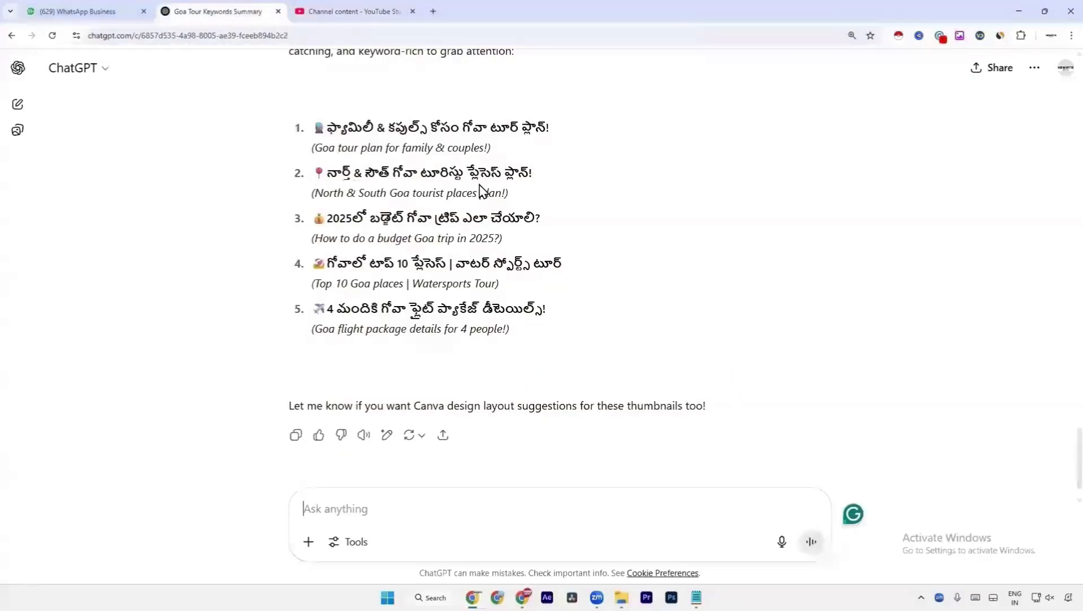
pyautogui.click(352, 6)
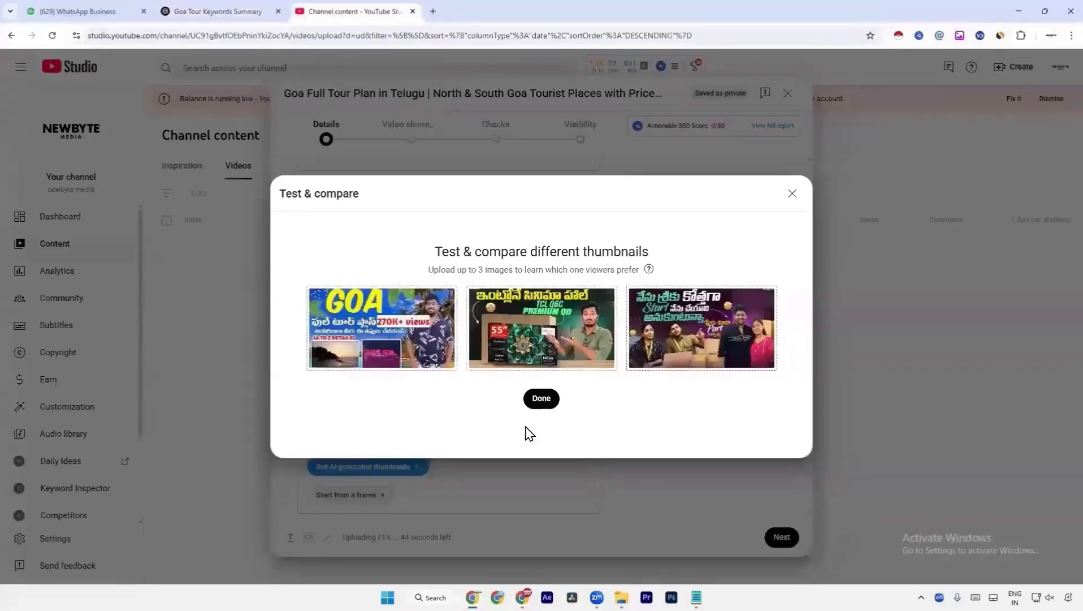
pyautogui.click(542, 402)
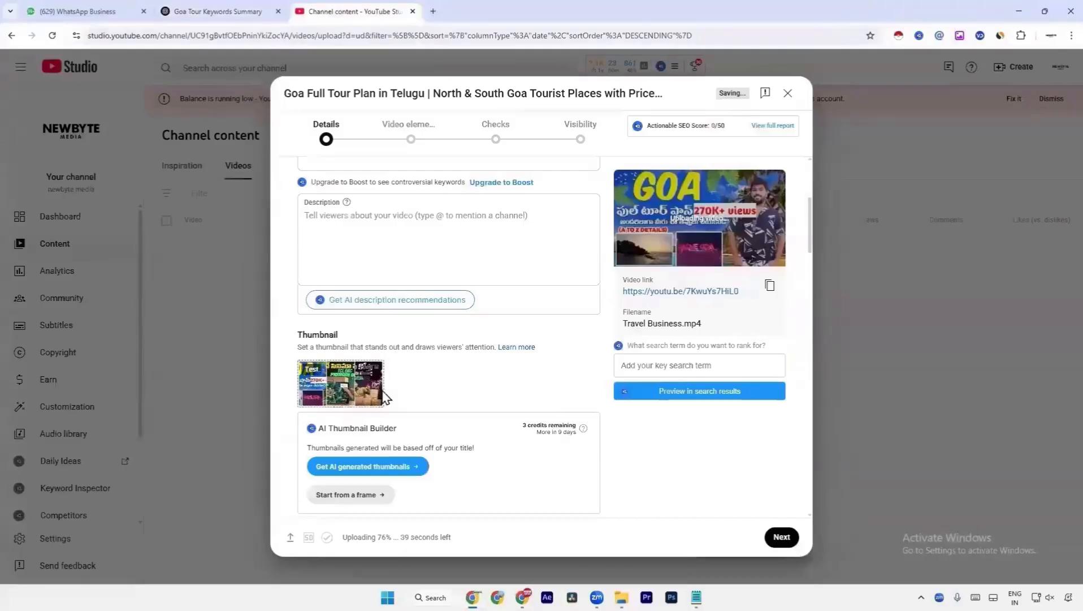
# - Review the available playlists and the audience setting in the upload details
pyautogui.scroll(-2, 370, 387)
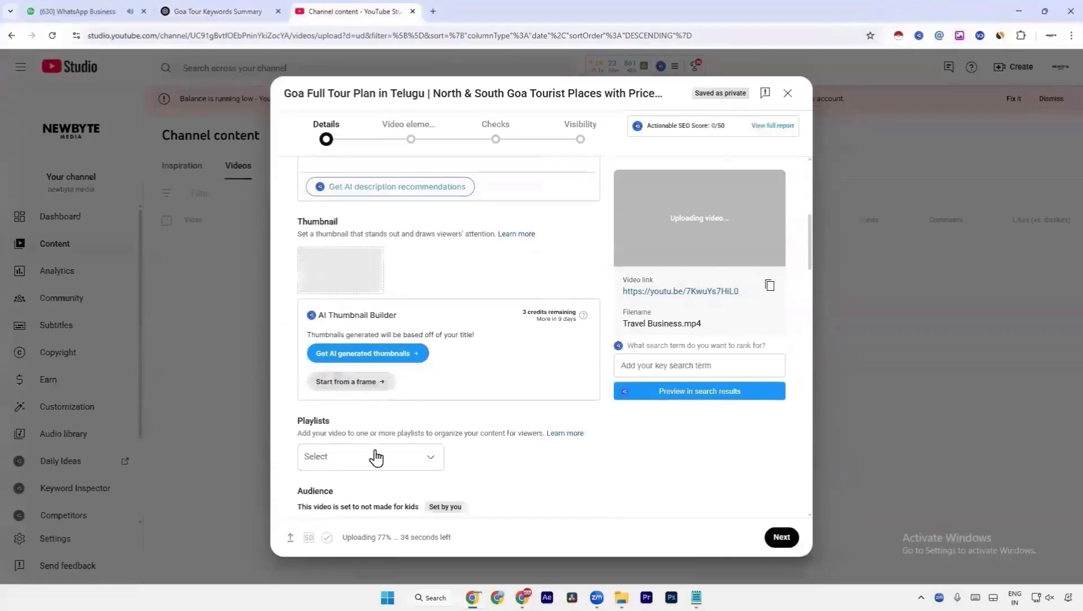
pyautogui.scroll(-1, 379, 430)
pyautogui.click(362, 406)
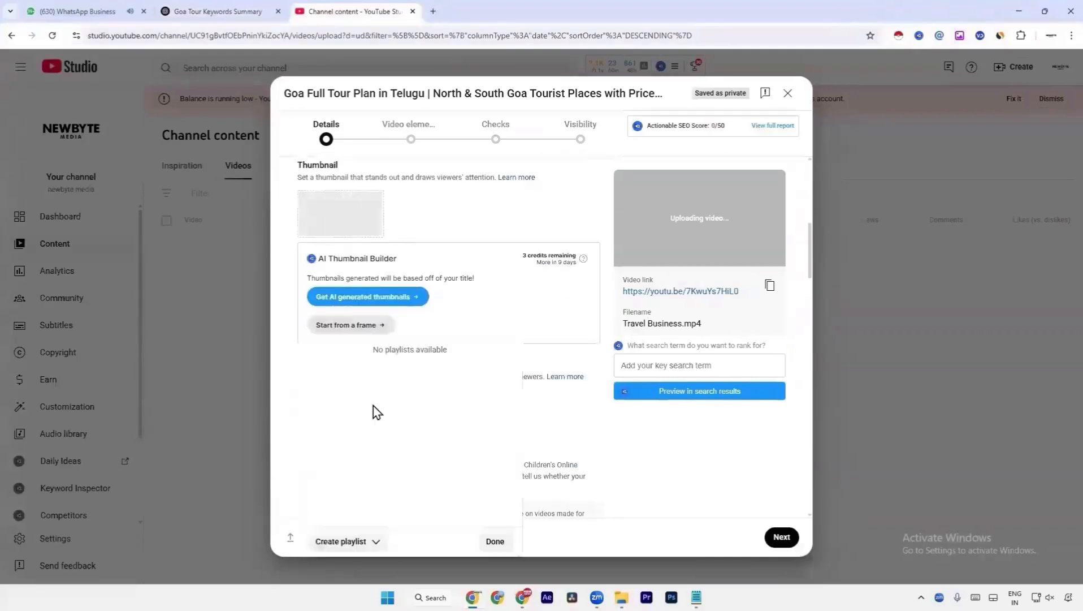
pyautogui.click(552, 394)
pyautogui.scroll(-2, 466, 394)
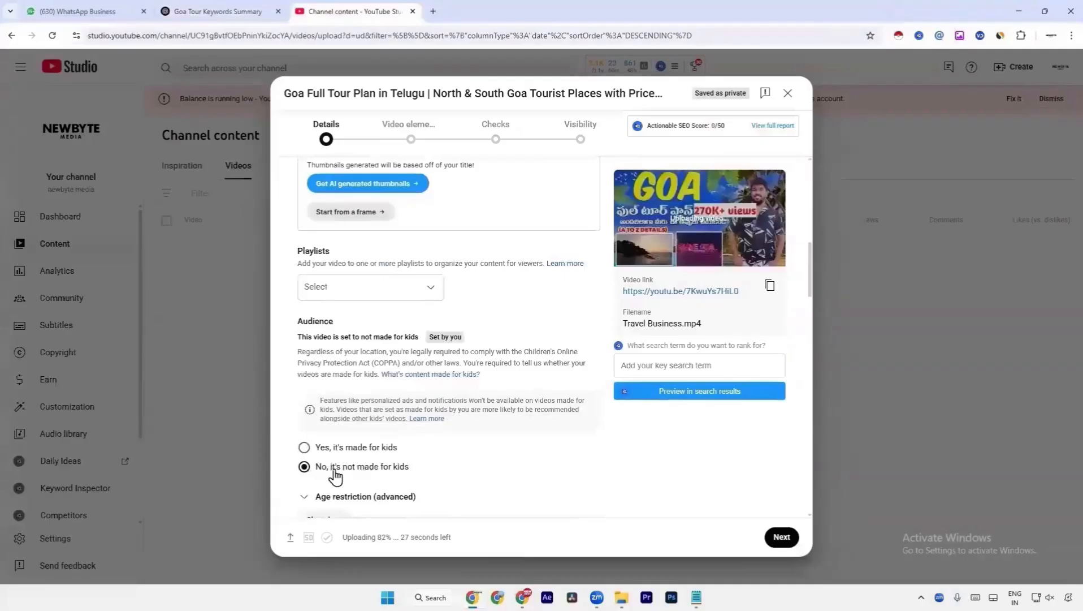
pyautogui.scroll(-1, 400, 481)
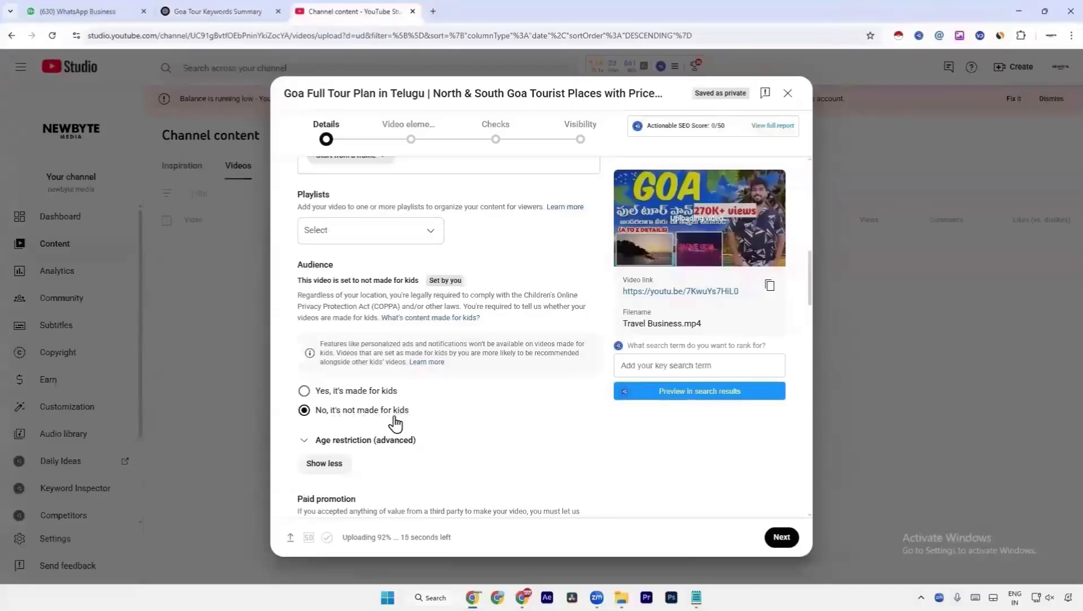
# - Review the paid promotion, altered content, automatic chapters, places and concepts settings in the upload details, down to the tags section
pyautogui.scroll(-2, 396, 423)
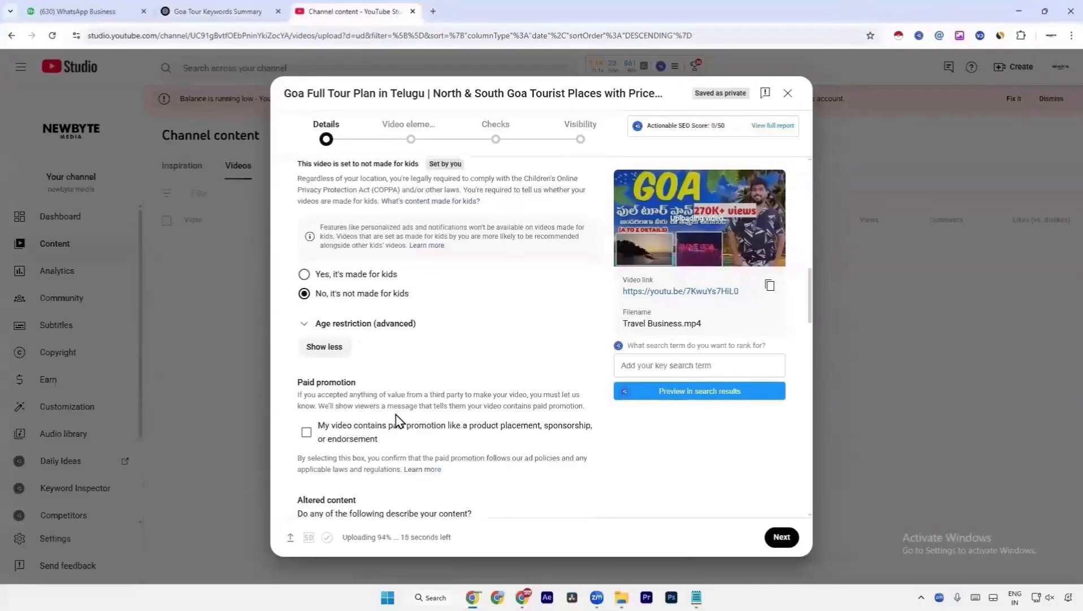
pyautogui.scroll(-2, 396, 421)
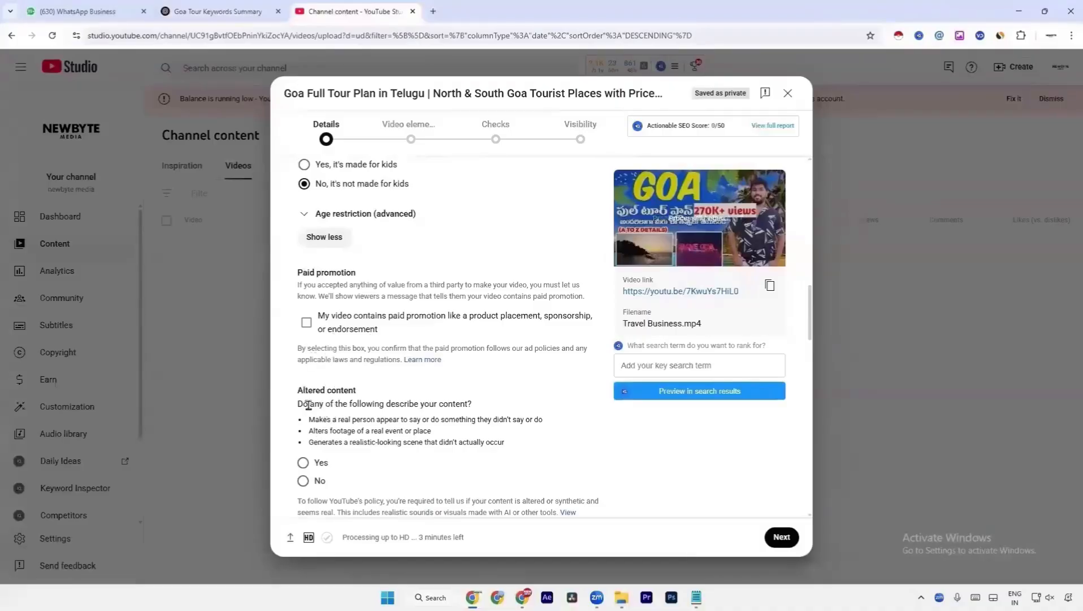
pyautogui.scroll(-2, 360, 443)
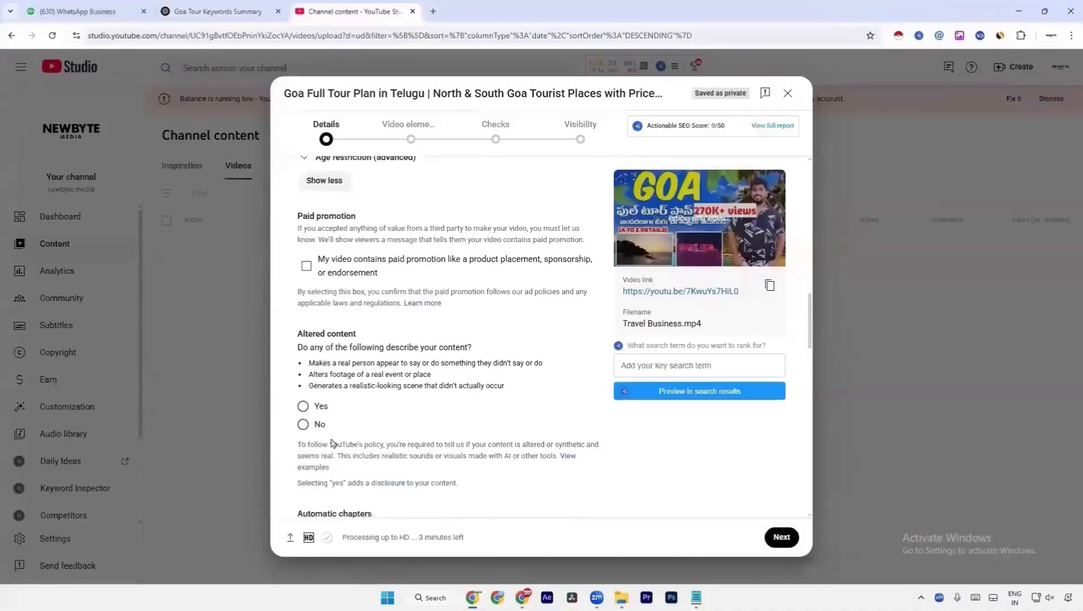
pyautogui.scroll(-3, 364, 393)
pyautogui.scroll(-2, 339, 396)
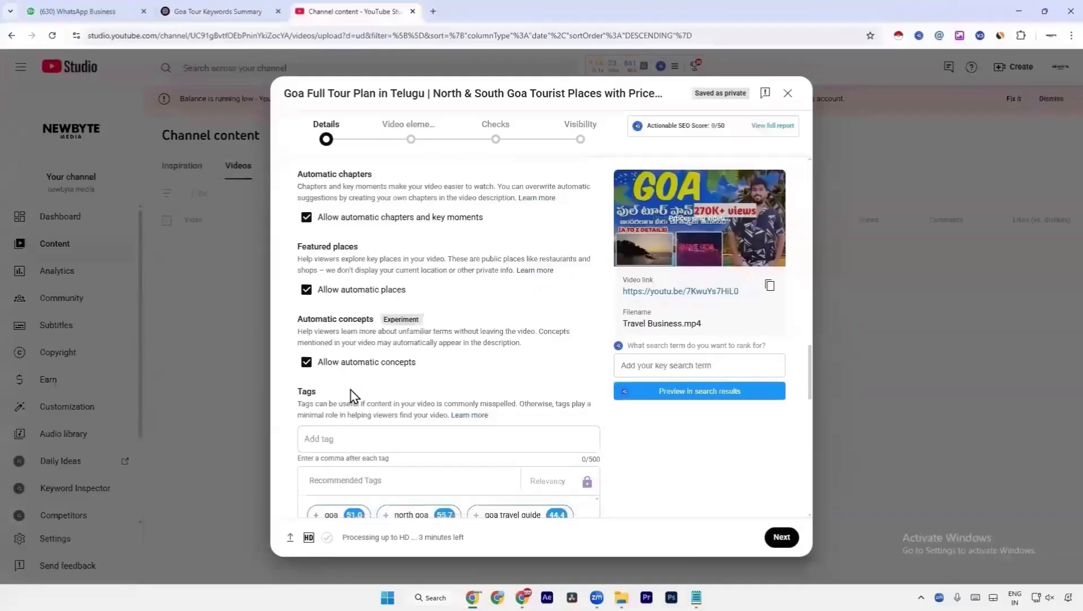
pyautogui.scroll(-2, 375, 455)
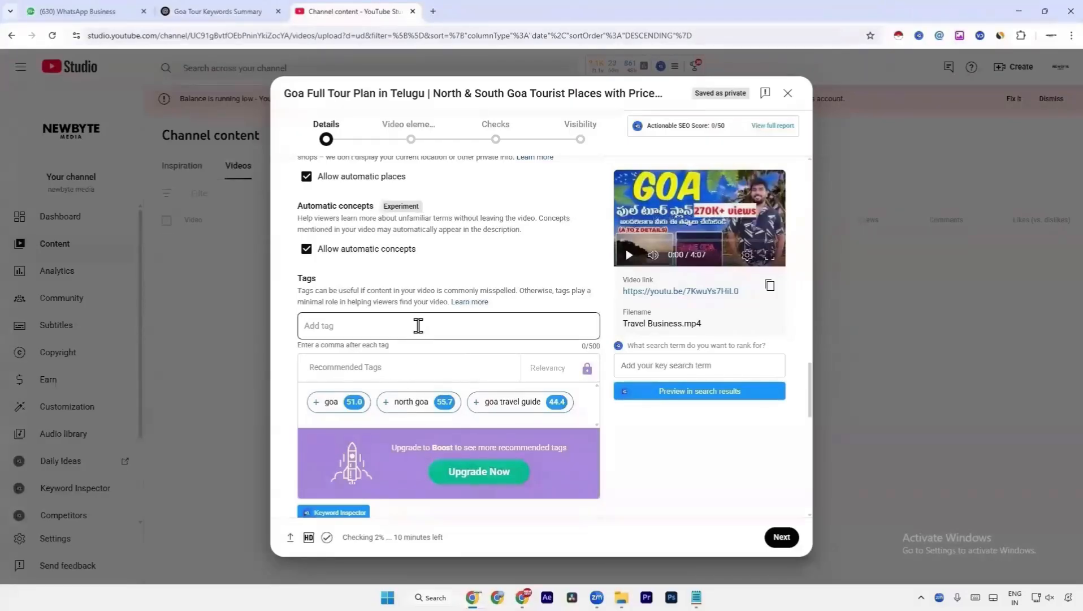
# - Copy "goa full tour plan in telugu" from the Tags list in Notepad and add it as the first video tag in YouTube Studio
pyautogui.click(362, 326)
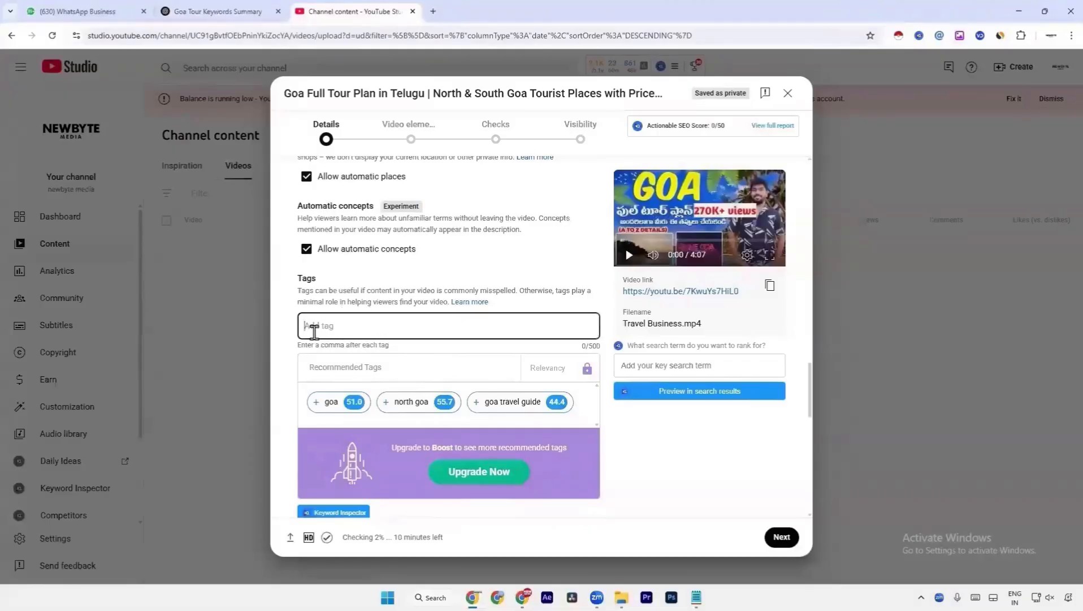
pyautogui.hotkey('alt', 'Tab')
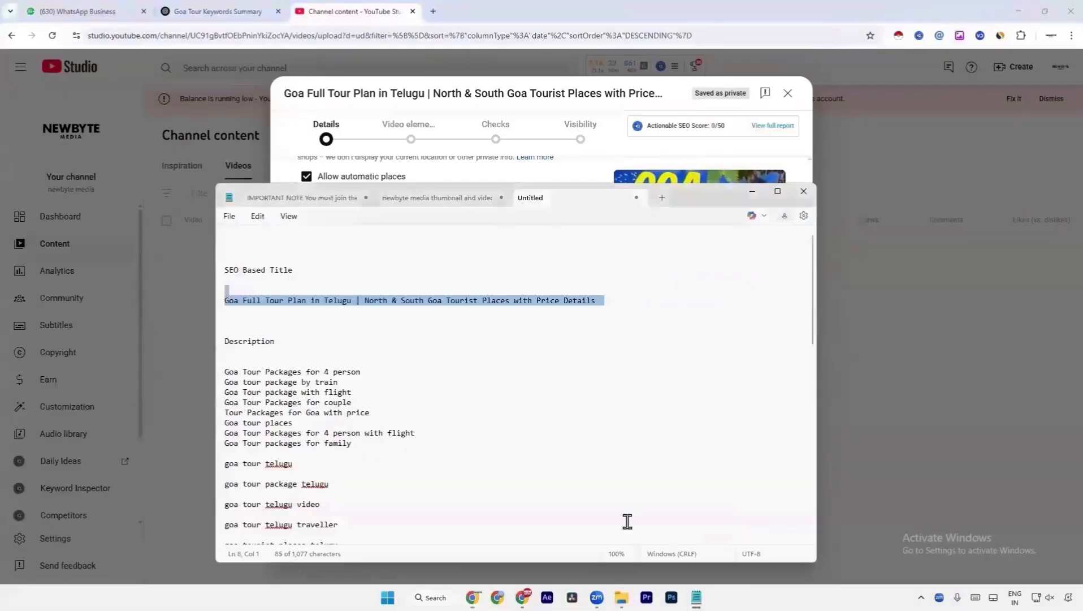
pyautogui.click(421, 389)
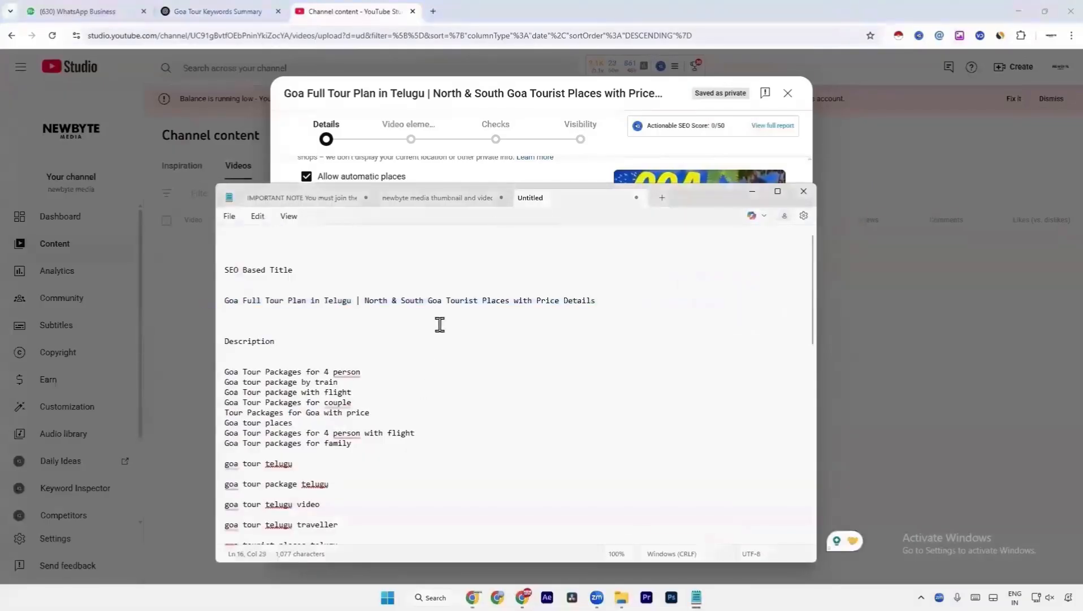
pyautogui.click(588, 98)
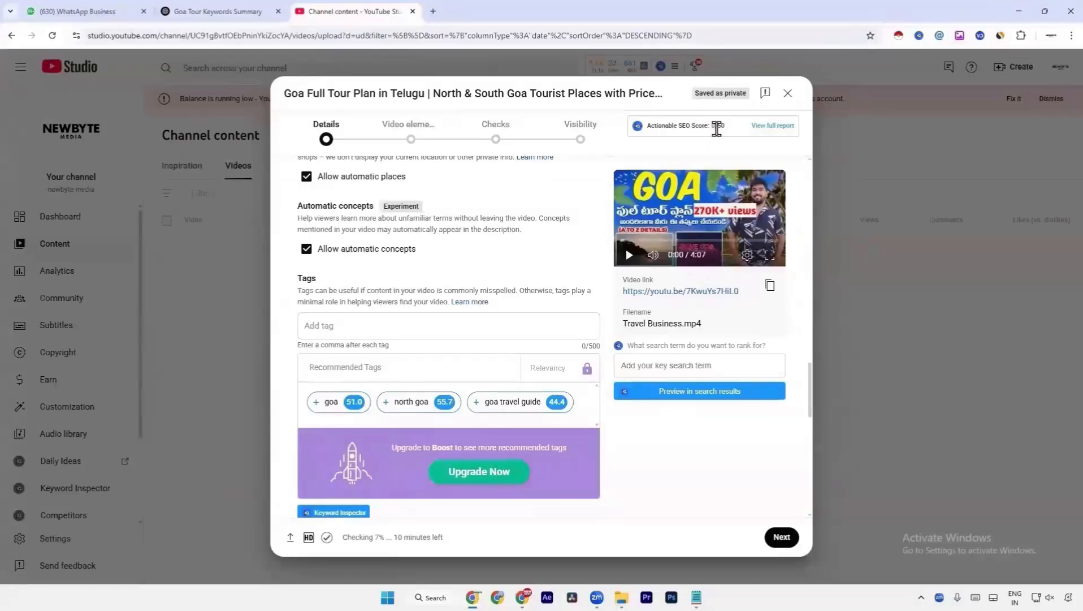
pyautogui.click(696, 597)
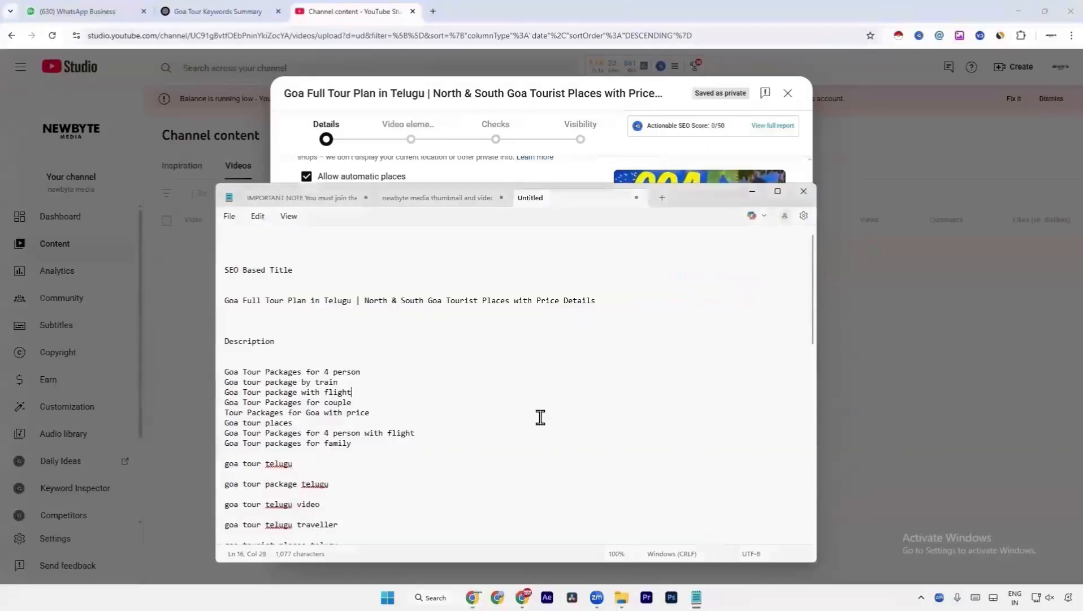
pyautogui.click(532, 339)
pyautogui.scroll(-15, 523, 348)
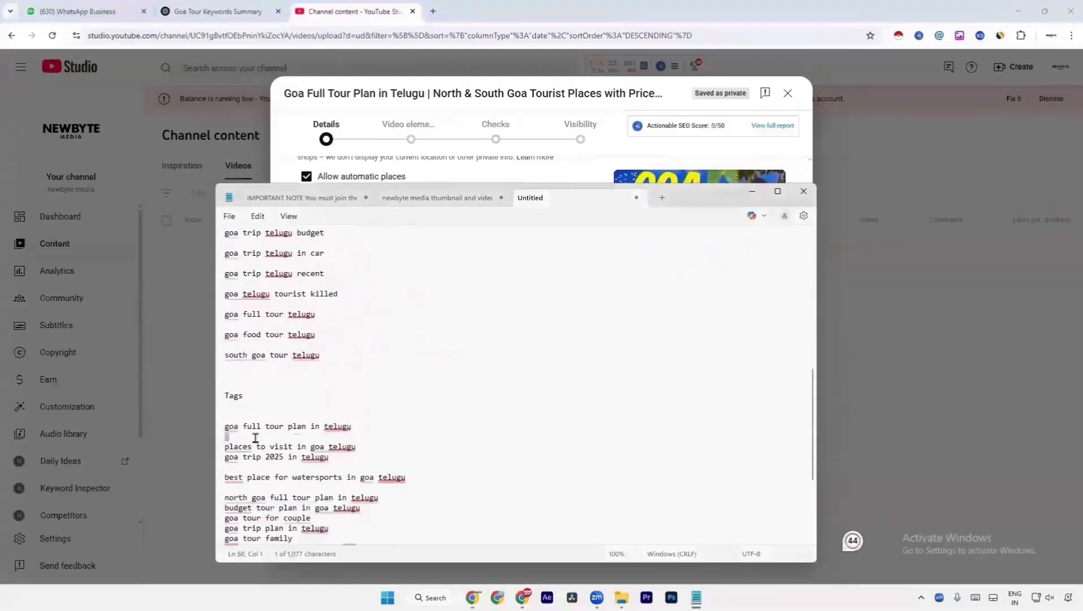
pyautogui.moveTo(254, 438); pyautogui.dragTo(208, 430)
pyautogui.hotkey('ctrl', 'c')
pyautogui.moveTo(209, 429)
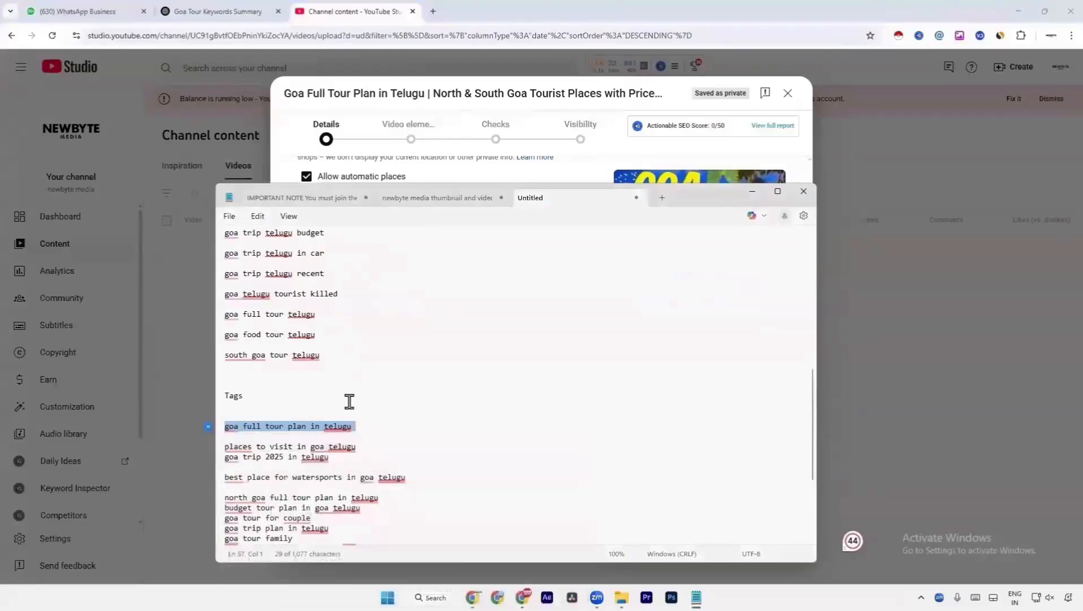
pyautogui.hotkey('alt', 'Tab')
pyautogui.click(377, 333)
pyautogui.hotkey('ctrl', 'v')
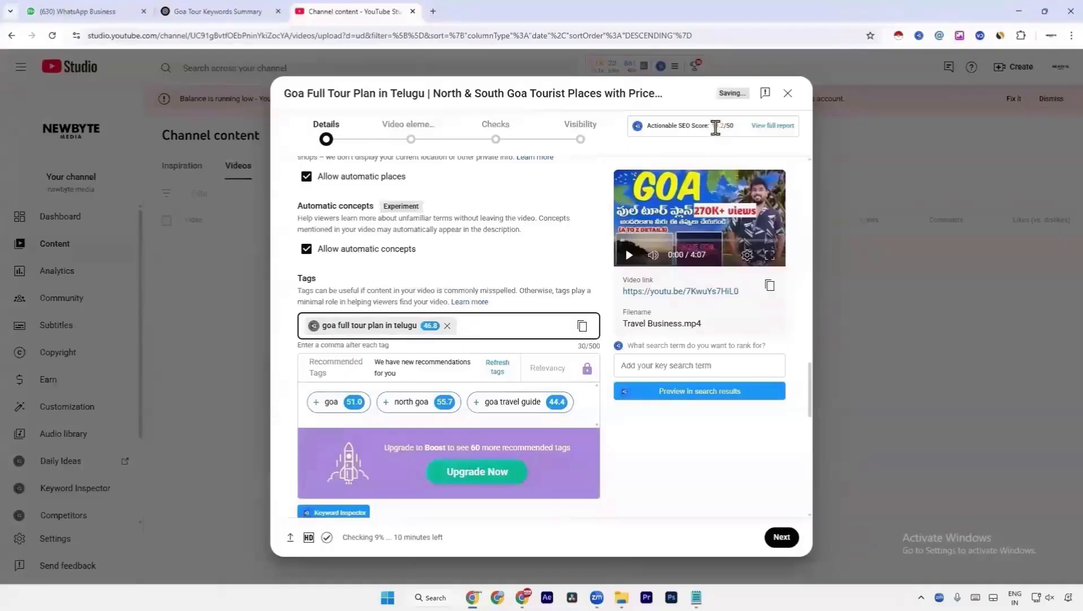
# - Copy "places to visit in goa telugu" from the Notepad tag list and add it to the video's tags
pyautogui.hotkey('alt', 'Tab')
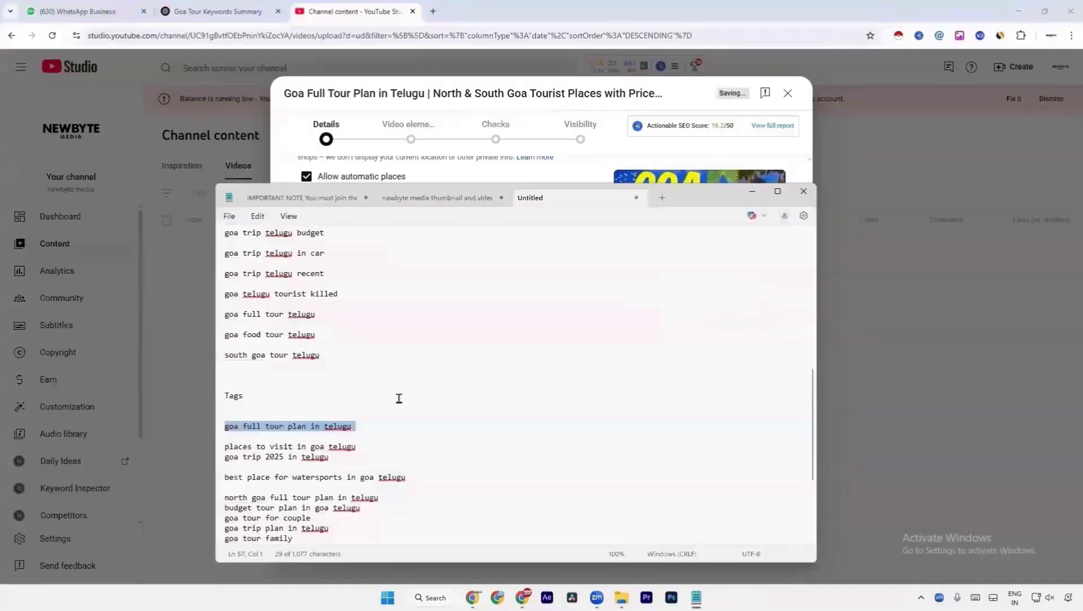
pyautogui.moveTo(387, 448); pyautogui.dragTo(213, 450)
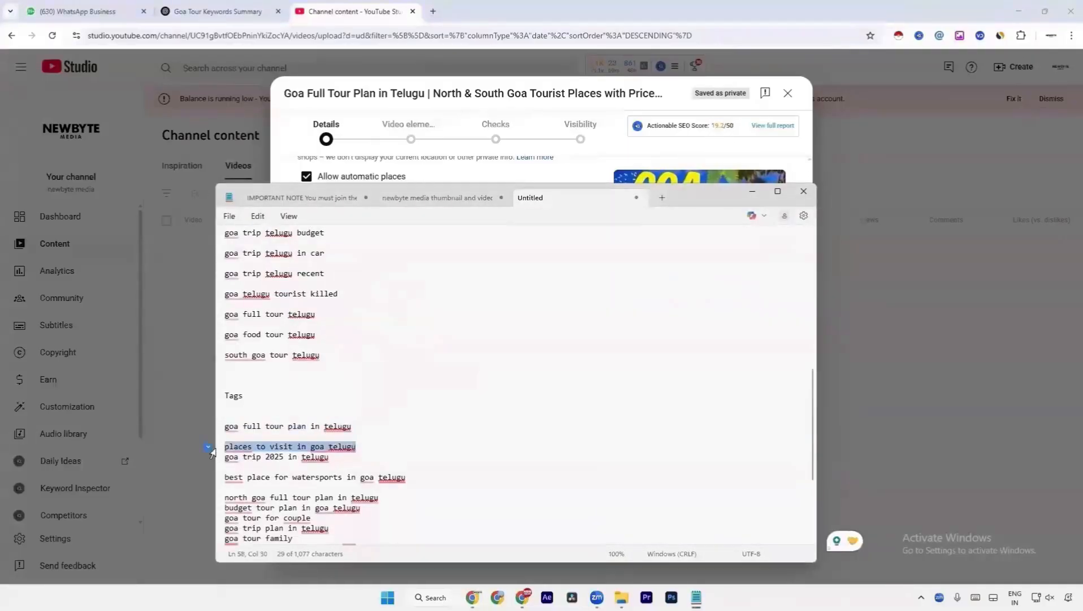
pyautogui.hotkey('ctrl', 'c')
pyautogui.hotkey('alt', 'Tab')
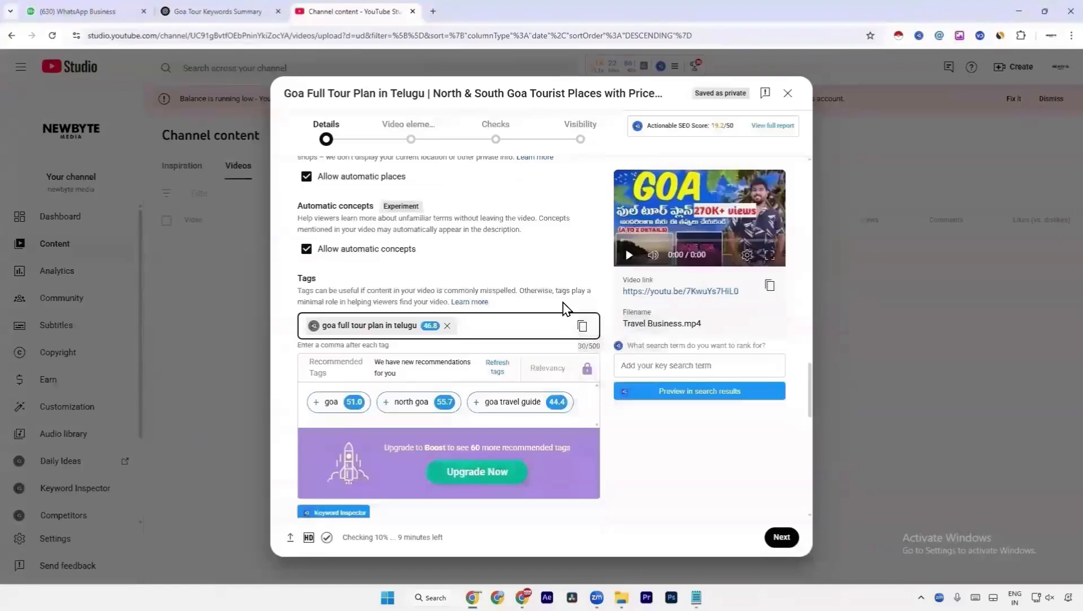
pyautogui.hotkey('ctrl', 'v')
pyautogui.press('Return')
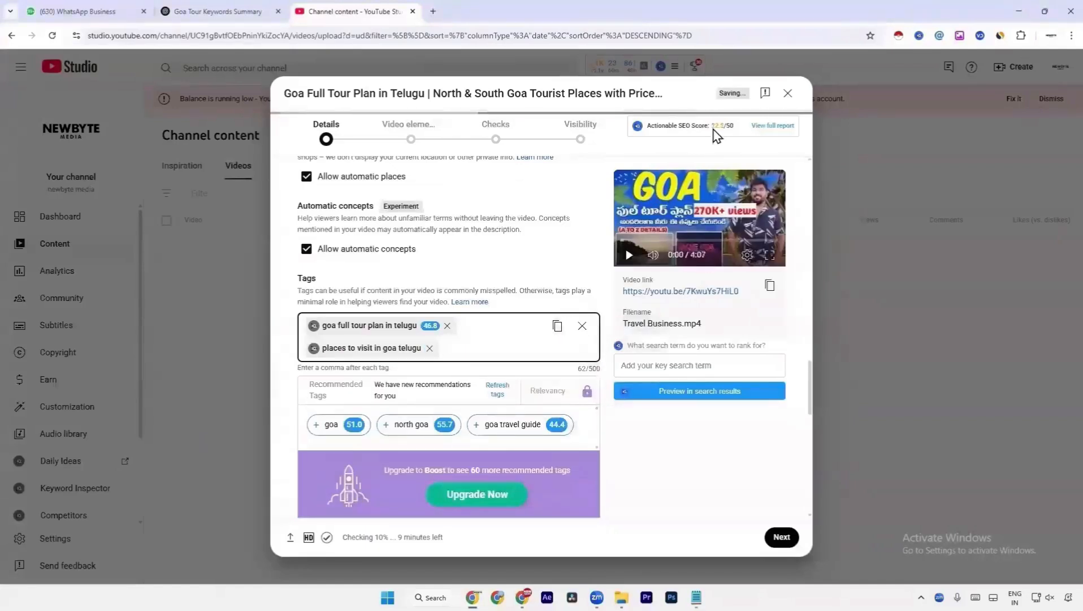
# - Add "goa trip 2025 in telugu" from the Notepad tag list as another video tag
pyautogui.hotkey('alt', 'Tab')
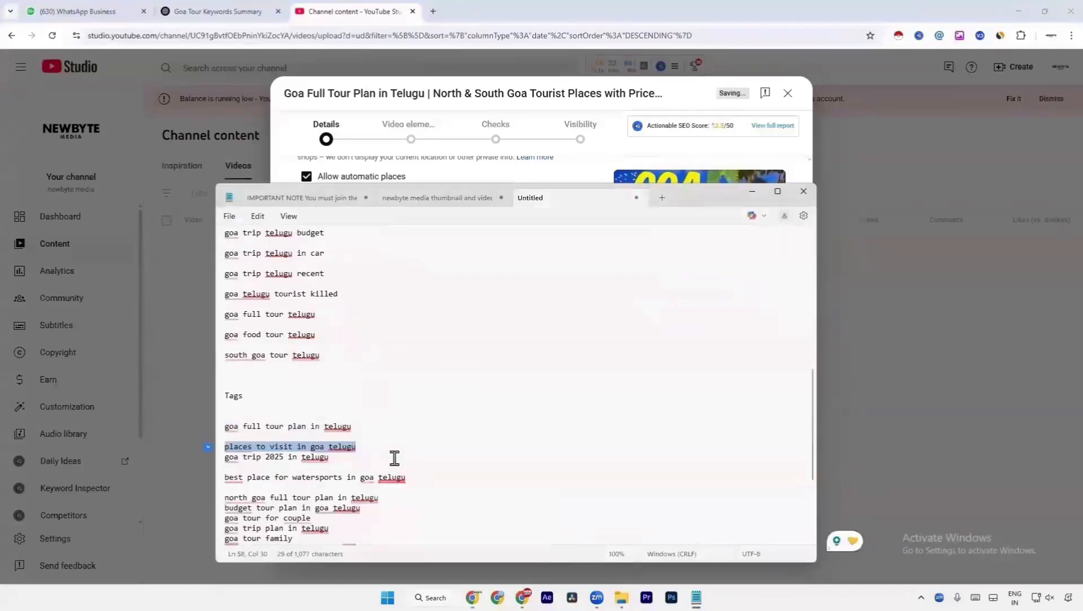
pyautogui.moveTo(392, 458); pyautogui.dragTo(209, 459)
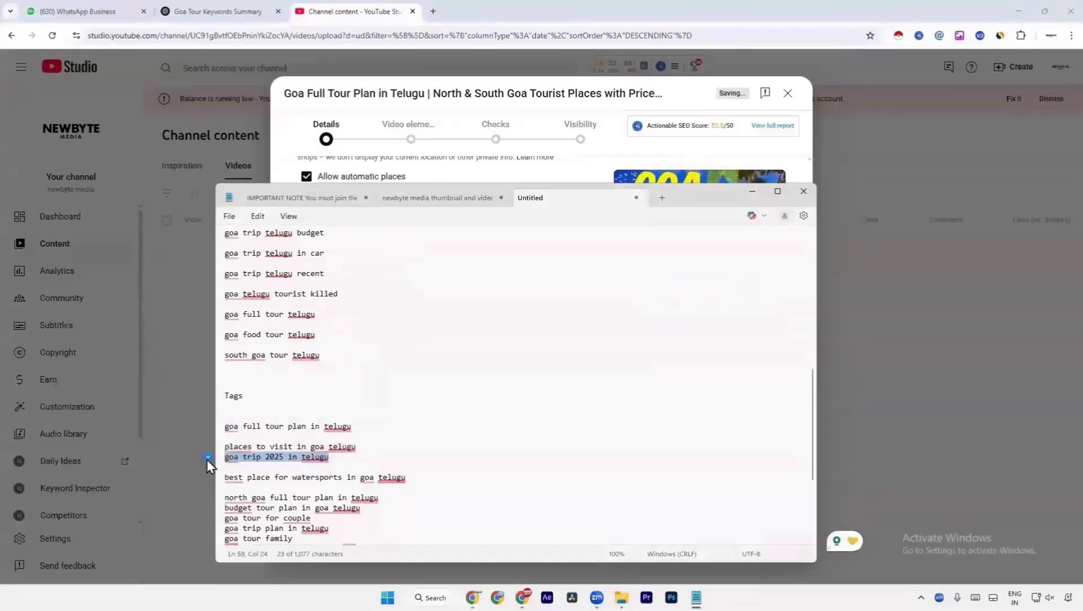
pyautogui.click(207, 459)
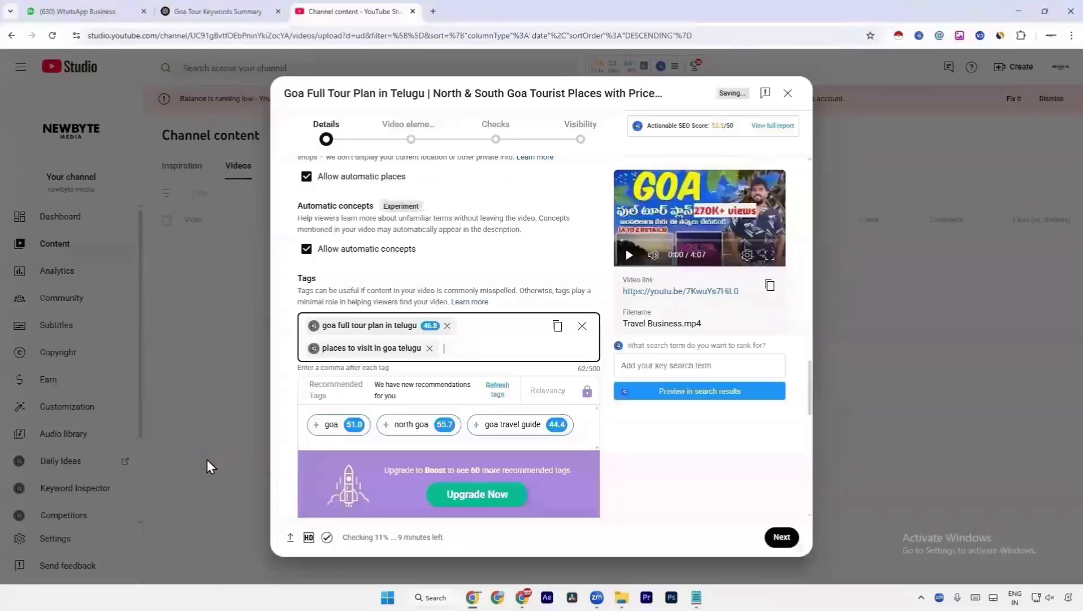
pyautogui.hotkey('ctrl', 'v')
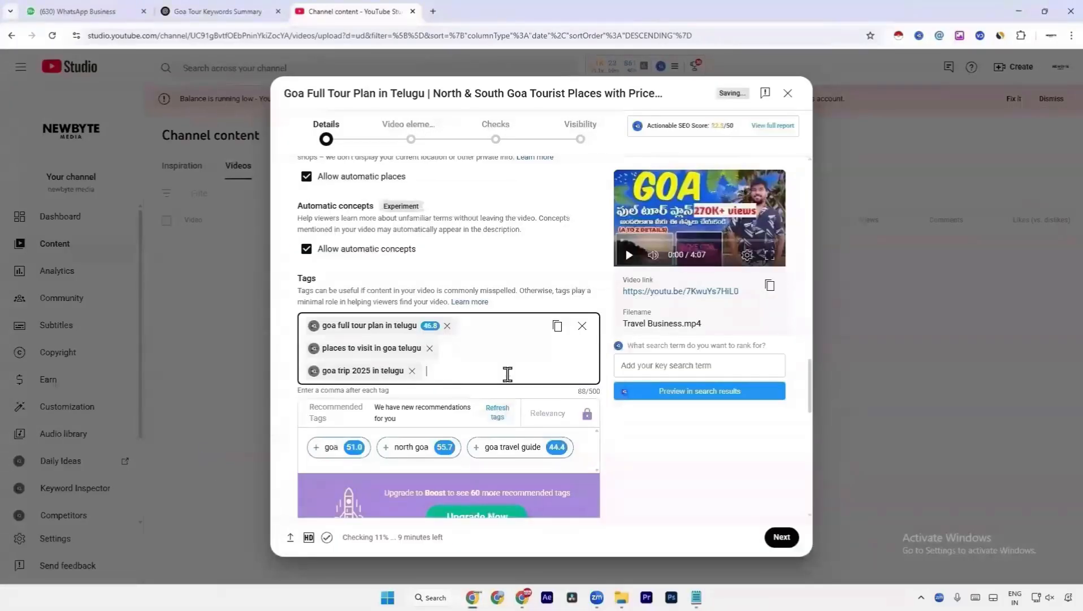
# - Copy "best place for watersports in goa telugu" from Notepad into the video's tags
pyautogui.hotkey('alt', 'Tab')
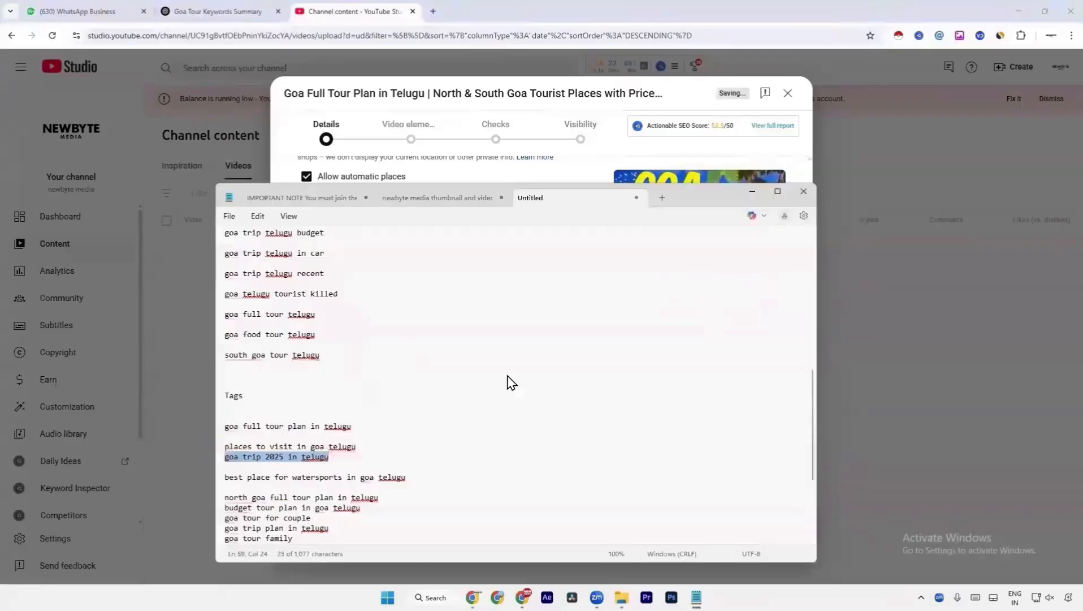
pyautogui.moveTo(426, 480); pyautogui.dragTo(215, 479)
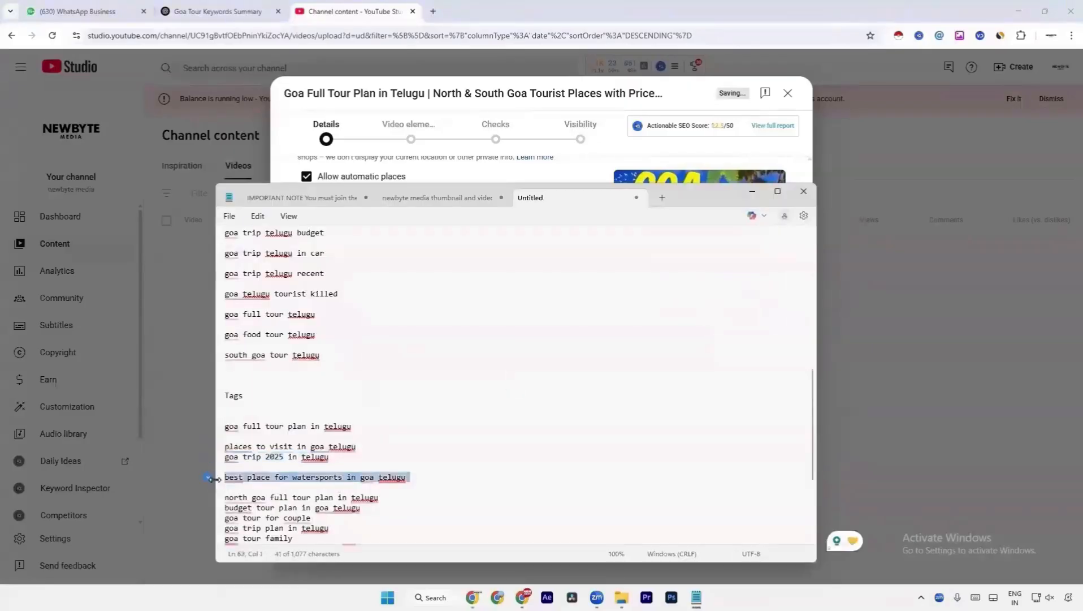
pyautogui.hotkey('ctrl', 'c')
pyautogui.hotkey('alt', 'Tab')
pyautogui.hotkey('ctrl', 'v')
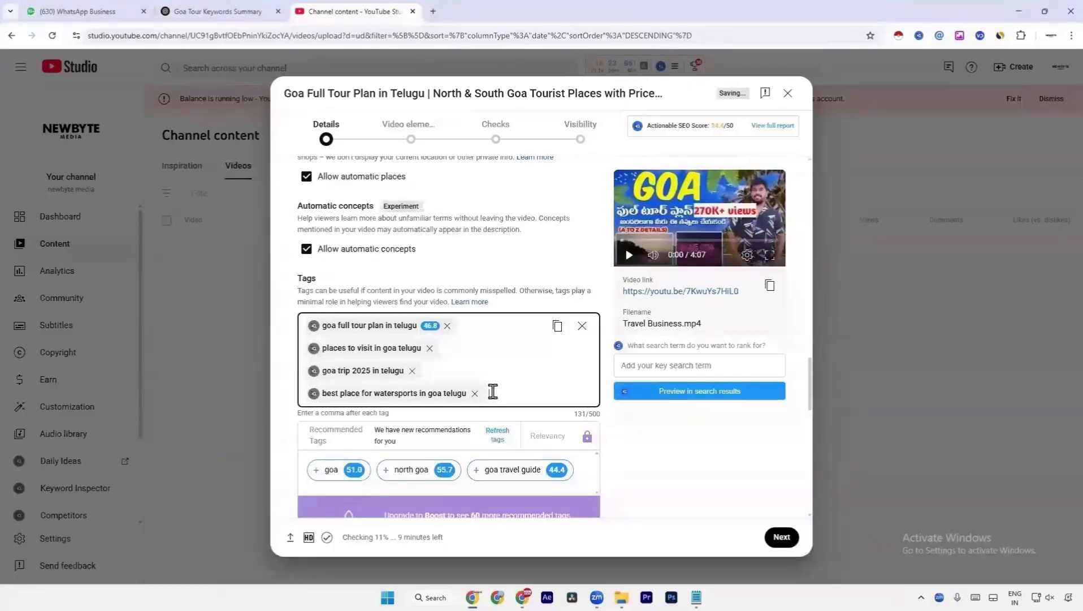
# - Copy "budget tour plan in goa telugu" from Notepad into the video's tags
pyautogui.hotkey('alt', 'Tab')
pyautogui.moveTo(408, 507); pyautogui.dragTo(202, 506)
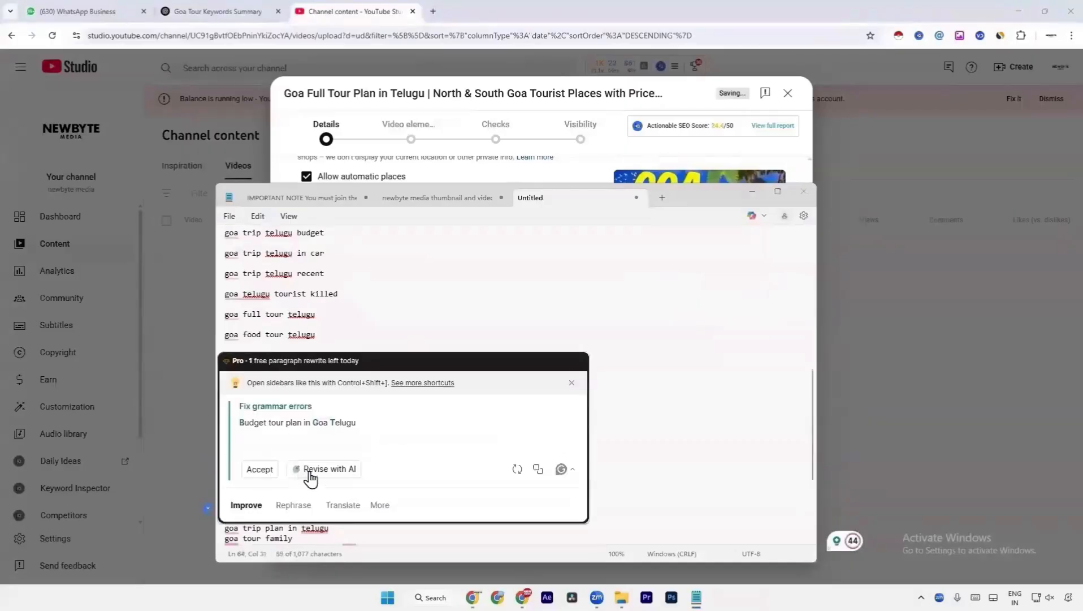
pyautogui.hotkey('ctrl', 'c')
pyautogui.hotkey('alt', 'Tab')
pyautogui.hotkey('ctrl', 'v')
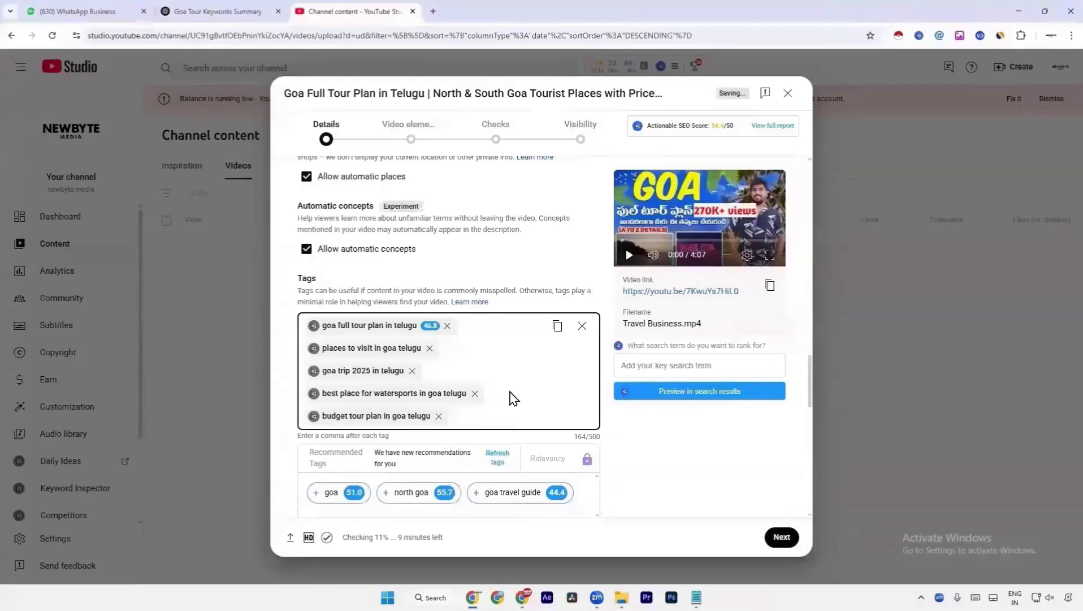
# - Copy "north goa full tour plan in telugu" from Notepad into the video's tags
pyautogui.hotkey('alt', 'Tab')
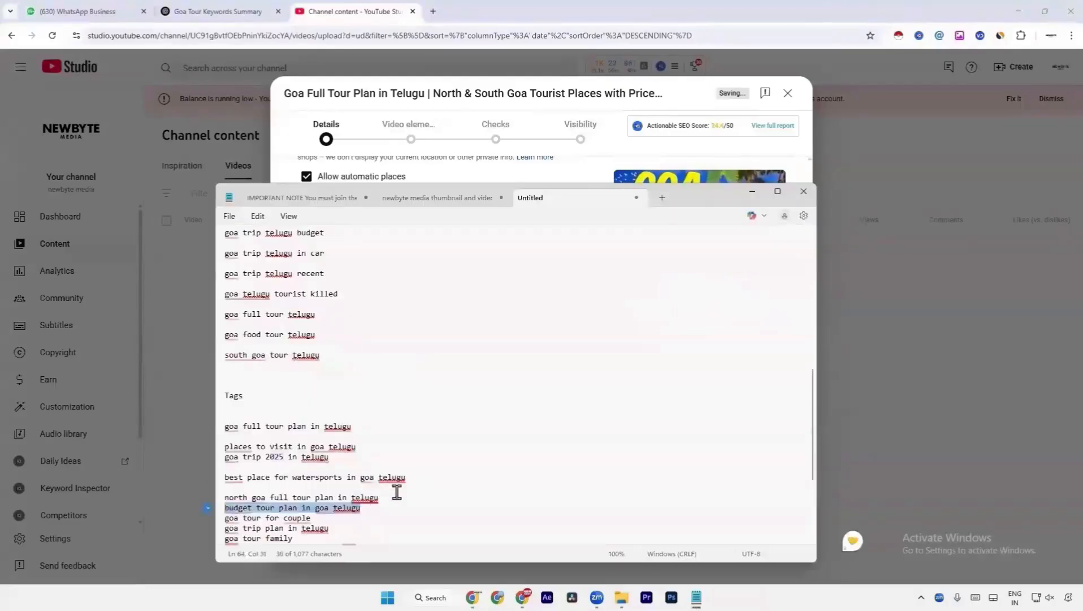
pyautogui.moveTo(397, 497); pyautogui.dragTo(181, 499)
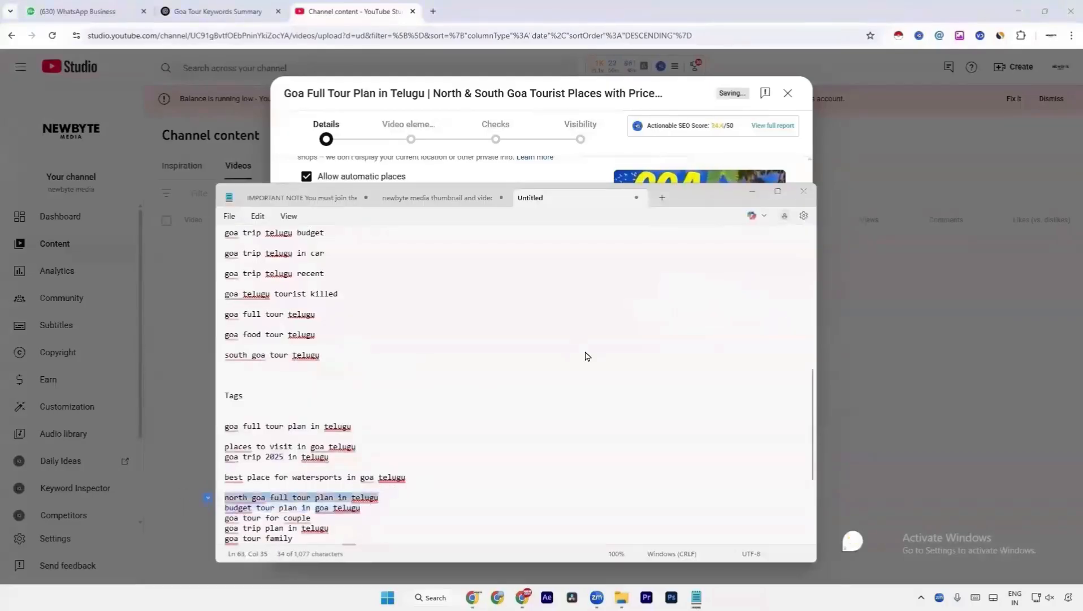
pyautogui.hotkey('ctrl', 'c')
pyautogui.hotkey('alt', 'Tab')
pyautogui.hotkey('ctrl', 'v')
# - Try to add "budget tour plan in goa telugu" from Notepad to the video's tags a second time
pyautogui.hotkey('alt', 'Tab')
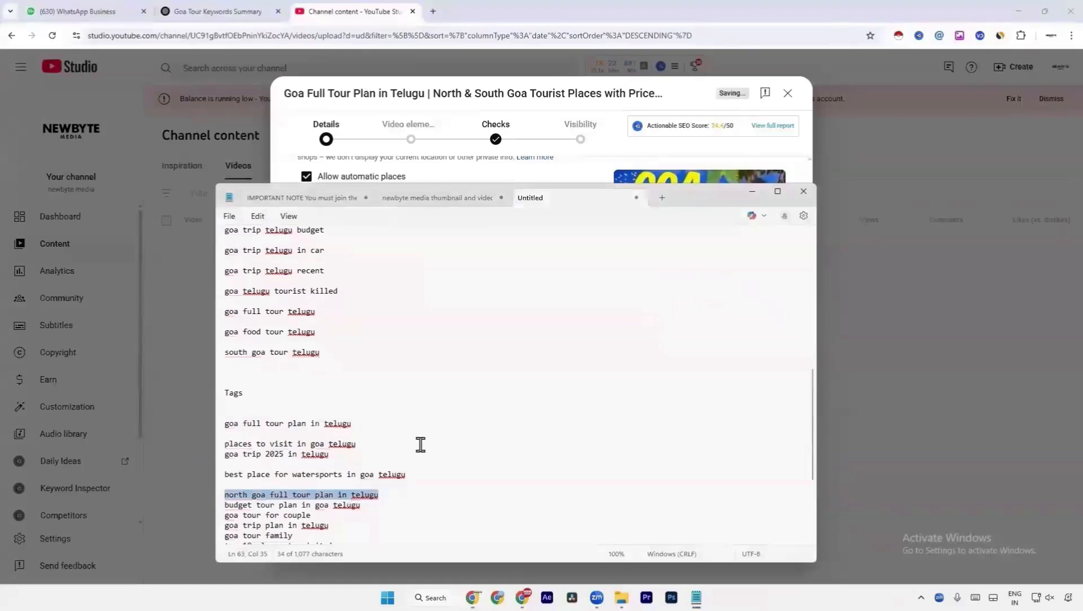
pyautogui.scroll(-2, 421, 445)
pyautogui.moveTo(387, 447); pyautogui.dragTo(213, 450)
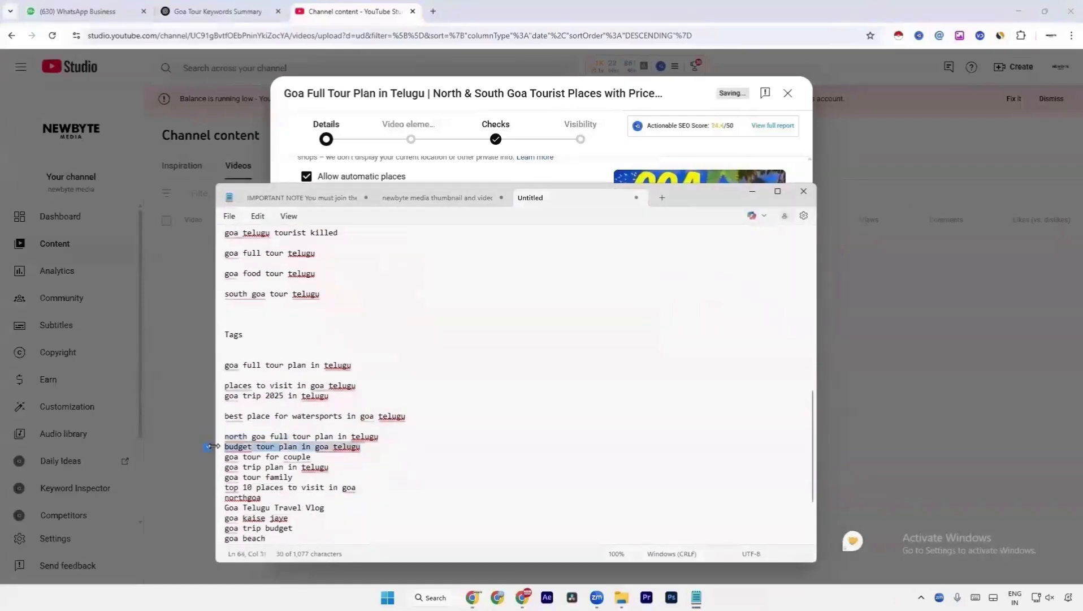
pyautogui.hotkey('ctrl', 'c')
pyautogui.hotkey('alt', 'Tab')
pyautogui.hotkey('ctrl', 'v')
# - Copy "goa tour for couple" from the Notepad tag list into the video's tags
pyautogui.hotkey('alt', 'Tab')
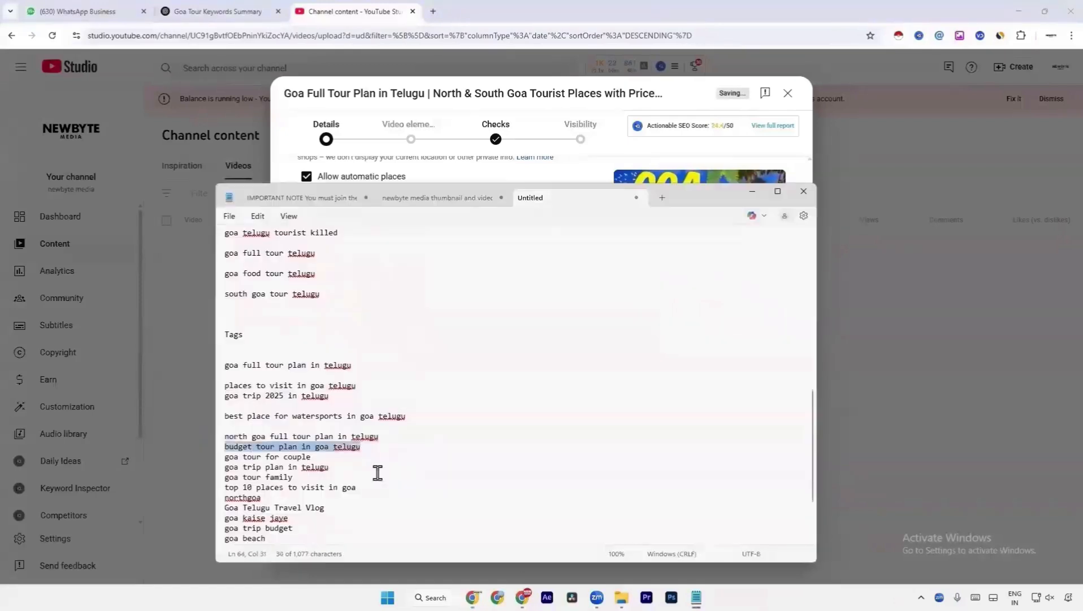
pyautogui.moveTo(369, 458); pyautogui.dragTo(213, 458)
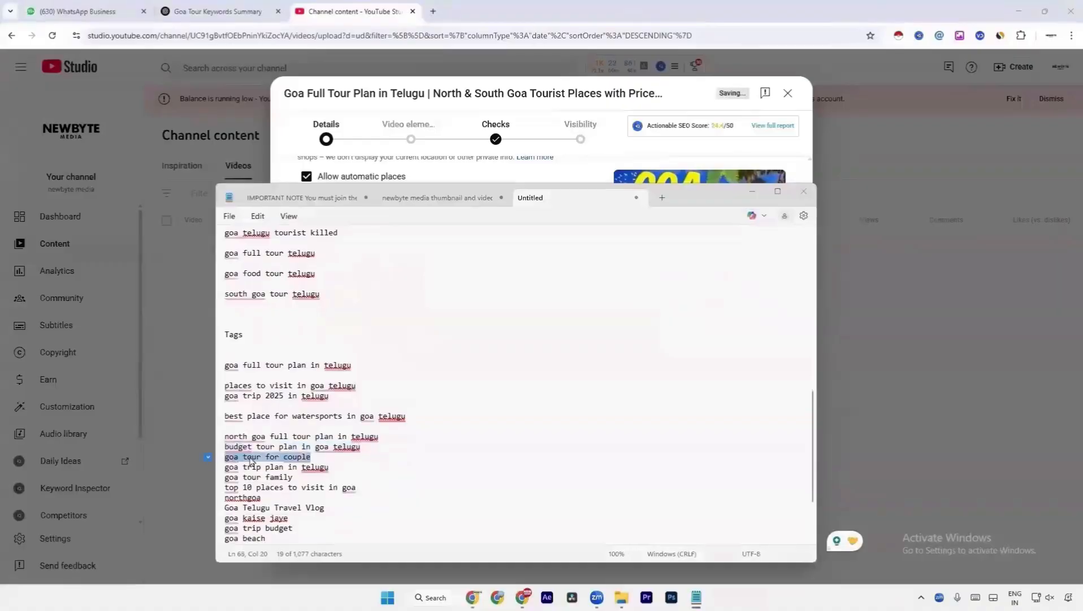
pyautogui.hotkey('ctrl', 'c')
pyautogui.hotkey('alt', 'Tab')
pyautogui.hotkey('ctrl', 'v')
# - Add "goa trip plan in telugu" from the Notepad list to the video's tags and return to Notepad
pyautogui.hotkey('alt', 'Tab')
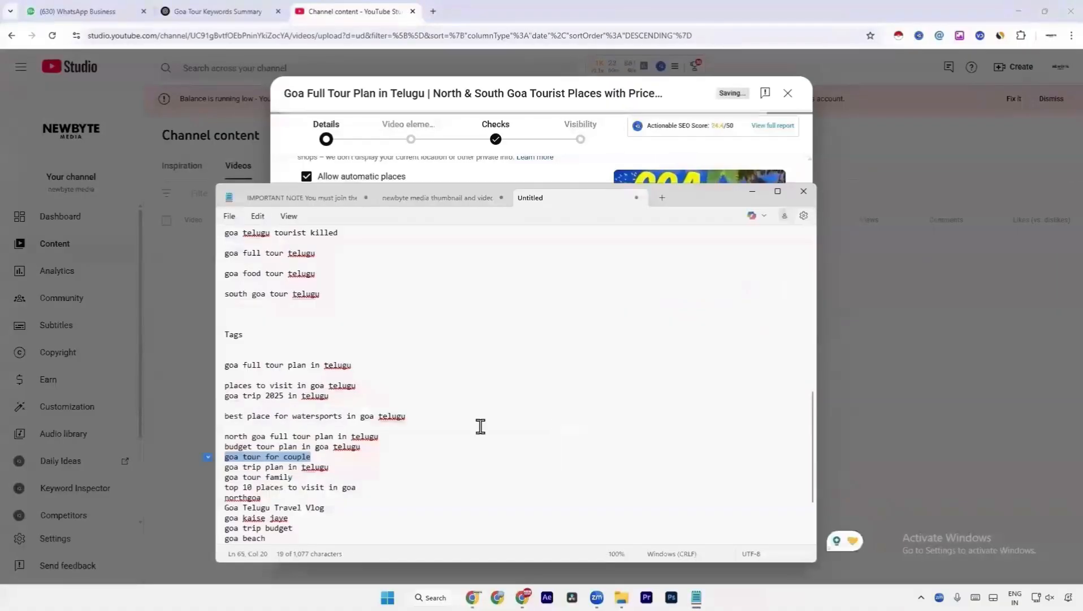
pyautogui.scroll(-1, 481, 426)
pyautogui.moveTo(334, 436); pyautogui.dragTo(218, 439)
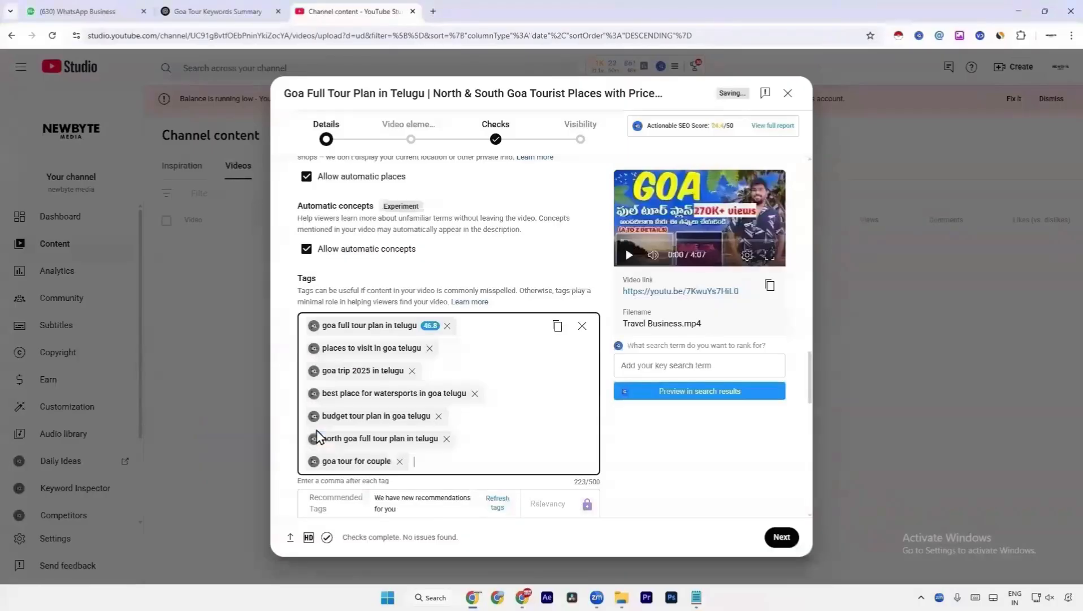
pyautogui.hotkey('ctrl', 'c')
pyautogui.hotkey('alt', 'Tab')
pyautogui.hotkey('ctrl', 'v')
pyautogui.hotkey('alt', 'Tab')
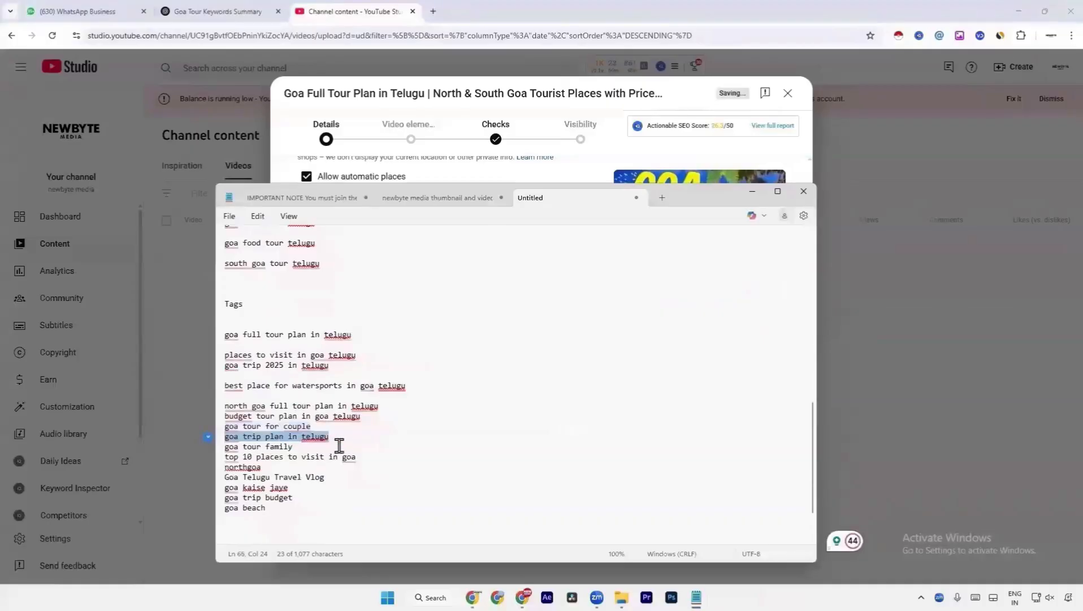
# - Copy "goa tour family" and "top 10 places to visit in goa" from the Notepad list into the video's tags
pyautogui.moveTo(294, 447); pyautogui.dragTo(217, 447)
pyautogui.moveTo(208, 448)
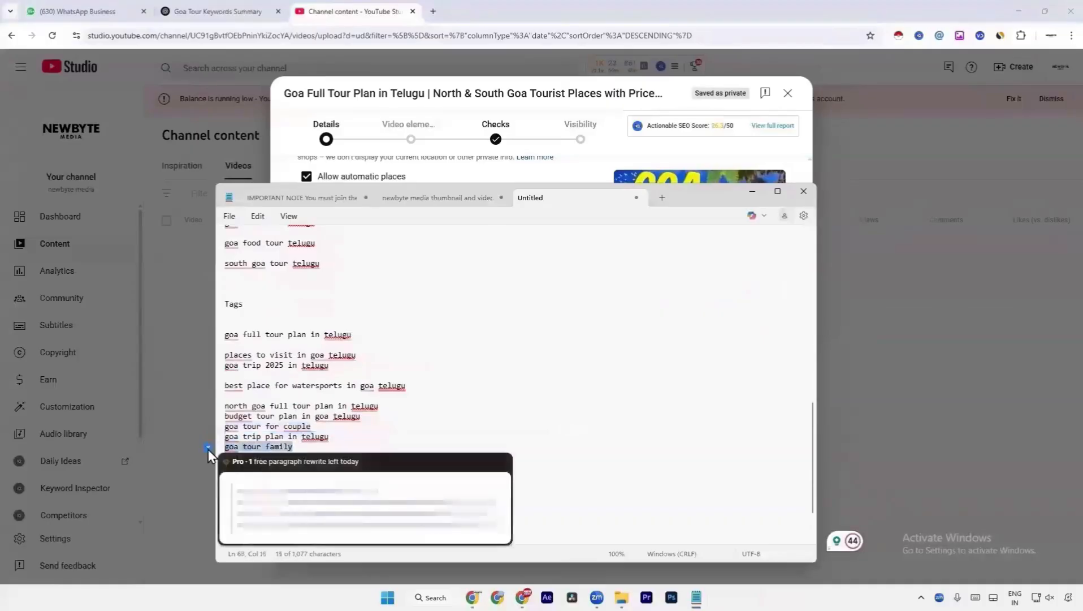
pyautogui.hotkey('alt', 'Tab')
pyautogui.hotkey('ctrl', 'v')
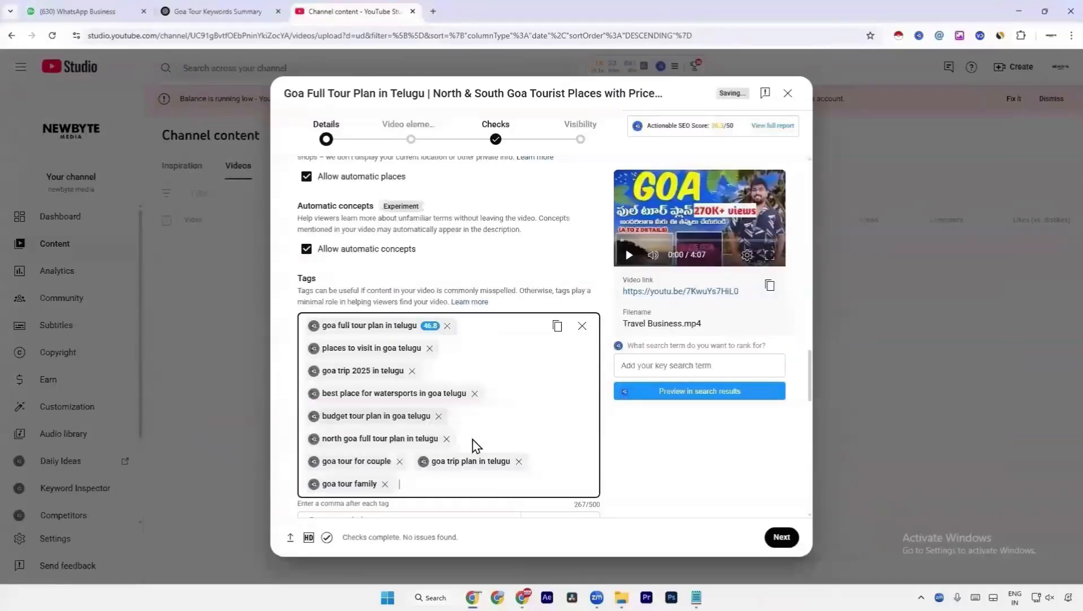
pyautogui.hotkey('alt', 'Tab')
pyautogui.moveTo(358, 457); pyautogui.dragTo(204, 455)
pyautogui.hotkey('alt', 'Tab')
pyautogui.hotkey('ctrl', 'v')
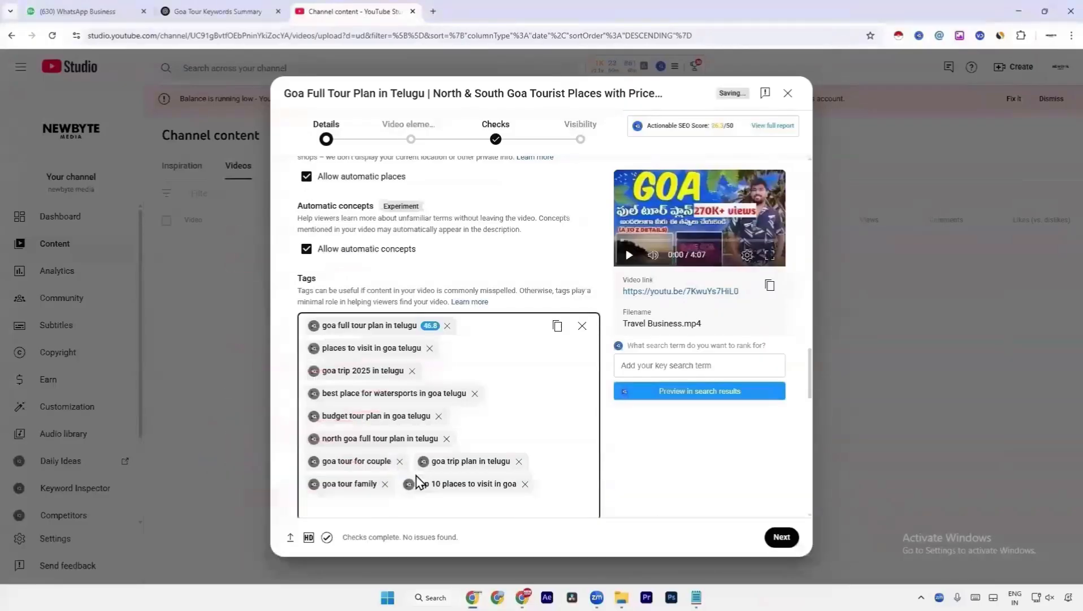
# - Copy "Goa Telugu Travel Vlog" and "northgoa" from the Notepad list into the video's tags
pyautogui.scroll(-3, 413, 481)
pyautogui.hotkey('alt', 'Tab')
pyautogui.moveTo(326, 477); pyautogui.dragTo(194, 479)
pyautogui.hotkey('alt', 'Tab')
pyautogui.hotkey('ctrl', 'v')
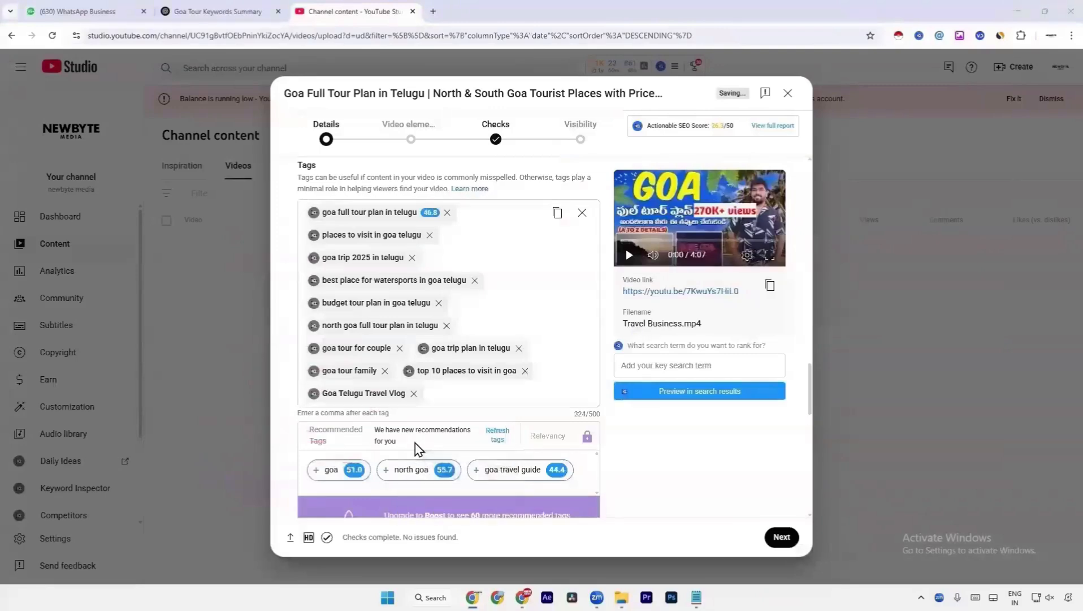
pyautogui.hotkey('alt', 'Tab')
pyautogui.moveTo(264, 467); pyautogui.dragTo(121, 471)
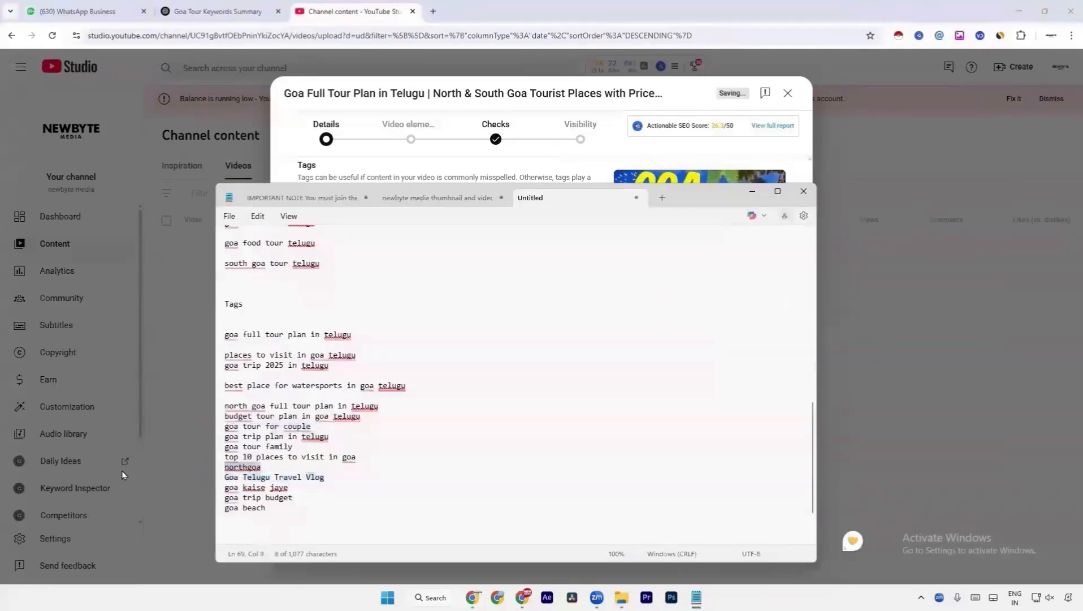
pyautogui.hotkey('alt', 'Tab')
pyautogui.hotkey('ctrl', 'v')
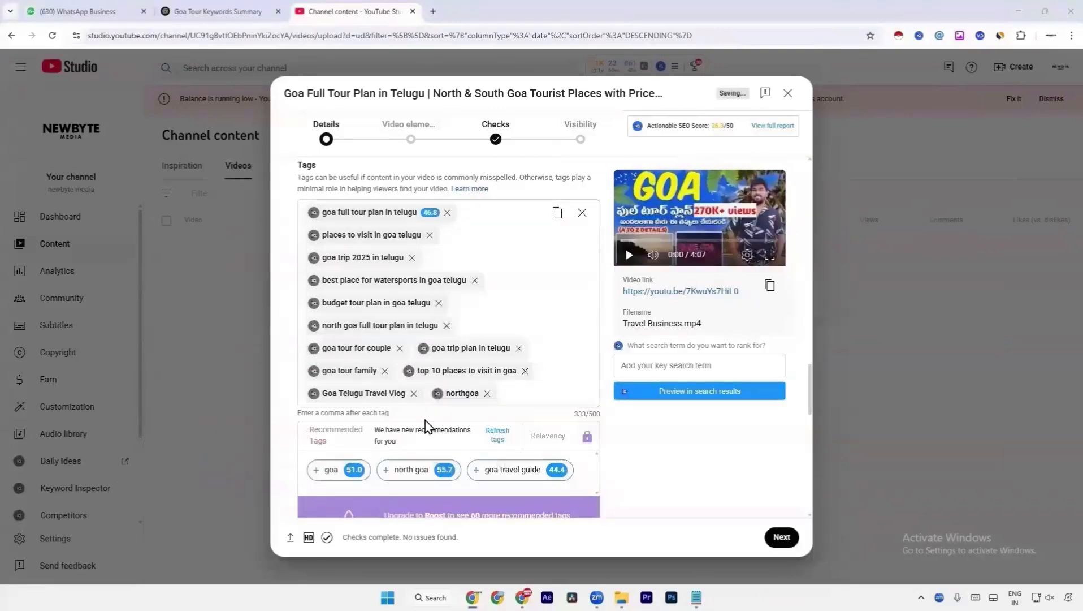
# - Copy "goa trip budget" and "goa beach" from the end of the Notepad tag list into the video's tags
pyautogui.hotkey('alt', 'Tab')
pyautogui.moveTo(313, 495); pyautogui.dragTo(225, 498)
pyautogui.hotkey('alt', 'Tab')
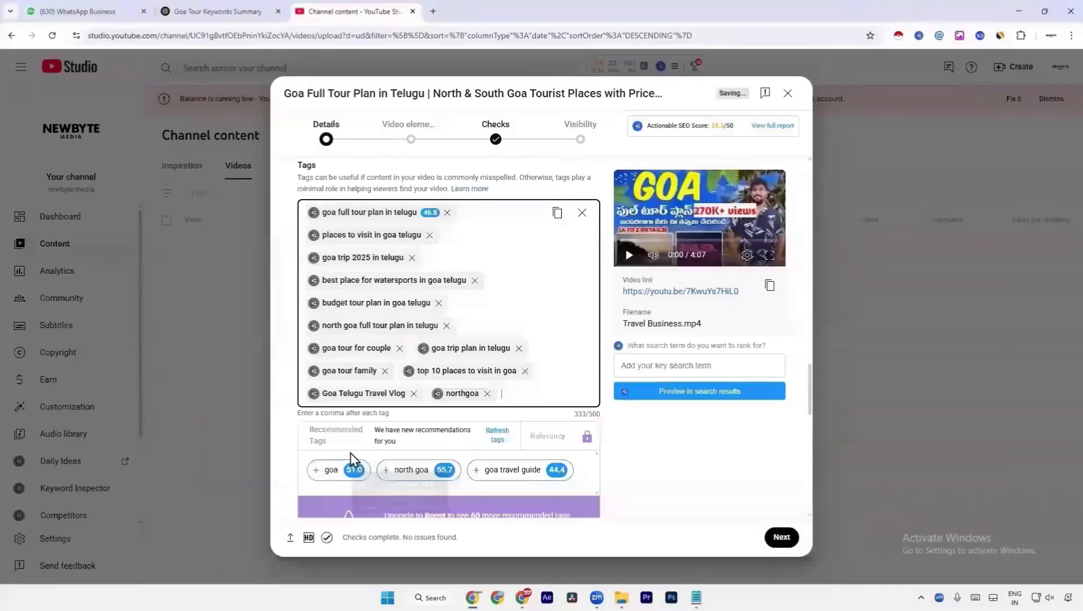
pyautogui.hotkey('ctrl', 'v')
pyautogui.hotkey('alt', 'Tab')
pyautogui.moveTo(307, 507); pyautogui.dragTo(206, 509)
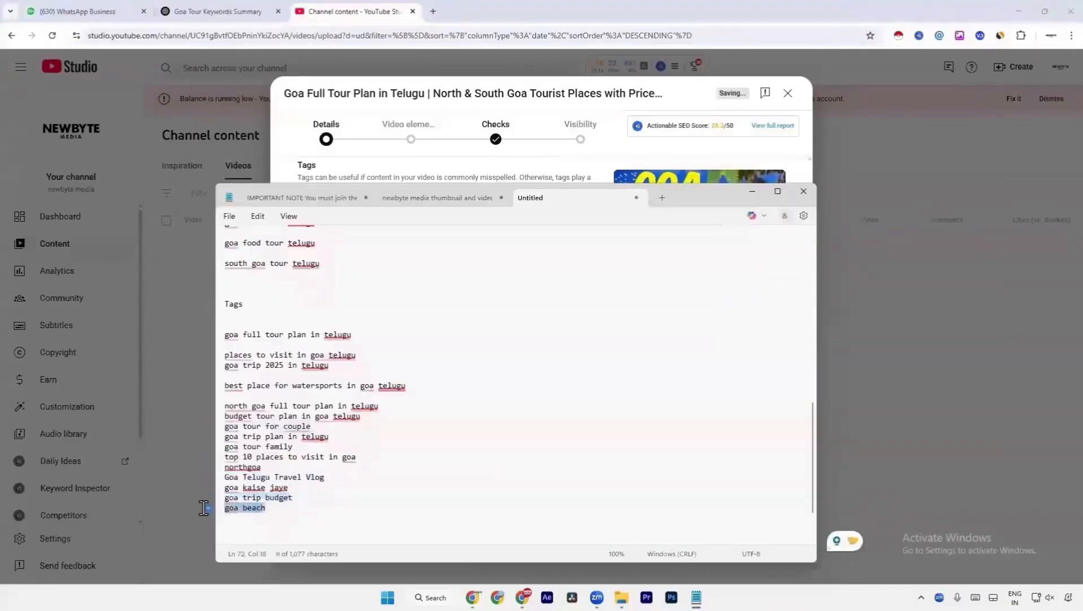
pyautogui.hotkey('alt', 'Tab')
pyautogui.hotkey('ctrl', 'v')
# - Copy "goa tourist places telugu" from the description keywords in Notepad into the video's tags
pyautogui.hotkey('alt', 'Tab')
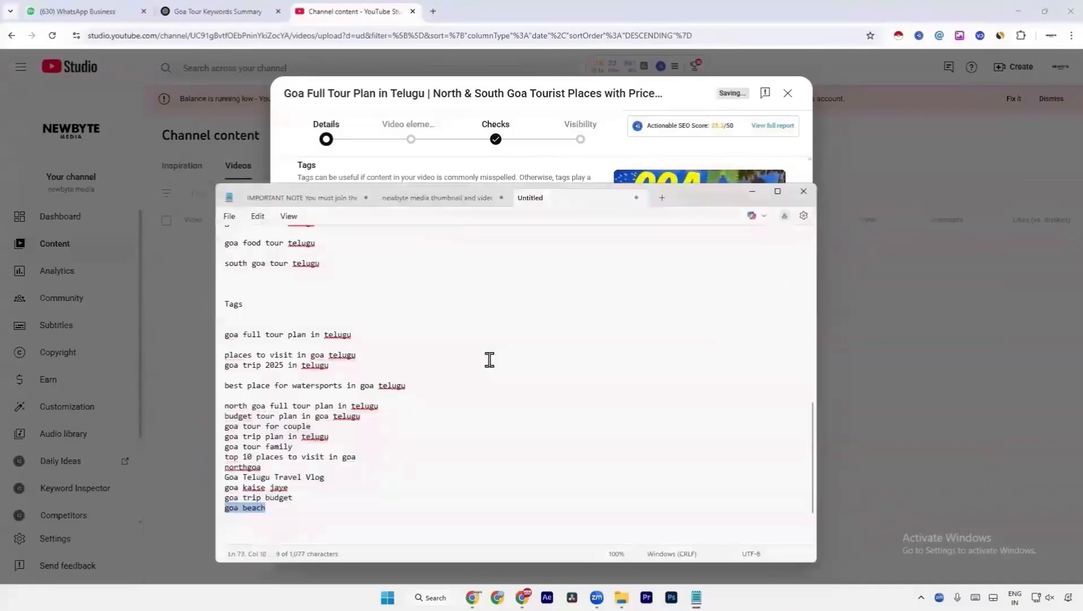
pyautogui.scroll(2, 487, 362)
pyautogui.scroll(6, 487, 362)
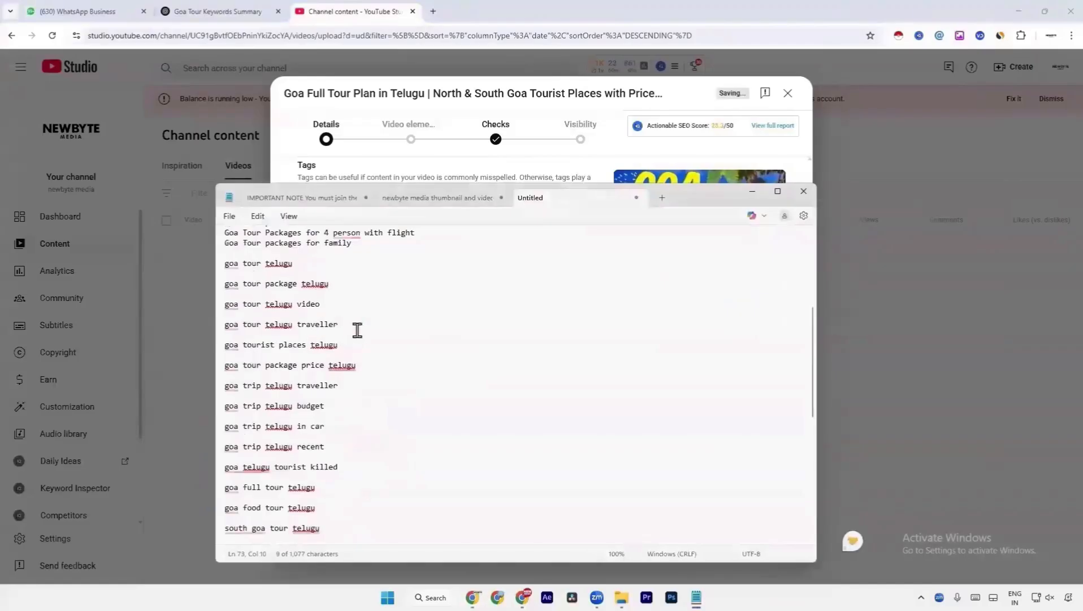
pyautogui.moveTo(340, 345); pyautogui.dragTo(195, 340)
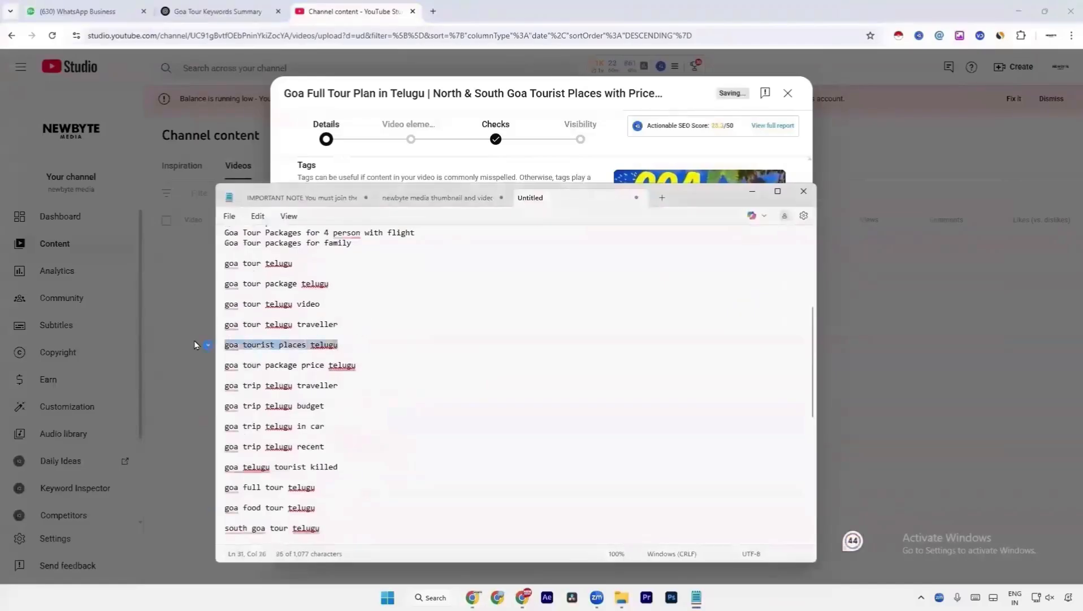
pyautogui.hotkey('ctrl', 'c')
pyautogui.hotkey('alt', 'Tab')
pyautogui.hotkey('ctrl', 'v')
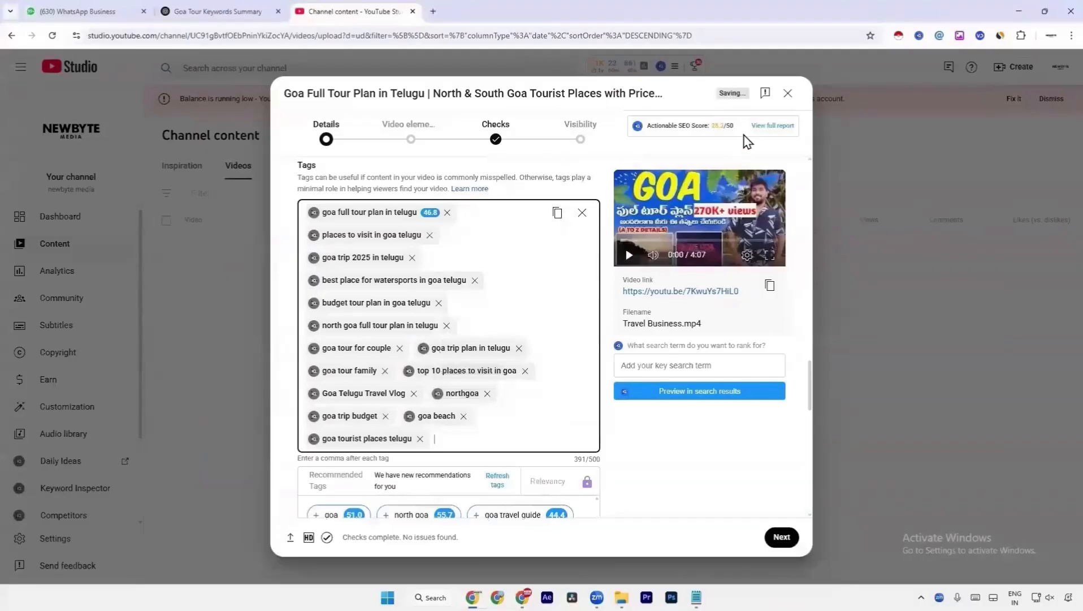
# - Add the recommended tags "goa", "north goa" and "goa travel guide" to the video and refresh the recommendations
pyautogui.scroll(-2, 377, 331)
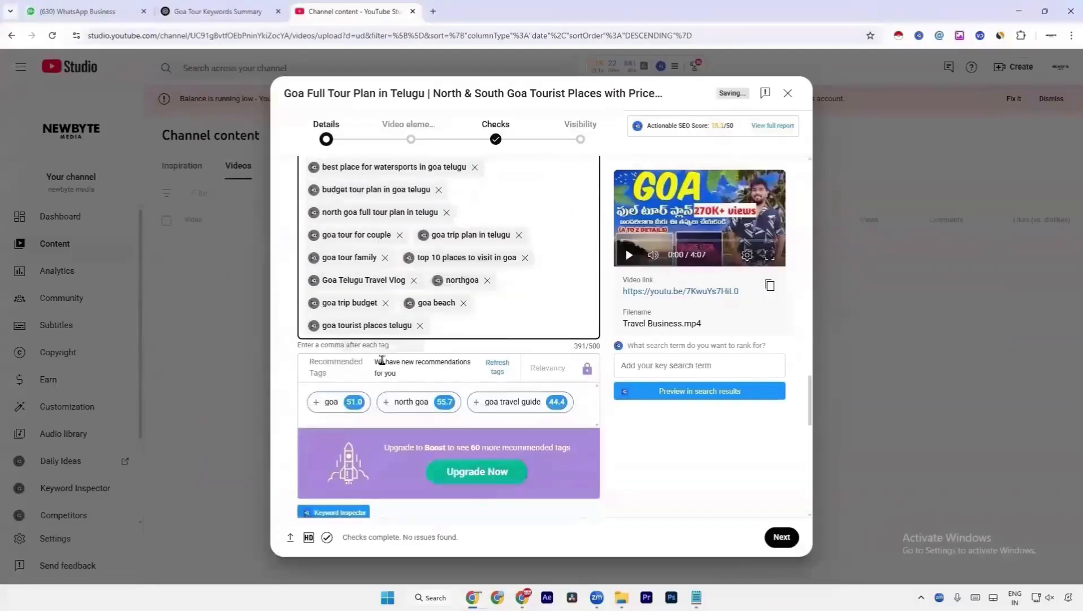
pyautogui.click(329, 403)
pyautogui.click(390, 402)
pyautogui.click(479, 427)
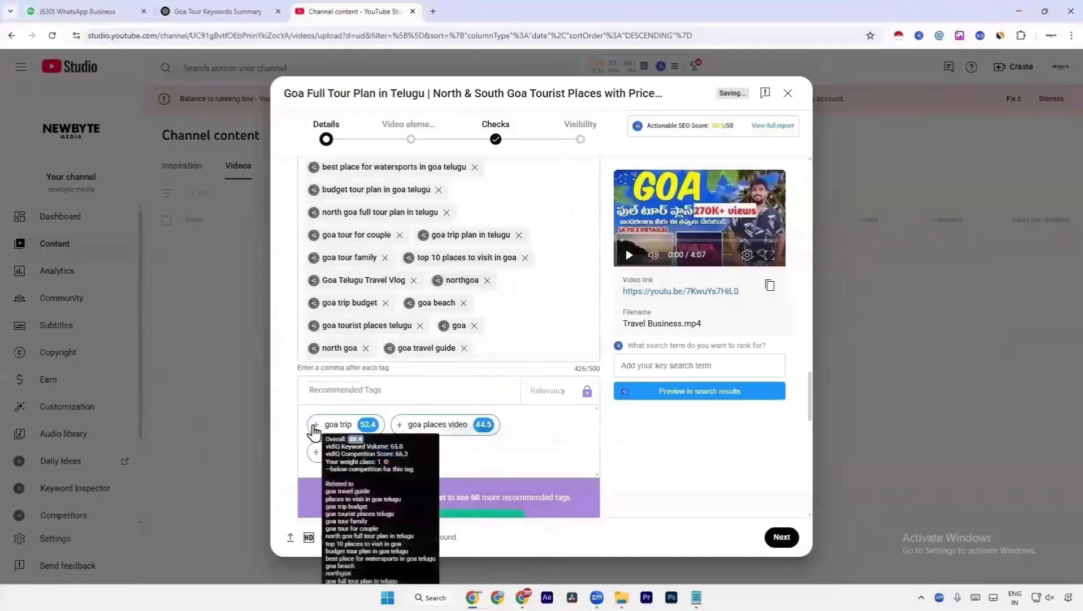
# - Add the recommended tags "goa trip", "goa beaches", "goa places video" and "goa tourist places", refreshing the recommendations as needed
pyautogui.click(314, 425)
pyautogui.click(315, 475)
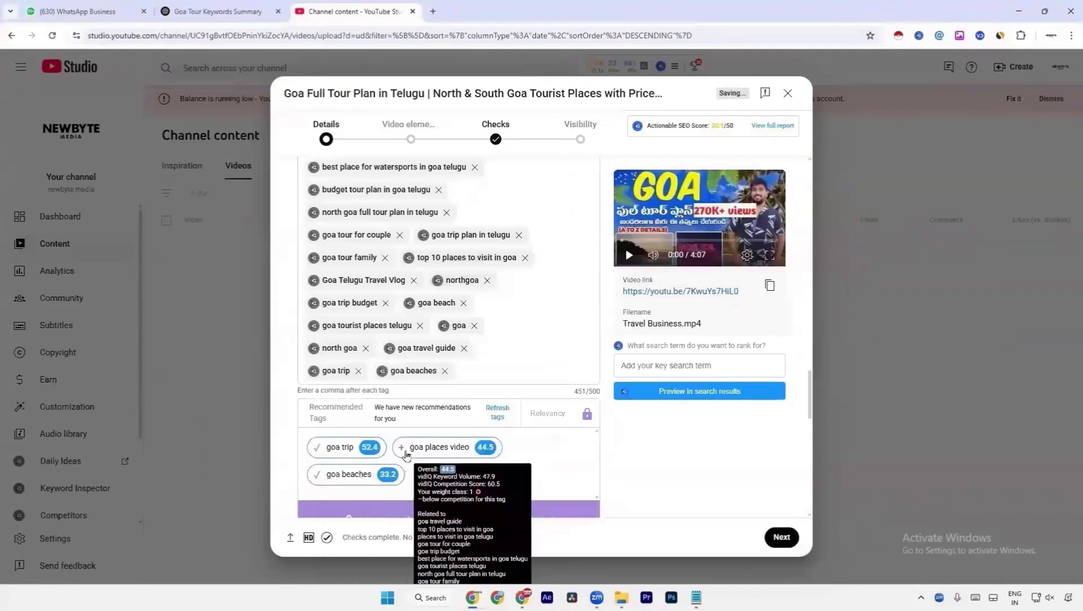
pyautogui.click(400, 450)
pyautogui.click(496, 435)
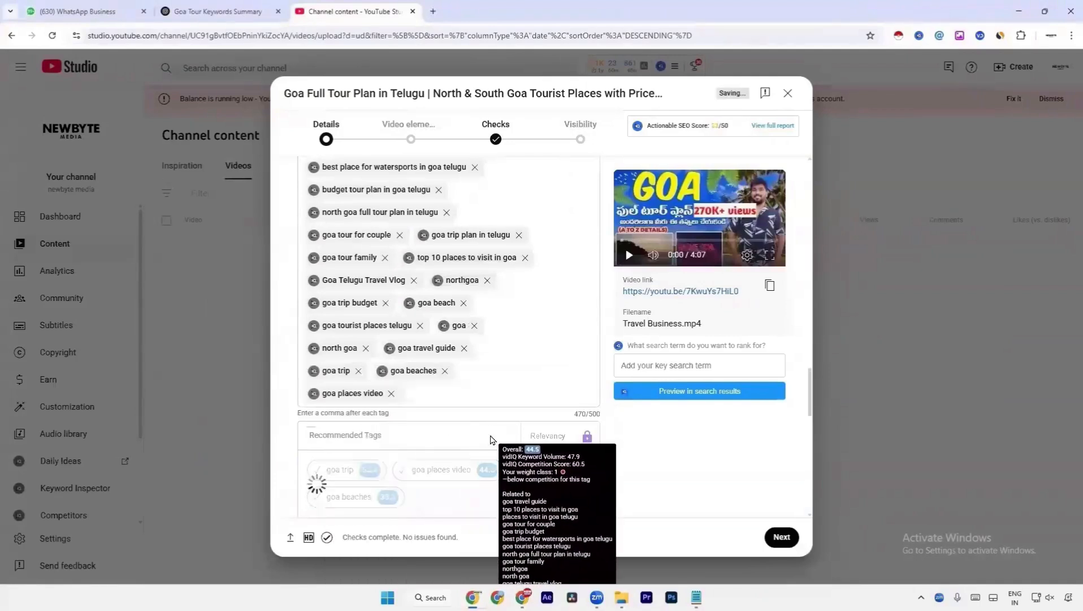
pyautogui.click(316, 469)
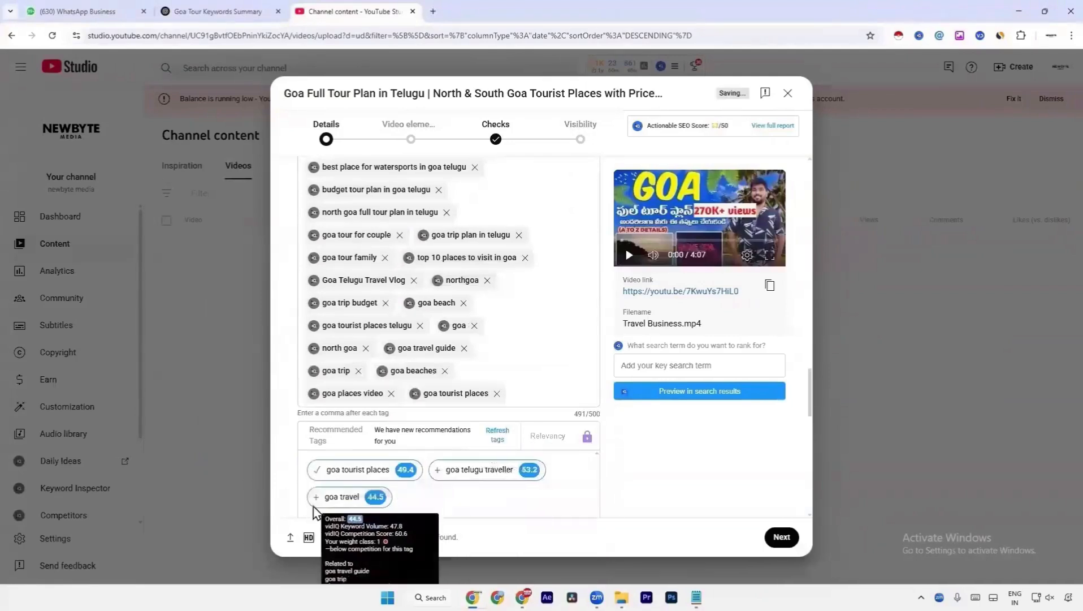
# - Try adding the recommended tags "goa travel" and "goa telugu traveller", and remove both from the video's tags
pyautogui.click(348, 497)
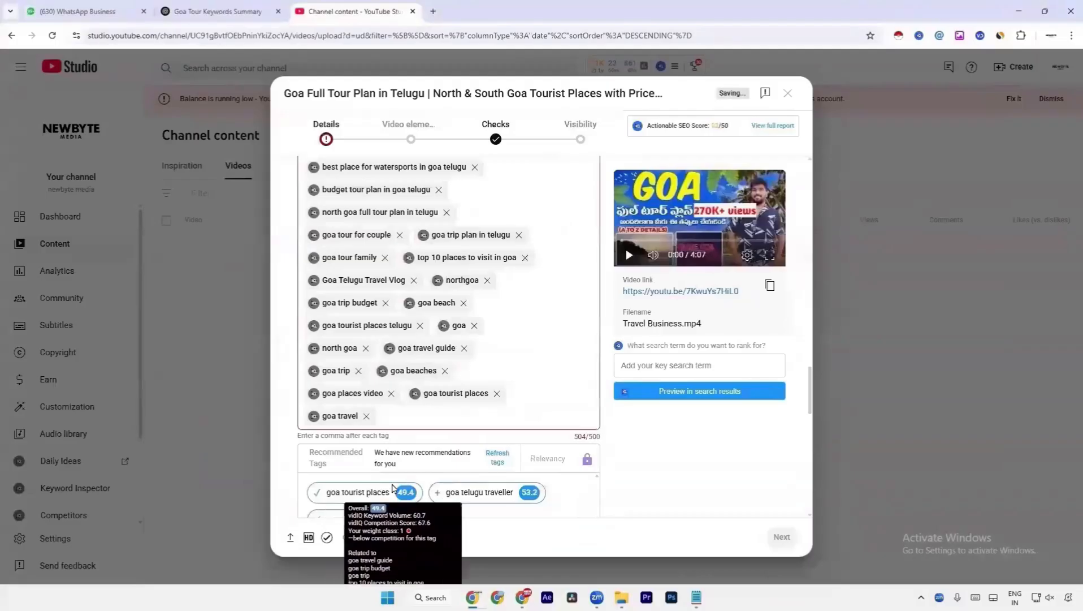
pyautogui.click(438, 497)
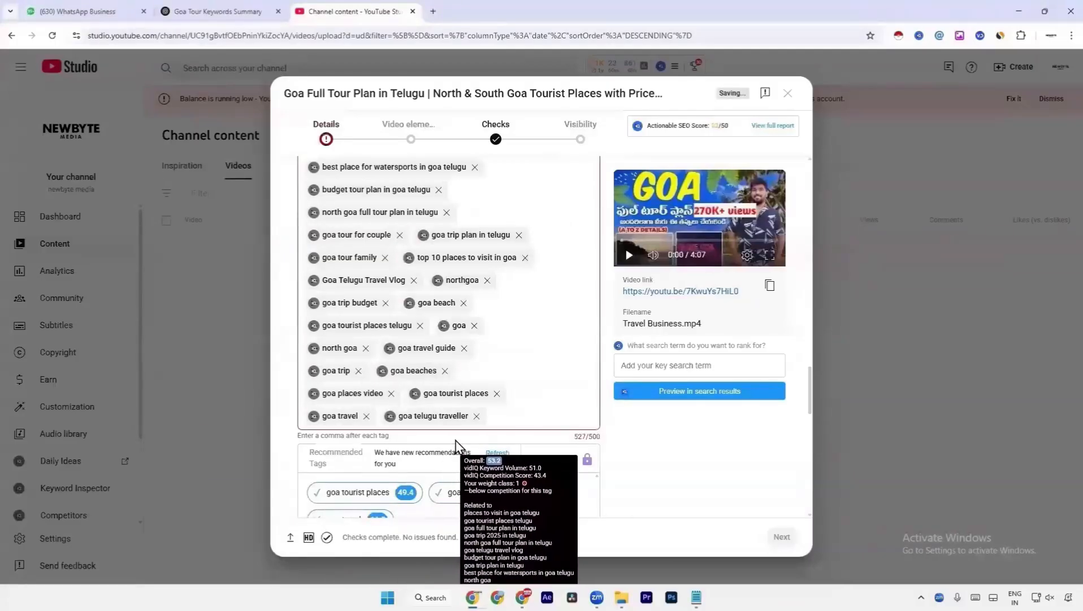
pyautogui.click(477, 417)
pyautogui.click(366, 416)
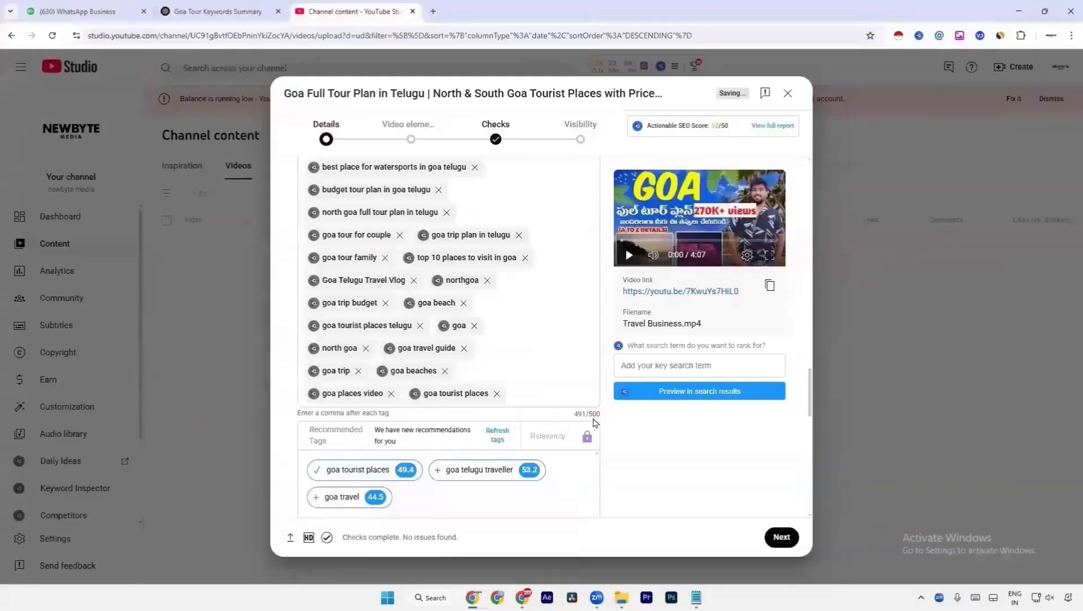
# - Delete "North & South Goa Tourist Places with Price Details" from the video title and undo the deletion
pyautogui.scroll(-1, 573, 416)
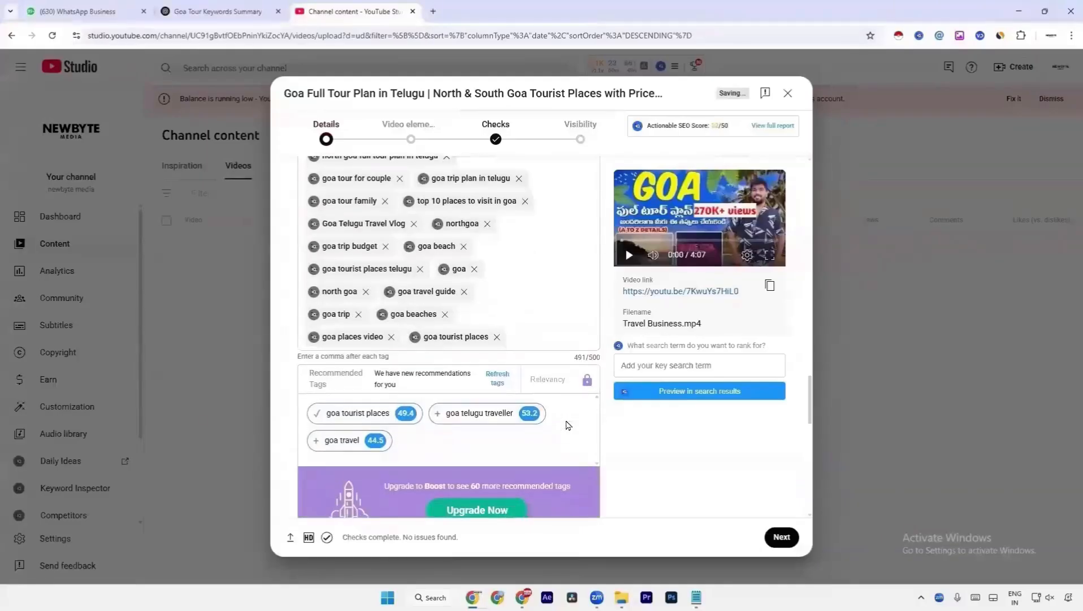
pyautogui.moveTo(470, 429)
pyautogui.scroll(2, 469, 428)
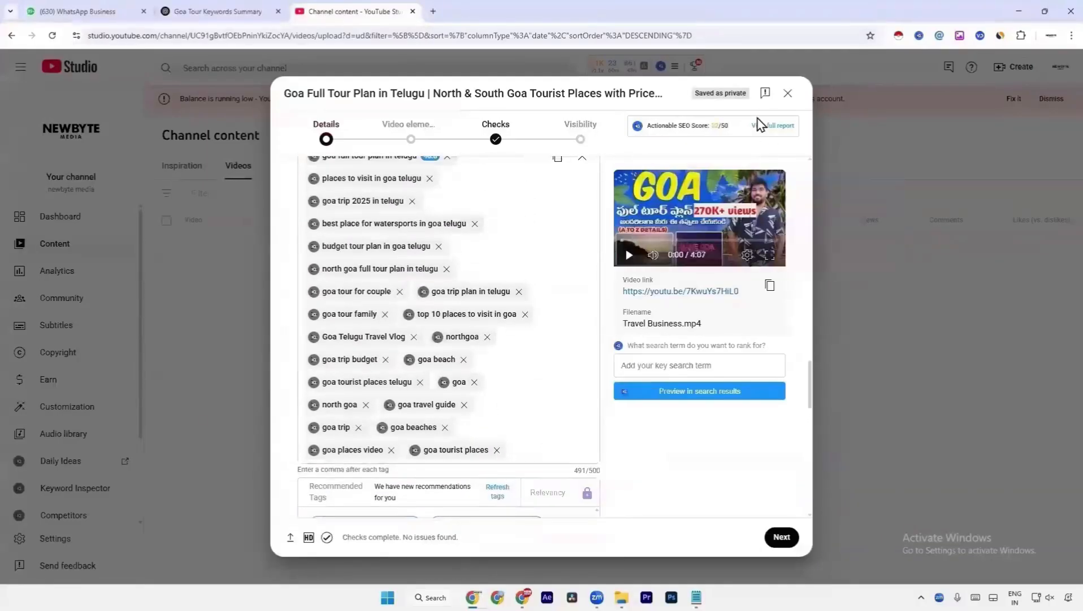
pyautogui.scroll(20, 501, 284)
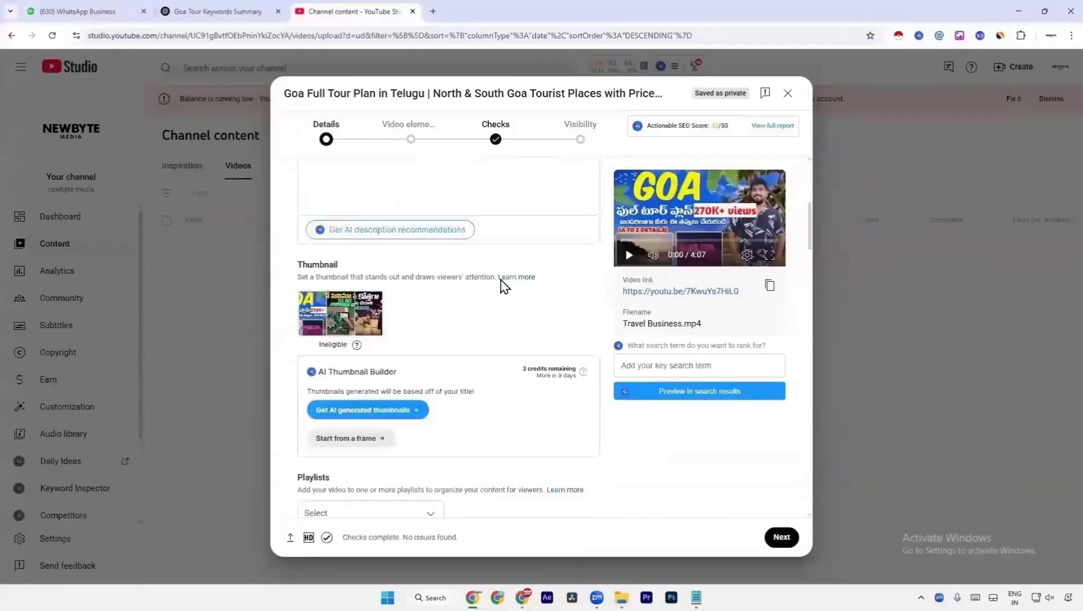
pyautogui.click(484, 213)
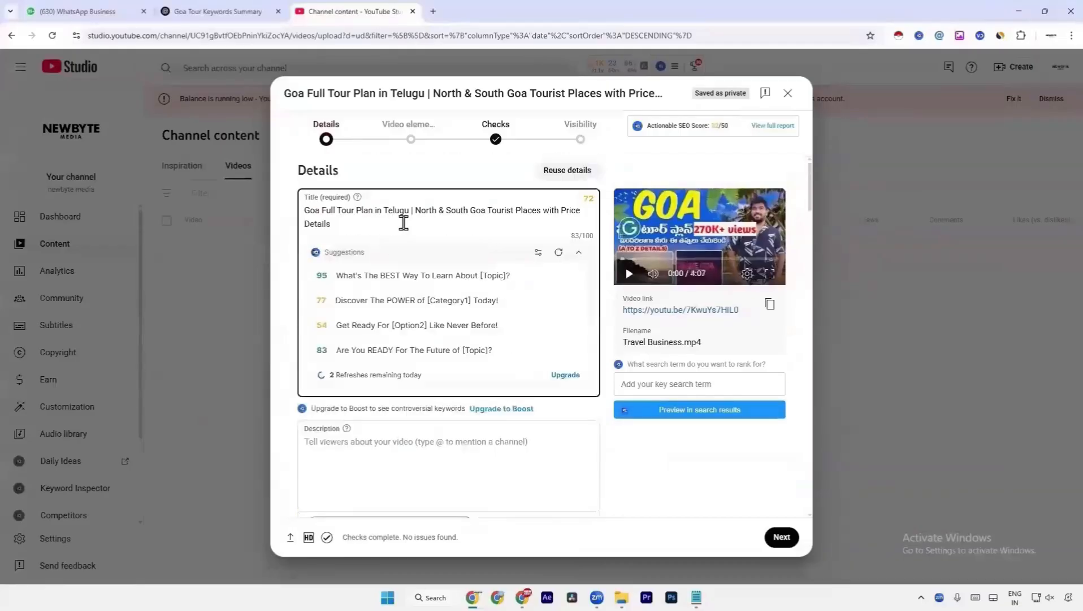
pyautogui.hotkey('ctrl', 'a')
pyautogui.keyDown('shift'); pyautogui.click(416, 209); pyautogui.keyUp('shift')
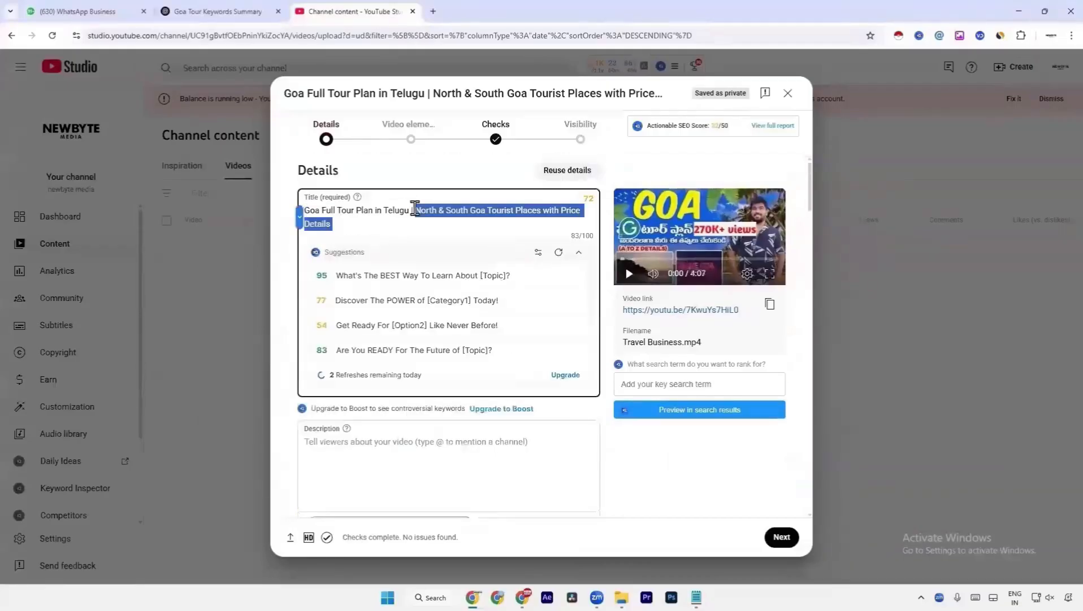
pyautogui.press('BackSpace')
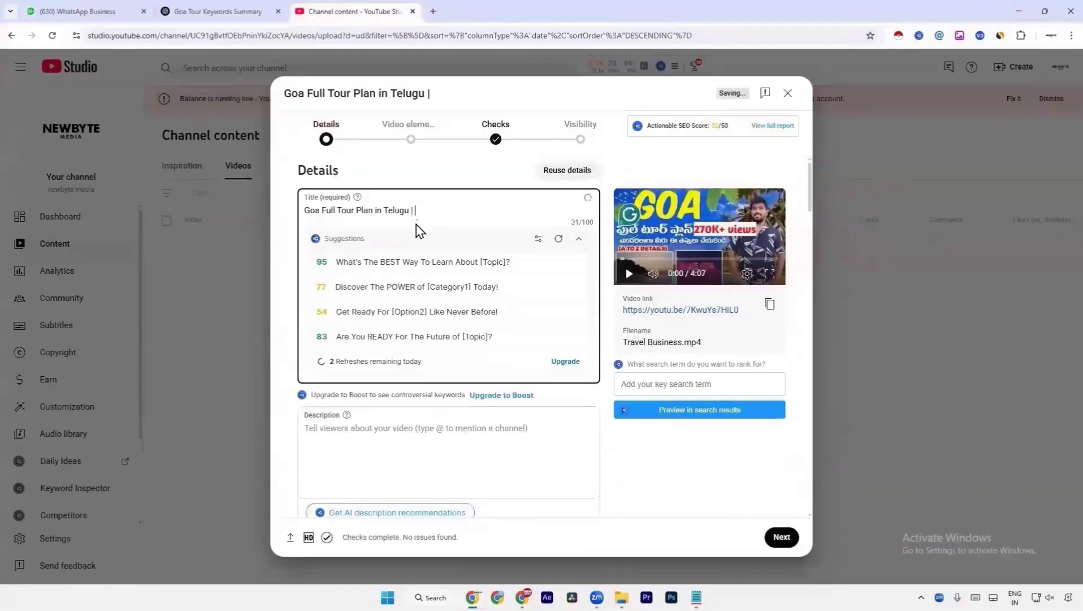
pyautogui.hotkey('ctrl', 'z')
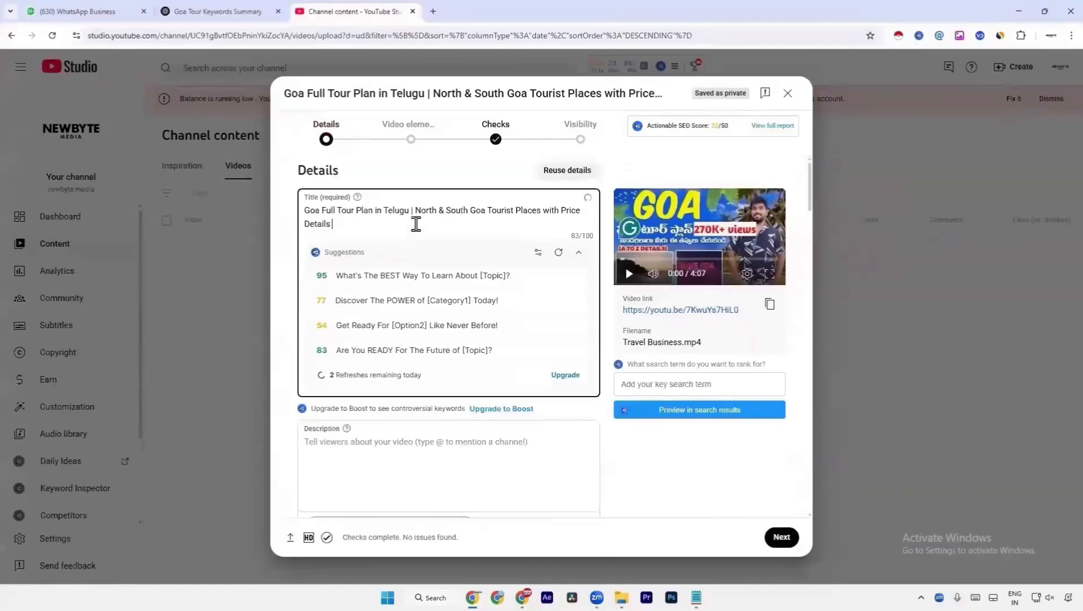
# - Copy all keyword lines under Description in Notepad, through "south goa tour telugu", into the video's empty description
pyautogui.click(424, 441)
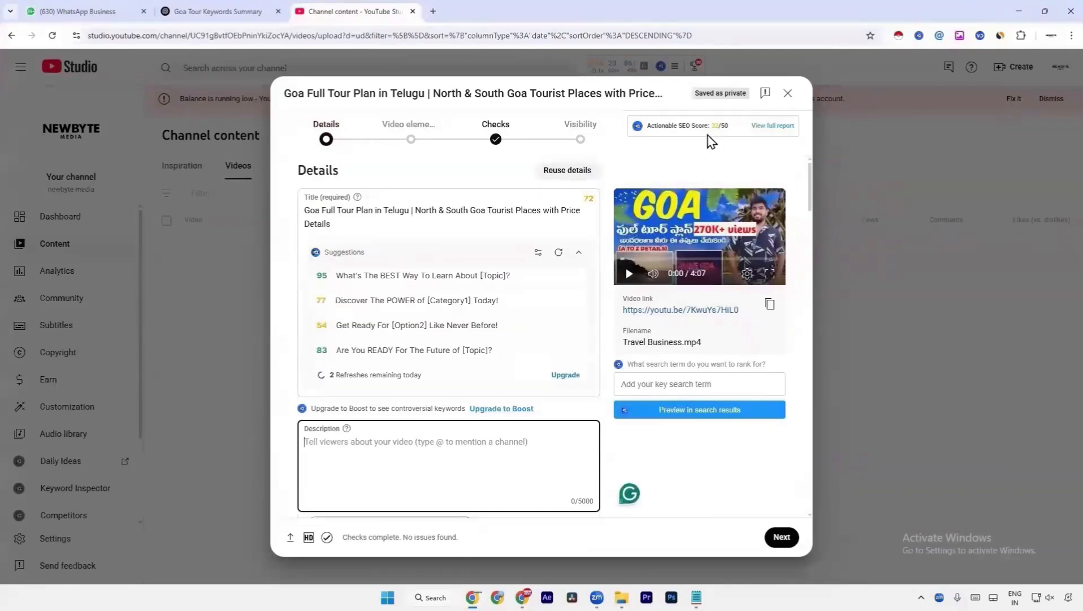
pyautogui.click(424, 208)
pyautogui.hotkey('alt', 'Tab')
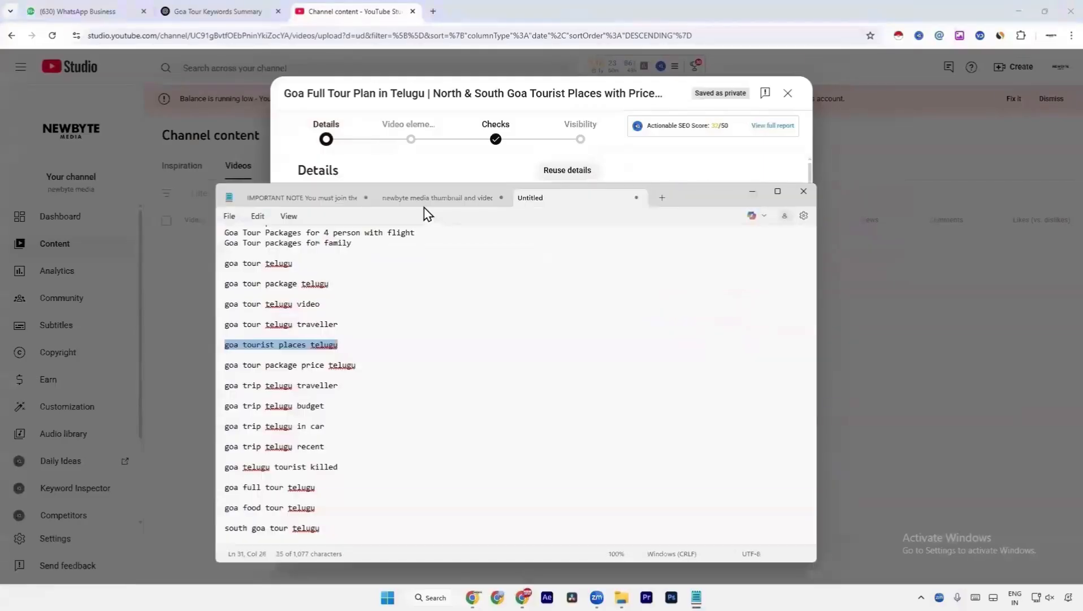
pyautogui.scroll(1, 351, 292)
pyautogui.click(352, 292)
pyautogui.scroll(4, 352, 291)
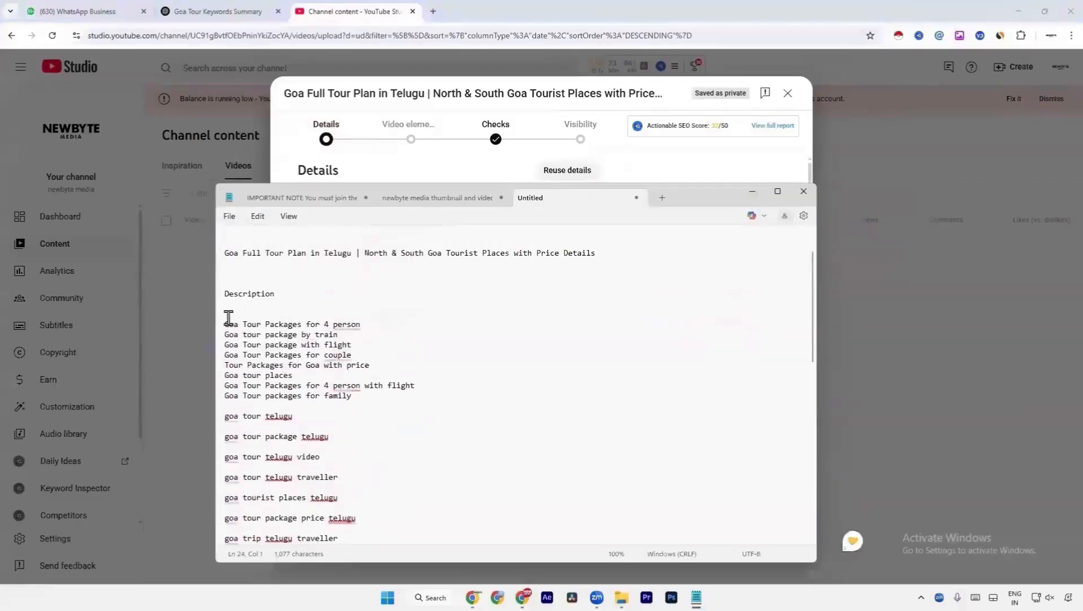
pyautogui.moveTo(226, 318); pyautogui.dragTo(330, 238)
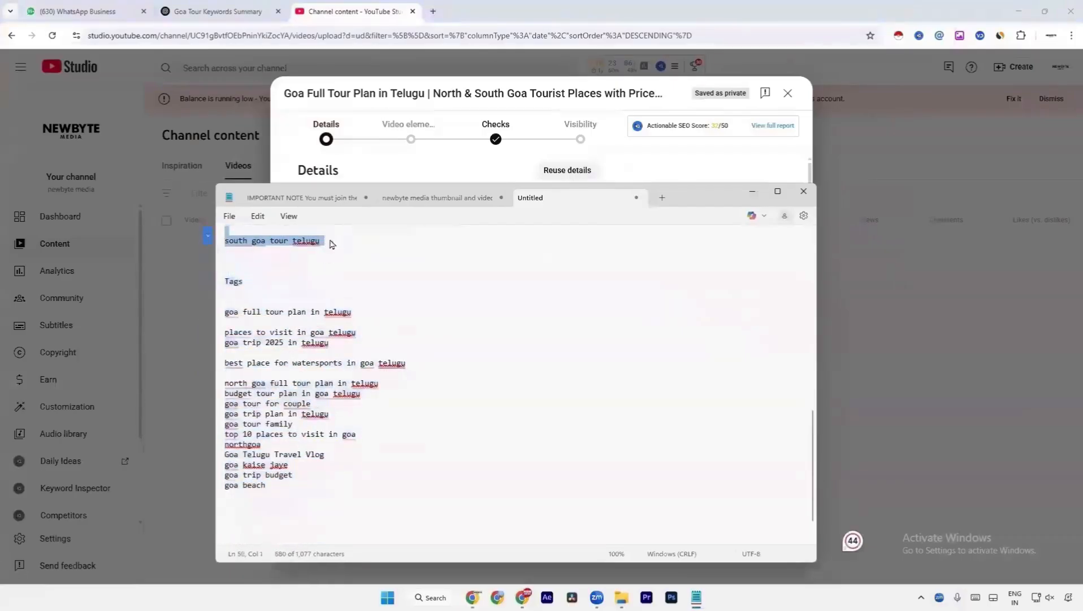
pyautogui.hotkey('ctrl', 'c')
pyautogui.hotkey('alt', 'Tab')
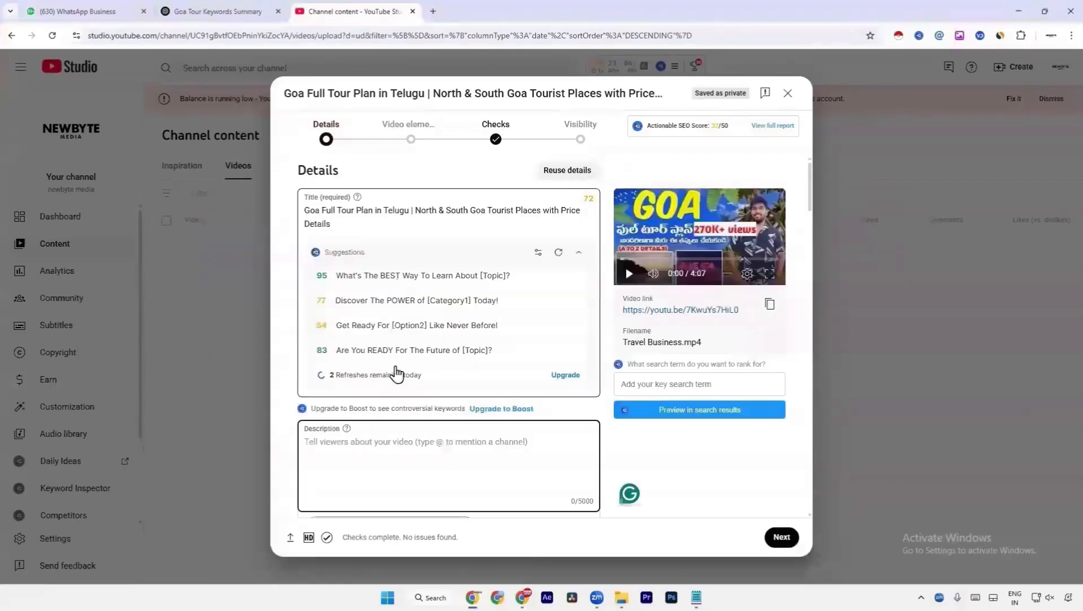
pyautogui.click(397, 448)
pyautogui.hotkey('ctrl', 'v')
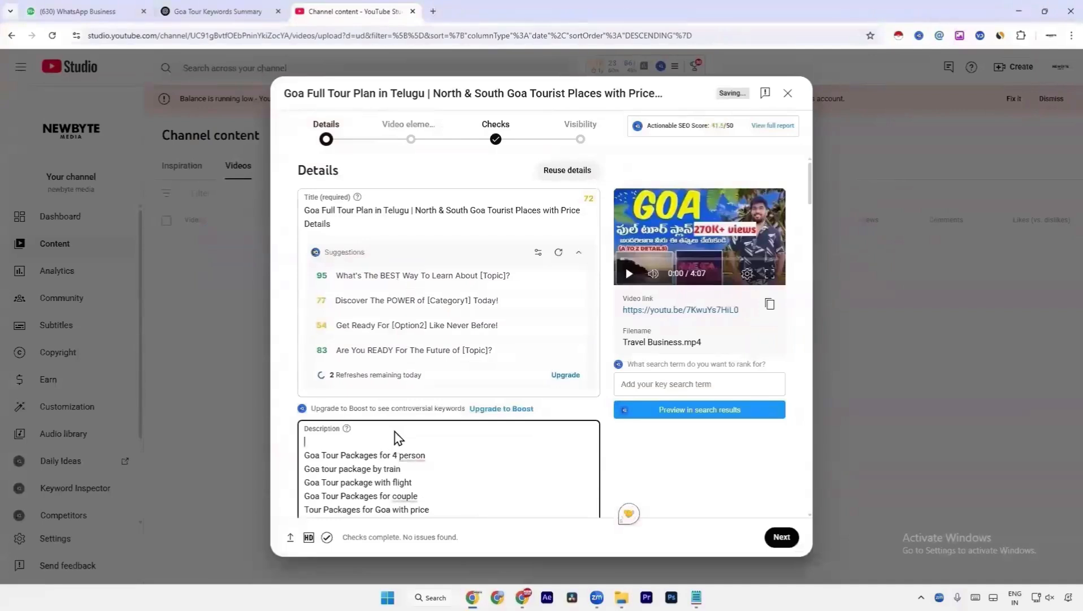
# - Remove the blank first line of the video description and look through its keyword lines
pyautogui.press('Delete')
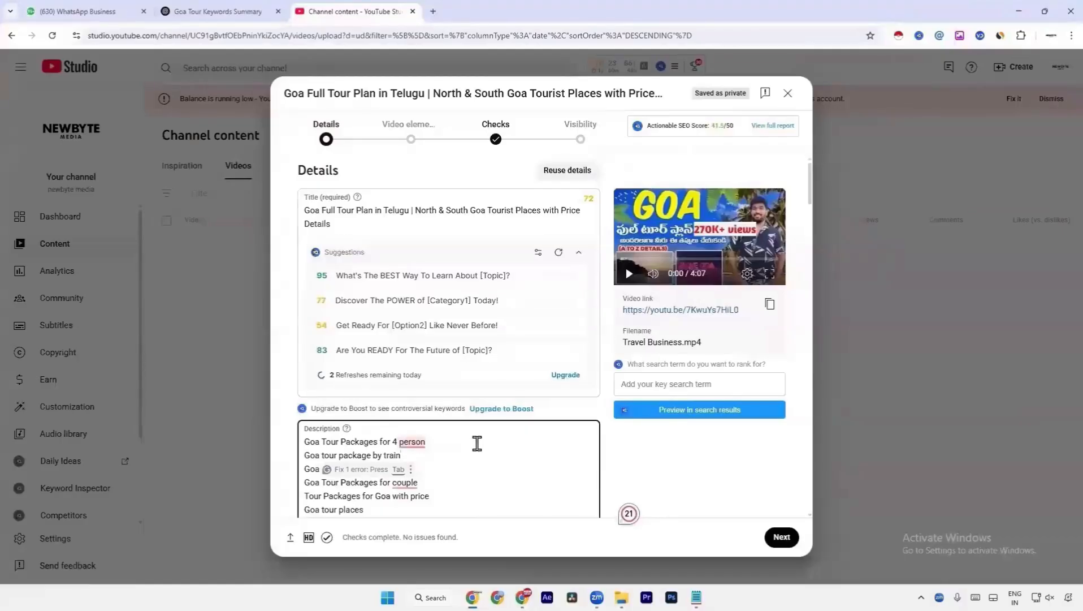
pyautogui.scroll(-1, 476, 443)
pyautogui.scroll(-5, 452, 460)
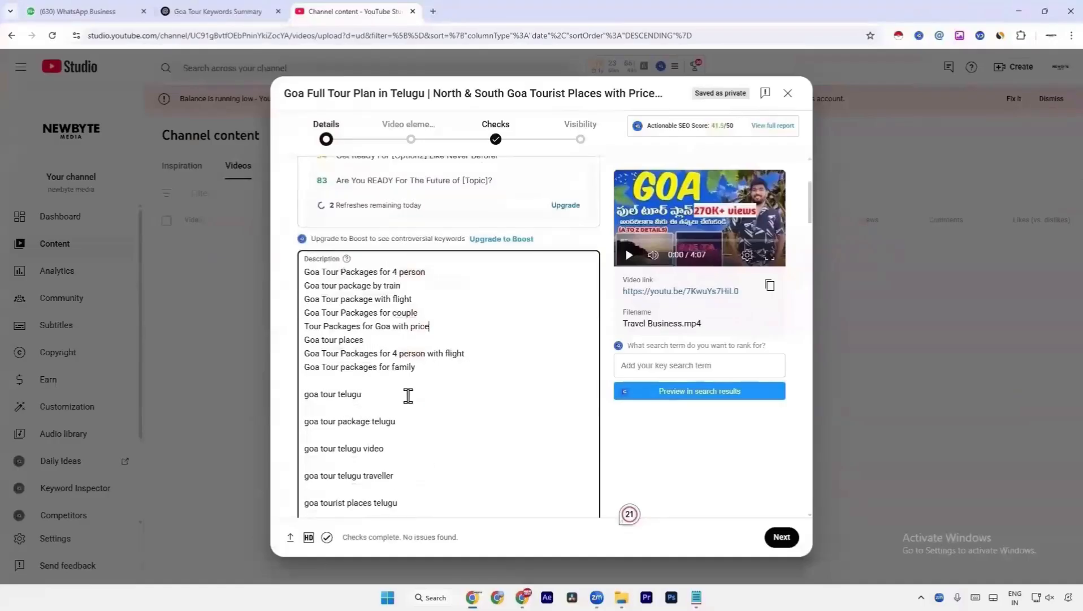
# - Clear the entire video description and paste the copied keyword lines back in
pyautogui.scroll(-1, 410, 397)
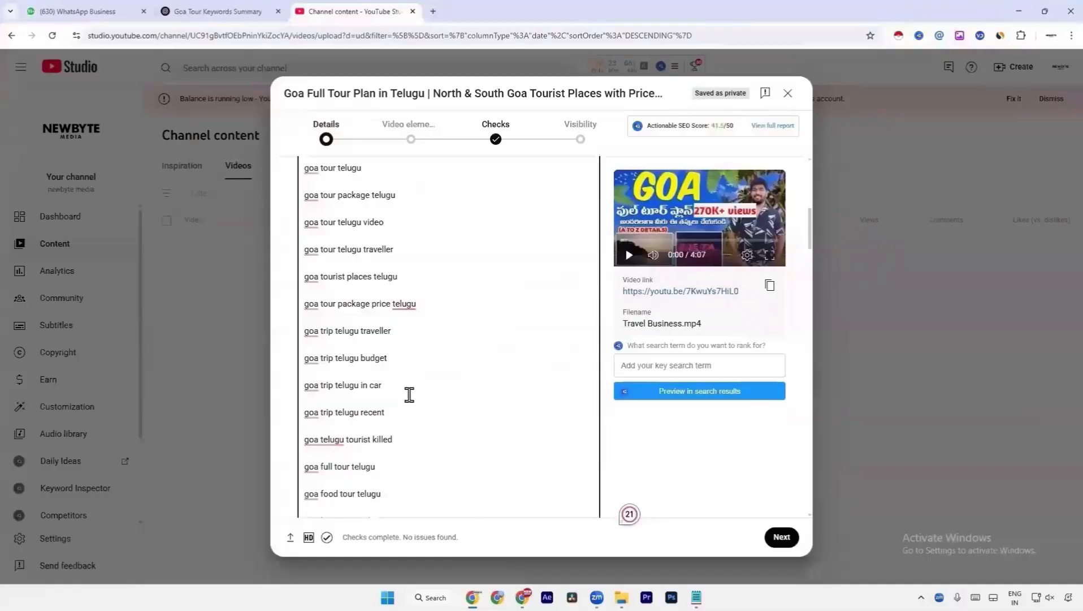
pyautogui.scroll(8, 422, 379)
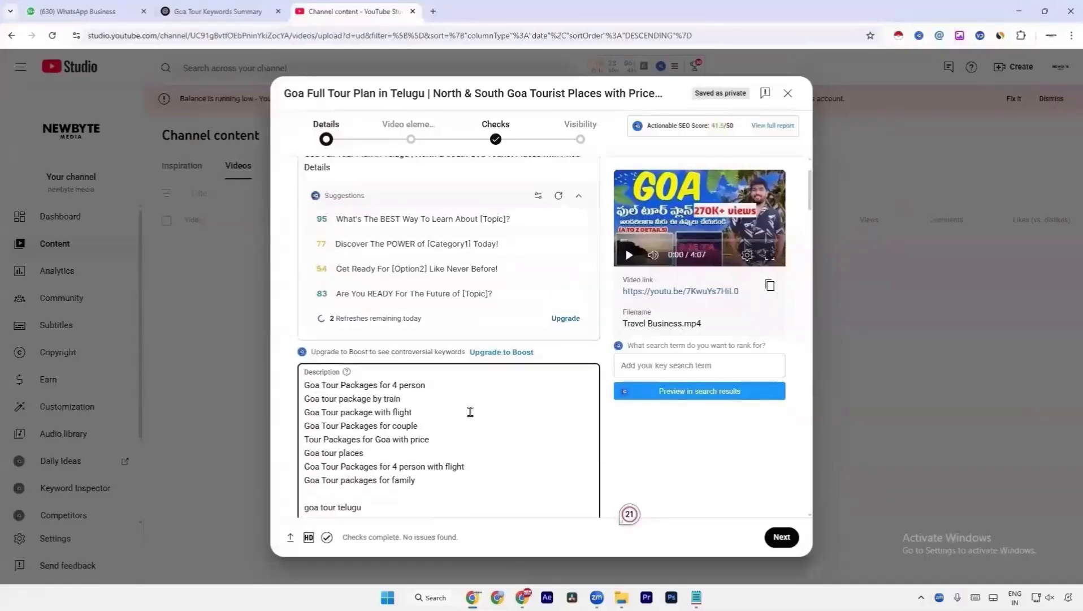
pyautogui.hotkey('ctrl', 'a')
pyautogui.press('BackSpace')
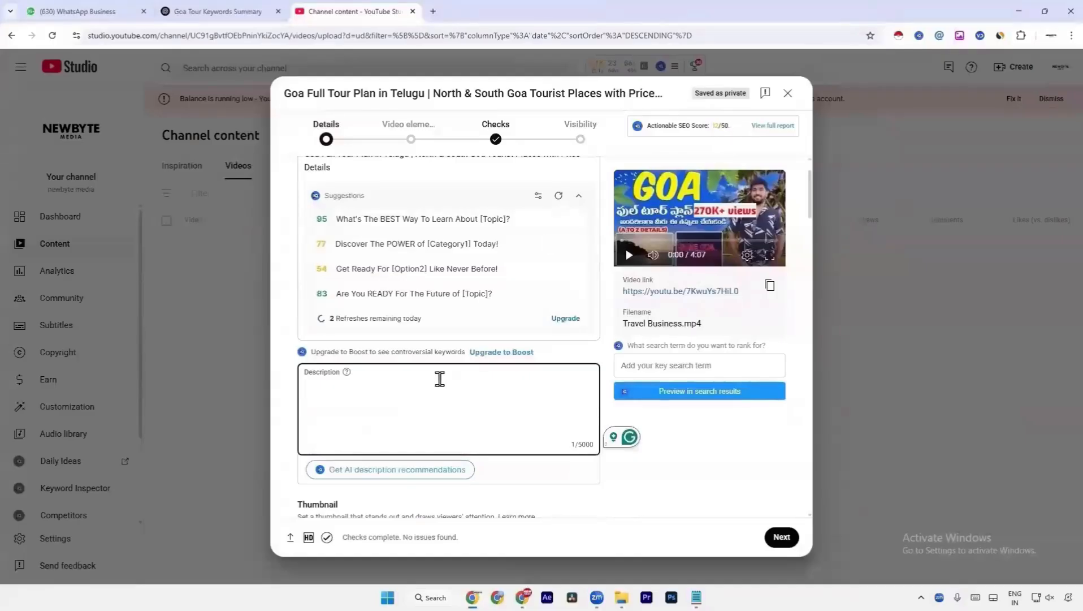
pyautogui.hotkey('ctrl', 'v')
# - Copy all of the video's tags, clear the tag list, and paste the same tags back in
pyautogui.scroll(-10, 441, 376)
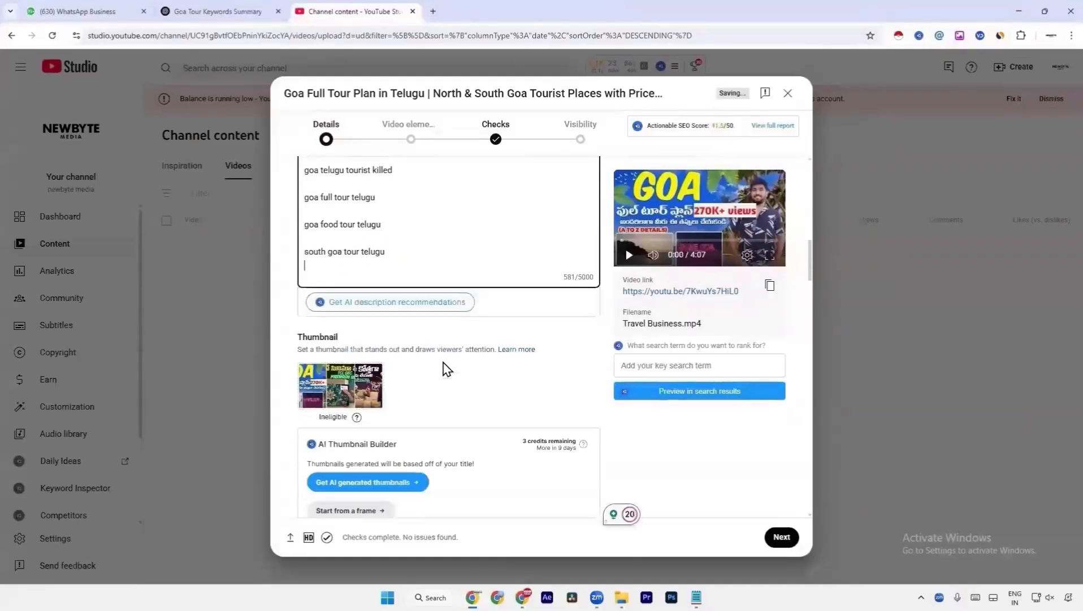
pyautogui.scroll(-15, 444, 368)
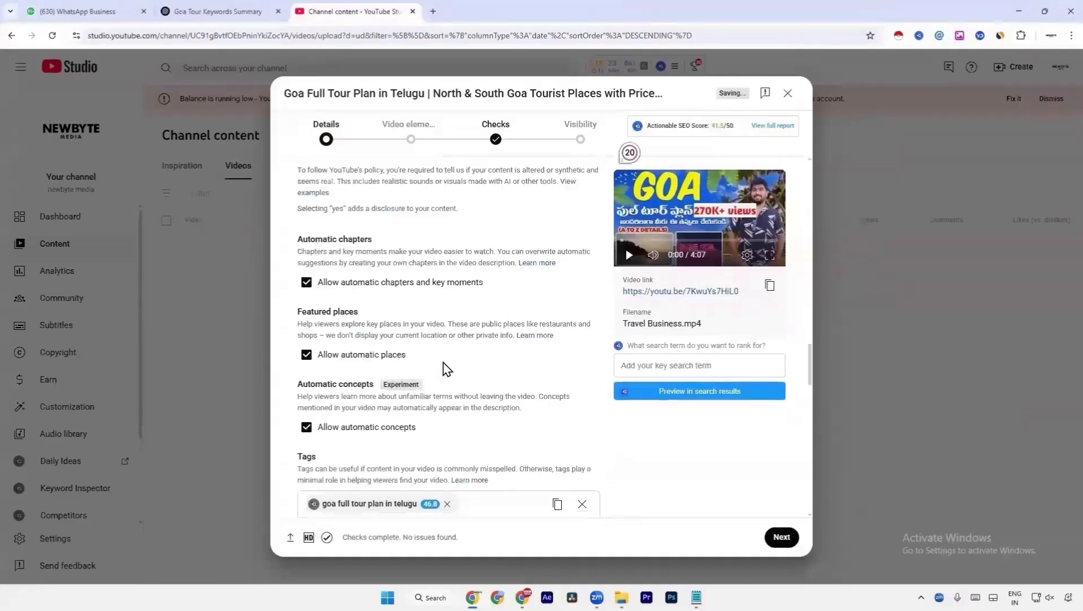
pyautogui.scroll(-10, 560, 407)
pyautogui.click(564, 380)
pyautogui.scroll(8, 564, 380)
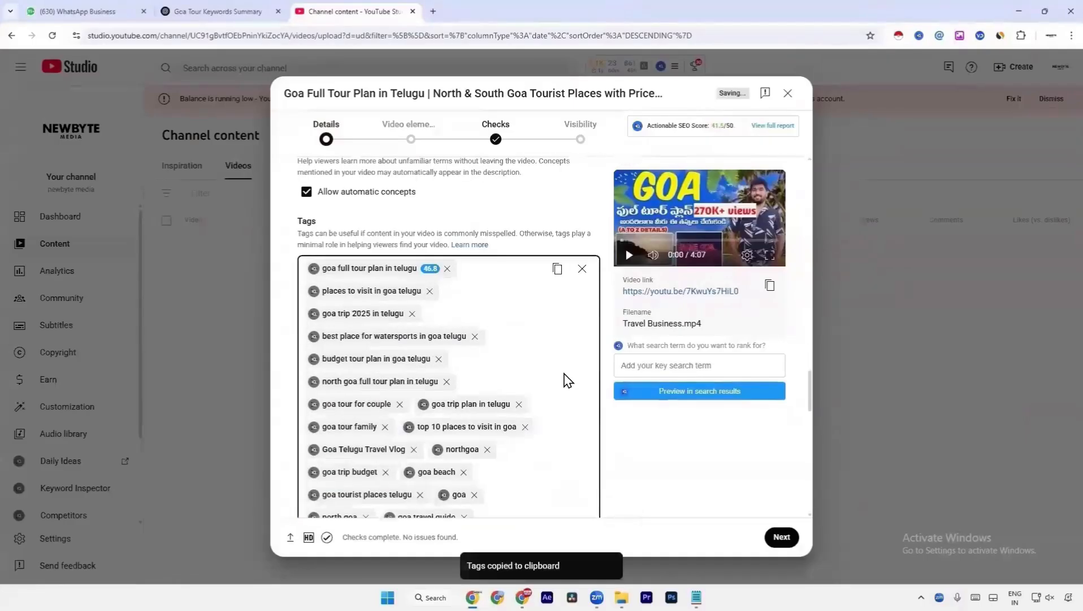
pyautogui.click(582, 269)
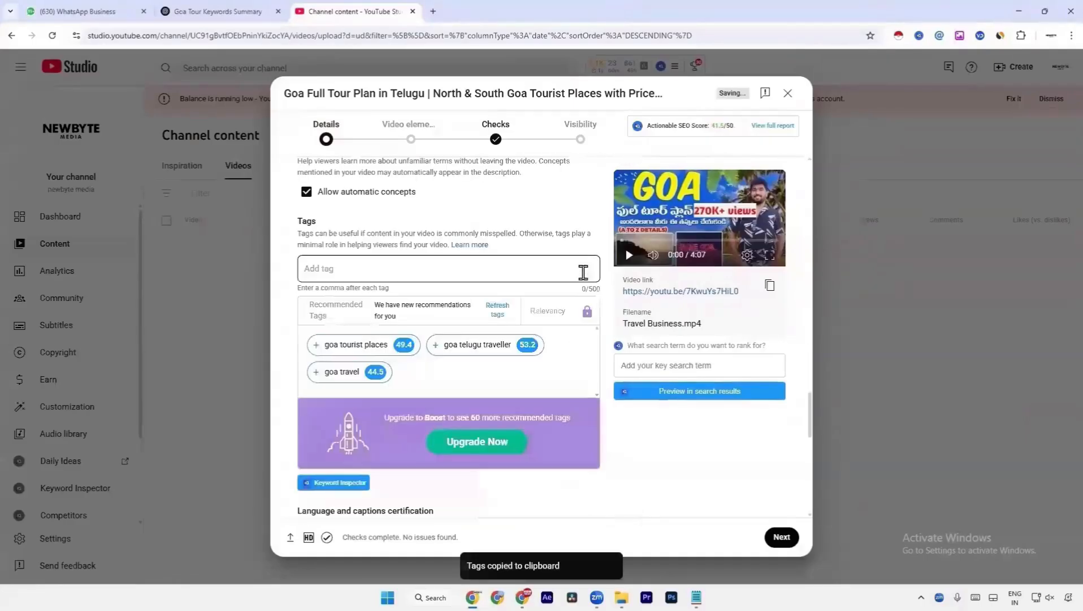
pyautogui.click(502, 276)
pyautogui.hotkey('ctrl', 'v')
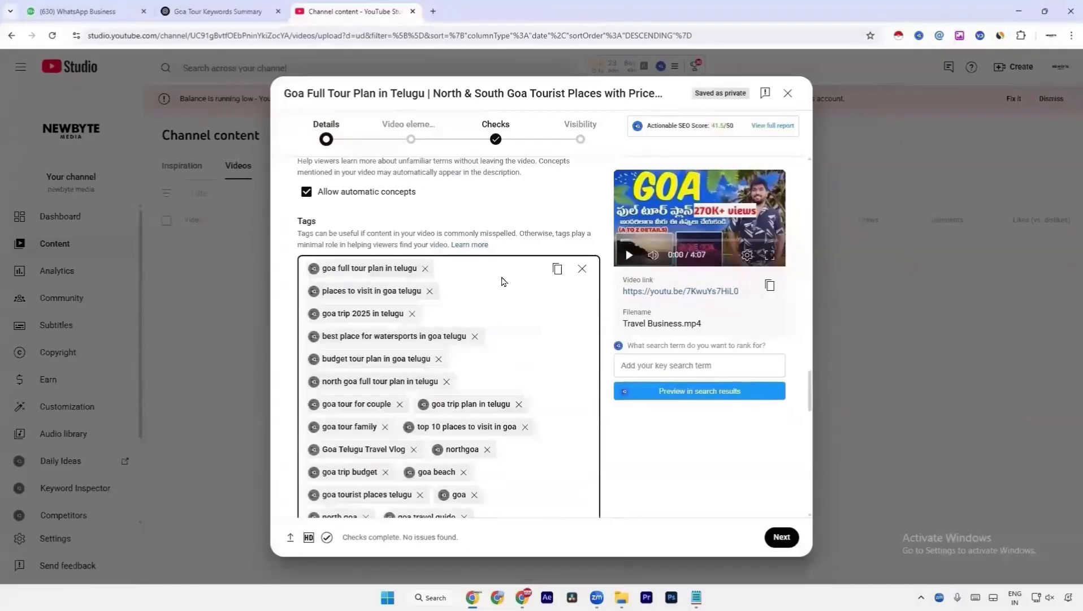
pyautogui.click(553, 227)
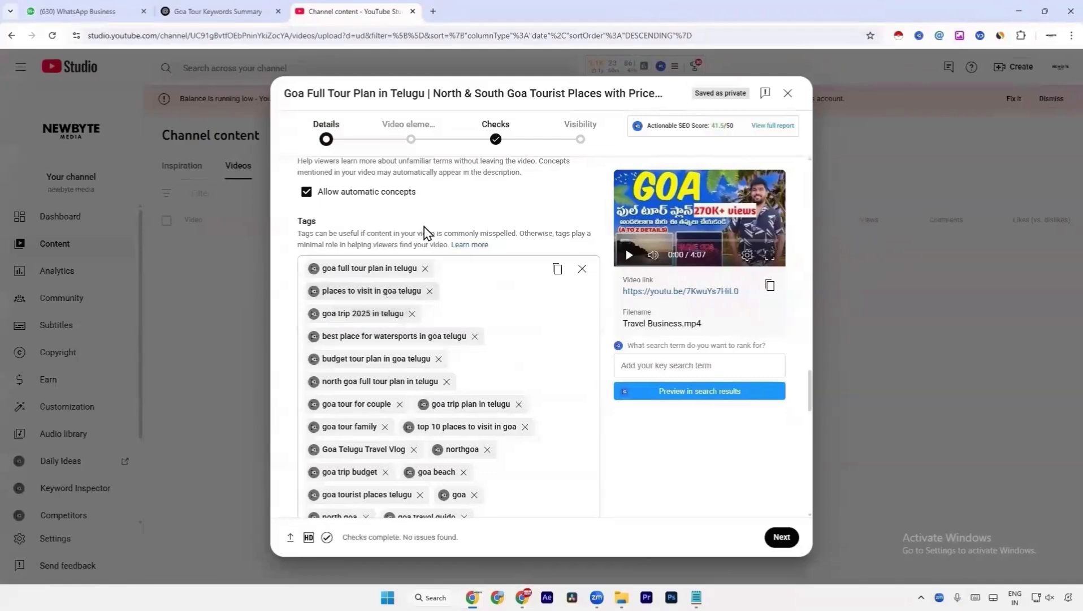
# - Go through the language, license and Shorts remixing settings and keep the video's comments set to On
pyautogui.scroll(-5, 425, 233)
pyautogui.scroll(-1, 426, 233)
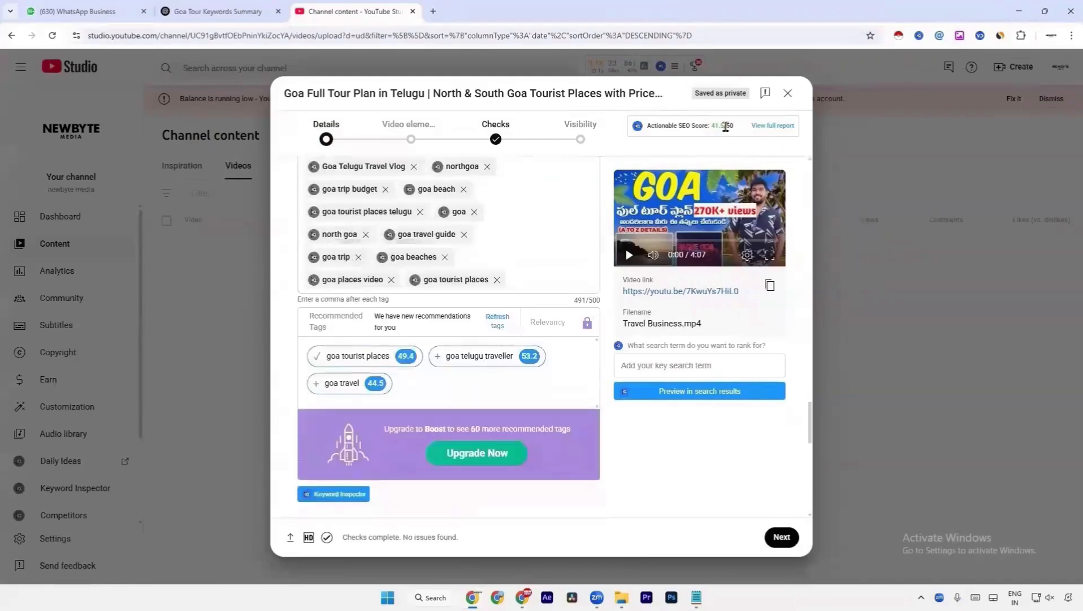
pyautogui.scroll(-3, 607, 280)
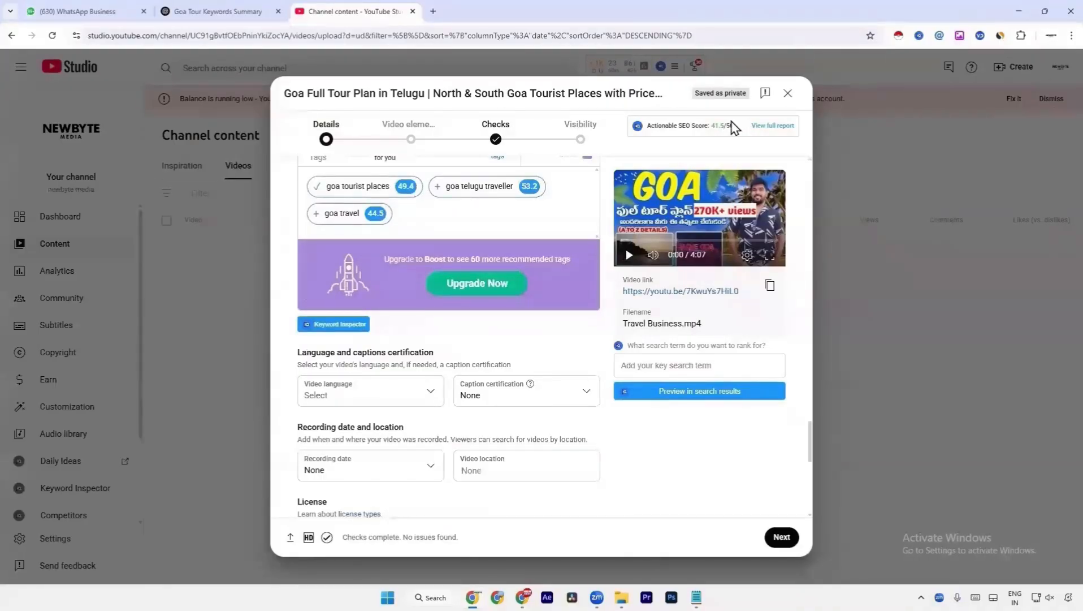
pyautogui.scroll(-3, 346, 383)
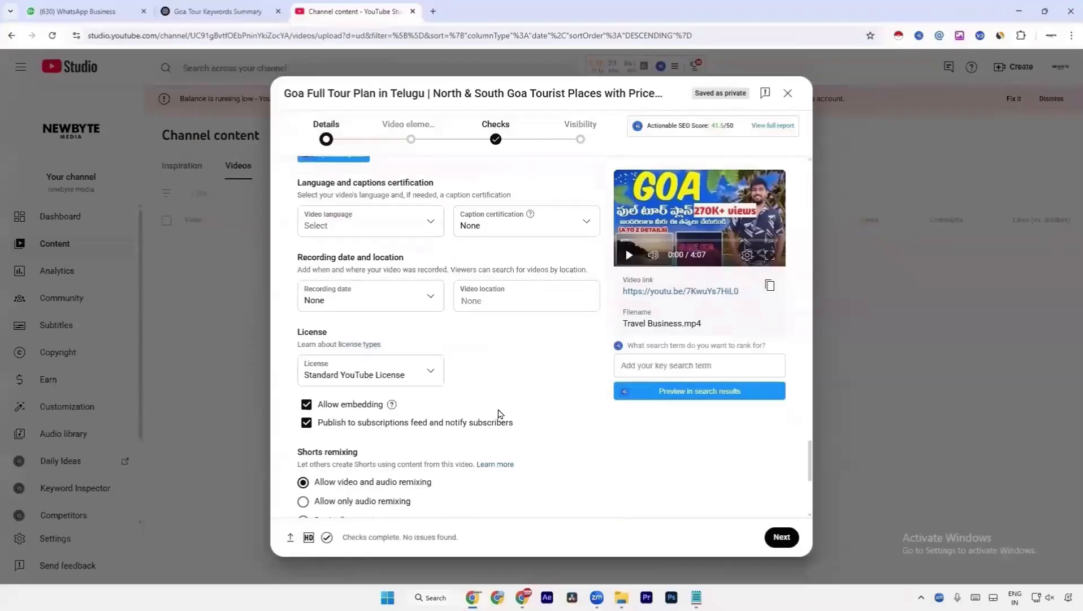
pyautogui.scroll(-1, 498, 414)
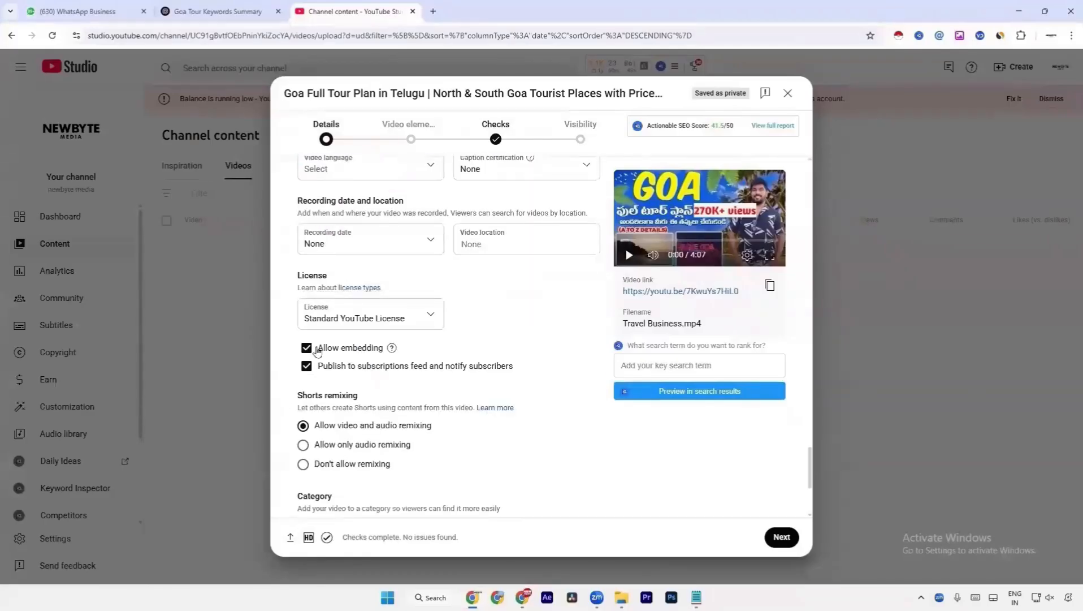
pyautogui.scroll(-2, 361, 376)
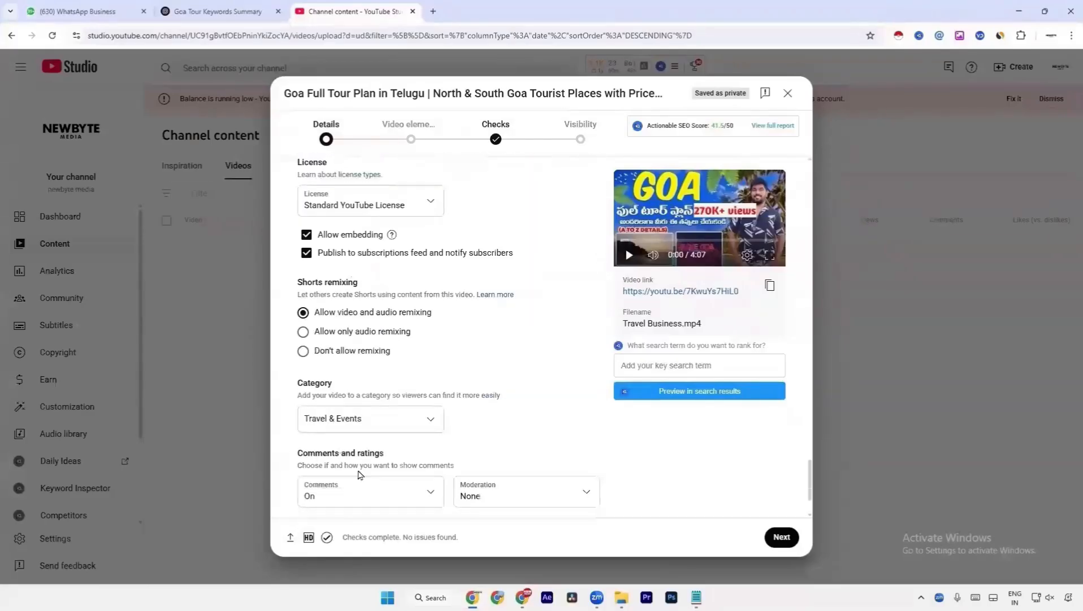
pyautogui.click(342, 494)
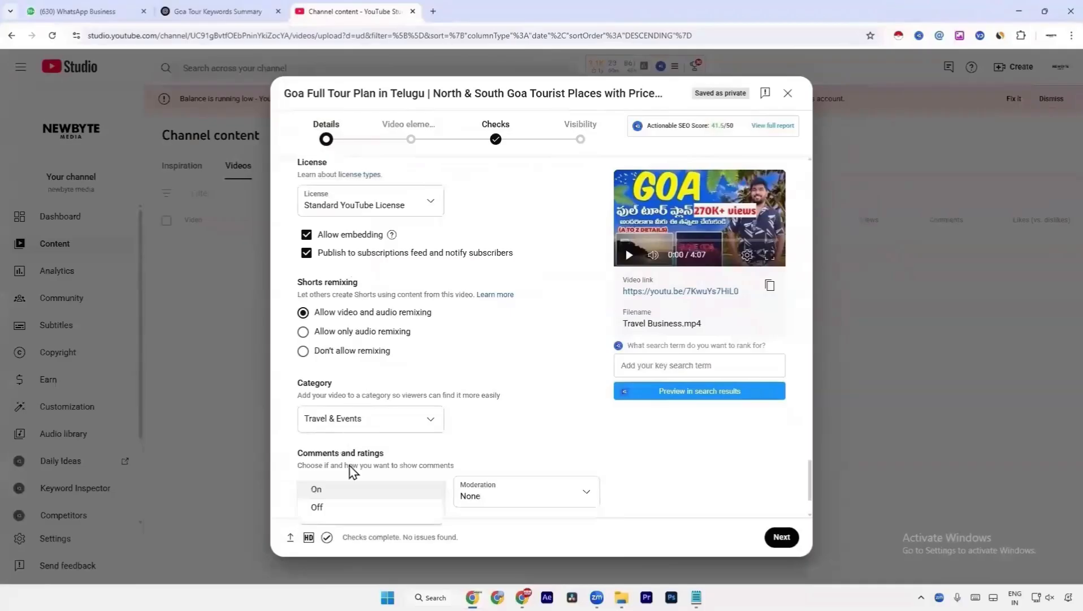
pyautogui.click(349, 497)
pyautogui.scroll(-1, 424, 452)
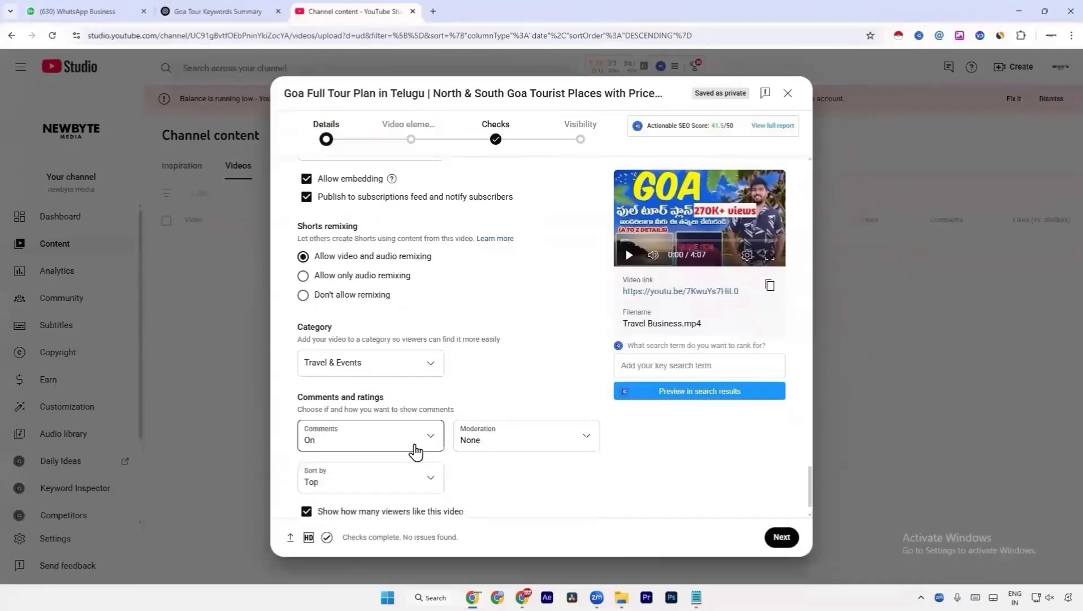
# - Choose Travel & Events as the video category and continue to the Video elements stage
pyautogui.click(377, 373)
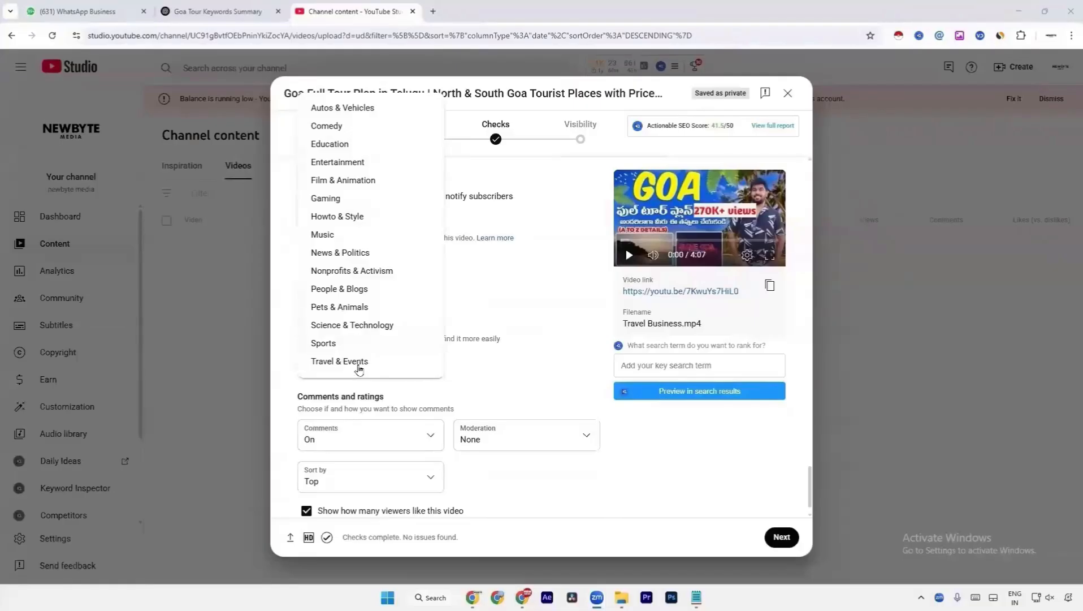
pyautogui.click(358, 367)
pyautogui.scroll(-1, 485, 491)
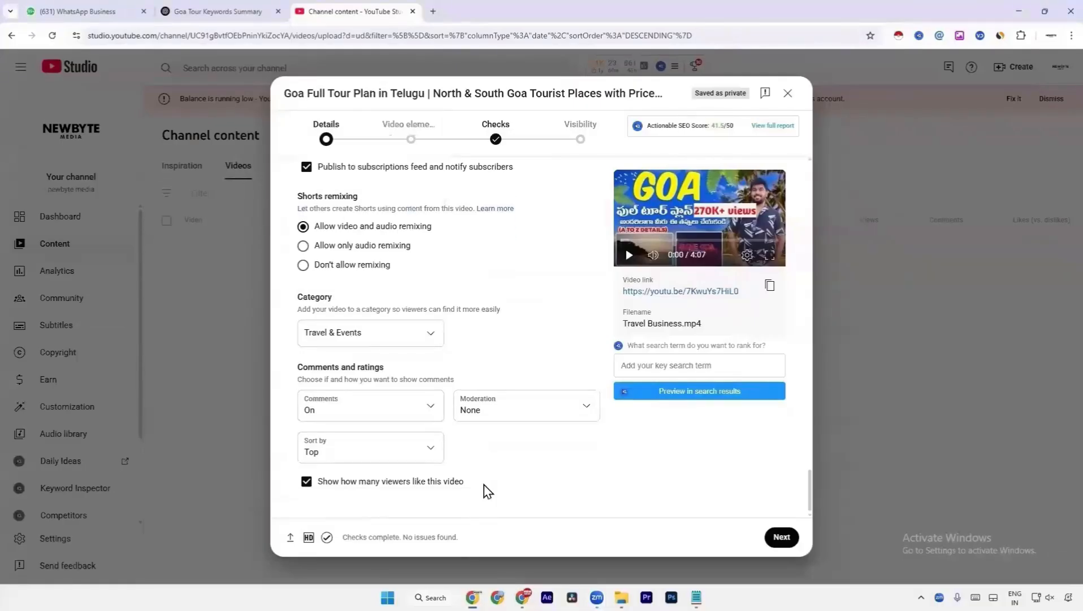
pyautogui.click(781, 538)
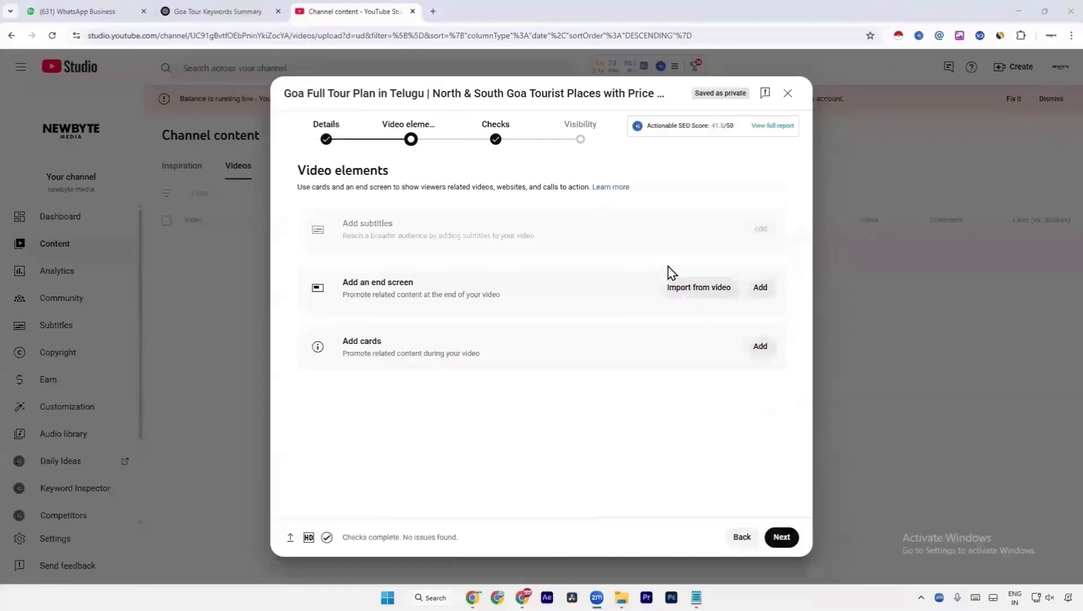
# - Review the full vidIQ SEO report, close it, and open the end screen editor for the video
pyautogui.click(771, 127)
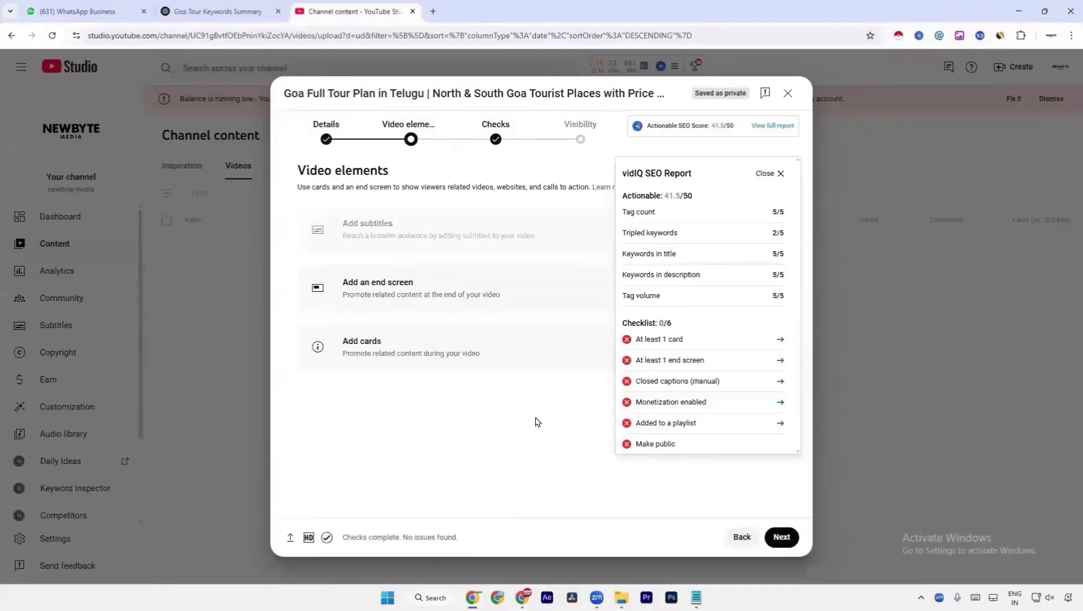
pyautogui.click(782, 175)
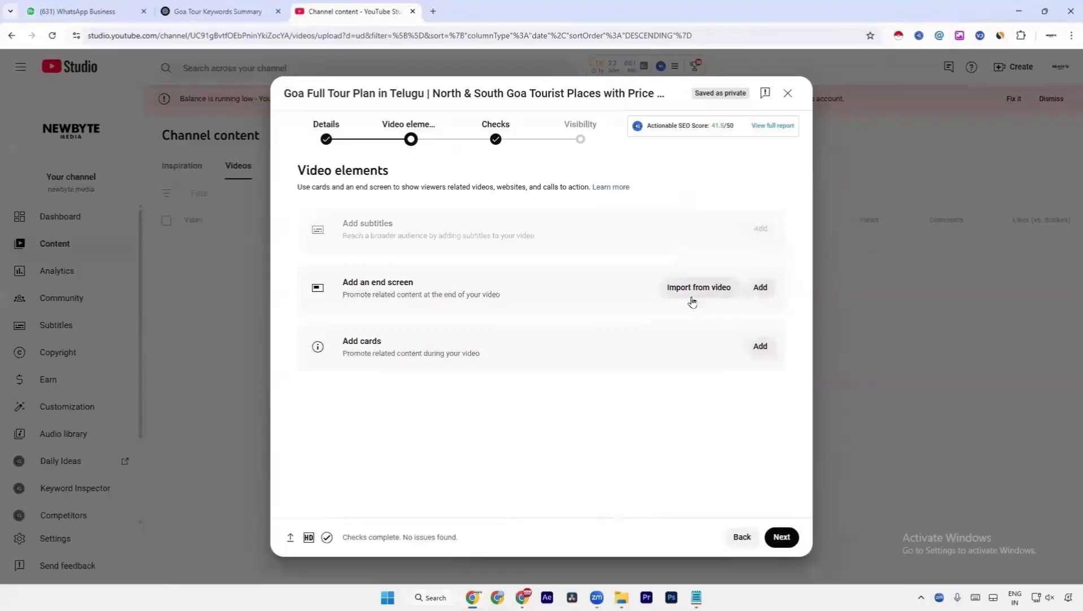
pyautogui.click(760, 294)
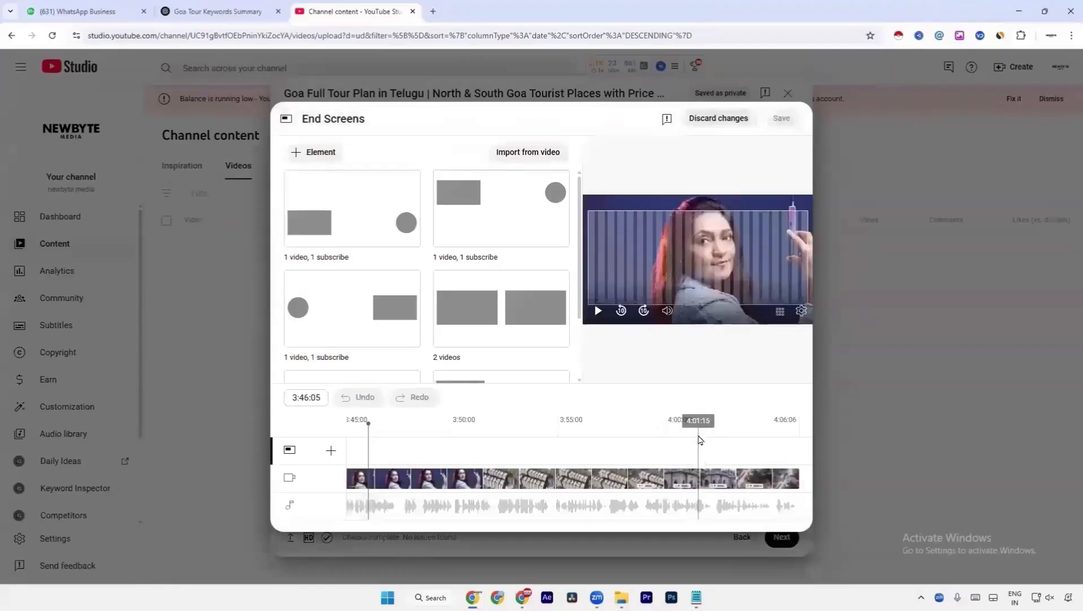
pyautogui.moveTo(699, 439); pyautogui.dragTo(794, 424)
# - Search Google for "pixabay" on a new browser page and open the Pixabay website
pyautogui.click(433, 12)
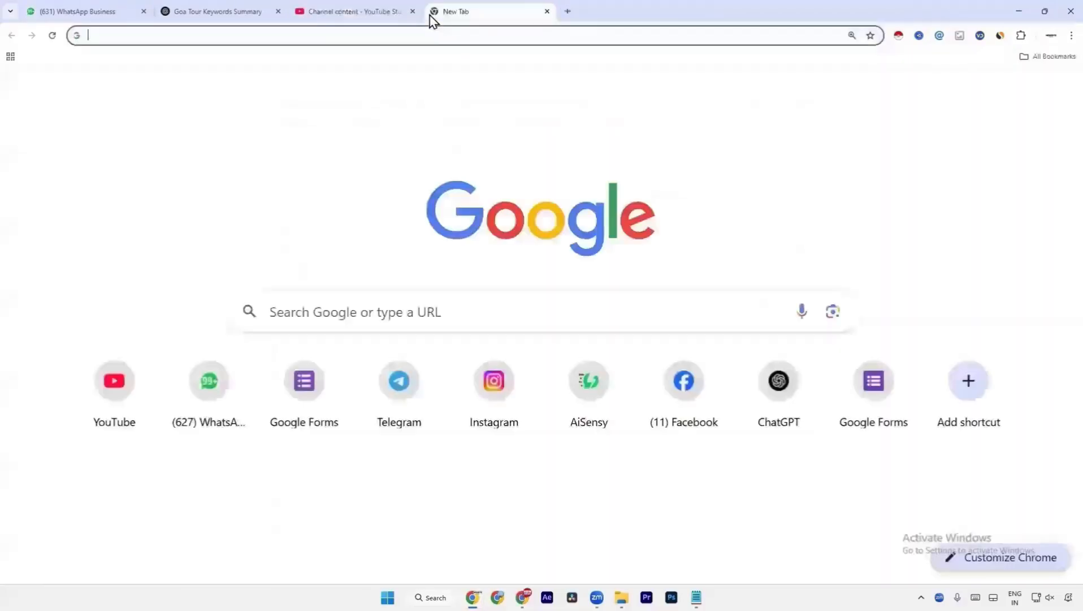
pyautogui.write('pixa')
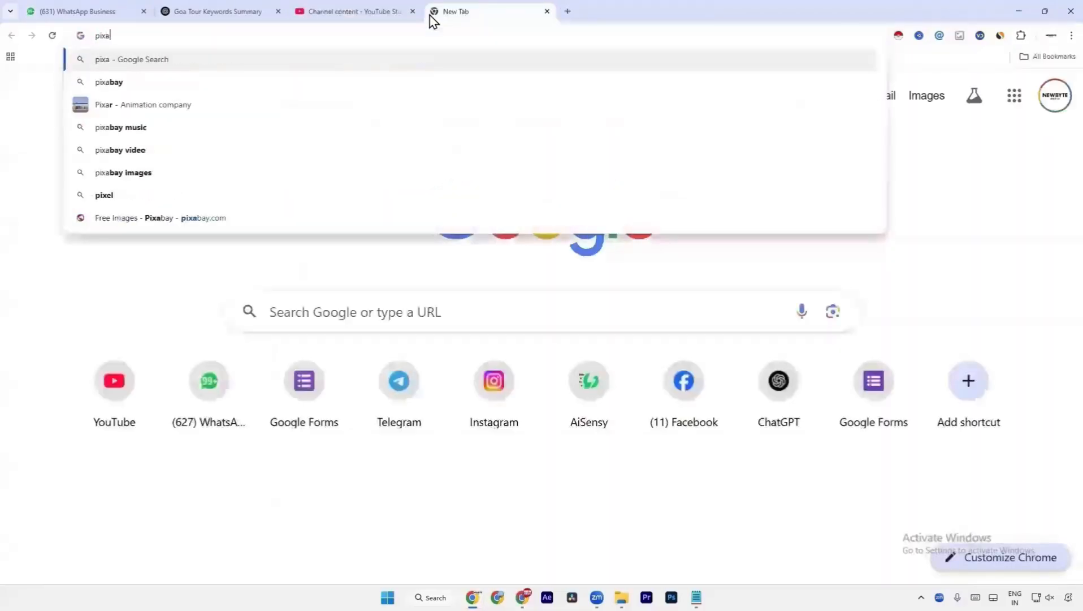
pyautogui.press('Down')
pyautogui.press('Return')
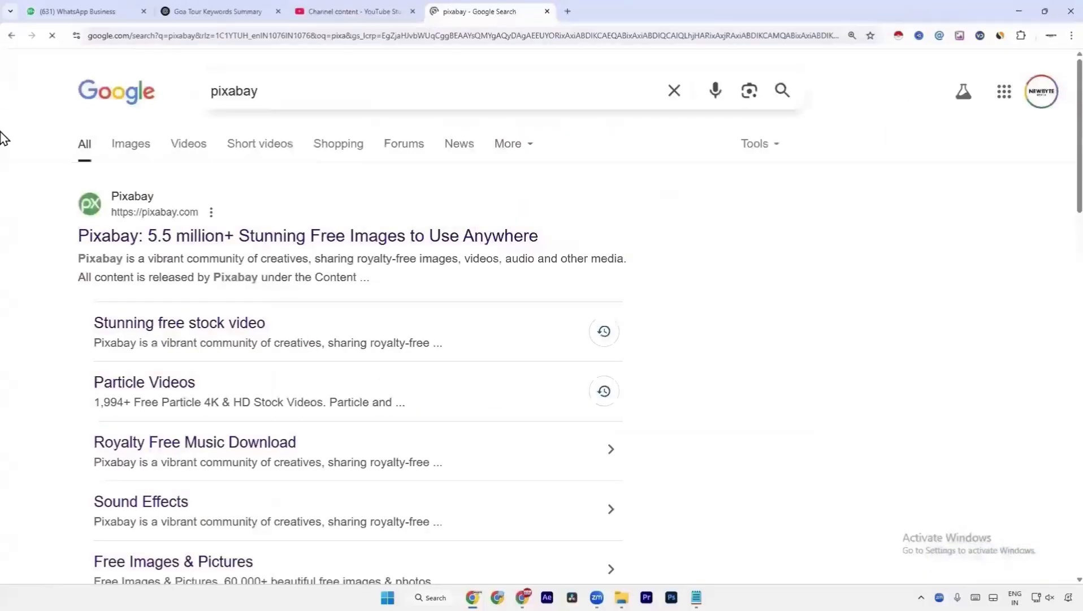
pyautogui.click(175, 236)
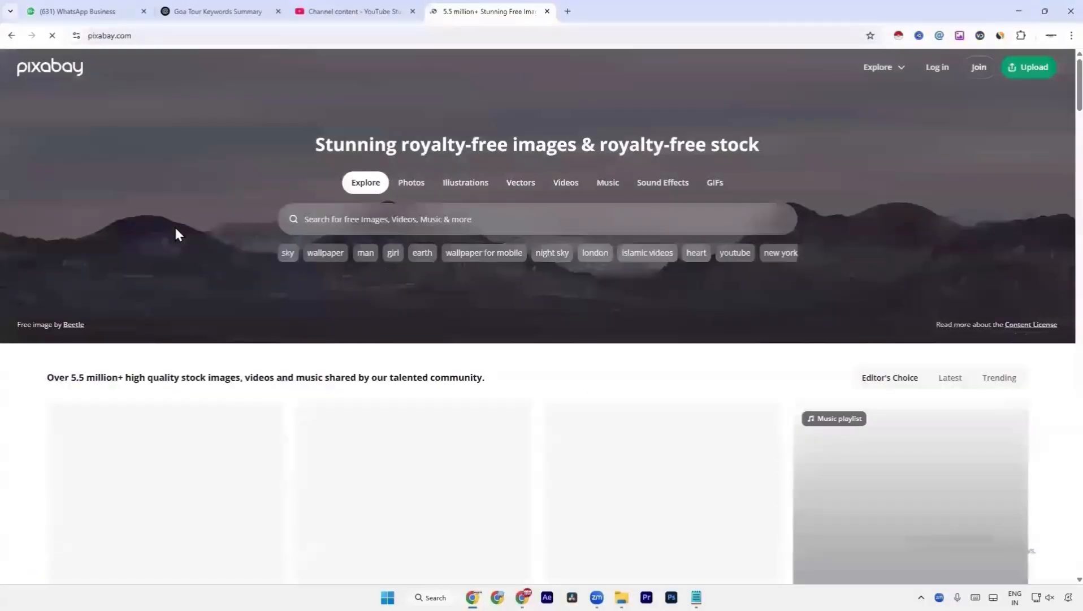
# - Try to search Pixabay for "youtube end screen"
pyautogui.click(362, 217)
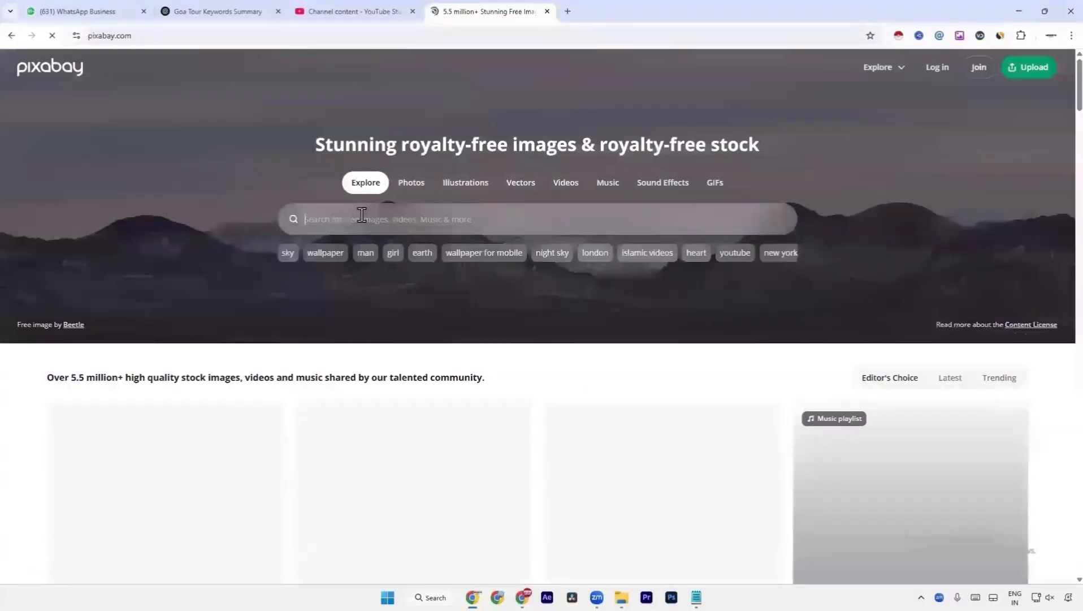
pyautogui.write('youtube en')
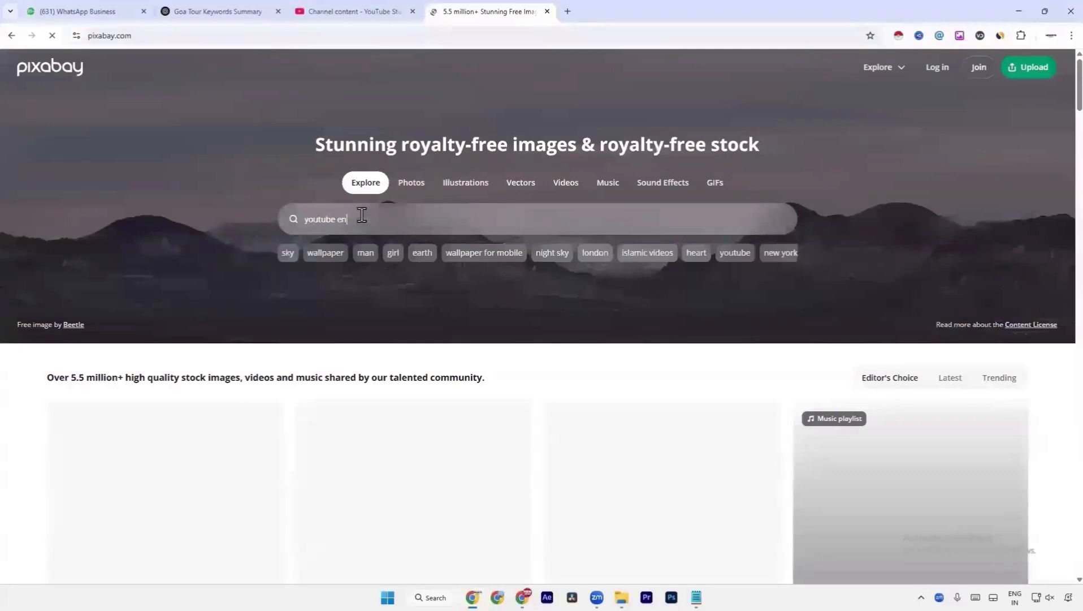
pyautogui.write('d screen')
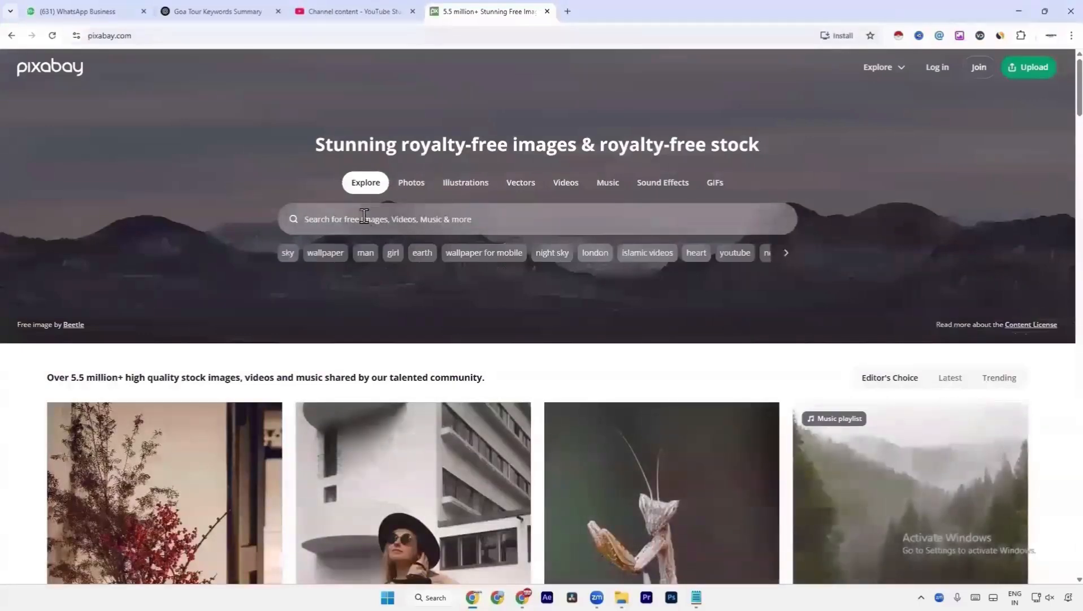
# - Search Pixabay for "end screen" and look over the image results
pyautogui.click(365, 219)
pyautogui.write('e')
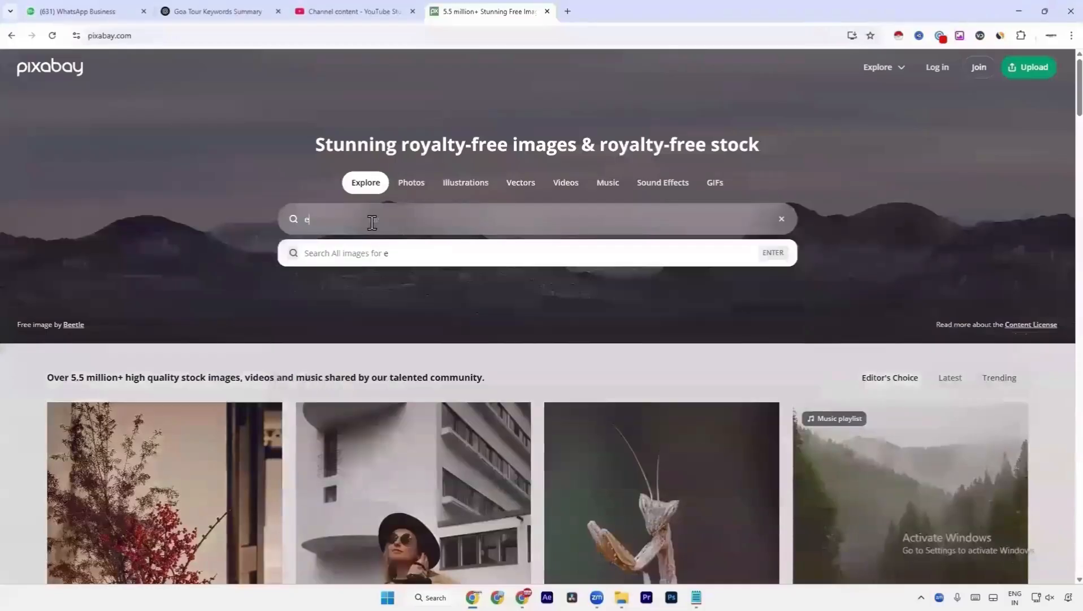
pyautogui.write('nd screen')
pyautogui.press('Return')
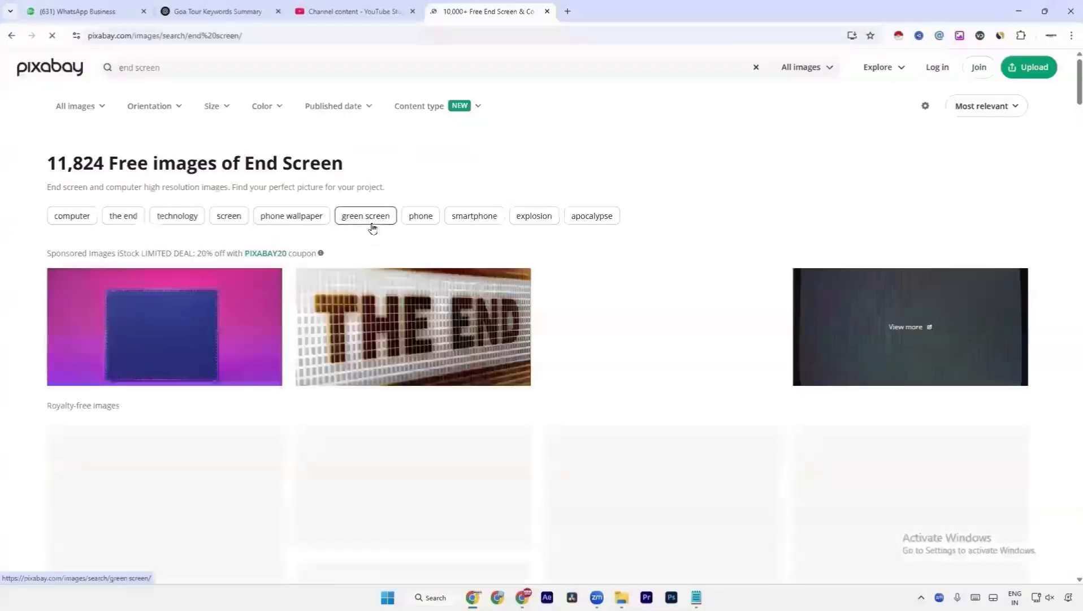
pyautogui.scroll(-2, 378, 229)
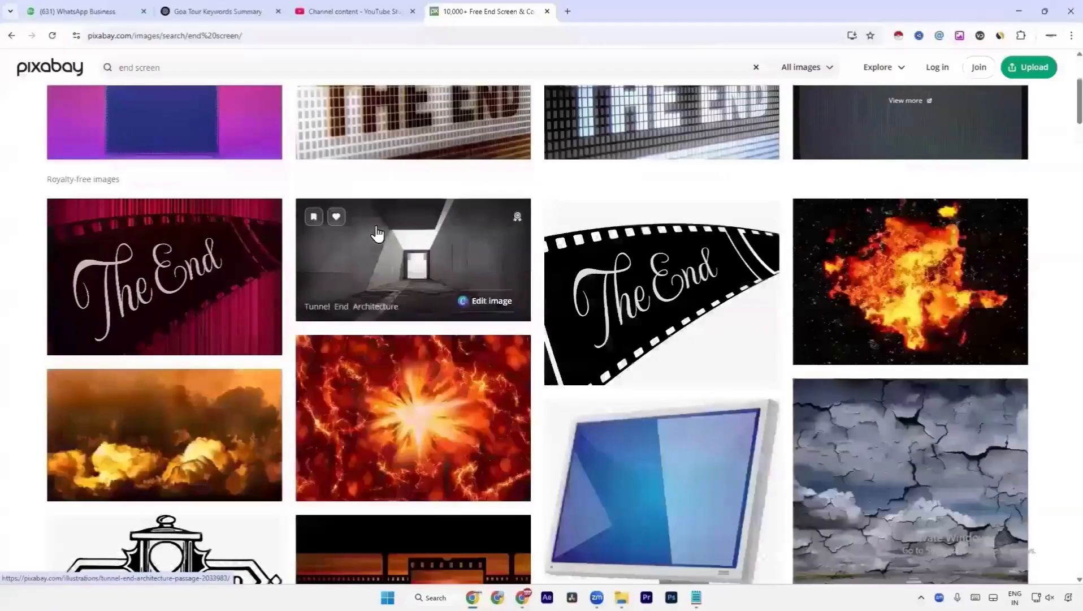
pyautogui.scroll(3, 378, 229)
# - Extend the Pixabay search to "end screen youtube" and browse the results for an end screen template
pyautogui.click(365, 76)
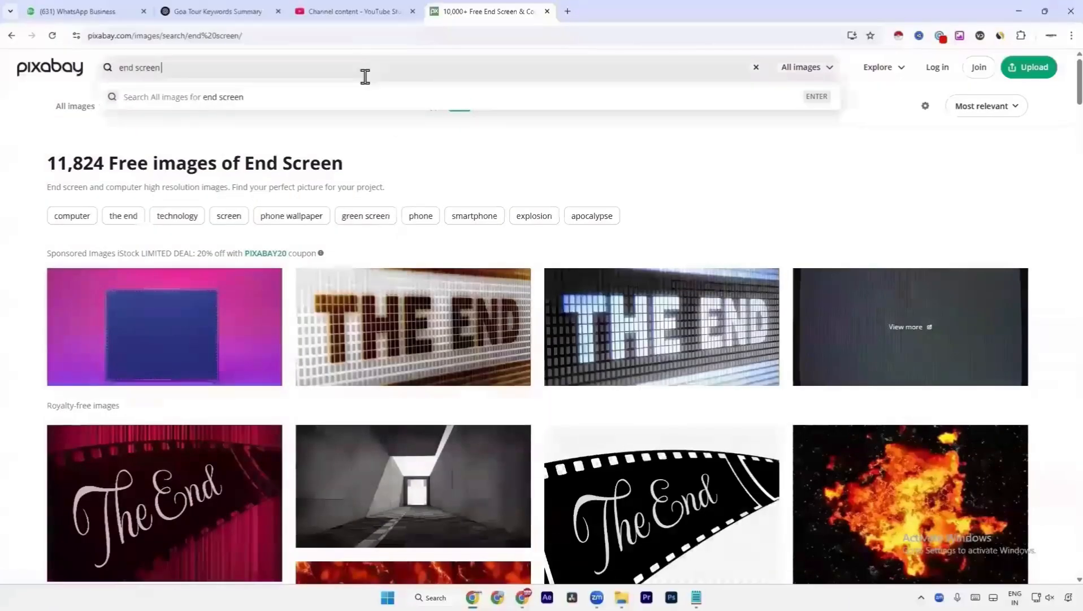
pyautogui.press('Return')
pyautogui.scroll(-3, 557, 416)
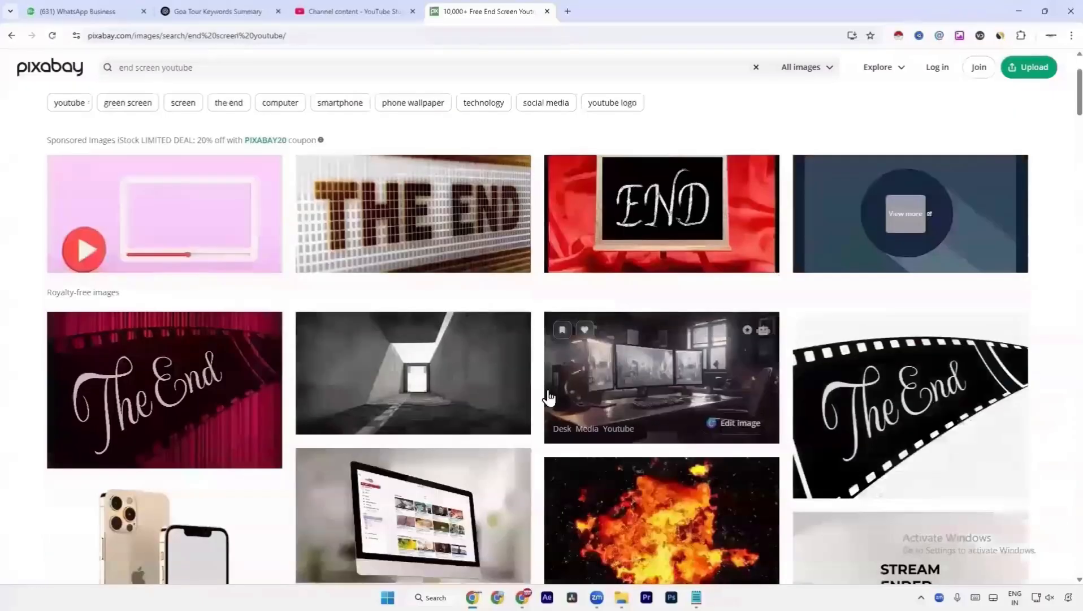
pyautogui.scroll(-8, 547, 396)
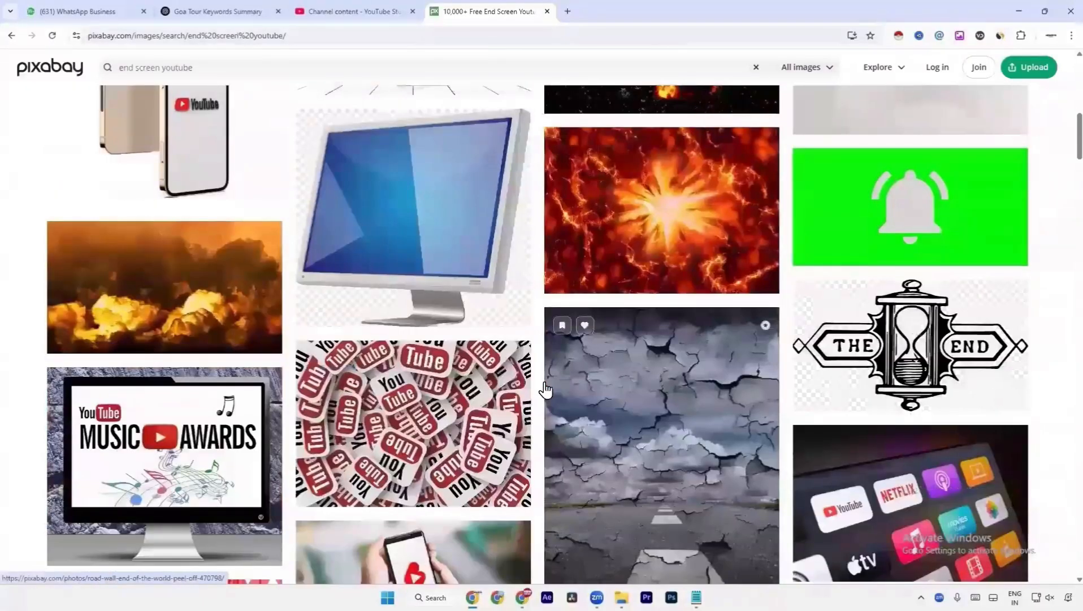
# - Replace the Pixabay search with "youtube end screen" and run it
pyautogui.scroll(-5, 548, 390)
pyautogui.scroll(6, 548, 389)
pyautogui.click(326, 66)
pyautogui.hotkey('ctrl', 'a')
pyautogui.write('Yop')
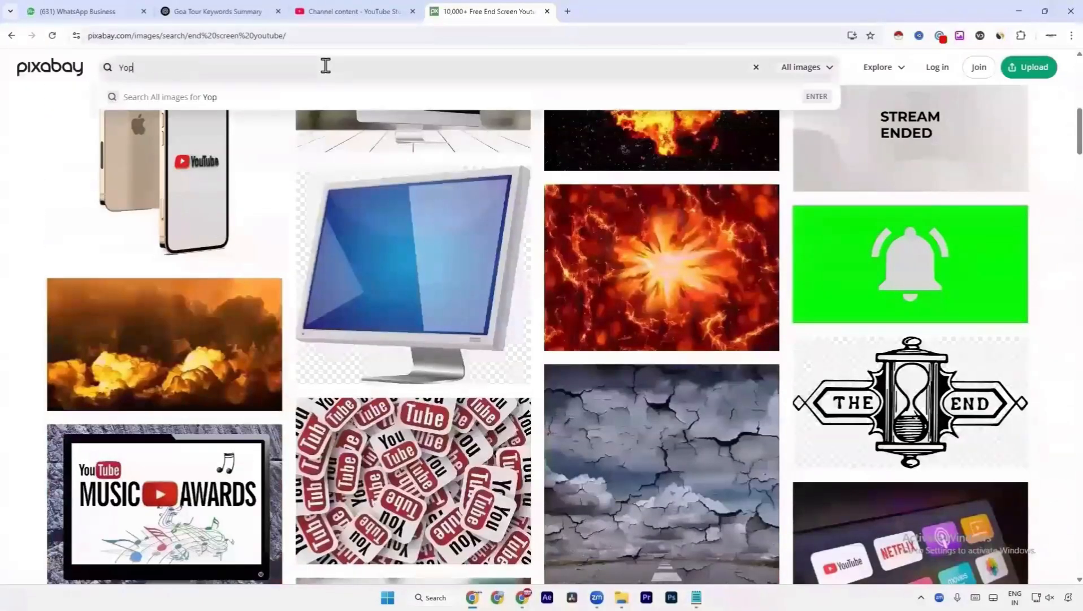
pyautogui.press('BackSpace')
pyautogui.write('u')
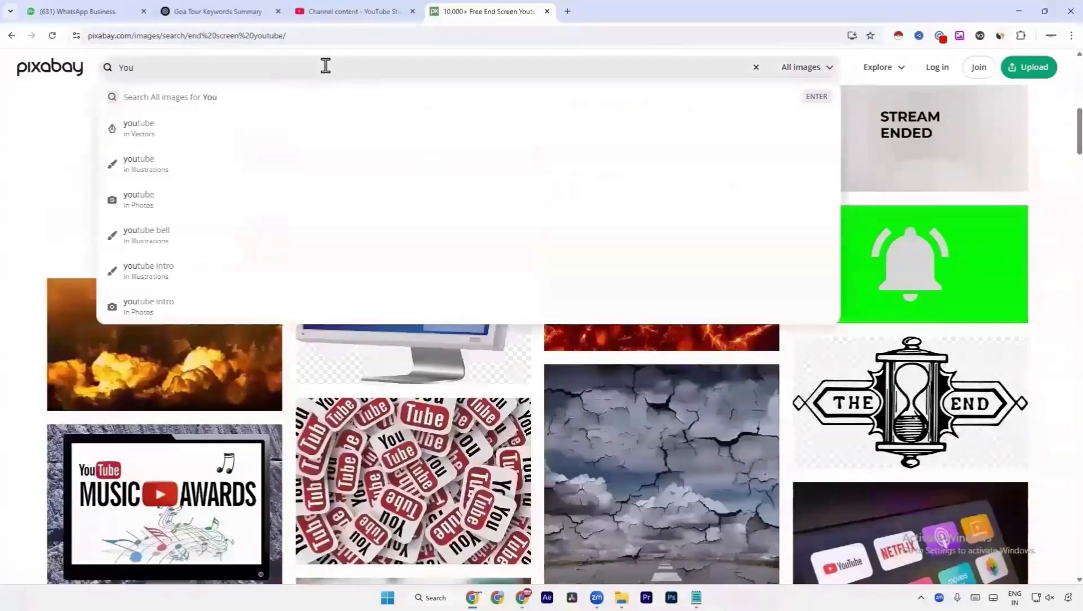
pyautogui.write('tu')
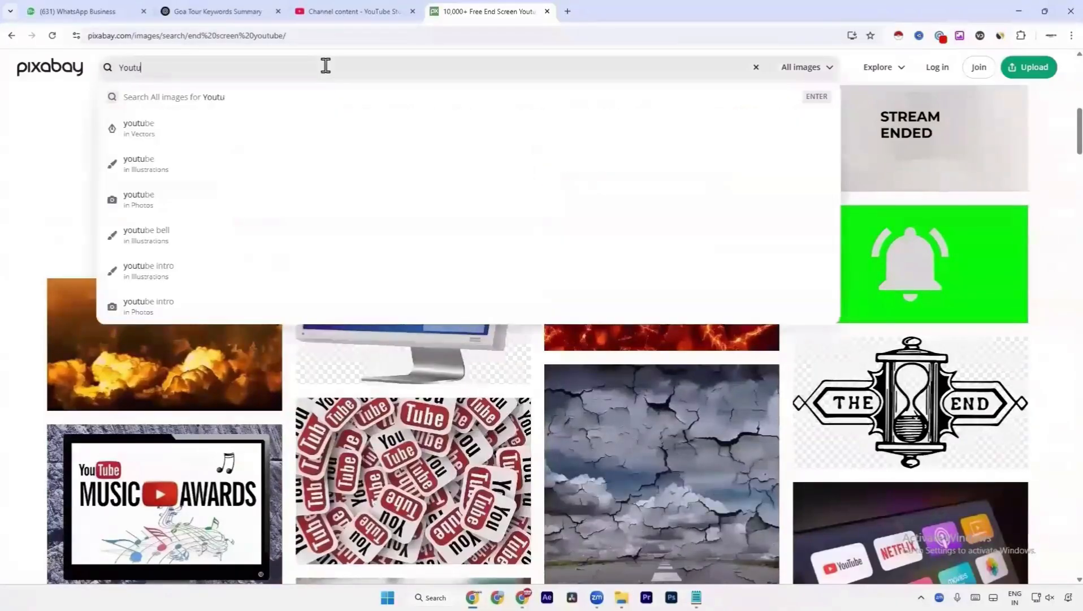
pyautogui.write('be end screen')
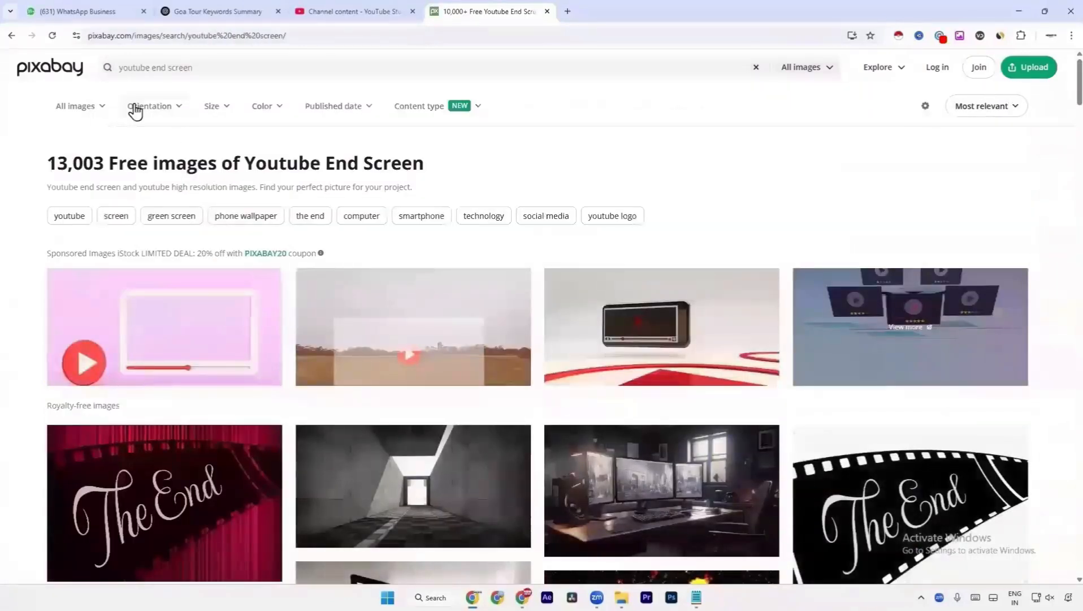
# - Restrict the results to videos, open the dark "Thank you for watching" end screen video and pause it with all placeholders showing
pyautogui.click(82, 108)
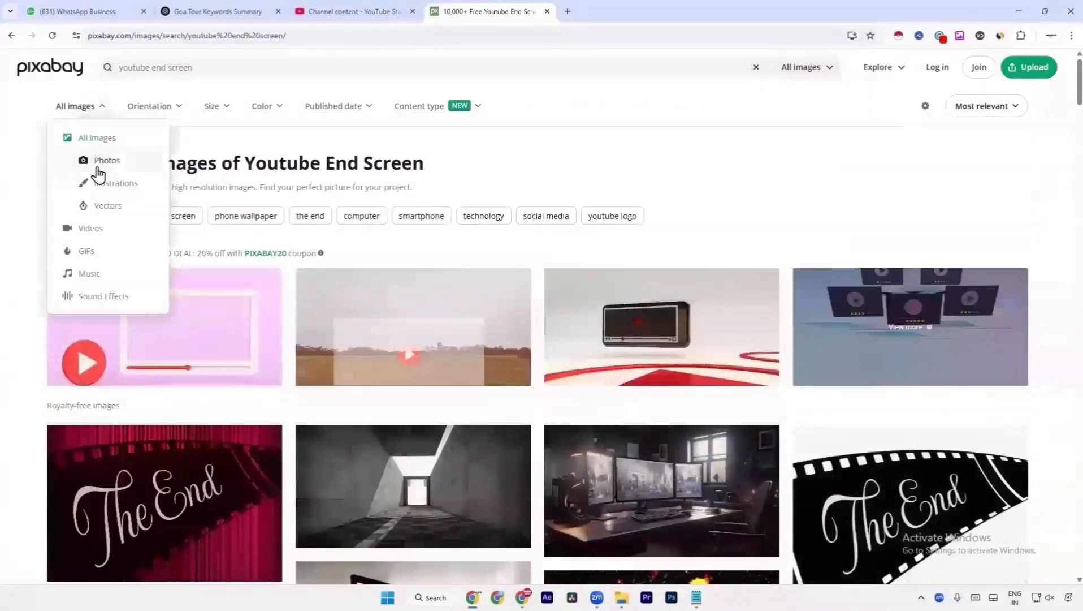
pyautogui.click(105, 233)
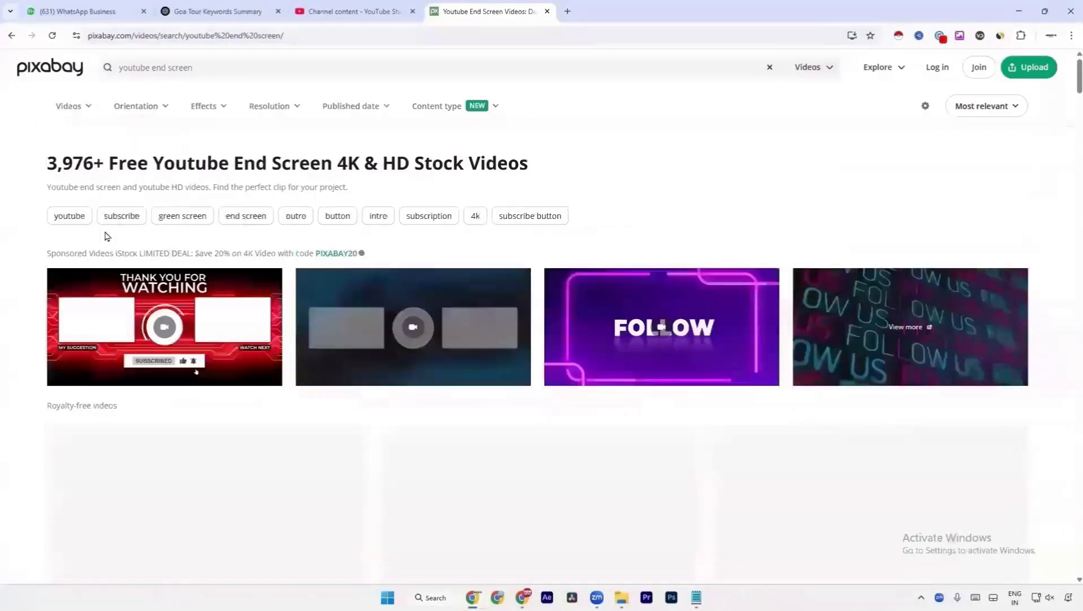
pyautogui.scroll(-8, 738, 262)
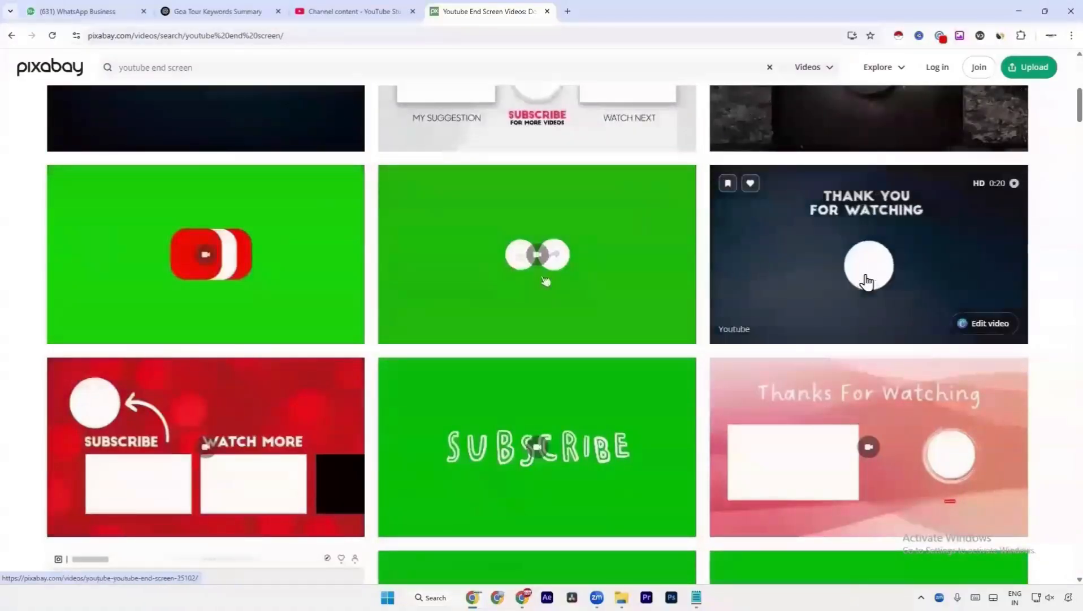
pyautogui.click(866, 280)
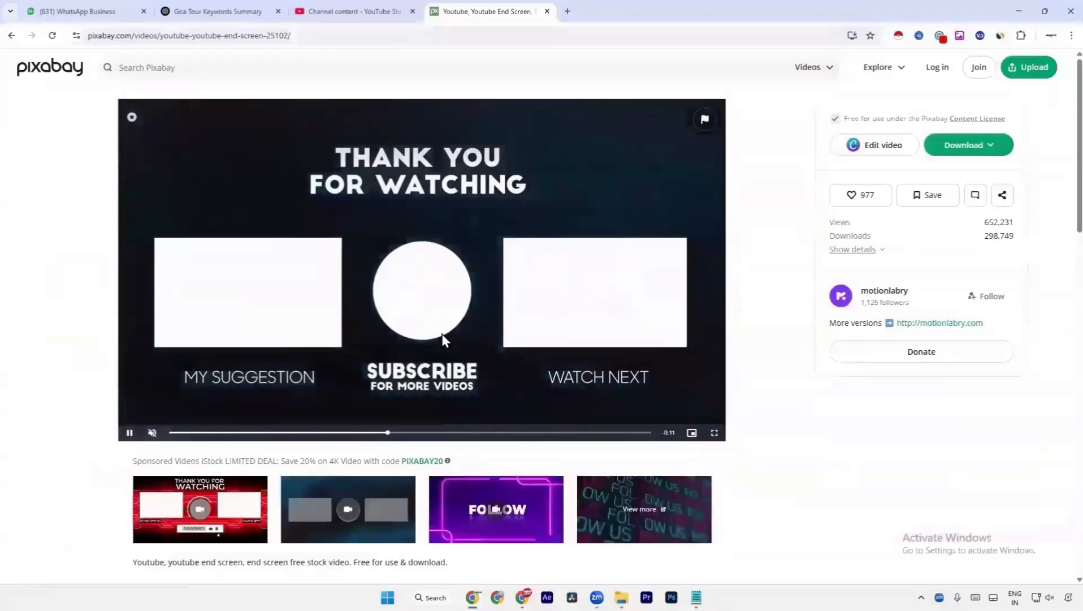
pyautogui.press('space')
pyautogui.scroll(8, 487, 285)
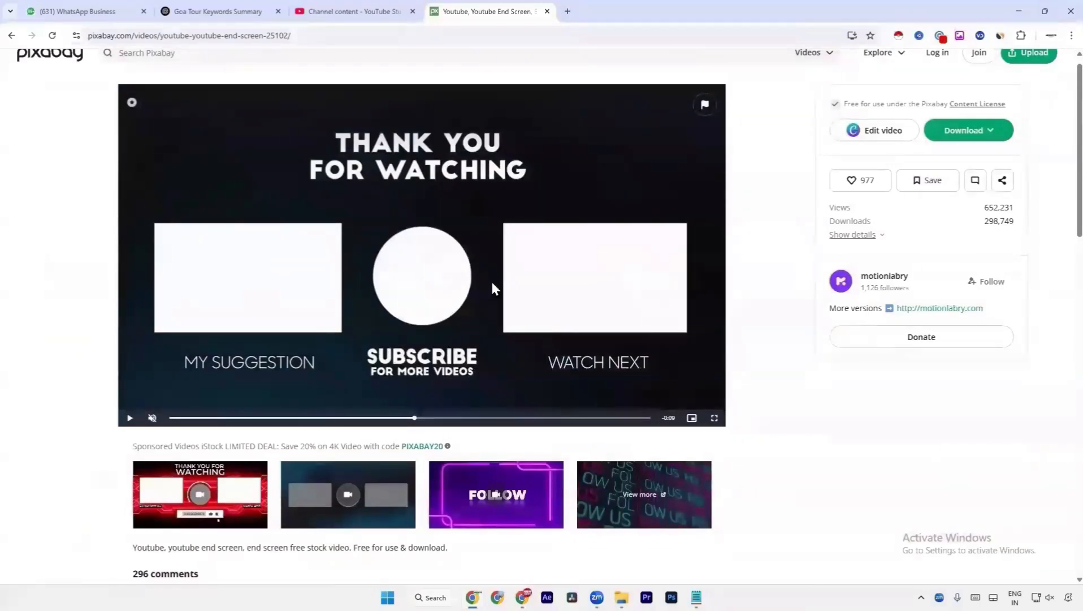
# - Switch to YouTube Studio and compare its end screen layouts with the placeholder arrangement in the Pixabay video
pyautogui.click(367, 3)
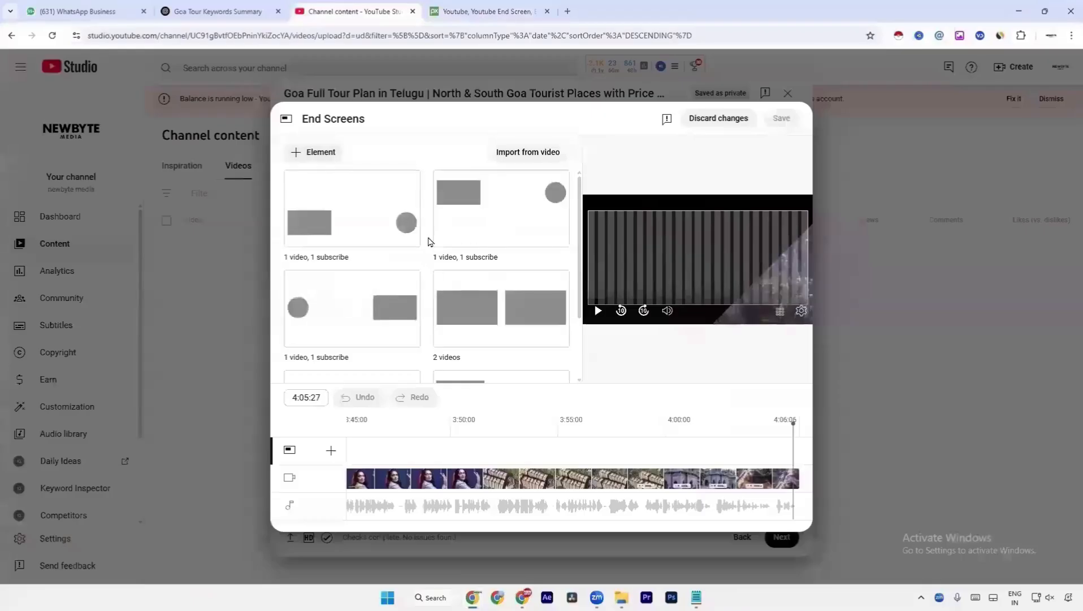
pyautogui.scroll(-2, 396, 238)
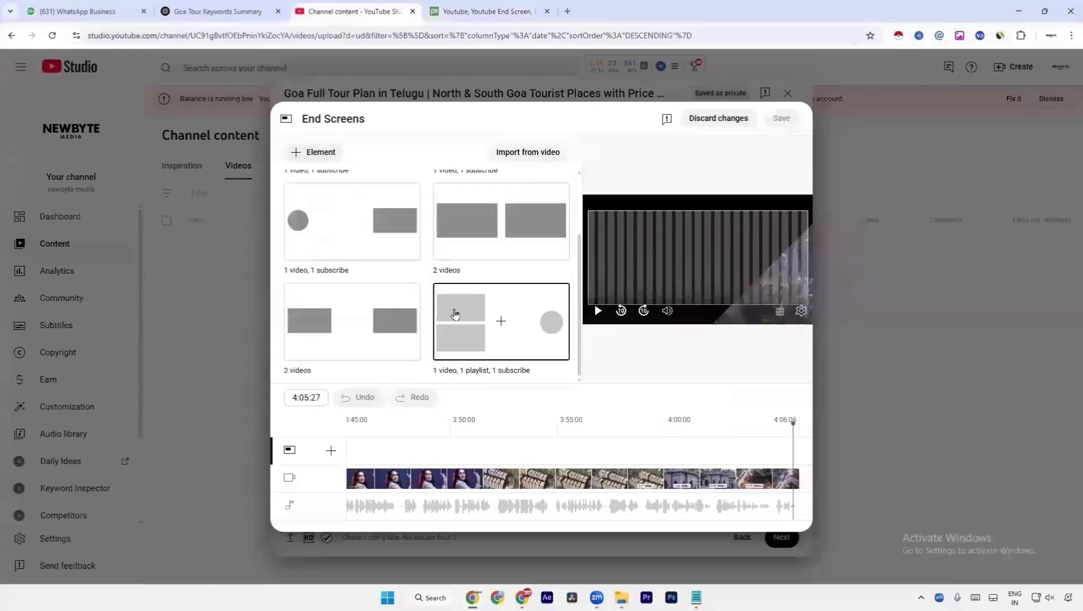
pyautogui.scroll(1, 461, 342)
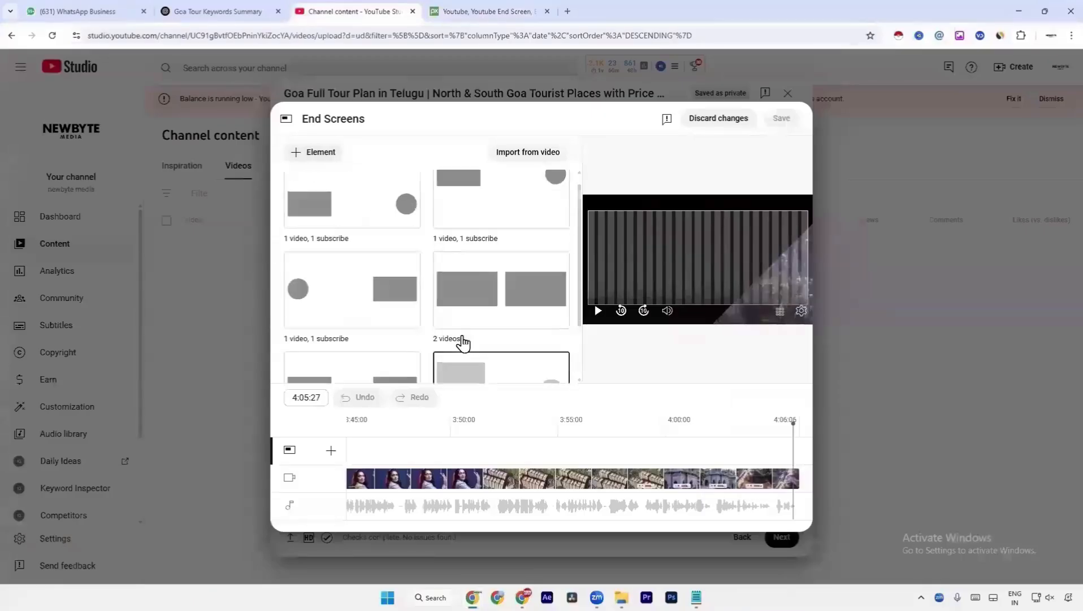
pyautogui.scroll(-2, 447, 334)
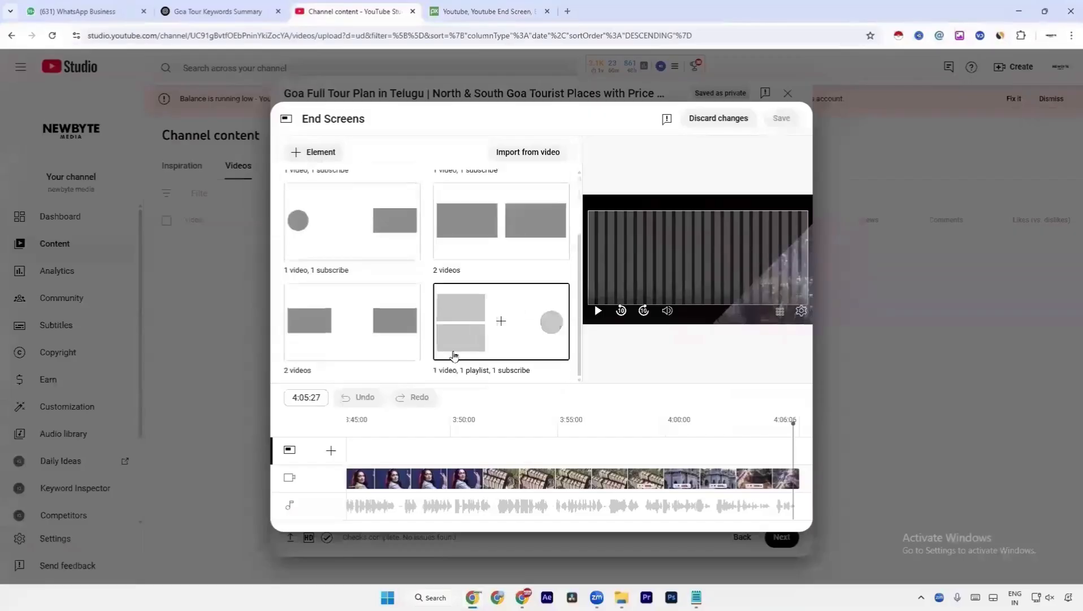
pyautogui.click(475, 11)
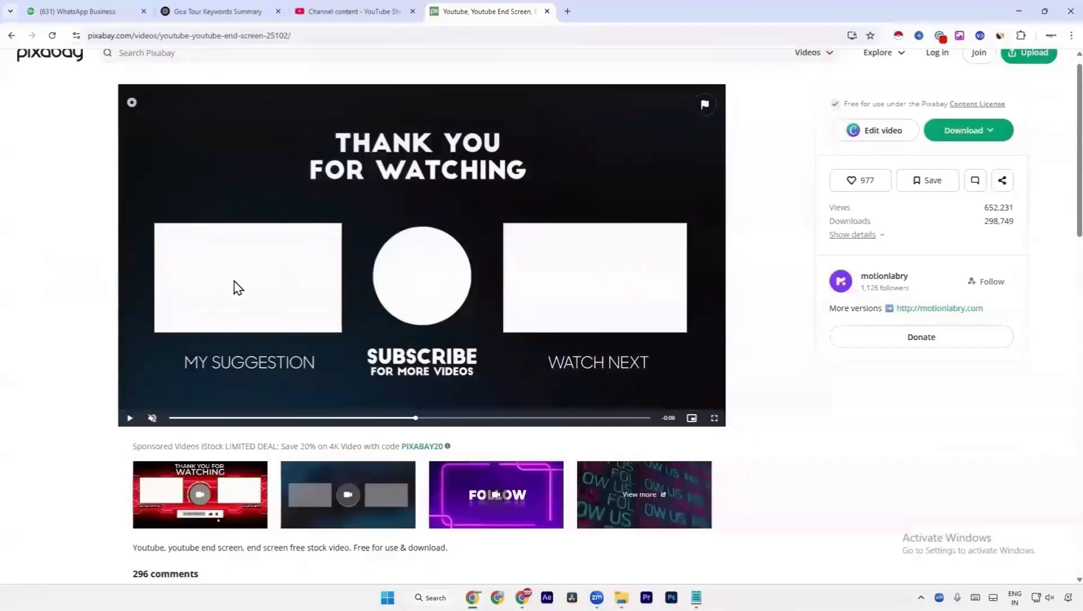
pyautogui.click(360, 9)
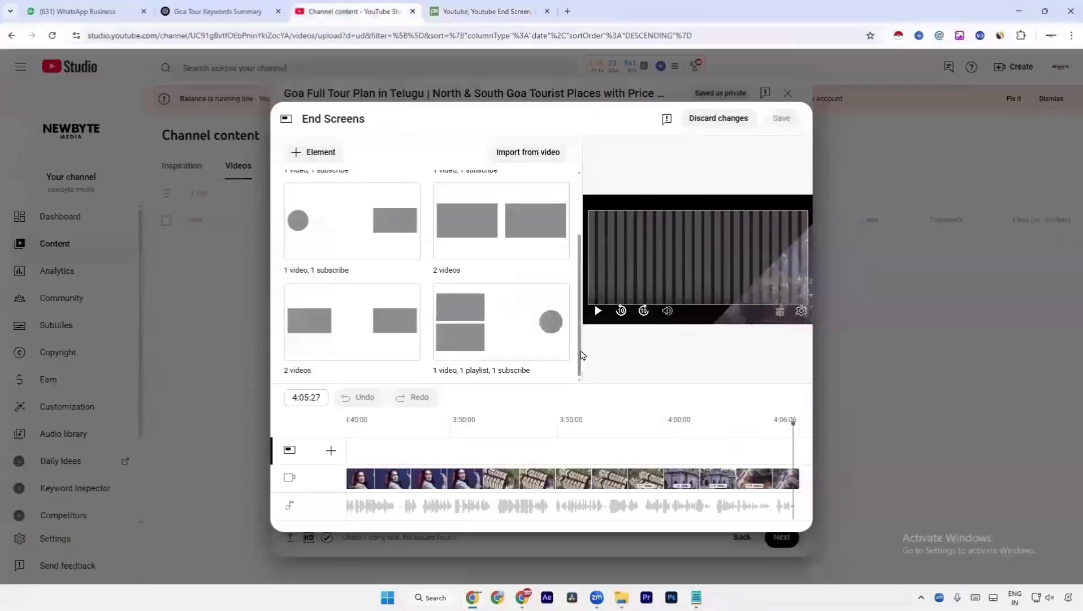
pyautogui.scroll(2, 540, 340)
pyautogui.scroll(-2, 539, 338)
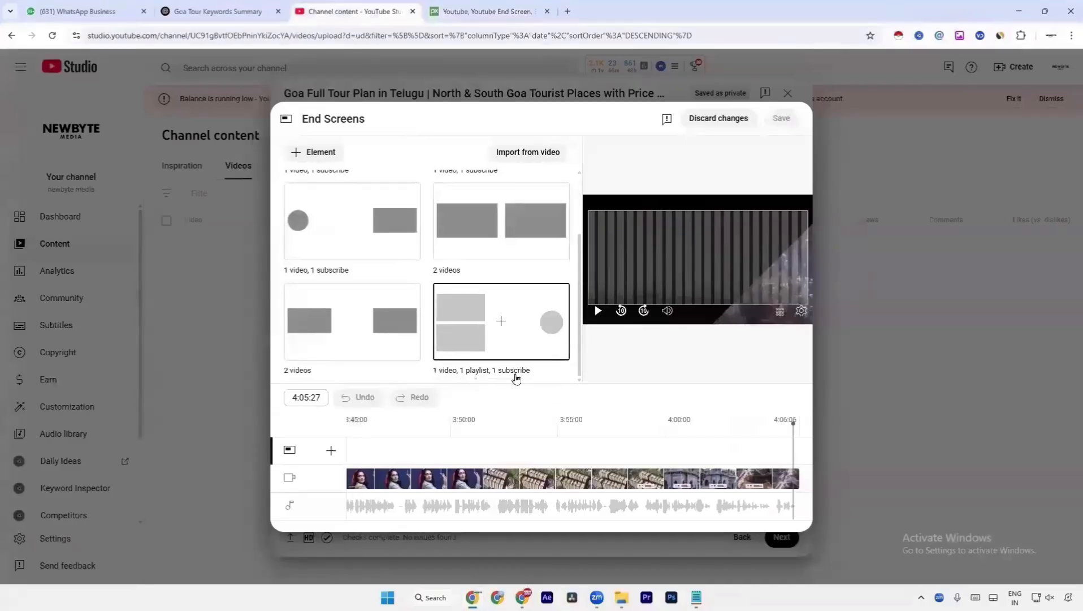
# - Apply the "1 video, 1 playlist, 1 subscribe" layout and line up the video, subscribe and playlist elements in one row, from left to right
pyautogui.click(520, 344)
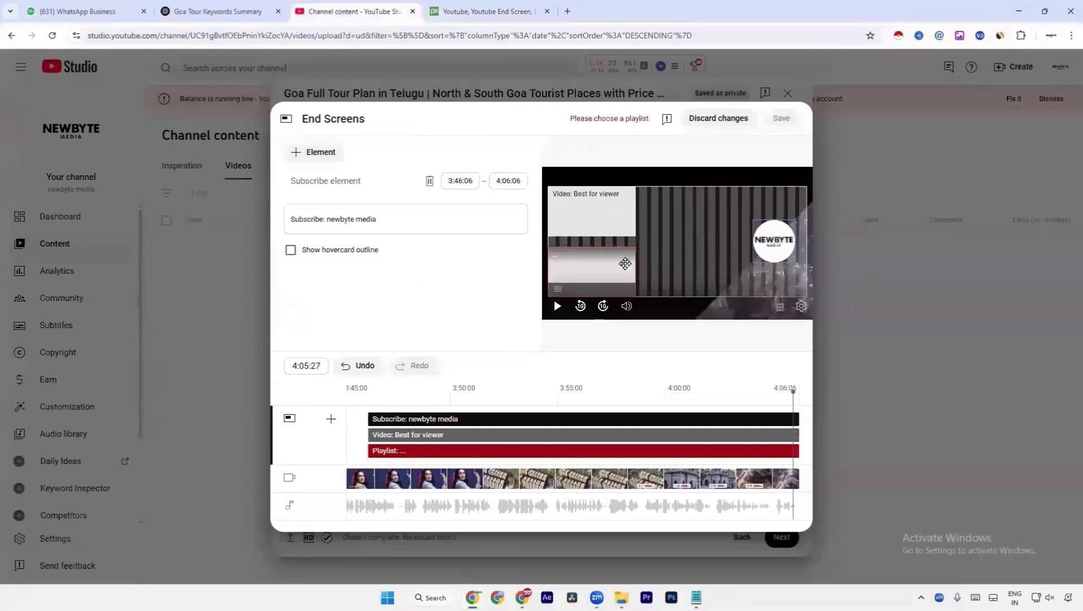
pyautogui.moveTo(594, 264); pyautogui.dragTo(758, 221)
pyautogui.moveTo(773, 259); pyautogui.dragTo(674, 255)
pyautogui.moveTo(764, 233); pyautogui.dragTo(764, 244)
pyautogui.moveTo(580, 205); pyautogui.dragTo(588, 239)
pyautogui.click(747, 247)
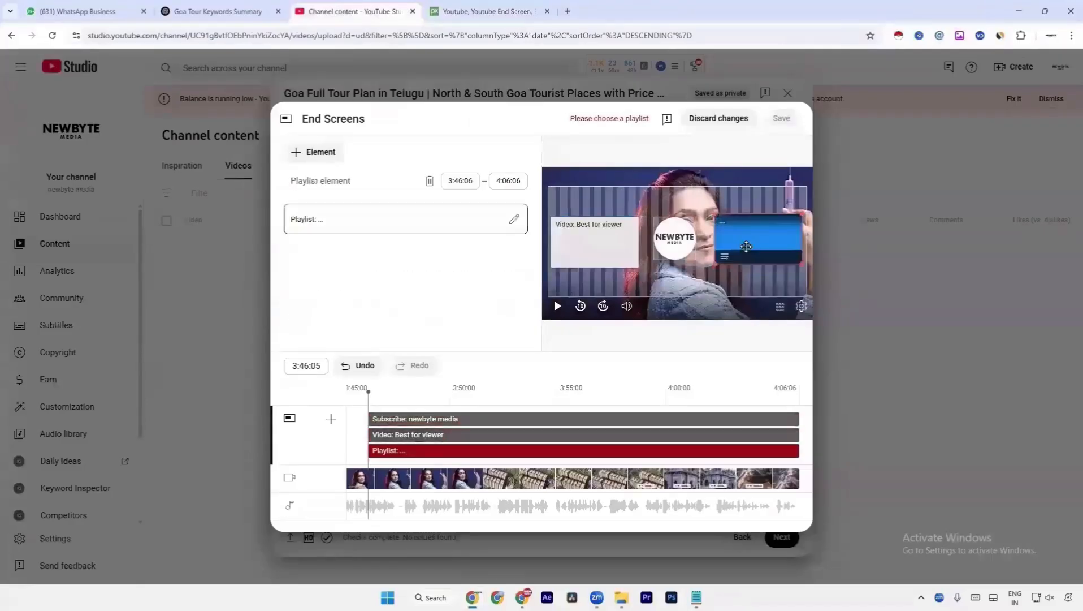
# - Set the left video element to a specific video, the channel's "naa anveshana sajjanar" upload
pyautogui.click(616, 256)
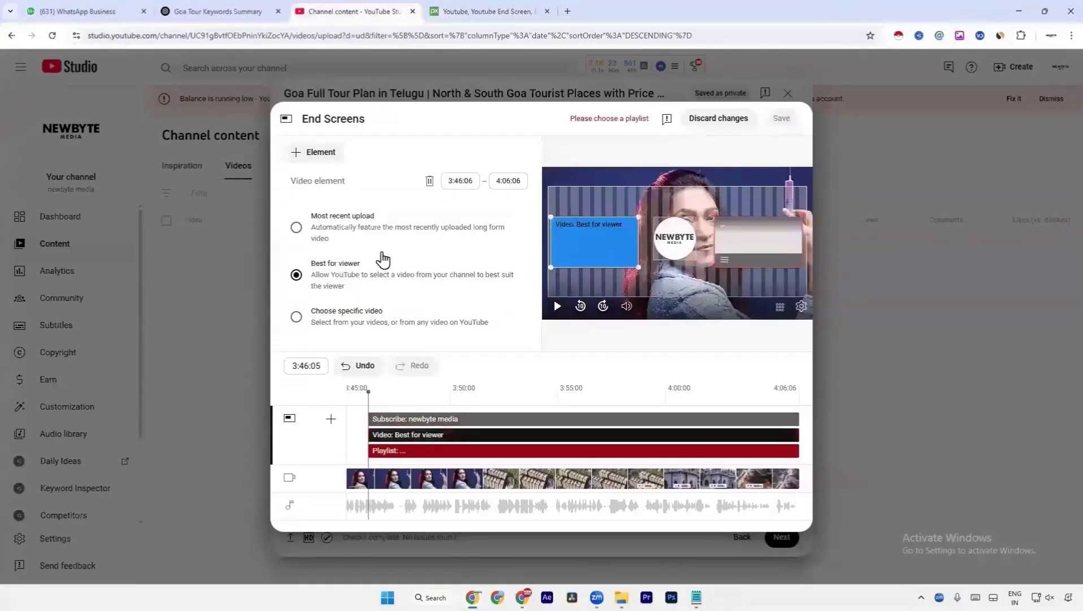
pyautogui.click(357, 326)
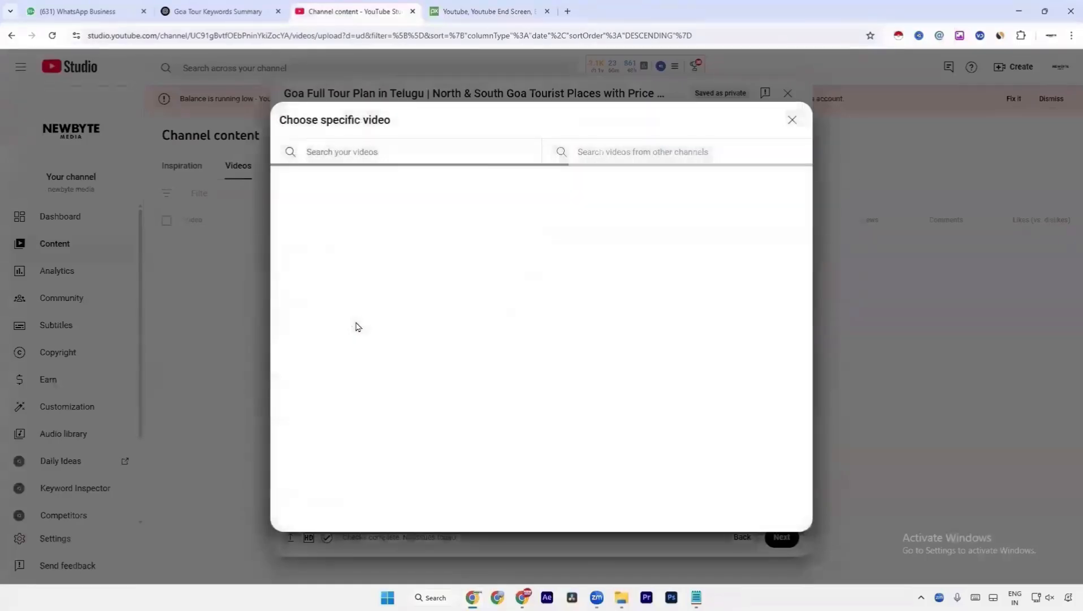
pyautogui.scroll(-2, 481, 367)
pyautogui.scroll(-5, 481, 367)
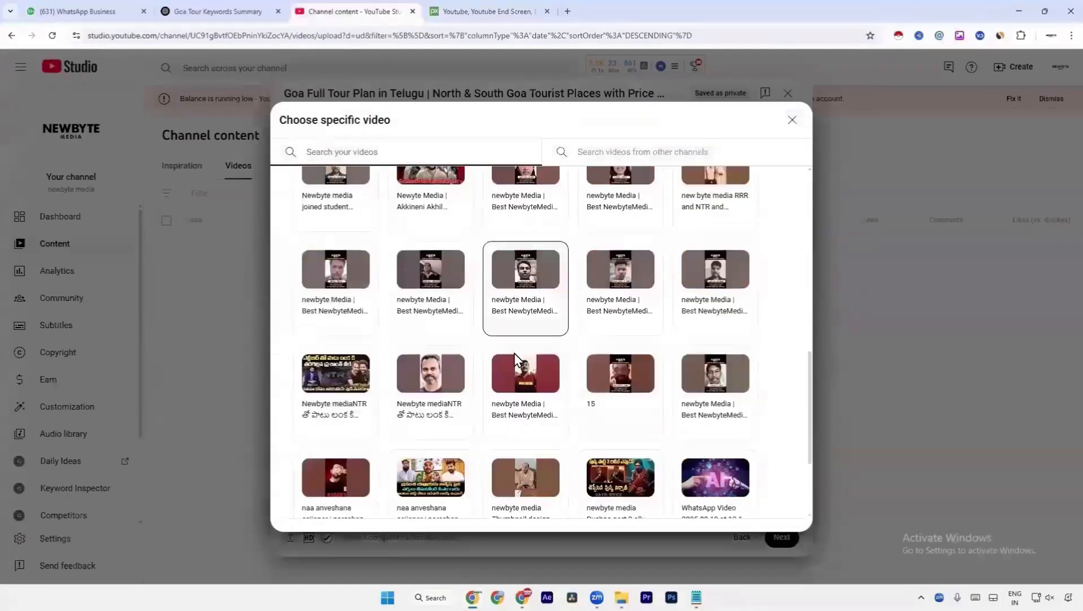
pyautogui.click(450, 353)
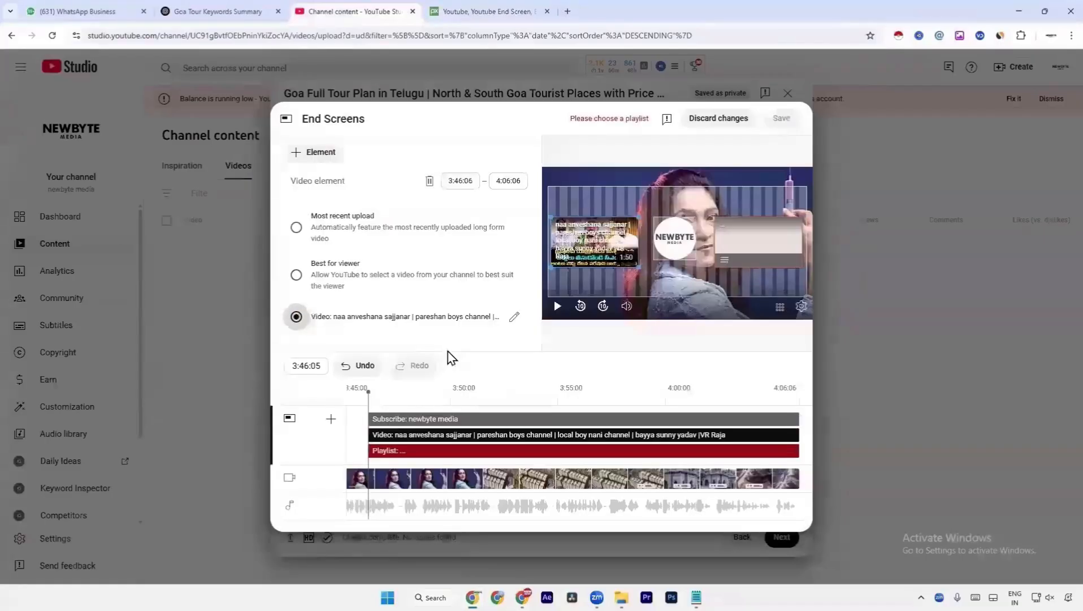
# - Check the playlist picker for the playlist element, close it without choosing, and delete that element
pyautogui.click(755, 241)
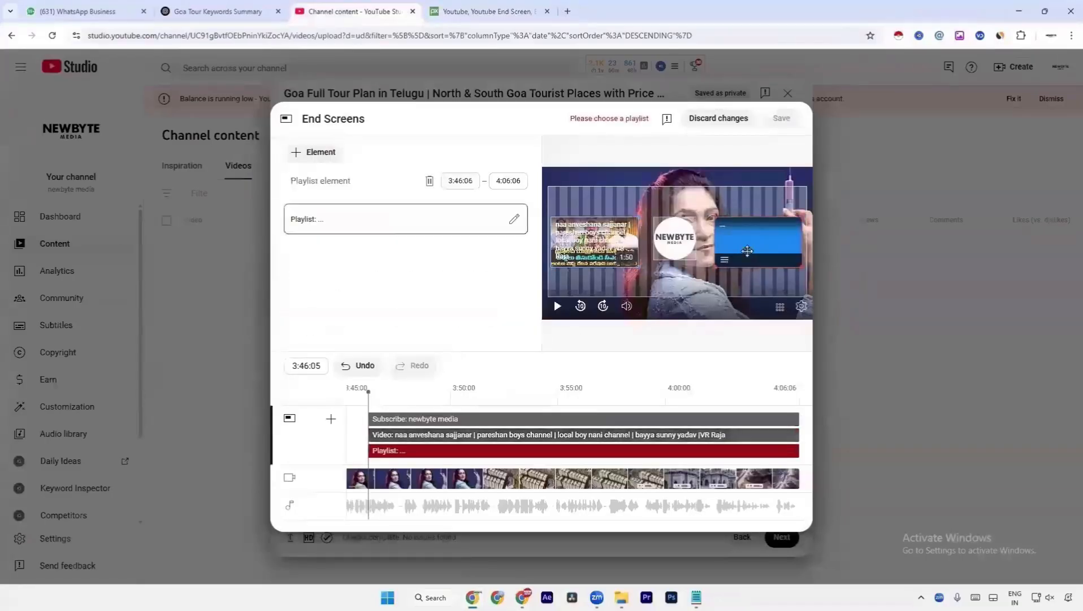
pyautogui.click(335, 224)
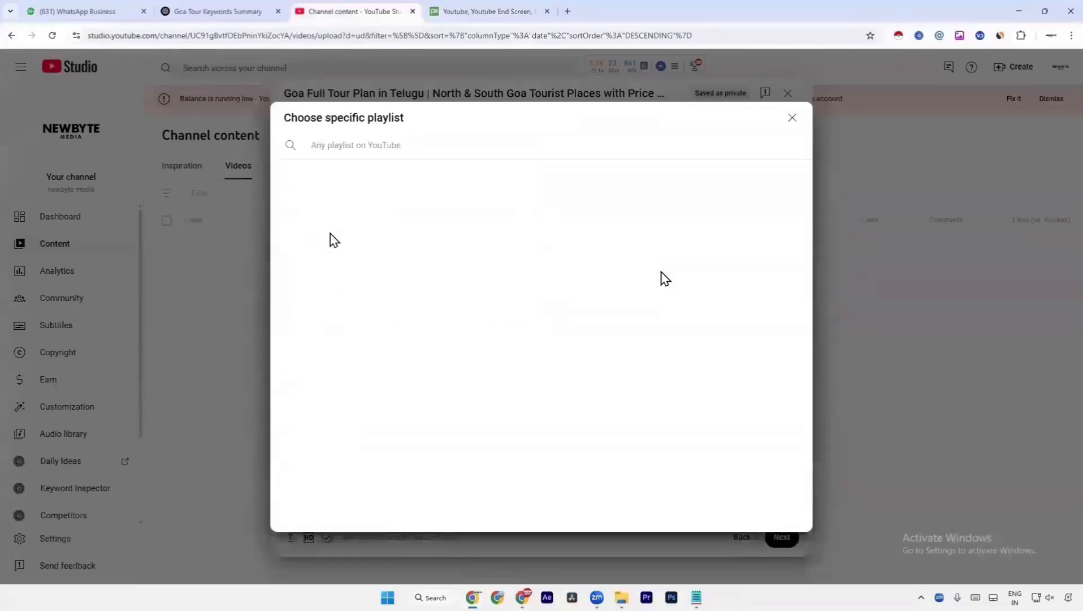
pyautogui.click(790, 116)
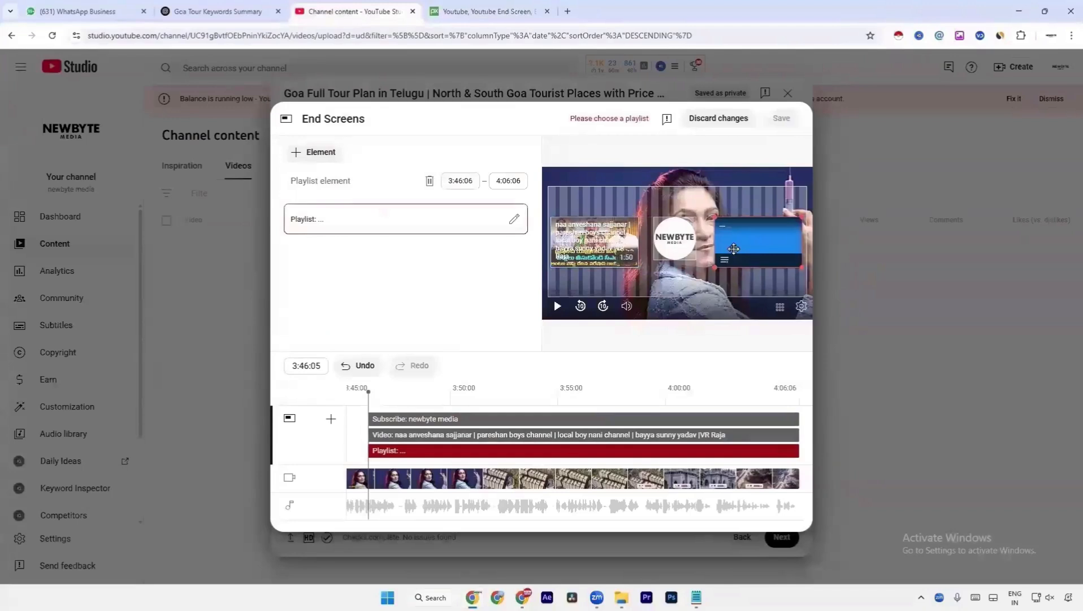
pyautogui.click(430, 182)
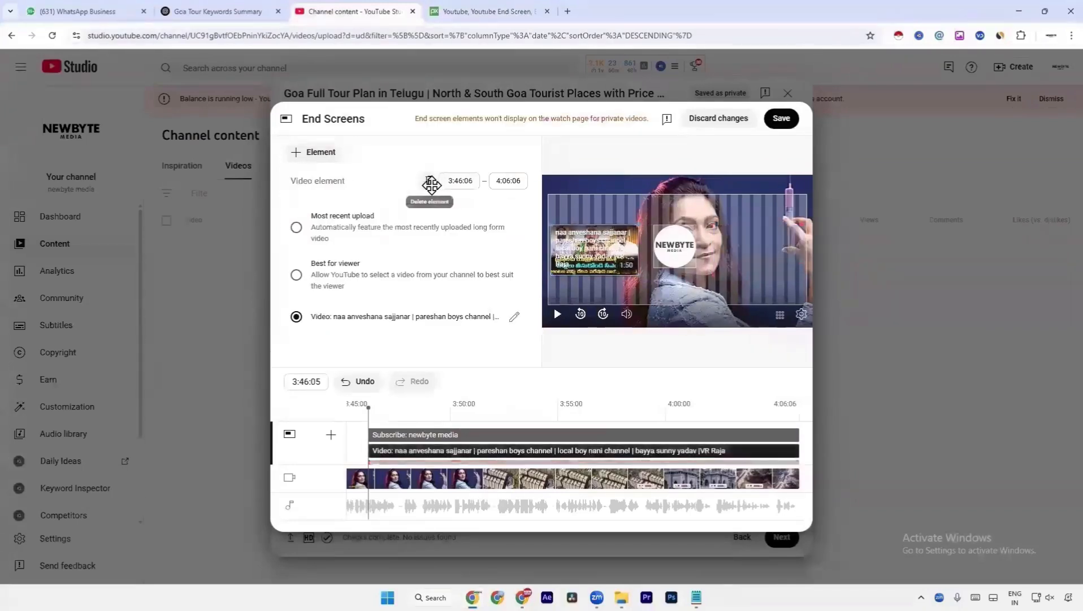
# - Add a second video element to the end screen and align it to the right of the subscribe element
pyautogui.click(333, 435)
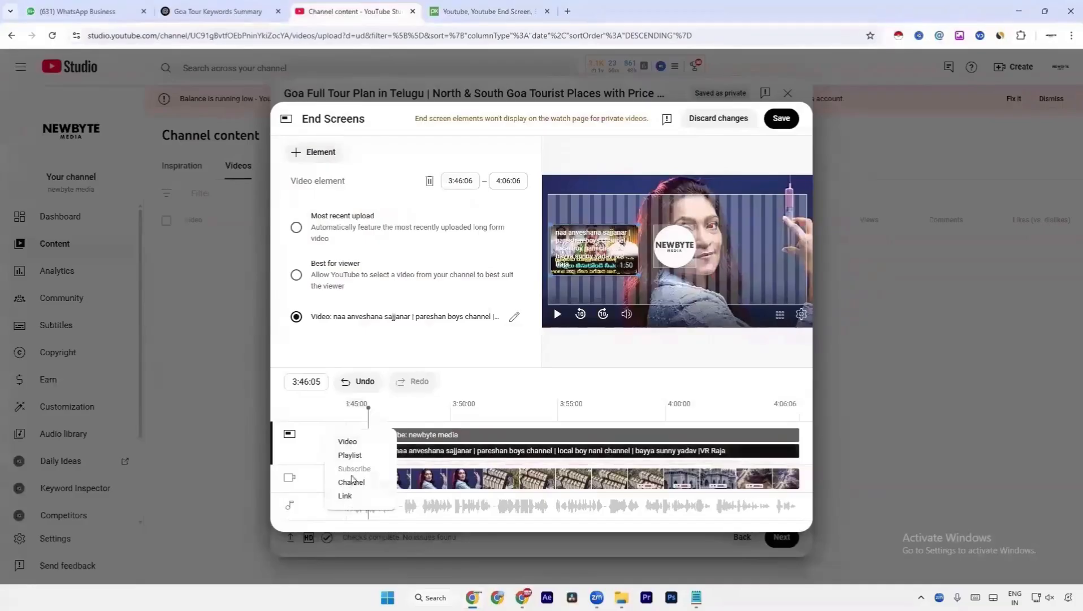
pyautogui.click(349, 441)
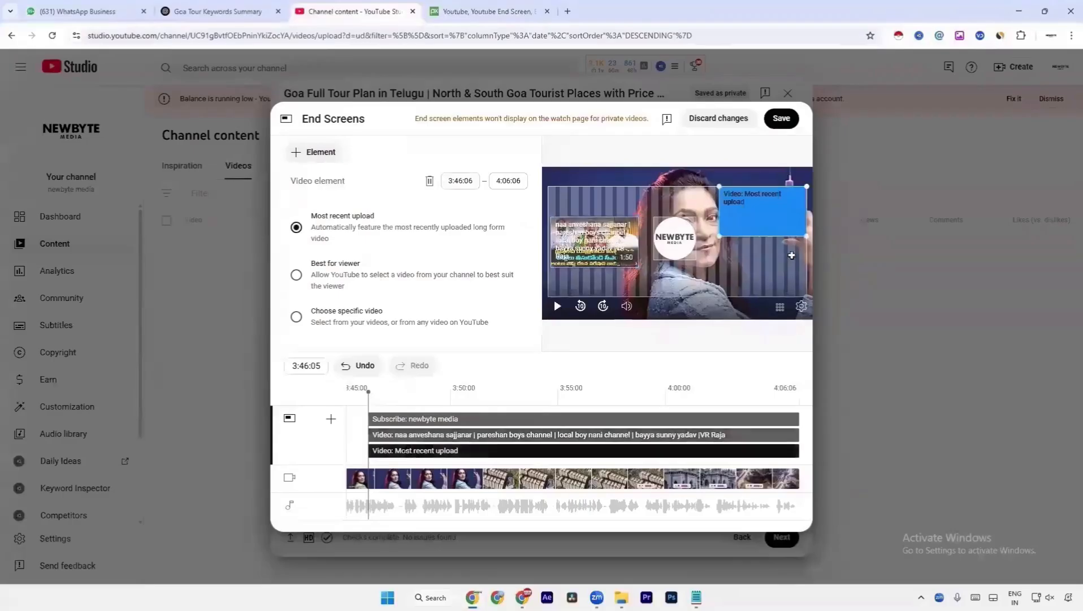
pyautogui.moveTo(775, 227); pyautogui.dragTo(776, 256)
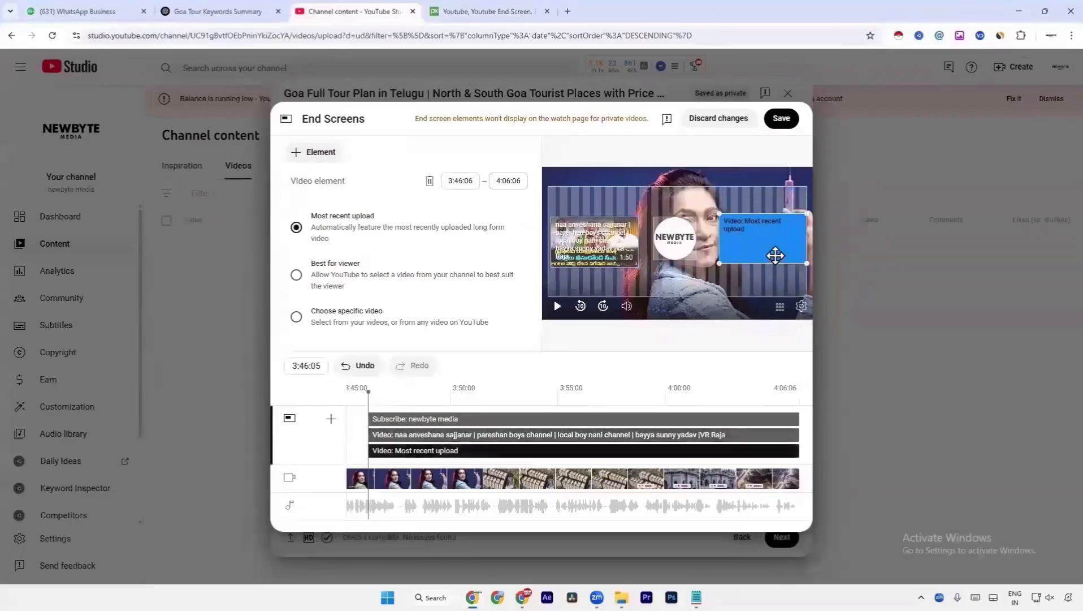
# - Try Best for viewer and Most recent upload on the new video element, then set it to the specific "newbyte media Ram charan" video
pyautogui.click(317, 283)
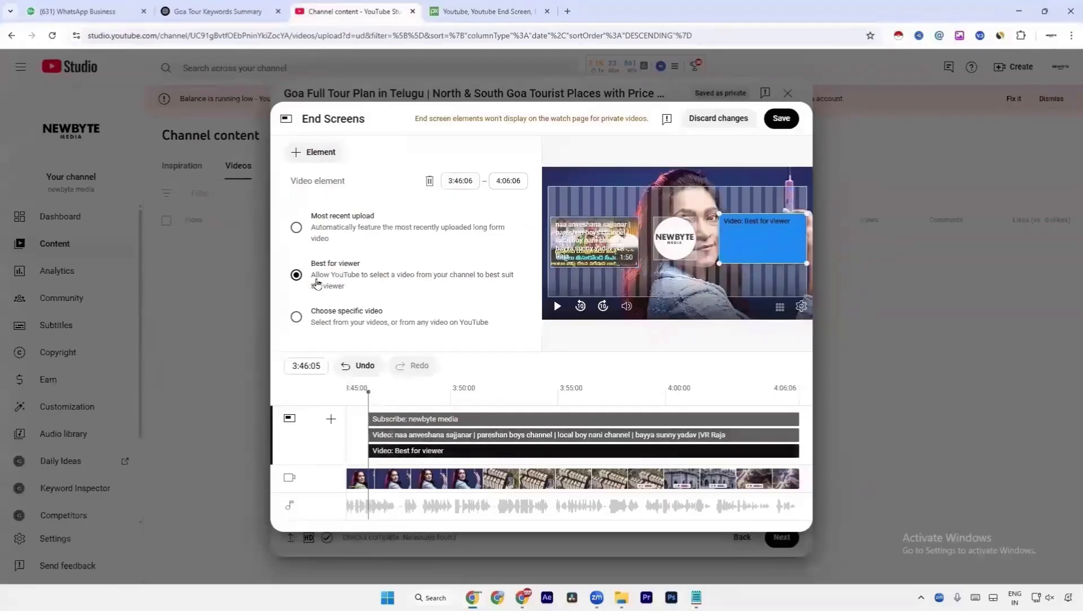
pyautogui.click(333, 237)
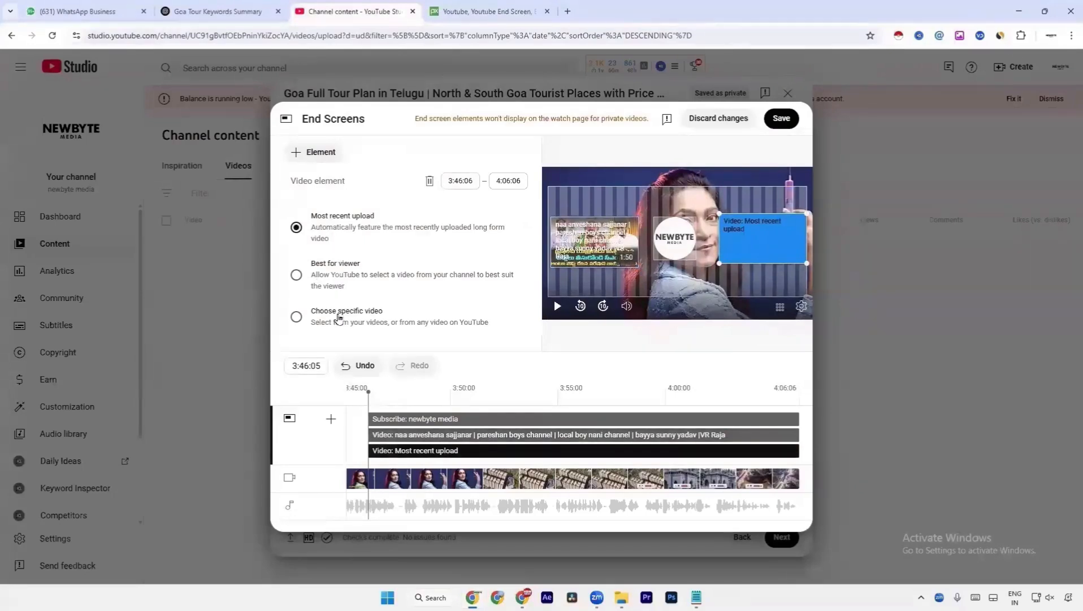
pyautogui.click(472, 322)
pyautogui.scroll(-6, 500, 326)
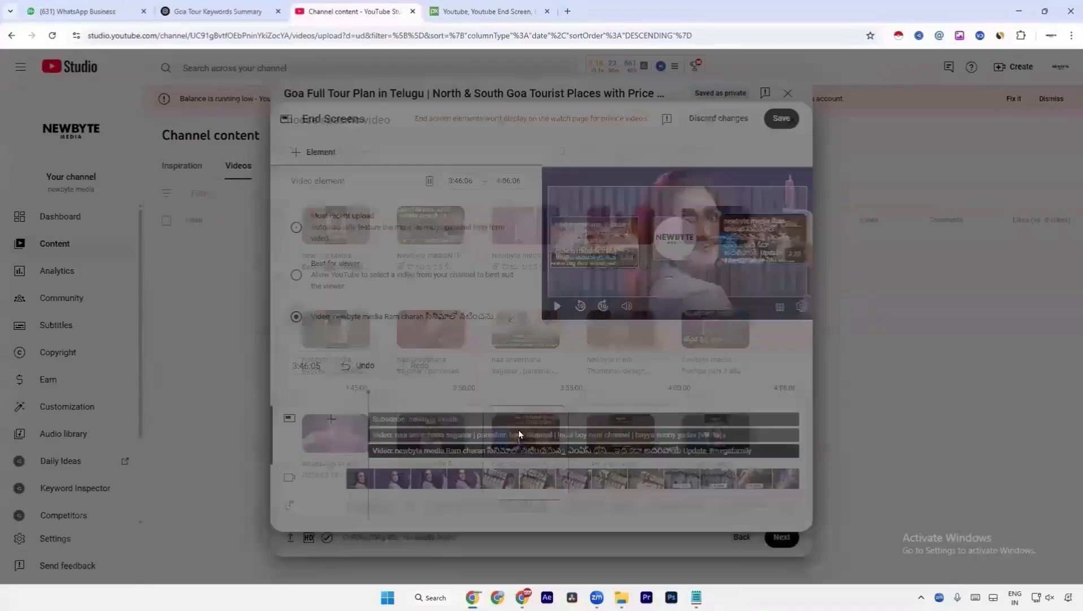
pyautogui.click(519, 431)
# - Preview the subscribe element and end screen at 3:57:20, then return to the Pixabay end screen video for comparison
pyautogui.click(669, 247)
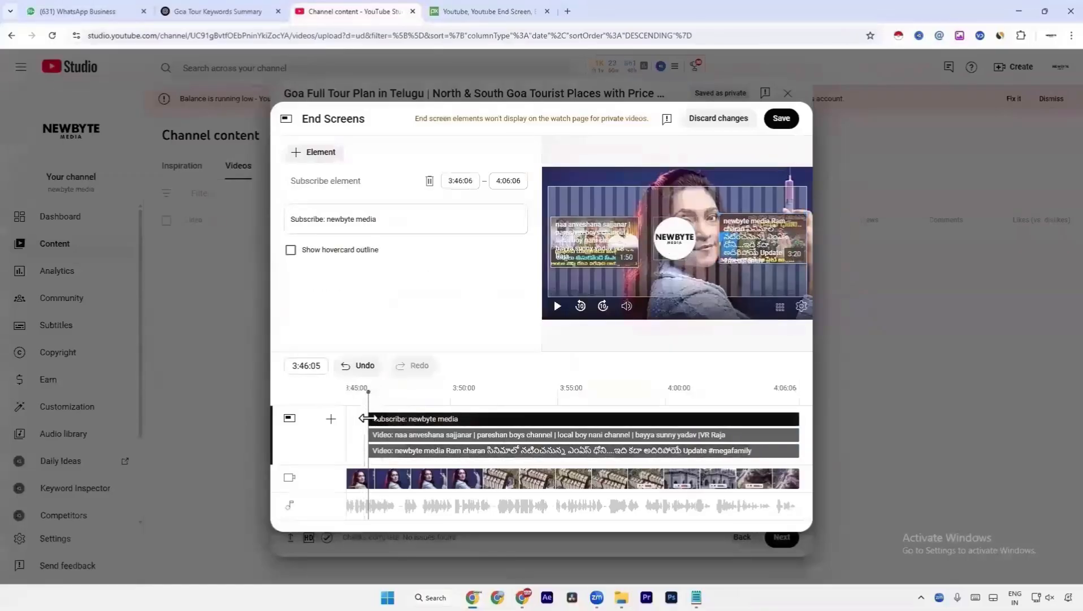
pyautogui.click(616, 389)
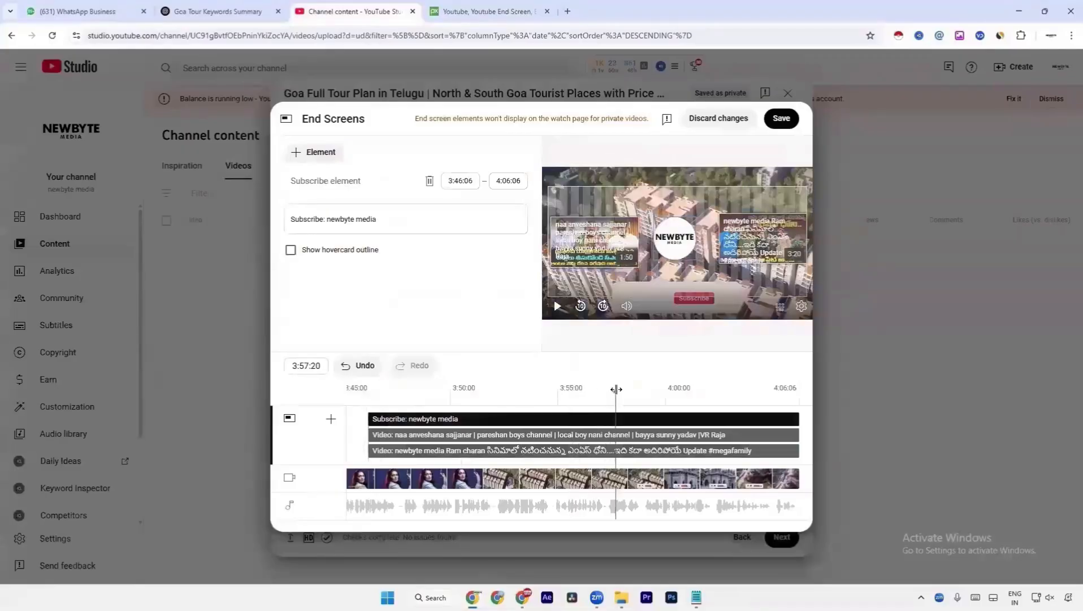
pyautogui.click(484, 12)
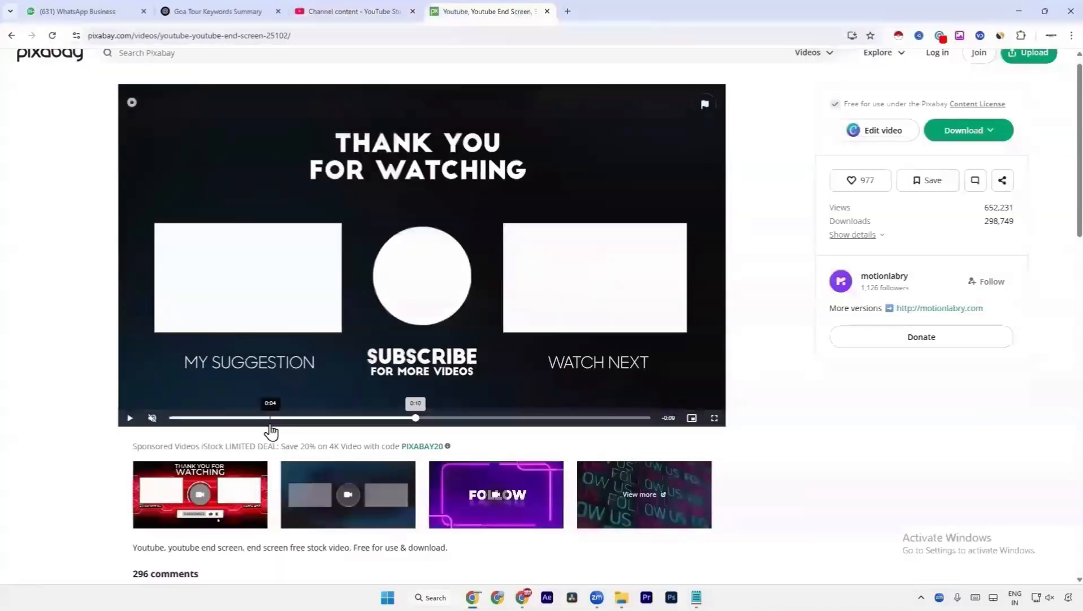
# - Scrub through the Pixabay end screen template's animation, then switch back to the end screen editor in YouTube Studio
pyautogui.click(240, 418)
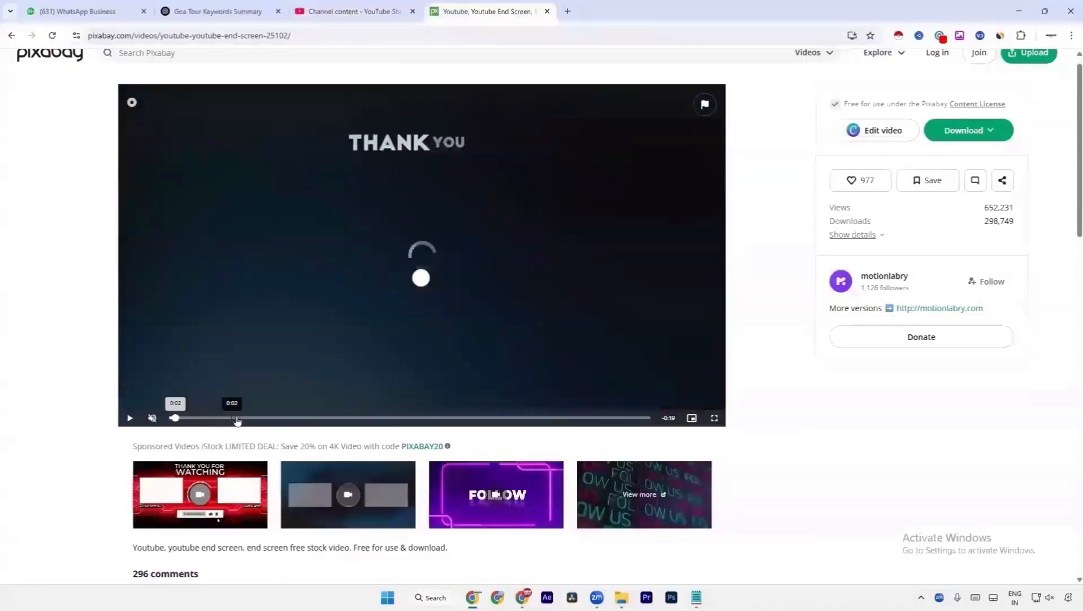
pyautogui.moveTo(439, 418); pyautogui.dragTo(656, 421)
pyautogui.click(370, 12)
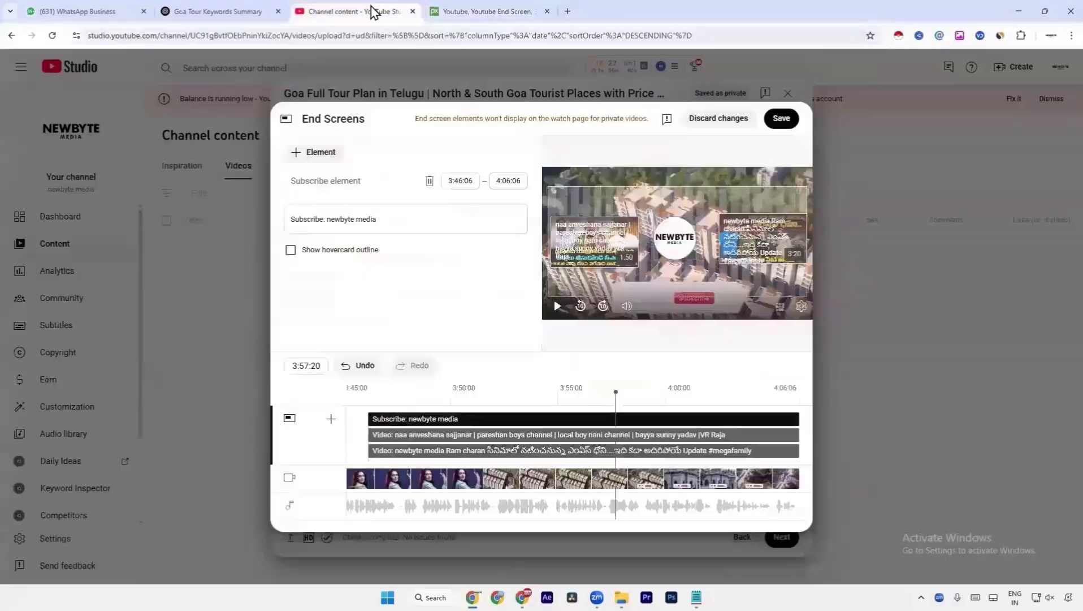
# - Trim the subscribe element and the "naa anveshana sajjanar" video element so both start at 3:58:23
pyautogui.moveTo(618, 392); pyautogui.dragTo(661, 435)
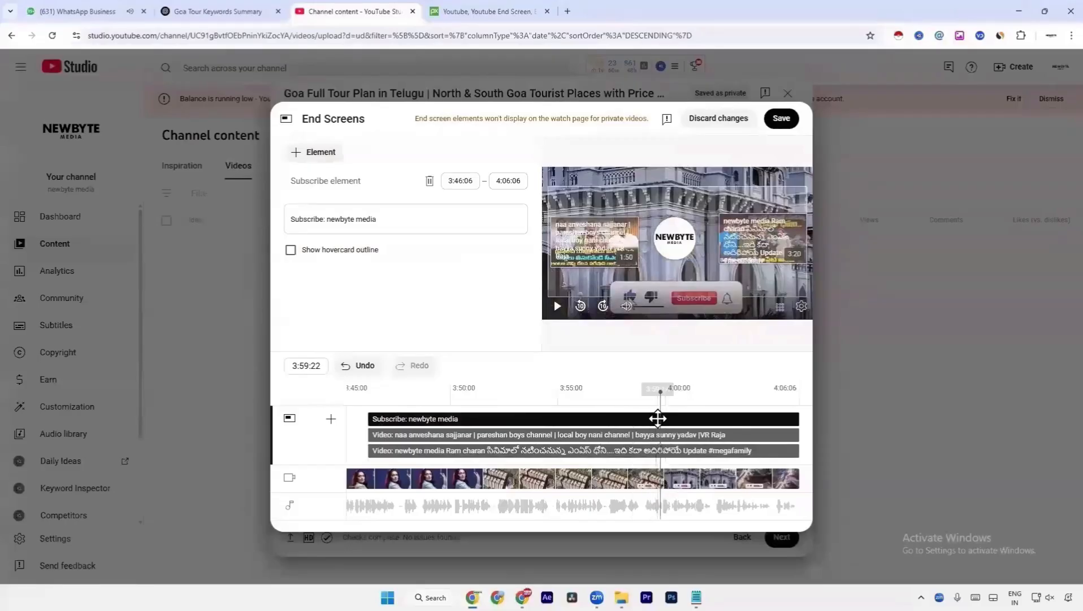
pyautogui.moveTo(666, 398); pyautogui.dragTo(643, 391)
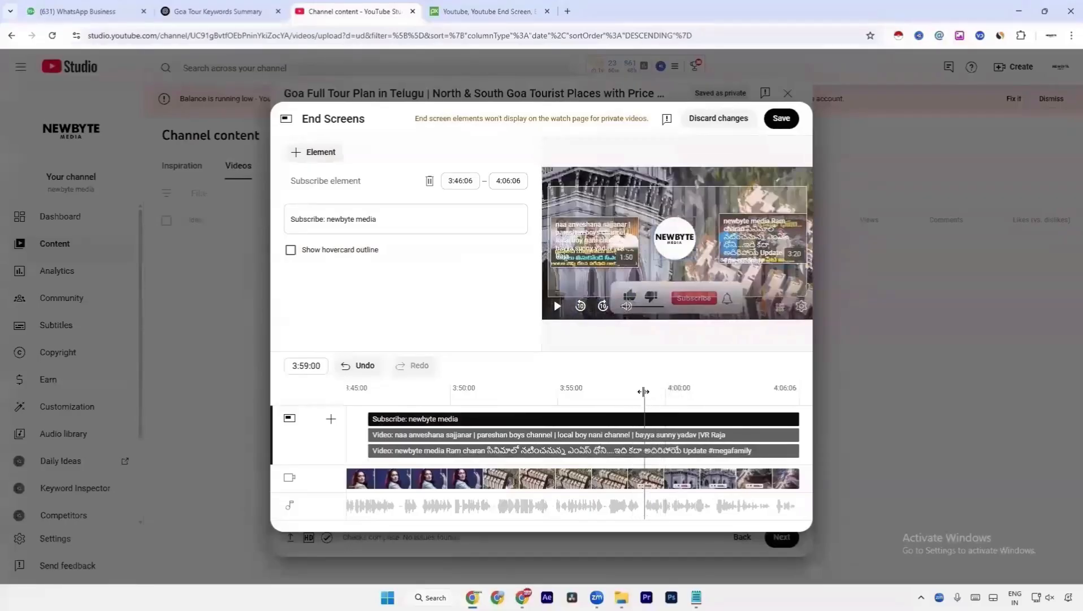
pyautogui.moveTo(365, 418); pyautogui.dragTo(639, 421)
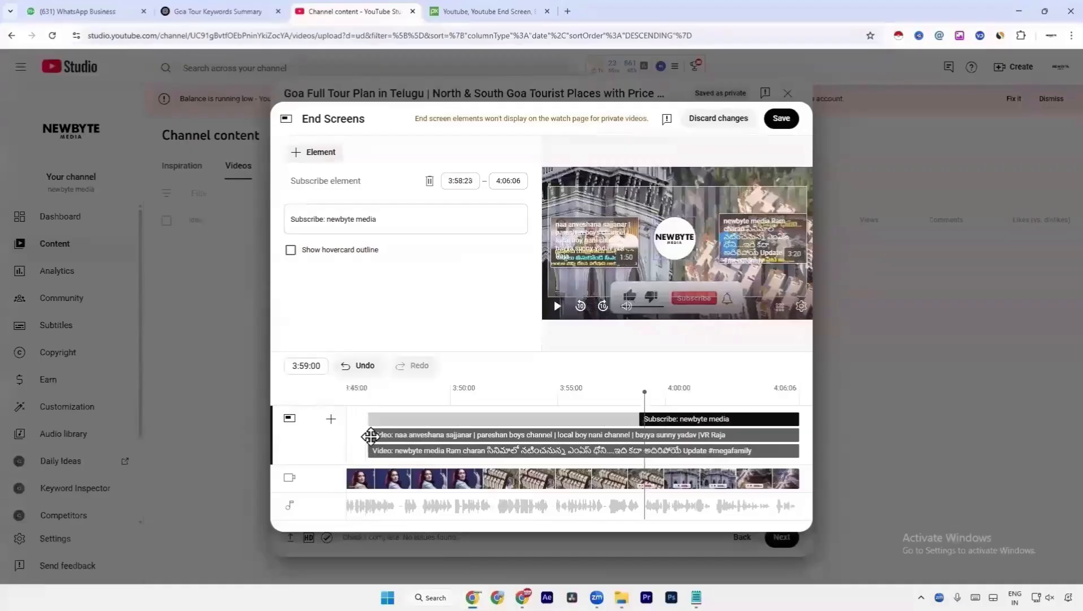
pyautogui.click(370, 433)
pyautogui.moveTo(370, 434); pyautogui.dragTo(639, 435)
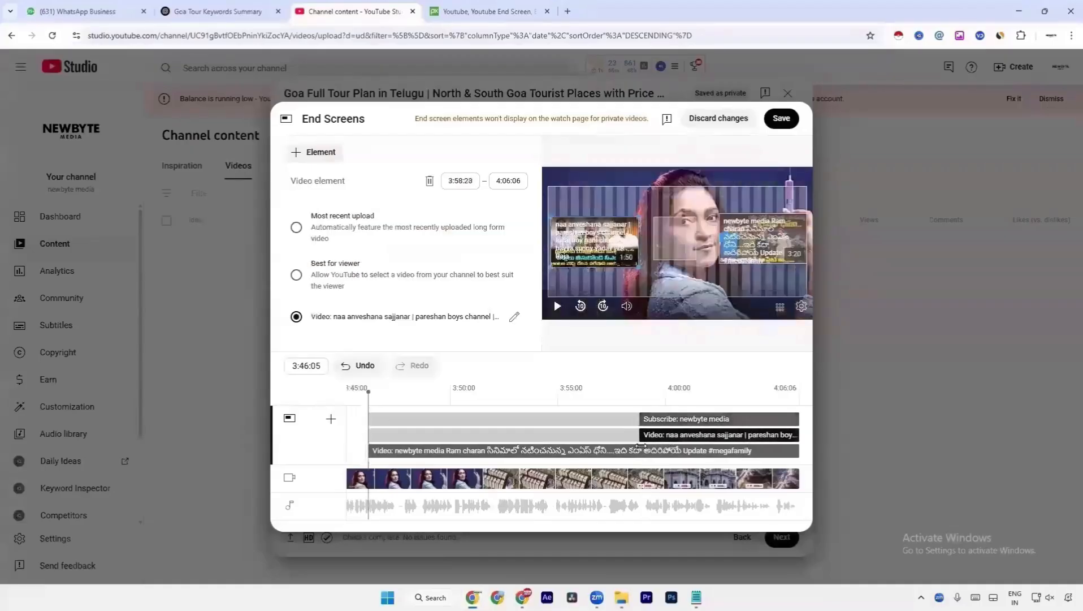
# - Trim the "newbyte media Ram charan" video element to start at 3:58:23 and save the end screen
pyautogui.moveTo(367, 450); pyautogui.dragTo(634, 446)
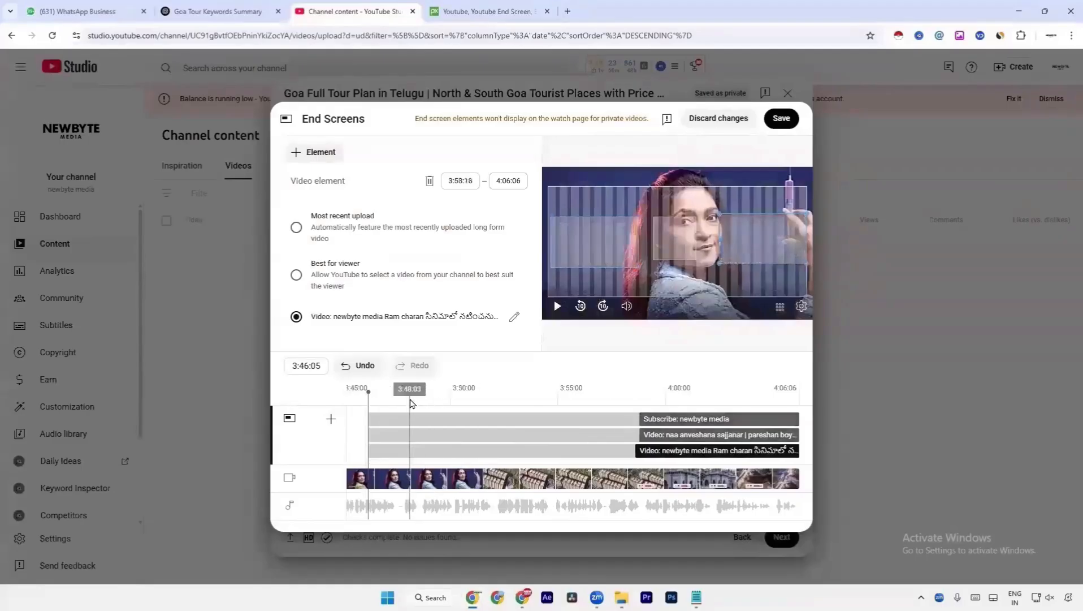
pyautogui.moveTo(408, 403); pyautogui.dragTo(624, 392)
pyautogui.moveTo(637, 392); pyautogui.dragTo(635, 392)
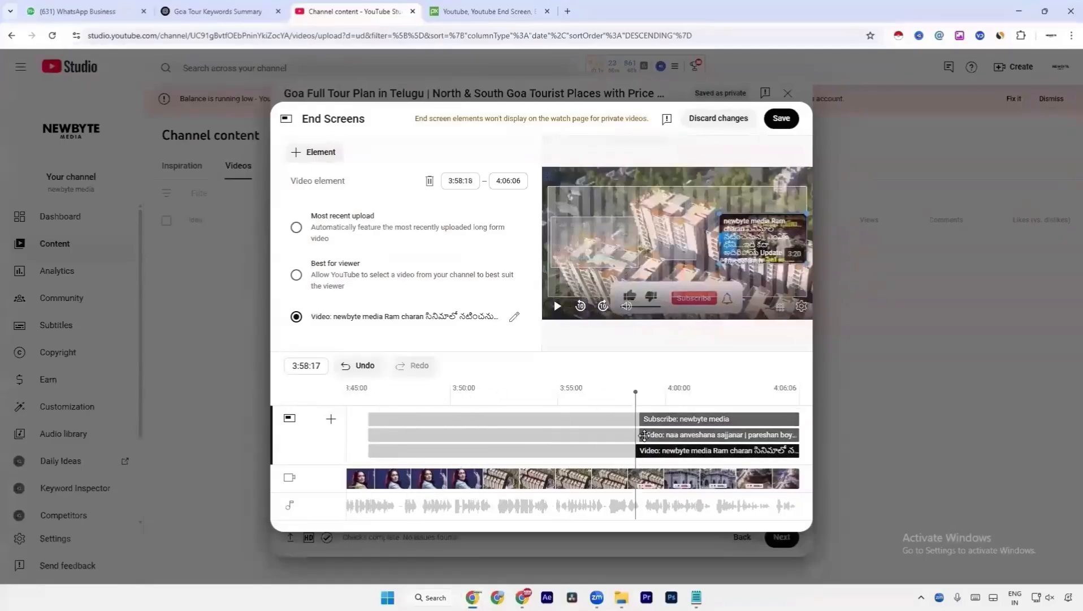
pyautogui.moveTo(635, 450); pyautogui.dragTo(637, 450)
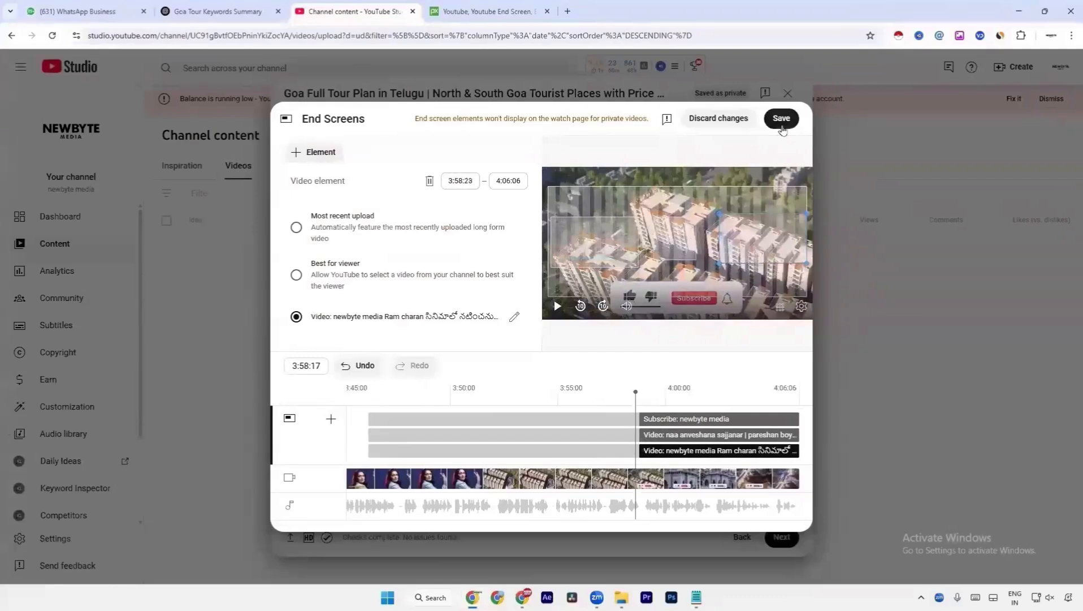
pyautogui.click(781, 118)
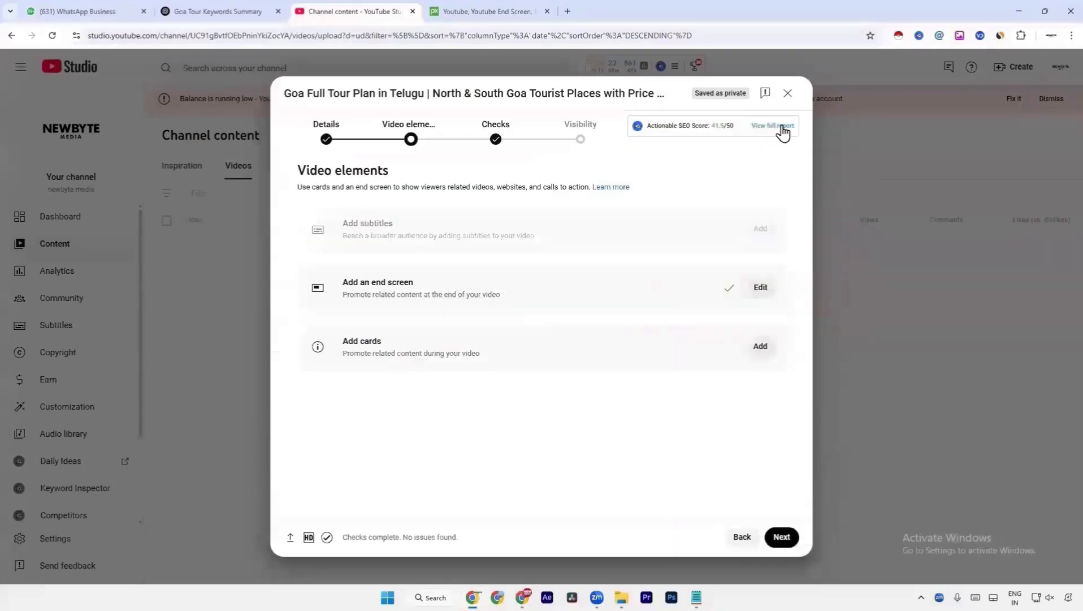
# - Start adding cards to the video and move the playhead to 1:59:29
pyautogui.click(763, 349)
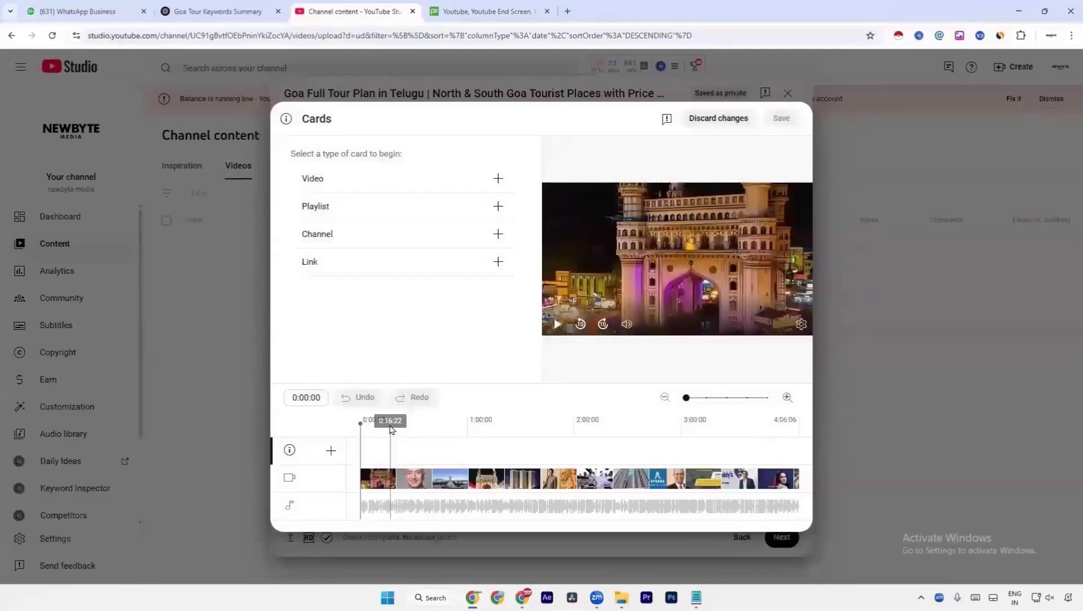
pyautogui.click(561, 430)
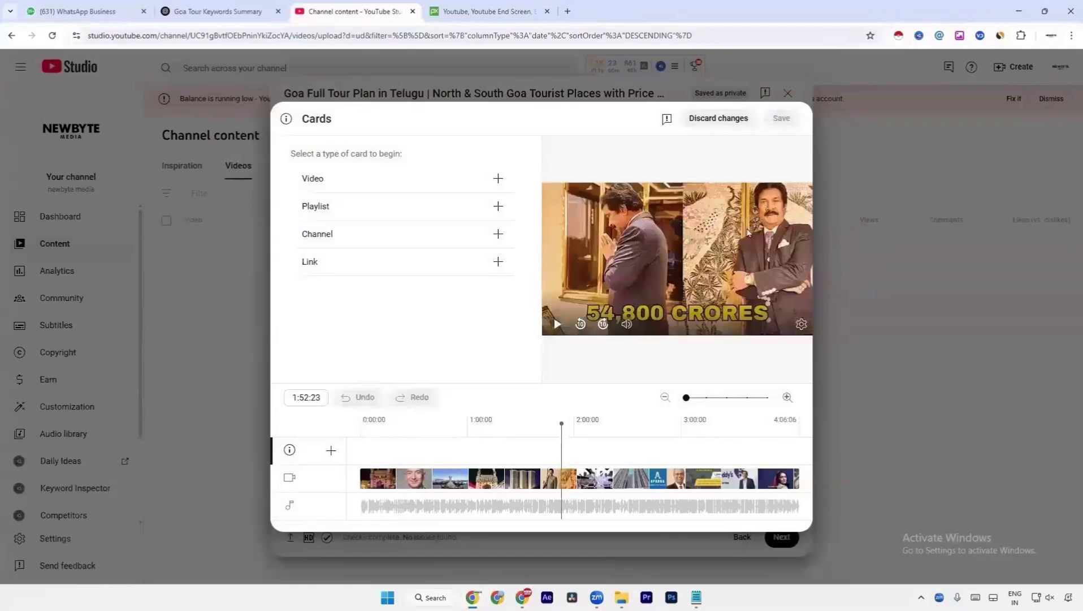
pyautogui.moveTo(561, 426)
pyautogui.mouseDown()
pyautogui.moveTo(587, 426)
pyautogui.moveTo(574, 428)
pyautogui.mouseUp()
# - Raise the system volume to 20
pyautogui.press('XF86AudioRaiseVolume')
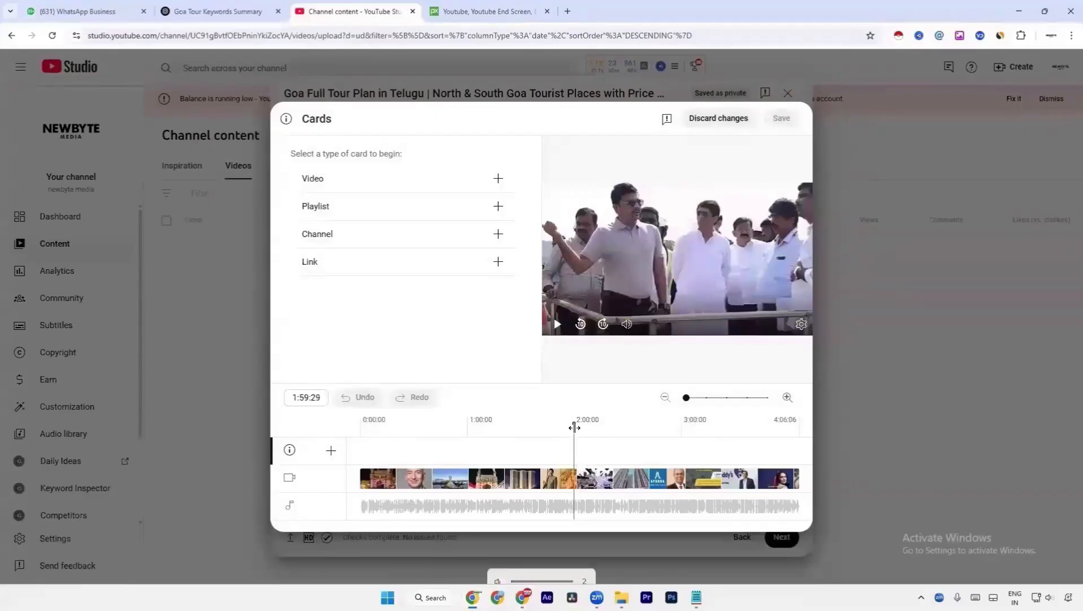
pyautogui.press('XF86AudioRaiseVolume')
pyautogui.press('XF86AudioRaiseVolume')
pyautogui.press('XF86AudioRaiseVolume')
pyautogui.press('XF86AudioRaiseVolume')
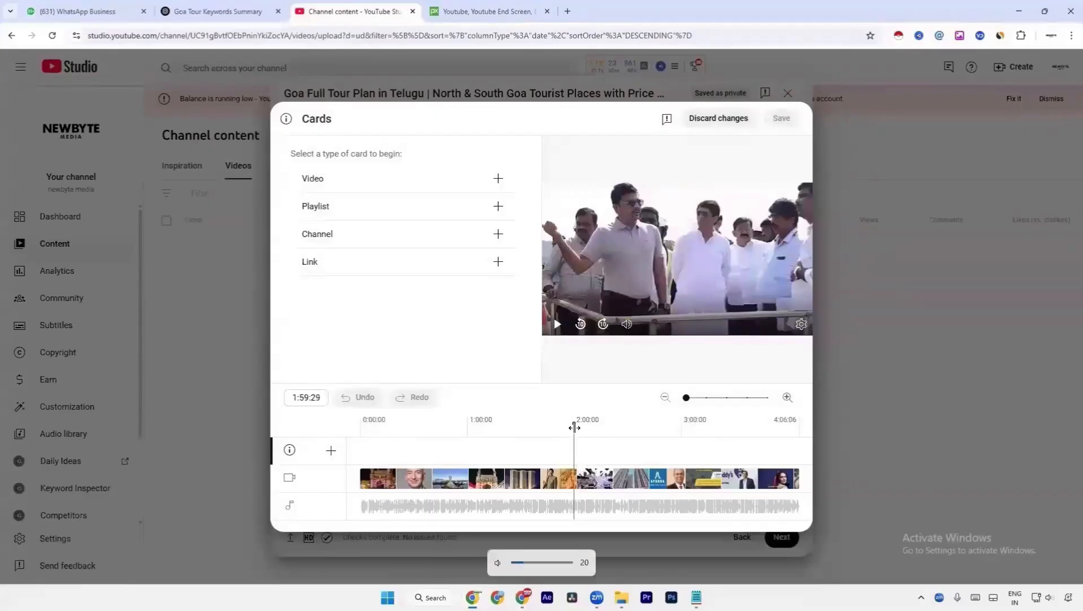
# - Add a video card at 1:59:29 linking to the "newbyte media Pushpa part 3" video and save the cards
pyautogui.moveTo(573, 428)
pyautogui.mouseDown()
pyautogui.moveTo(590, 421)
pyautogui.moveTo(574, 423)
pyautogui.mouseUp()
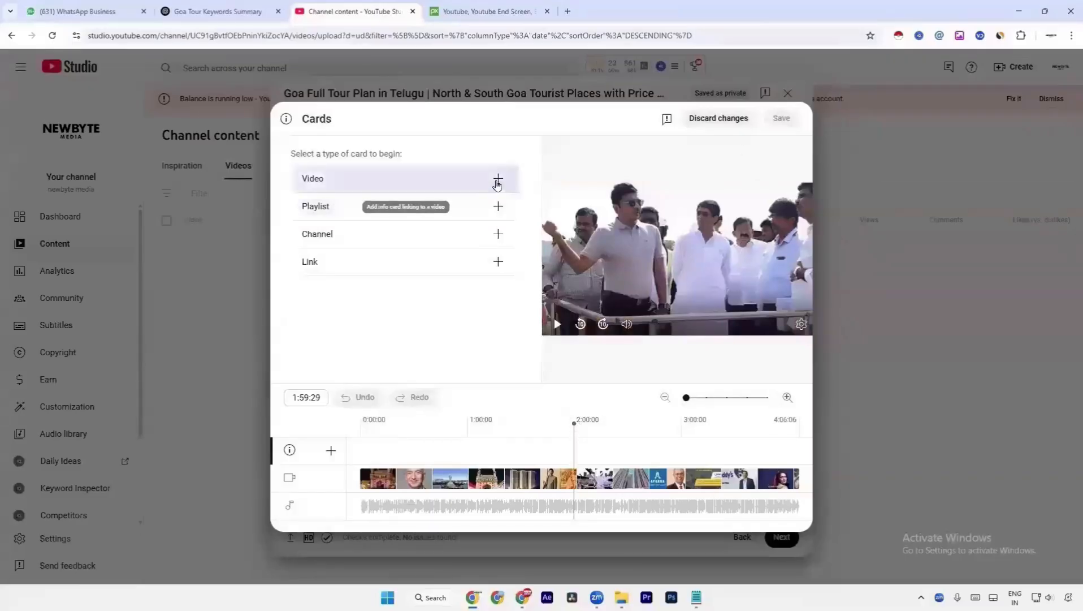
pyautogui.click(498, 179)
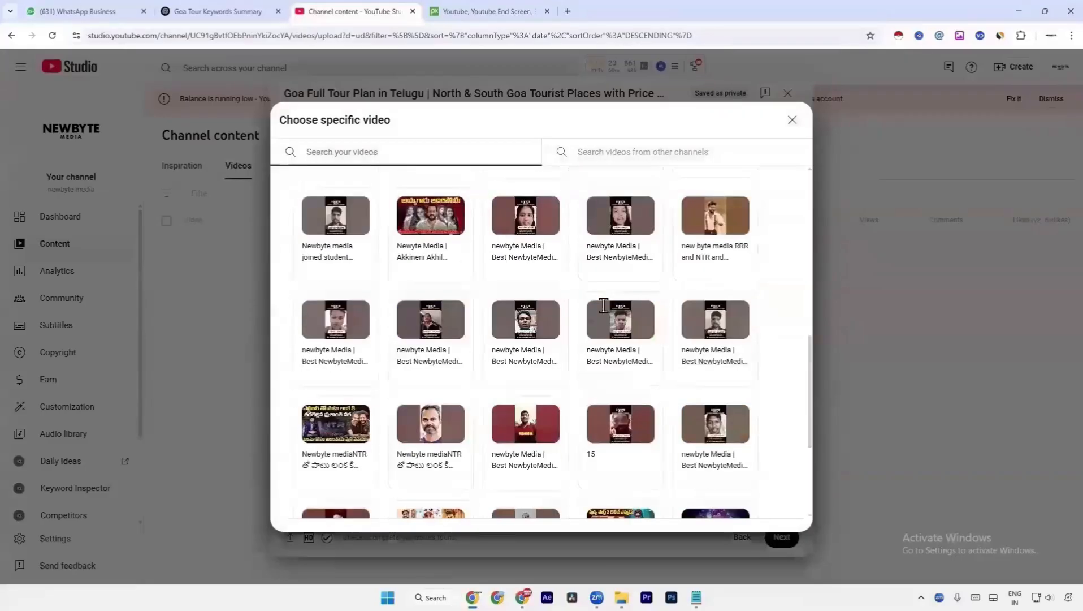
pyautogui.scroll(-3, 605, 314)
pyautogui.click(607, 317)
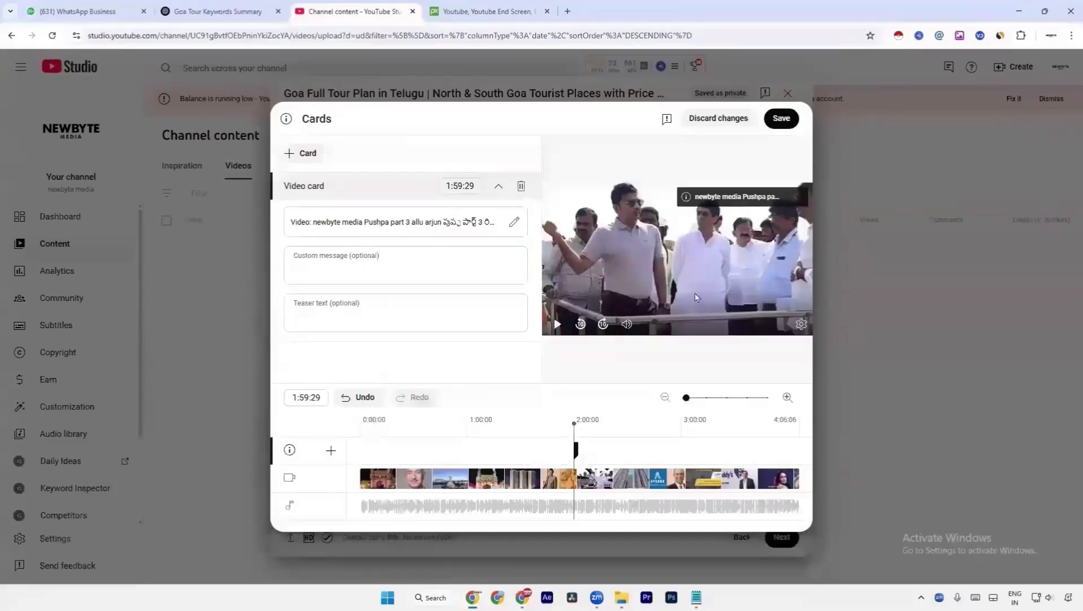
pyautogui.moveTo(574, 422)
pyautogui.mouseDown()
pyautogui.moveTo(607, 421)
pyautogui.moveTo(501, 419)
pyautogui.moveTo(585, 419)
pyautogui.moveTo(575, 420)
pyautogui.mouseUp()
pyautogui.click(782, 118)
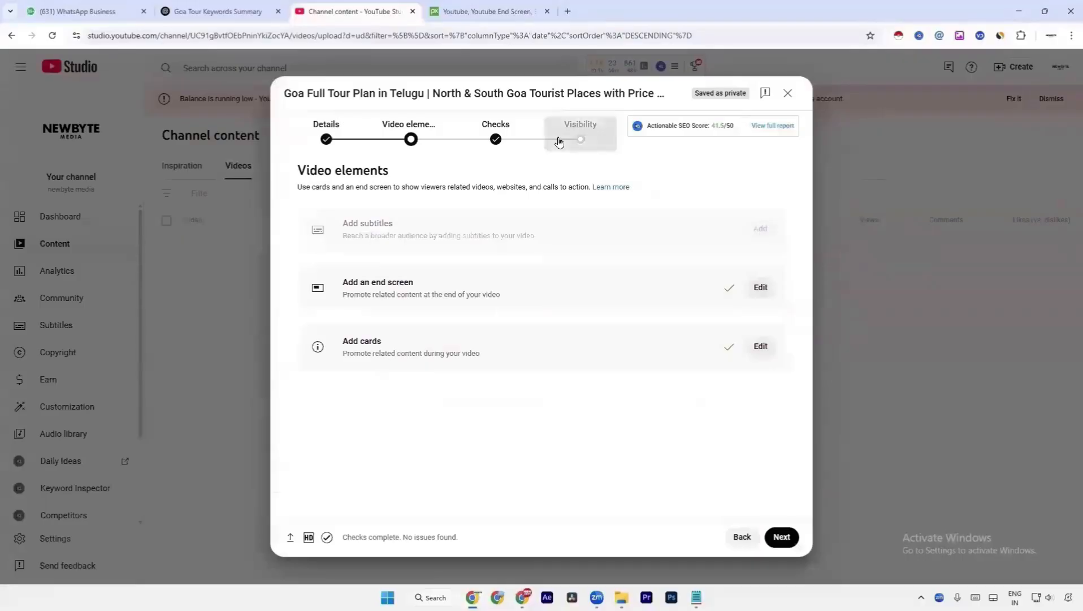
# - Review the Goa video's visibility and scheduling options and its copyright check, ending on the visibility options
pyautogui.click(580, 127)
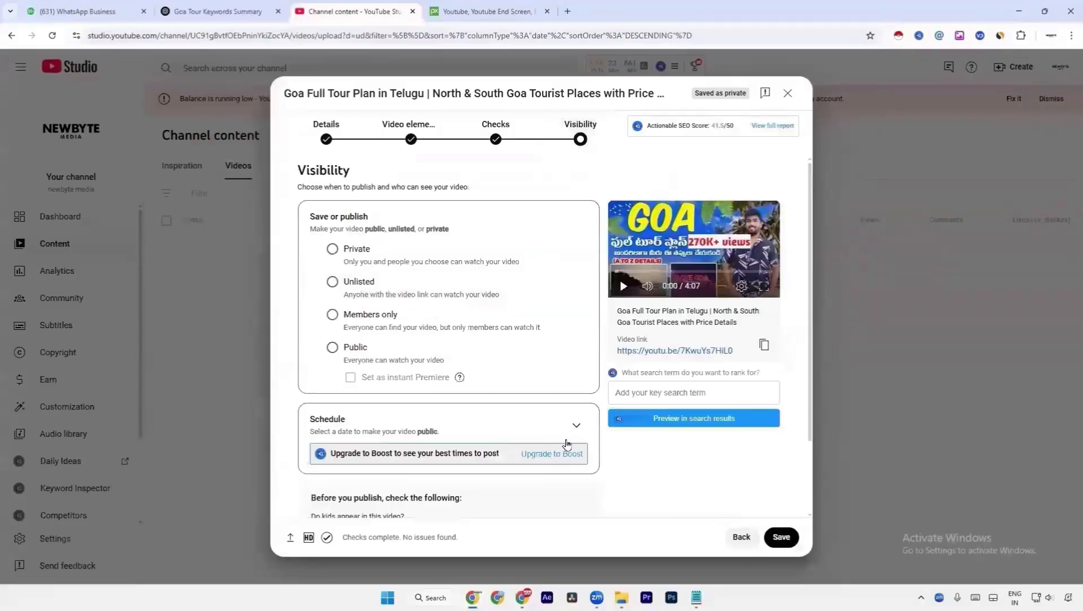
pyautogui.scroll(-2, 568, 442)
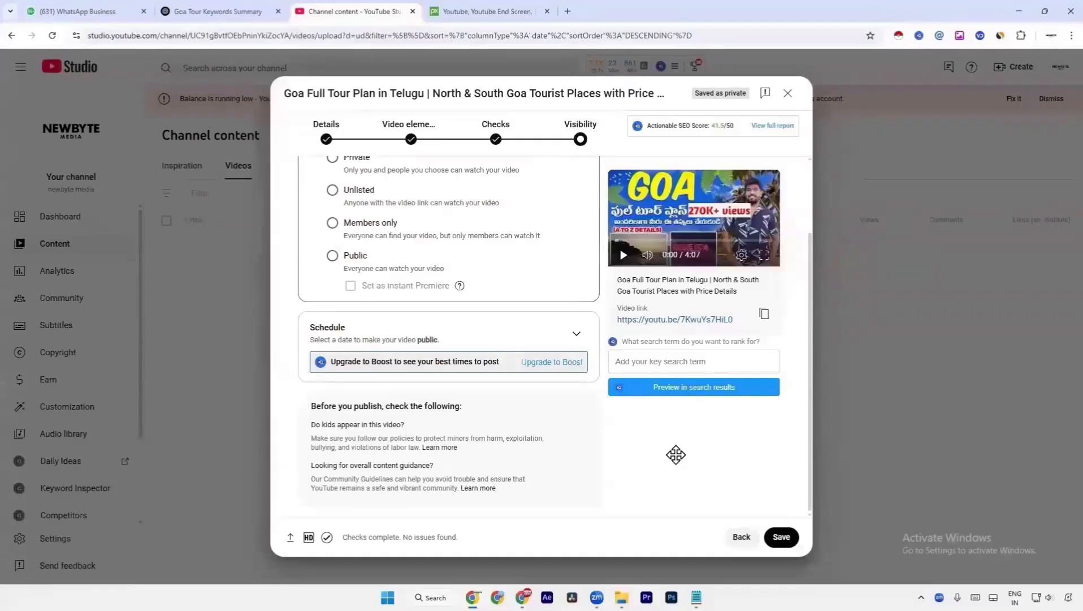
pyautogui.click(482, 135)
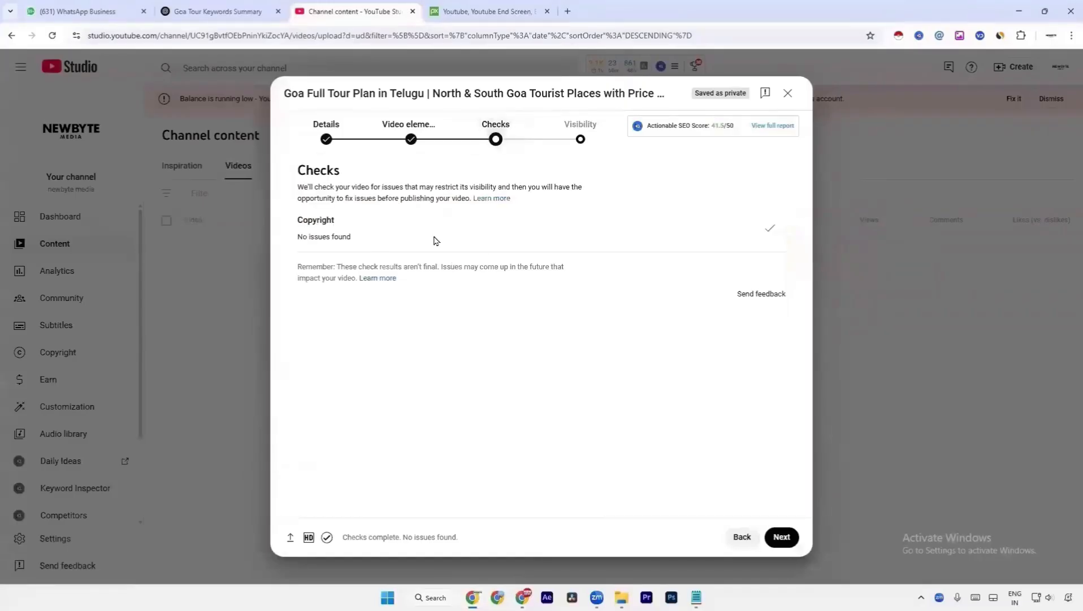
pyautogui.click(574, 126)
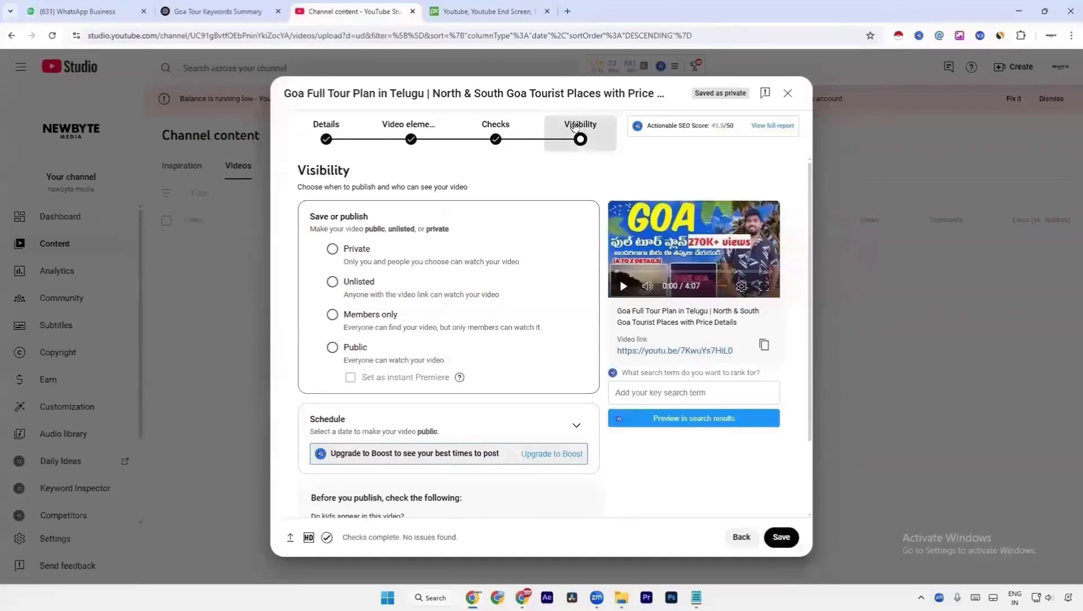
# - Open YouTube in a new browser tab and upload the Travel Business video from the Desktop folder
pyautogui.click(568, 9)
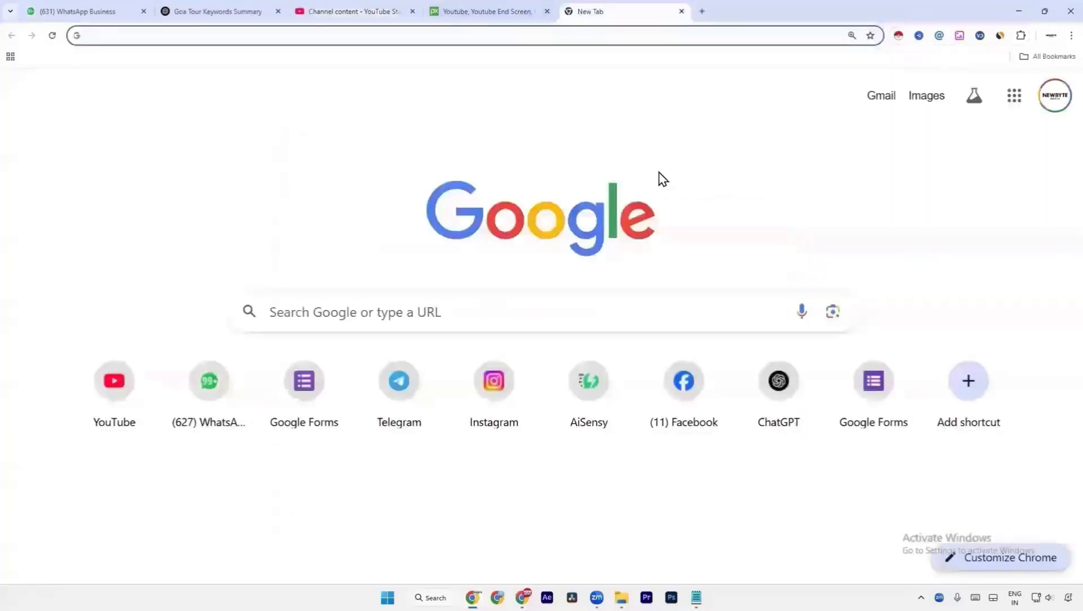
pyautogui.click(148, 423)
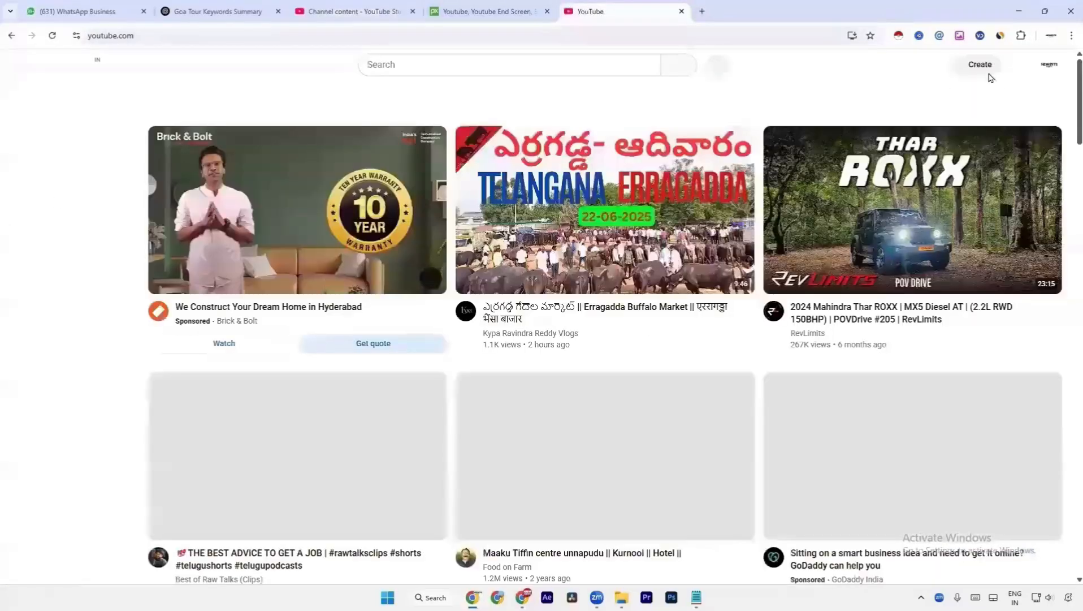
pyautogui.click(983, 66)
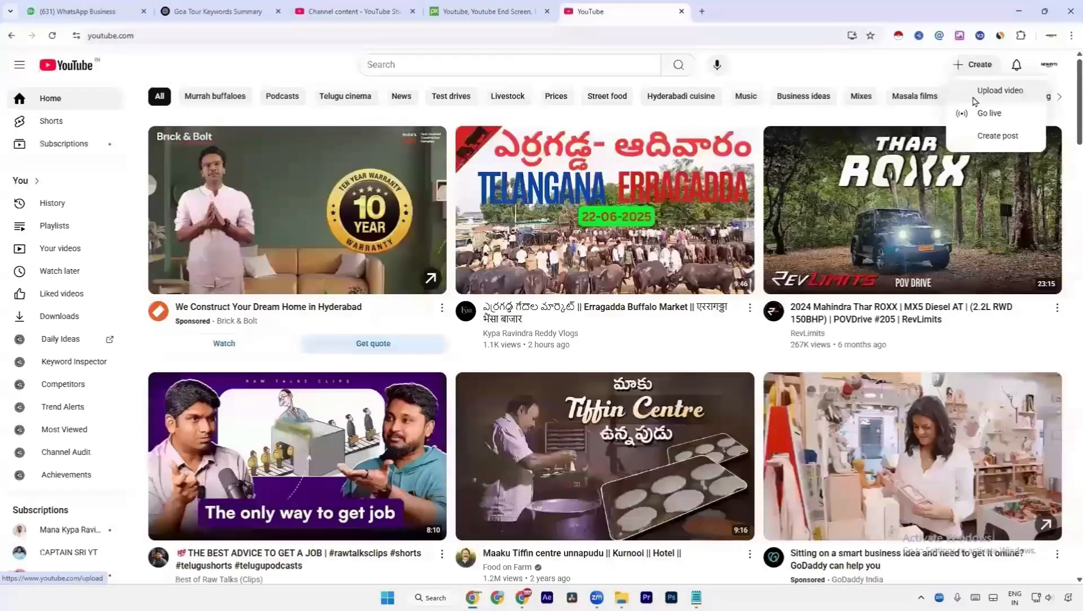
pyautogui.click(974, 97)
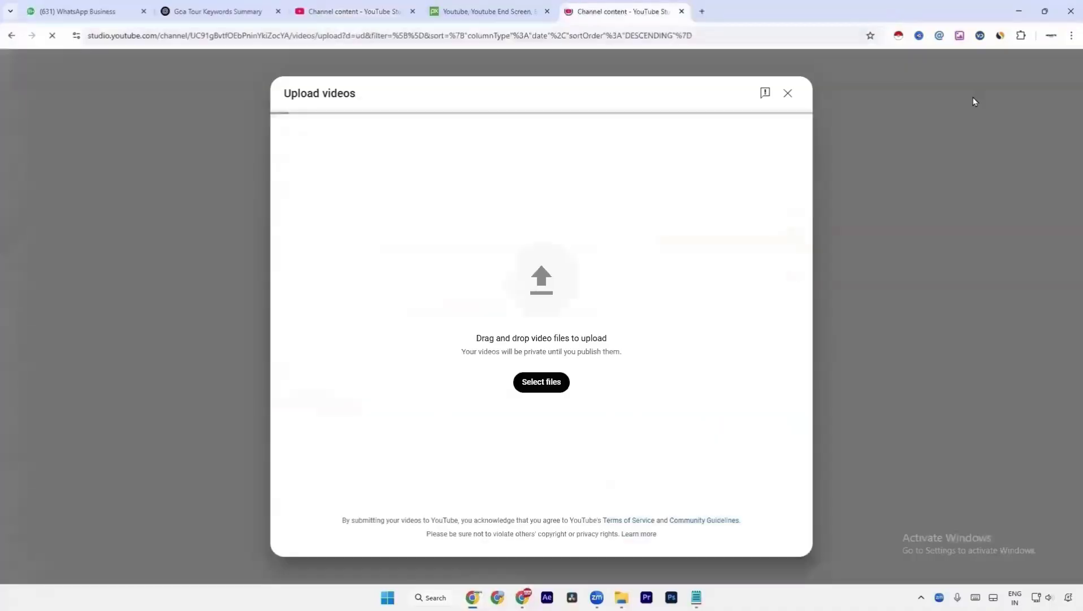
pyautogui.click(532, 389)
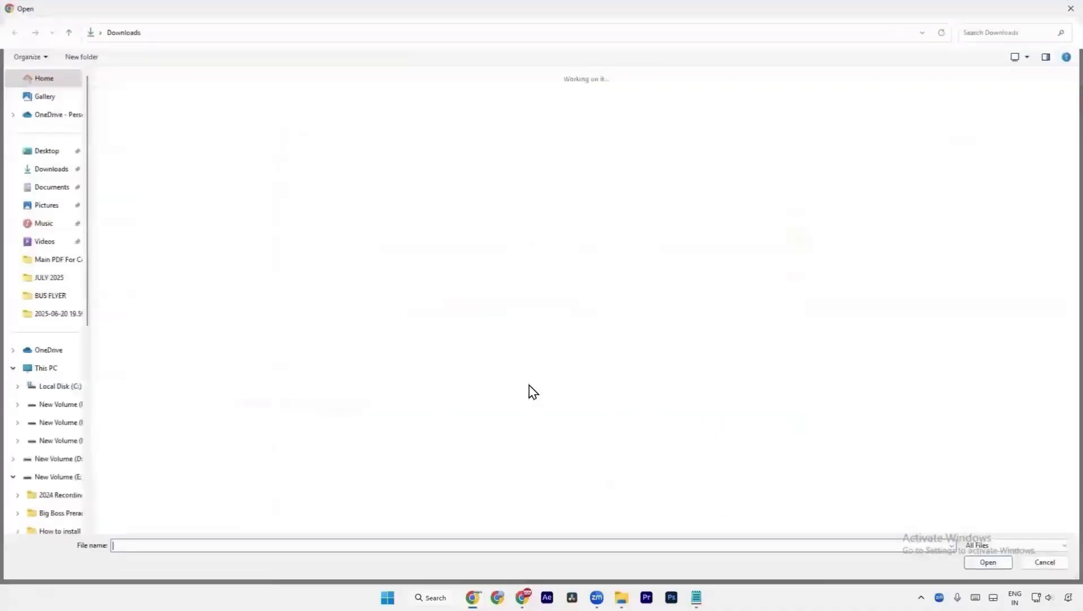
pyautogui.click(47, 151)
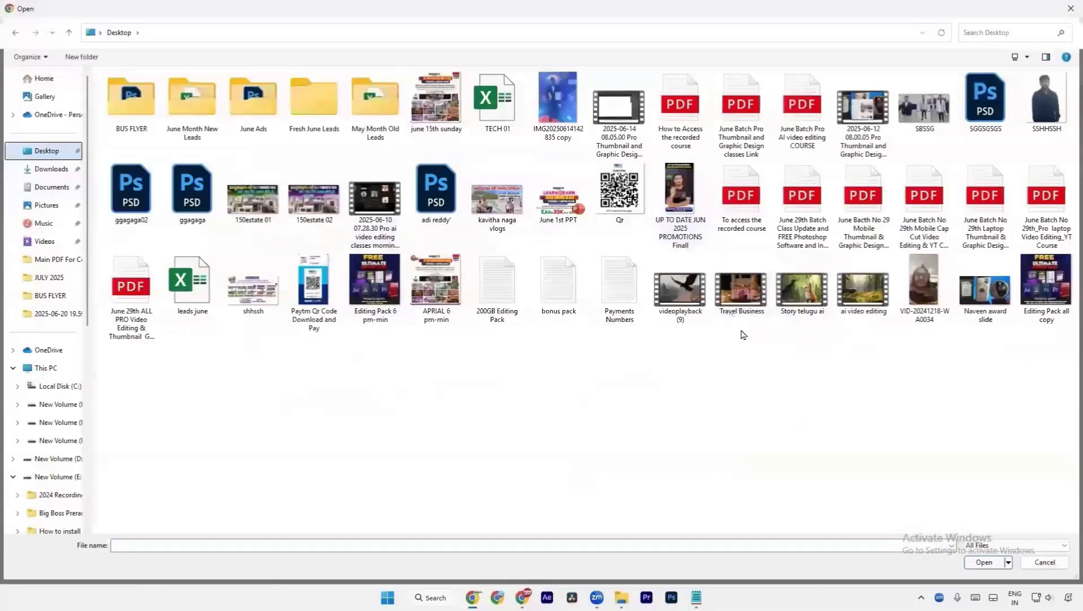
pyautogui.doubleClick(742, 291)
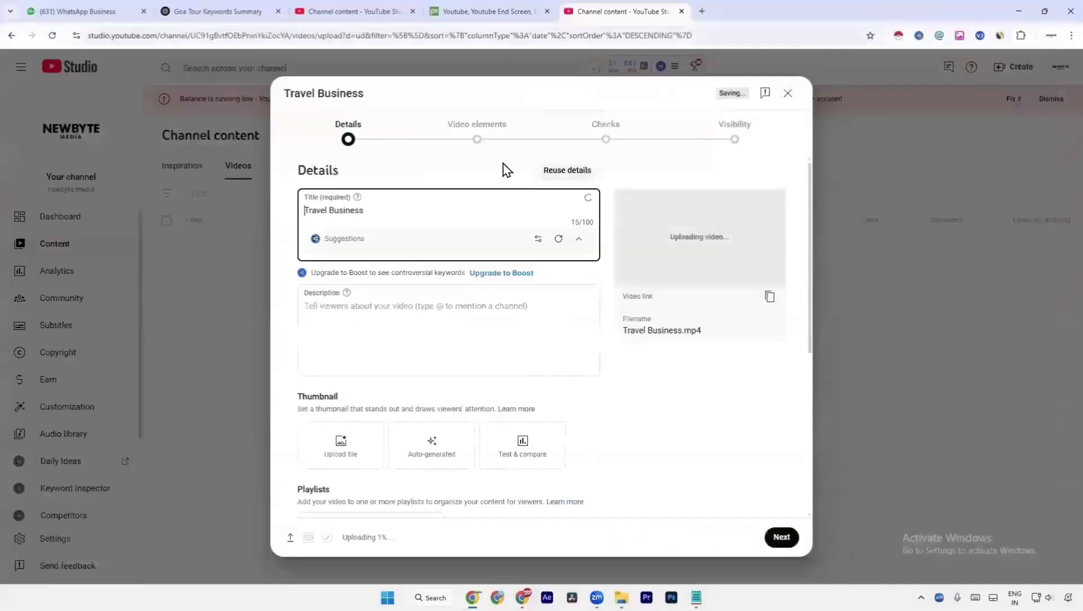
# - View the copyright checks of the Travel Business upload, then compare them with the Goa video's checks
pyautogui.click(600, 139)
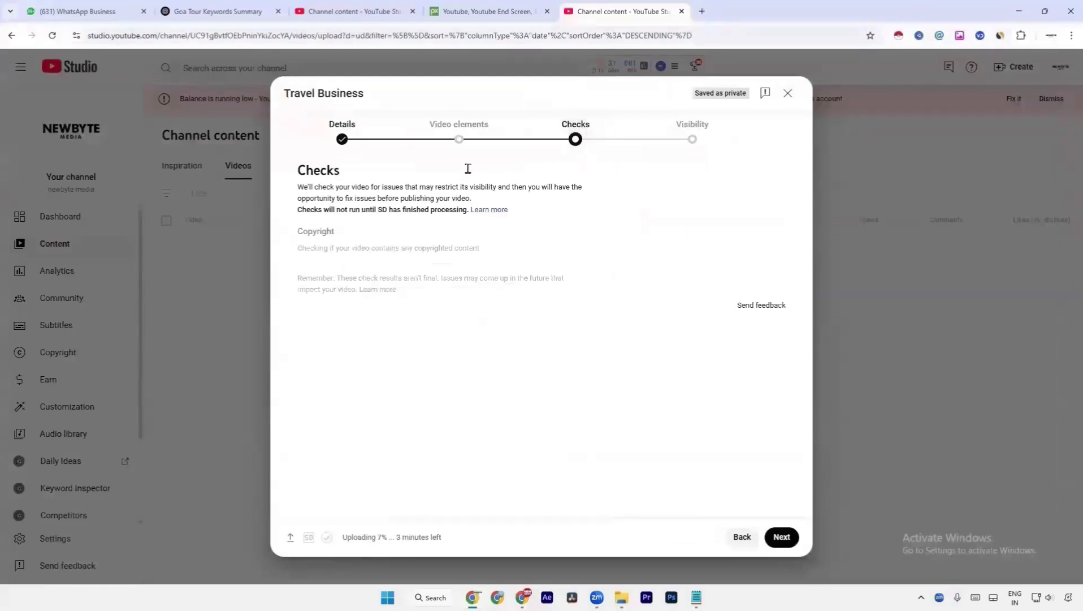
pyautogui.click(366, 17)
pyautogui.click(498, 142)
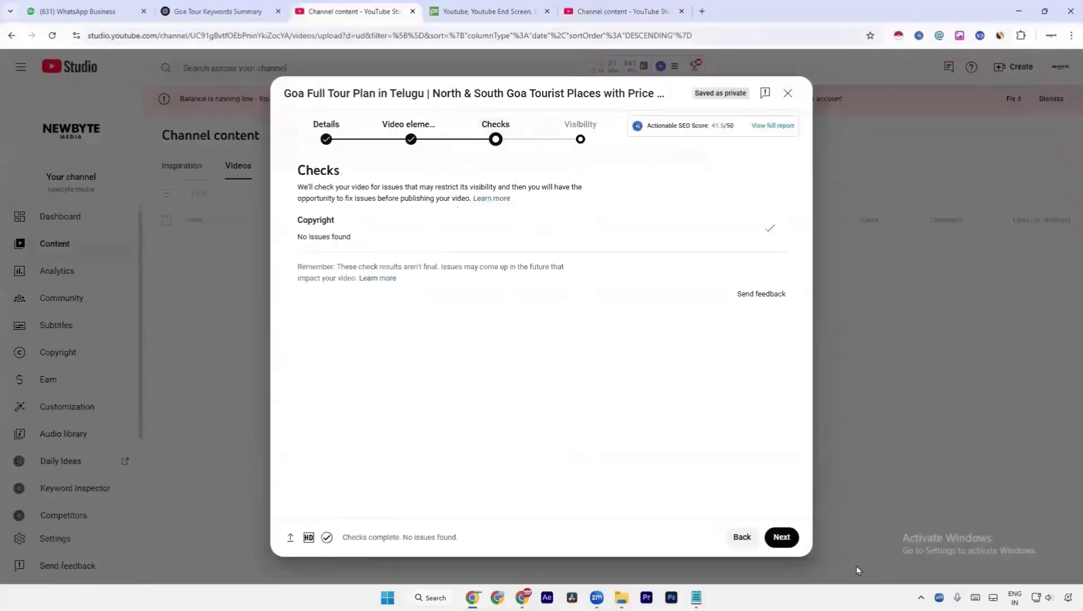
# - Look at the Goa tag notes in Notepad, then view the Goa video's visibility options and return to its checks
pyautogui.click(875, 590)
pyautogui.click(696, 597)
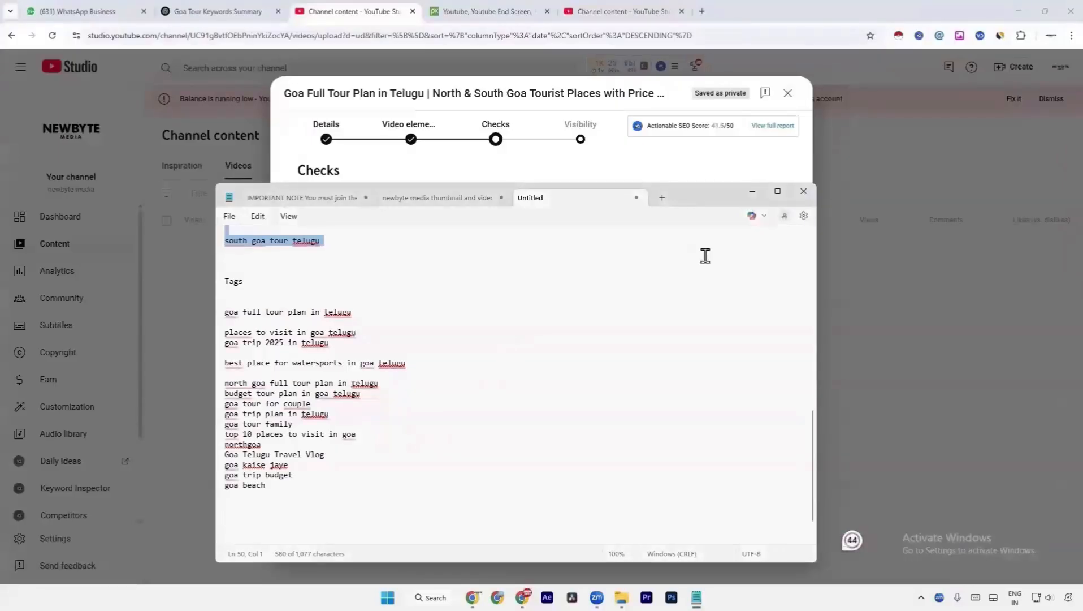
pyautogui.click(759, 197)
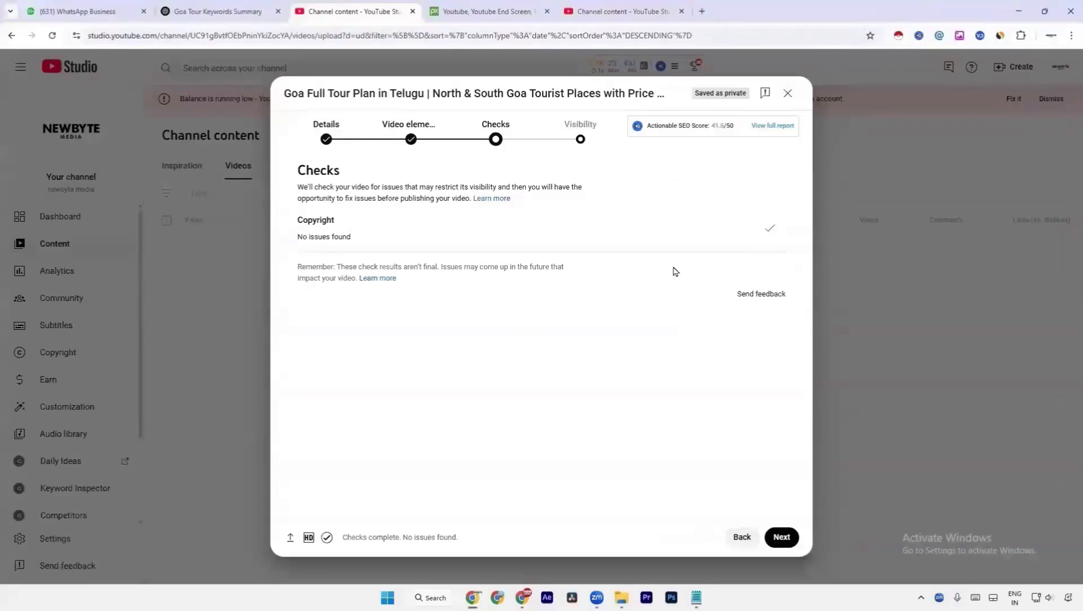
pyautogui.click(574, 136)
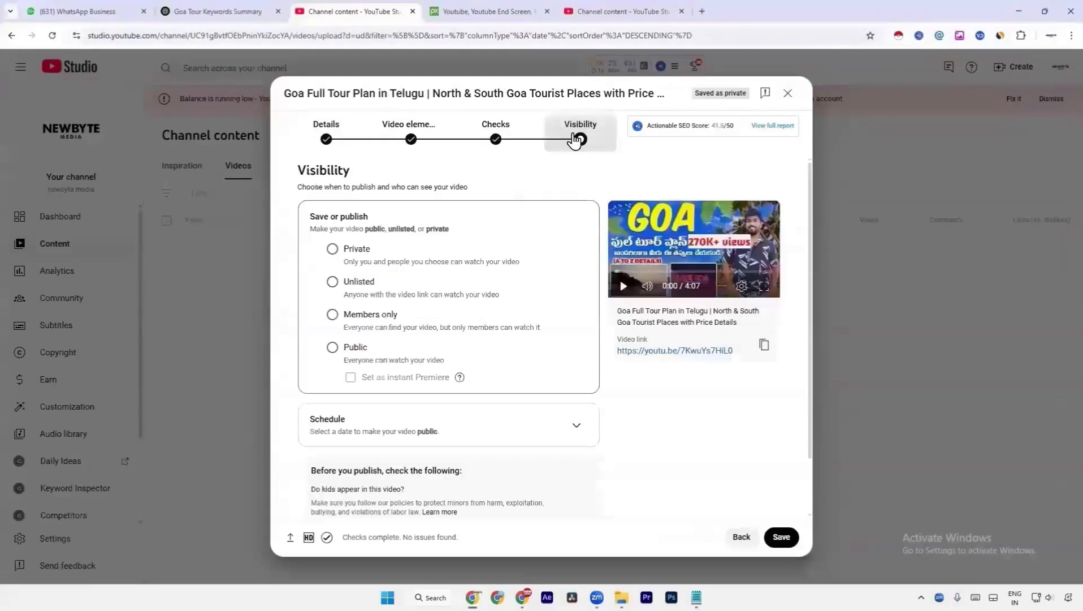
pyautogui.click(496, 153)
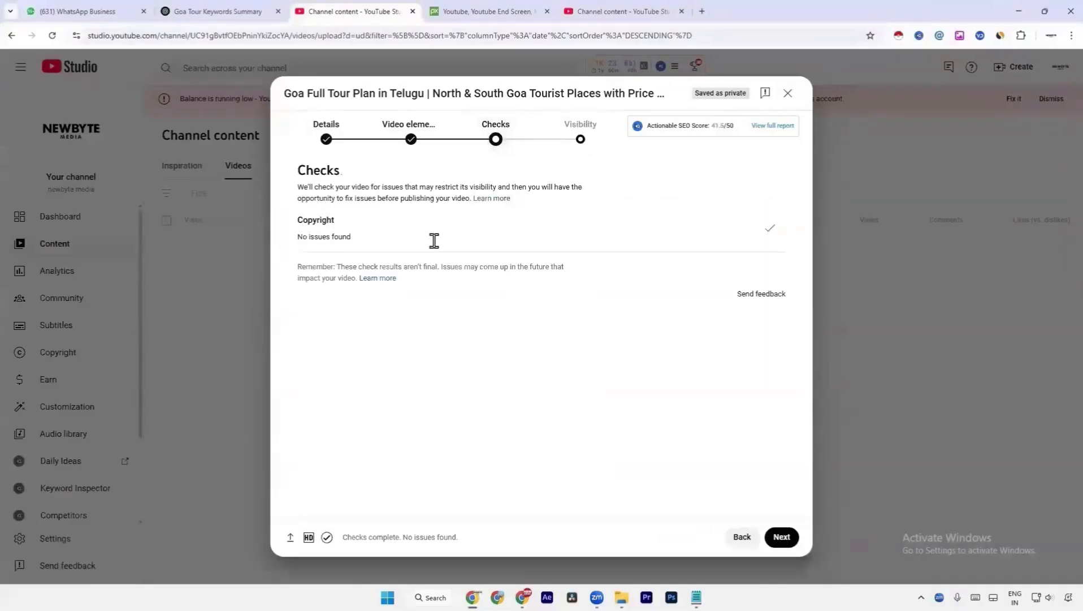
# - Open the Goa video's visibility settings and set its visibility to Public
pyautogui.click(577, 135)
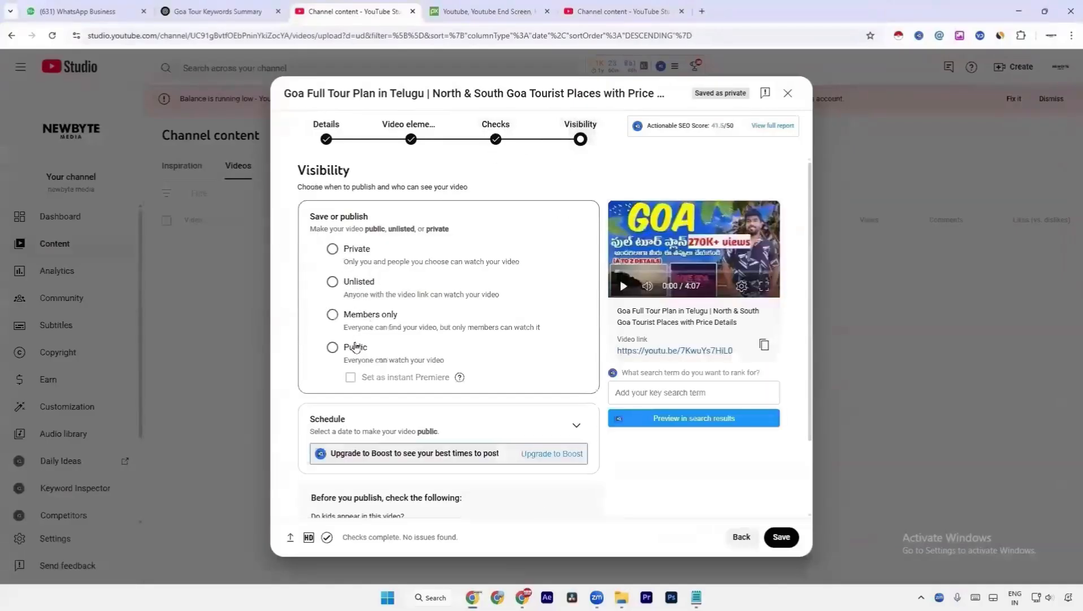
pyautogui.click(572, 428)
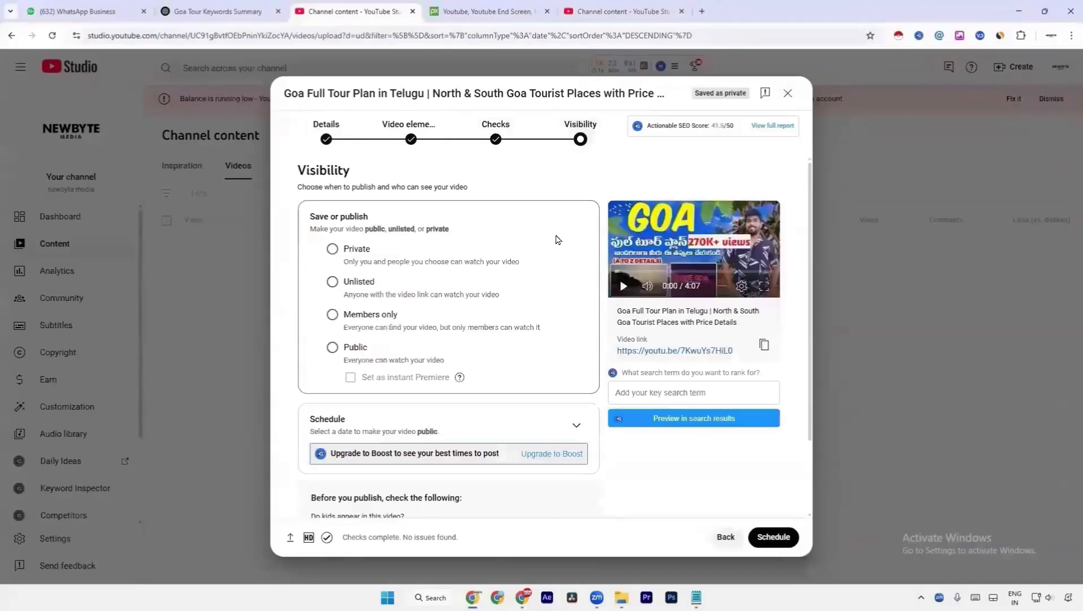
pyautogui.click(333, 348)
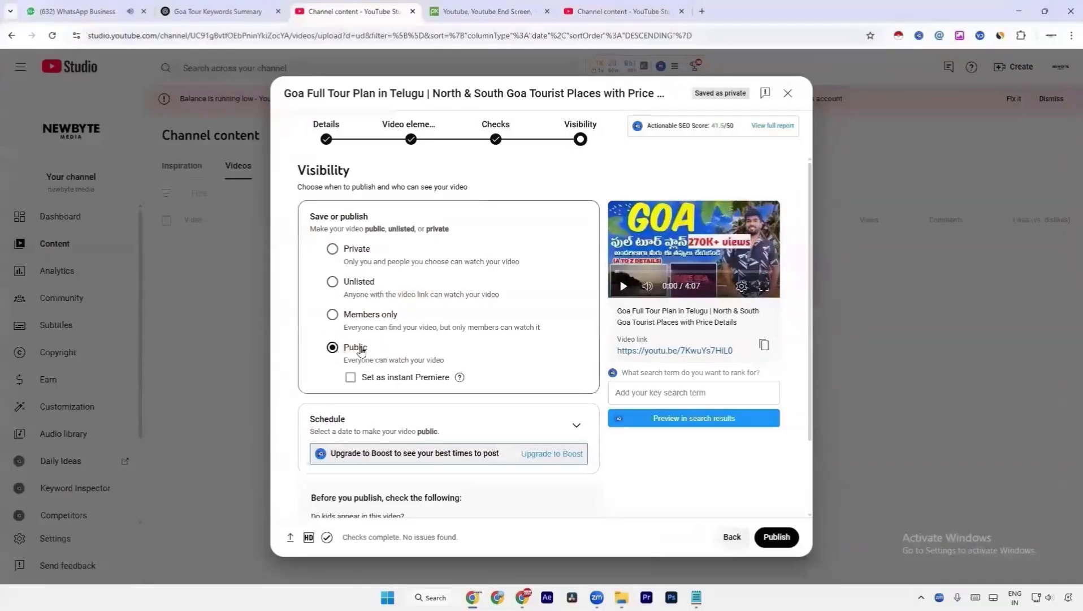
# - Open the Goa video's scheduling options, browse the release calendar and try to replace the scheduled date
pyautogui.scroll(-2, 342, 339)
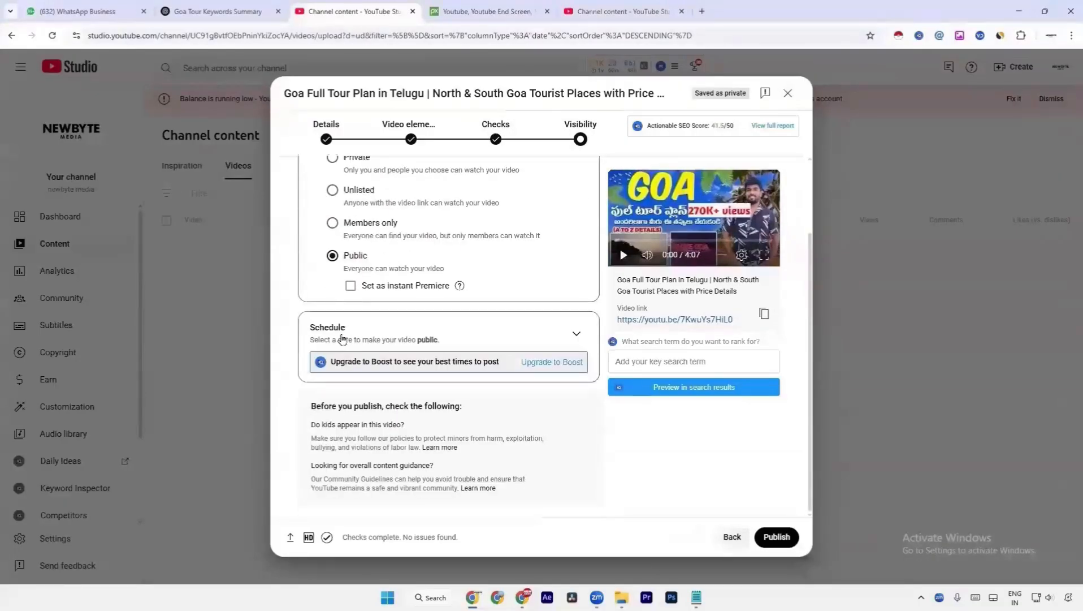
pyautogui.click(380, 338)
pyautogui.click(358, 285)
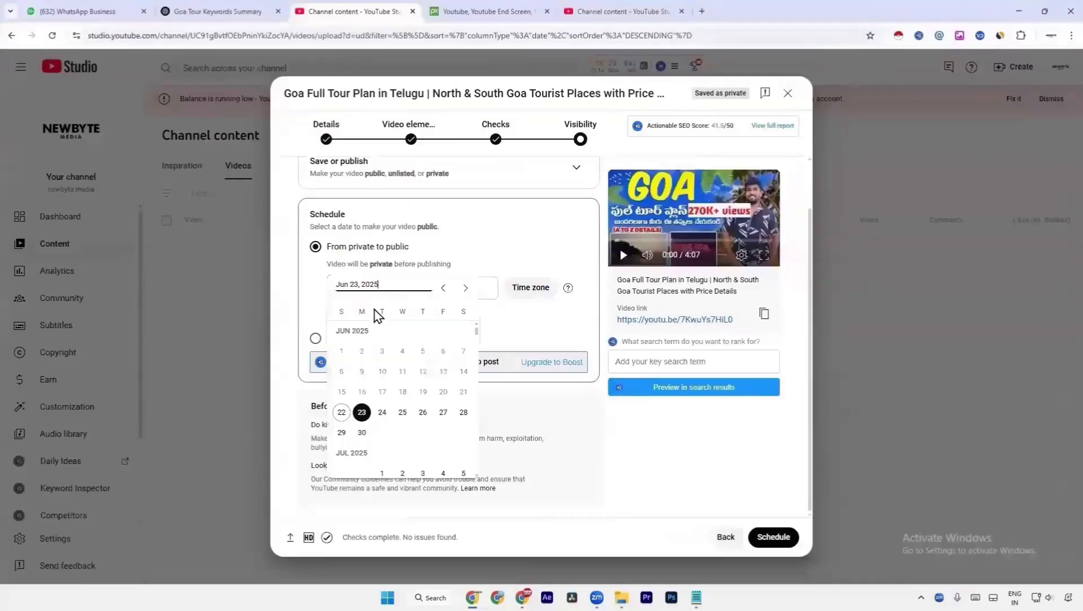
pyautogui.click(444, 288)
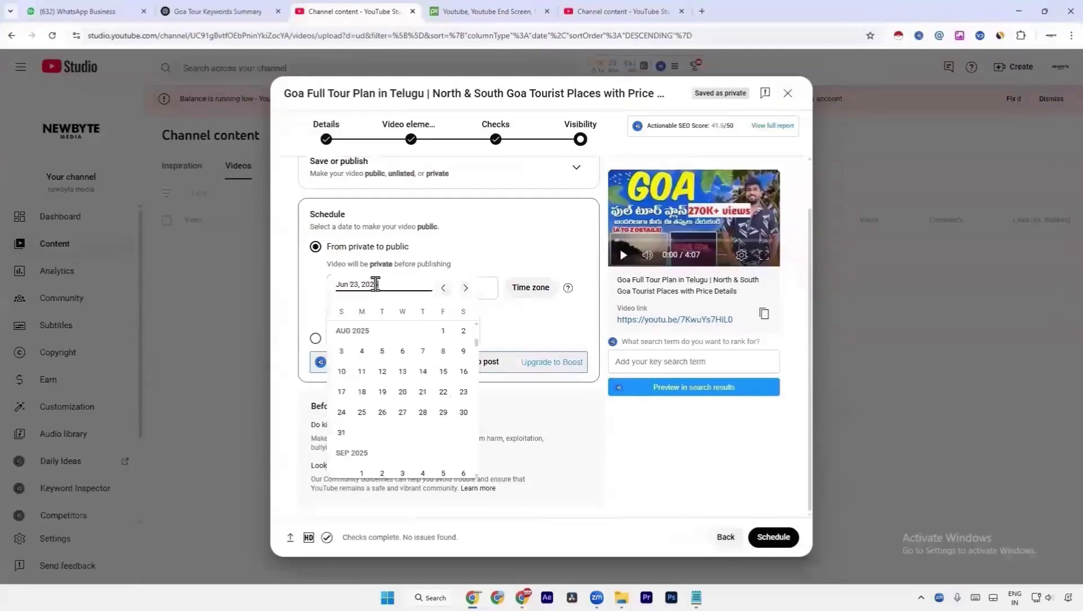
pyautogui.moveTo(376, 284); pyautogui.dragTo(287, 287)
pyautogui.write('441')
pyautogui.press('BackSpace')
pyautogui.press('BackSpace')
pyautogui.press('BackSpace')
pyautogui.click(480, 280)
pyautogui.scroll(1, 478, 286)
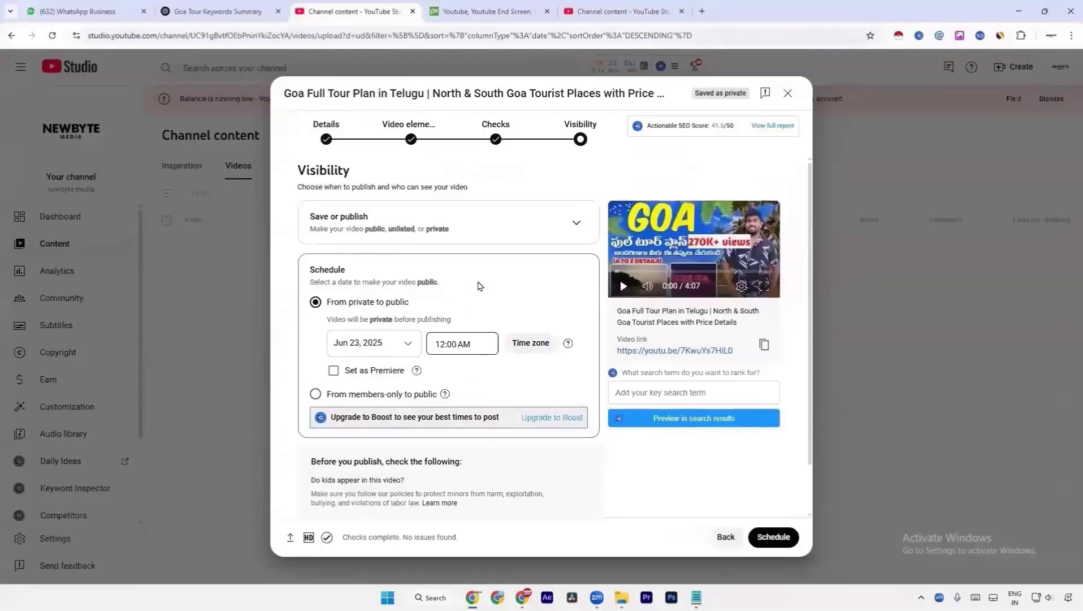
# - Browse the available publish times for the Goa video's scheduled release
pyautogui.click(455, 343)
pyautogui.scroll(-8, 467, 438)
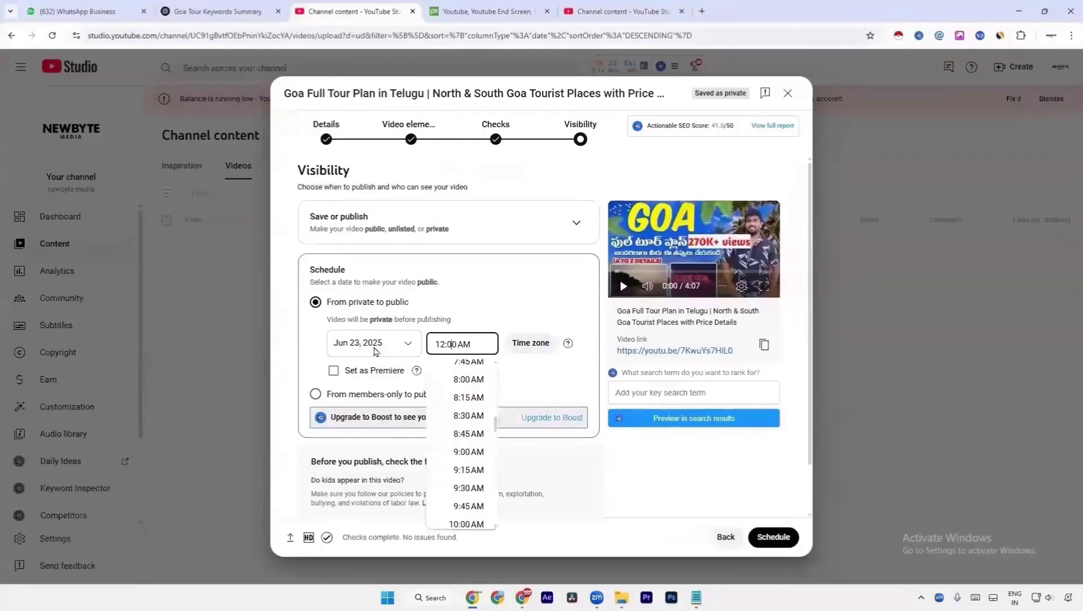
pyautogui.scroll(-8, 485, 441)
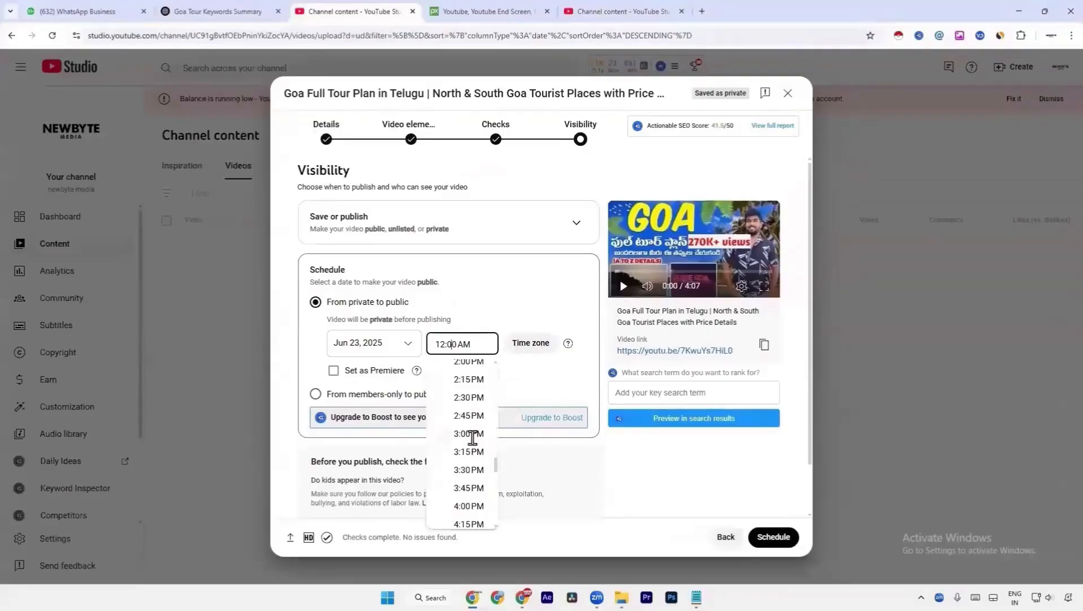
# - Search Google in a new browser tab for "best time to upload video on youtube"
pyautogui.click(622, 11)
pyautogui.click(702, 11)
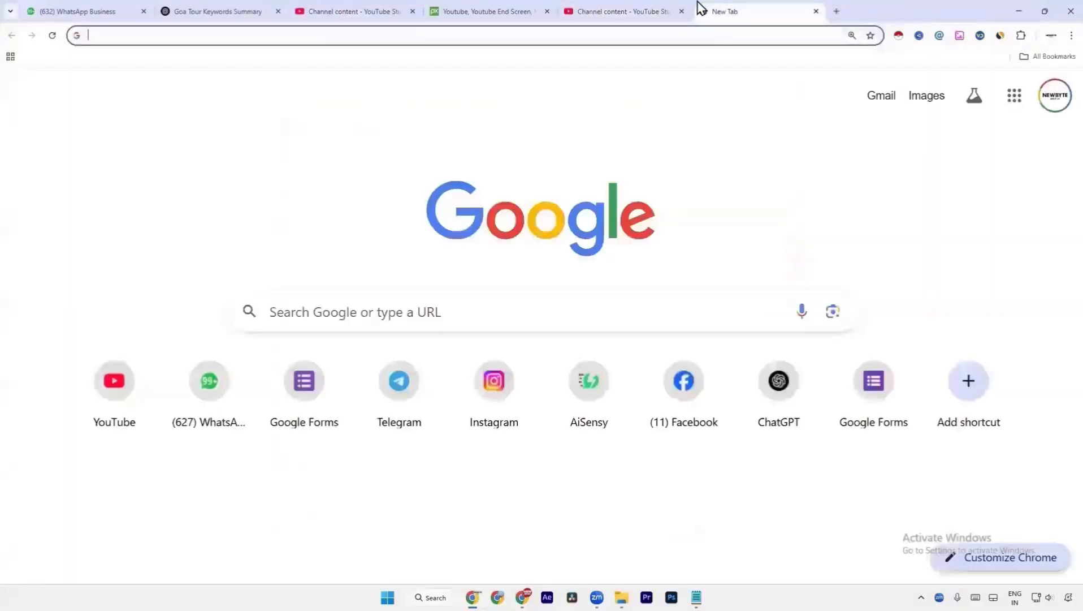
pyautogui.write('best')
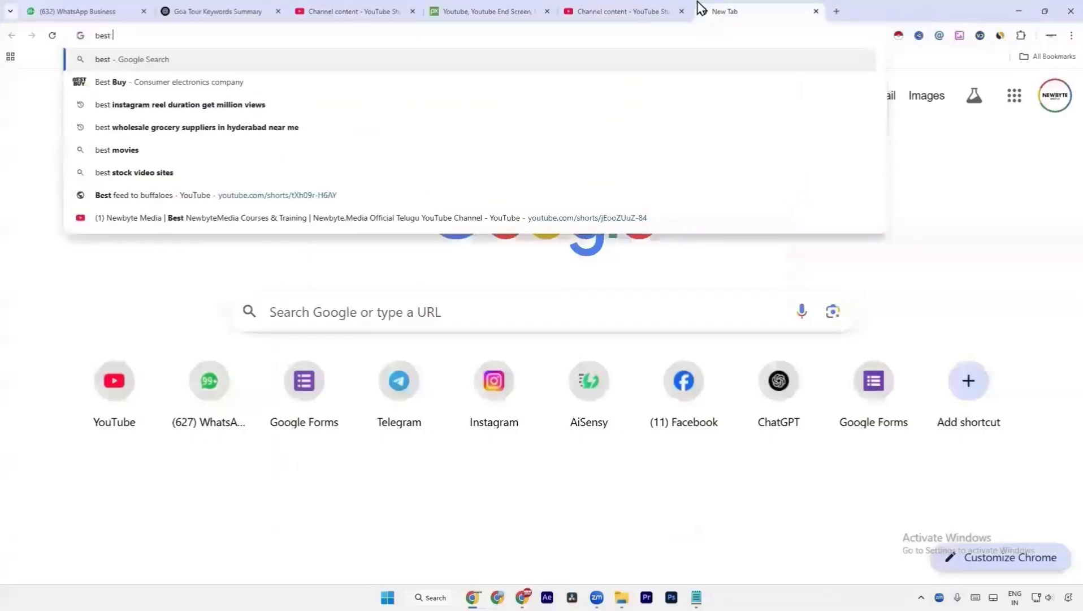
pyautogui.write(' time ')
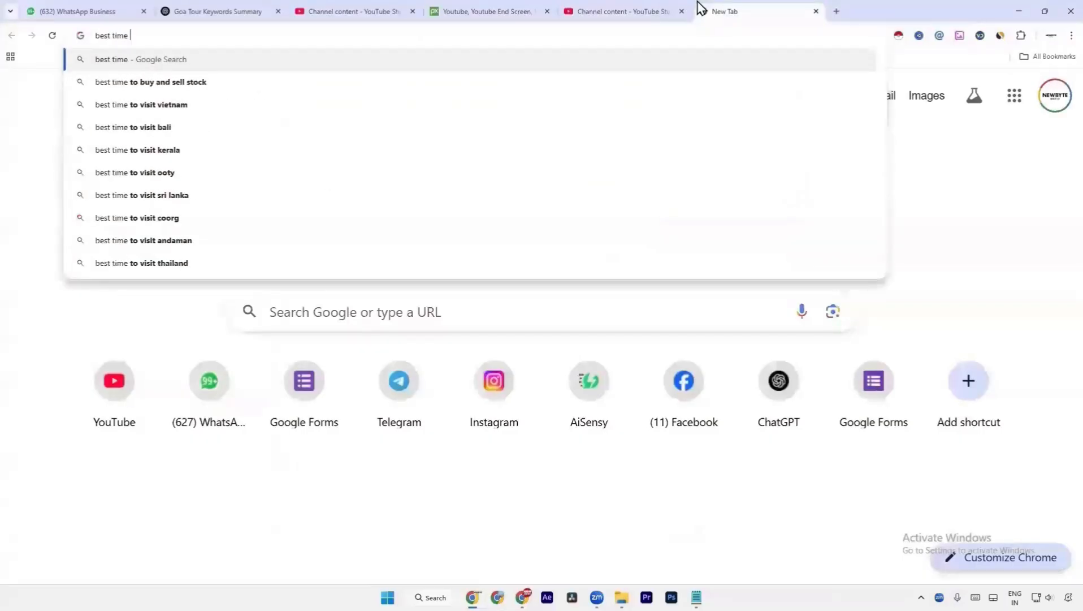
pyautogui.write('to upload w')
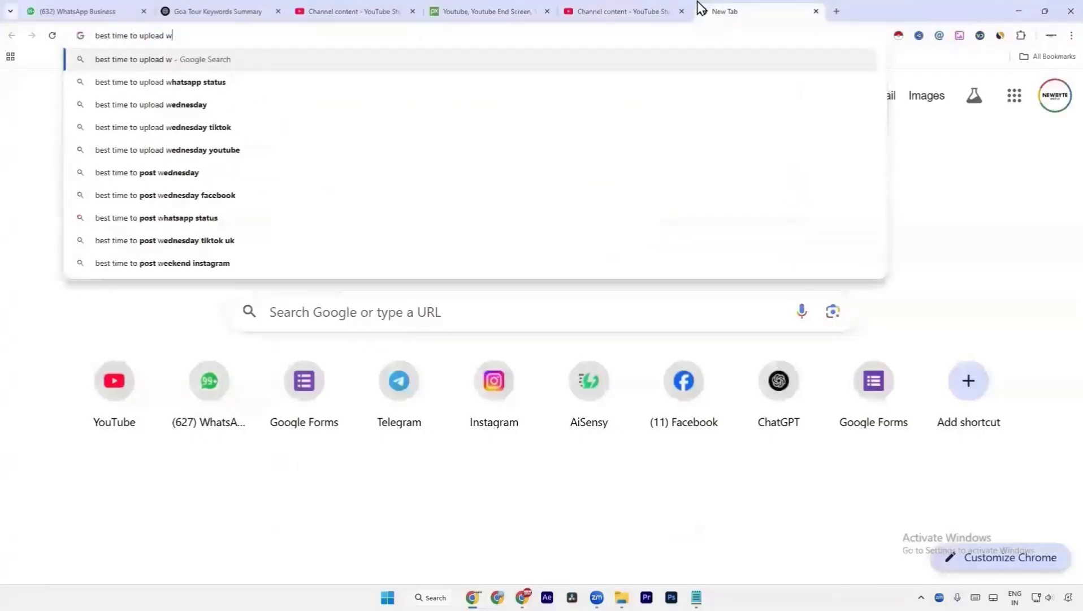
pyautogui.press('BackSpace')
pyautogui.write('vide')
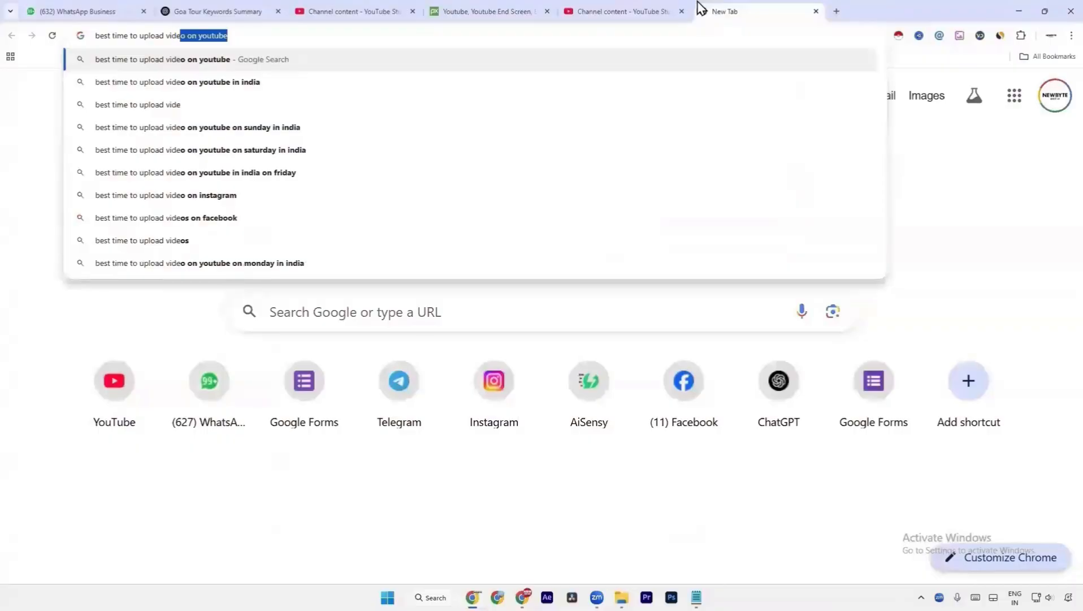
pyautogui.press('Return')
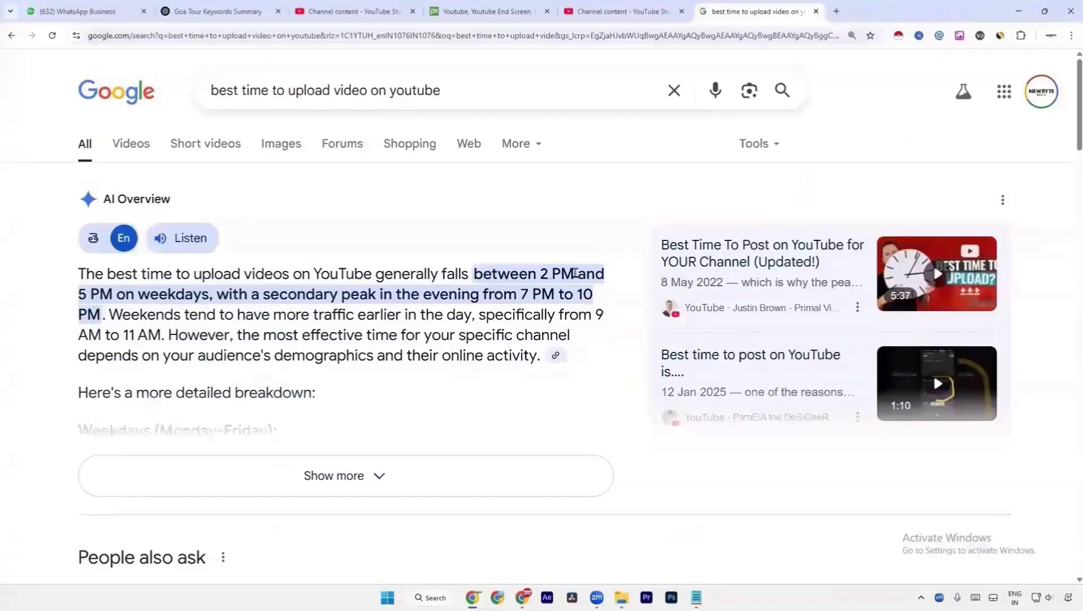
# - Read the full AI Overview on upload times and expand the related question "What is the best time to post YouTube videos?"
pyautogui.click(349, 476)
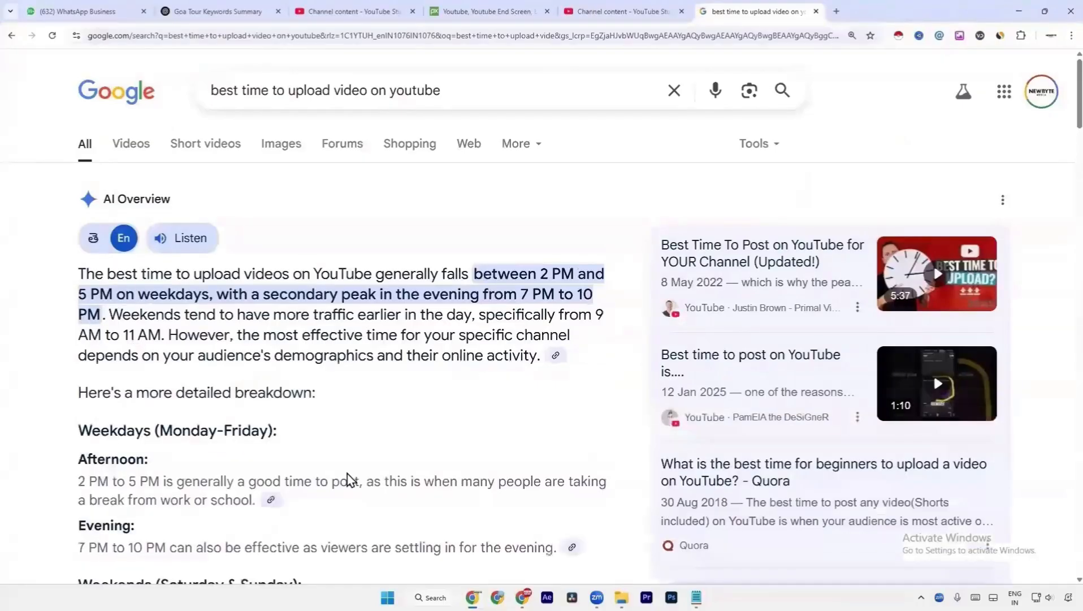
pyautogui.scroll(-3, 346, 450)
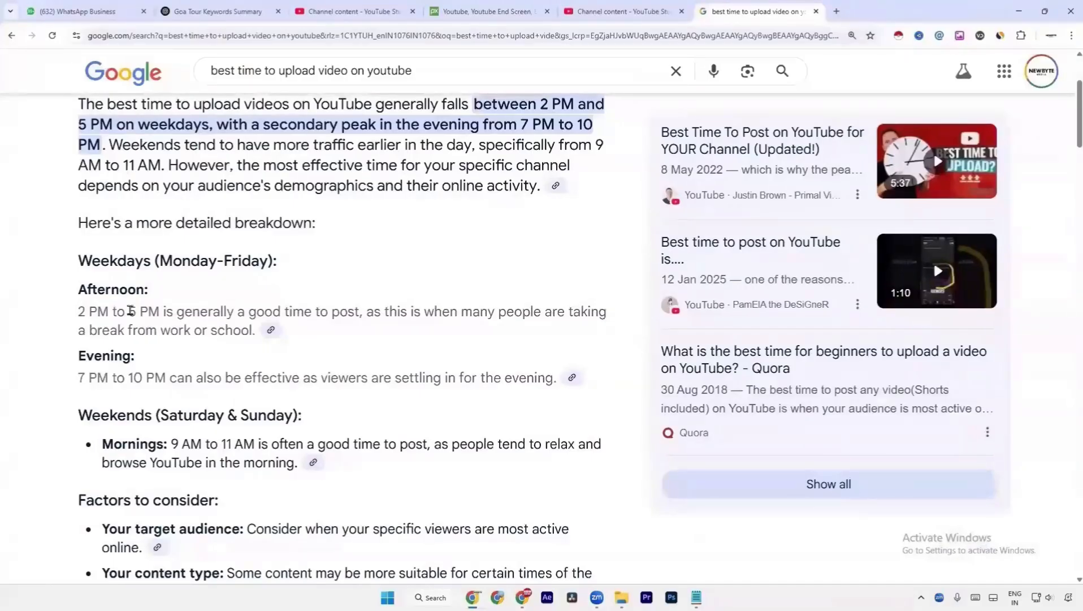
pyautogui.scroll(-15, 130, 310)
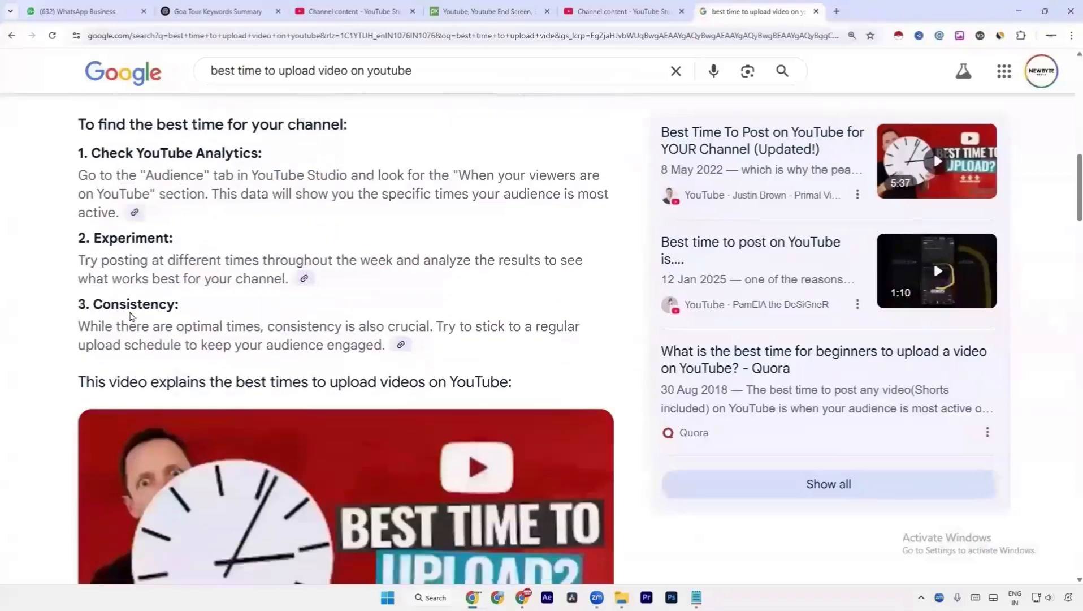
pyautogui.scroll(1, 131, 319)
pyautogui.scroll(-5, 133, 322)
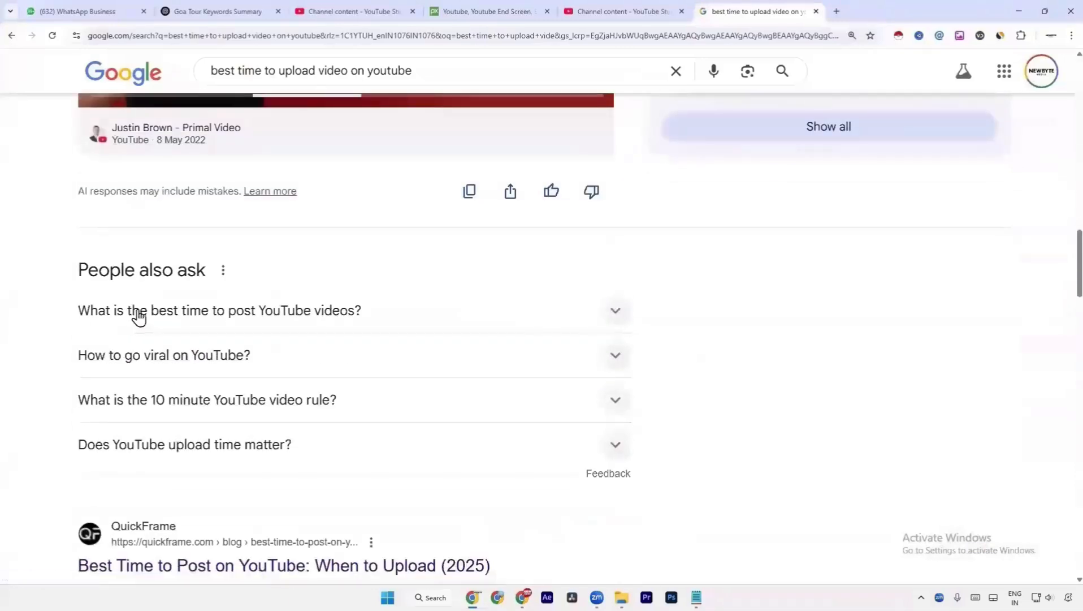
pyautogui.click(139, 316)
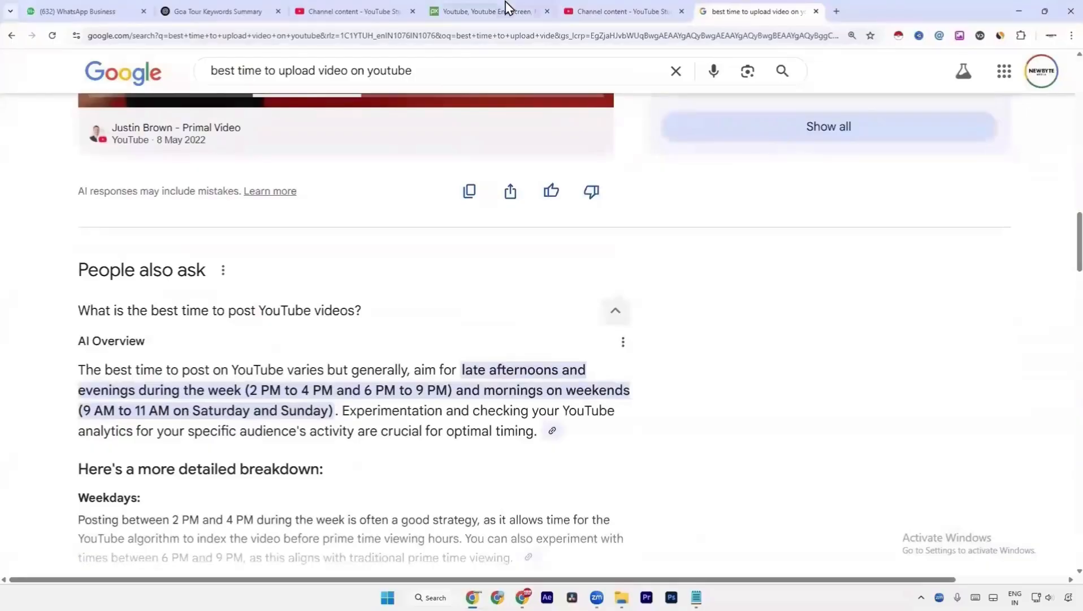
# - Check the Travel Business upload's copyright check, then view the schedule time choices of the Goa video again
pyautogui.click(622, 11)
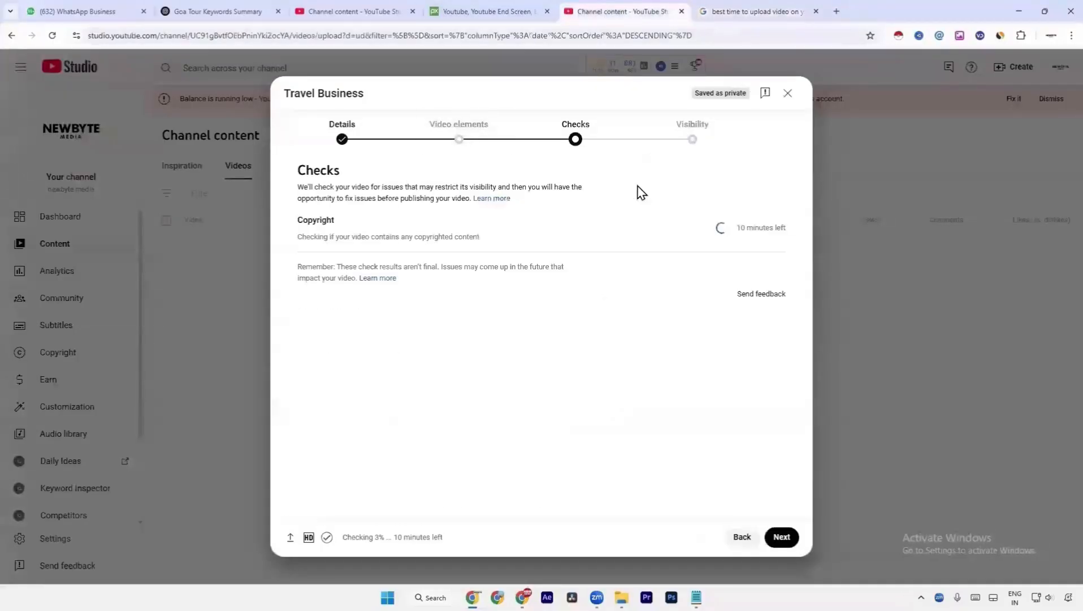
pyautogui.click(317, 8)
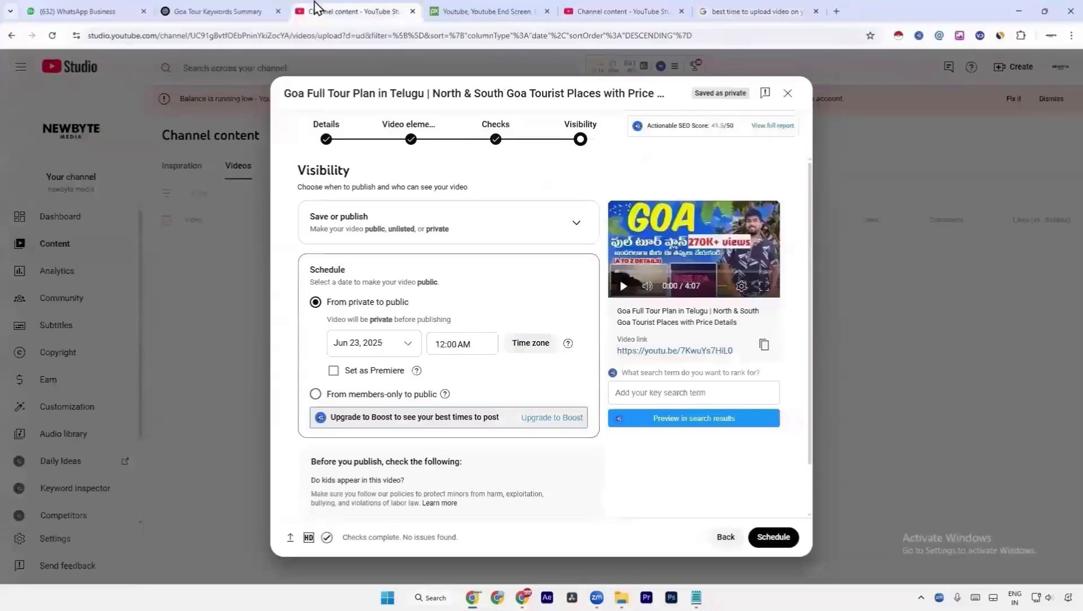
pyautogui.click(480, 344)
pyautogui.scroll(-5, 471, 430)
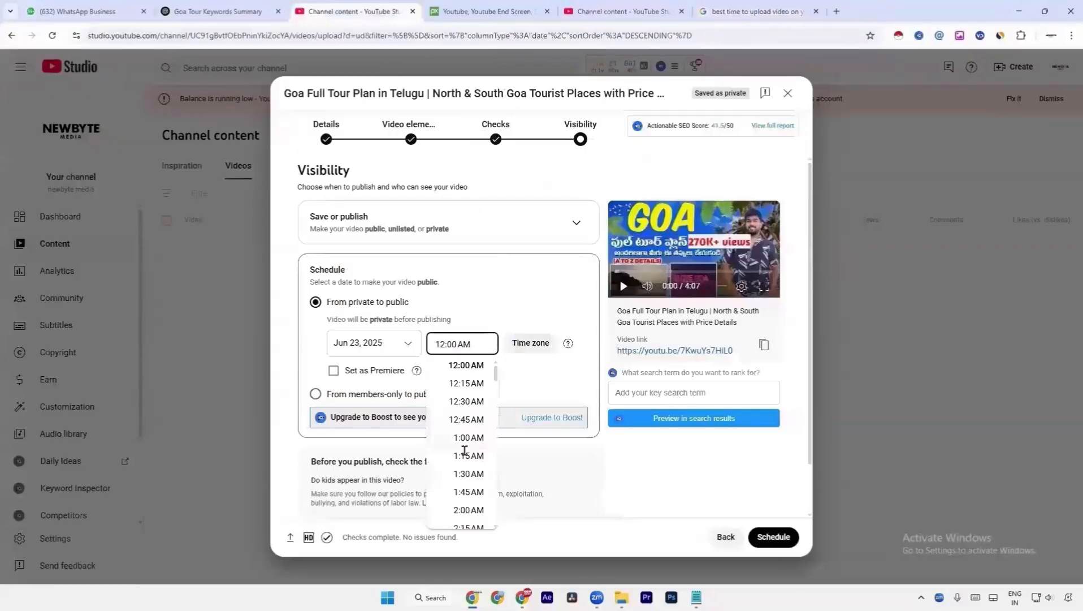
pyautogui.click(513, 187)
# - Return from scheduling to the Goa video's save or publish options and publish it as Public
pyautogui.scroll(-1, 509, 187)
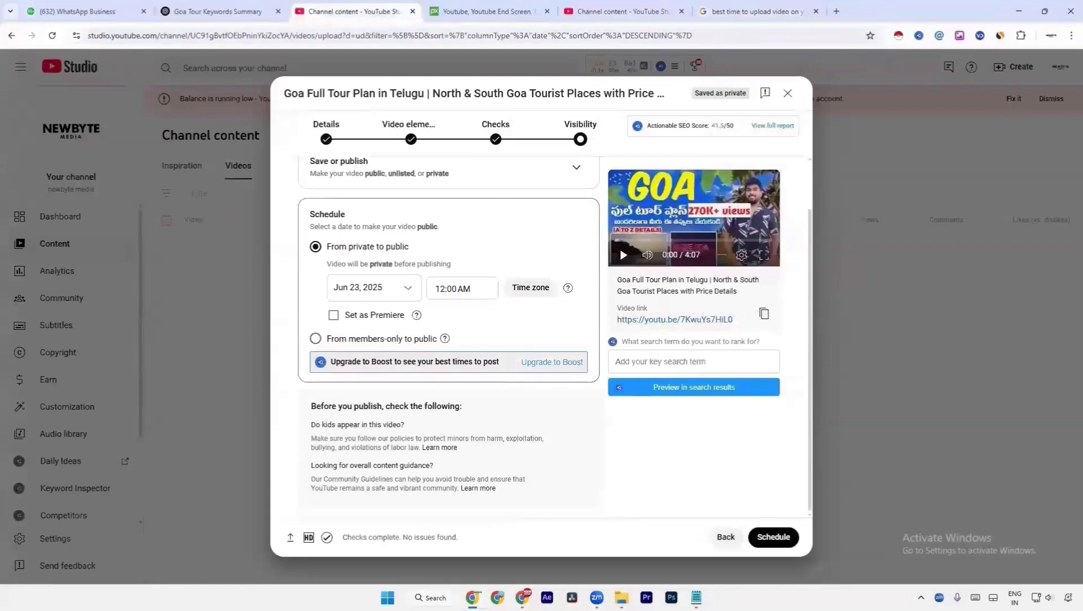
pyautogui.click(496, 180)
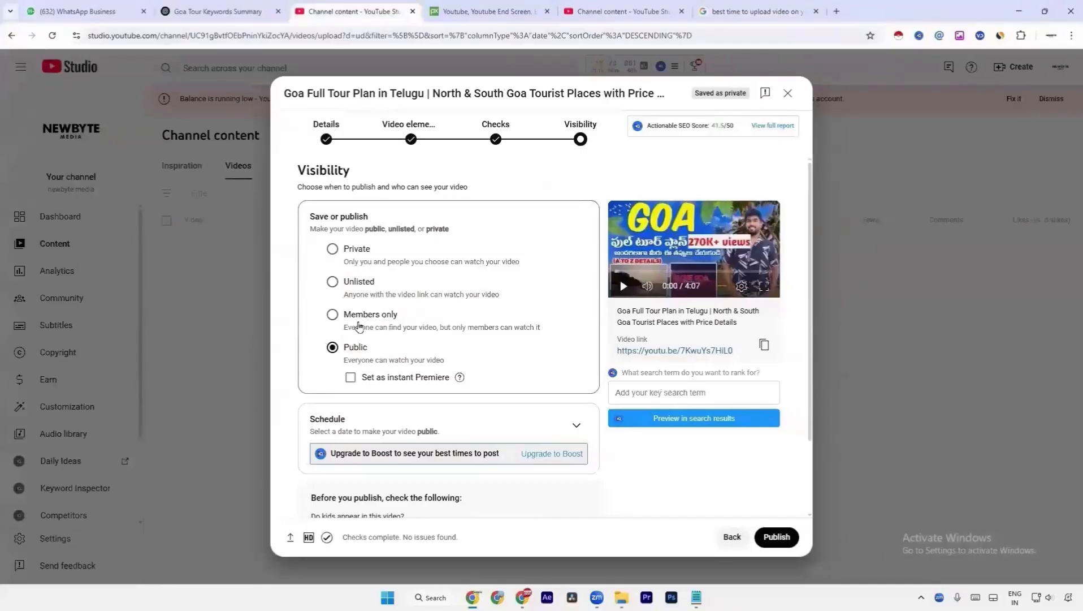
pyautogui.click(778, 542)
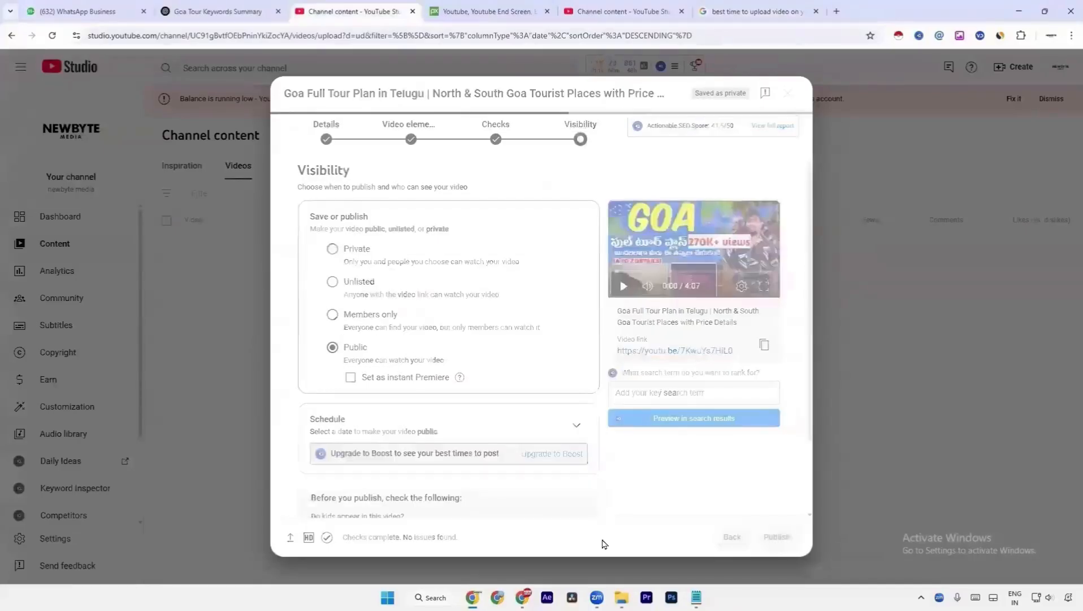